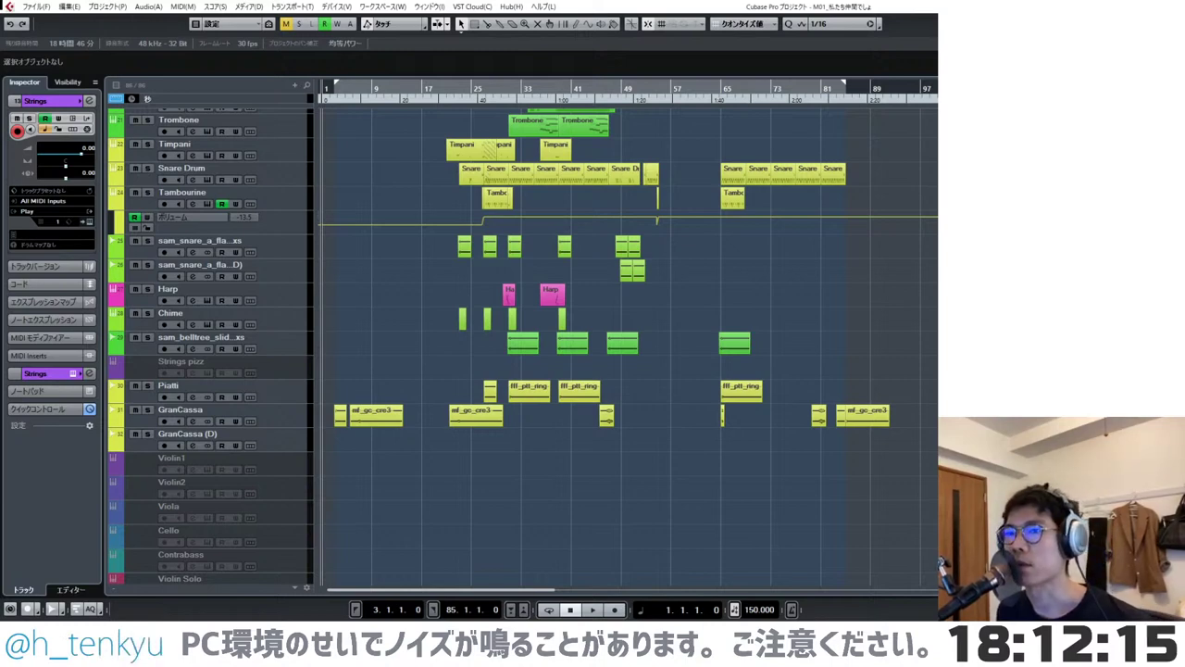
# - Play the arrangement from bar 2 through to bar 65 to review it, and stop playback
pyautogui.scroll(7, 386, 268)
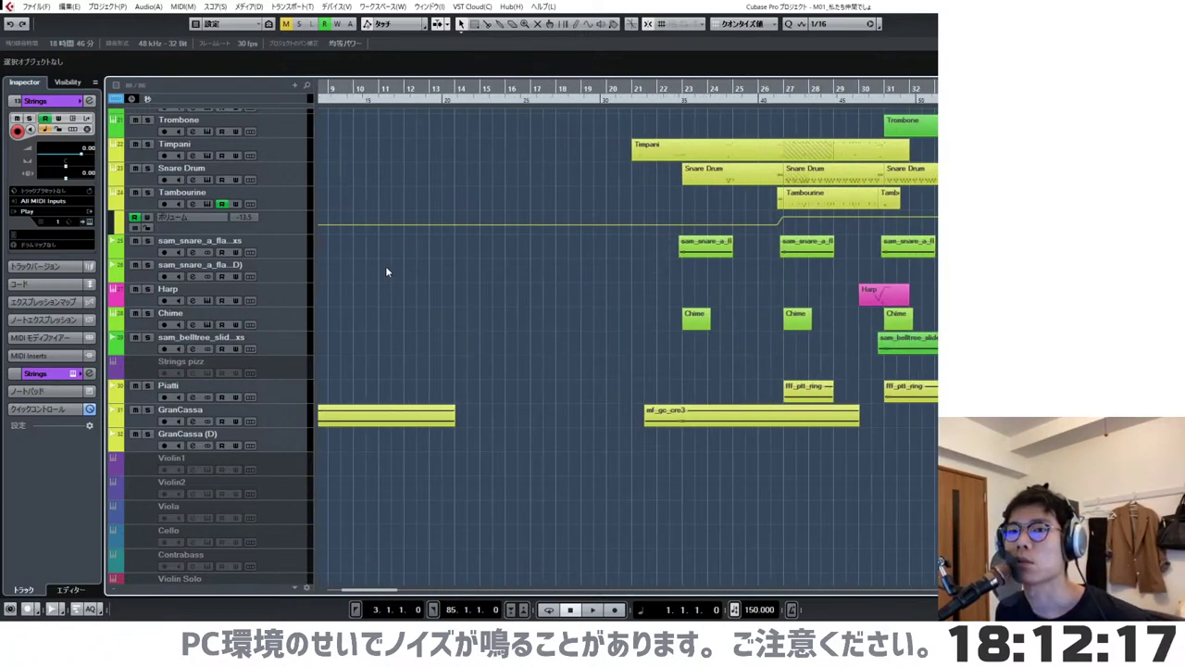
pyautogui.hscroll(-3, 386, 268)
pyautogui.press('h')
pyautogui.scroll(6, 379, 299)
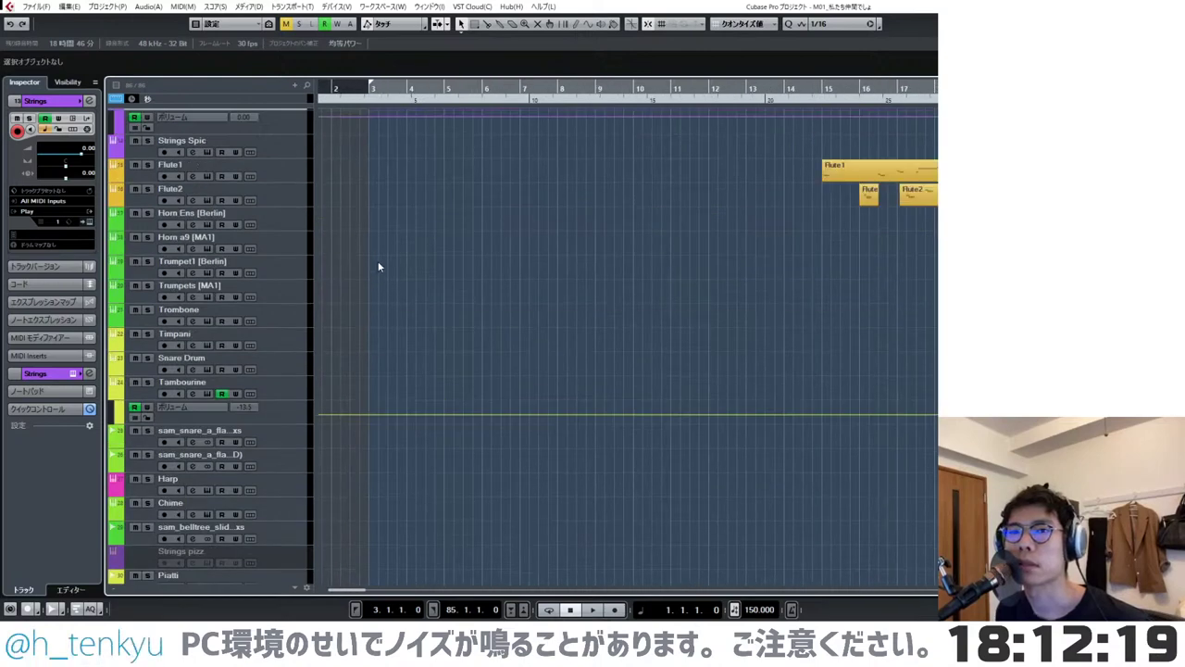
pyautogui.click(332, 89)
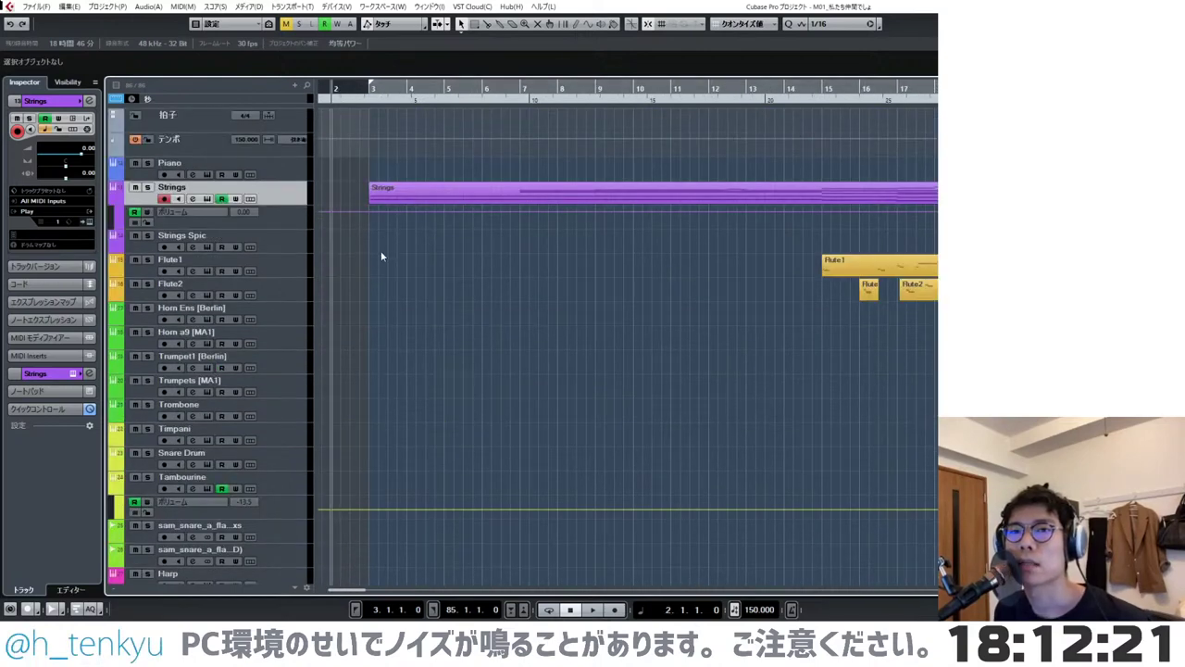
pyautogui.press('g')
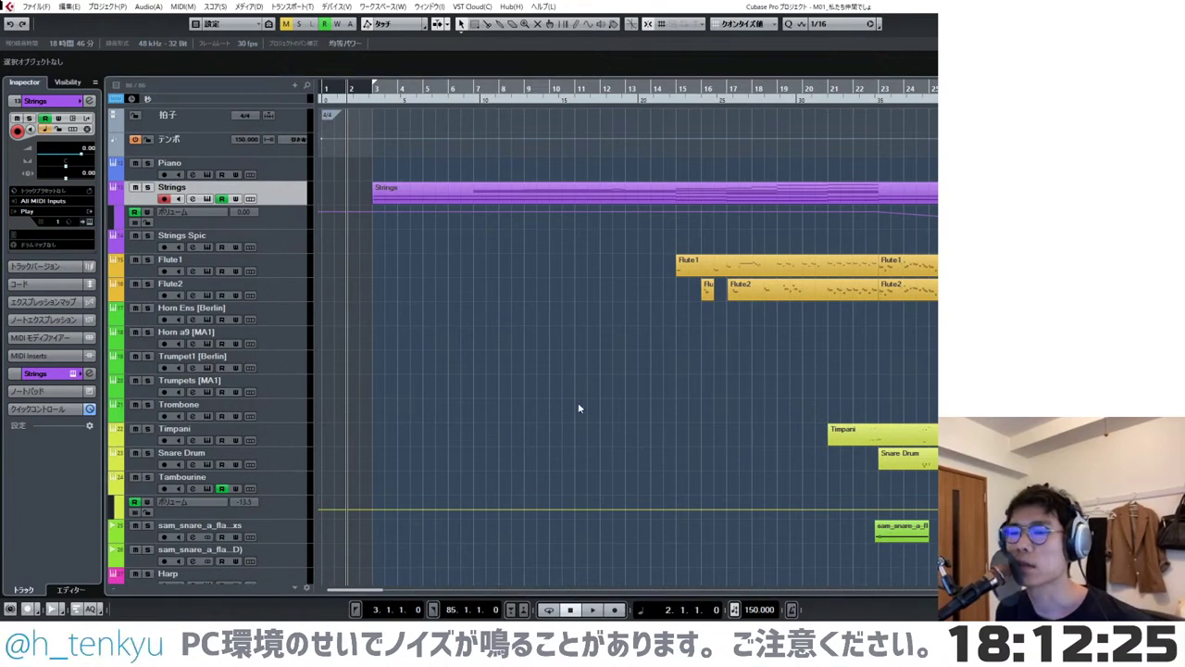
pyautogui.press('a')
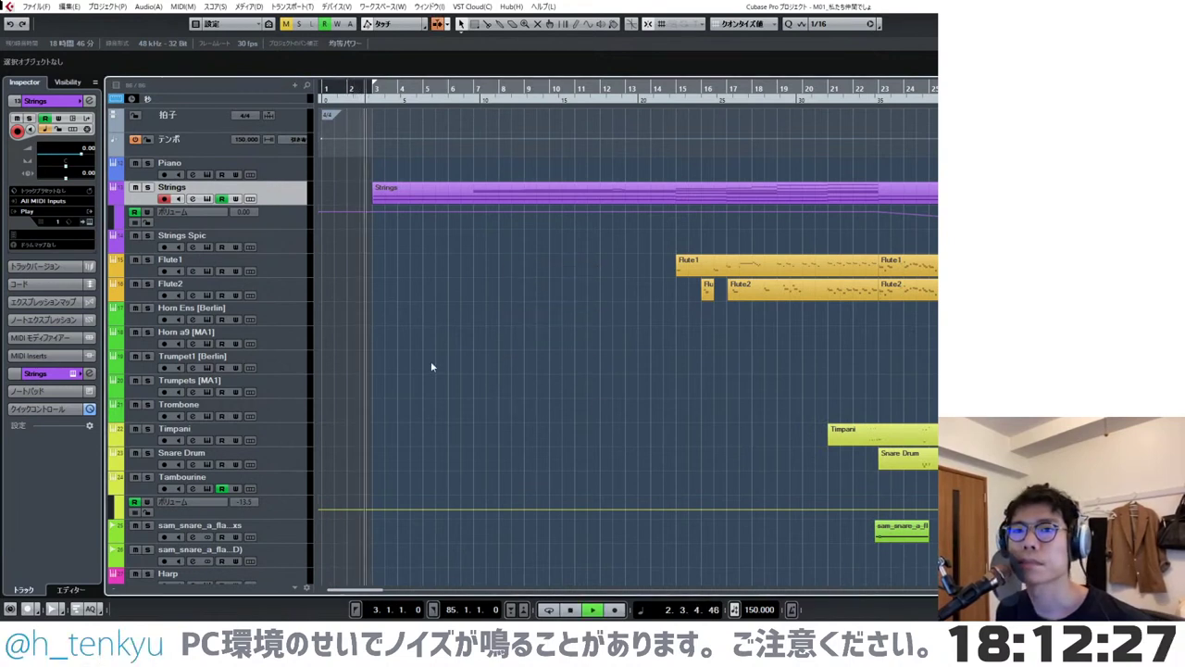
pyautogui.press('g')
pyautogui.press('g')
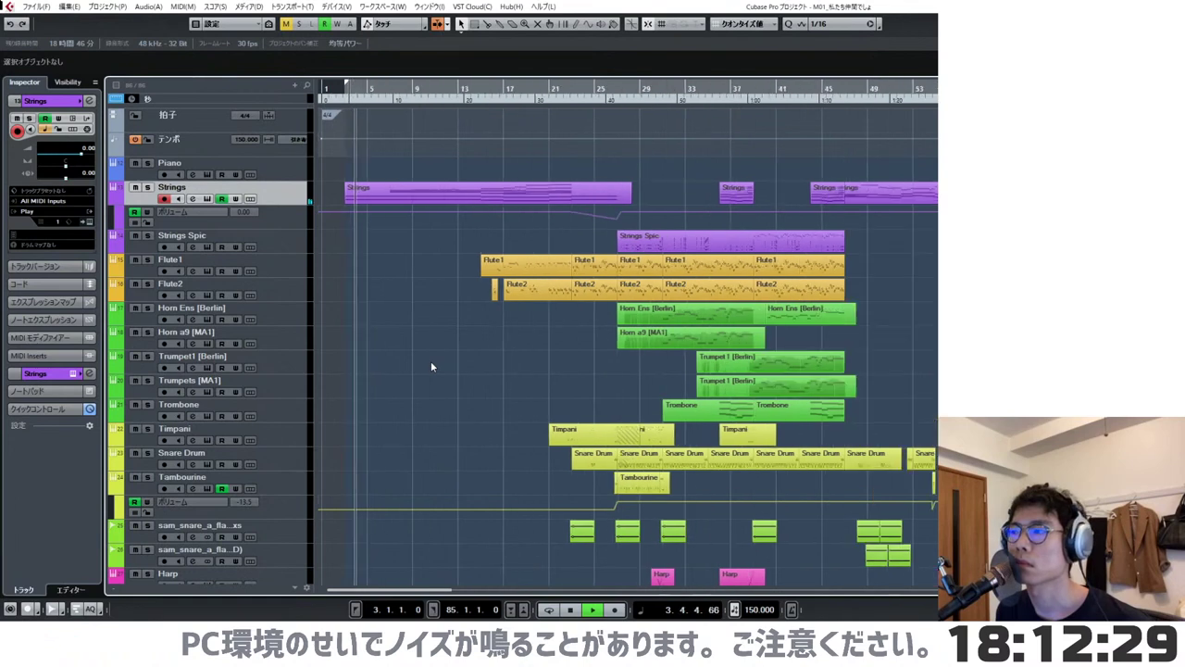
pyautogui.press('g')
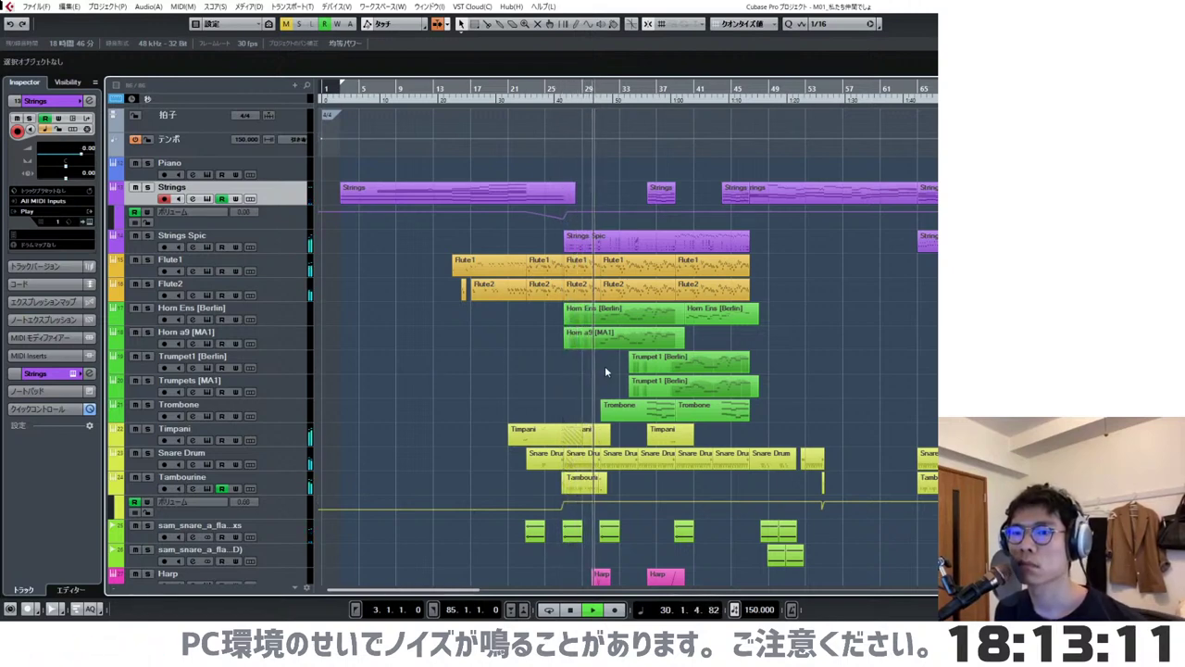
pyautogui.press('h')
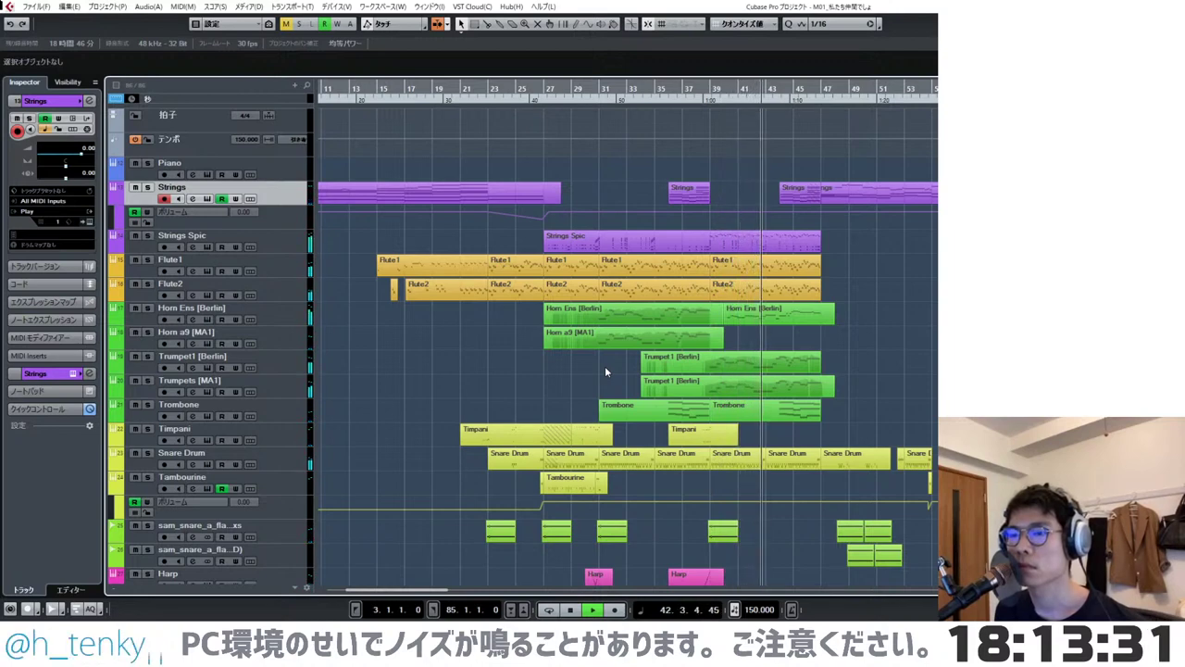
pyautogui.scroll(-2, 605, 366)
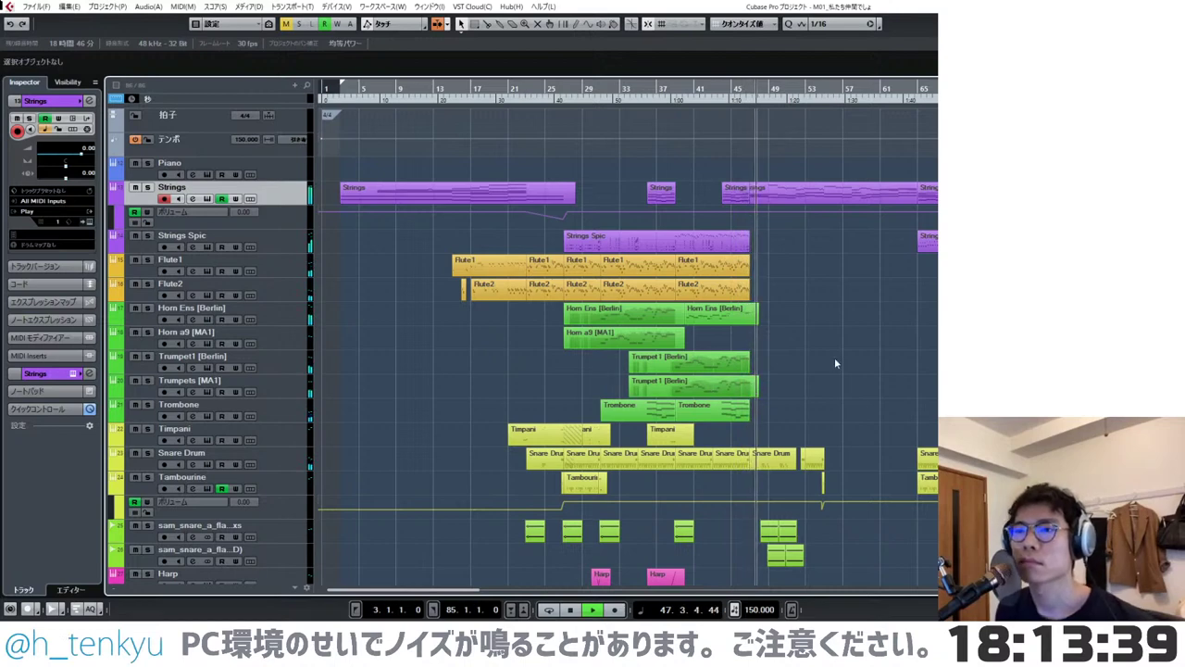
pyautogui.press('g')
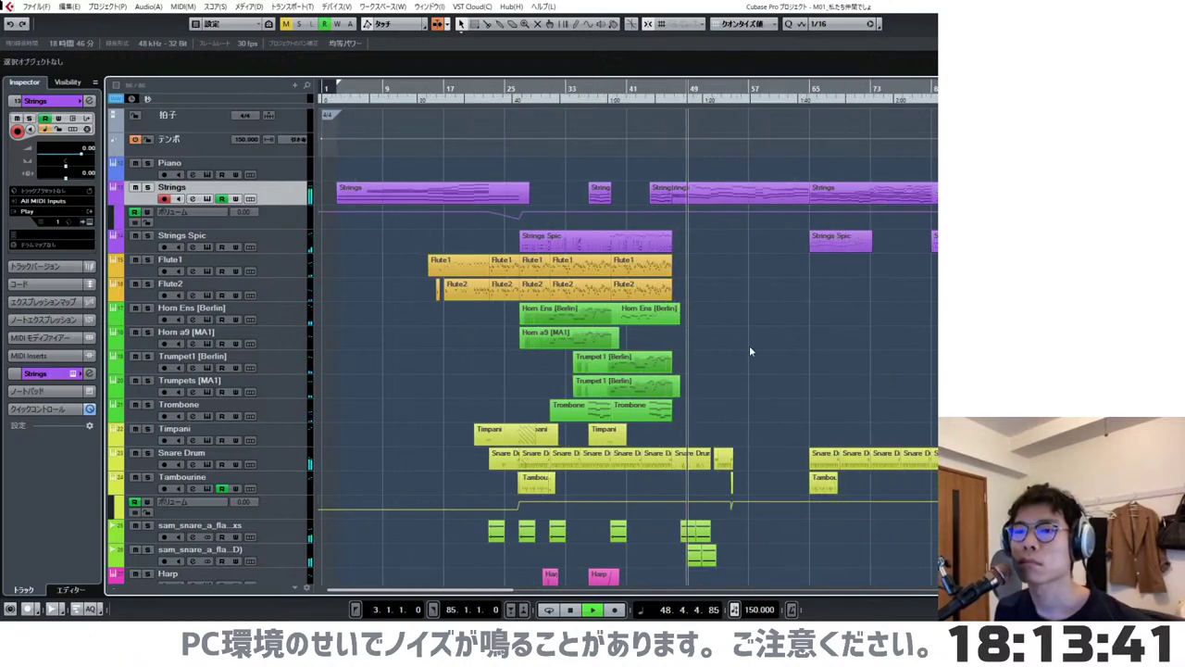
pyautogui.press('h')
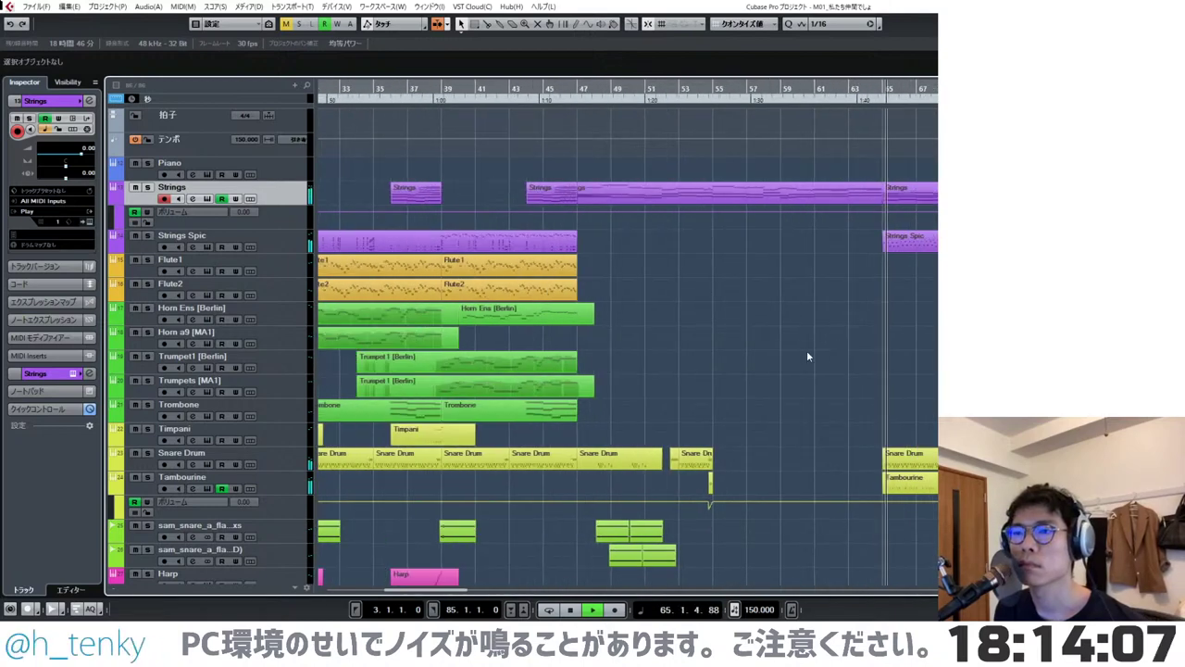
pyautogui.scroll(3, 653, 316)
pyautogui.press('space')
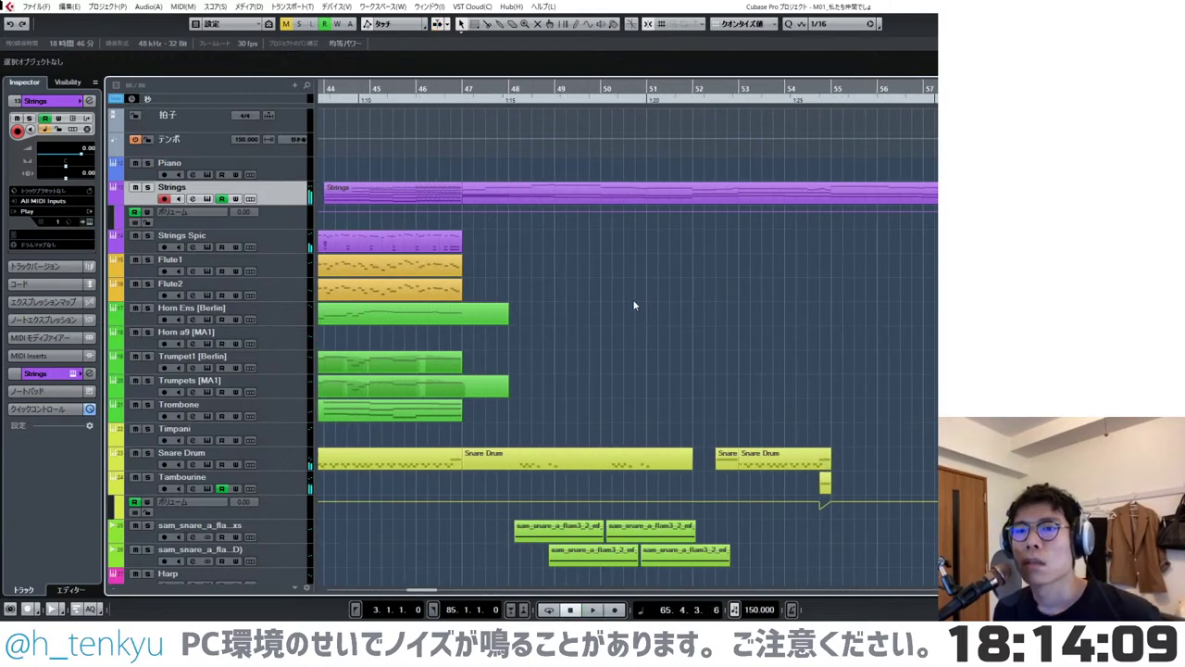
# - Trim the start of the Strings part that begins at bar 46 so it starts at bar 47
pyautogui.hscroll(-5, 650, 282)
pyautogui.click(779, 197)
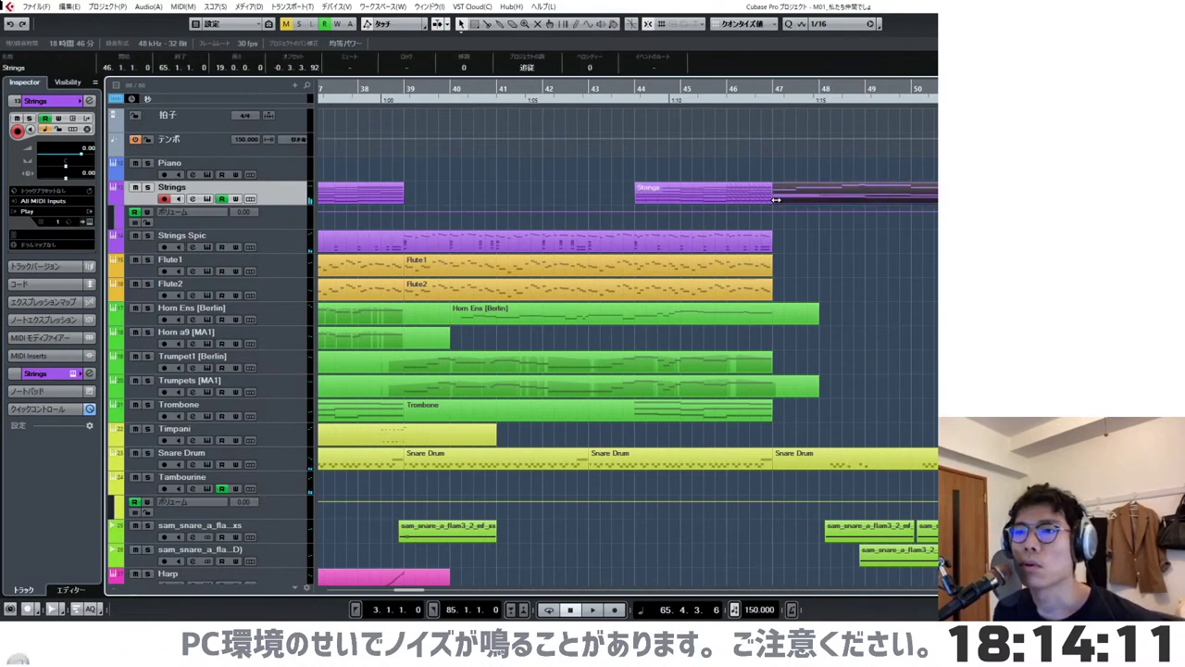
pyautogui.moveTo(775, 199); pyautogui.dragTo(773, 199)
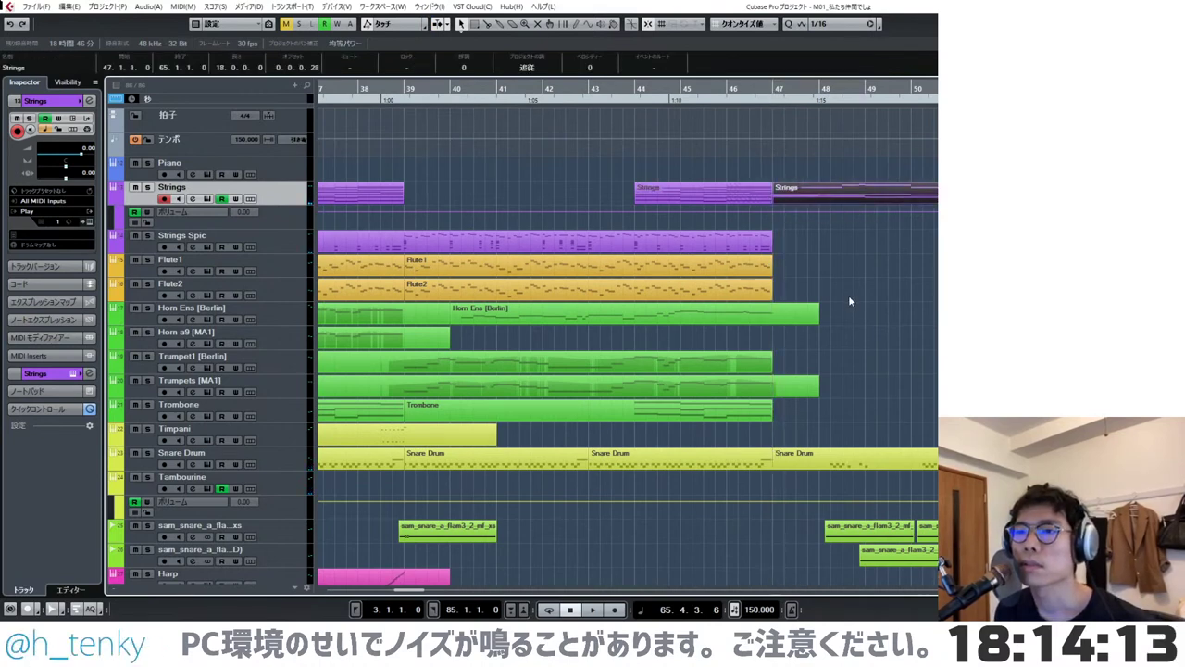
pyautogui.click(849, 293)
pyautogui.hscroll(4, 847, 289)
pyautogui.scroll(-2, 846, 284)
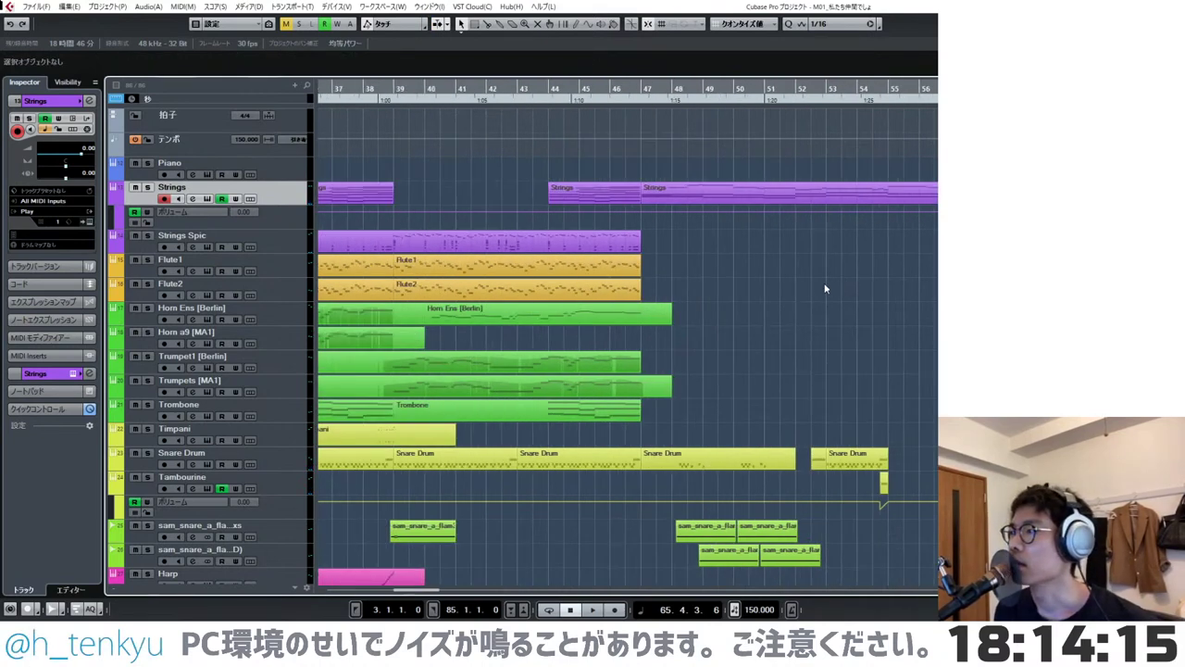
# - Set the playback position just before bar 46 and open the Strings part starting at bar 47 in the key editor
pyautogui.scroll(3, 755, 267)
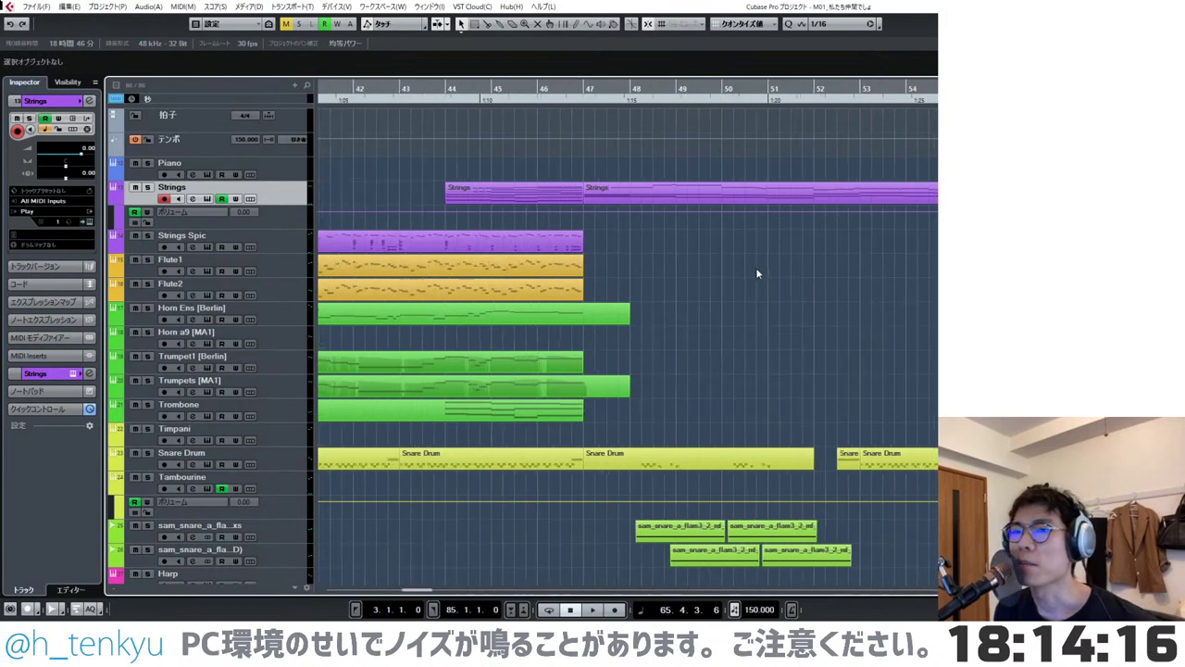
pyautogui.click(488, 89)
pyautogui.click(610, 199)
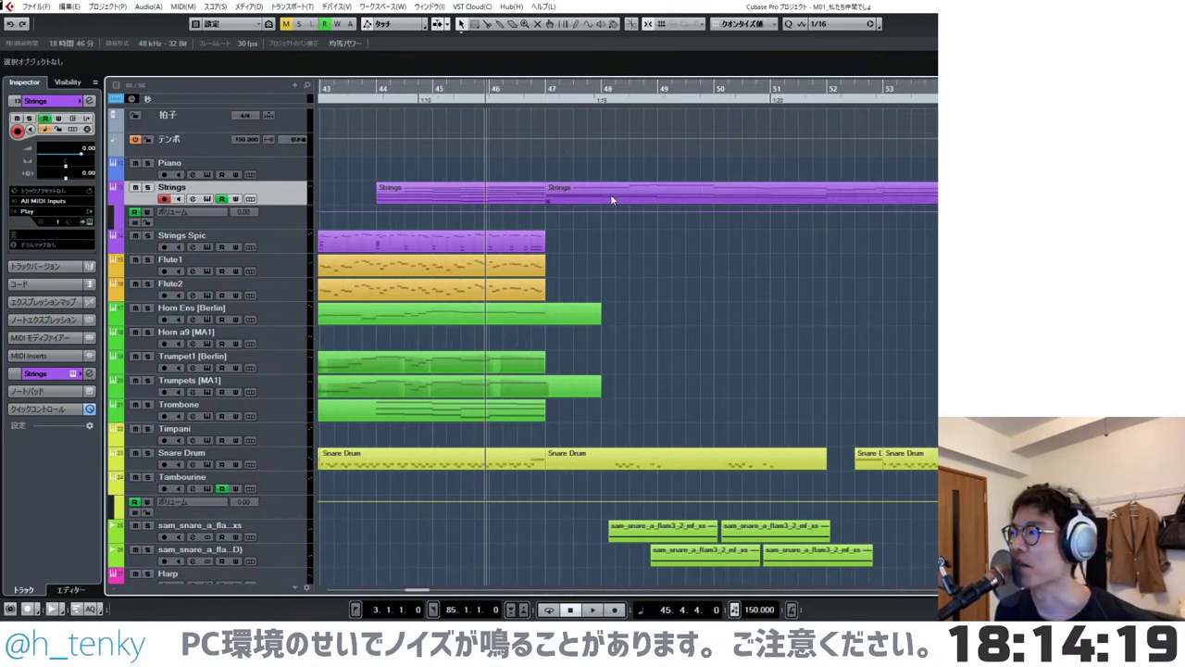
pyautogui.click(634, 294)
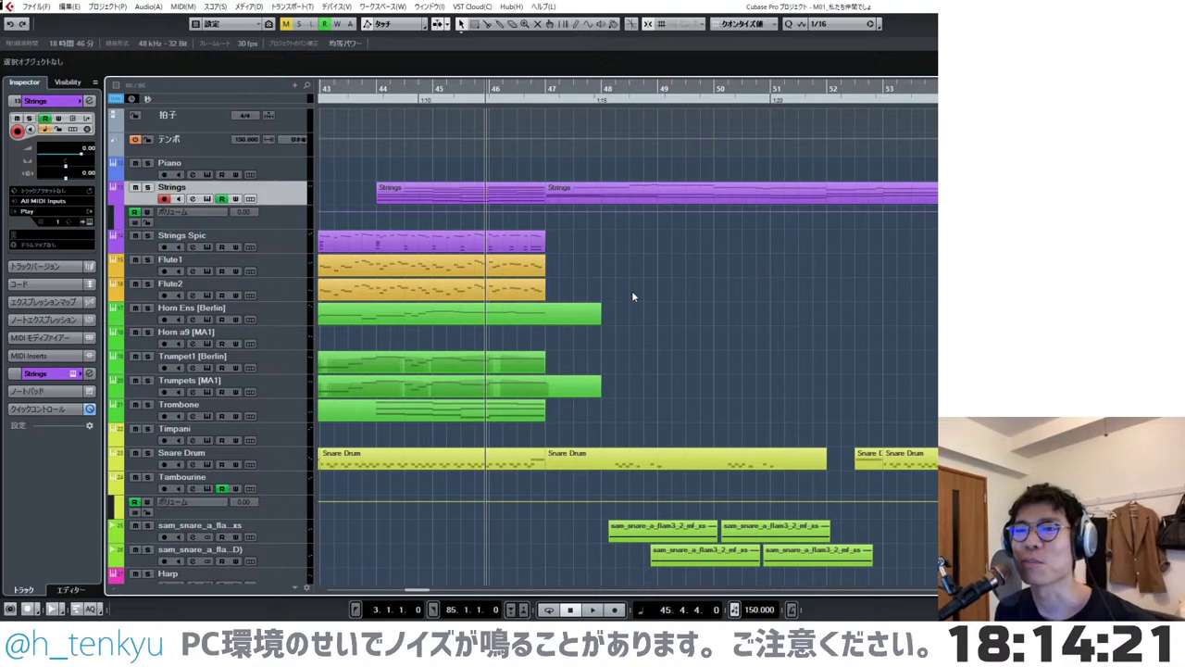
pyautogui.press('g')
pyautogui.click(640, 189)
pyautogui.doubleClick(644, 202)
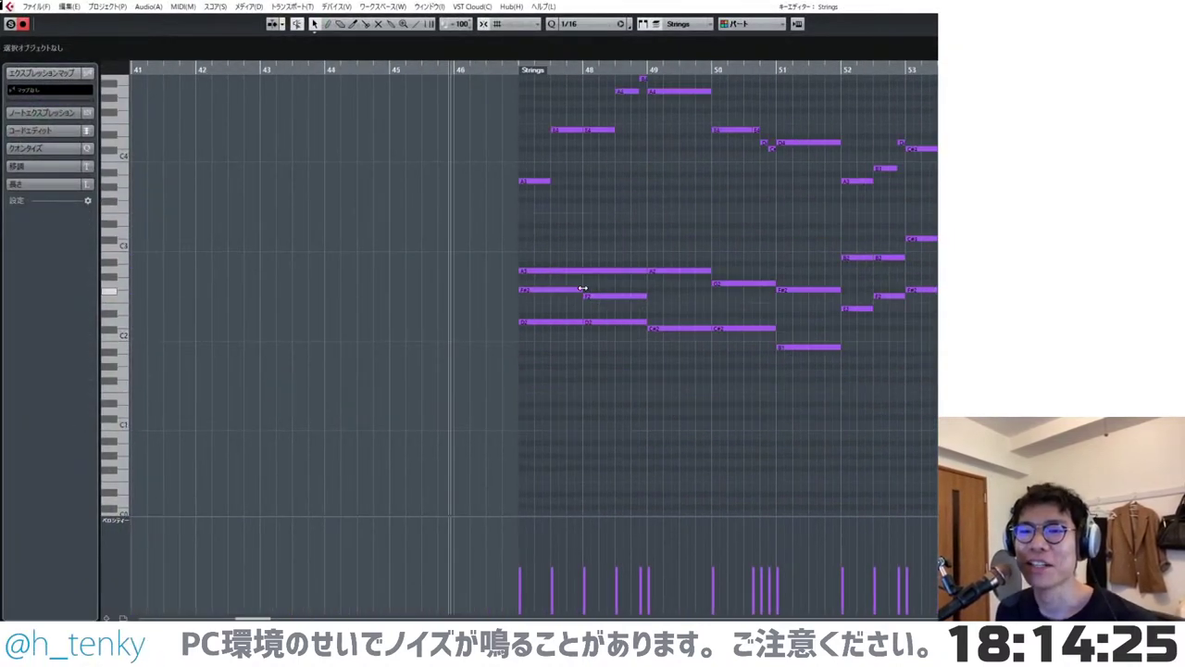
# - Raise the F#2 and F2 notes in bars 47 and 48 by one octave
pyautogui.moveTo(612, 300); pyautogui.dragTo(612, 301)
pyautogui.hotkey('shift', 'Up')
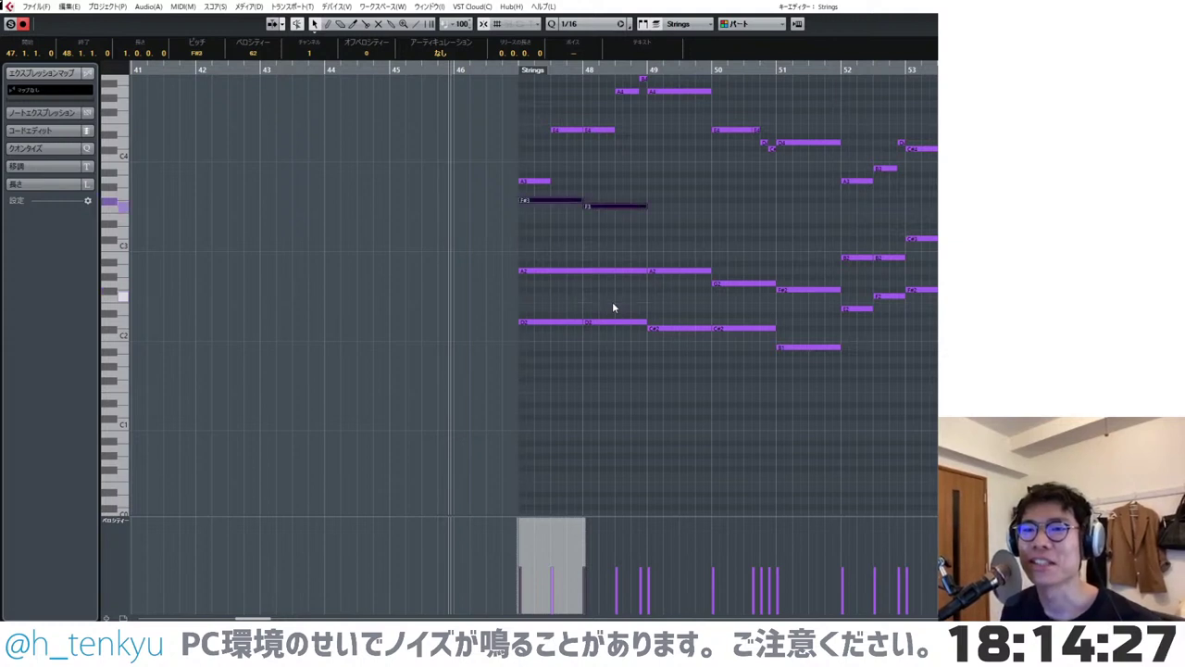
pyautogui.click(569, 301)
# - Lower the A2 and D2 notes in bars 47–48 by one octave and split the A1 note at bar 48
pyautogui.moveTo(551, 244); pyautogui.dragTo(620, 355)
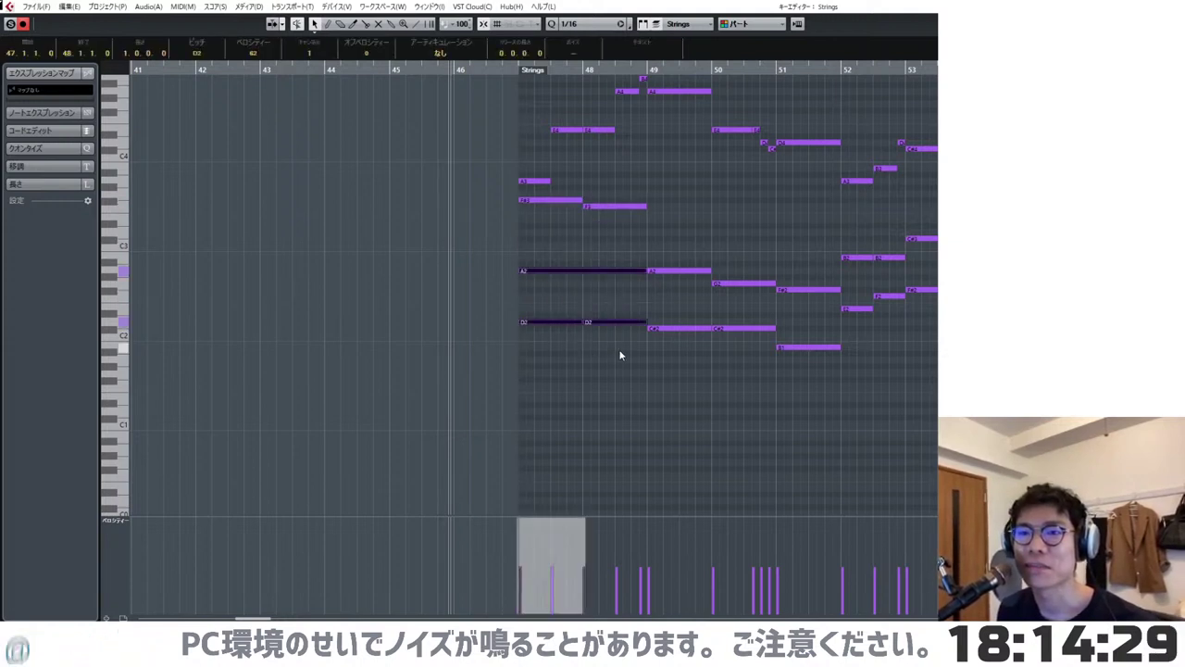
pyautogui.hotkey('shift', 'Down')
pyautogui.click(568, 343)
pyautogui.scroll(2, 569, 341)
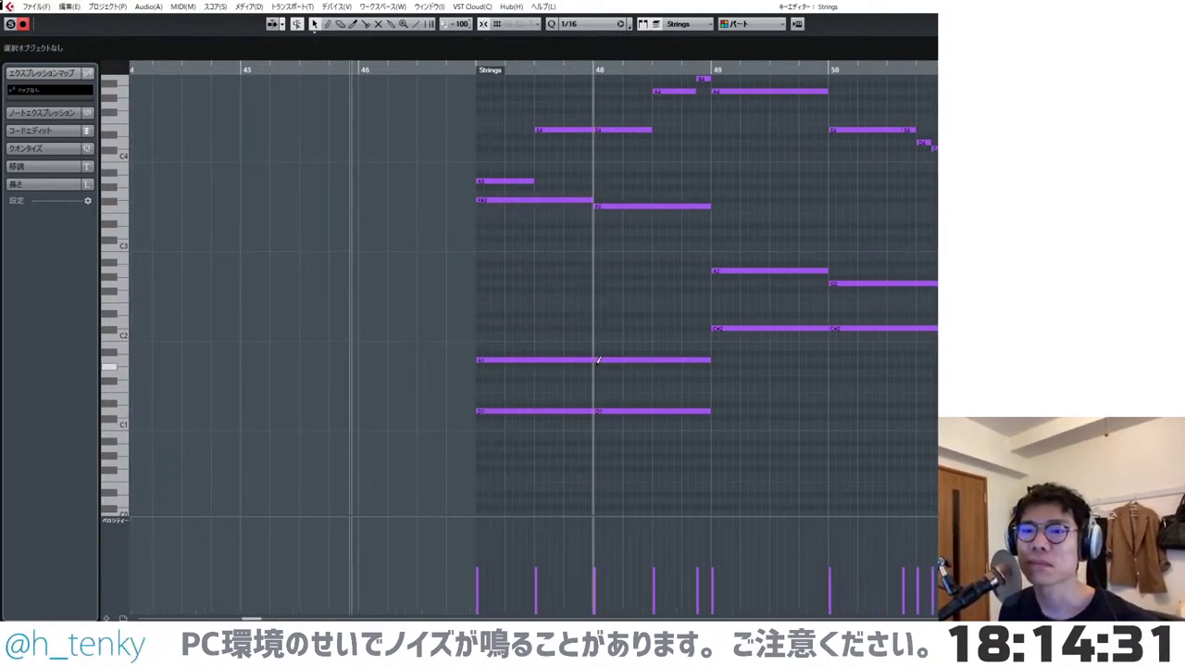
pyautogui.scroll(-2, 580, 311)
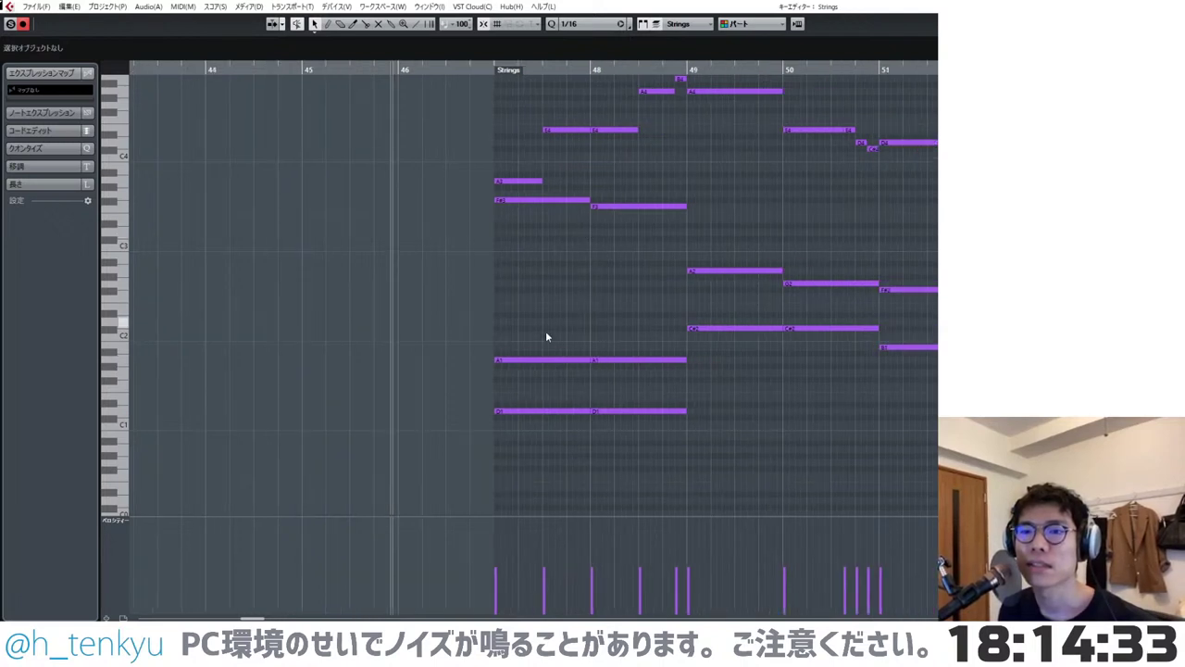
# - Lower the F#3 and F3 notes in bars 47 and 48 by one octave
pyautogui.moveTo(545, 337); pyautogui.dragTo(620, 367)
pyautogui.moveTo(577, 180); pyautogui.dragTo(604, 238)
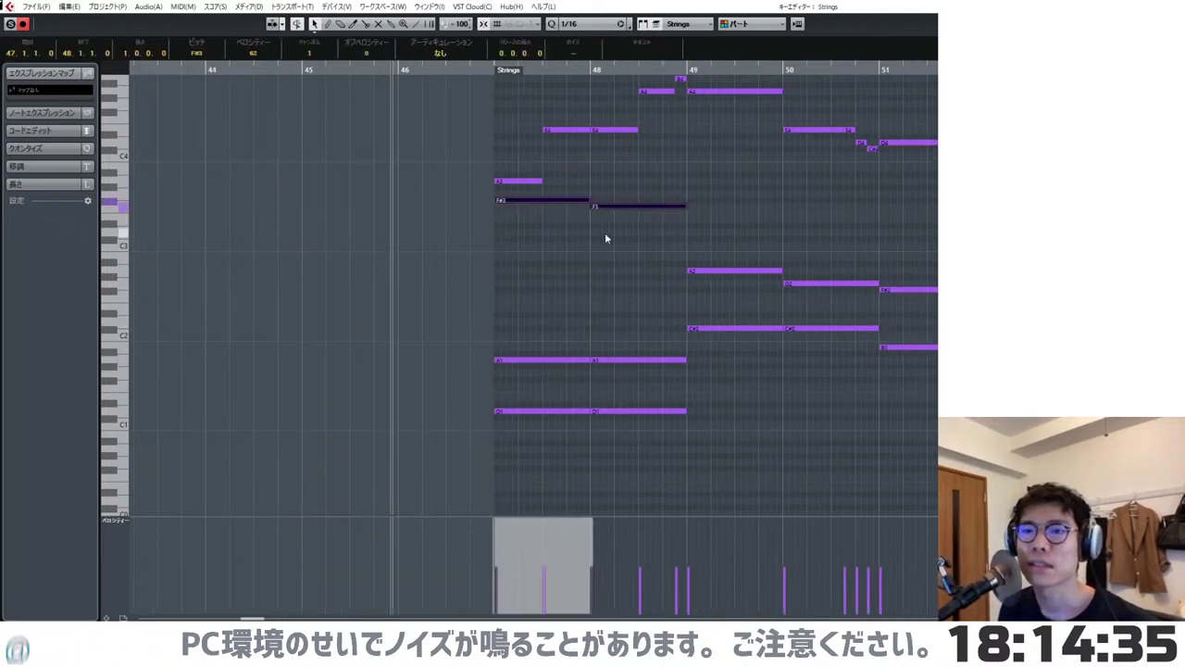
pyautogui.hotkey('shift', 'Down')
pyautogui.click(606, 235)
# - Copy the two A1 notes in bars 47 and 48 up to D3
pyautogui.keyDown('shift'); pyautogui.doubleClick(564, 360); pyautogui.keyUp('shift')
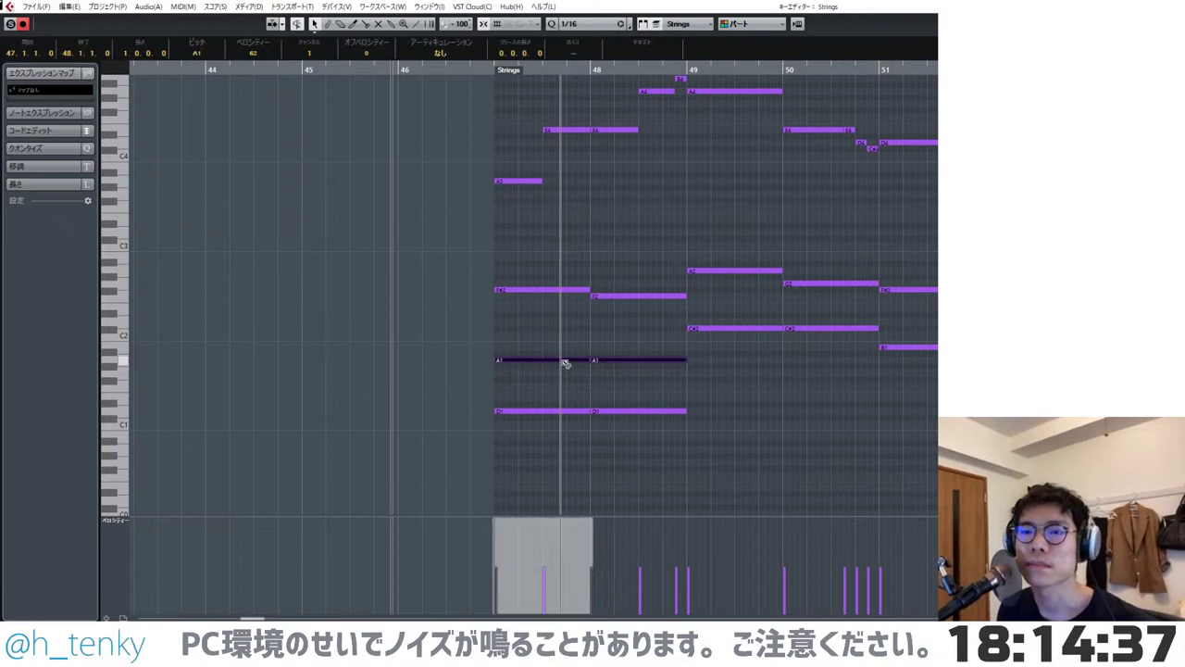
pyautogui.moveTo(565, 363); pyautogui.dragTo(564, 232)
pyautogui.click(558, 201)
pyautogui.scroll(2, 546, 194)
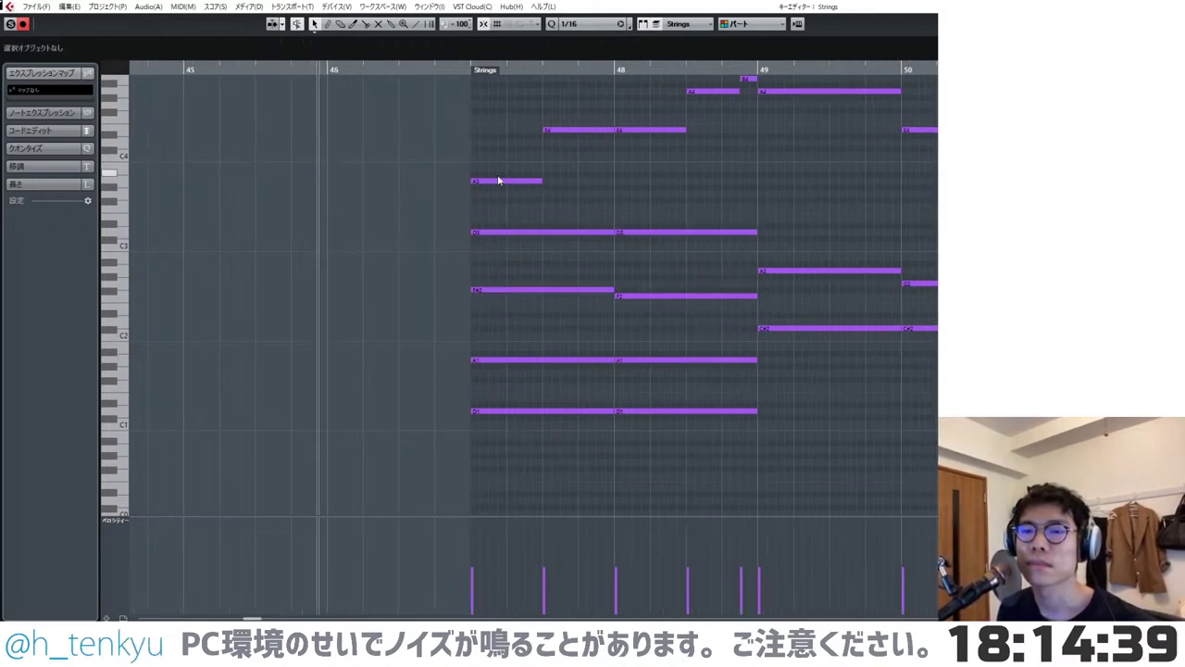
# - Duplicate the melody notes of bars 47–49 a third lower as harmony on F#3, C#4, C#4, F4, G4 and F4
pyautogui.moveTo(498, 179); pyautogui.dragTo(498, 199)
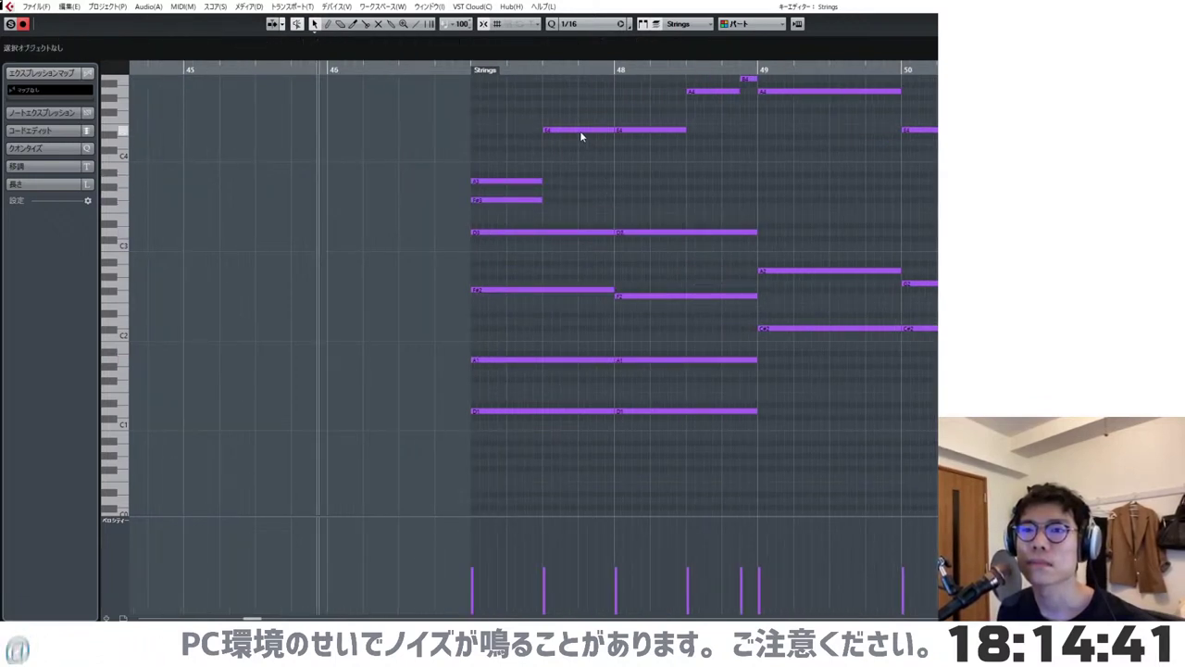
pyautogui.moveTo(579, 131); pyautogui.dragTo(580, 149)
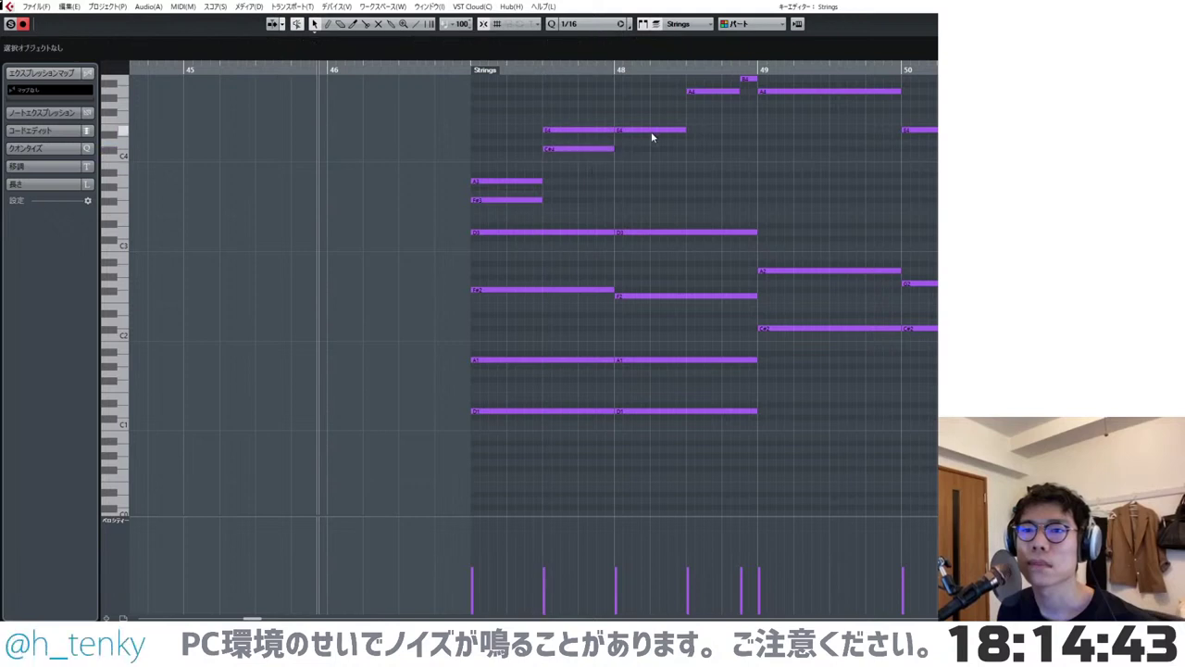
pyautogui.moveTo(651, 137); pyautogui.dragTo(719, 205)
pyautogui.scroll(2, 690, 172)
pyautogui.moveTo(741, 159); pyautogui.dragTo(773, 206)
pyautogui.click(813, 252)
# - Lower bar 49's A2 and C#2 notes by one octave and add full-bar E2 and C#3 notes above them
pyautogui.scroll(-2, 813, 253)
pyautogui.click(787, 240)
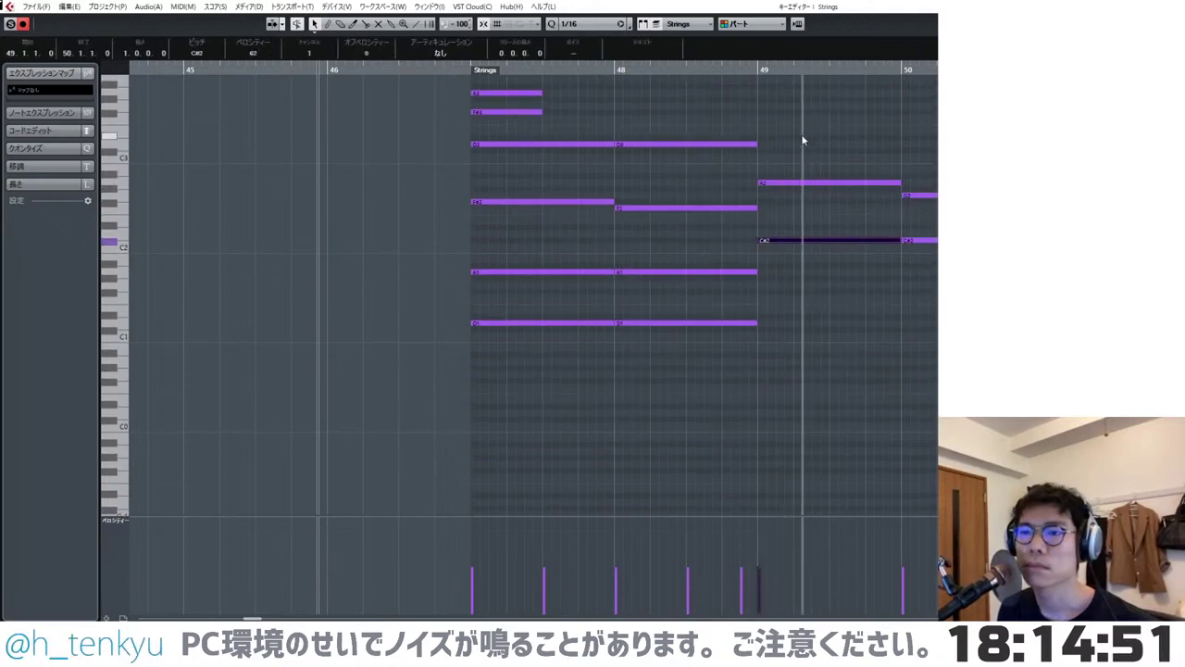
pyautogui.moveTo(804, 140); pyautogui.dragTo(796, 223)
pyautogui.hotkey('shift', 'Down')
pyautogui.click(807, 262)
pyautogui.scroll(4, 799, 297)
pyautogui.click(802, 382)
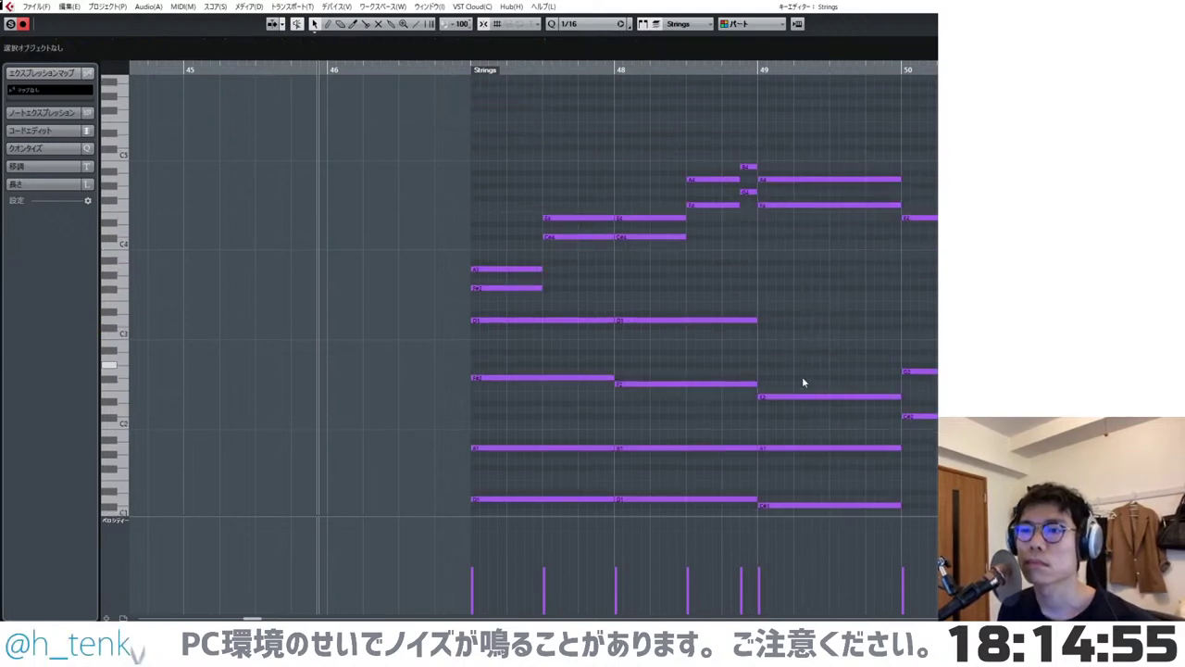
pyautogui.moveTo(798, 400); pyautogui.dragTo(793, 331)
pyautogui.click(803, 366)
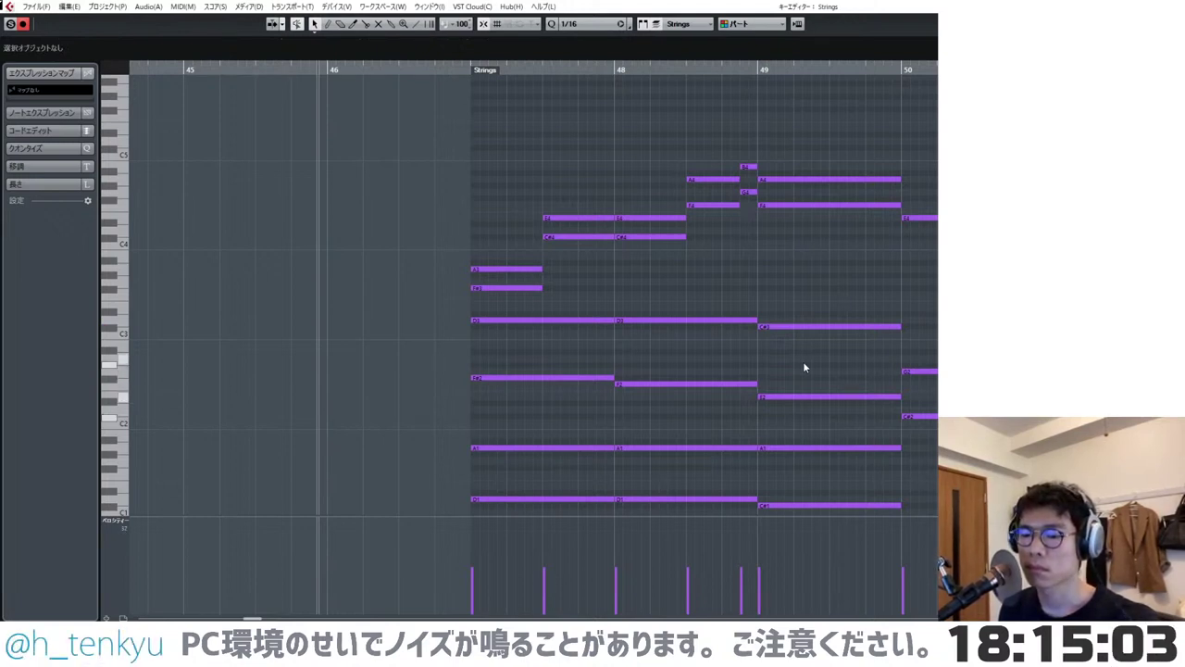
# - Lower bar 50's G2 and C#2 notes by one octave and add E2 and C#3 notes above them
pyautogui.scroll(-3, 918, 354)
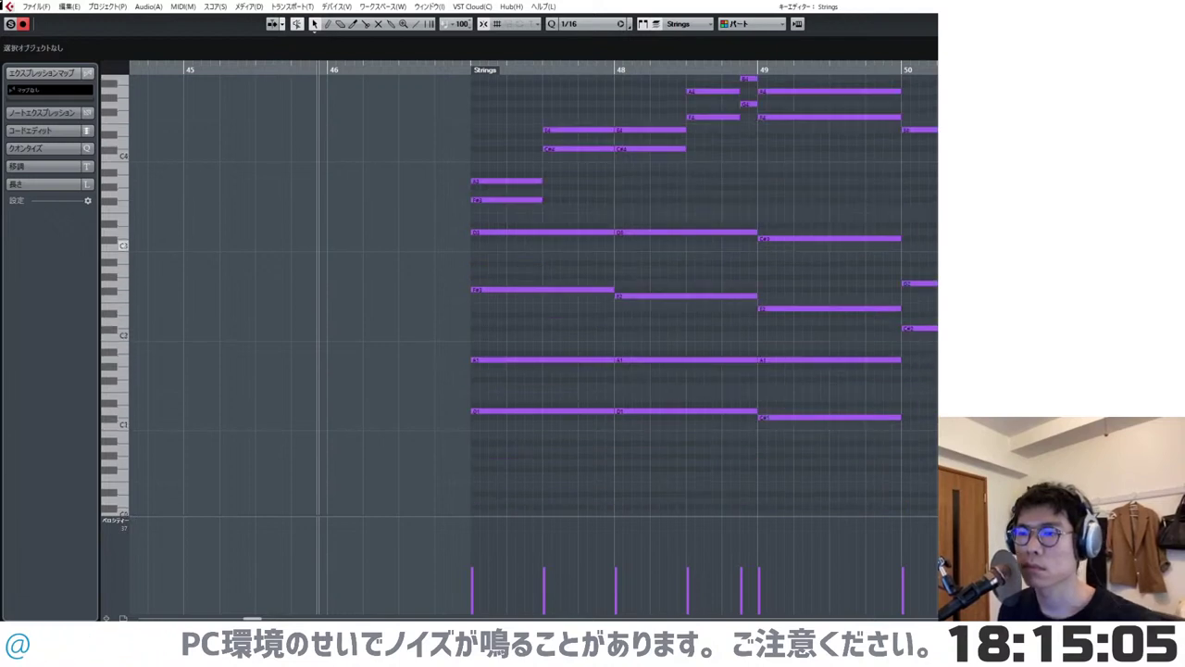
pyautogui.moveTo(943, 245); pyautogui.dragTo(935, 309)
pyautogui.hotkey('shift', 'Down')
pyautogui.click(938, 380)
pyautogui.click(933, 285)
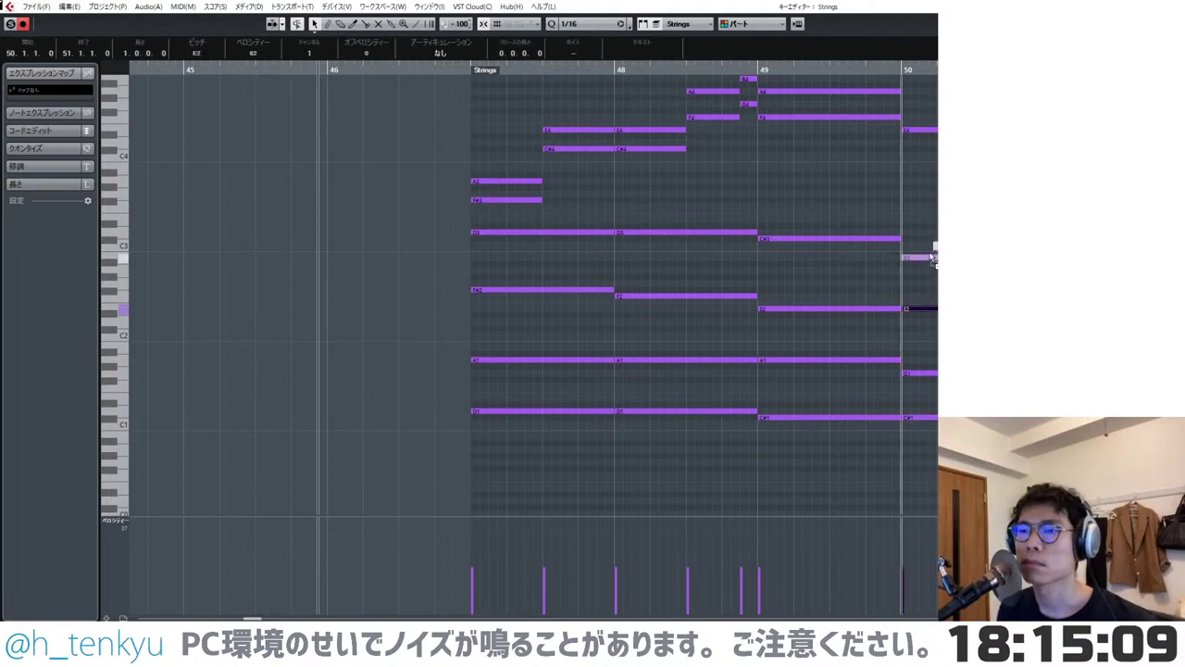
# - Lower the F4 harmony note in bar 49 to E4
pyautogui.scroll(3, 763, 270)
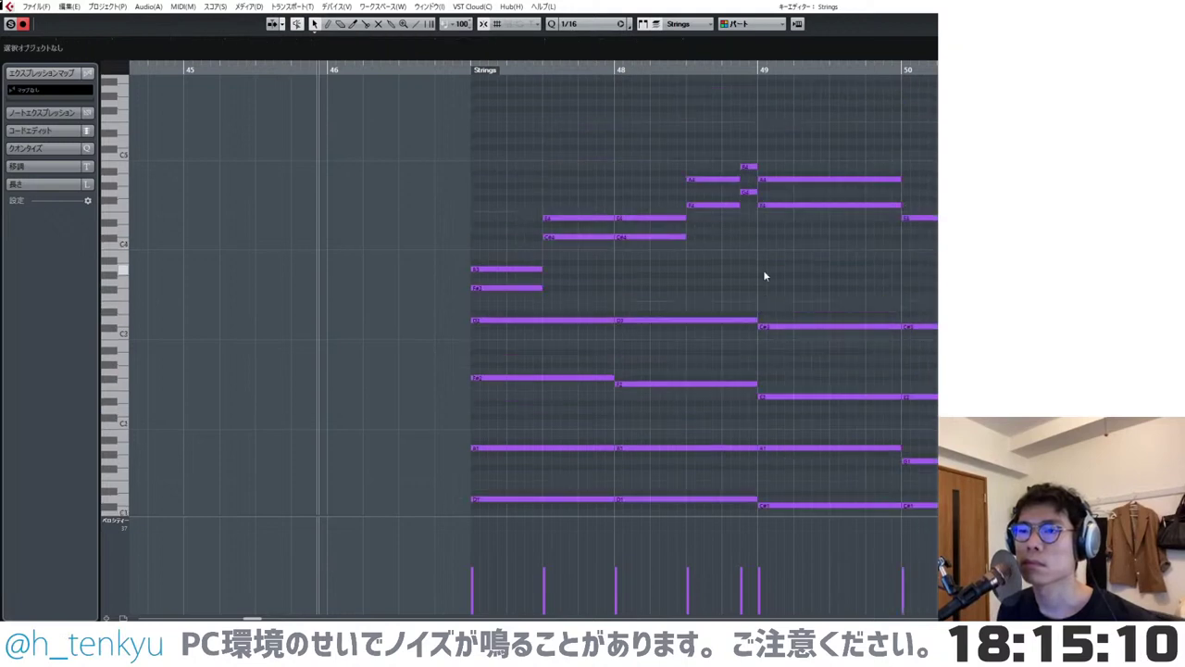
pyautogui.click(769, 205)
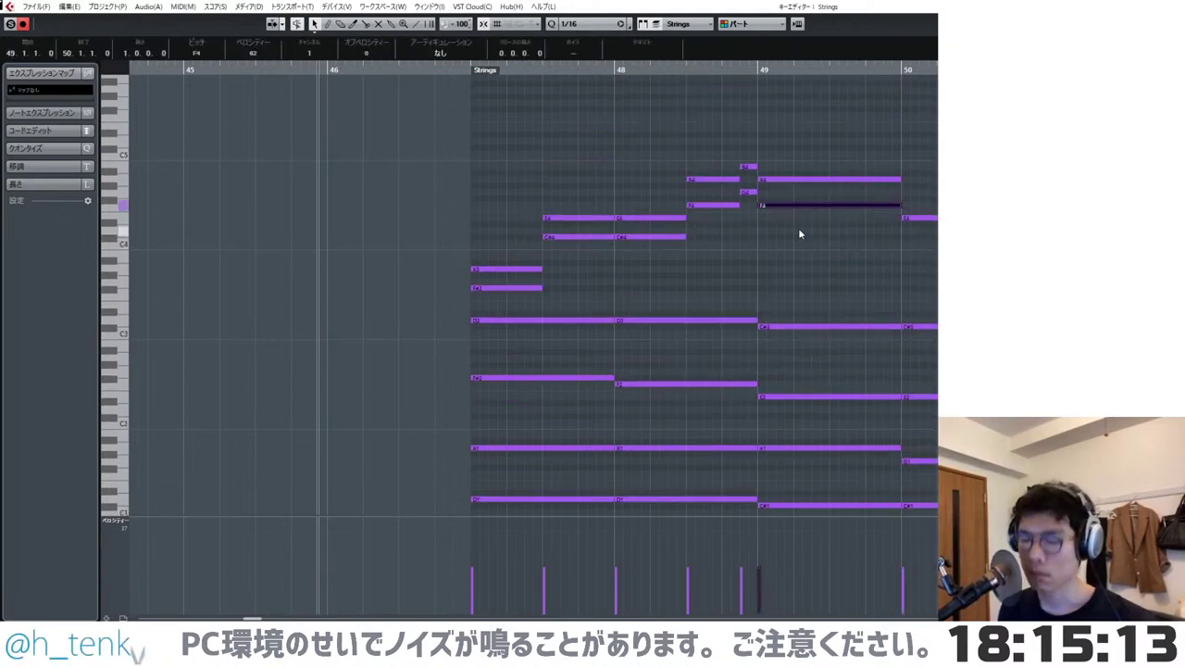
pyautogui.press('Down')
pyautogui.click(812, 255)
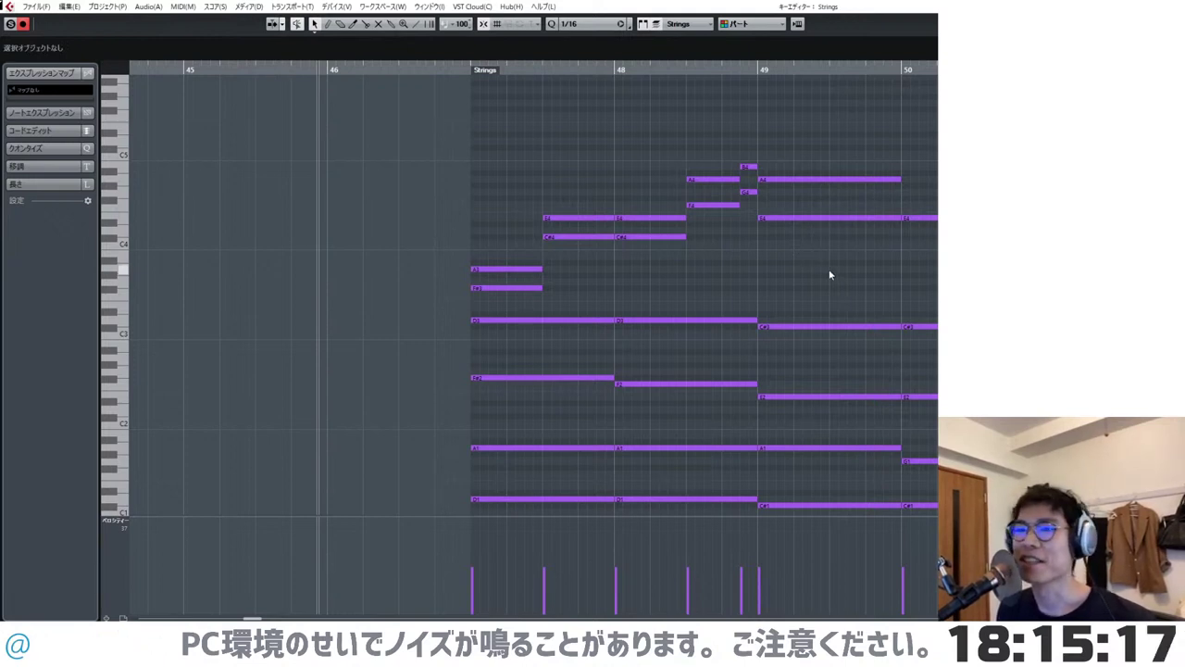
# - Copy the long E4 melody note at the start of bar 50 down to C#4 as harmony
pyautogui.scroll(-2, 836, 277)
pyautogui.scroll(2, 832, 256)
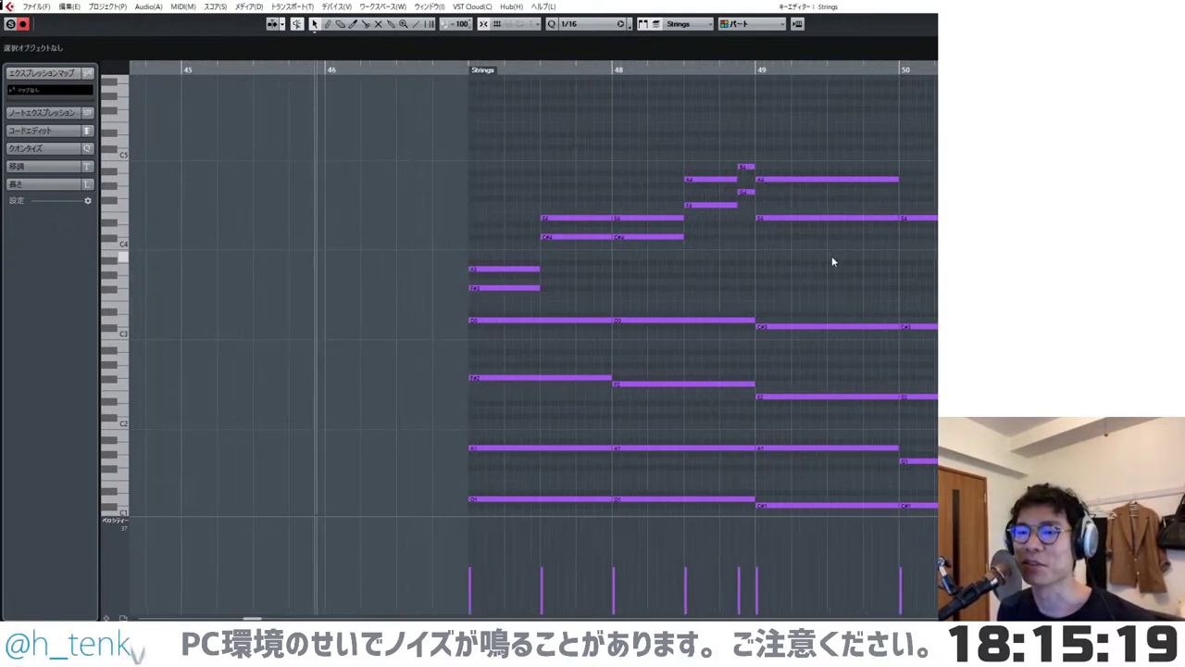
pyautogui.scroll(-1, 831, 256)
pyautogui.scroll(1, 831, 256)
pyautogui.hscroll(2, 900, 240)
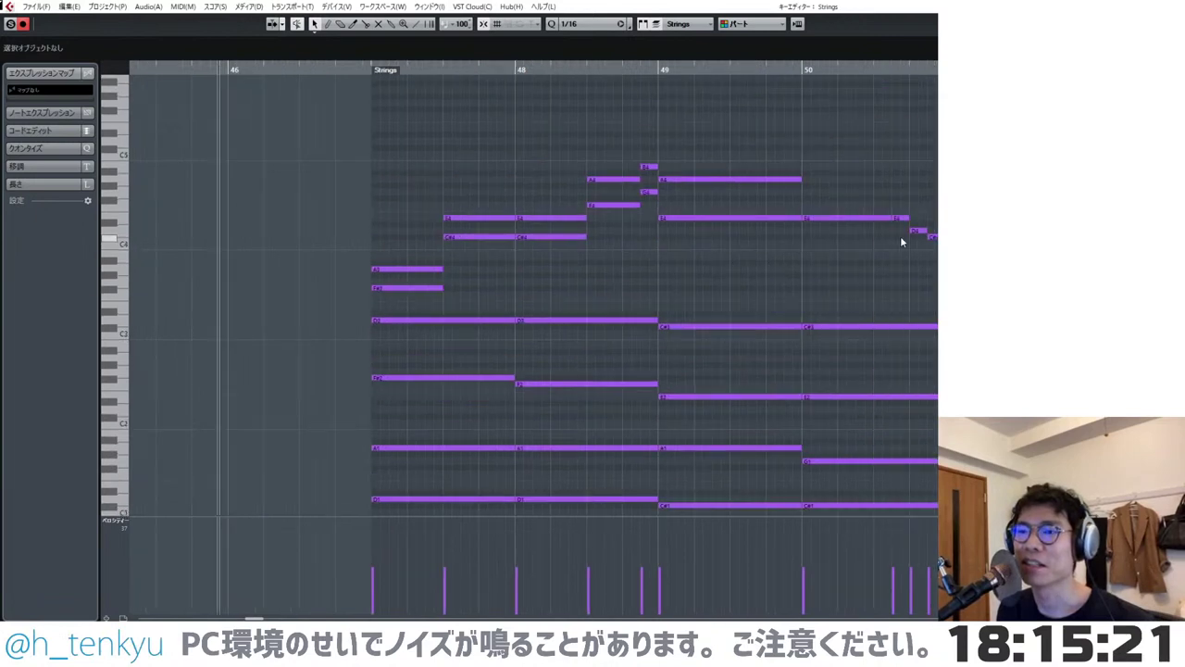
pyautogui.scroll(-1, 900, 240)
pyautogui.scroll(1, 900, 241)
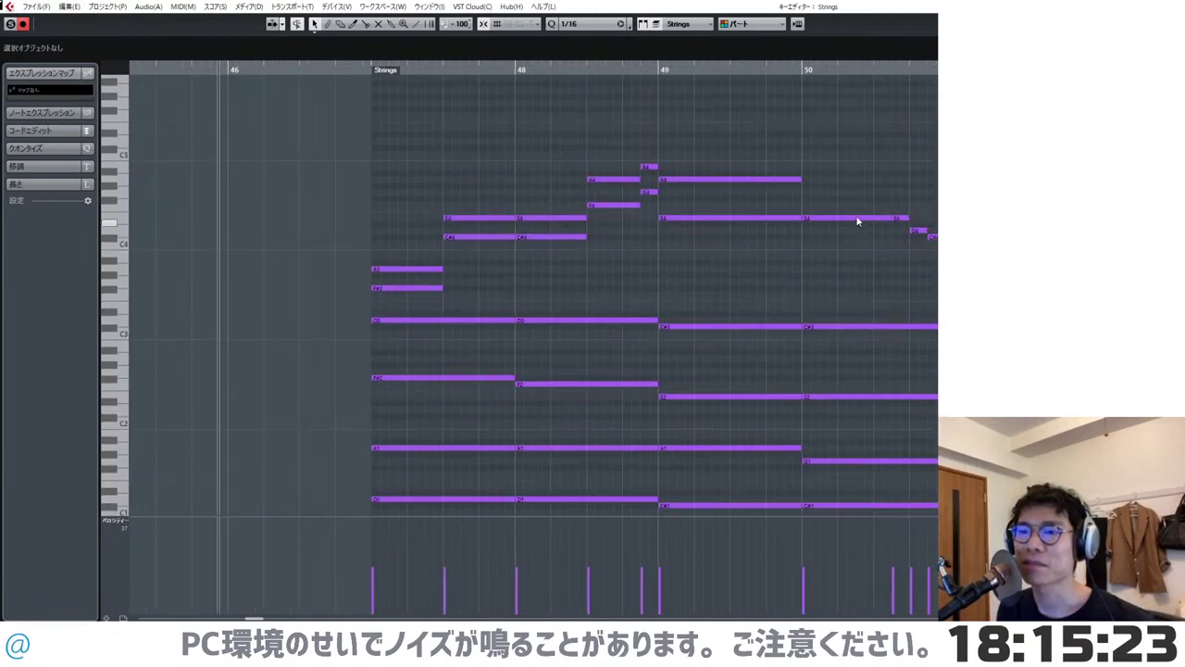
pyautogui.moveTo(855, 220); pyautogui.dragTo(853, 239)
pyautogui.click(877, 256)
# - Add harmony notes C#4, B3 and A#3 below bar 50's last three melody notes, and B3 below bar 51's D4
pyautogui.scroll(-1, 904, 258)
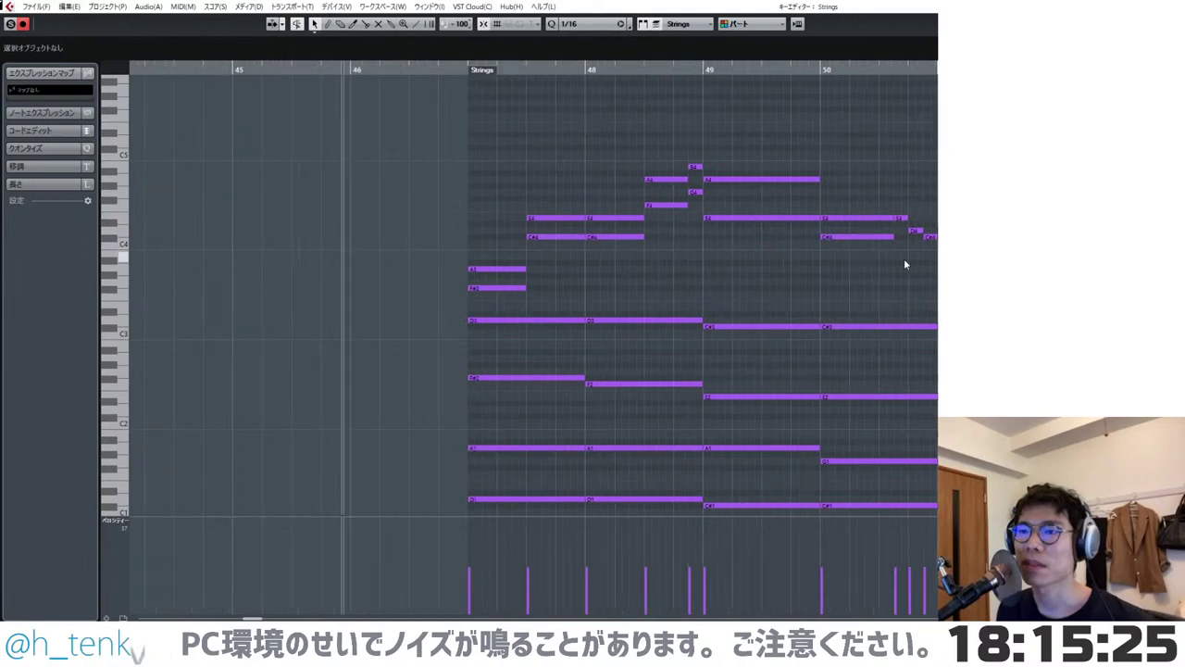
pyautogui.hscroll(2, 911, 256)
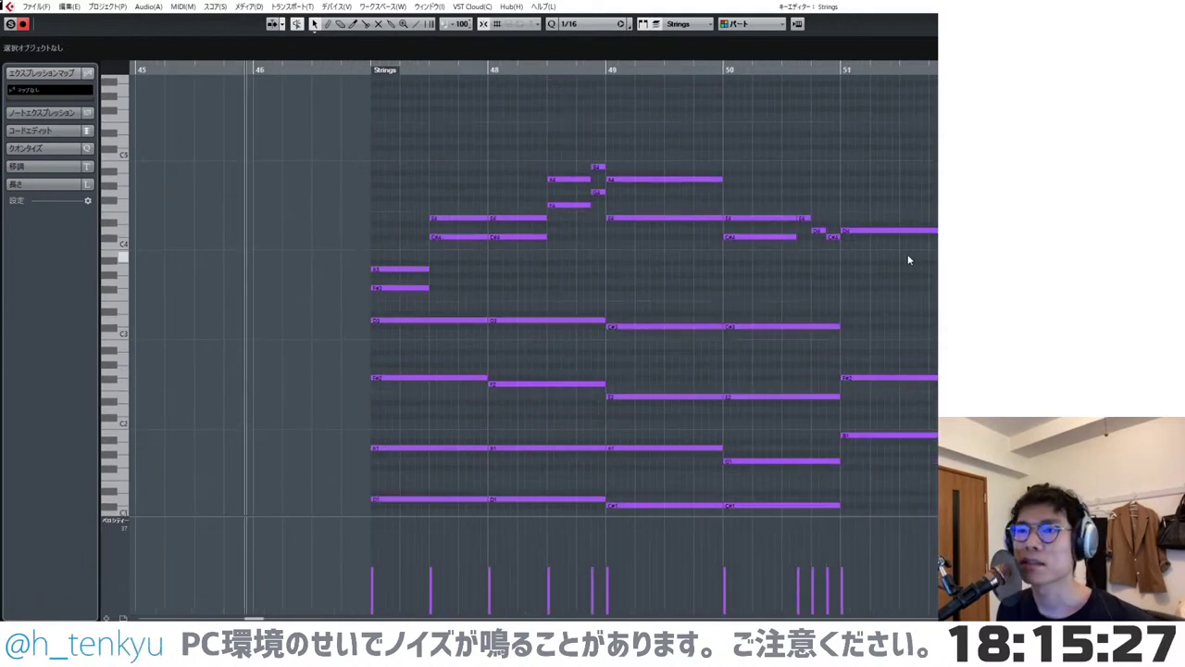
pyautogui.moveTo(908, 254); pyautogui.dragTo(807, 240)
pyautogui.click(807, 276)
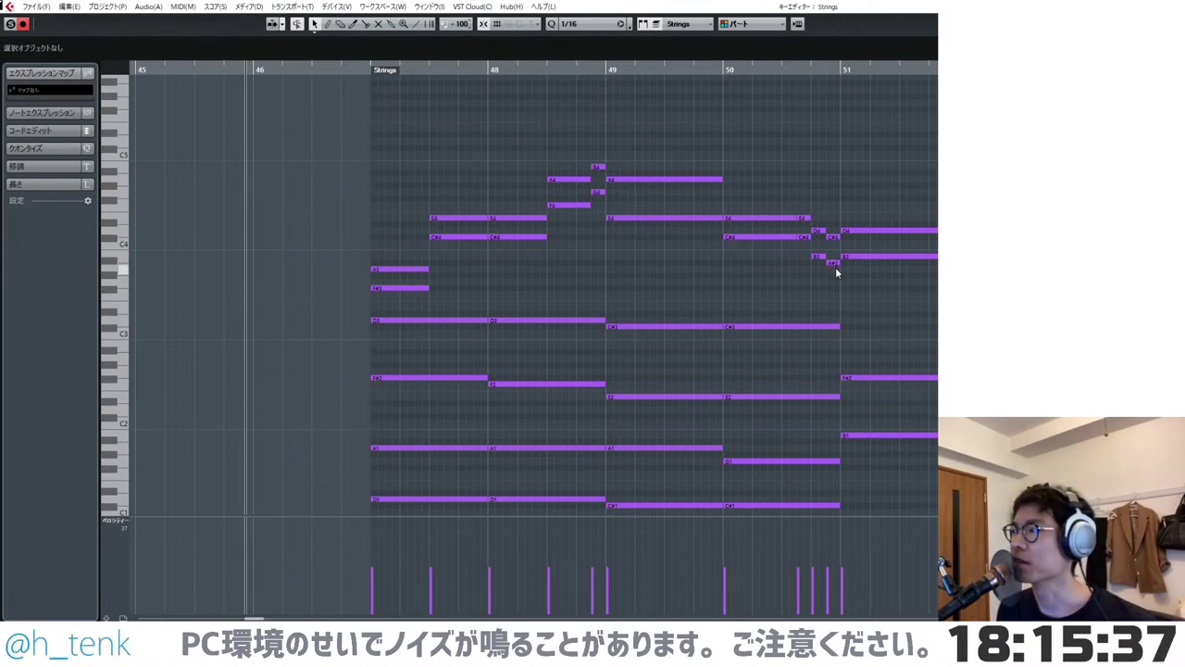
# - Lower the A#3 harmony note at the end of bar 50 to A3
pyautogui.scroll(3, 835, 266)
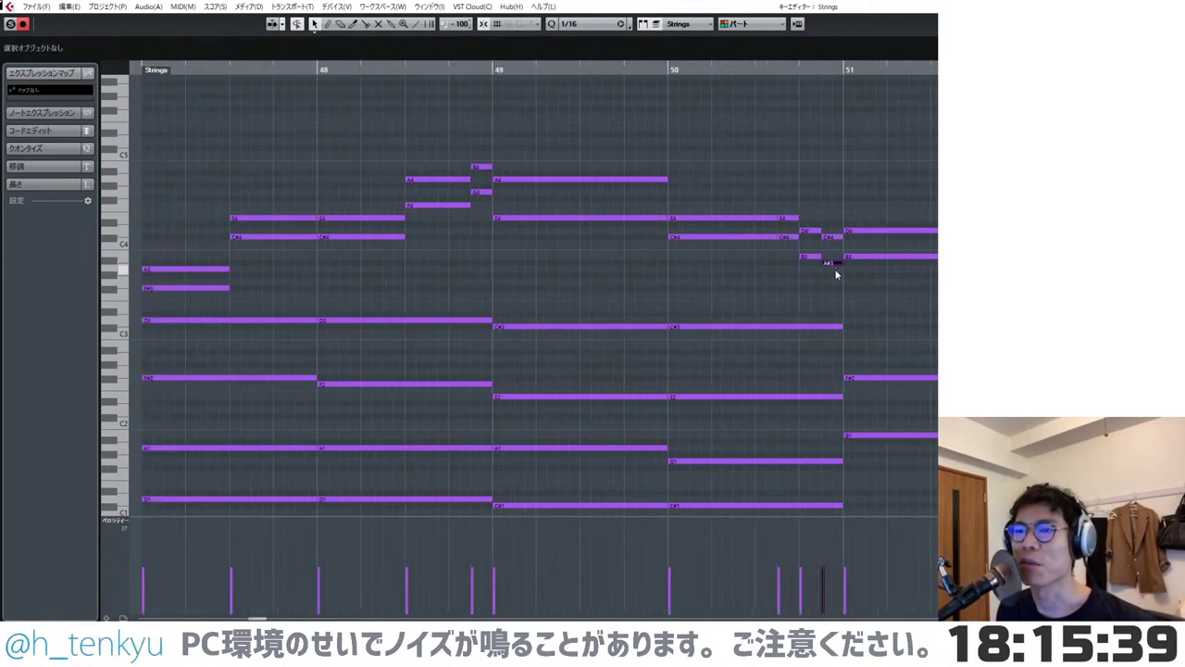
pyautogui.click(835, 267)
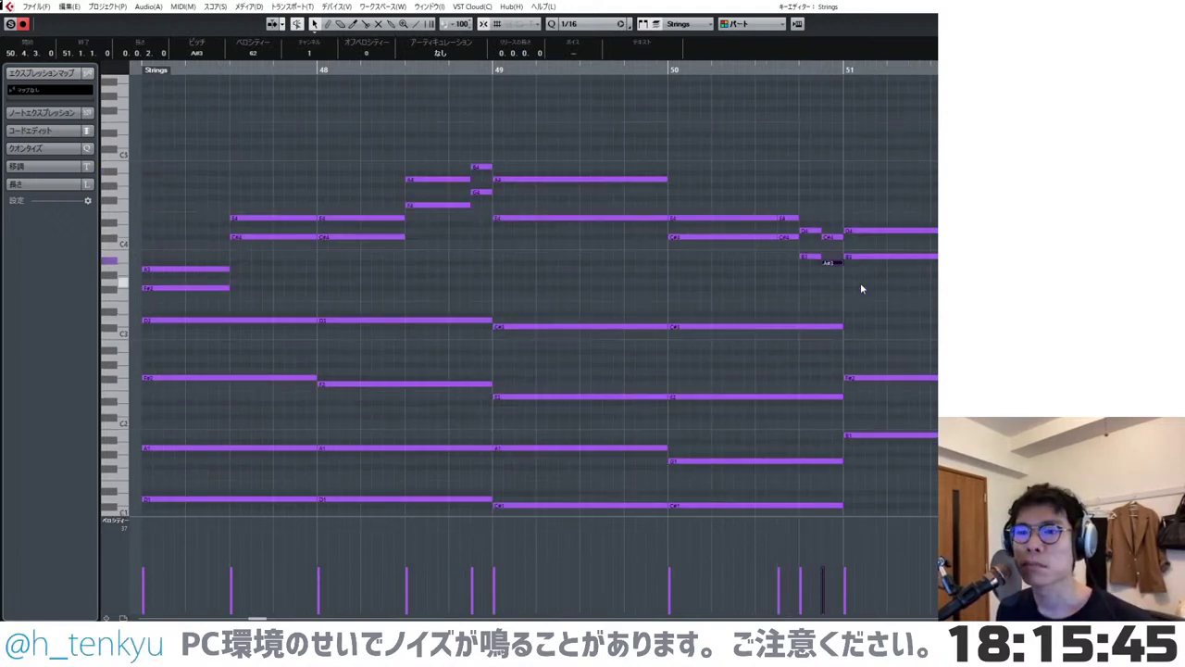
pyautogui.press('Down')
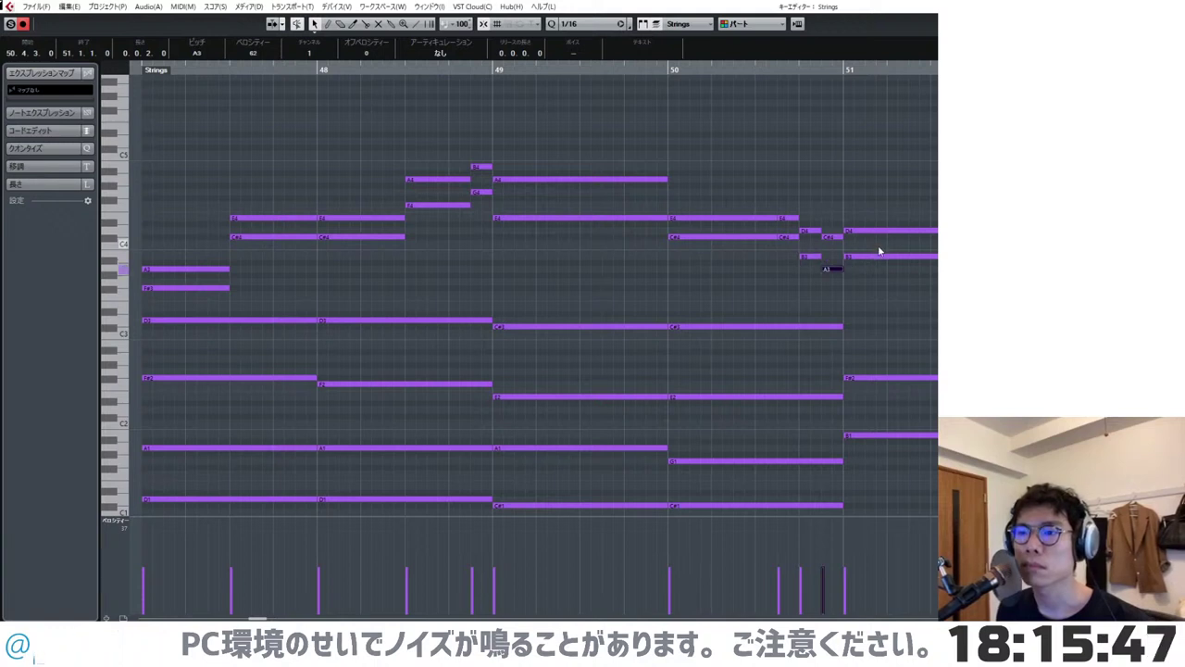
pyautogui.click(883, 279)
# - Play back the revoiced strings passage from bar 47 to check the harmonies
pyautogui.scroll(-3, 883, 279)
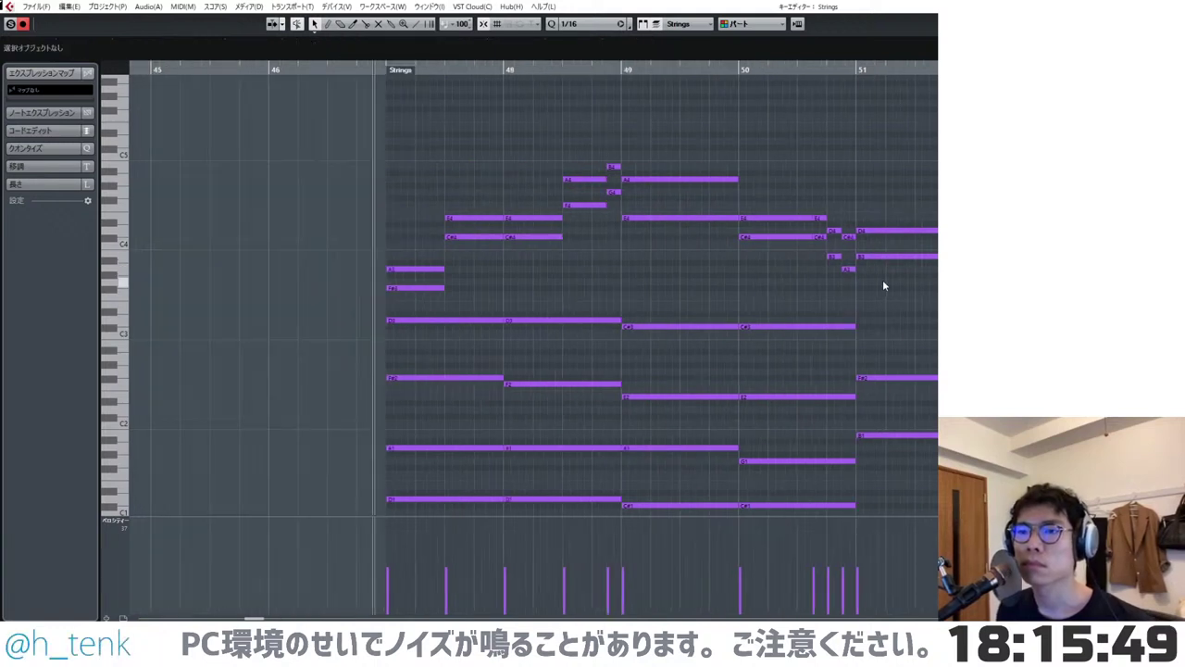
pyautogui.click(472, 70)
pyautogui.press('space')
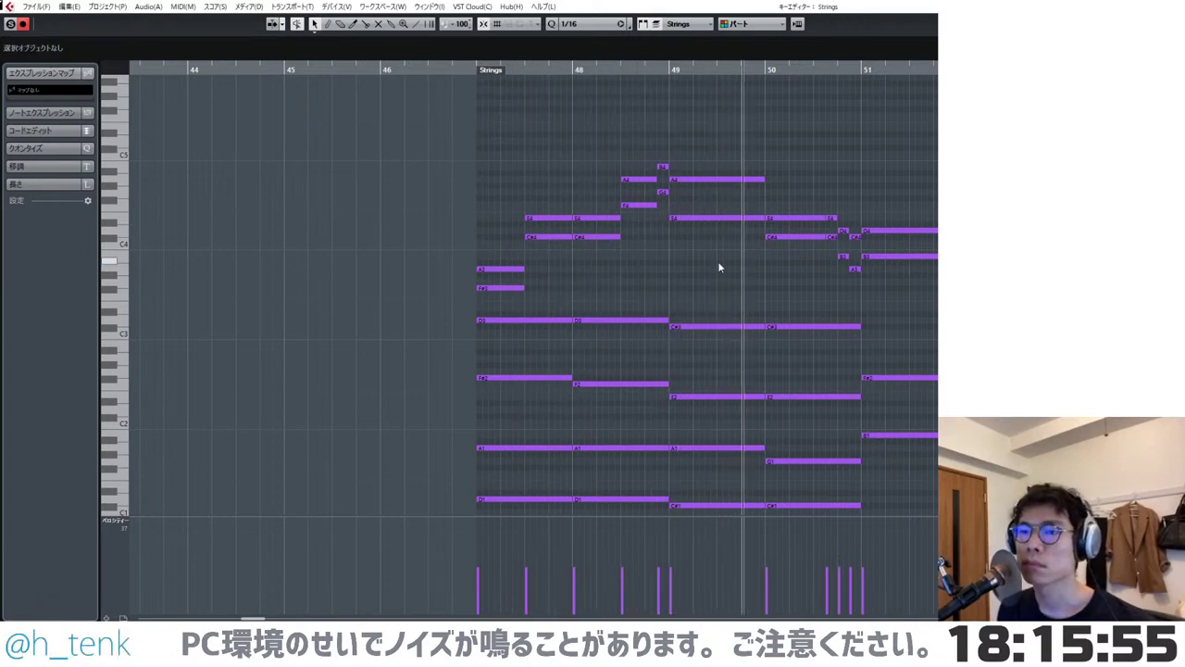
# - Lower bar 51's F#2 and B1 notes by one octave and add full-bar D2 and B2 notes above them
pyautogui.scroll(-3, 796, 278)
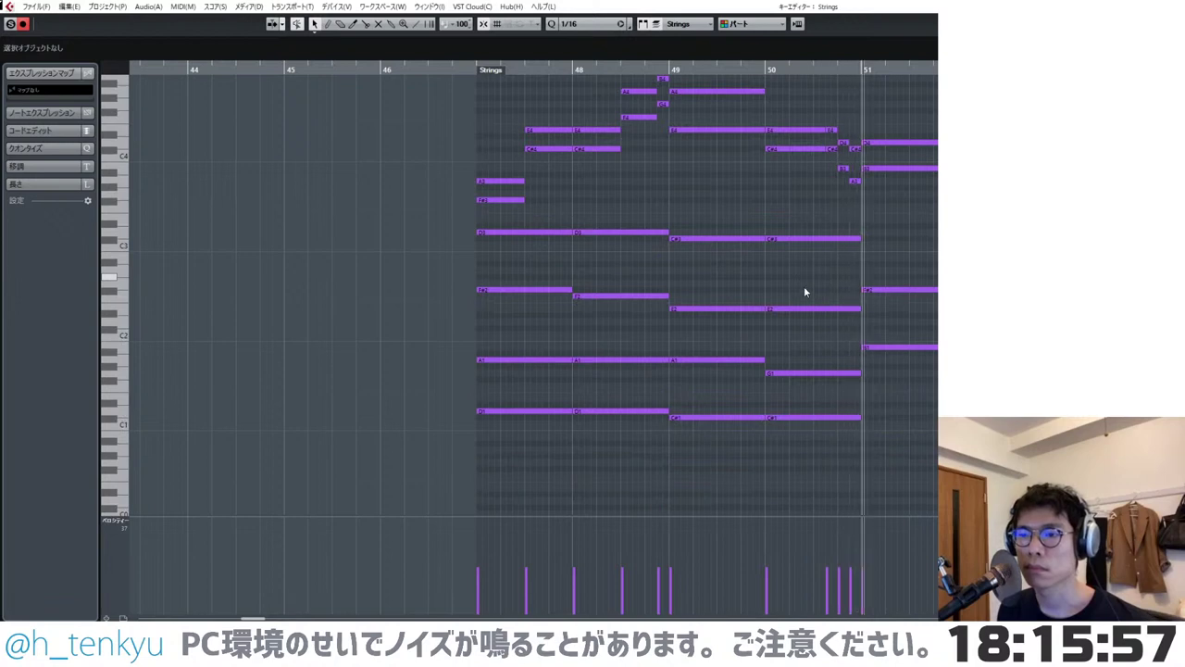
pyautogui.hscroll(2, 899, 400)
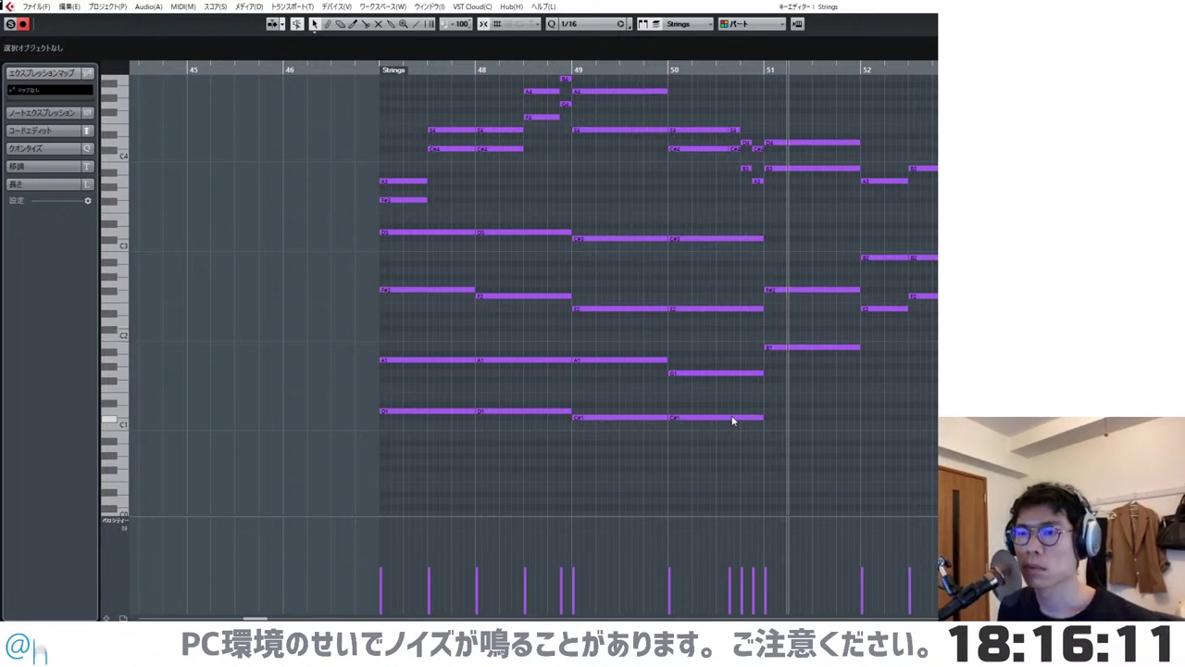
pyautogui.moveTo(798, 261); pyautogui.dragTo(812, 372)
pyautogui.hotkey('shift', 'Down')
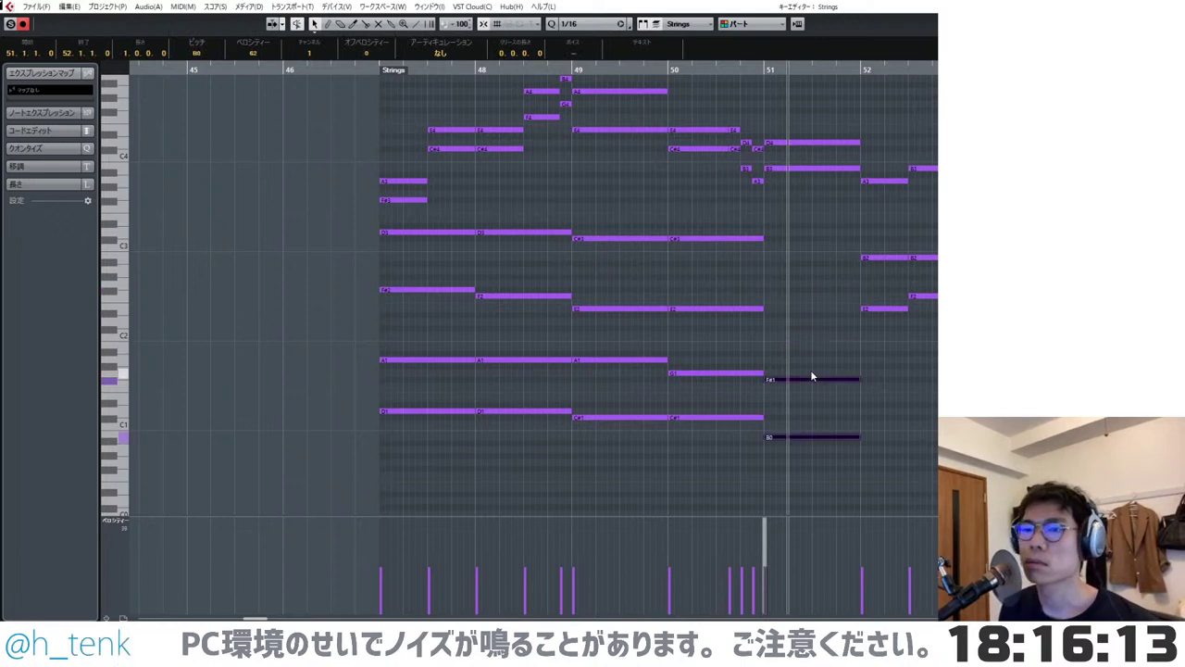
pyautogui.click(797, 361)
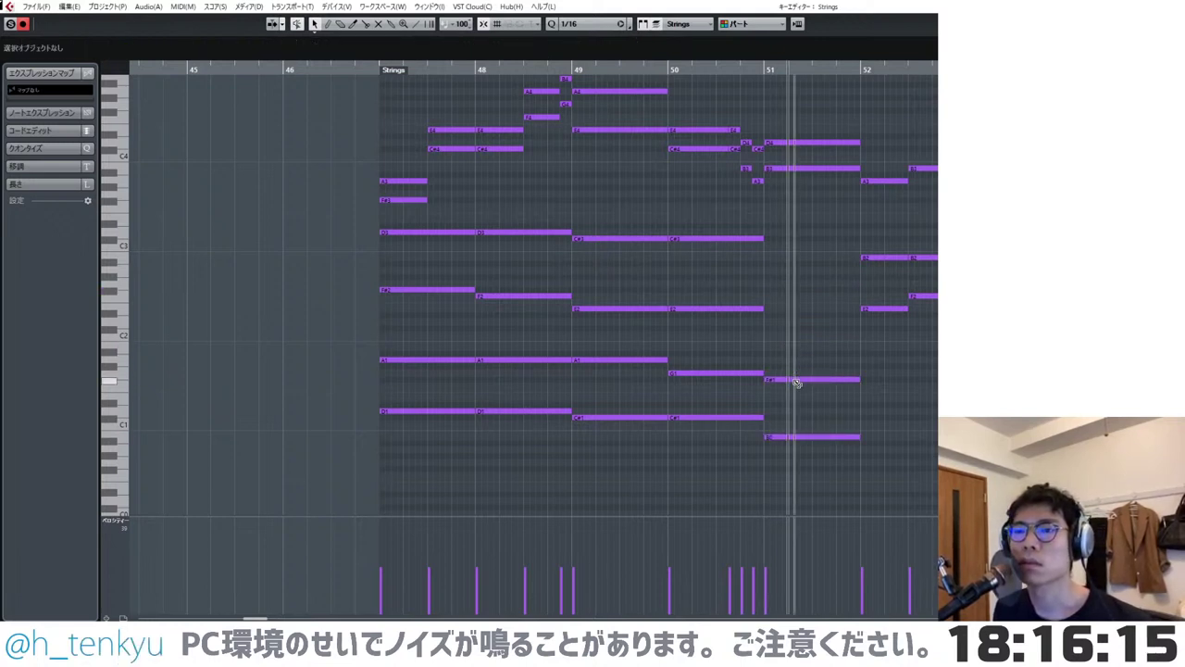
pyautogui.moveTo(795, 380); pyautogui.dragTo(793, 260)
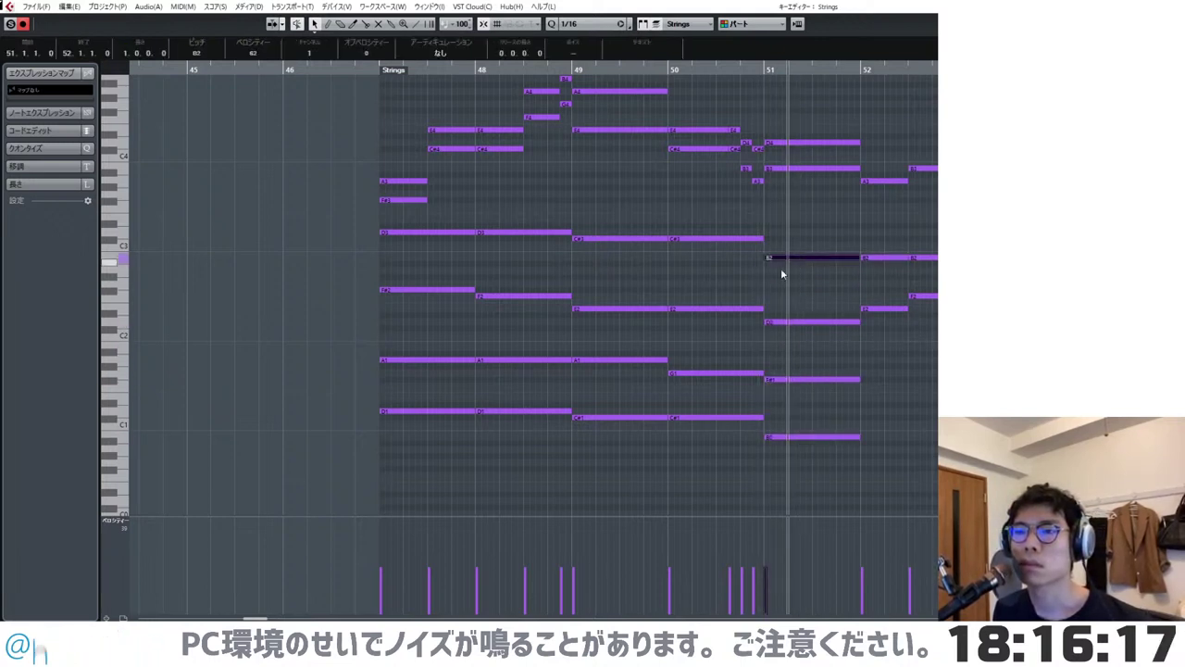
pyautogui.click(782, 271)
# - Play back from bar 50 and try splitting its low C#1 note at beat 4
pyautogui.click(665, 69)
pyautogui.press('space')
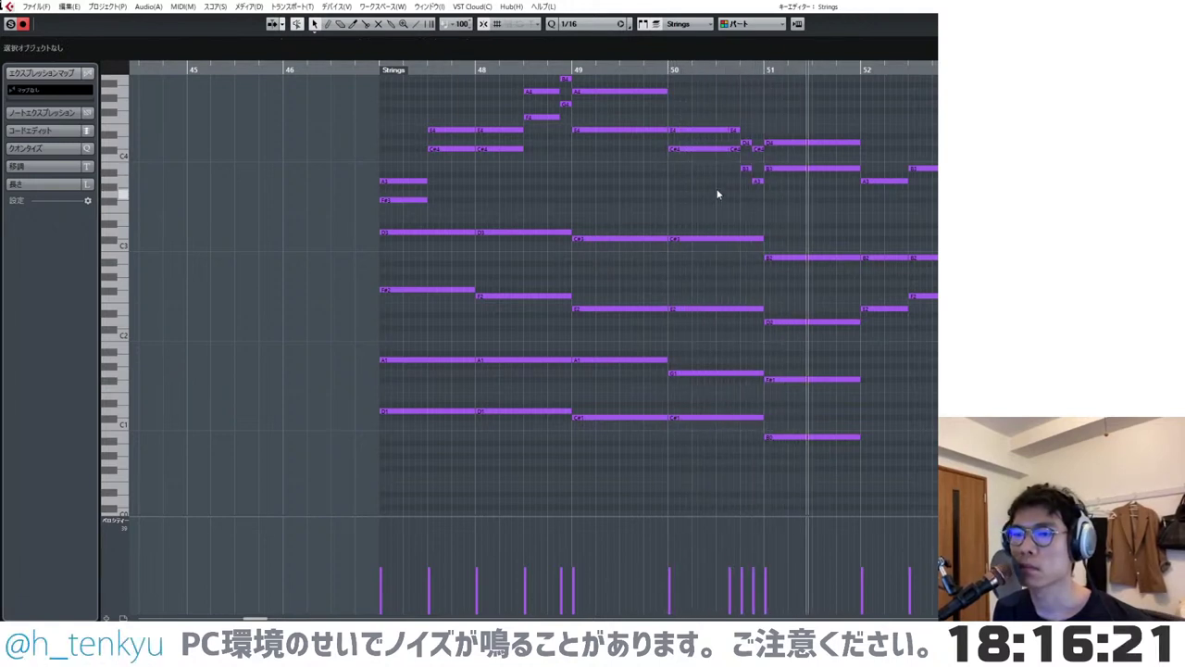
pyautogui.keyDown('alt'); pyautogui.click(741, 417); pyautogui.keyUp('alt')
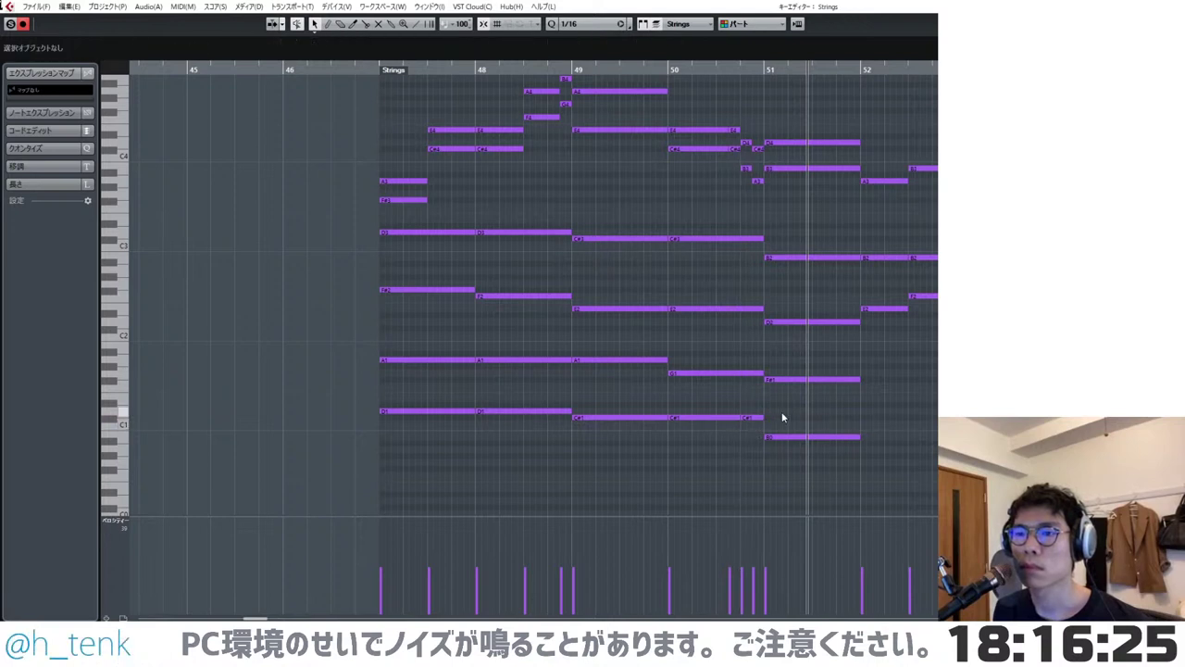
pyautogui.hotkey('ctrl', 'z')
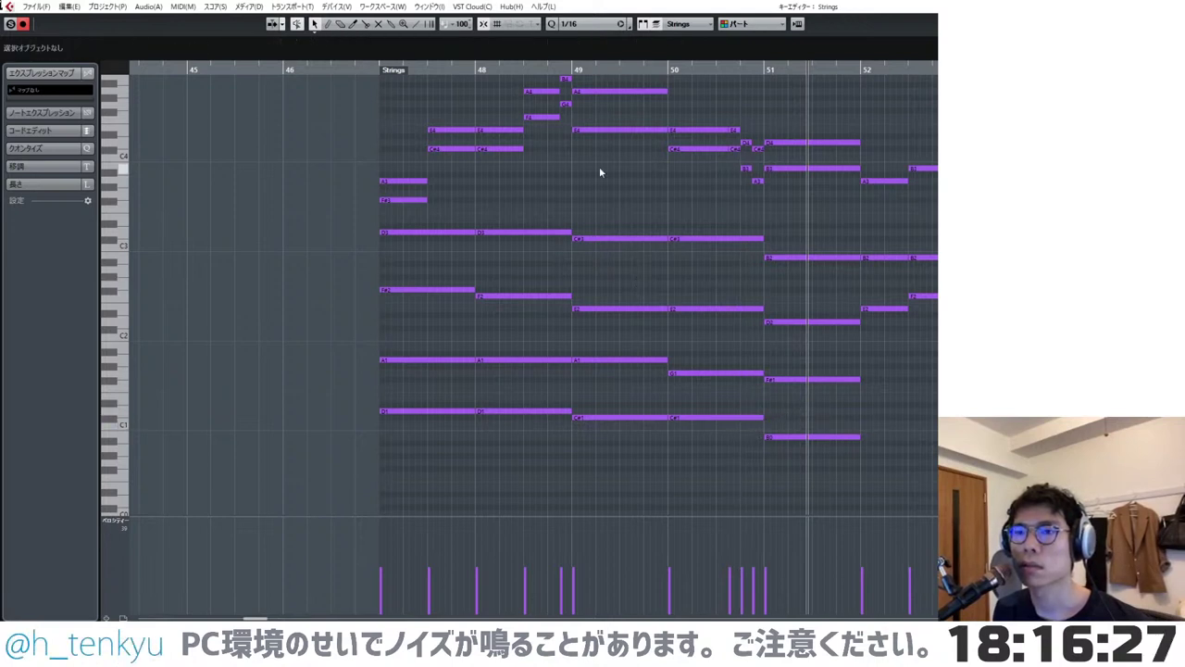
# - Play back the strings from bar 49 into bar 51
pyautogui.click(573, 70)
pyautogui.press('space')
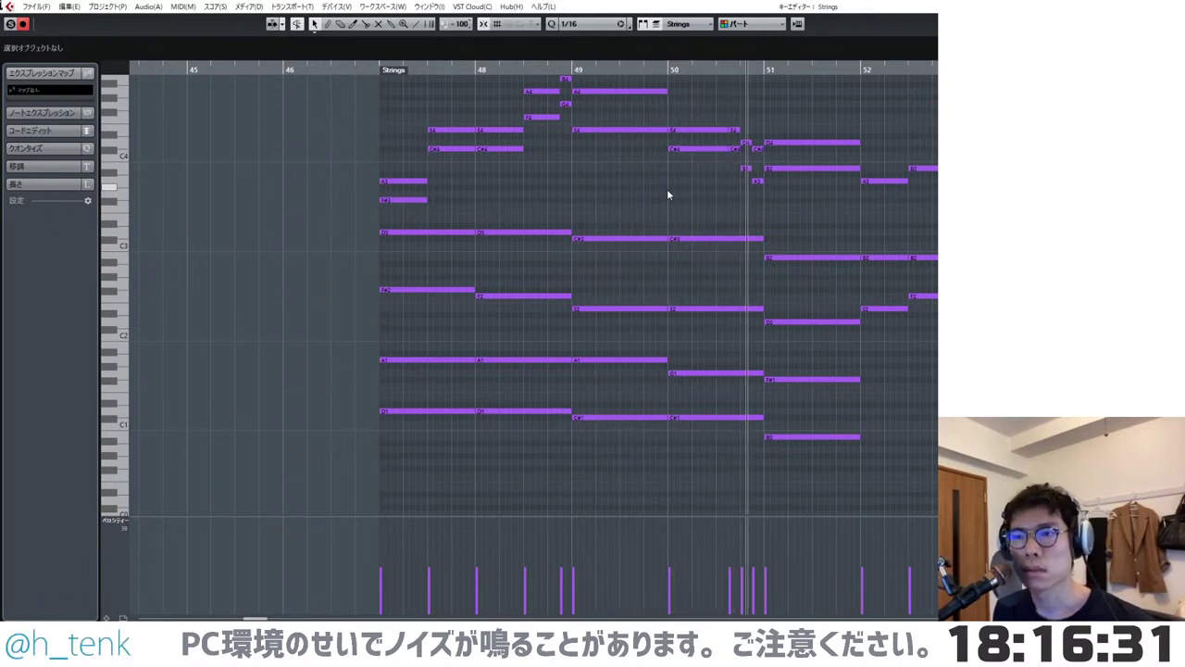
# - Lower bar 52's E2, F2 and two B2 notes by one octave
pyautogui.hscroll(2, 910, 320)
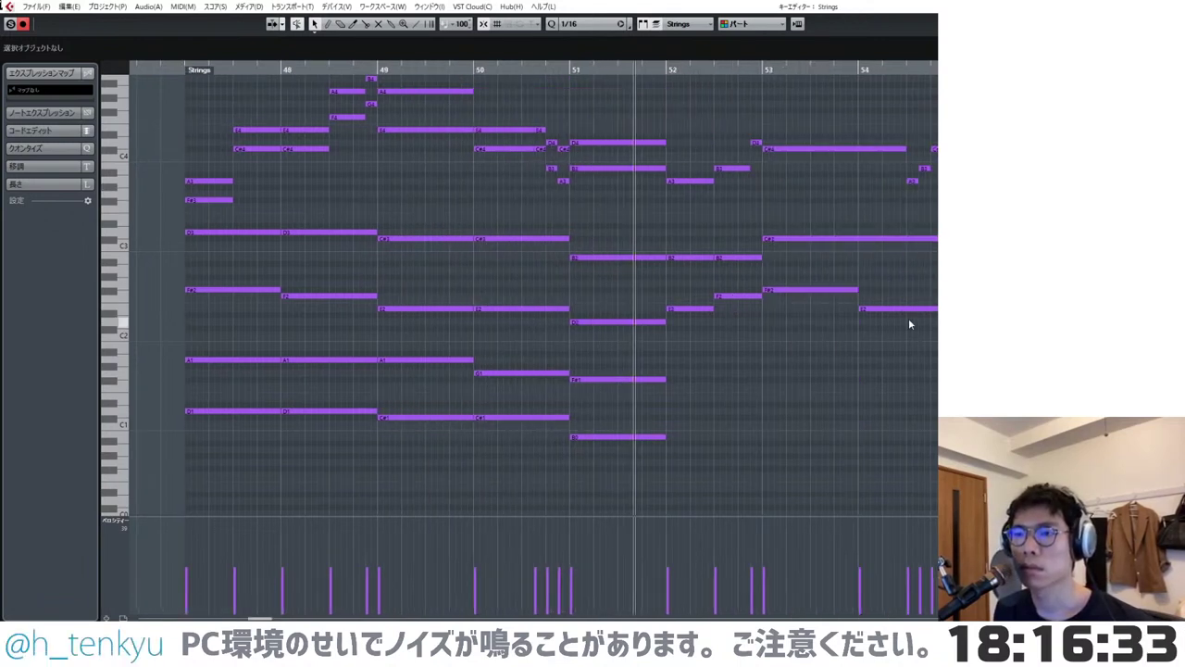
pyautogui.moveTo(688, 248); pyautogui.dragTo(753, 356)
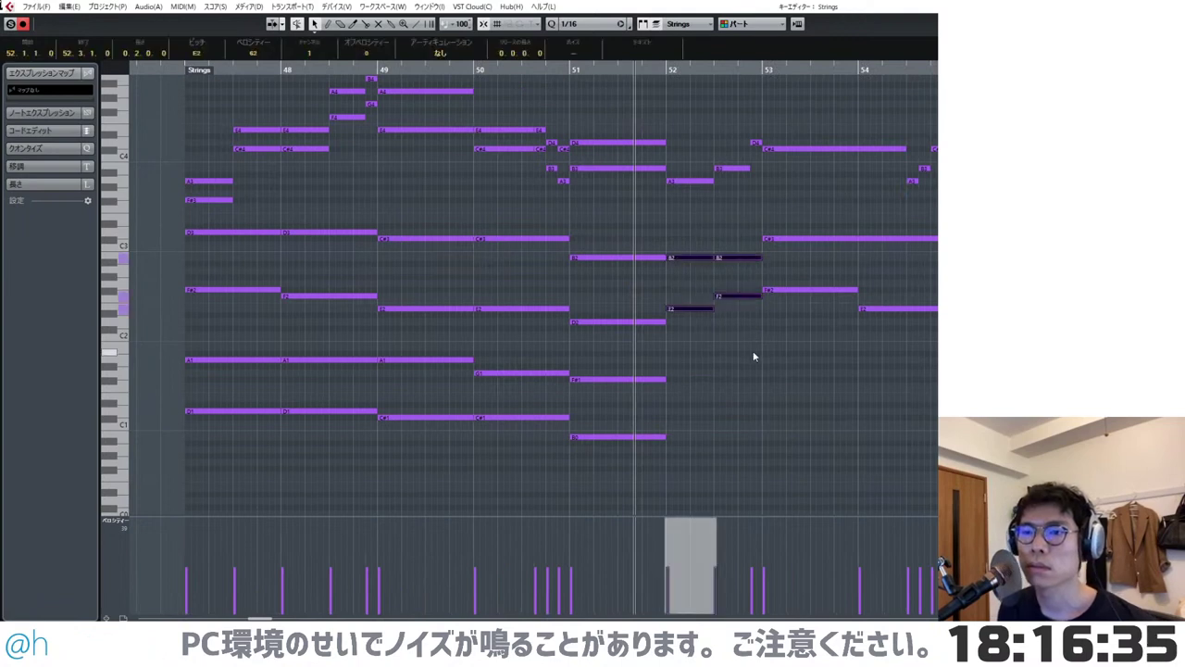
pyautogui.hotkey('shift', 'Down')
pyautogui.click(682, 338)
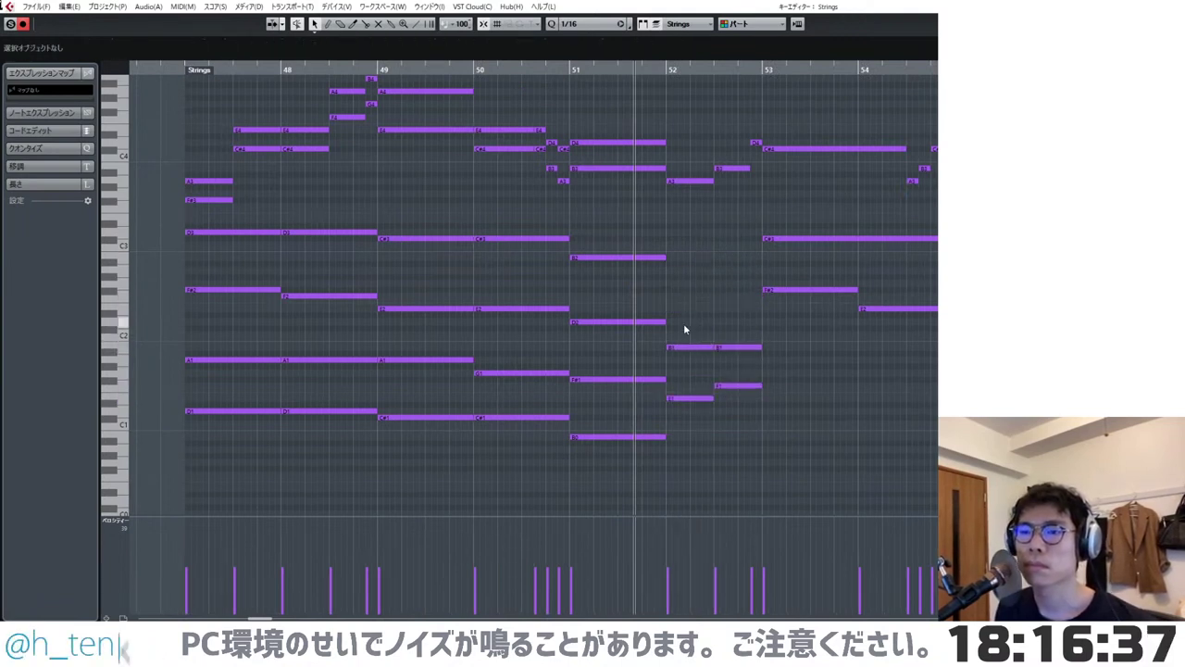
# - Copy bar 52's B1 notes up to G#2 in both halves, and to D3 in the first half
pyautogui.moveTo(686, 348); pyautogui.dragTo(692, 278)
pyautogui.click(731, 306)
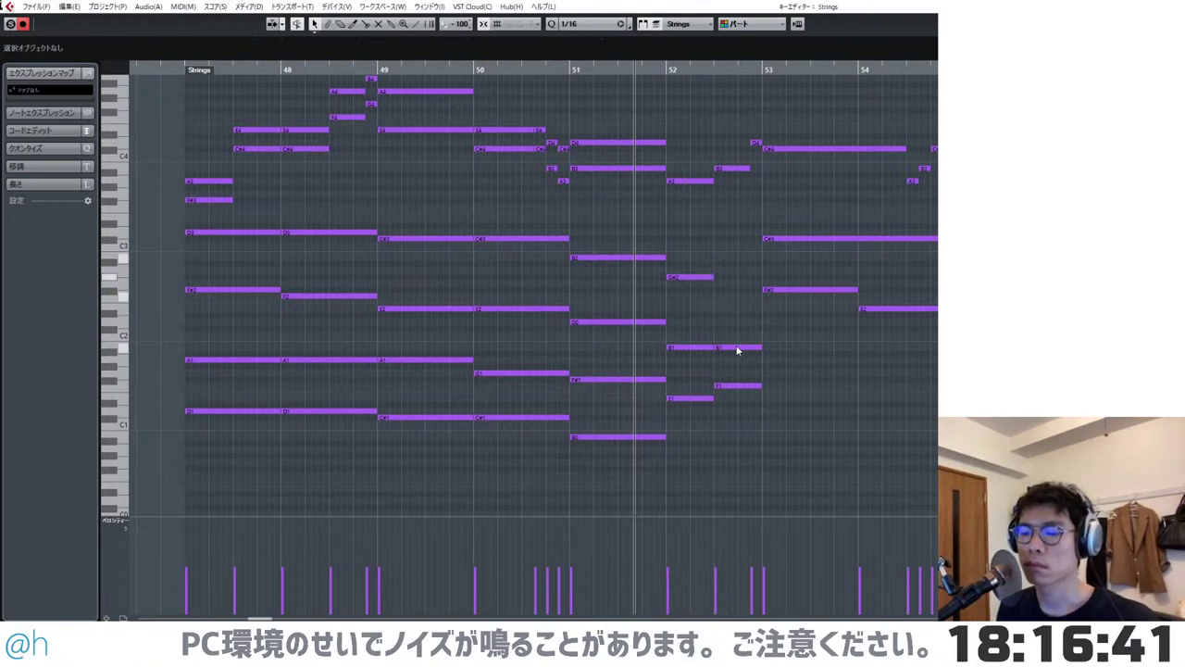
pyautogui.moveTo(738, 351); pyautogui.dragTo(737, 276)
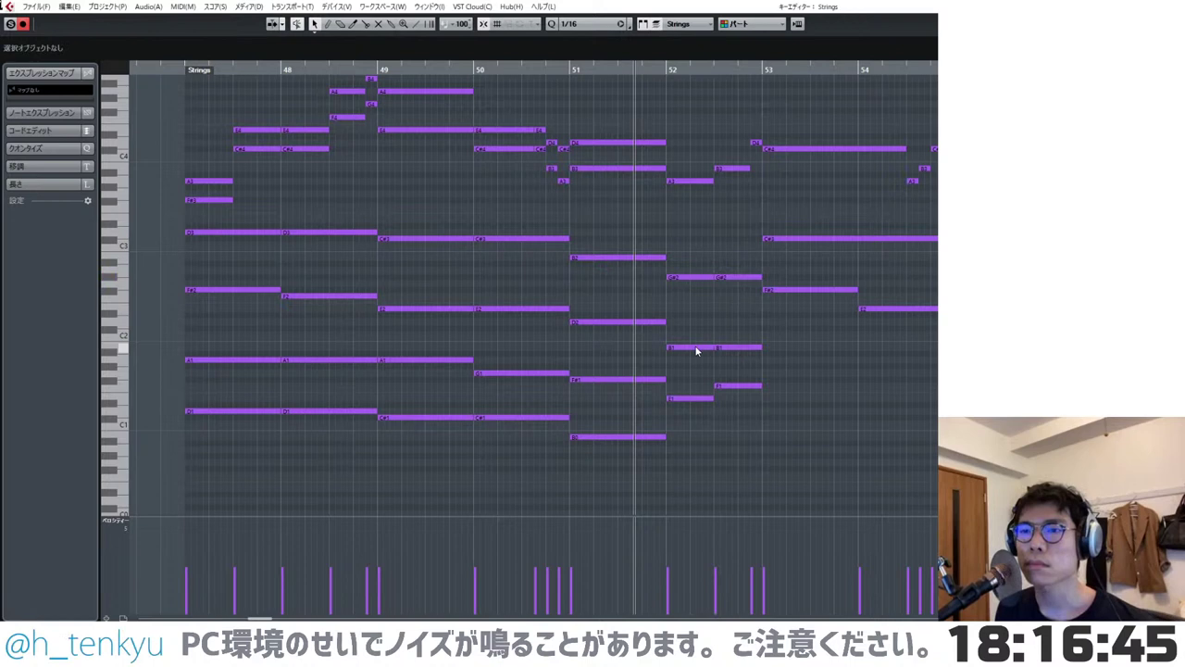
pyautogui.moveTo(697, 350); pyautogui.dragTo(692, 234)
pyautogui.click(687, 214)
# - Lower the A3 note at the start of bar 52 to G#3 and play back the bar
pyautogui.click(646, 144)
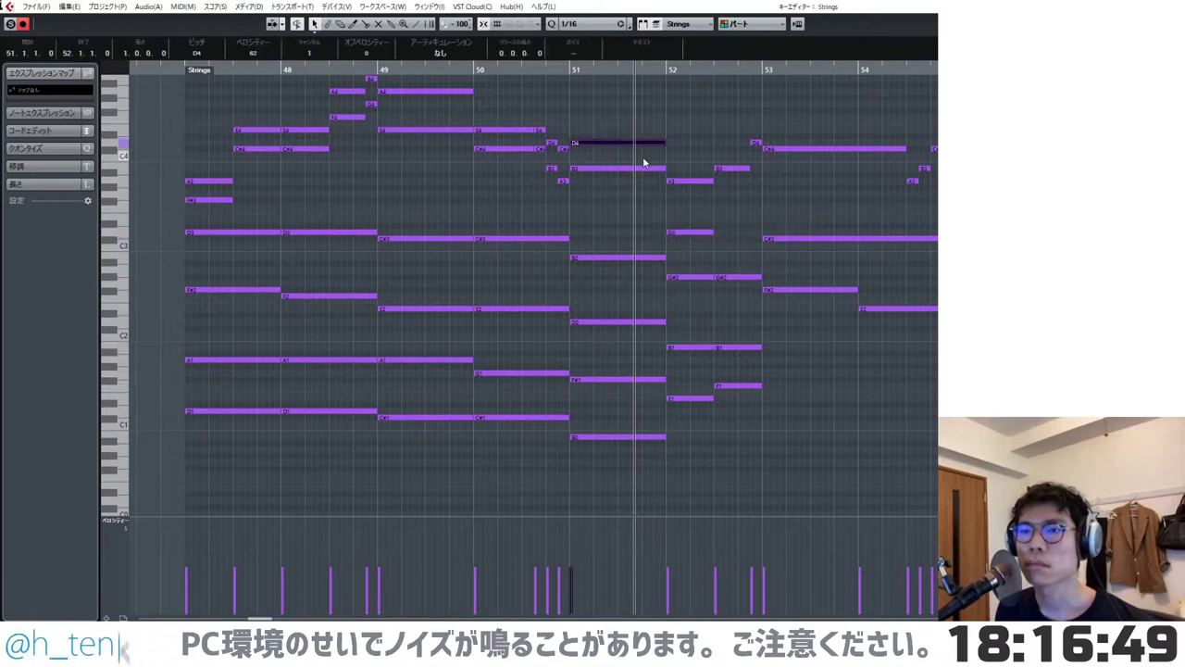
pyautogui.moveTo(670, 187); pyautogui.dragTo(713, 187)
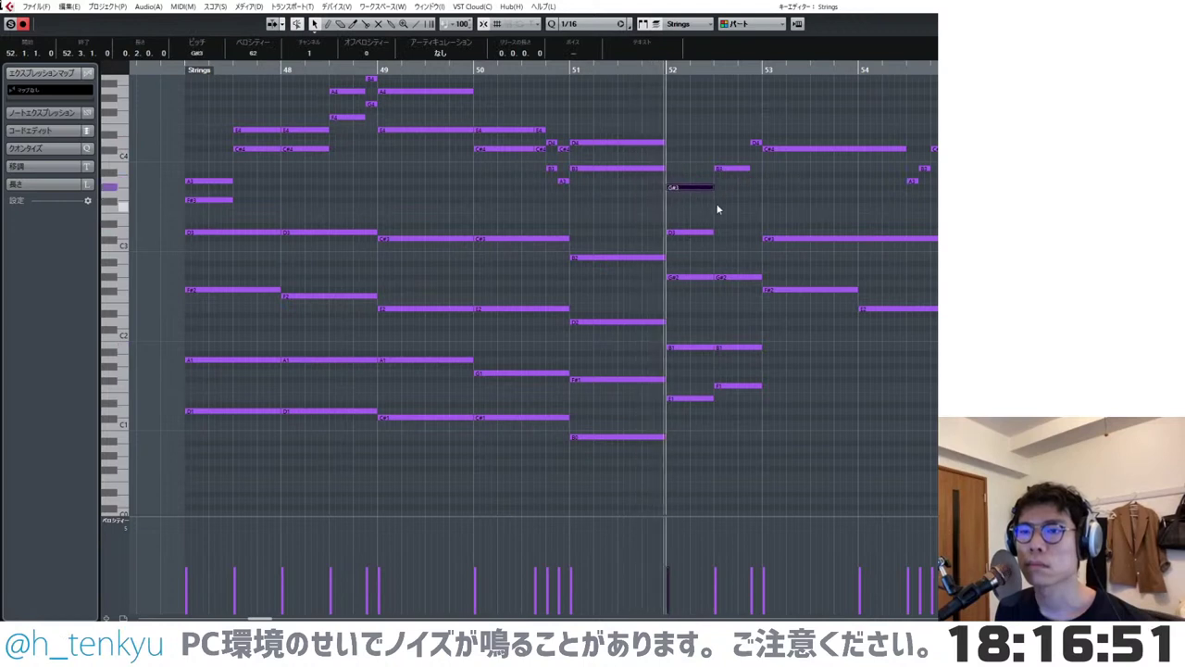
pyautogui.press('space')
pyautogui.click(715, 206)
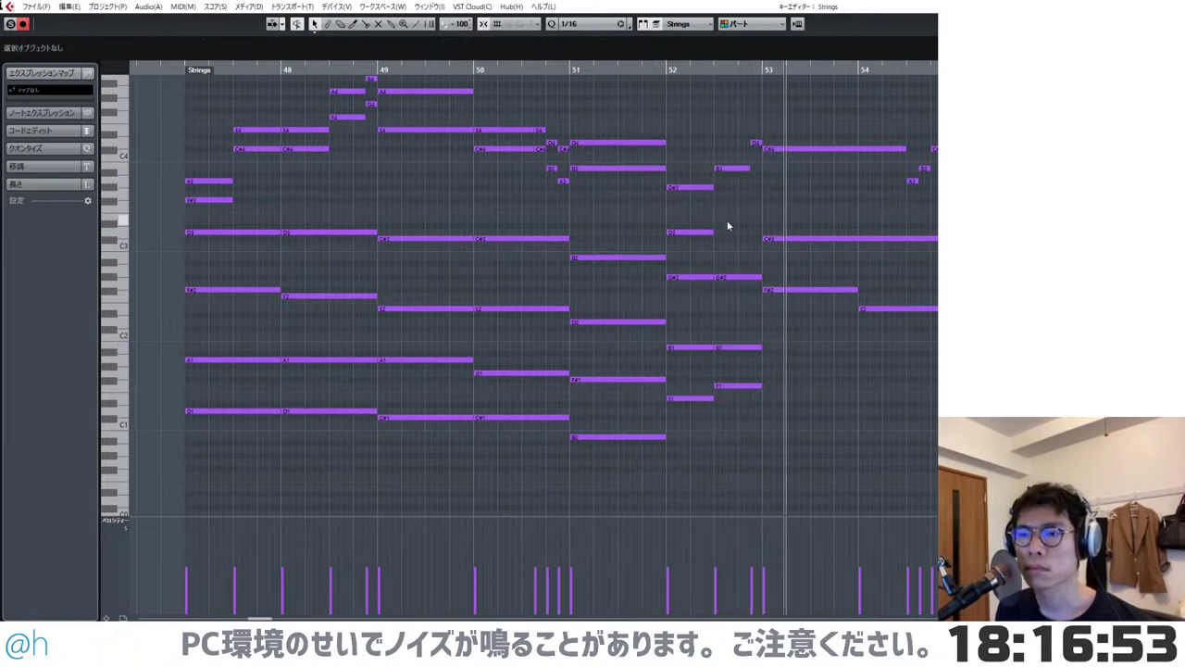
pyautogui.press('space')
# - Copy the G#2 in bar 52's second half up to E3, and set the playback position to bar 51
pyautogui.moveTo(733, 277); pyautogui.dragTo(735, 221)
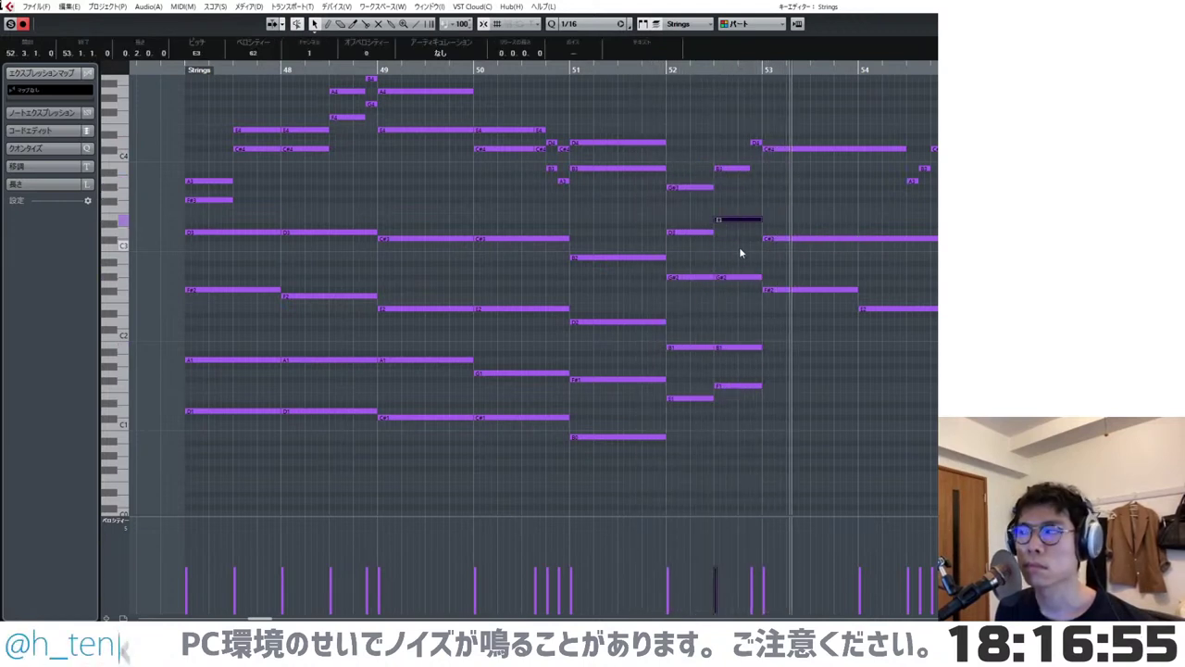
pyautogui.click(740, 248)
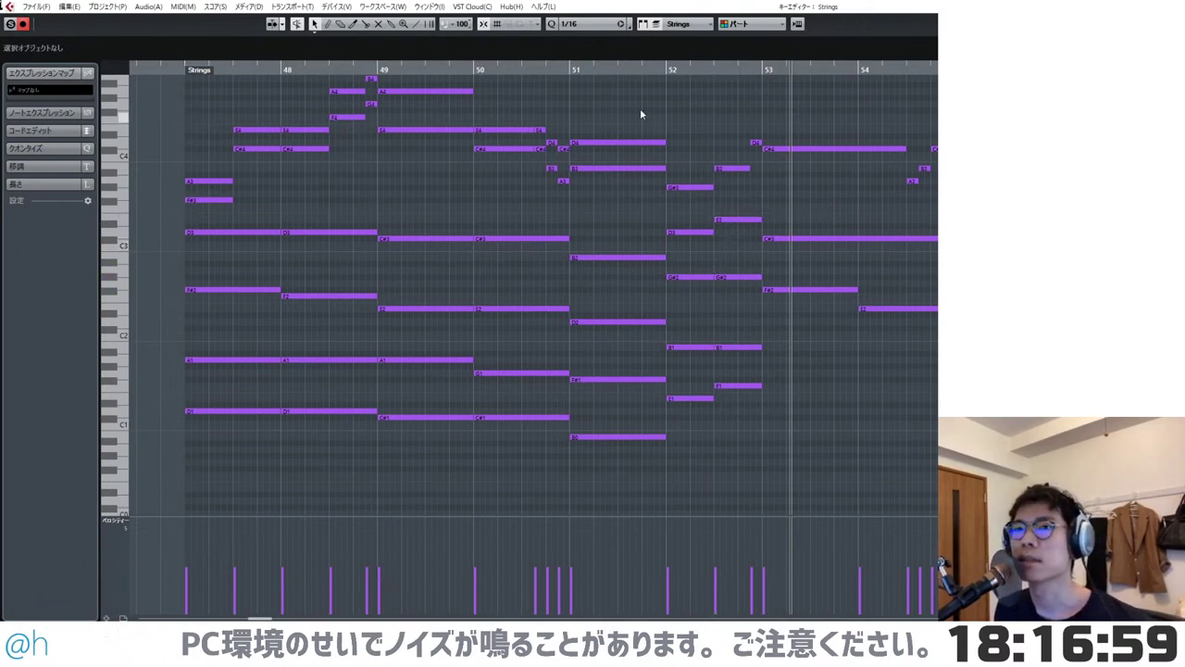
pyautogui.click(571, 71)
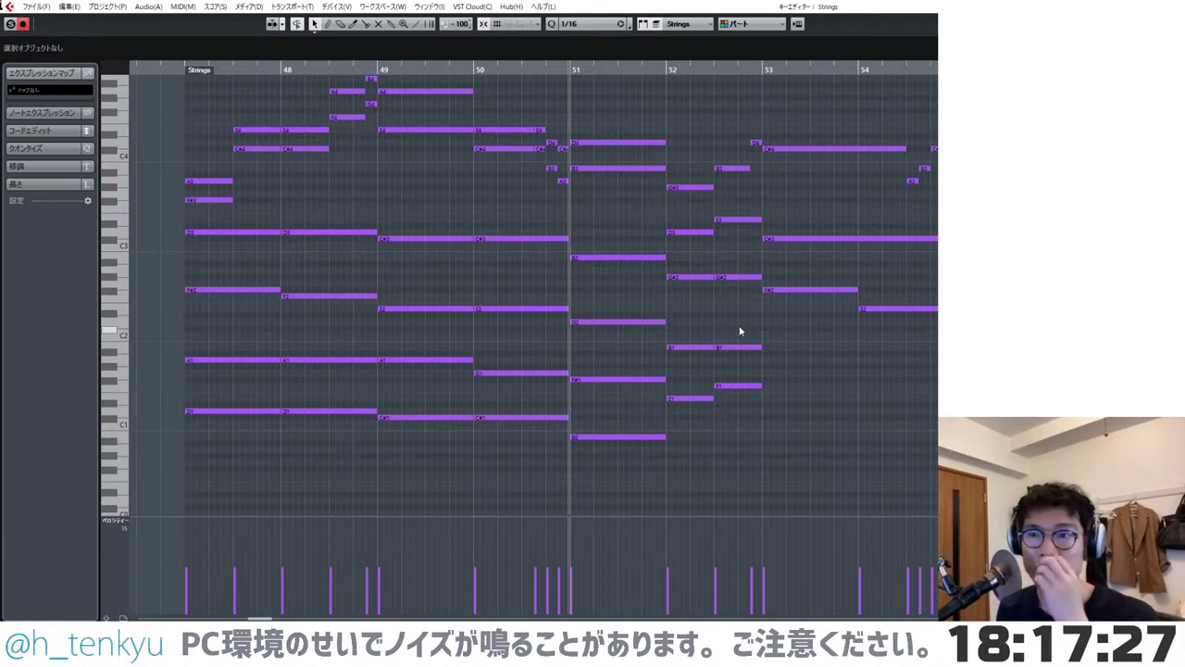
pyautogui.click(738, 221)
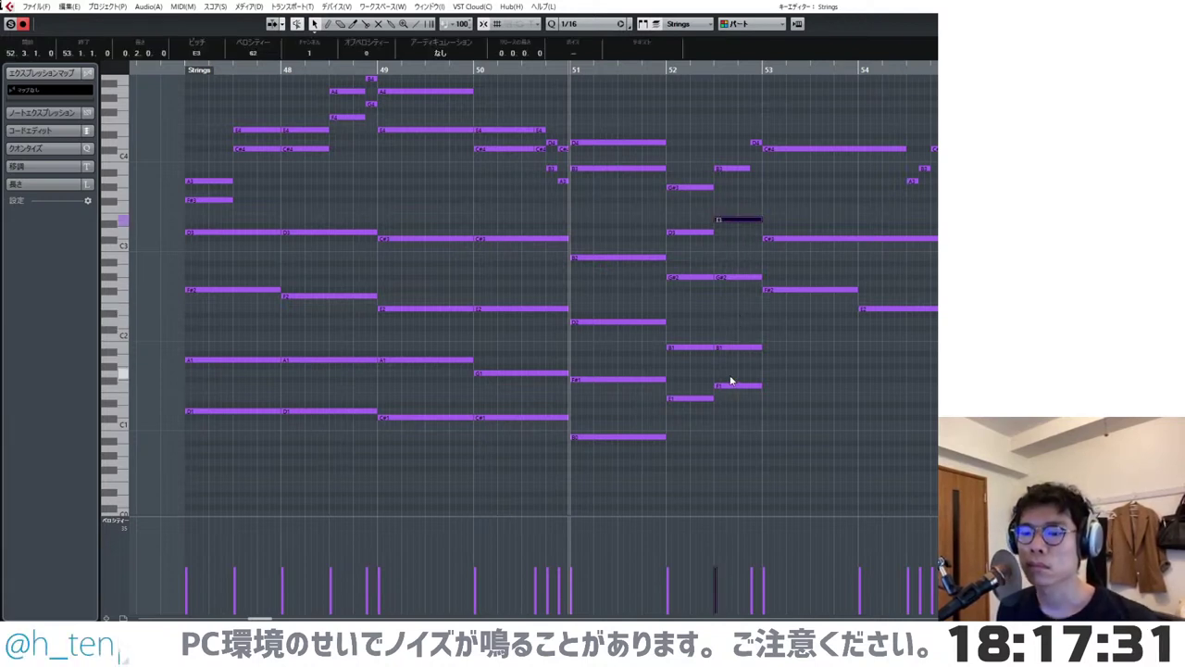
# - Lower the E3 in bar 52's second half to D3 and play back from bar 51
pyautogui.press('Down')
pyautogui.press('Down')
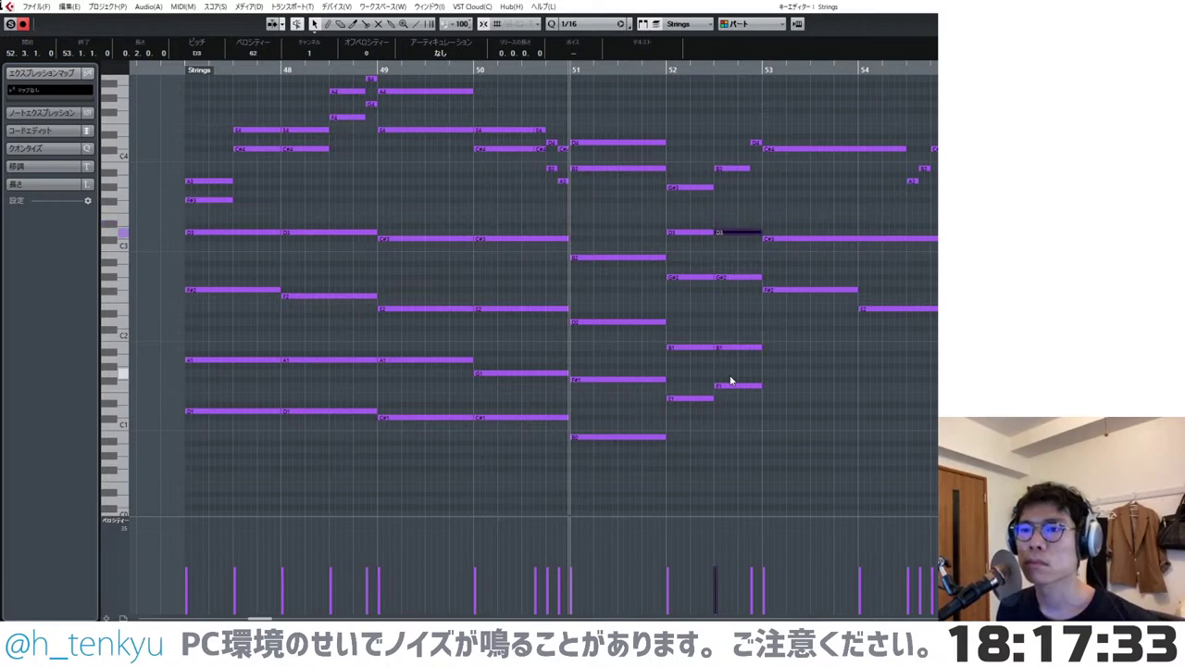
pyautogui.press('space')
pyautogui.click(739, 204)
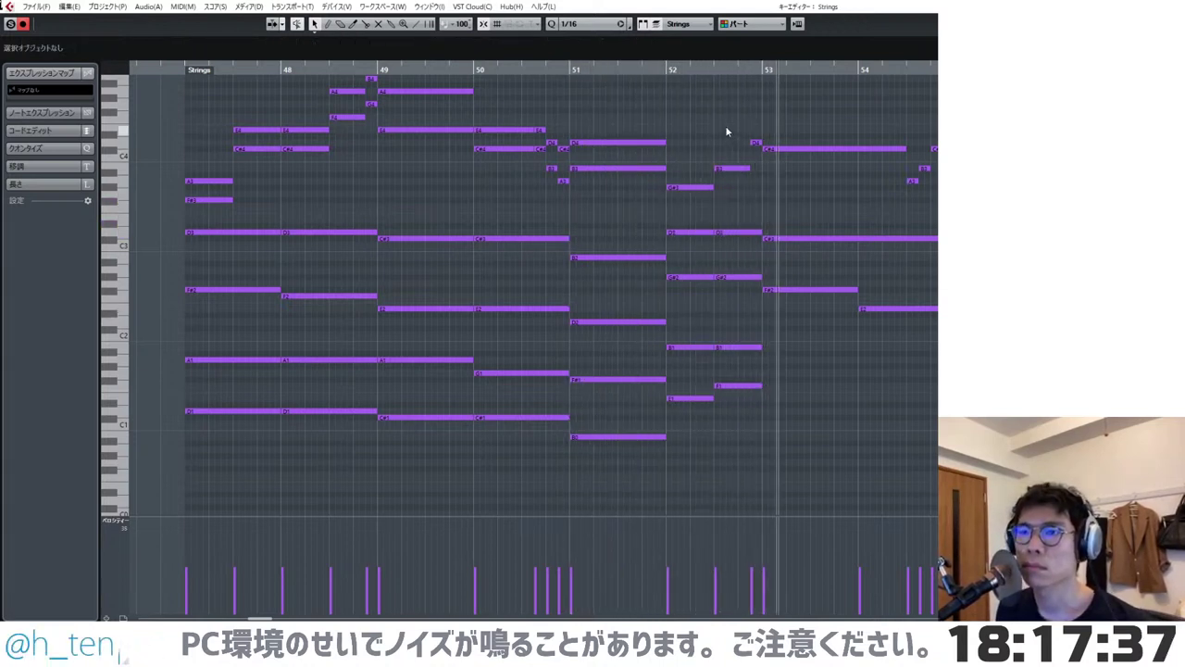
# - Copy the melody's last B3 and D4 in bar 52 and C#4 in bar 53 down three semitones to G#3, B3 and A#3
pyautogui.press('space')
pyautogui.moveTo(726, 126); pyautogui.dragTo(740, 190)
pyautogui.click(758, 204)
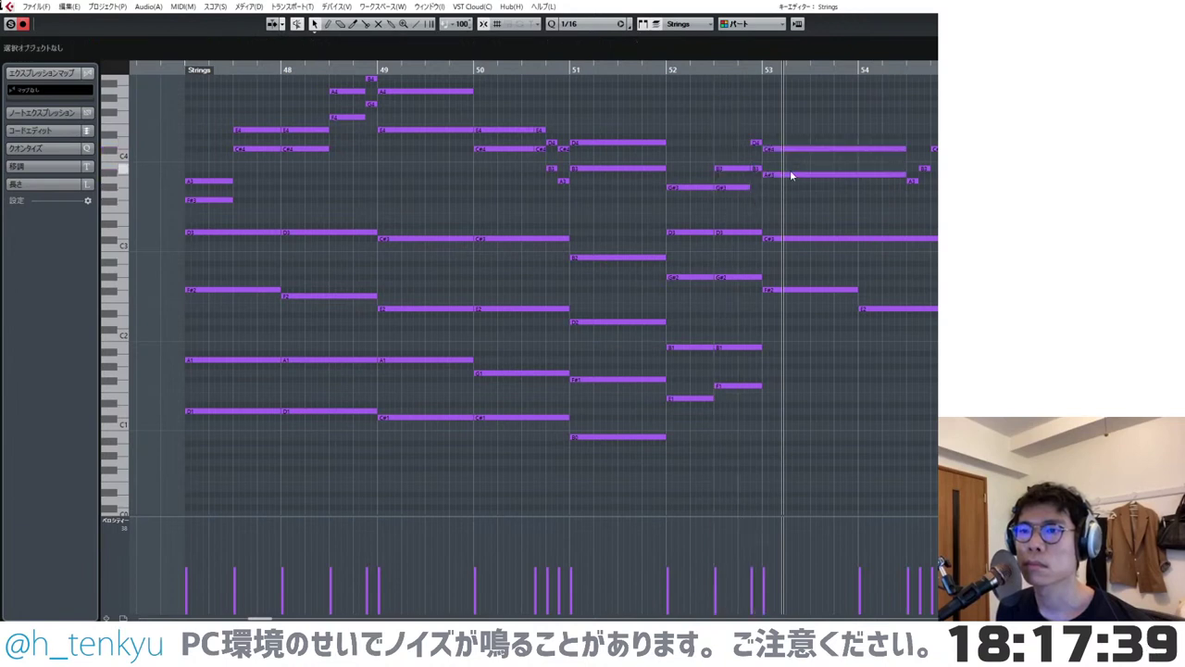
pyautogui.click(799, 175)
pyautogui.click(818, 208)
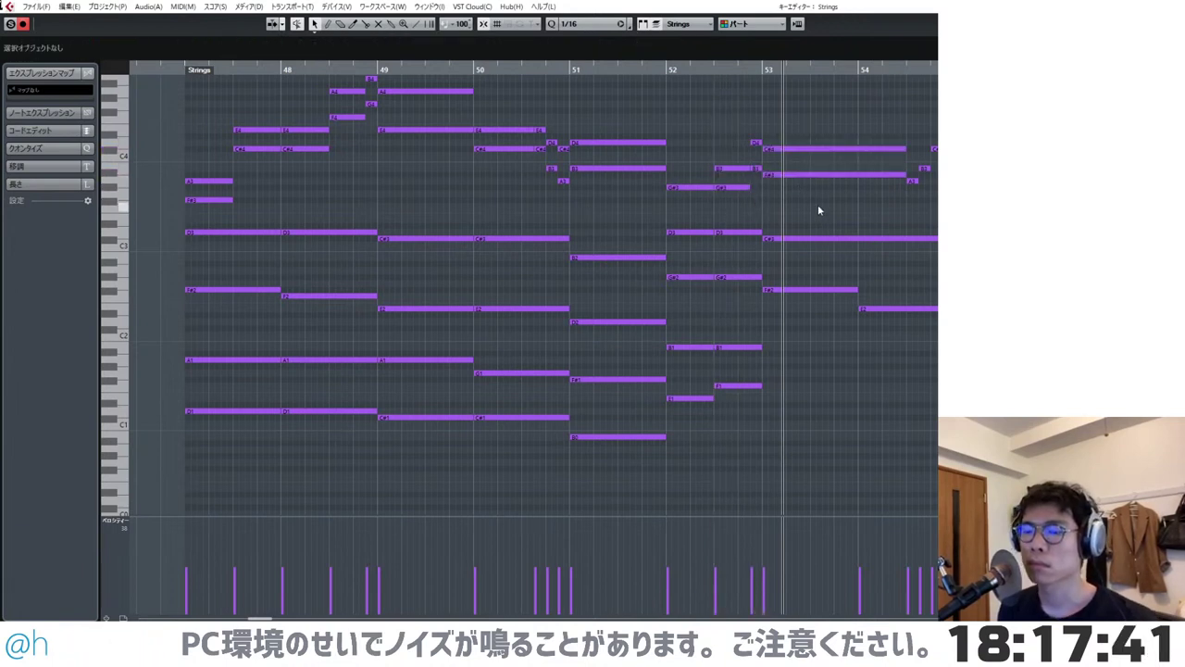
# - Lower the C#3, F#2 and E2 notes in bars 53 and 54 by one octave, and split the long C#2 at bar 54
pyautogui.moveTo(807, 202); pyautogui.dragTo(892, 326)
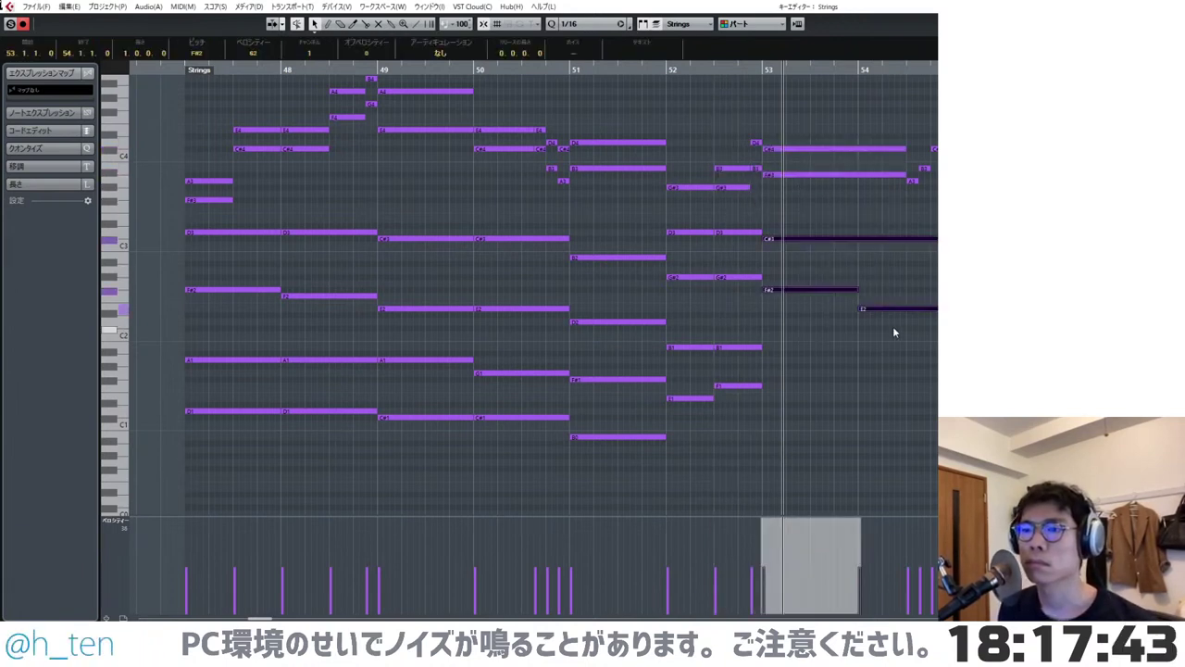
pyautogui.hotkey('shift', 'Down')
pyautogui.click(887, 322)
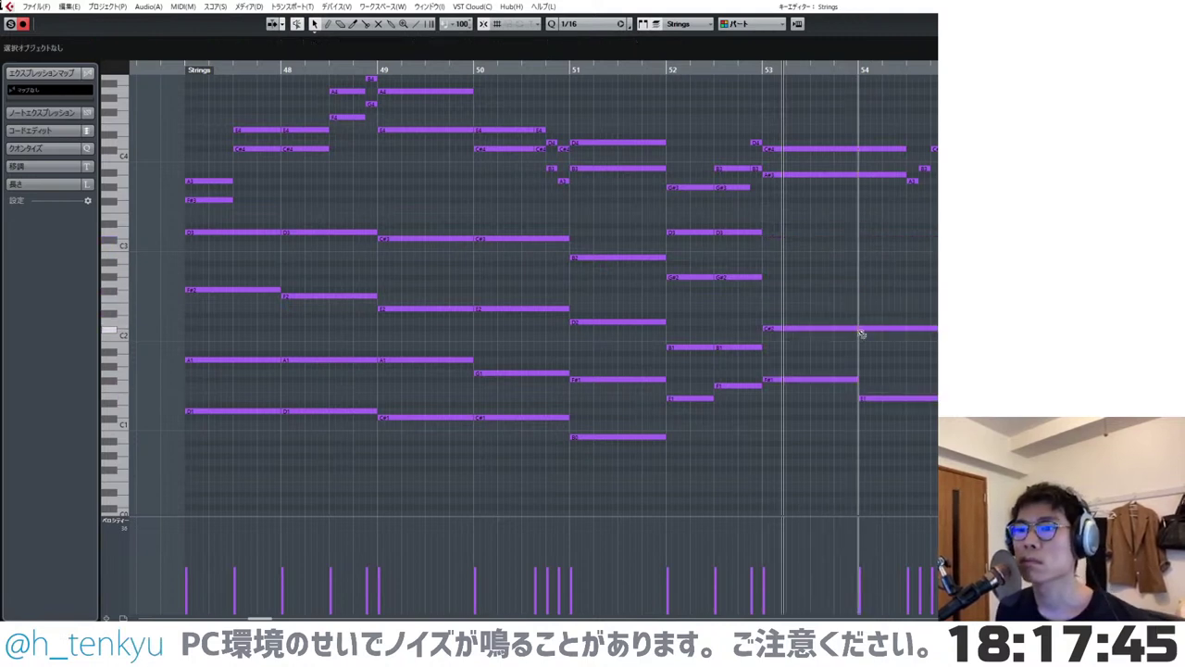
# - Copy bar 53's C#2 up to A2 and E3, and lower the bar's A#3 to A3
pyautogui.moveTo(818, 328); pyautogui.dragTo(809, 221)
pyautogui.click(815, 293)
pyautogui.click(815, 229)
pyautogui.moveTo(802, 174); pyautogui.dragTo(803, 182)
pyautogui.click(894, 219)
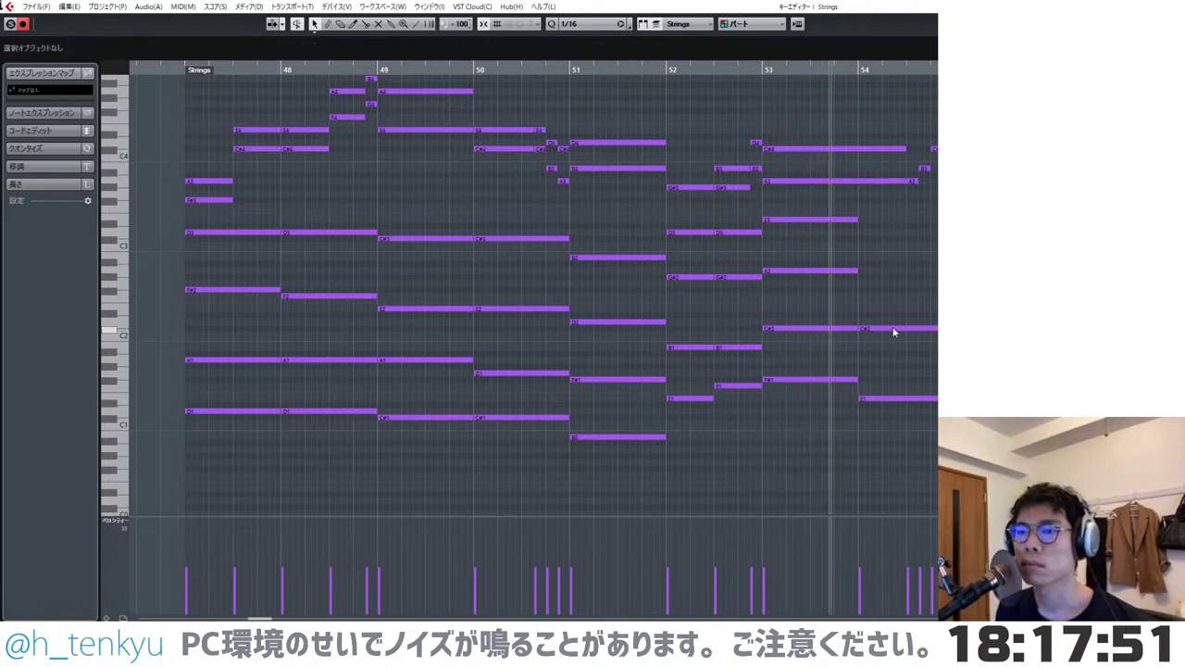
# - Copy bar 54's C#2 up to A2 and E3, and harmonize the closing melody notes with E3, F#3, G#3 and E3
pyautogui.moveTo(895, 331); pyautogui.dragTo(896, 223)
pyautogui.click(898, 237)
pyautogui.moveTo(912, 136); pyautogui.dragTo(909, 223)
pyautogui.click(929, 219)
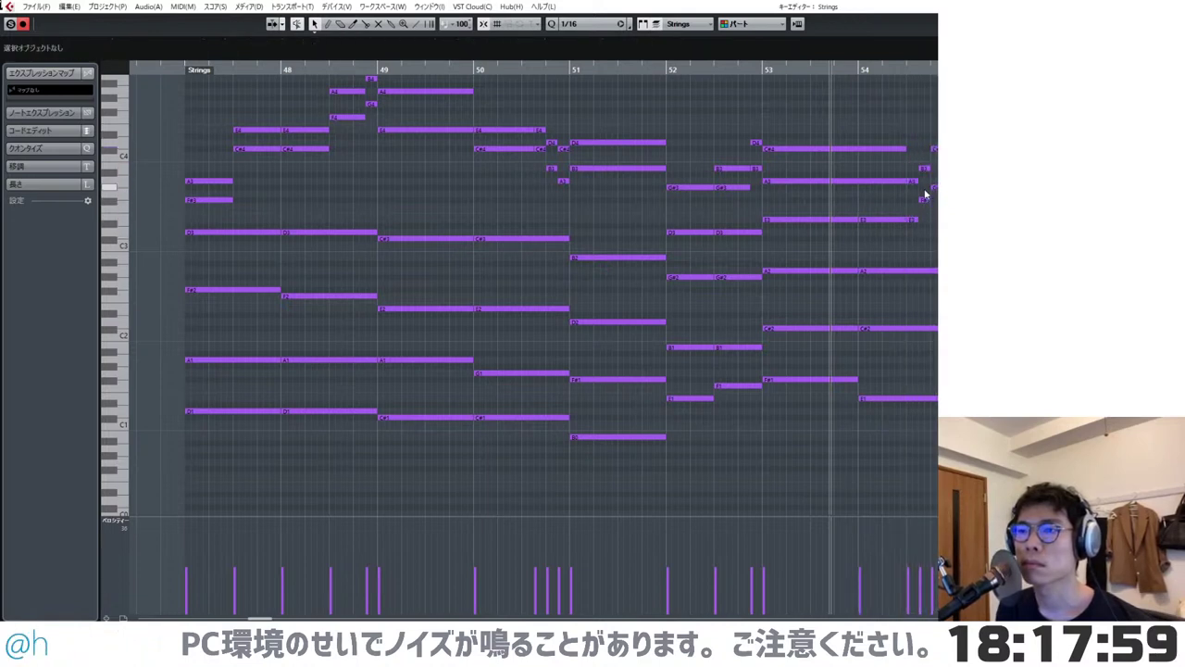
pyautogui.click(932, 187)
pyautogui.click(944, 207)
pyautogui.click(954, 220)
pyautogui.click(954, 245)
pyautogui.press('space')
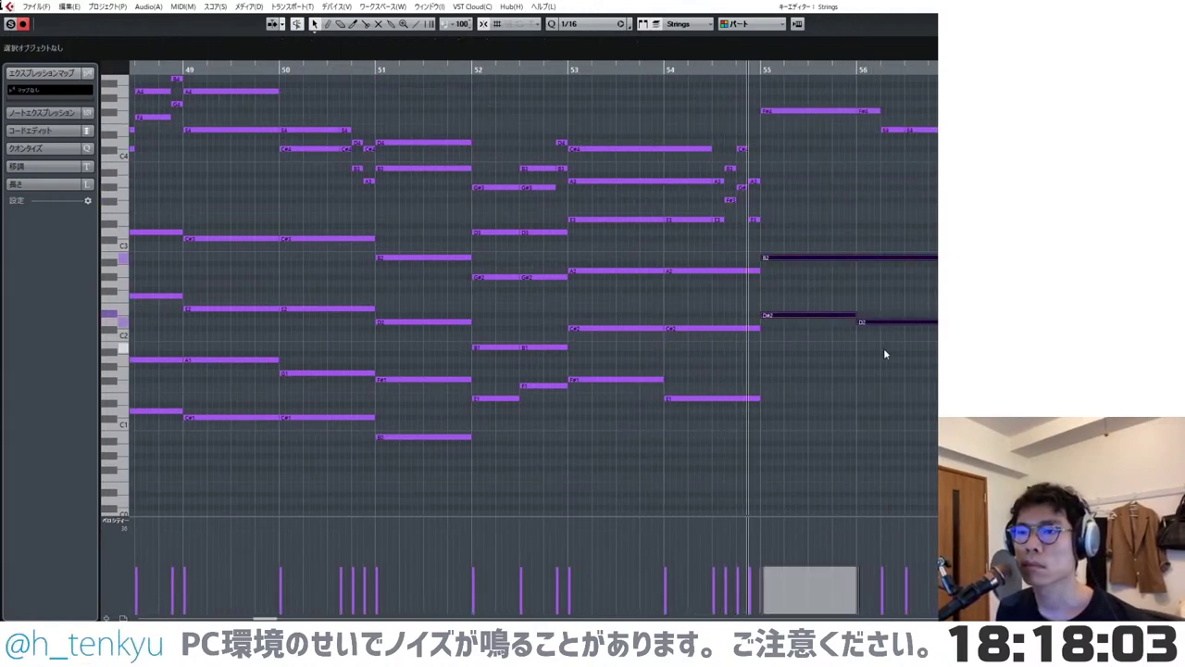
# - Lower bars 55–56's B2, D#2 and D2 by one octave, and copy the B1 within bar 55 up to F#2, D#3 and D#4
pyautogui.hotkey('shift', 'Down')
pyautogui.click(849, 305)
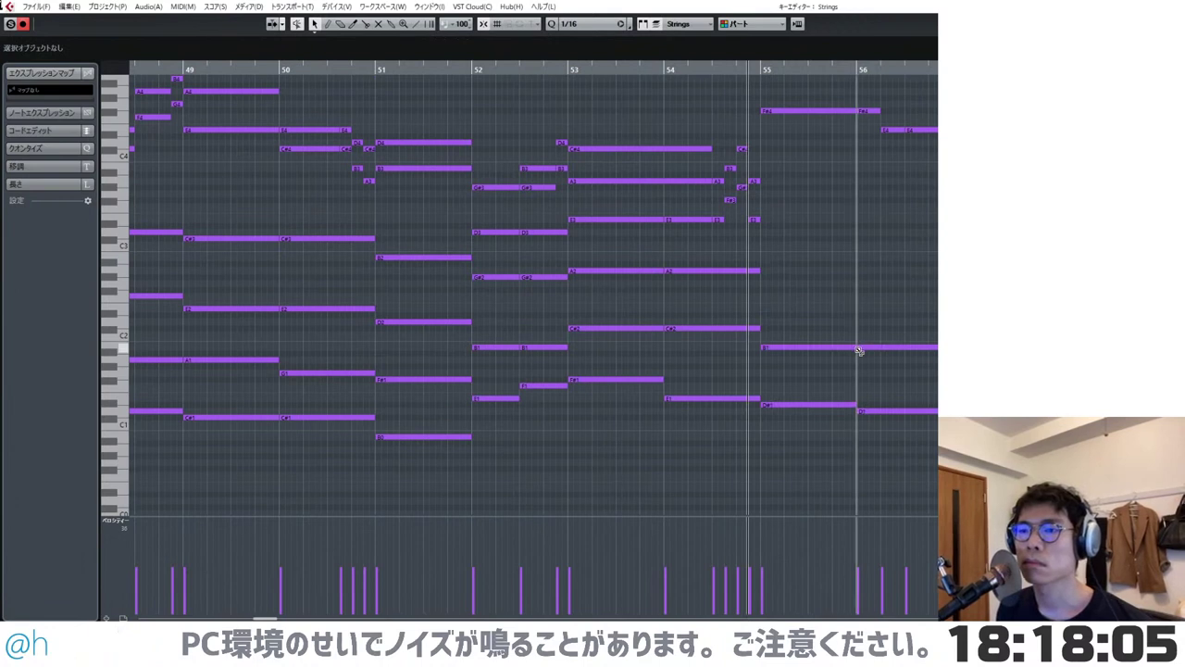
pyautogui.moveTo(810, 346); pyautogui.dragTo(802, 137)
pyautogui.click(820, 178)
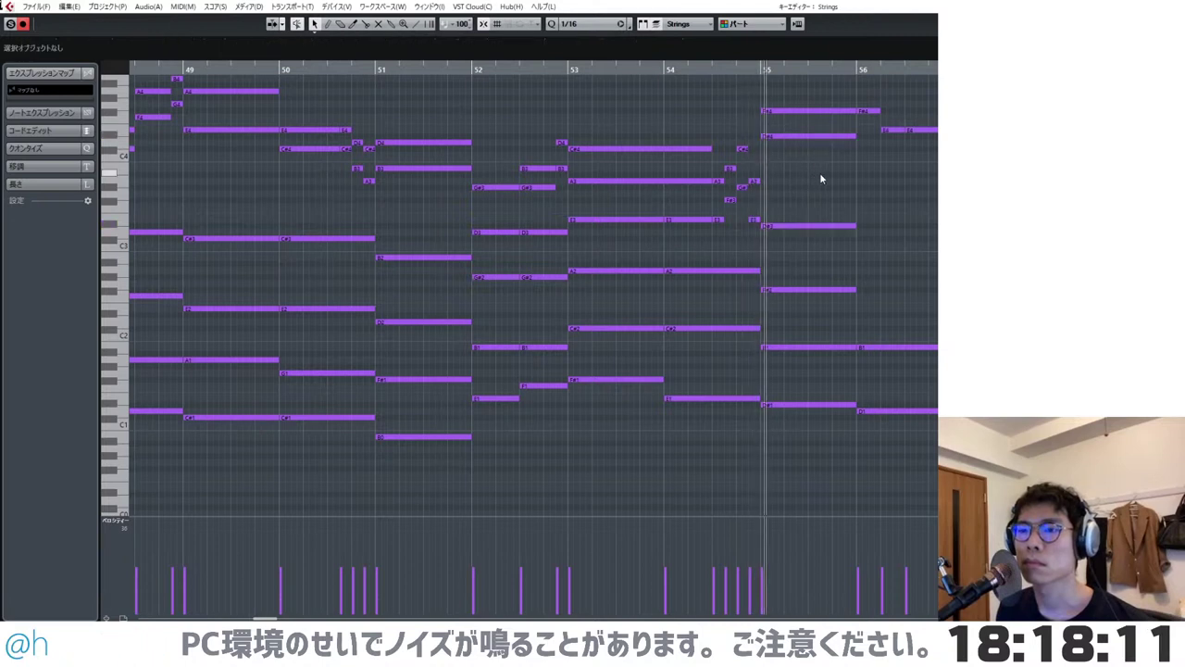
pyautogui.press('space')
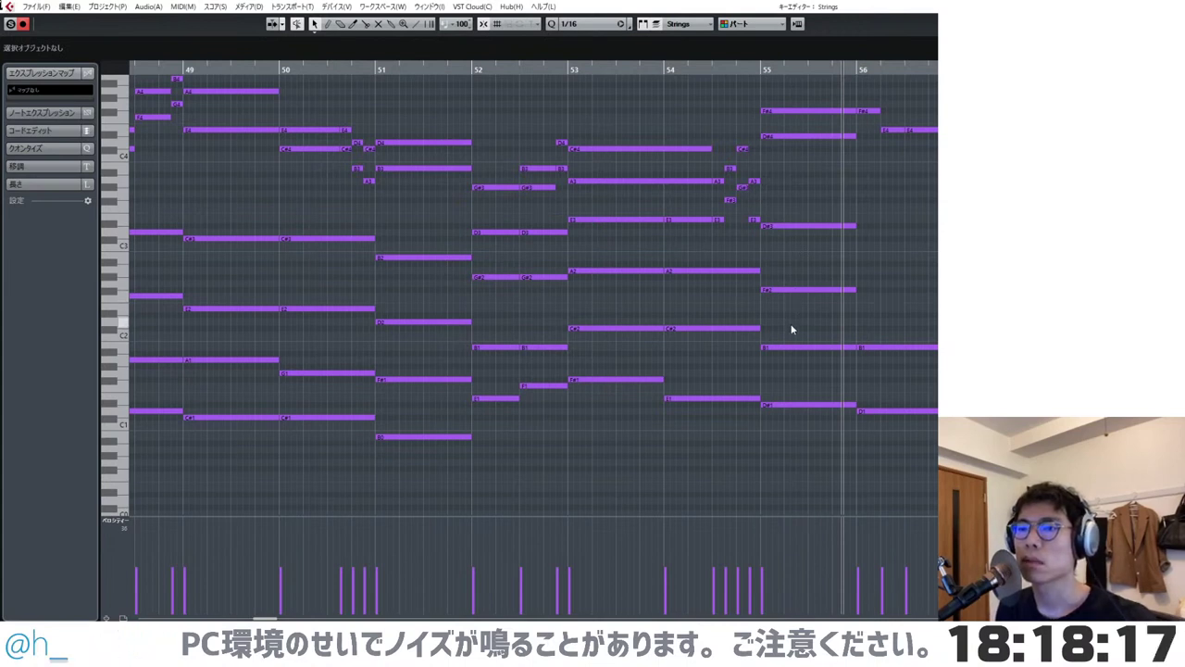
# - Lower bar 55's D#3 and D#4 to C#3 and C#4, add an A3, and play back the bar
pyautogui.moveTo(787, 227); pyautogui.dragTo(787, 175)
pyautogui.moveTo(789, 121); pyautogui.dragTo(805, 187)
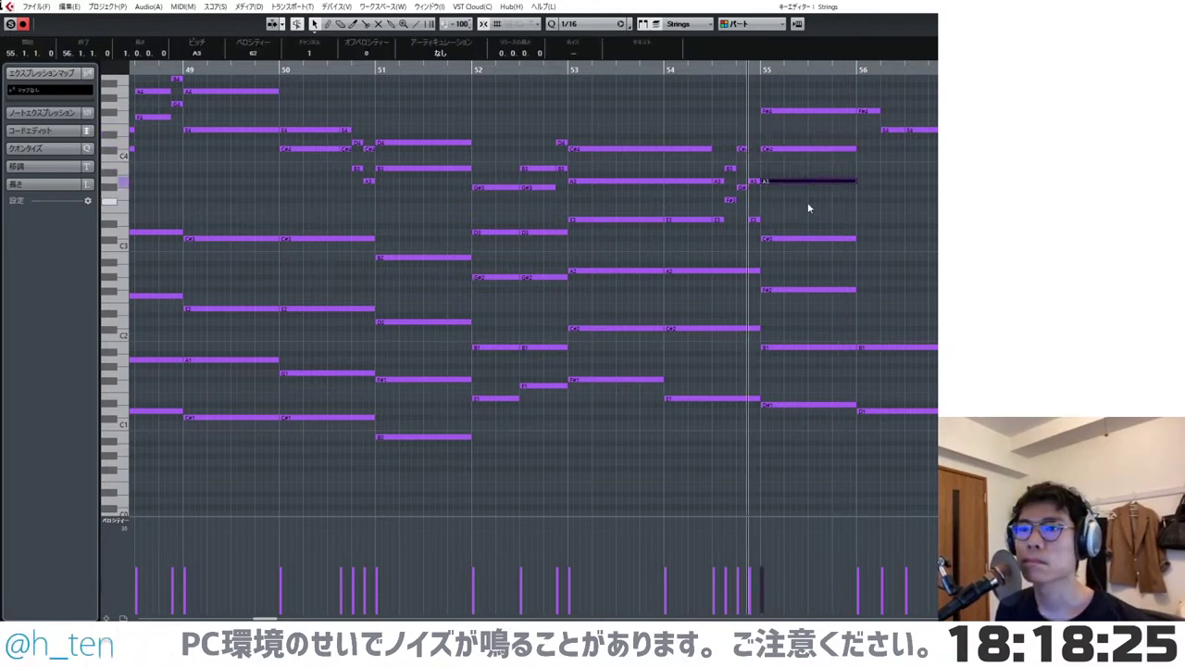
pyautogui.click(807, 203)
pyautogui.press('space')
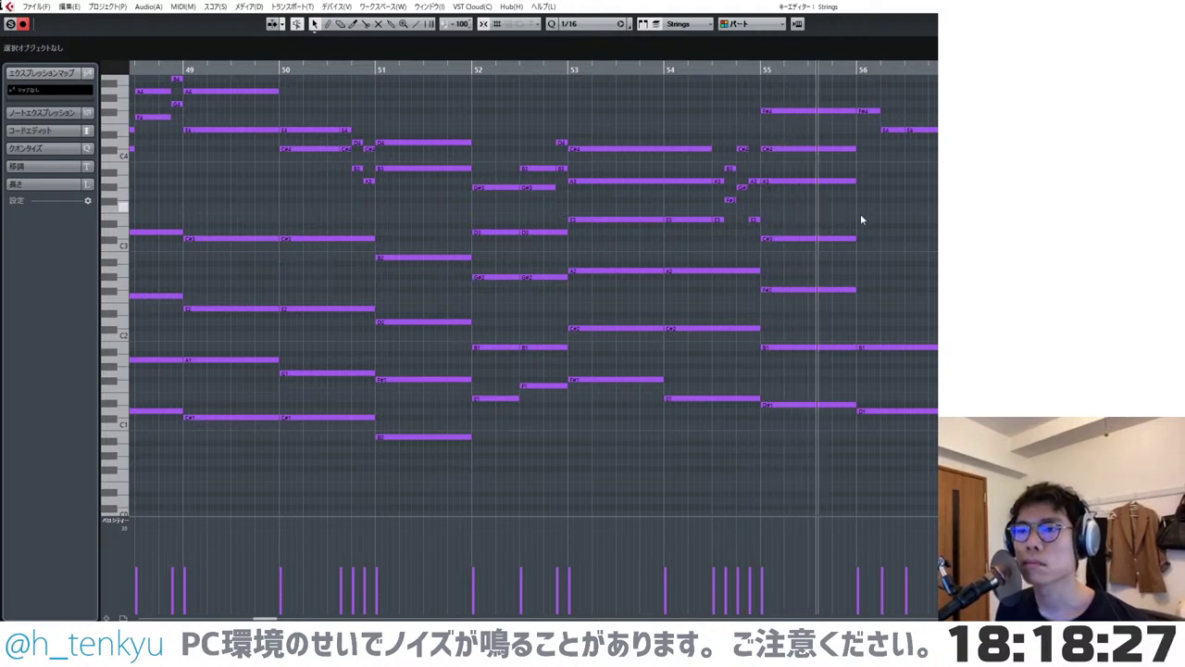
# - Copy bar 56's B1 up to F#2, D3 and A3, and play back the passage
pyautogui.press('space')
pyautogui.moveTo(892, 348); pyautogui.dragTo(894, 185)
pyautogui.click(894, 206)
pyautogui.press('space')
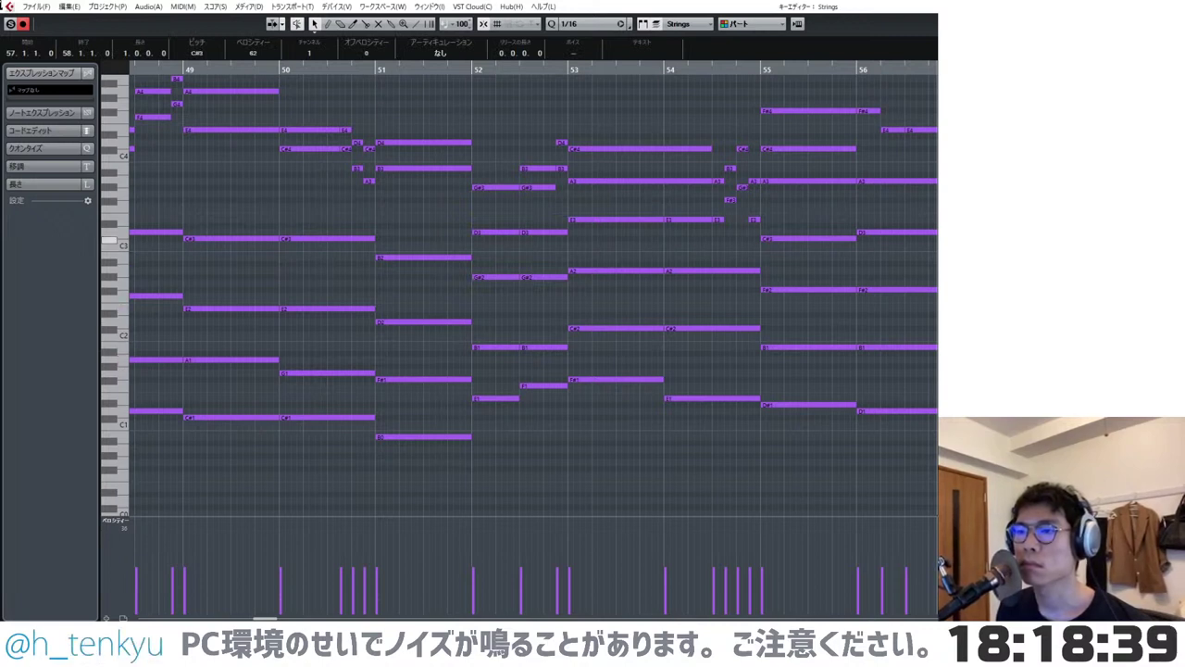
# - Copy the melody from bar 56's F#4 onward down a fourth as C#4 and B3 harmonies, and delete the bar's sustained A3
pyautogui.moveTo(963, 170); pyautogui.dragTo(872, 110)
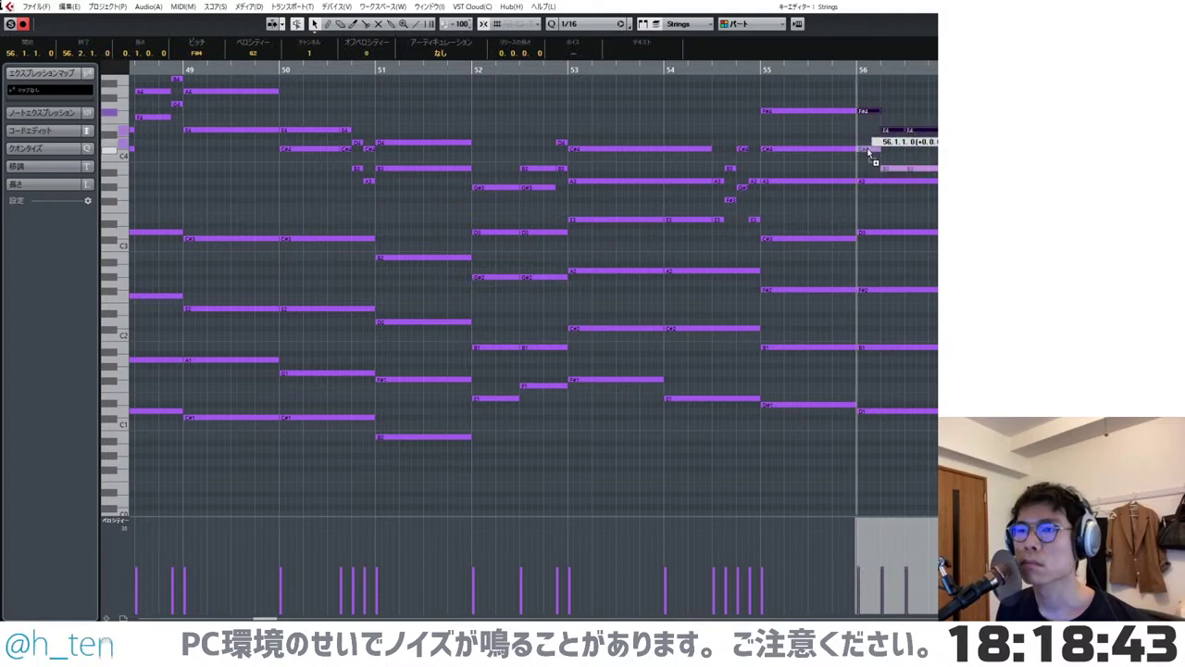
pyautogui.click(874, 182)
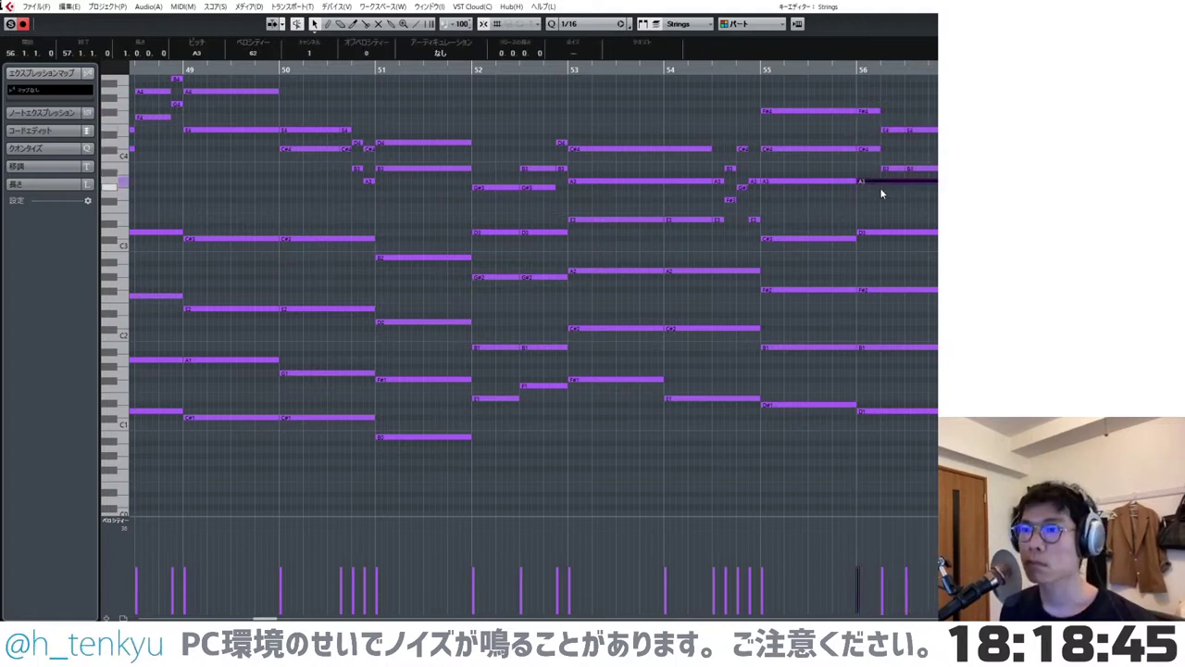
pyautogui.press('Delete')
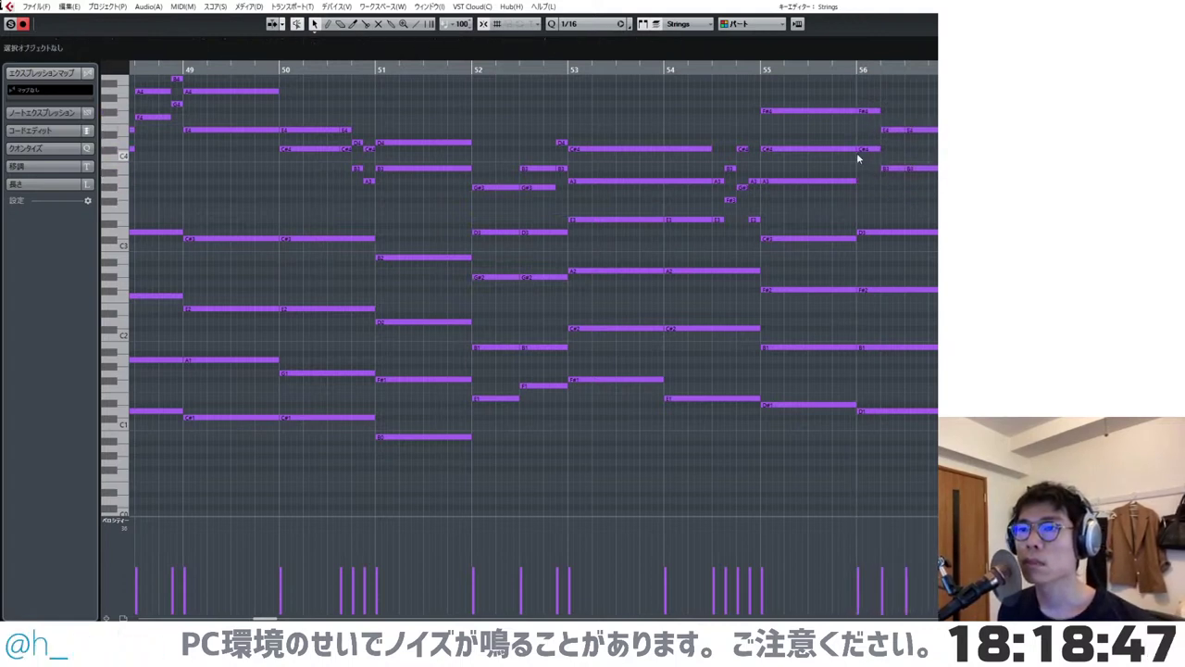
pyautogui.click(856, 71)
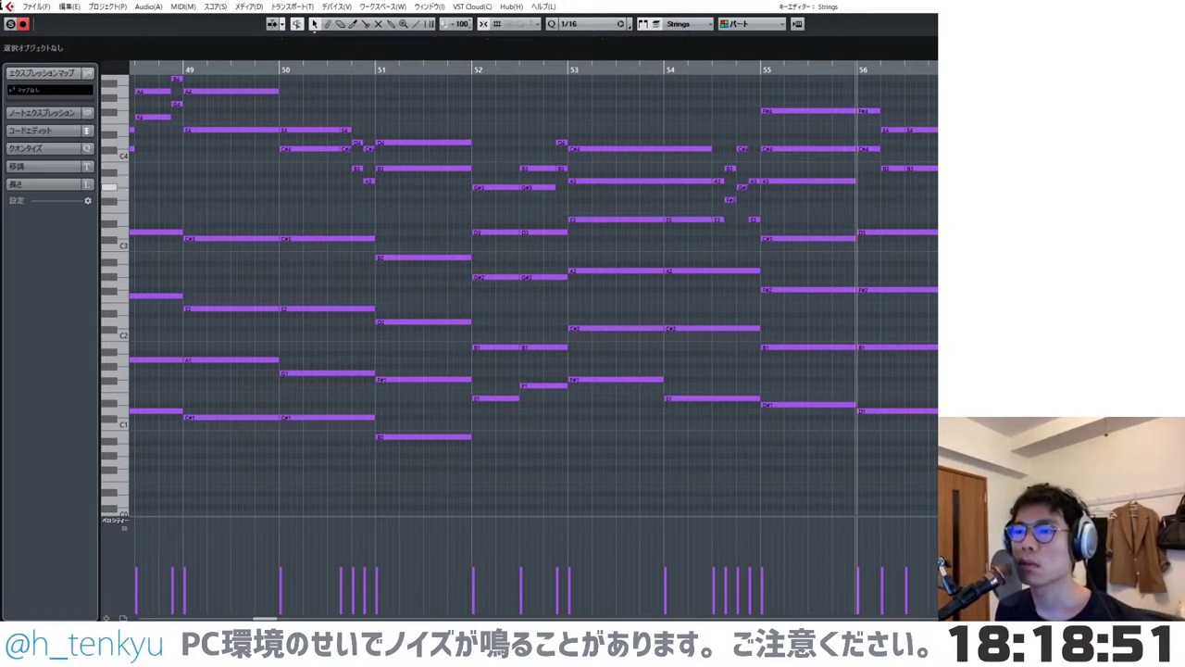
# - Raise the B3 in bar 57 to C#4 and play back from bar 56
pyautogui.click(1000, 168)
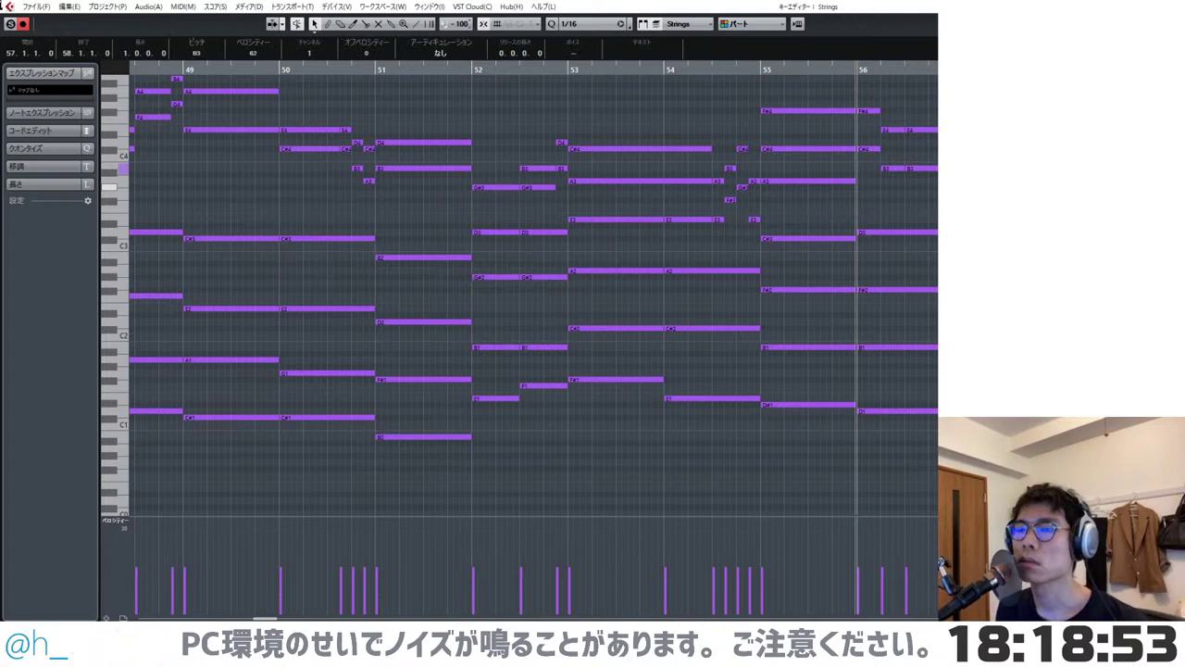
pyautogui.click(1000, 187)
pyautogui.press('space')
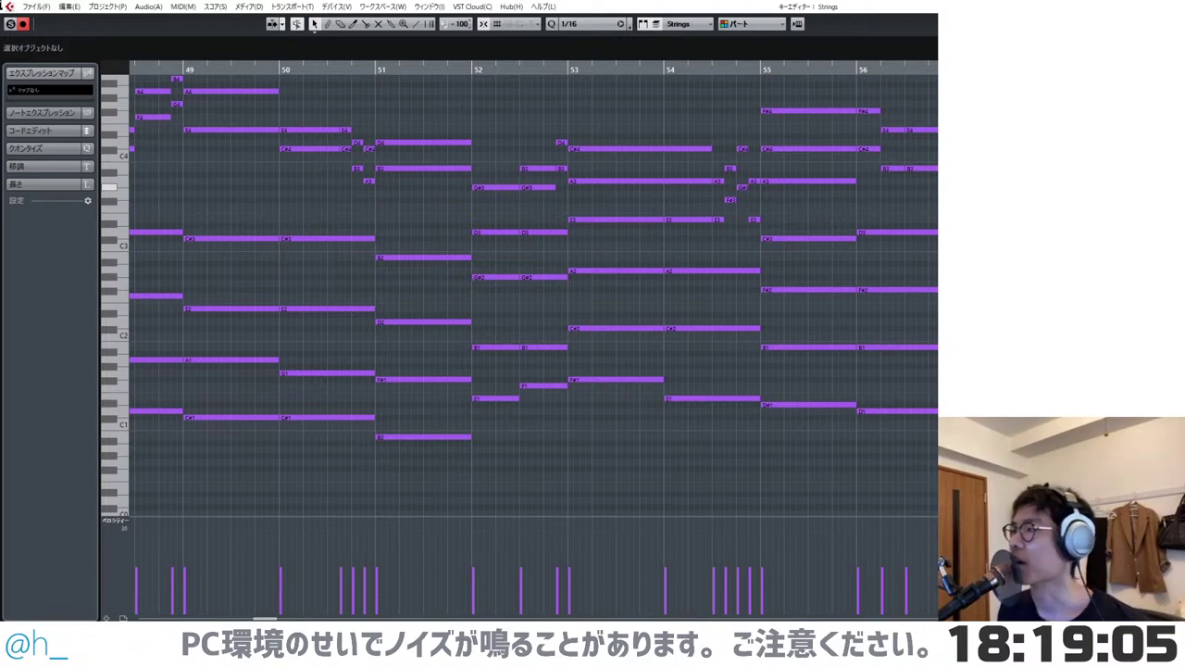
# - Lower bar 58's C#3 and F#2 by one octave, and copy the C#2 up to A2
pyautogui.press('g')
pyautogui.hscroll(2, 930, 190)
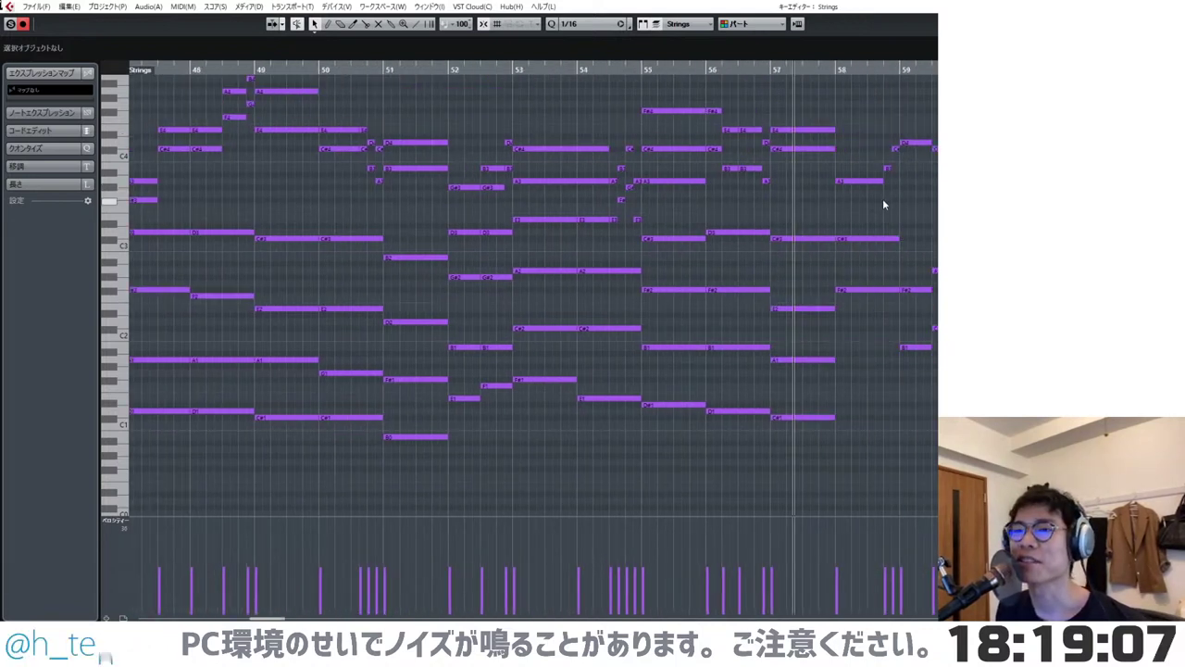
pyautogui.moveTo(870, 212); pyautogui.dragTo(874, 320)
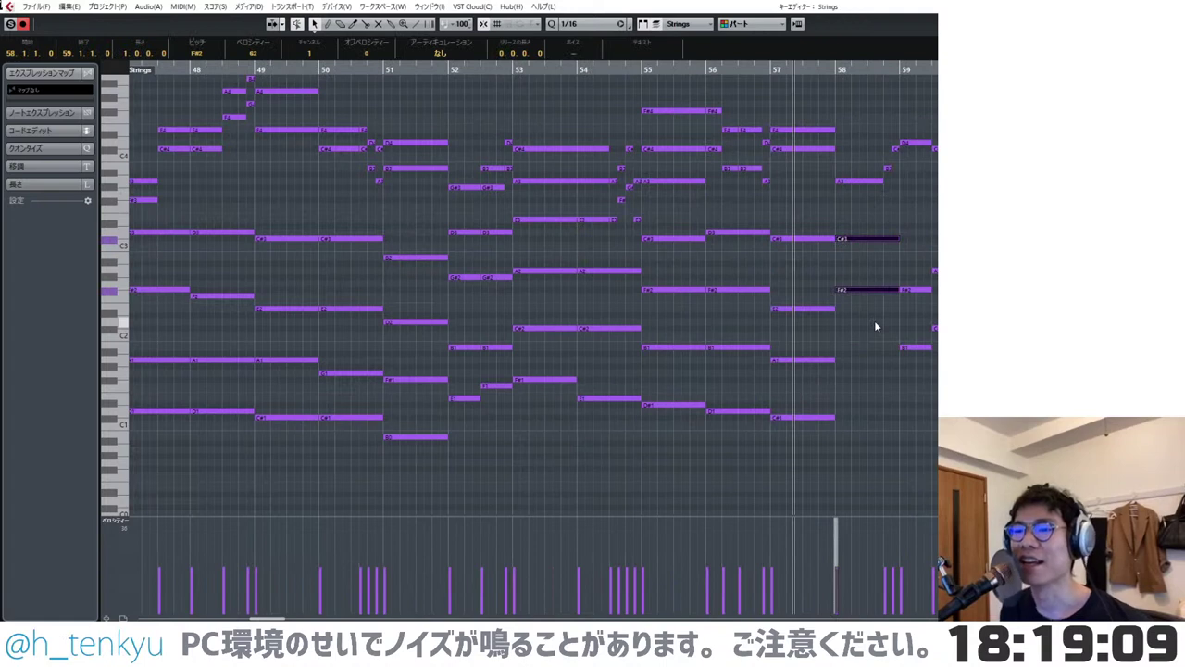
pyautogui.hotkey('shift', 'Down')
pyautogui.click(873, 309)
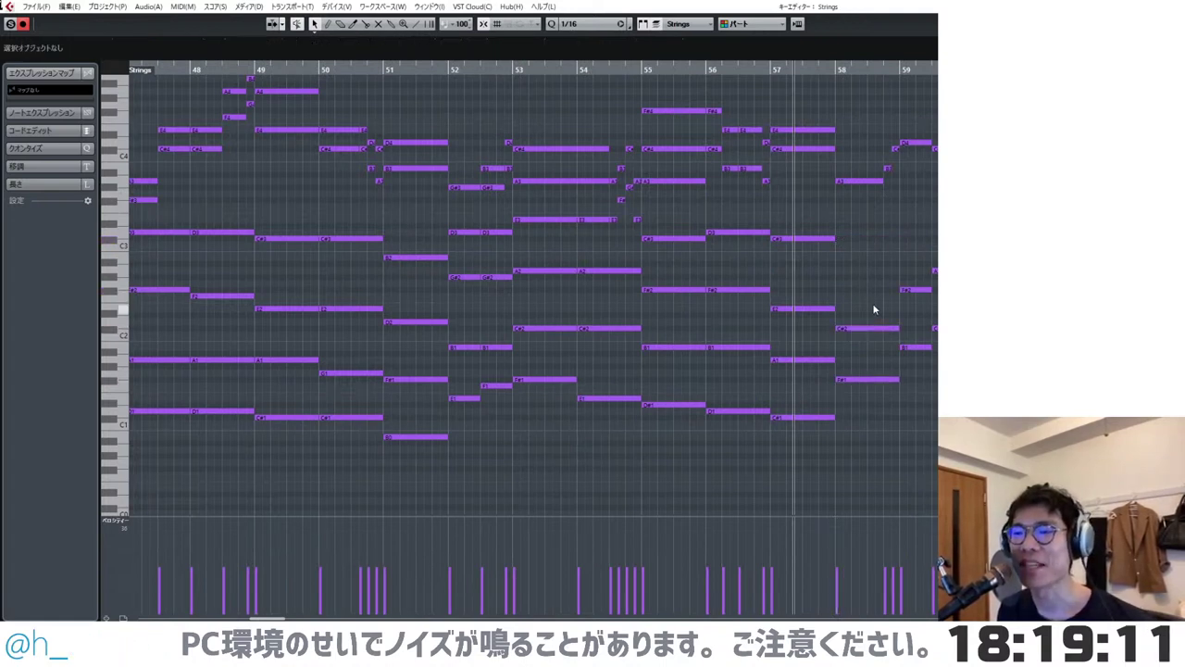
pyautogui.moveTo(859, 334); pyautogui.dragTo(858, 275)
pyautogui.click(841, 228)
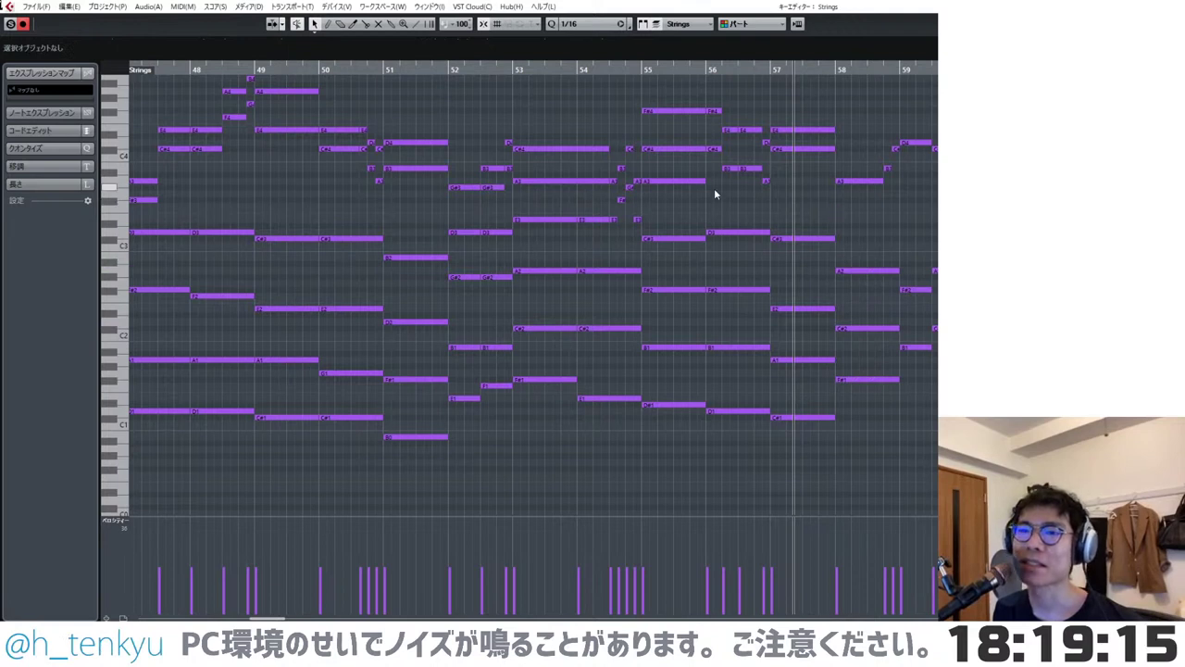
# - Play back from bar 55, lower bar 57's C#4 to A3, and copy bar 58's A2 up to E3
pyautogui.click(642, 70)
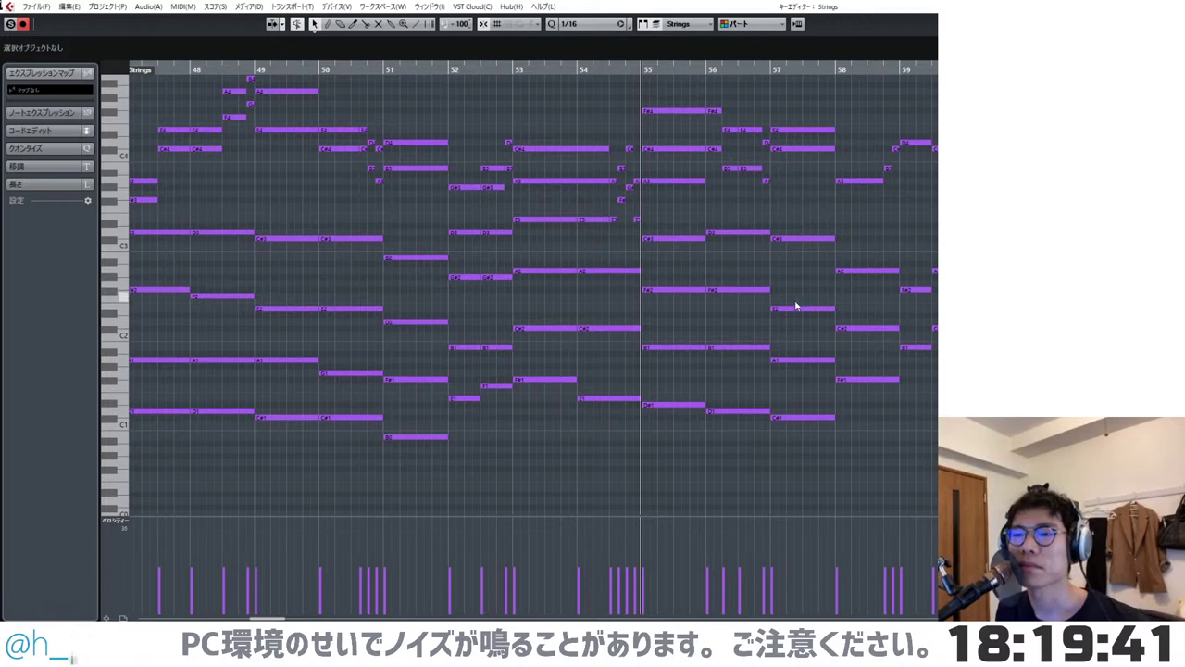
pyautogui.moveTo(788, 238)
pyautogui.mouseDown()
pyautogui.moveTo(788, 218)
pyautogui.moveTo(789, 268)
pyautogui.moveTo(791, 239)
pyautogui.mouseUp()
pyautogui.click(798, 257)
pyautogui.moveTo(788, 150); pyautogui.dragTo(790, 182)
pyautogui.click(798, 217)
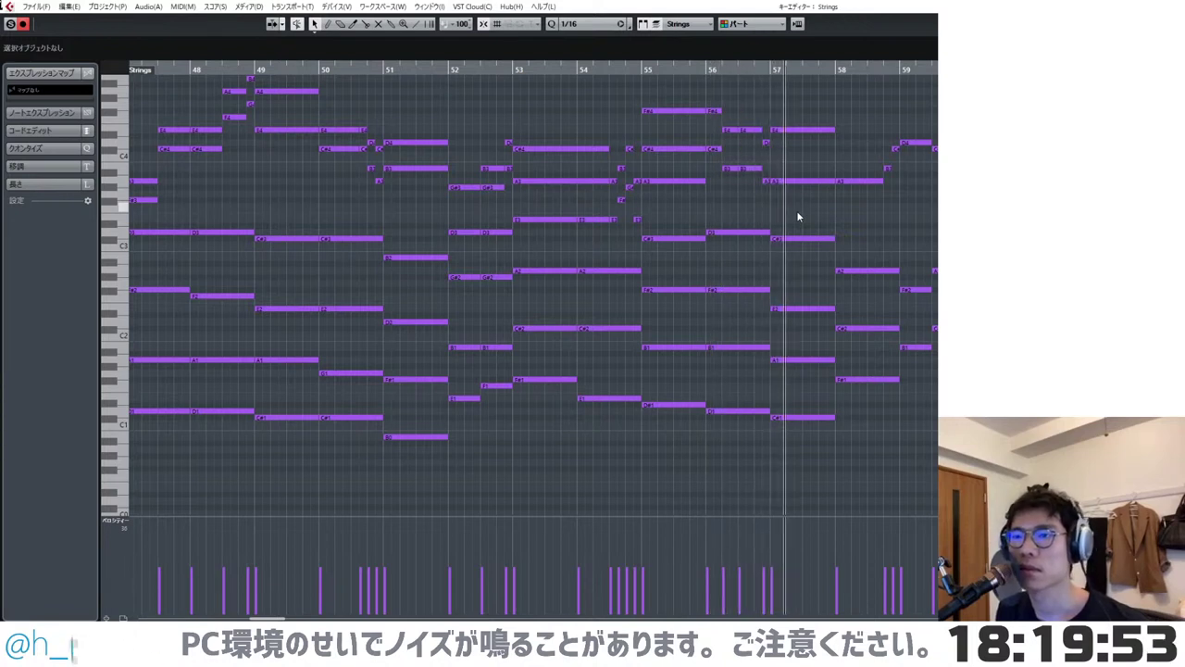
pyautogui.moveTo(864, 270); pyautogui.dragTo(866, 220)
pyautogui.click(929, 212)
# - Copy the melody from the B3 ending bar 58 onward up one octave, and add a D3 in bar 59's first half
pyautogui.scroll(1, 915, 205)
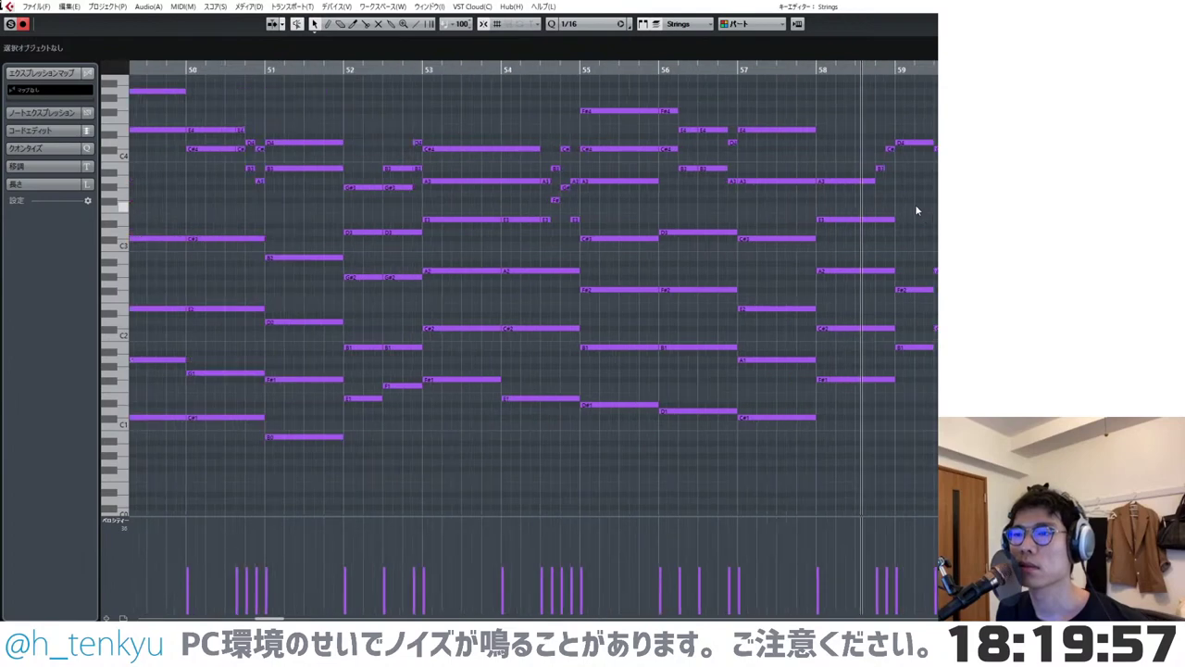
pyautogui.hscroll(2, 915, 203)
pyautogui.scroll(-3, 828, 198)
pyautogui.moveTo(748, 127); pyautogui.dragTo(811, 193)
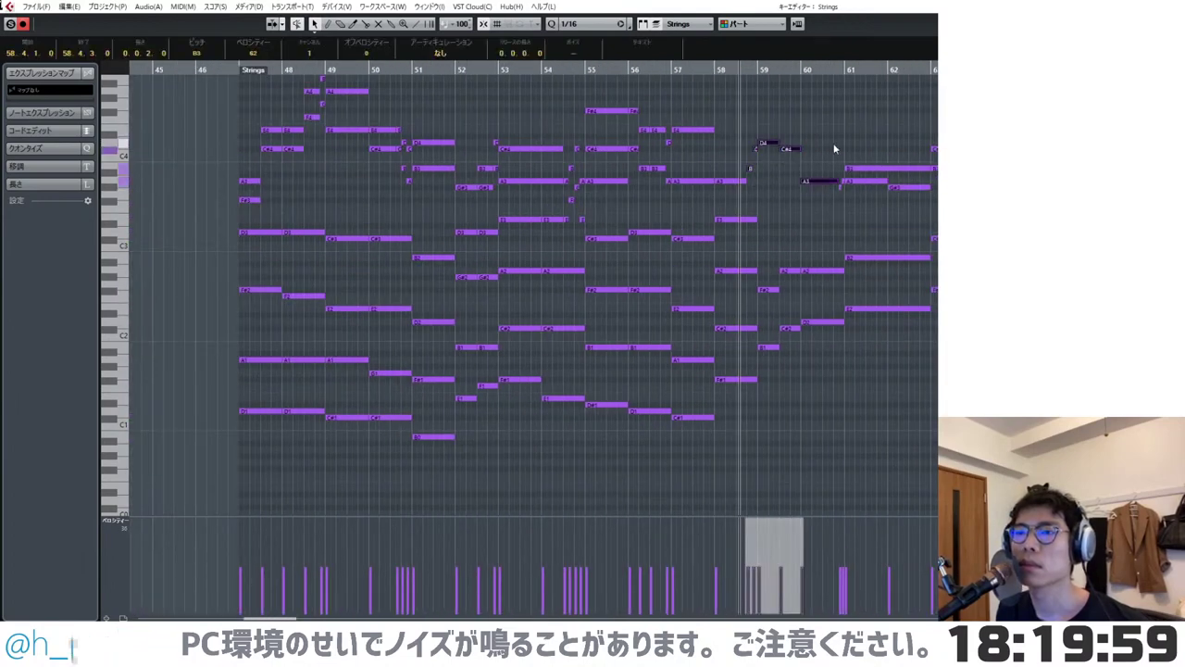
pyautogui.keyDown('shift'); pyautogui.click(853, 169); pyautogui.keyUp('shift')
pyautogui.keyDown('shift'); pyautogui.click(934, 168); pyautogui.keyUp('shift')
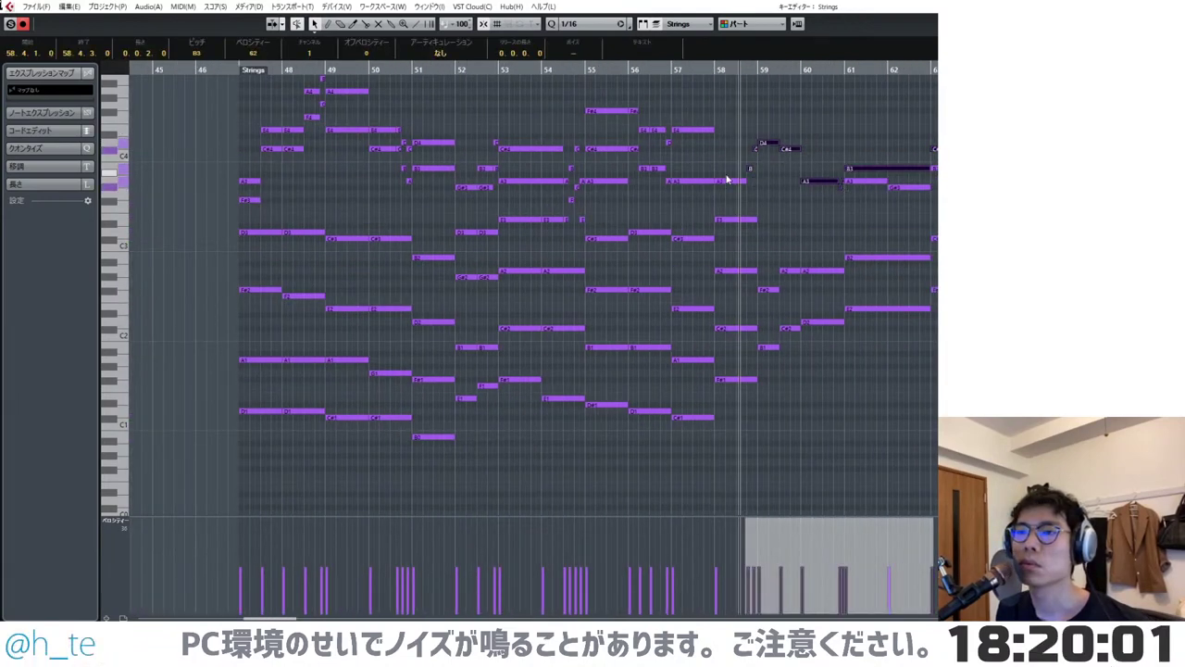
pyautogui.scroll(5, 767, 162)
pyautogui.moveTo(772, 235); pyautogui.dragTo(775, 151)
pyautogui.scroll(-2, 775, 159)
pyautogui.click(780, 195)
pyautogui.moveTo(774, 290); pyautogui.dragTo(809, 362)
pyautogui.hotkey('shift', 'Down')
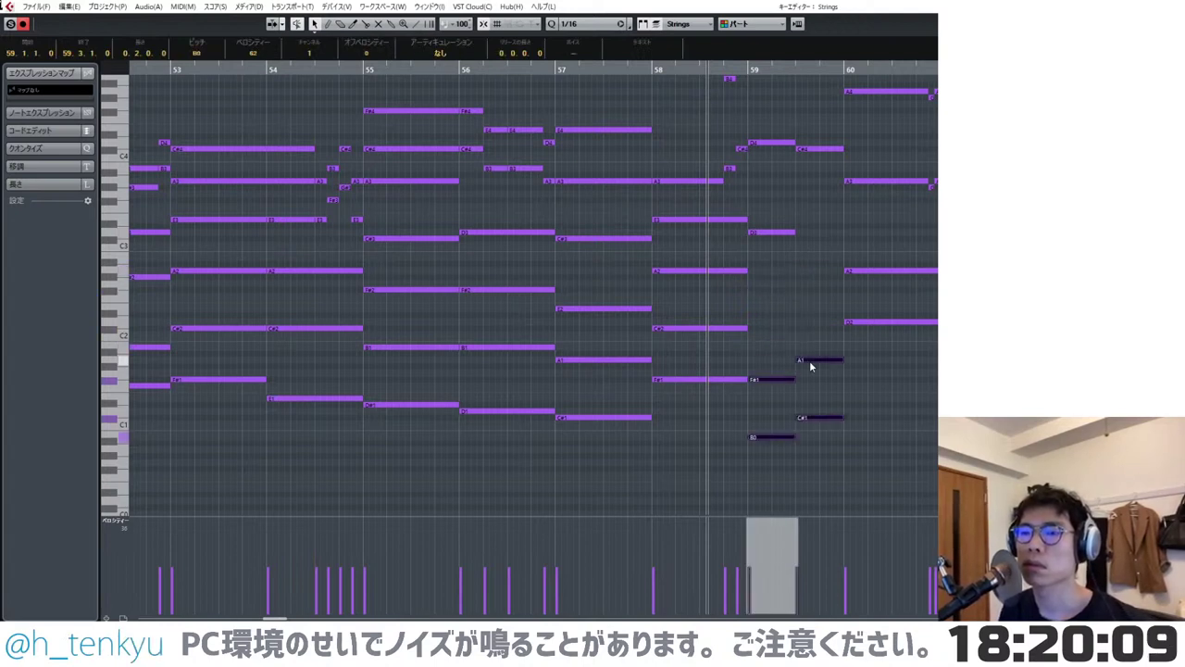
pyautogui.hotkey('ctrl', 'z')
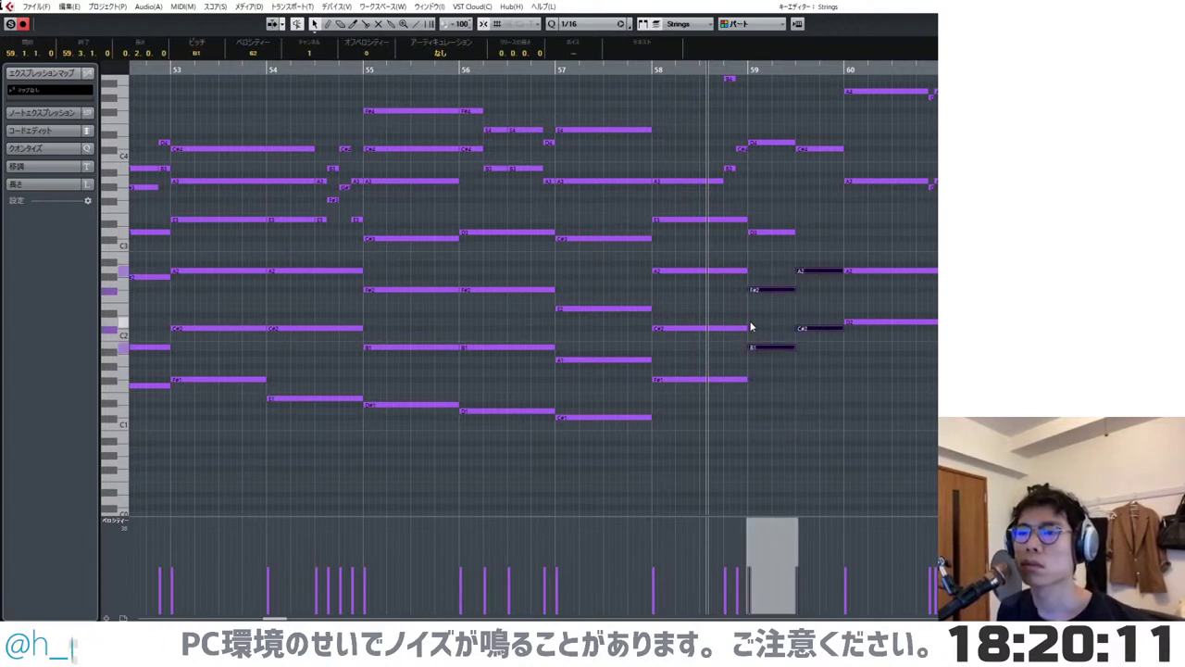
# - Copy the lowest notes of bars 59 to 61, B1, C#2, D2 and E2, down one octave
pyautogui.moveTo(765, 320); pyautogui.dragTo(886, 396)
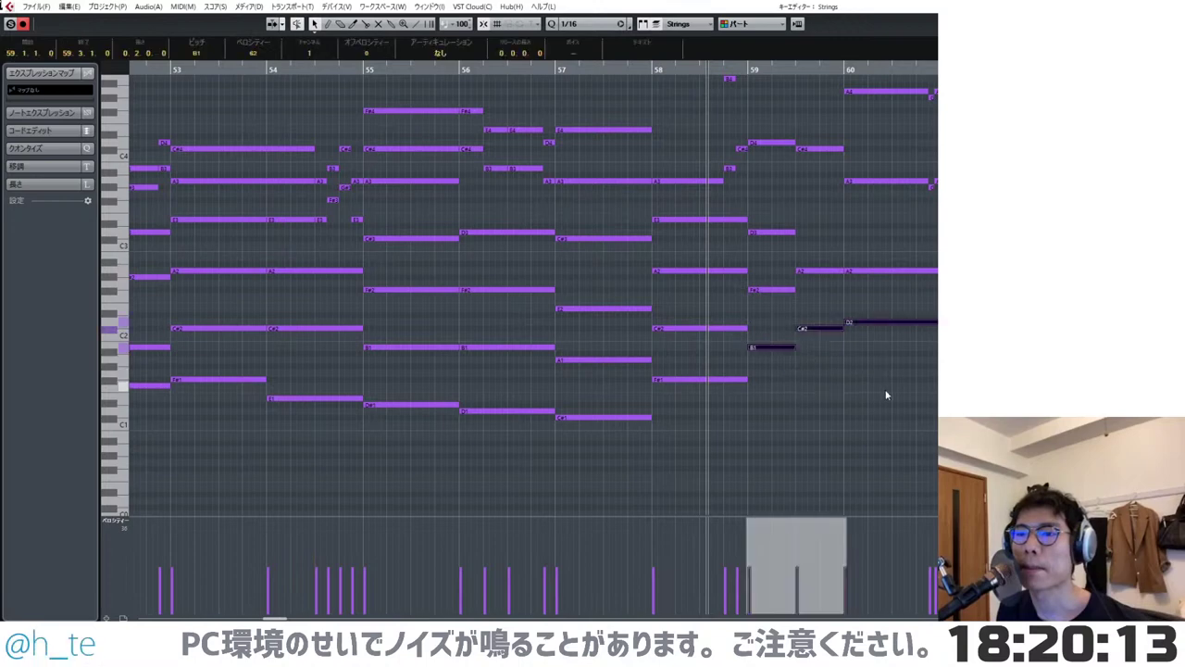
pyautogui.scroll(-1, 886, 395)
pyautogui.keyDown('shift'); pyautogui.click(931, 309); pyautogui.keyUp('shift')
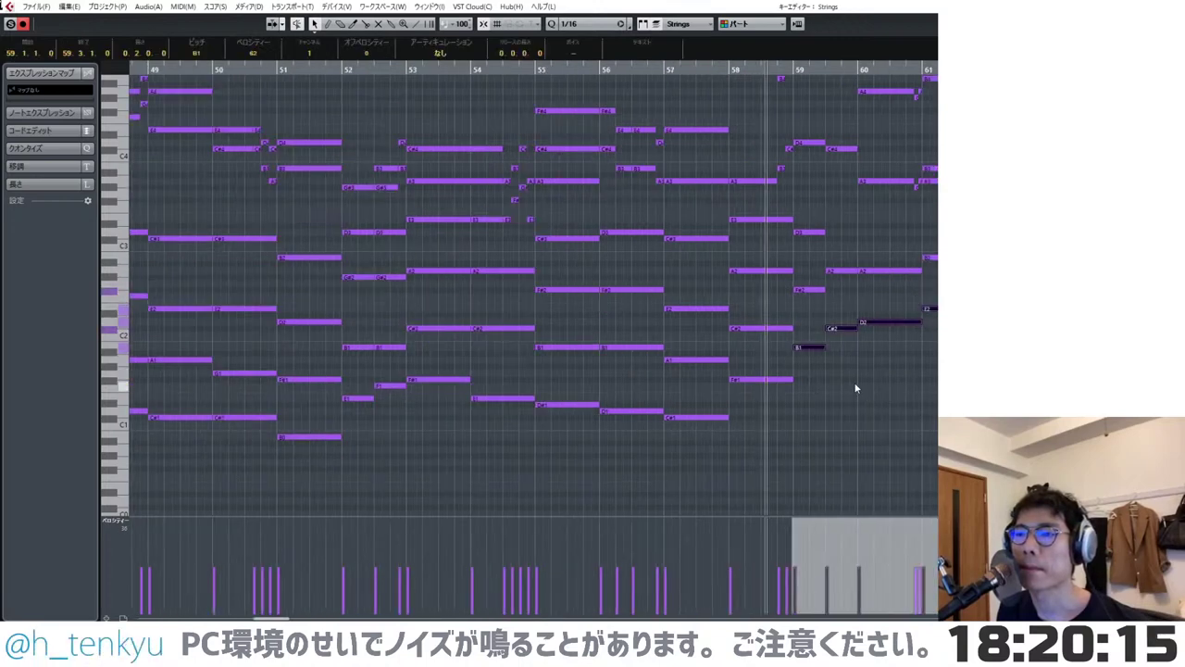
pyautogui.press('h')
pyautogui.moveTo(774, 349); pyautogui.dragTo(772, 444)
pyautogui.click(773, 408)
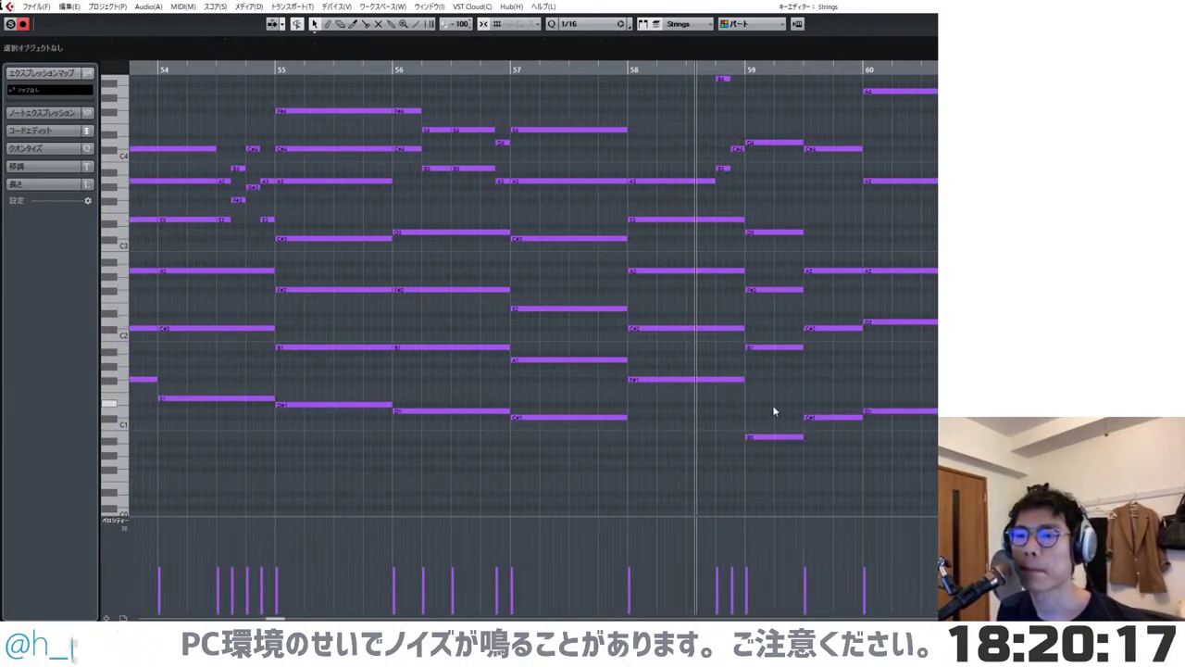
# - Copy bar 59's D3 up to A3, add A3 and E3 in its second half, and play the passage back
pyautogui.scroll(3, 774, 382)
pyautogui.scroll(-3, 768, 345)
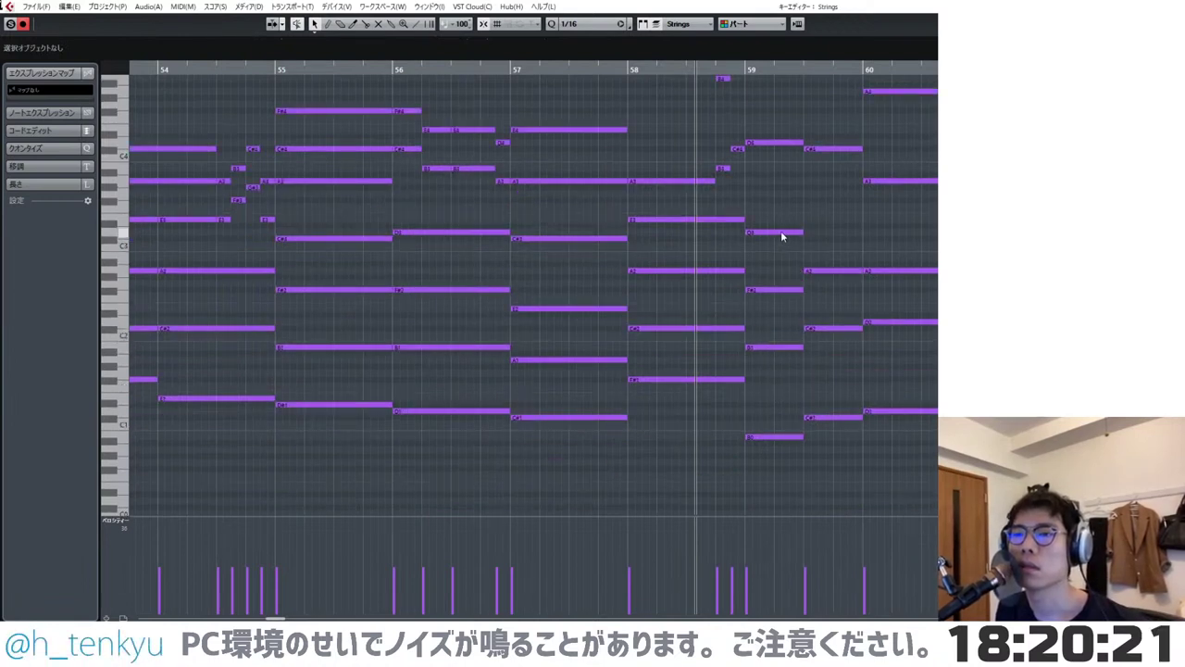
pyautogui.moveTo(780, 237); pyautogui.dragTo(780, 185)
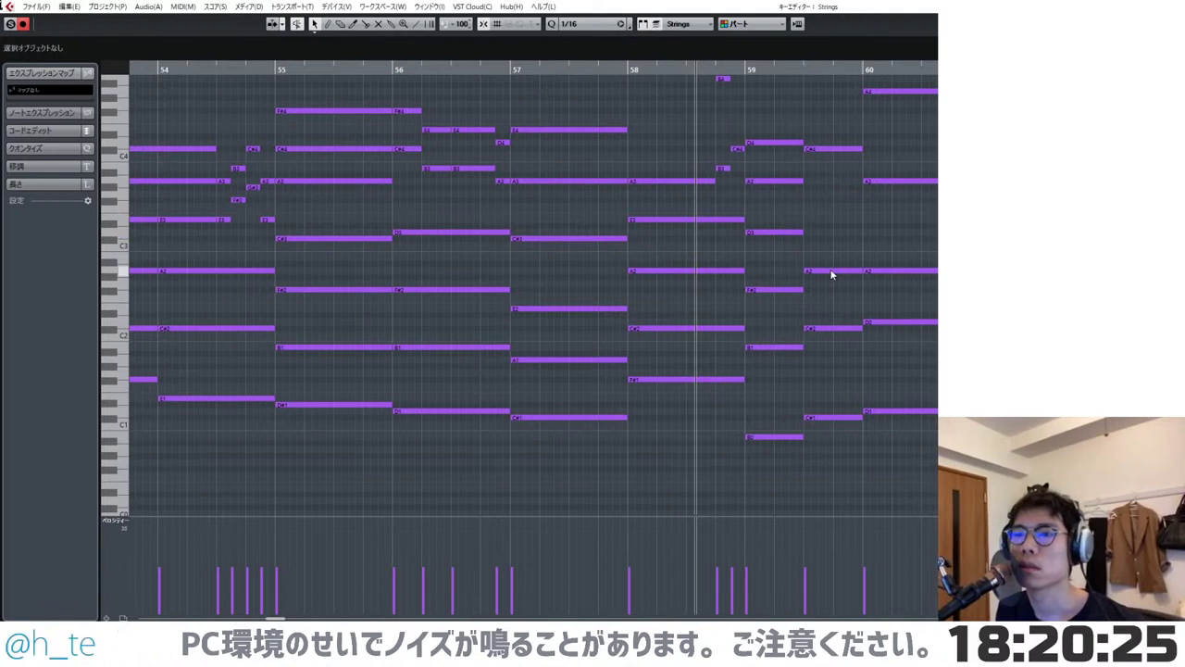
pyautogui.moveTo(832, 272); pyautogui.dragTo(834, 183)
pyautogui.click(836, 206)
pyautogui.scroll(3, 836, 218)
pyautogui.press('space')
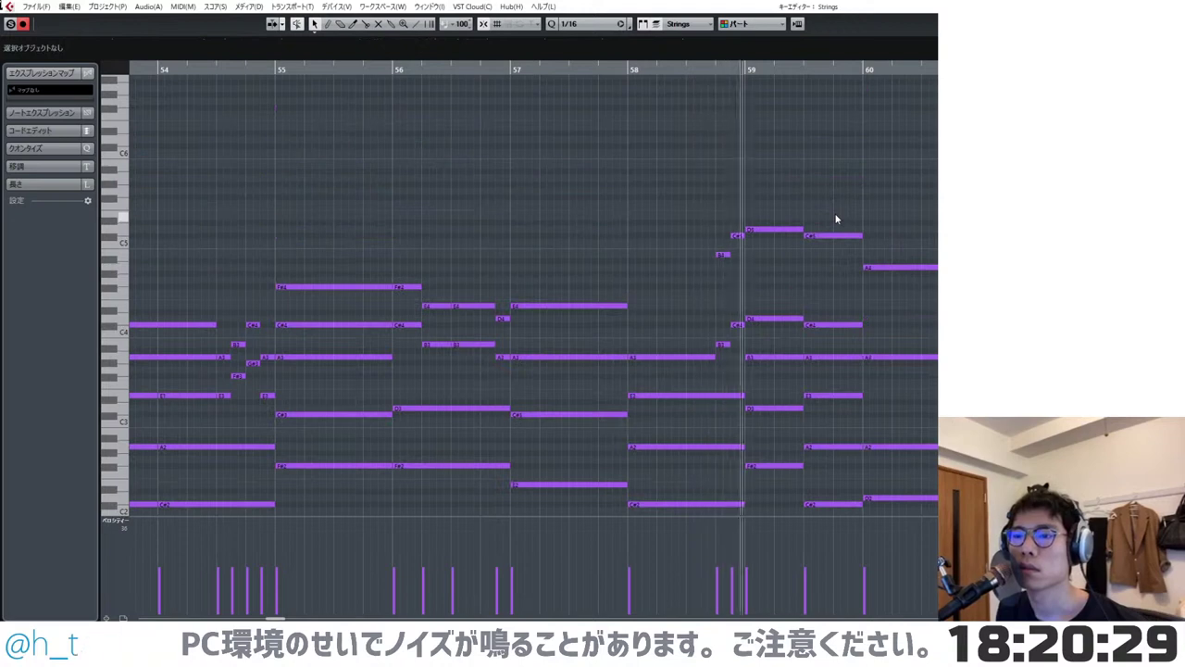
# - Add an F#3 under bar 60's long melody note, and E3 and F#3 under the two short notes ending the bar
pyautogui.scroll(-4, 882, 214)
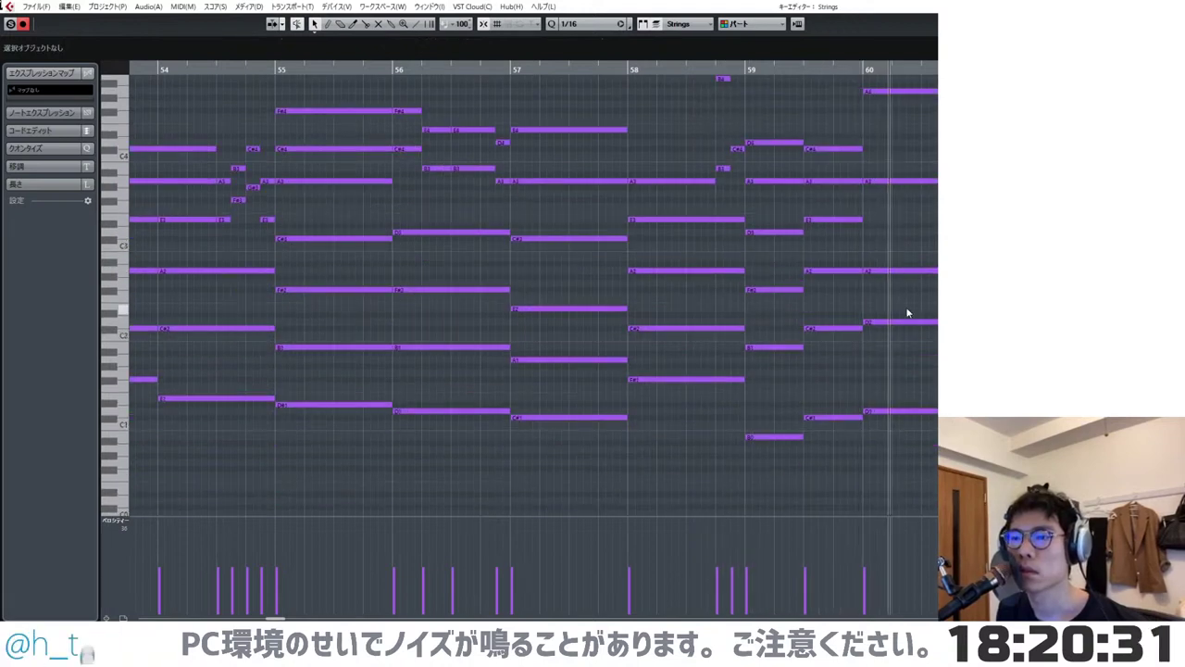
pyautogui.moveTo(891, 274); pyautogui.dragTo(875, 201)
pyautogui.hscroll(2, 896, 237)
pyautogui.click(898, 240)
pyautogui.scroll(1, 896, 240)
pyautogui.keyDown('alt'); pyautogui.click(862, 201); pyautogui.keyUp('alt')
pyautogui.keyDown('alt'); pyautogui.click(872, 220); pyautogui.keyUp('alt')
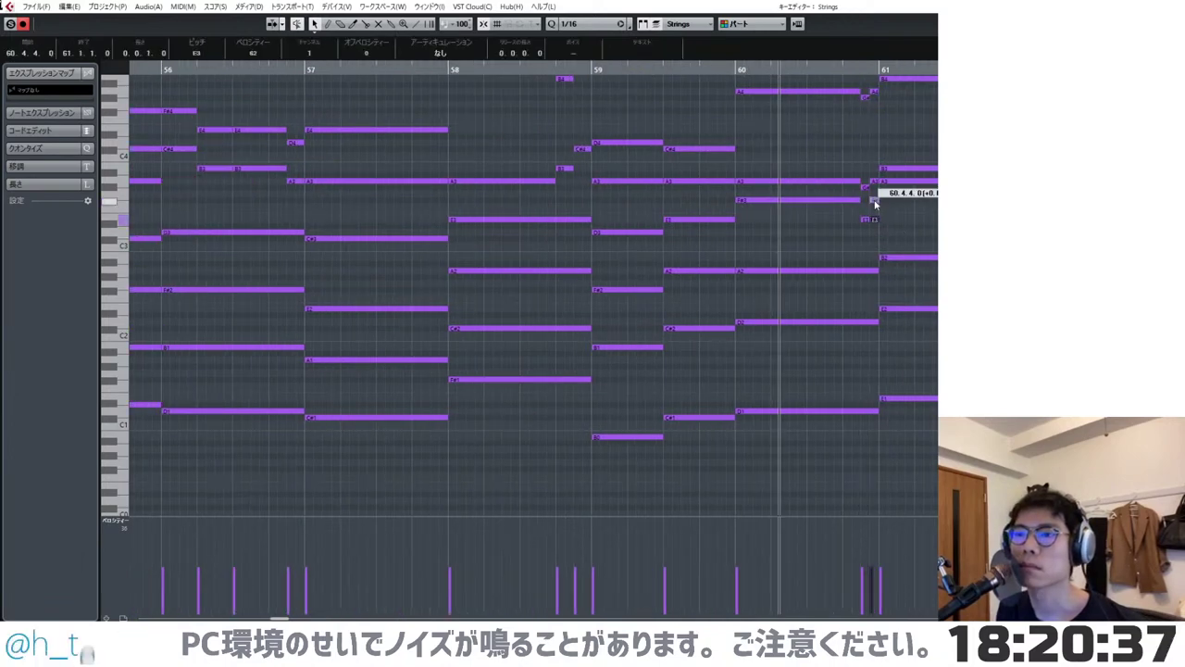
pyautogui.click(921, 231)
# - Play the revoiced Strings part back from bar 47 onward and review its voicings through bar 62
pyautogui.scroll(-3, 921, 231)
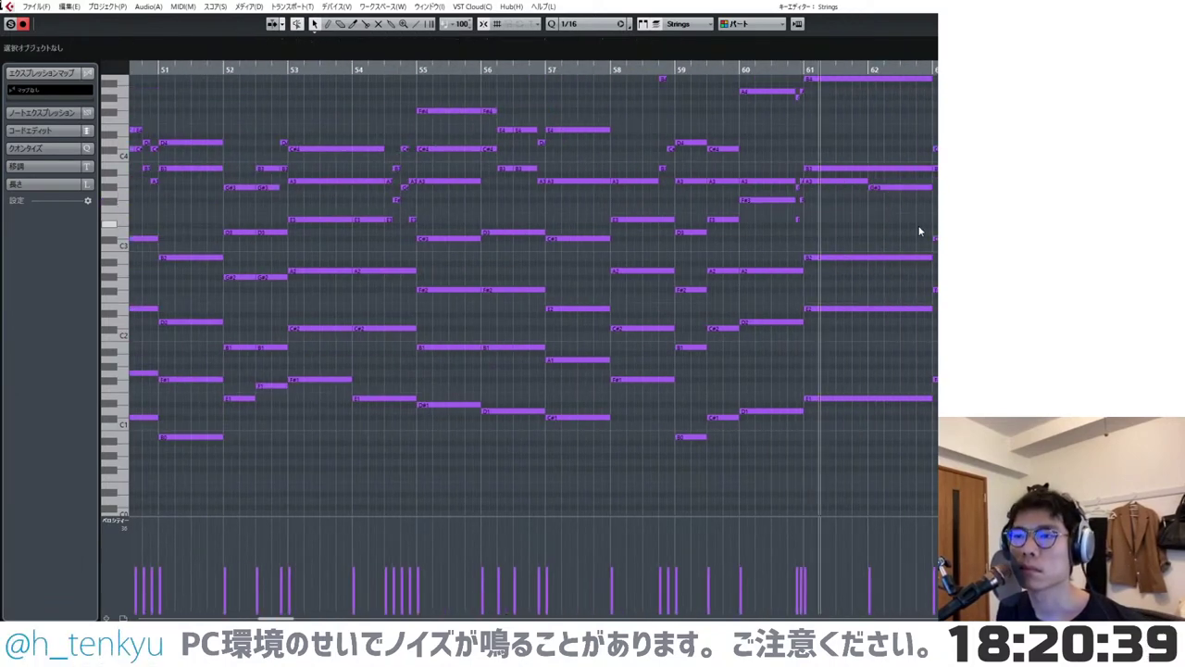
pyautogui.scroll(2, 920, 231)
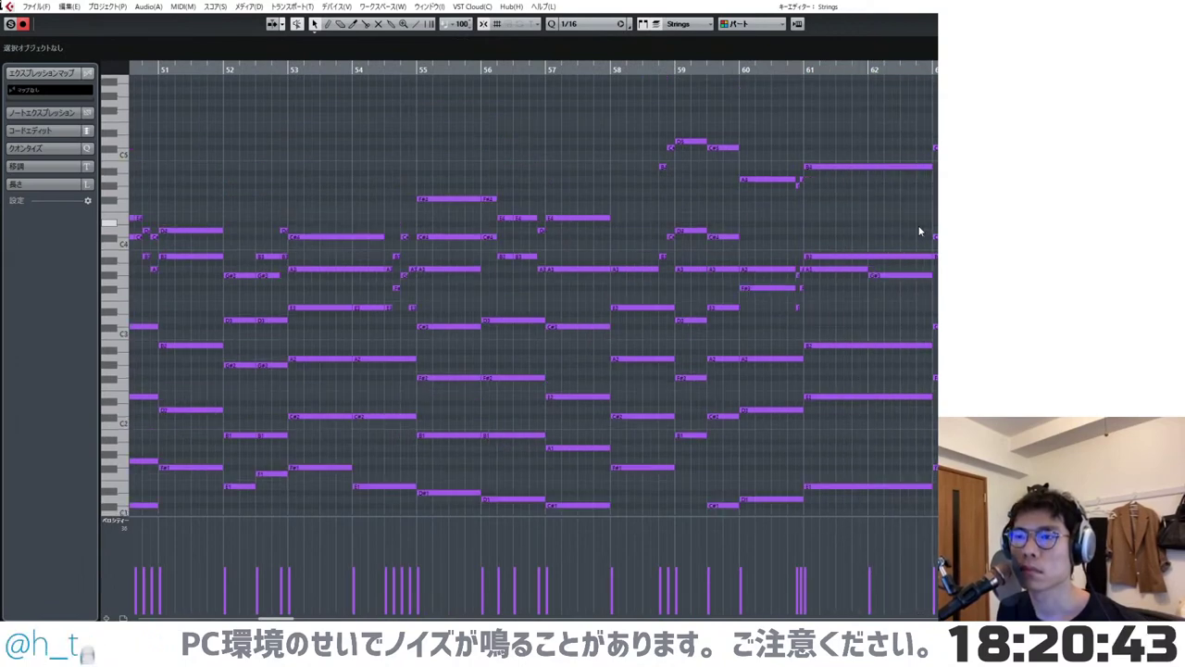
pyautogui.scroll(-2, 920, 231)
pyautogui.scroll(2, 920, 231)
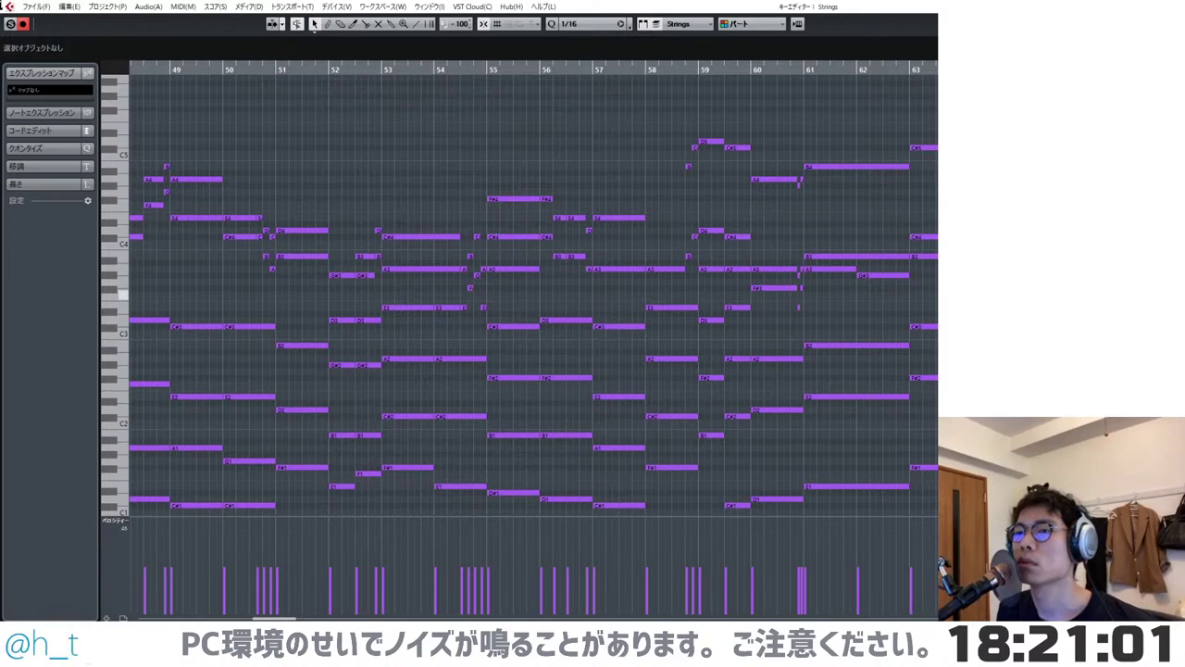
pyautogui.scroll(-2, 949, 294)
pyautogui.hscroll(-4, 944, 292)
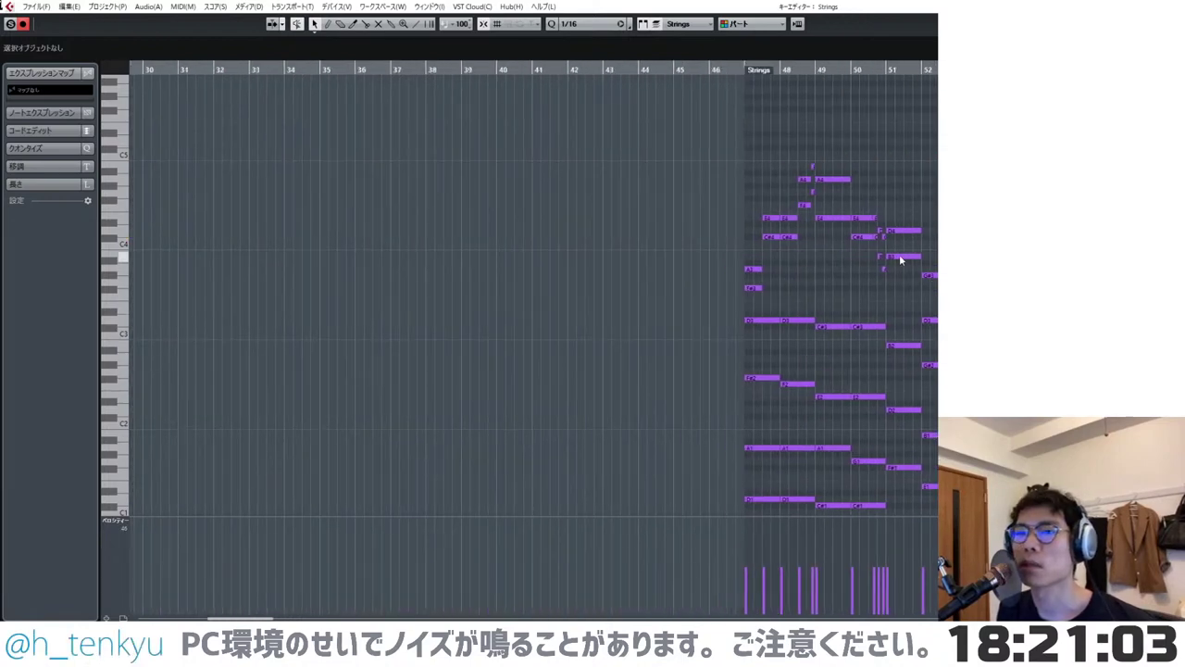
pyautogui.scroll(3, 898, 260)
pyautogui.click(614, 74)
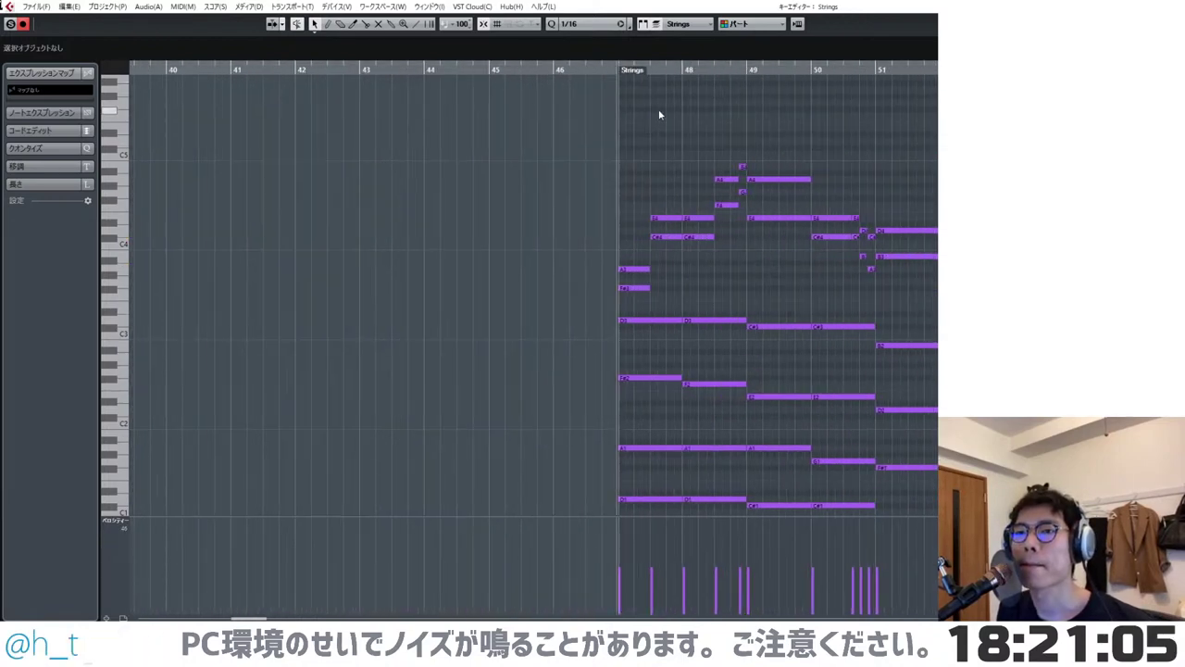
pyautogui.press('space')
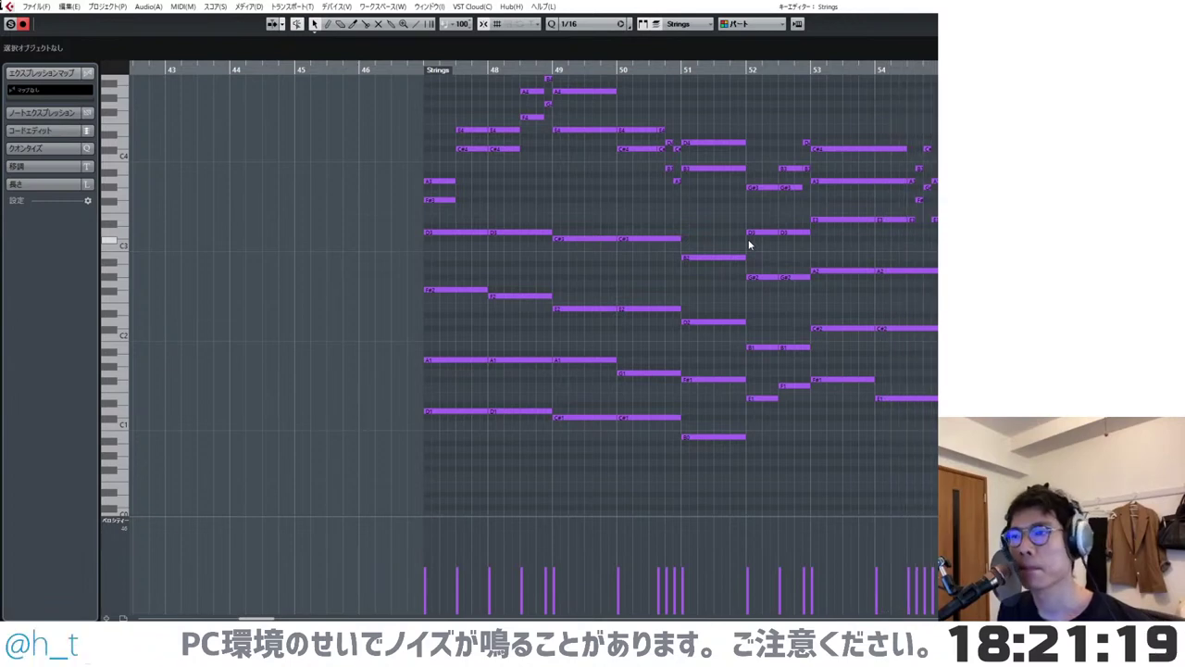
pyautogui.scroll(-3, 749, 245)
pyautogui.hscroll(2, 749, 244)
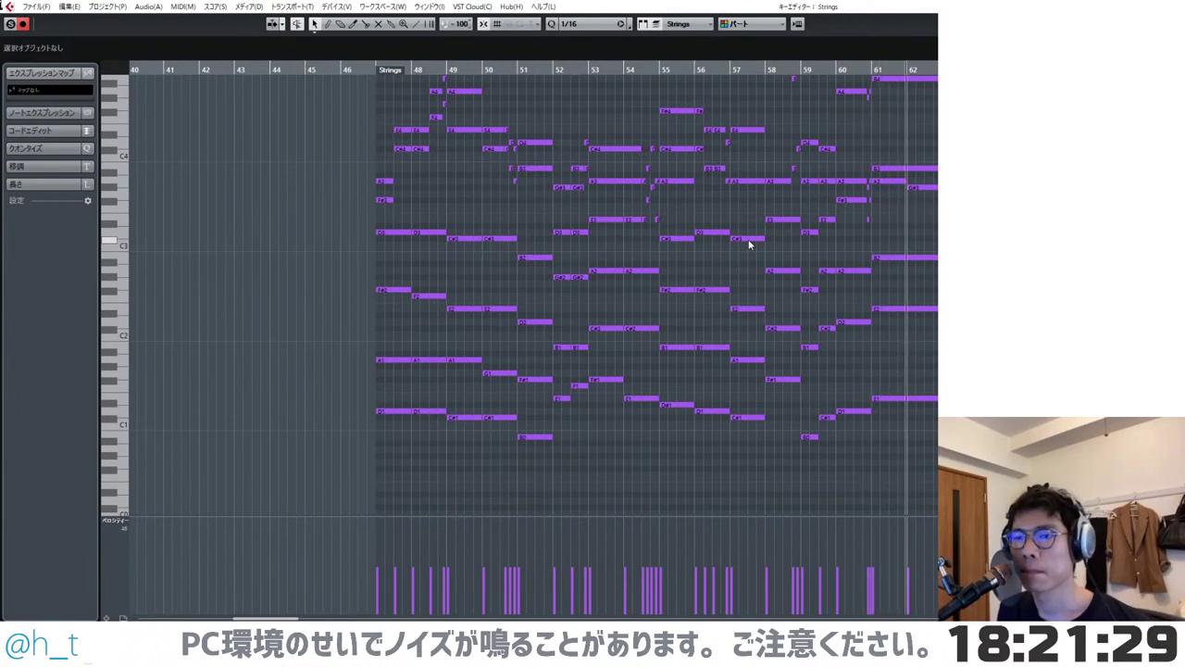
pyautogui.scroll(3, 702, 239)
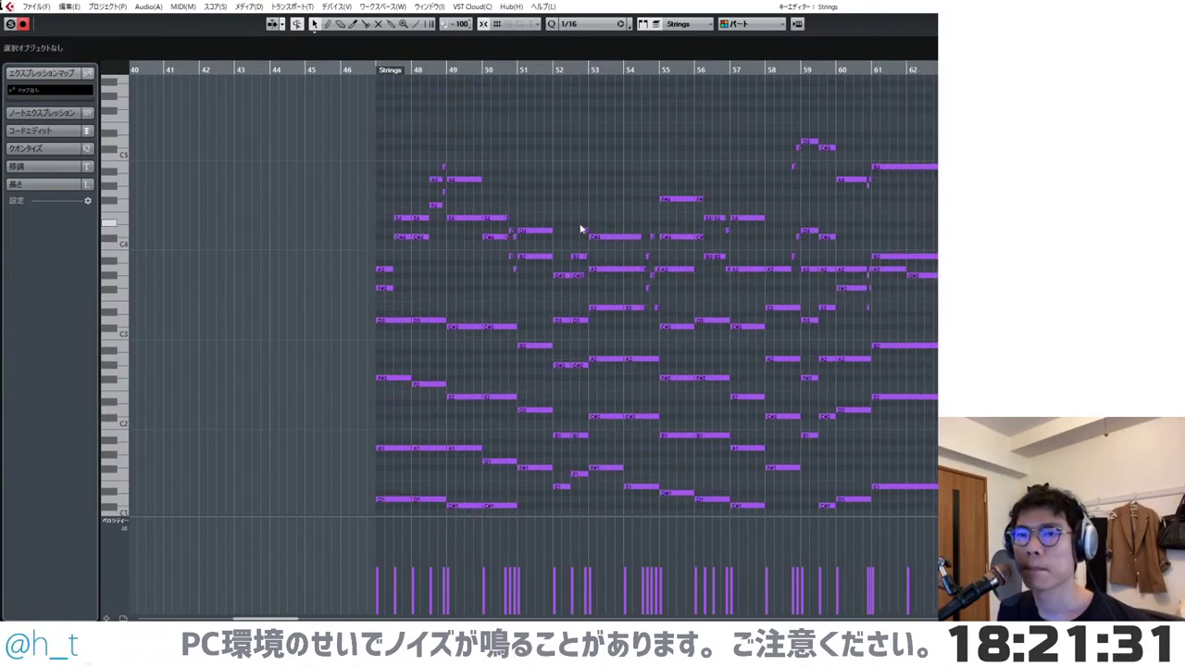
pyautogui.scroll(2, 410, 149)
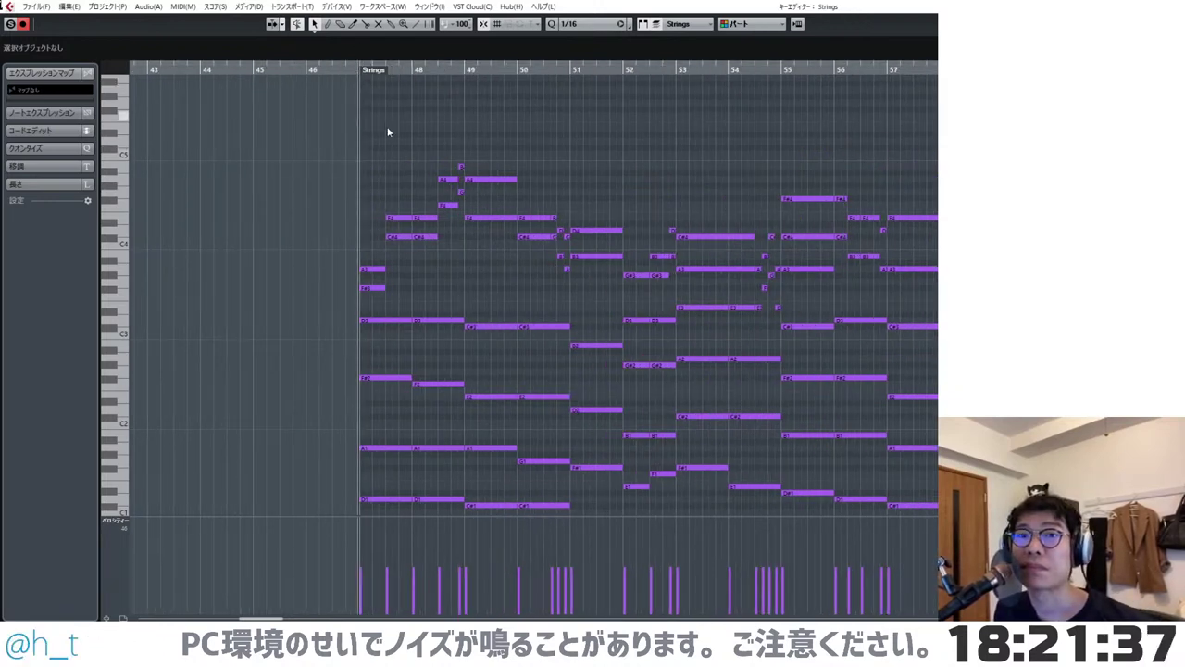
pyautogui.scroll(1, 400, 154)
# - Return to the arrangement and look over the instrument tracks around bar 47
pyautogui.press('Return')
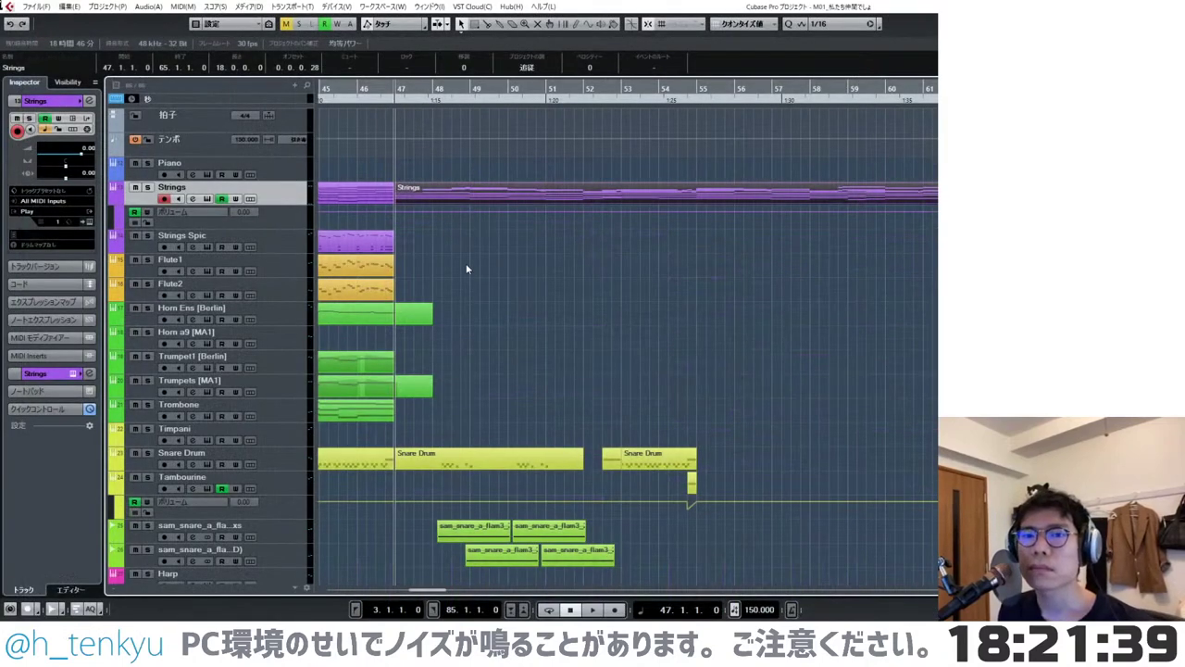
pyautogui.click(466, 265)
pyautogui.hscroll(-2, 486, 273)
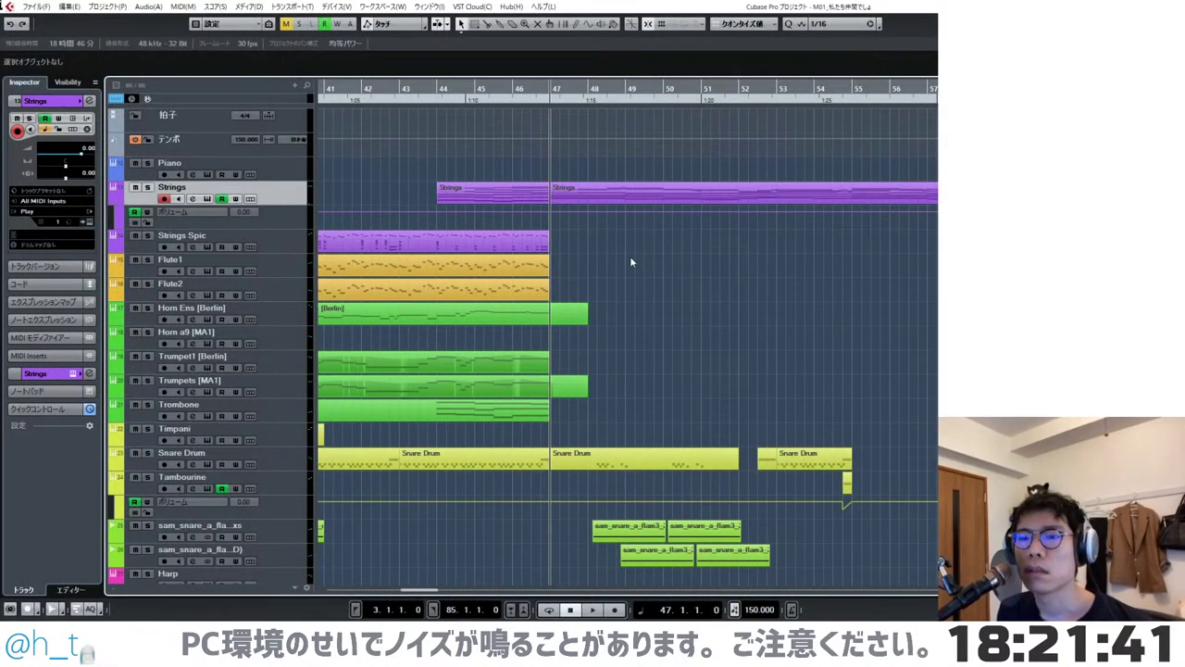
pyautogui.scroll(-5, 629, 256)
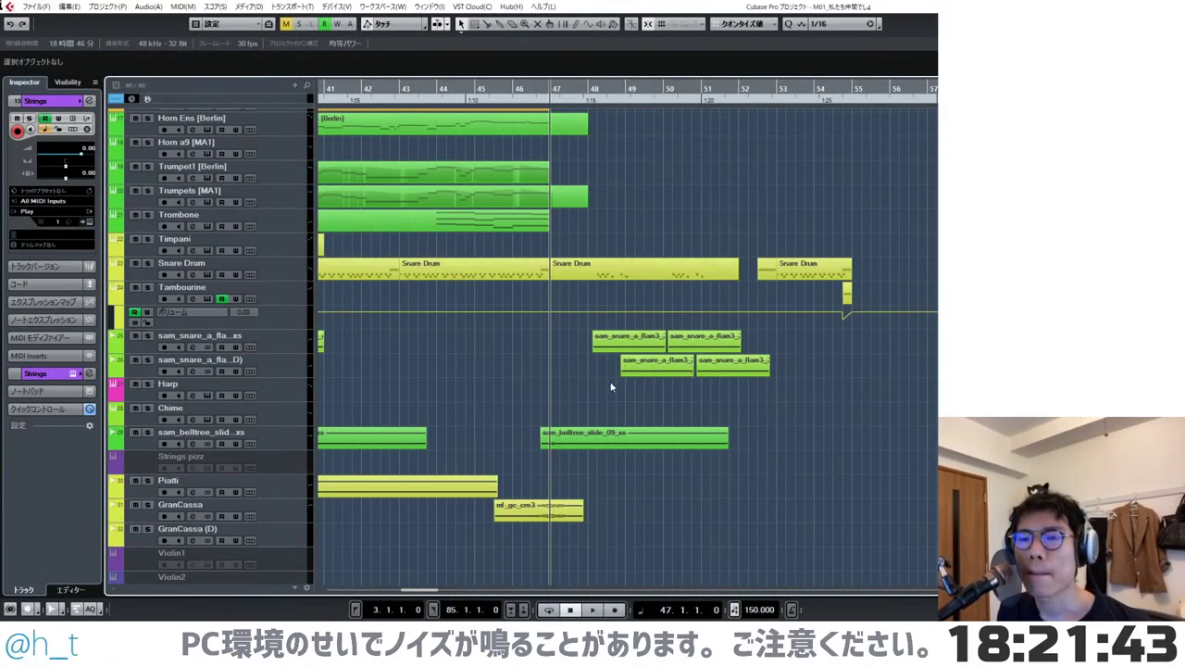
pyautogui.scroll(4, 603, 382)
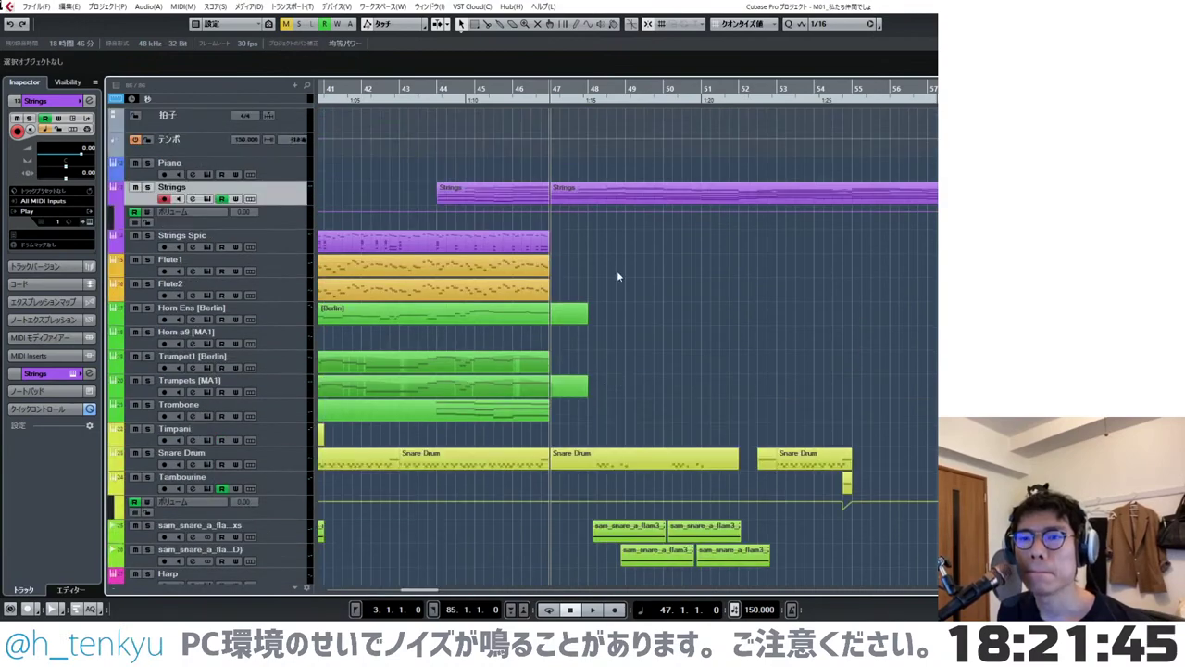
# - Copy the Strings part's top melody notes, from bar 47's A3 to the long C#4 starting in bar 53, and return to the arrangement
pyautogui.click(608, 194)
pyautogui.hotkey('ctrl', 'e')
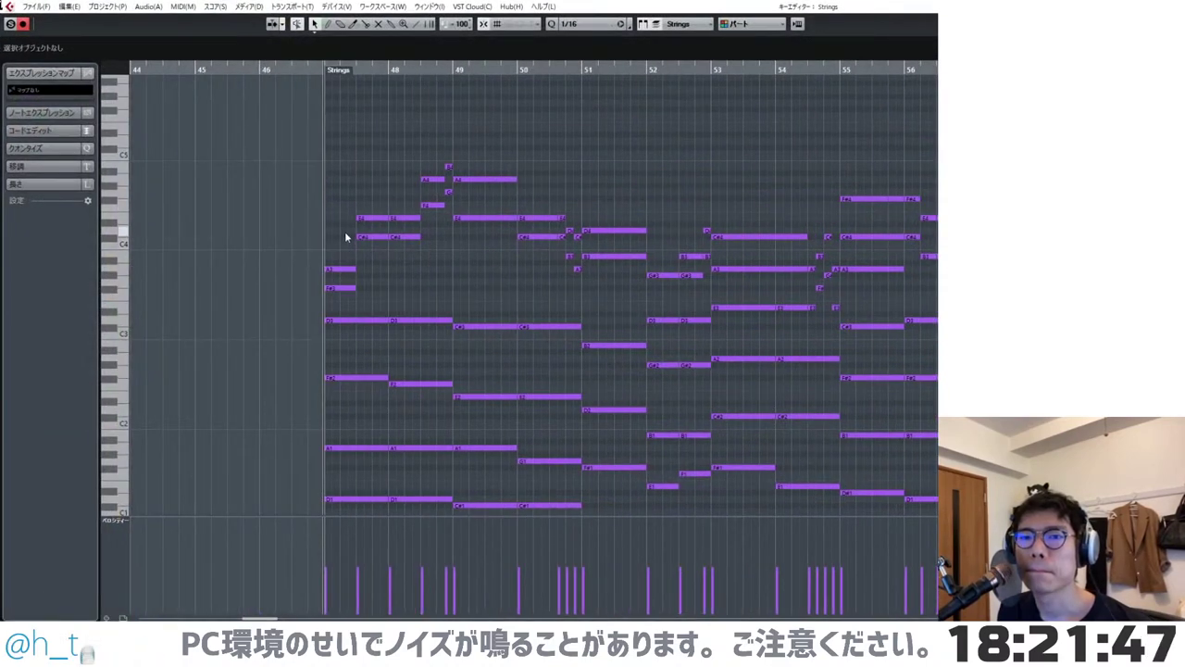
pyautogui.click(343, 269)
pyautogui.moveTo(361, 196); pyautogui.dragTo(399, 220)
pyautogui.moveTo(413, 152); pyautogui.dragTo(598, 232)
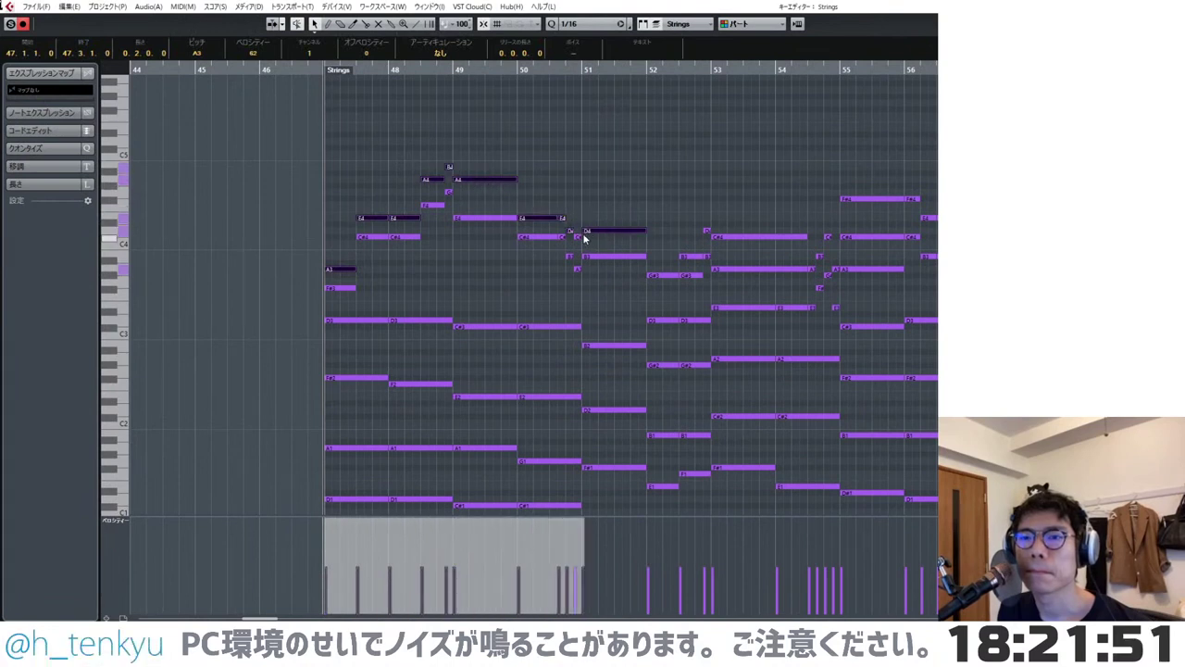
pyautogui.keyDown('shift'); pyautogui.click(665, 275); pyautogui.keyUp('shift')
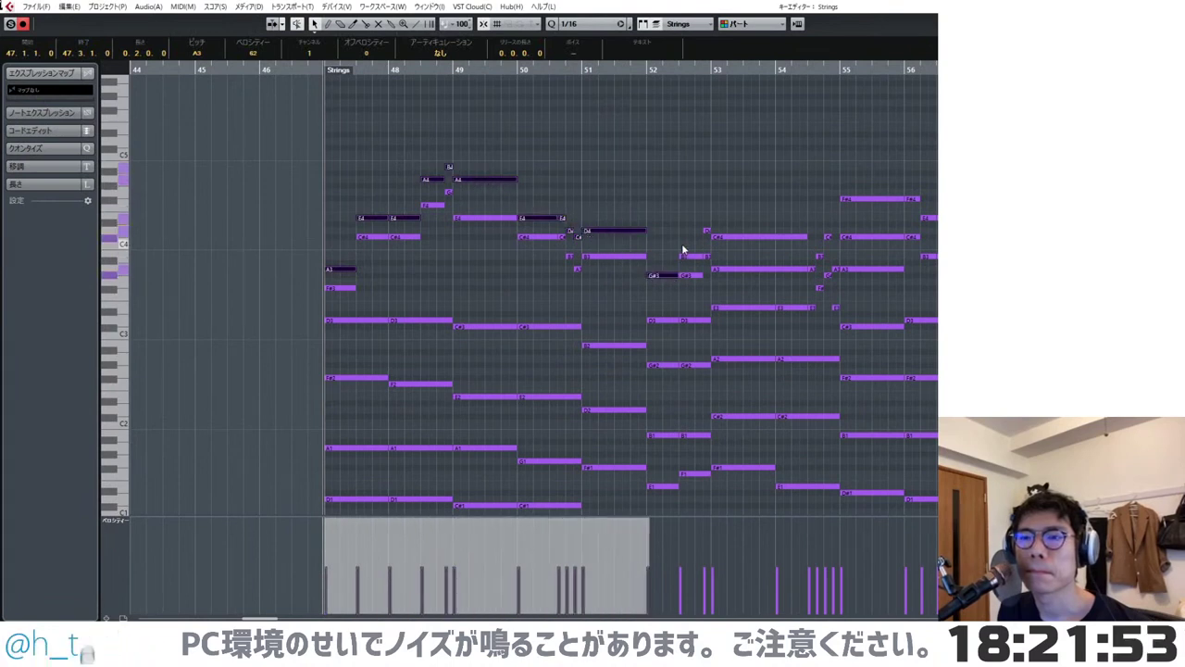
pyautogui.moveTo(682, 246); pyautogui.dragTo(692, 258)
pyautogui.moveTo(697, 214); pyautogui.dragTo(775, 240)
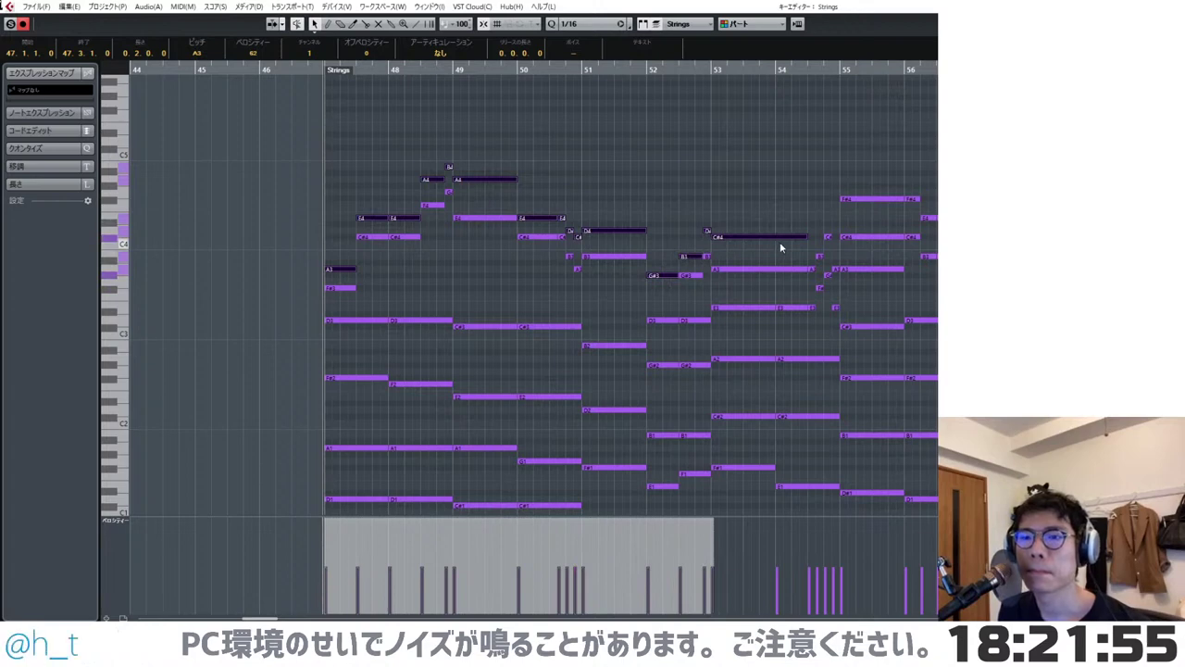
pyautogui.press('Return')
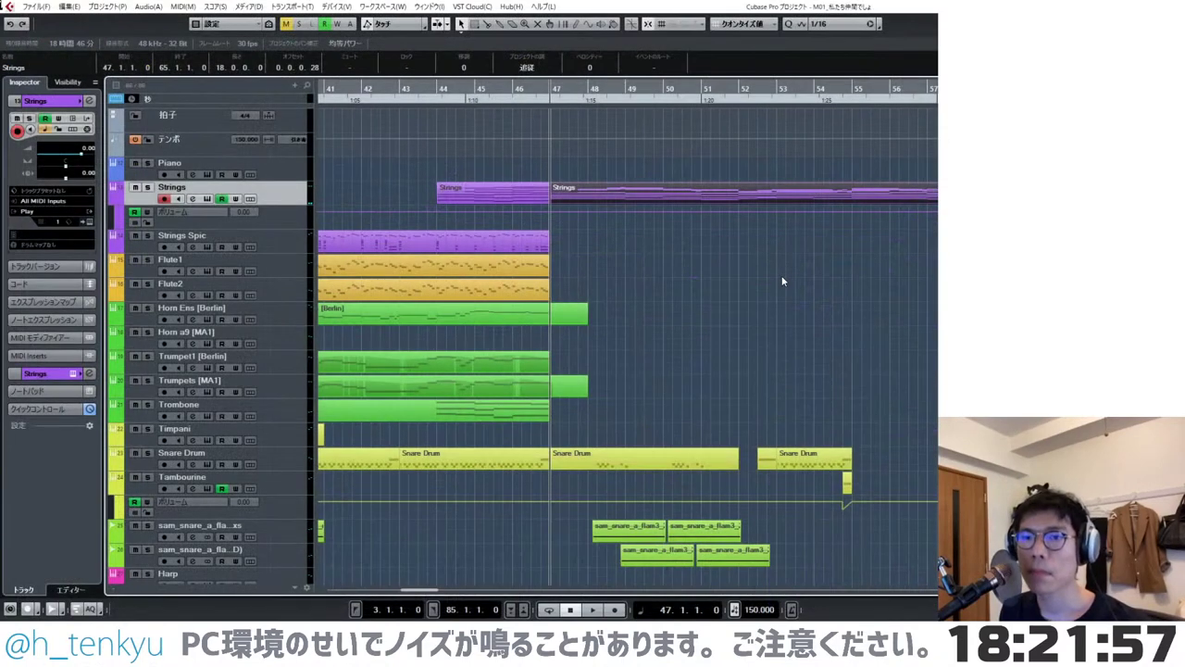
# - Enable the disabled Clarinet track and move it directly below Flute2
pyautogui.scroll(-6, 784, 280)
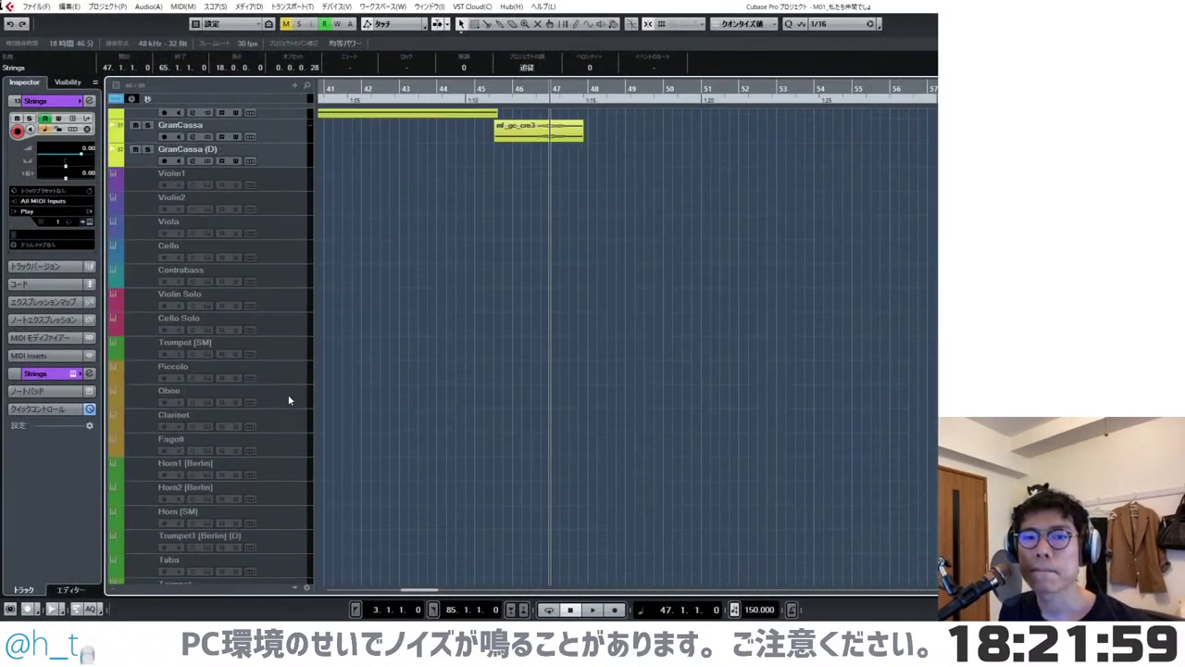
pyautogui.click(305, 422)
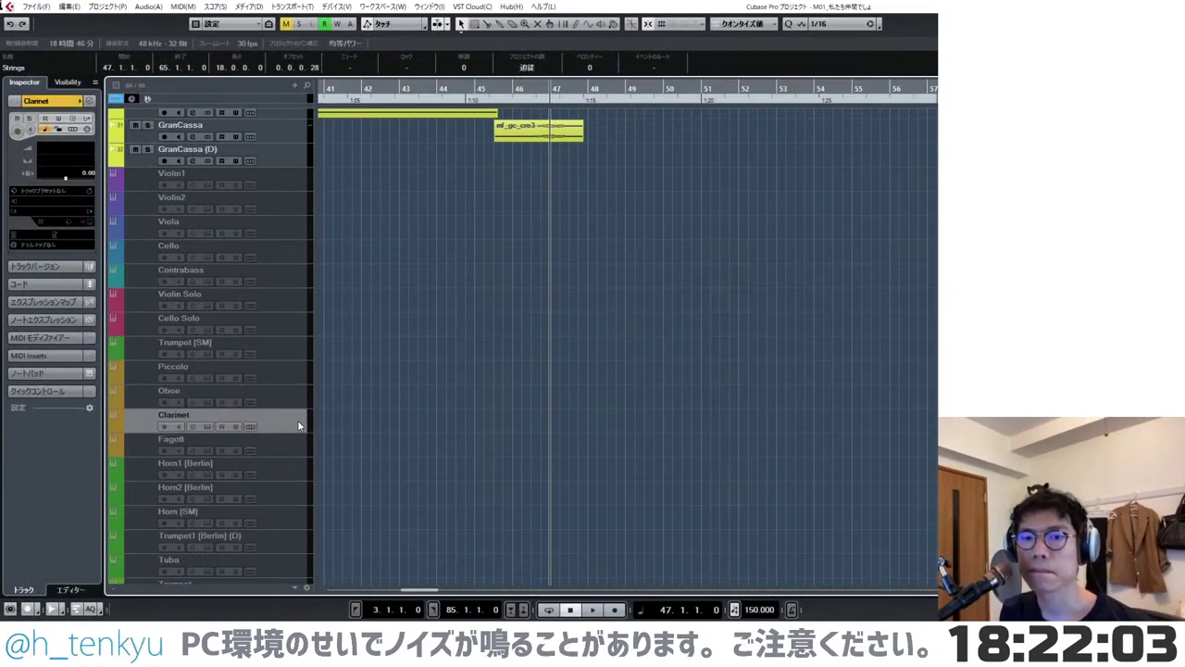
pyautogui.hotkey('shift', 'd')
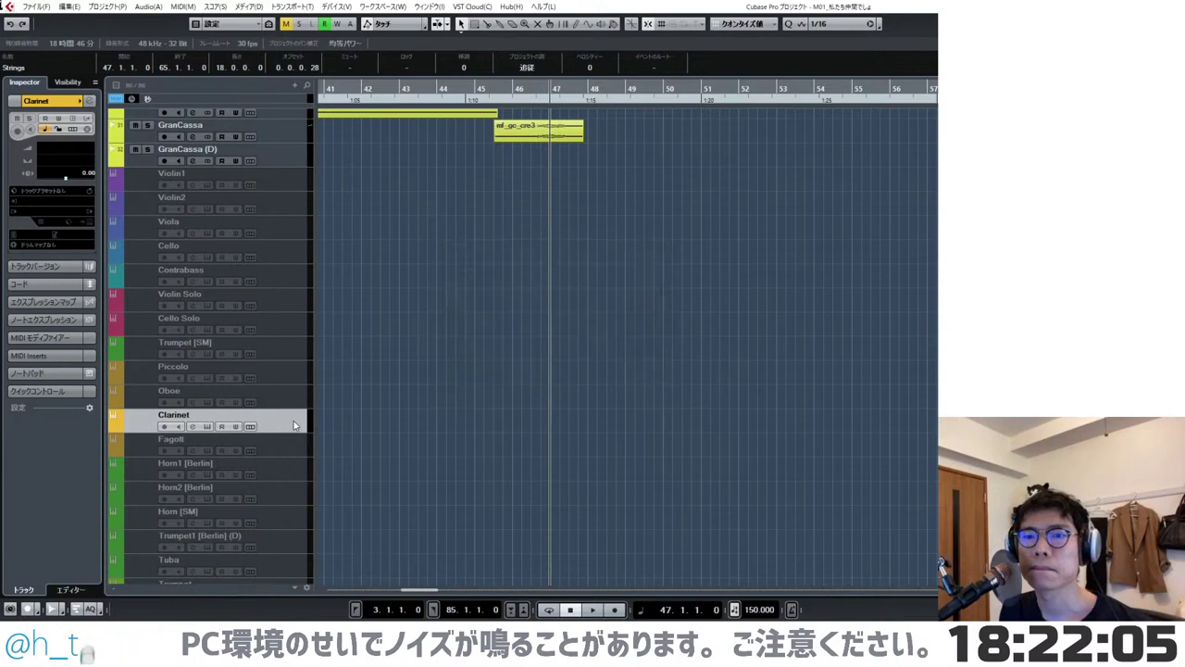
pyautogui.moveTo(294, 420); pyautogui.dragTo(282, 305)
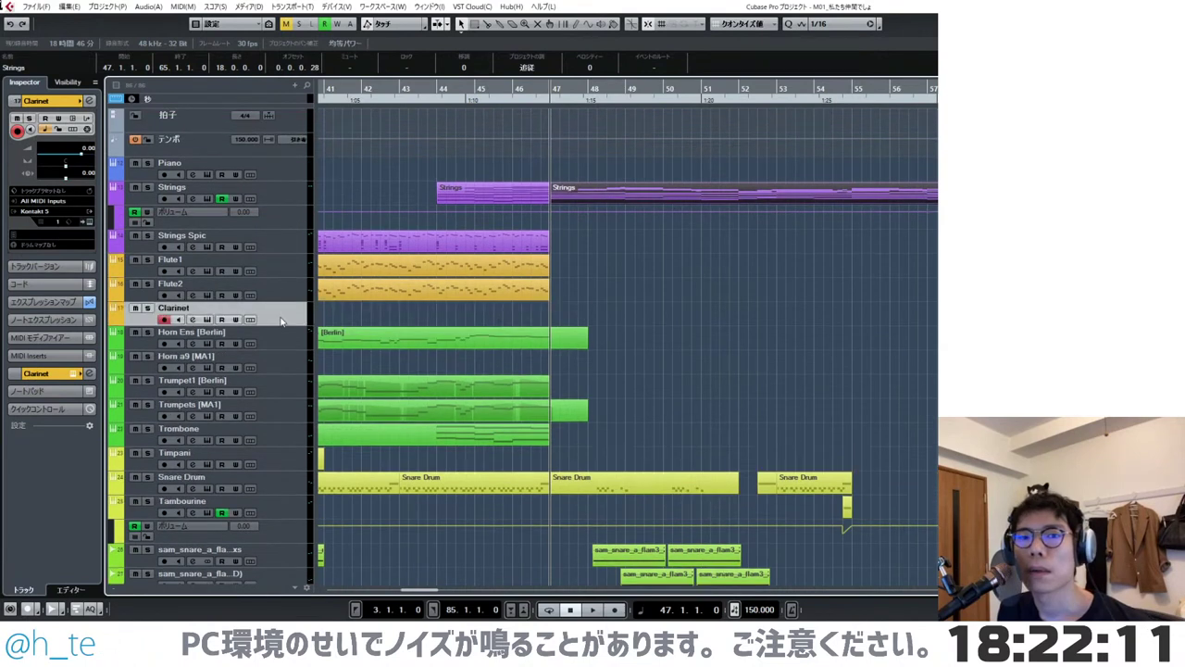
# - Paste the copied melody into the Clarinet track at bar 47, play it back and save the project
pyautogui.hotkey('ctrl', 'v')
pyautogui.click(634, 360)
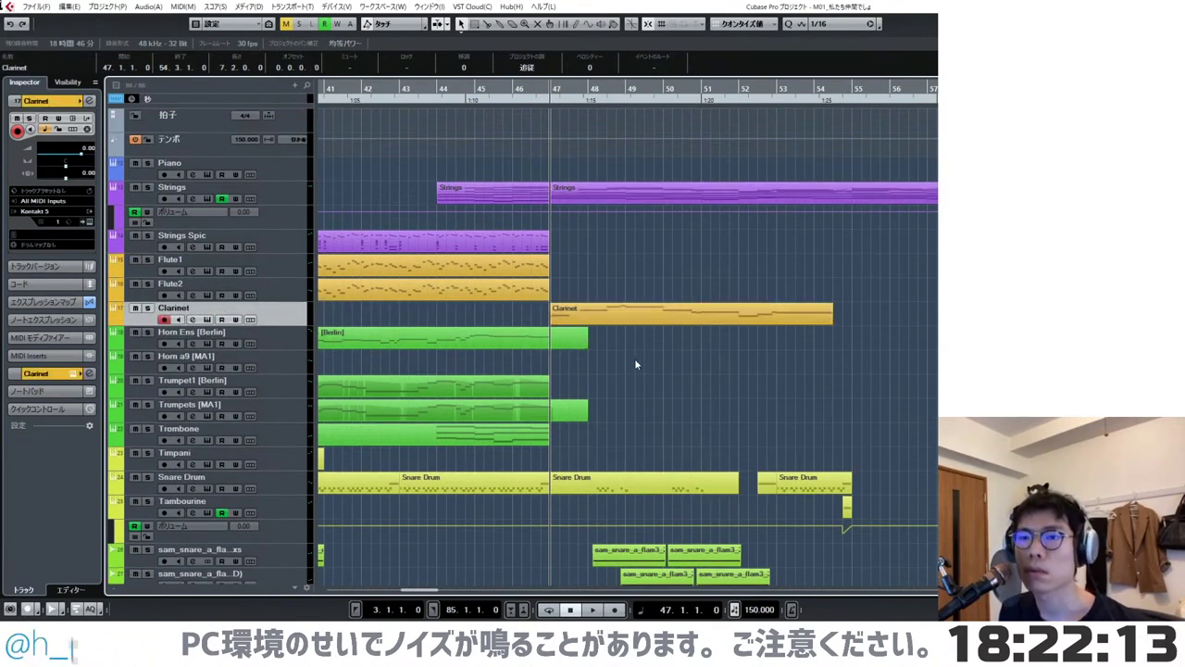
pyautogui.press('space')
pyautogui.click(648, 314)
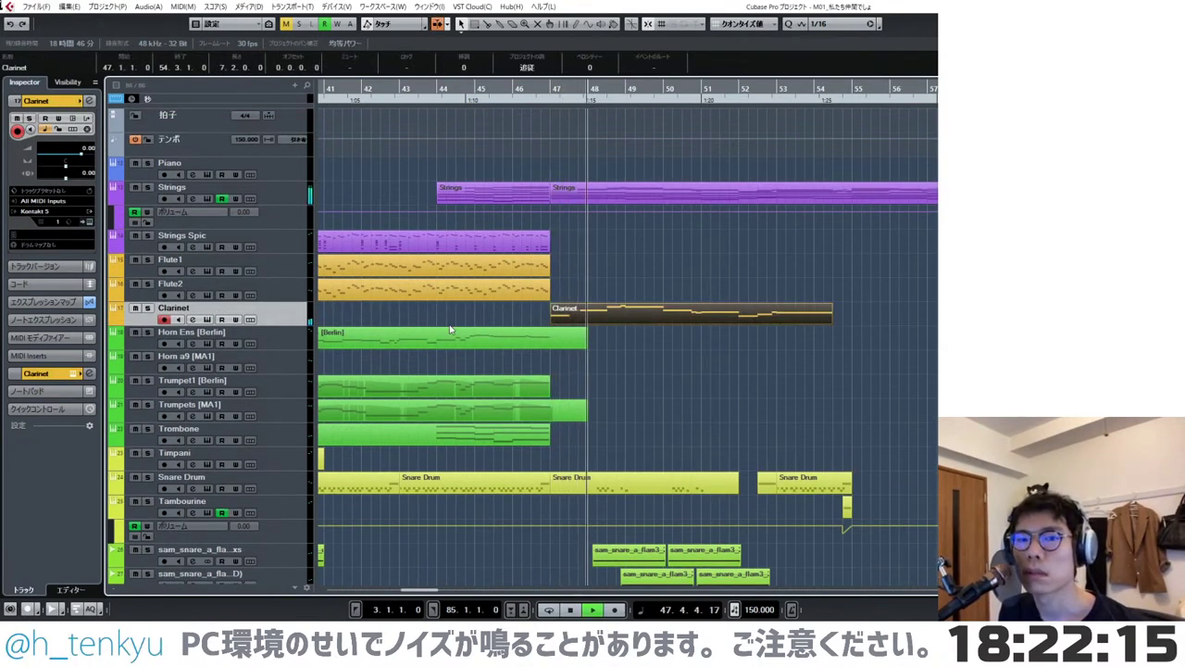
pyautogui.hotkey('ctrl', 's')
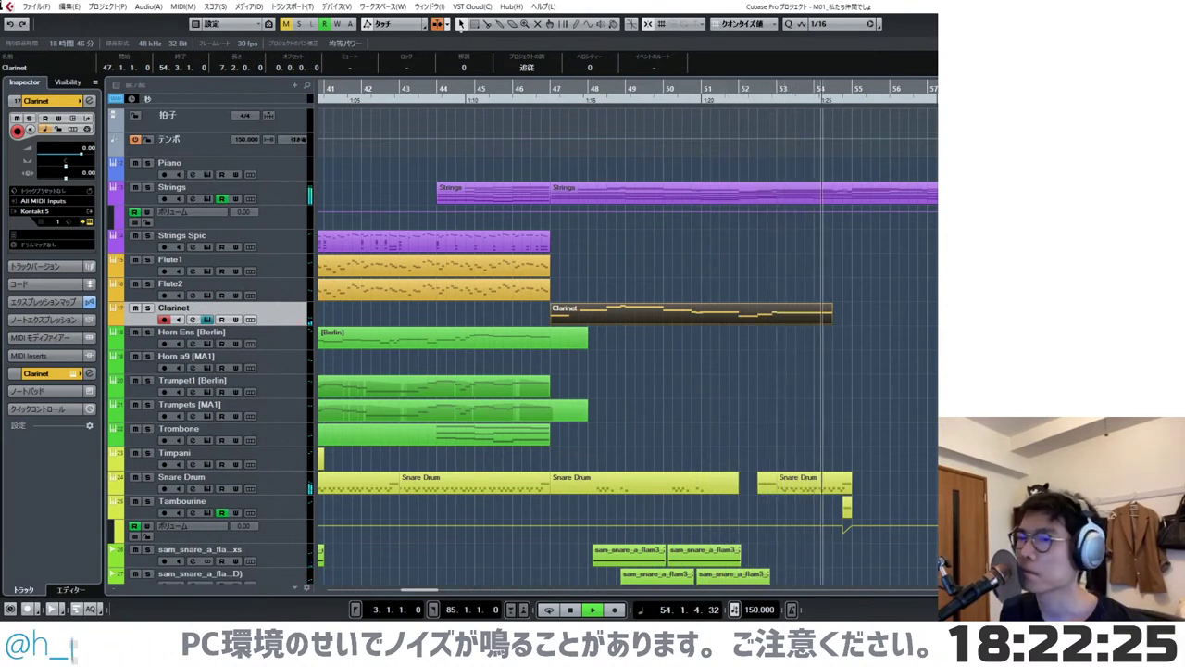
# - Open the Strings part from bar 47 and select its top melody notes from bar 54 beat 3's A3 to bar 57's long E4
pyautogui.click(879, 248)
pyautogui.hscroll(2, 875, 246)
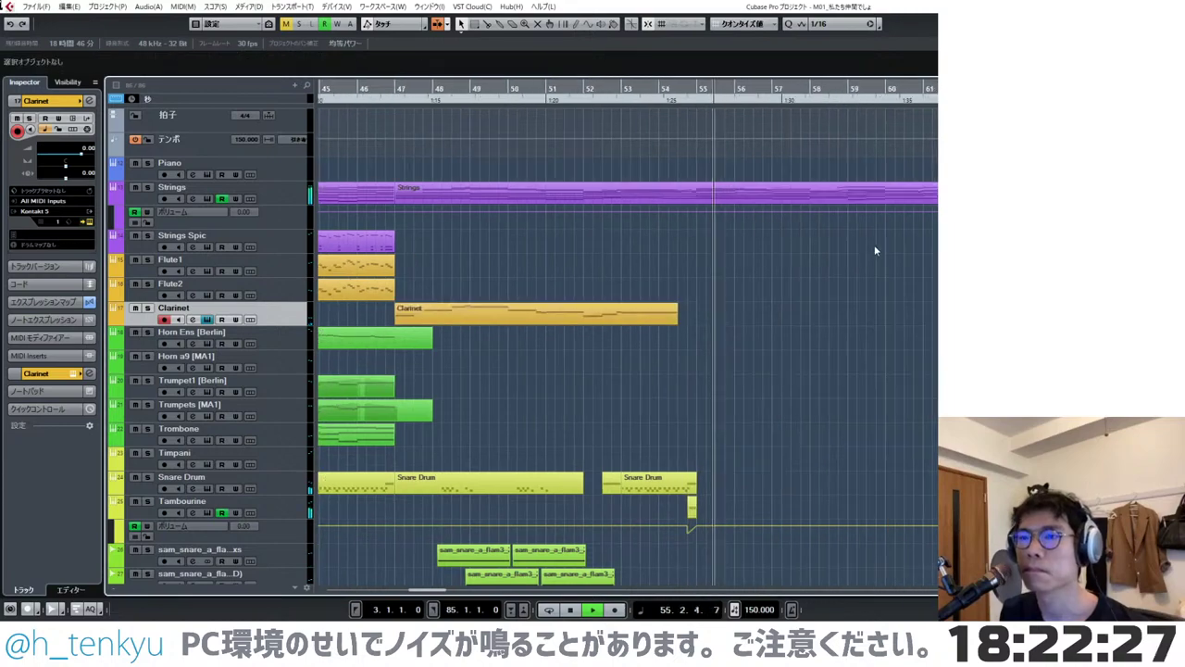
pyautogui.doubleClick(812, 197)
pyautogui.scroll(-1, 794, 211)
pyautogui.scroll(4, 660, 225)
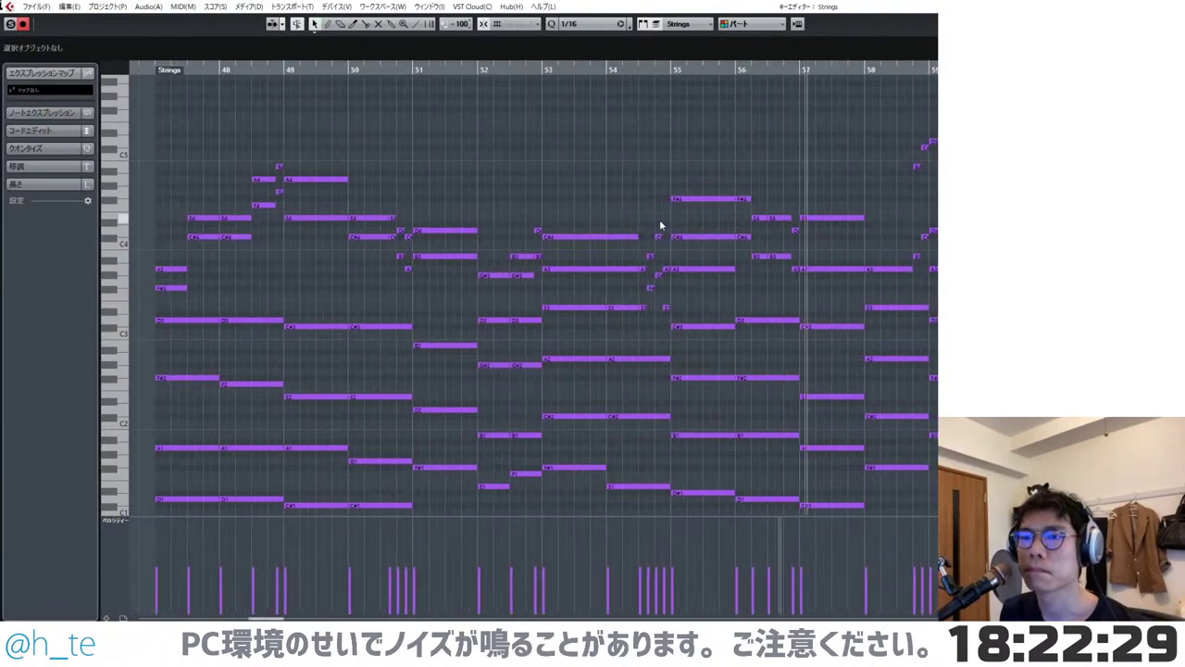
pyautogui.moveTo(630, 235); pyautogui.dragTo(673, 271)
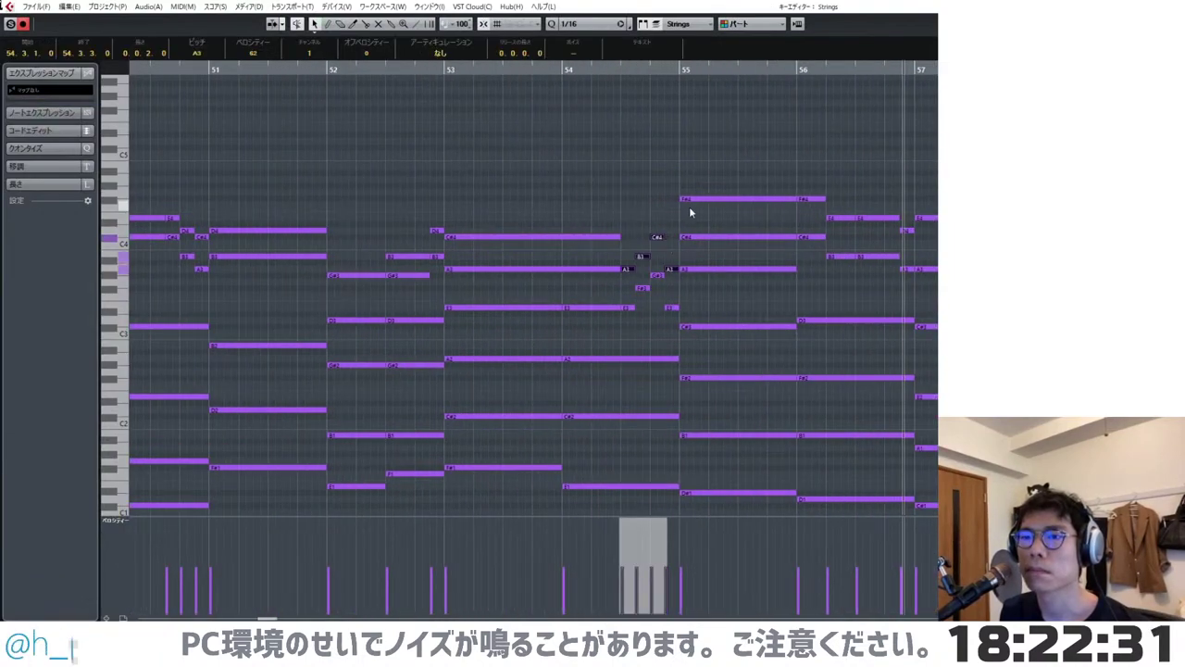
pyautogui.moveTo(714, 167); pyautogui.dragTo(873, 229)
pyautogui.hscroll(1, 874, 228)
pyautogui.moveTo(694, 174); pyautogui.dragTo(789, 243)
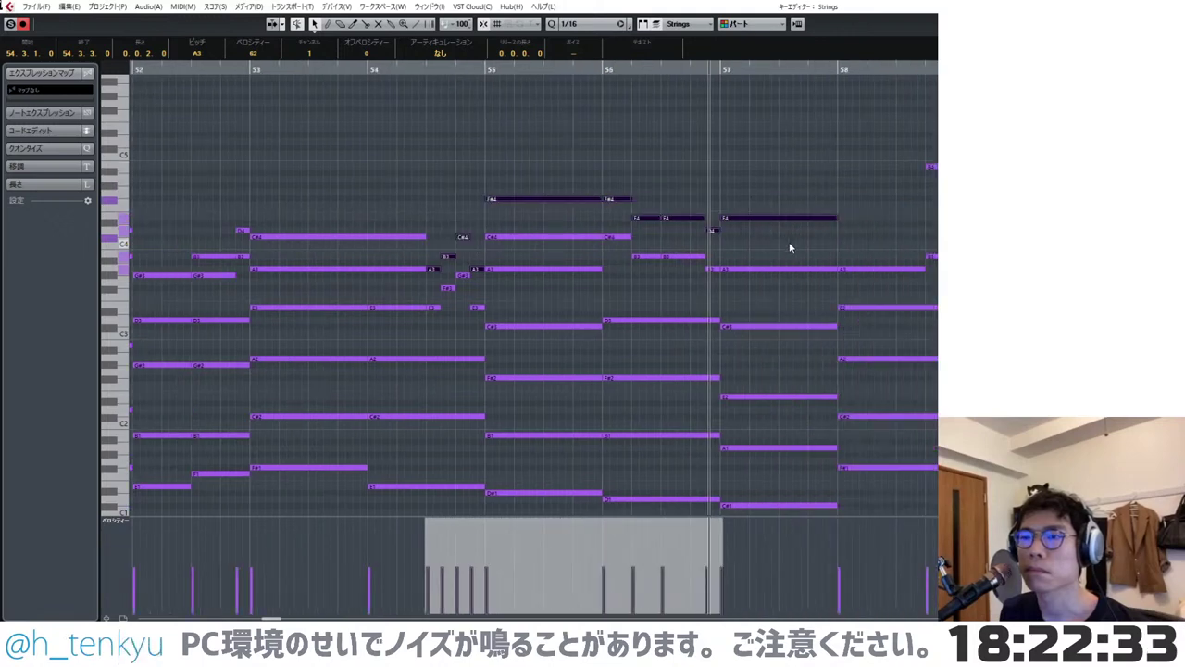
# - Add bar 58's A3 and the upper melody up to bar 63's C#5 to the selection, copy it, and return to the arrangement
pyautogui.hscroll(2, 789, 242)
pyautogui.keyDown('shift'); pyautogui.click(701, 268); pyautogui.keyUp('shift')
pyautogui.hscroll(2, 726, 204)
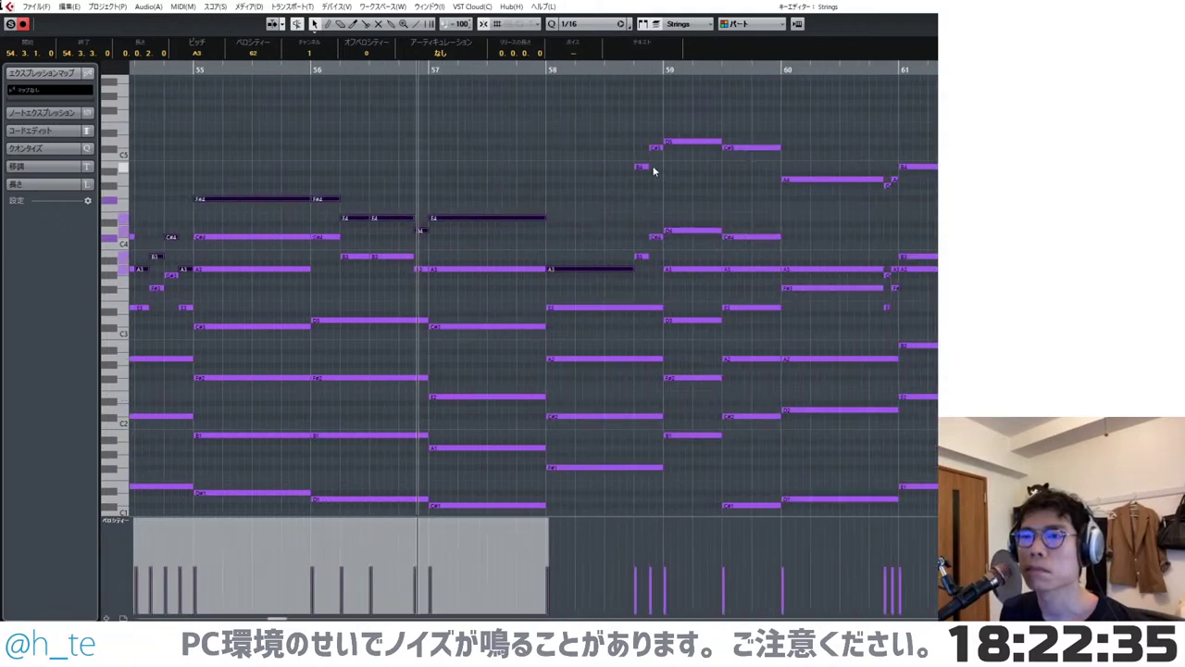
pyautogui.keyDown('ctrl'); pyautogui.scroll(-2, 652, 167); pyautogui.keyUp('ctrl')
pyautogui.moveTo(630, 118); pyautogui.dragTo(788, 186)
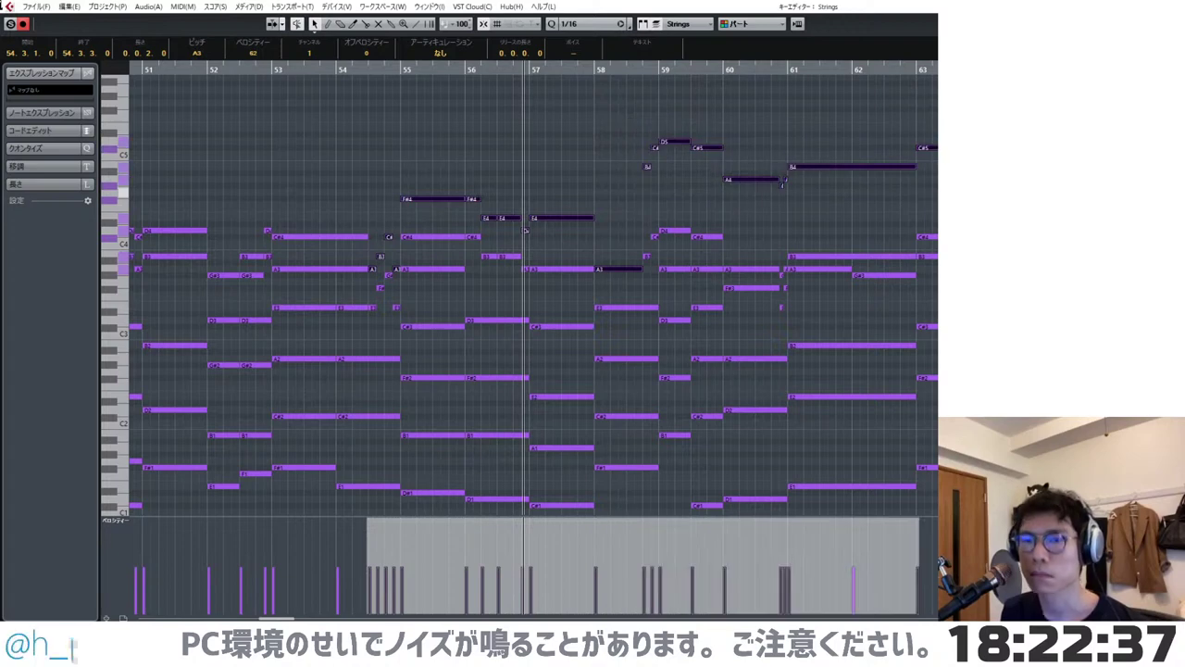
pyautogui.press('l')
pyautogui.press('Return')
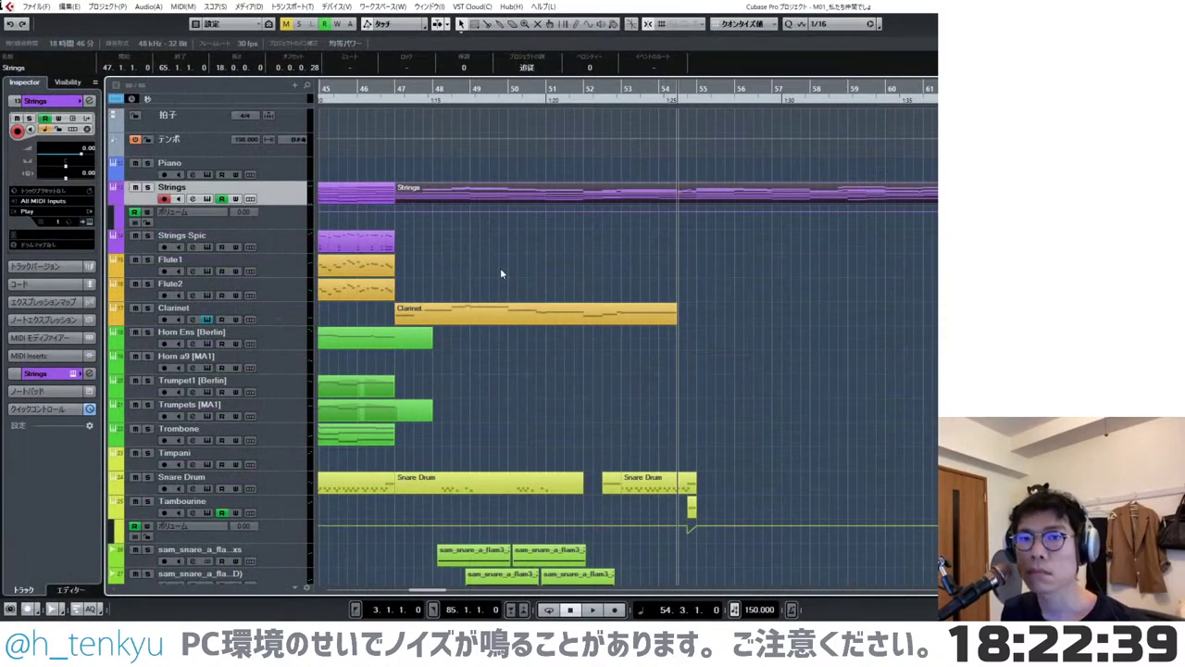
# - Paste the copied melody into the Flute1 track at bar 54 beat 3, play it back and check its notes
pyautogui.click(287, 262)
pyautogui.hotkey('ctrl', 'v')
pyautogui.press('space')
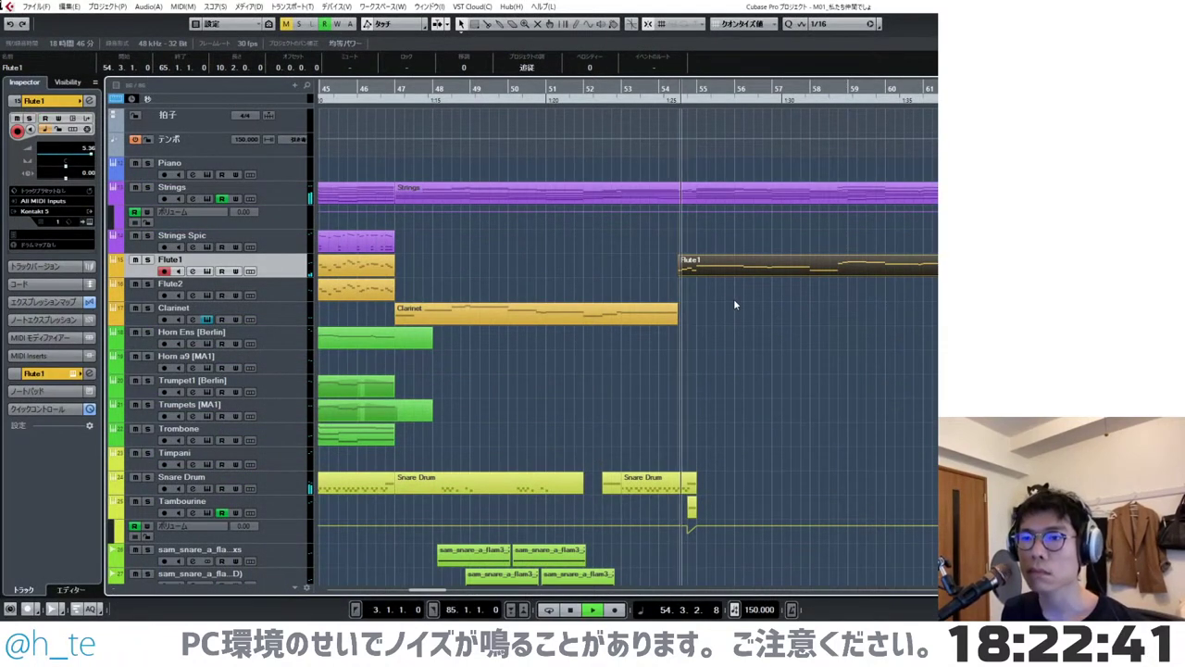
pyautogui.click(733, 298)
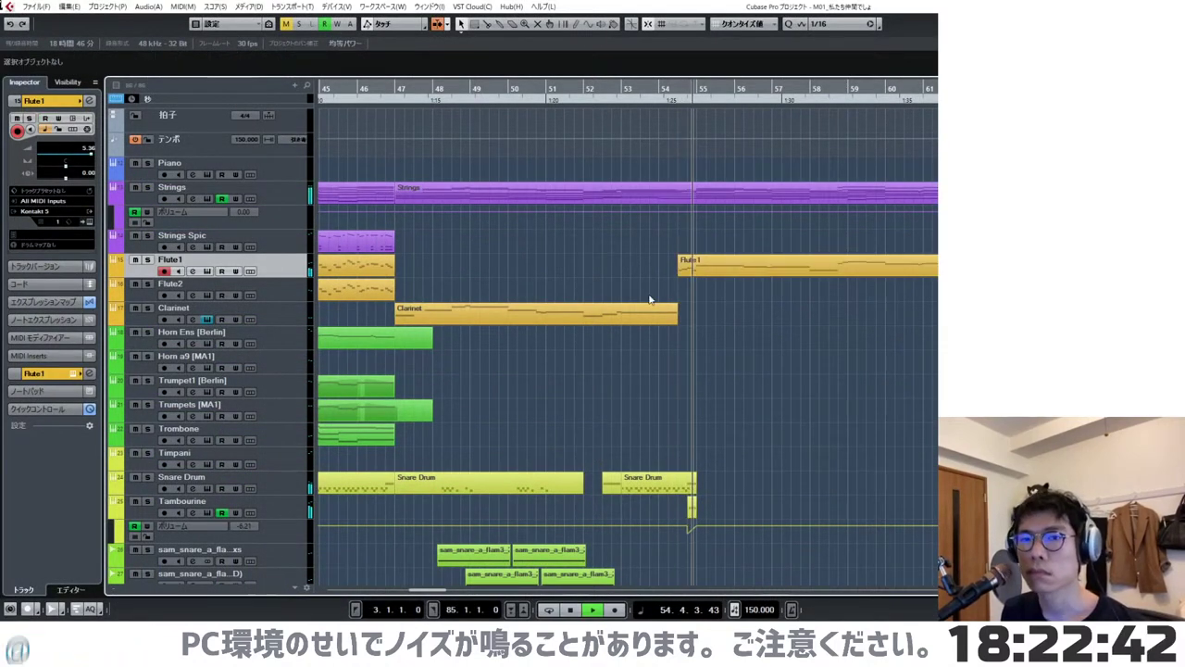
pyautogui.doubleClick(704, 268)
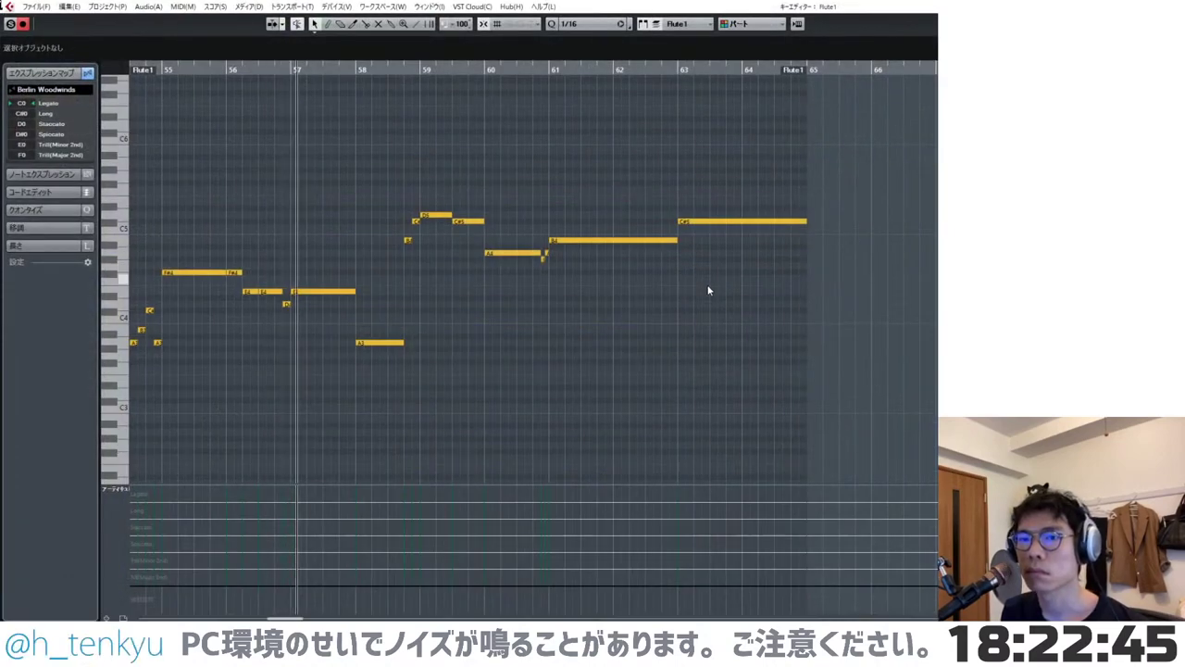
pyautogui.press('Return')
pyautogui.click(812, 307)
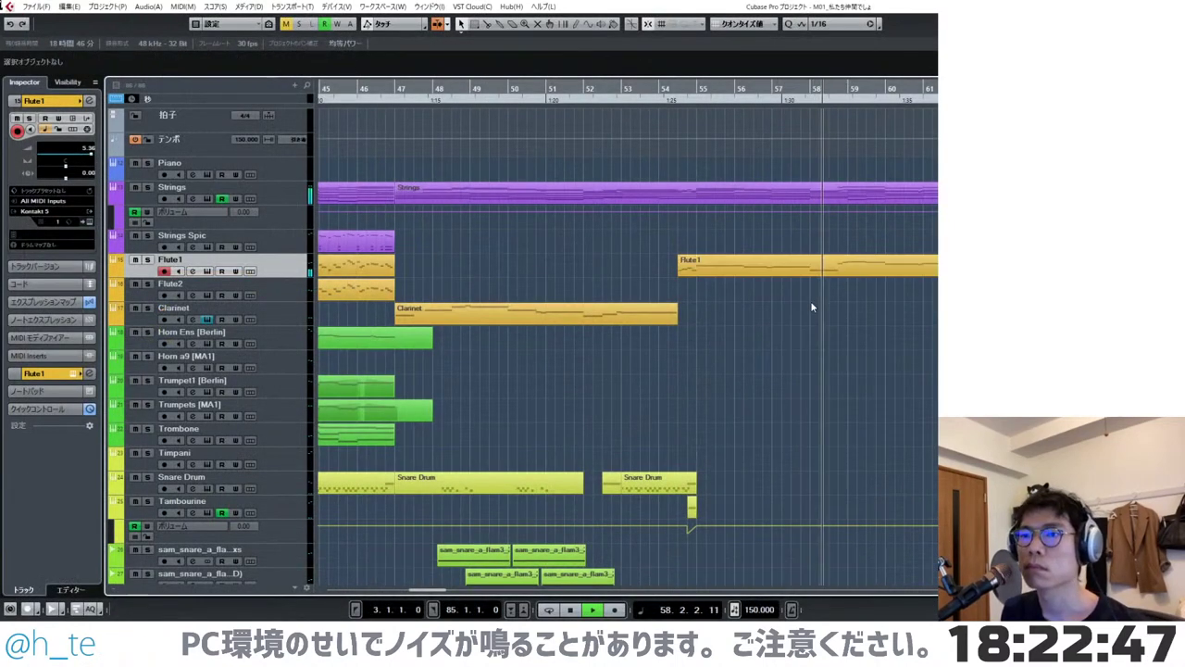
pyautogui.scroll(-2, 812, 307)
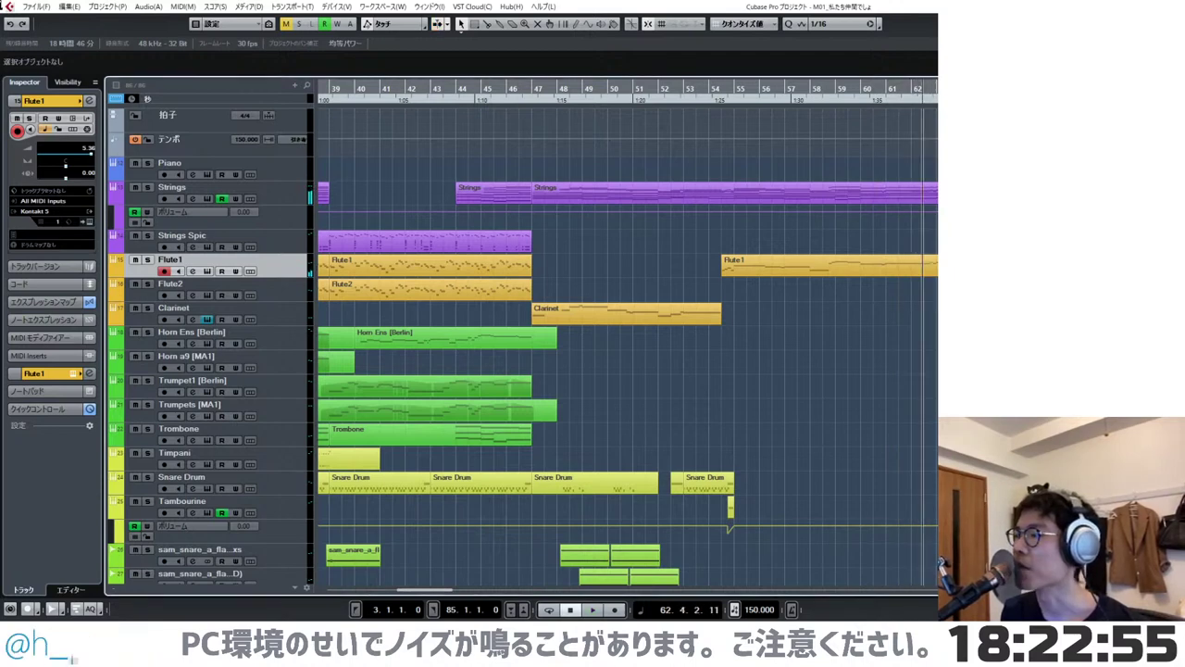
pyautogui.press('h')
pyautogui.press('g')
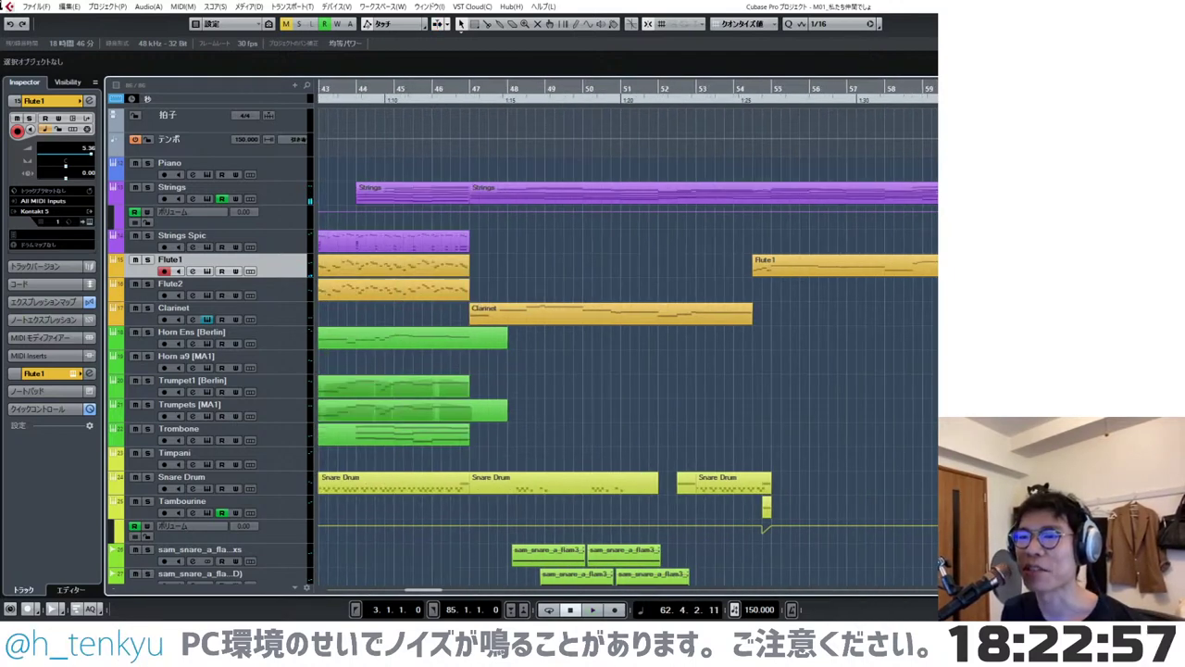
pyautogui.press('h')
pyautogui.hscroll(-2, 904, 348)
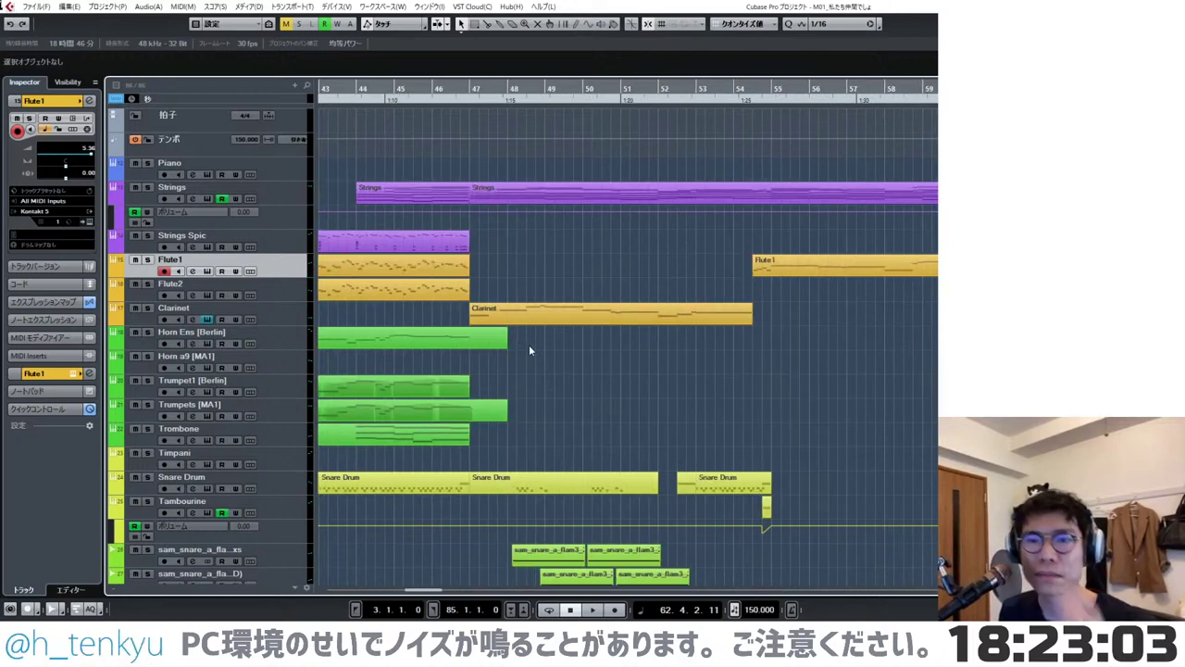
# - Save the project and duplicate the Clarinet track together with its part
pyautogui.click(277, 335)
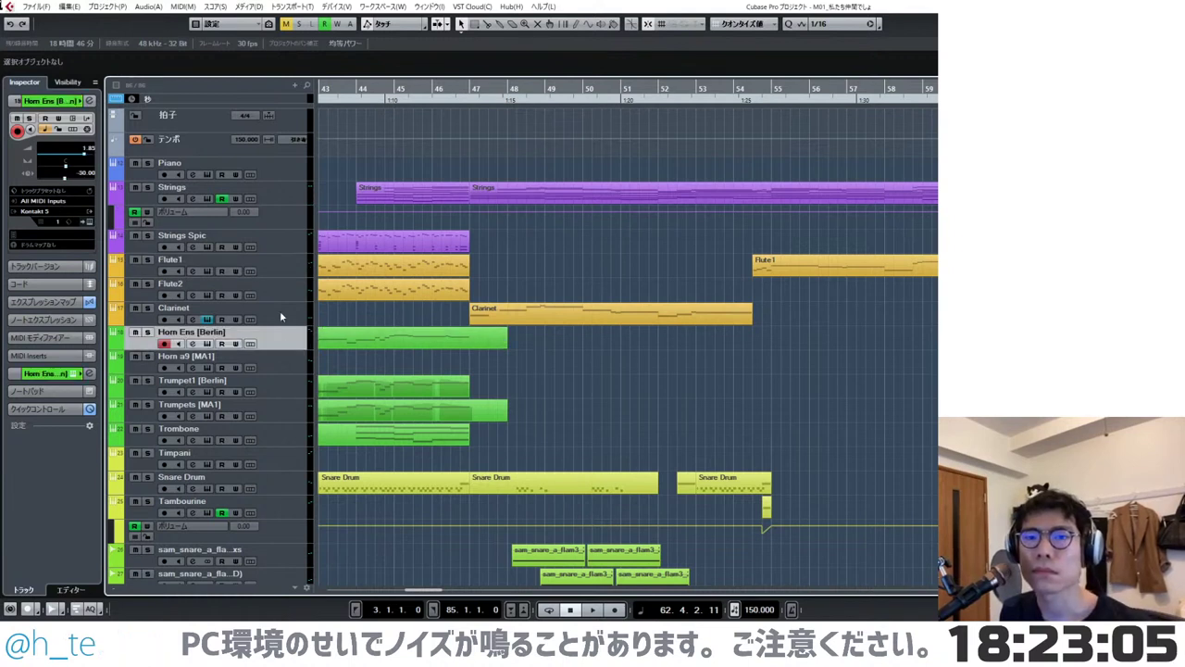
pyautogui.click(282, 317)
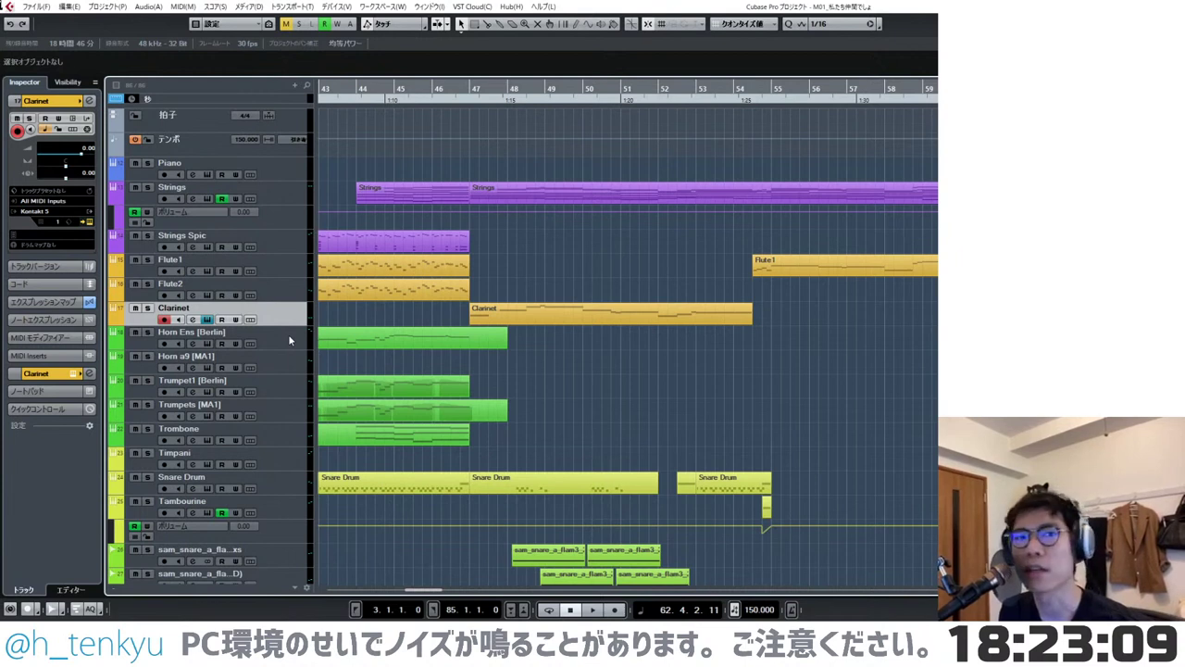
pyautogui.click(287, 338)
pyautogui.click(286, 321)
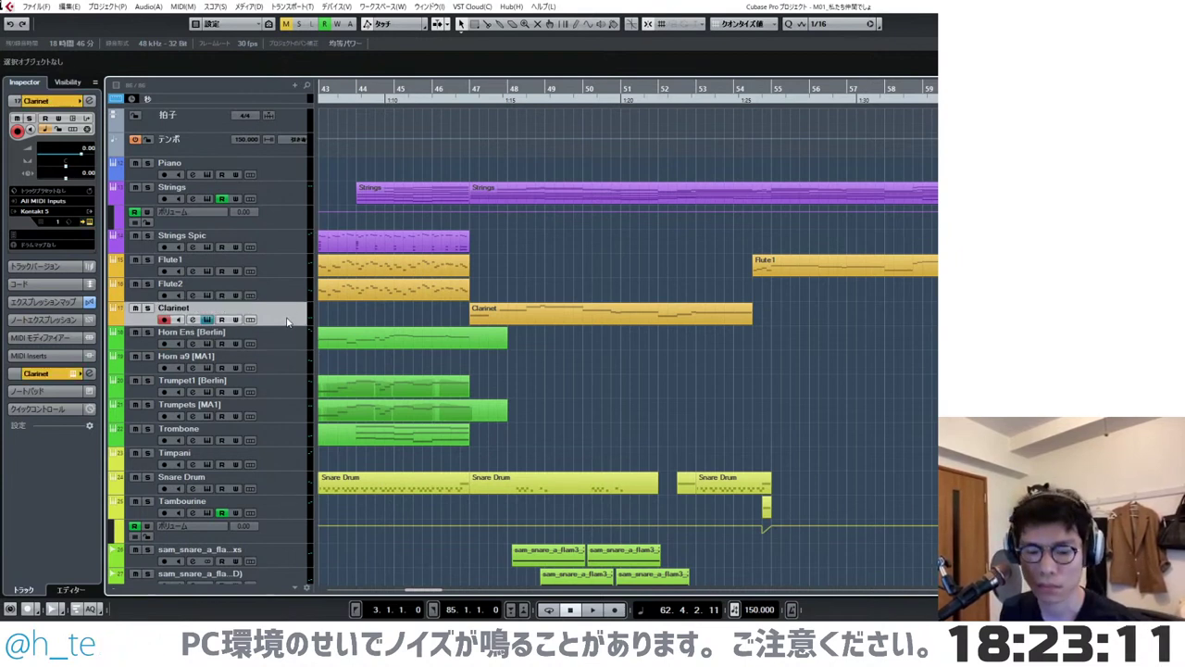
pyautogui.hotkey('ctrl', 's')
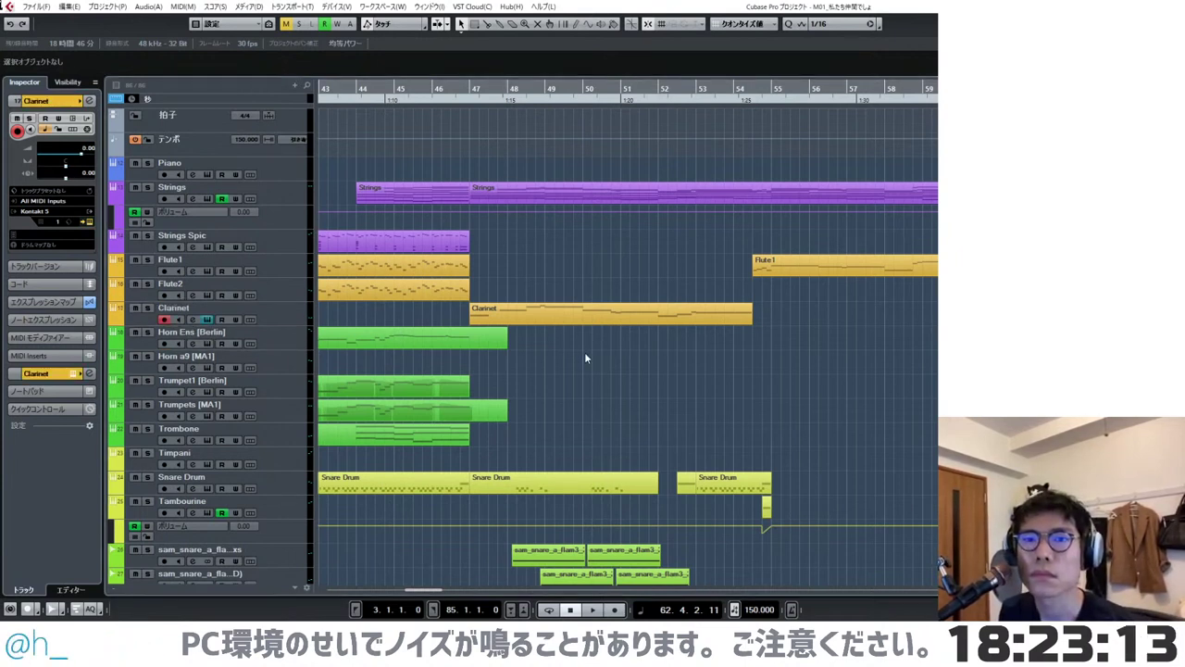
pyautogui.hotkey('ctrl', 'd')
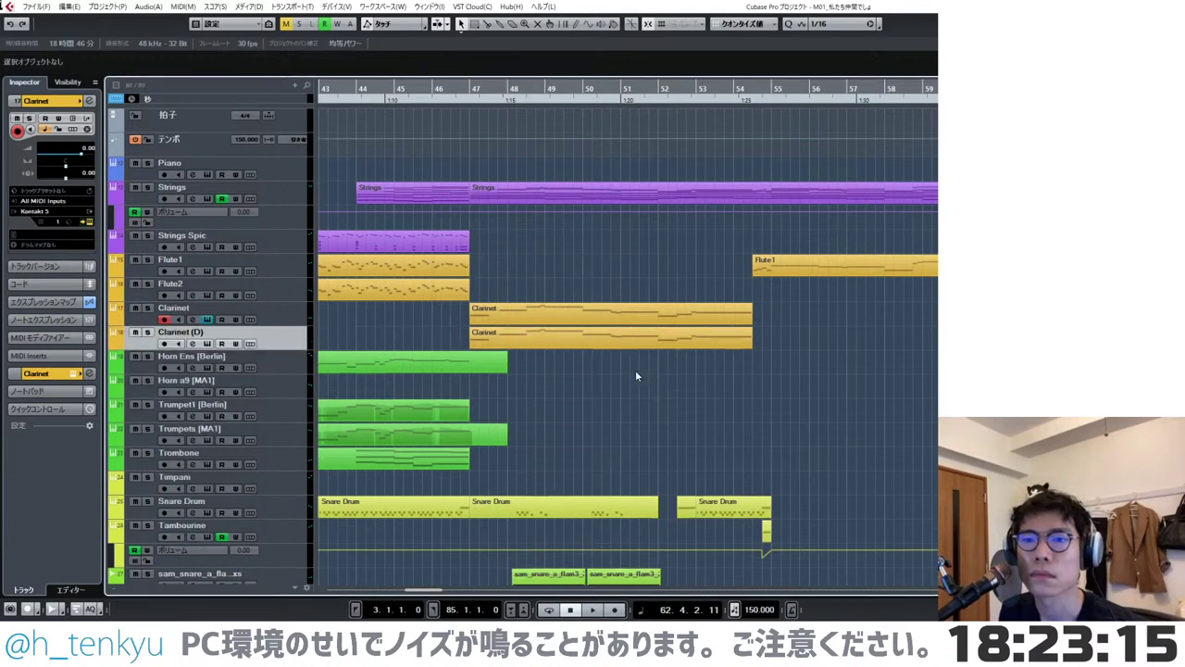
# - Rename the original clarinet track Clarinet1 and its duplicate Clarinet2
pyautogui.scroll(-2, 637, 374)
pyautogui.doubleClick(224, 309)
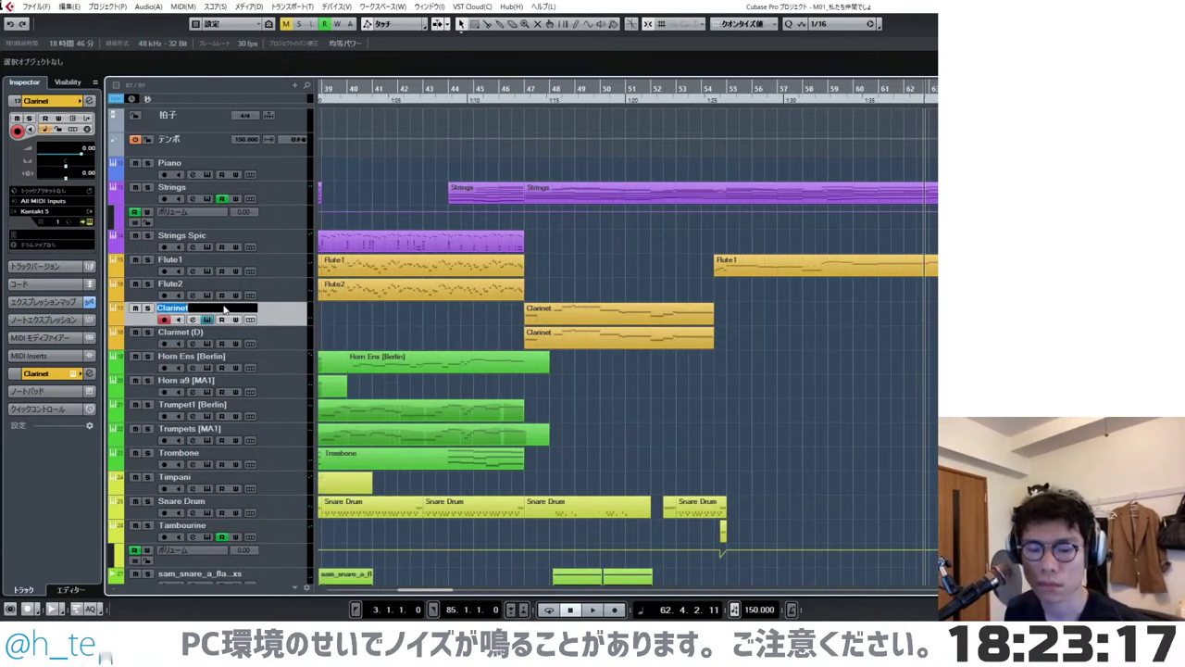
pyautogui.press('Right')
pyautogui.write('1')
pyautogui.press('Tab')
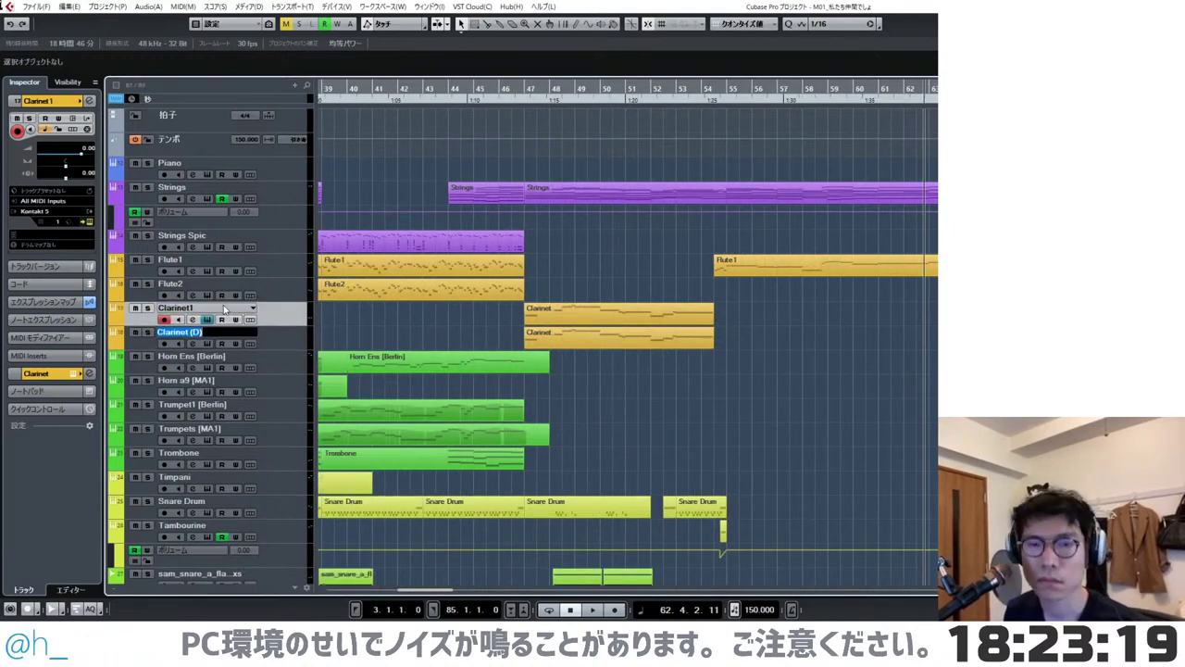
pyautogui.write('2')
pyautogui.press('Return')
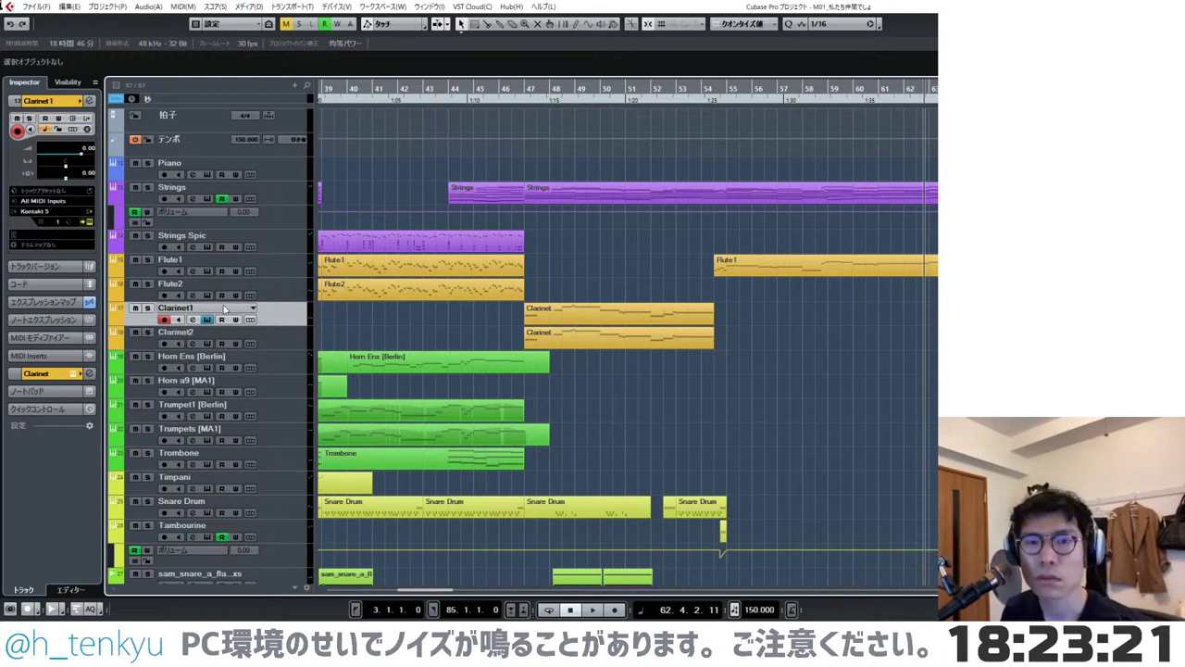
# - Draw short lead-in parts at bar 46 beat 4 on Clarinet1 and Clarinet2 and glue them to the existing clarinet parts
pyautogui.scroll(5, 519, 330)
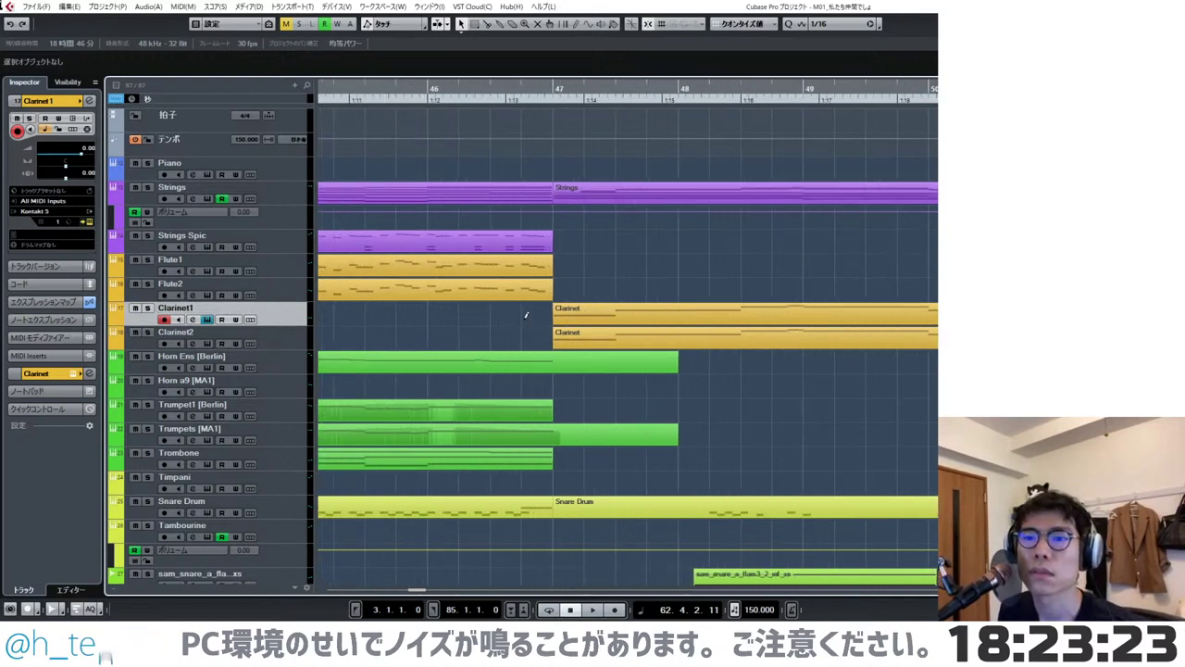
pyautogui.click(525, 340)
pyautogui.press('4')
pyautogui.click(526, 342)
pyautogui.click(526, 318)
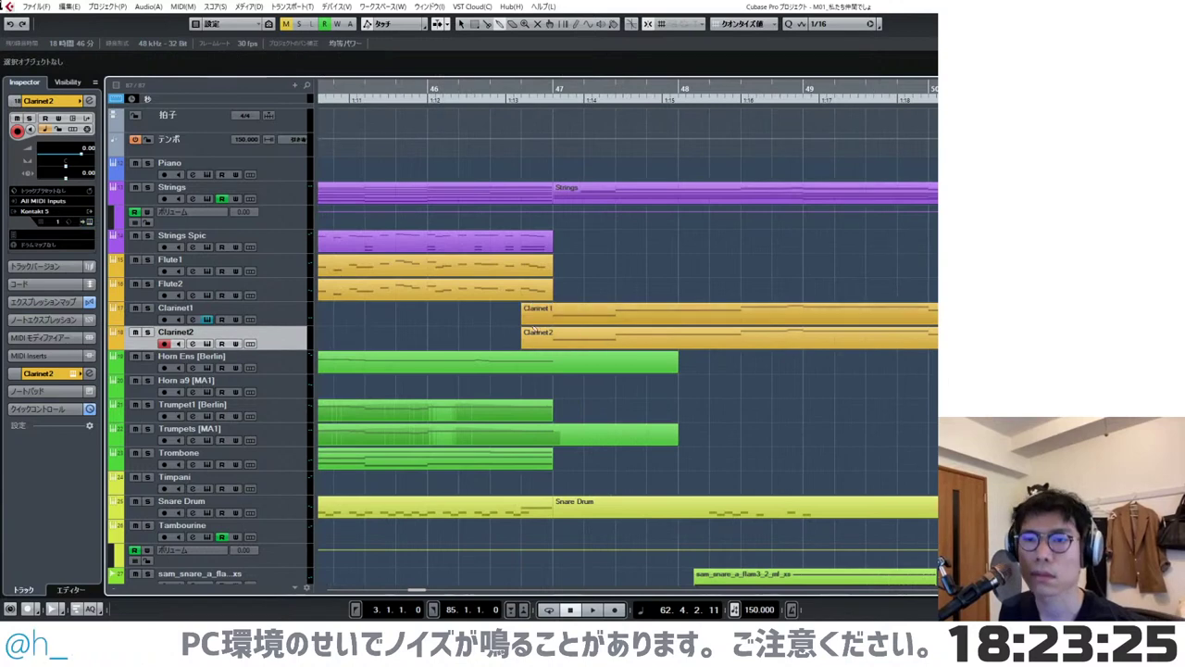
# - Split both clarinet parts at bar 47 and delete the lead-in pieces before it
pyautogui.scroll(-5, 534, 331)
pyautogui.scroll(5, 535, 334)
pyautogui.hotkey('ctrl', 'z')
pyautogui.hotkey('ctrl', 'z')
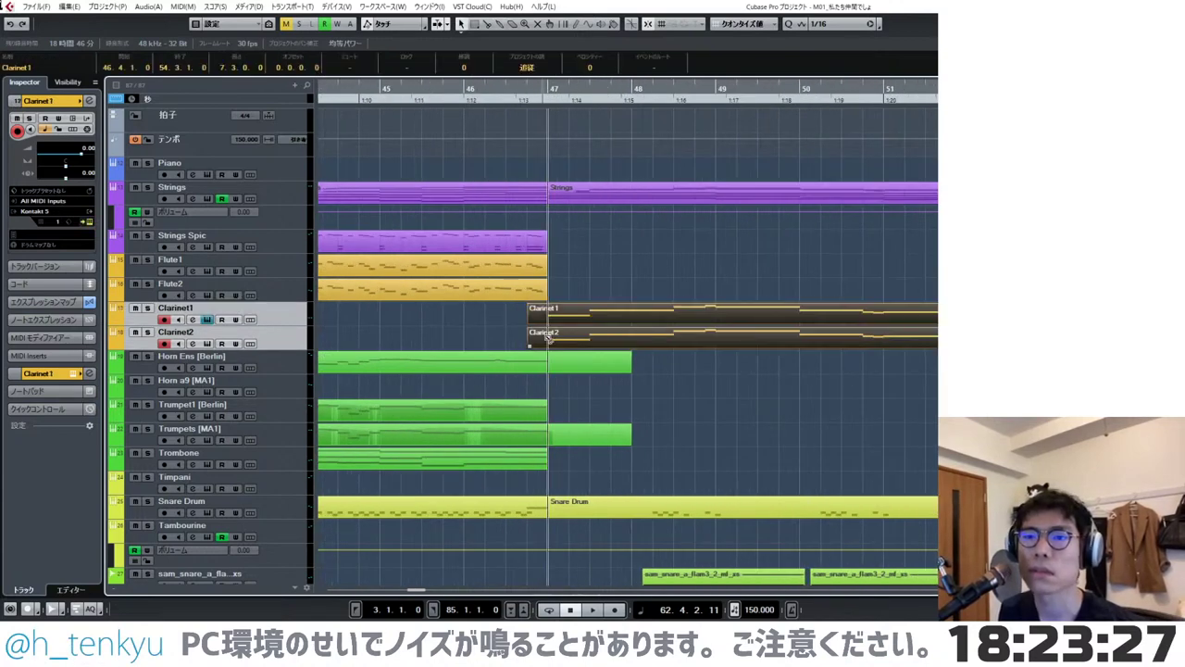
pyautogui.press('Delete')
pyautogui.click(590, 338)
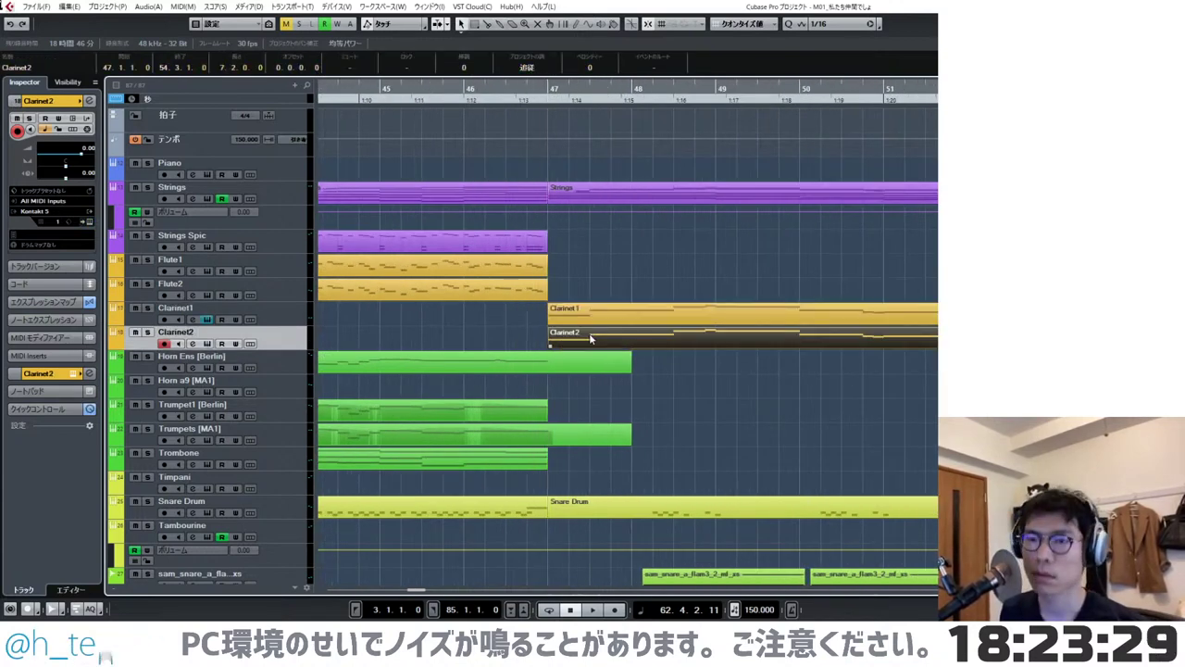
# - Remove the Solo Clarinet Multi from Clarinet1's Kontakt instrument, close it, and place the playhead just before bar 47
pyautogui.click(302, 320)
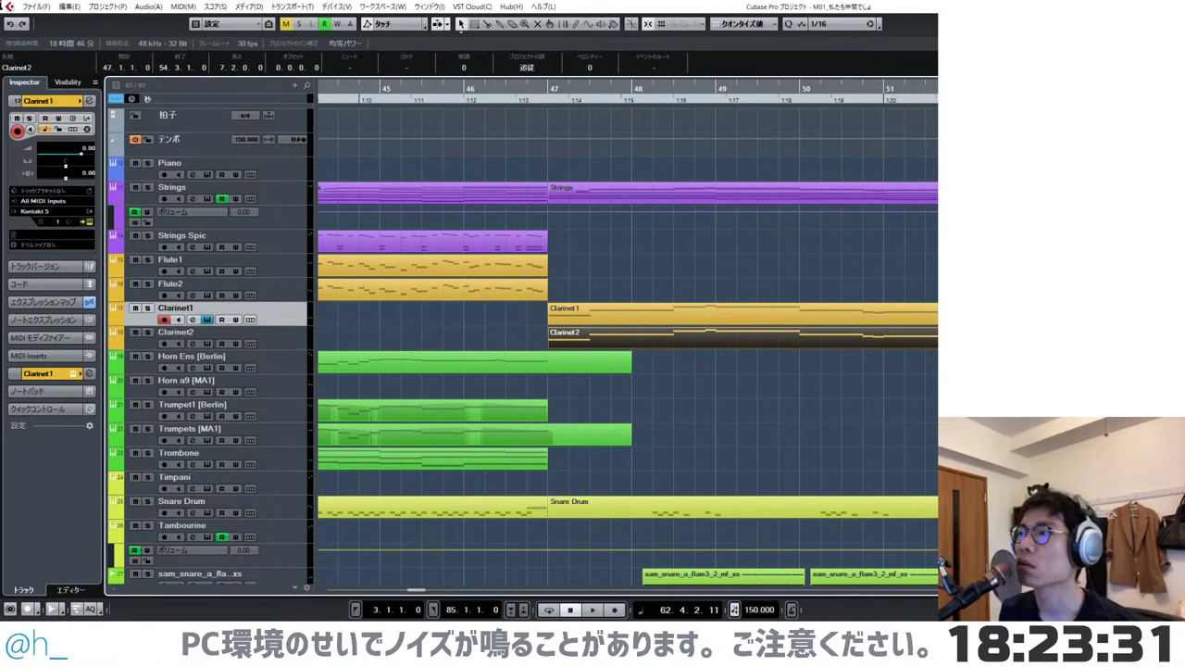
pyautogui.moveTo(1184, 74); pyautogui.dragTo(852, 51)
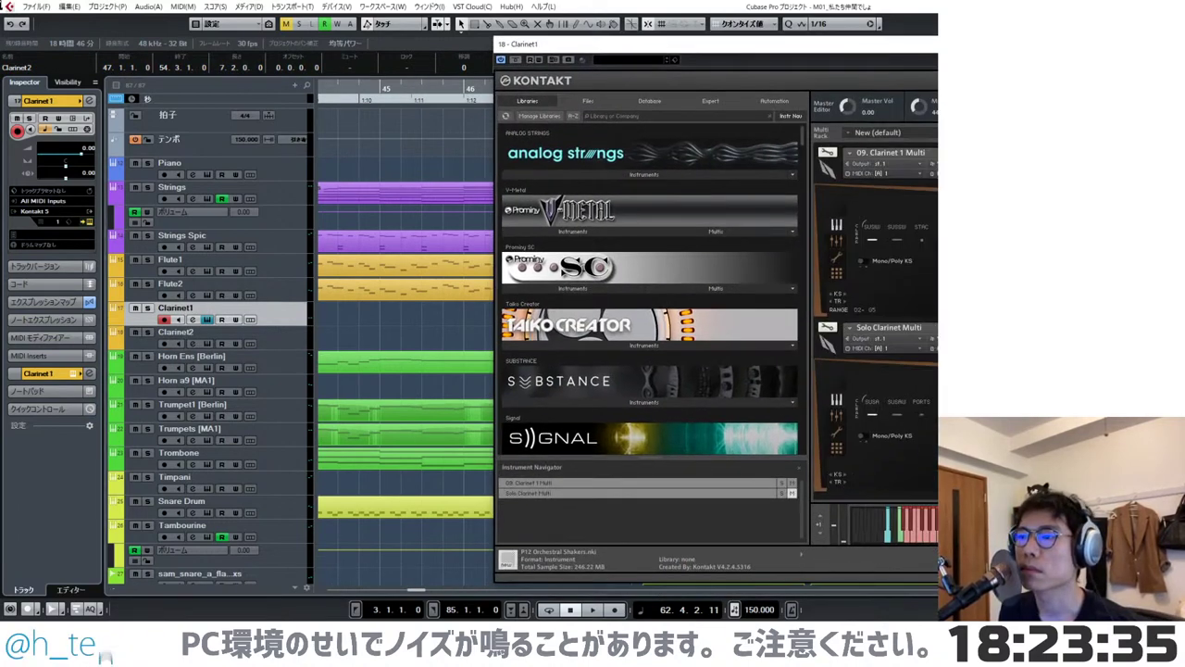
pyautogui.click(1168, 327)
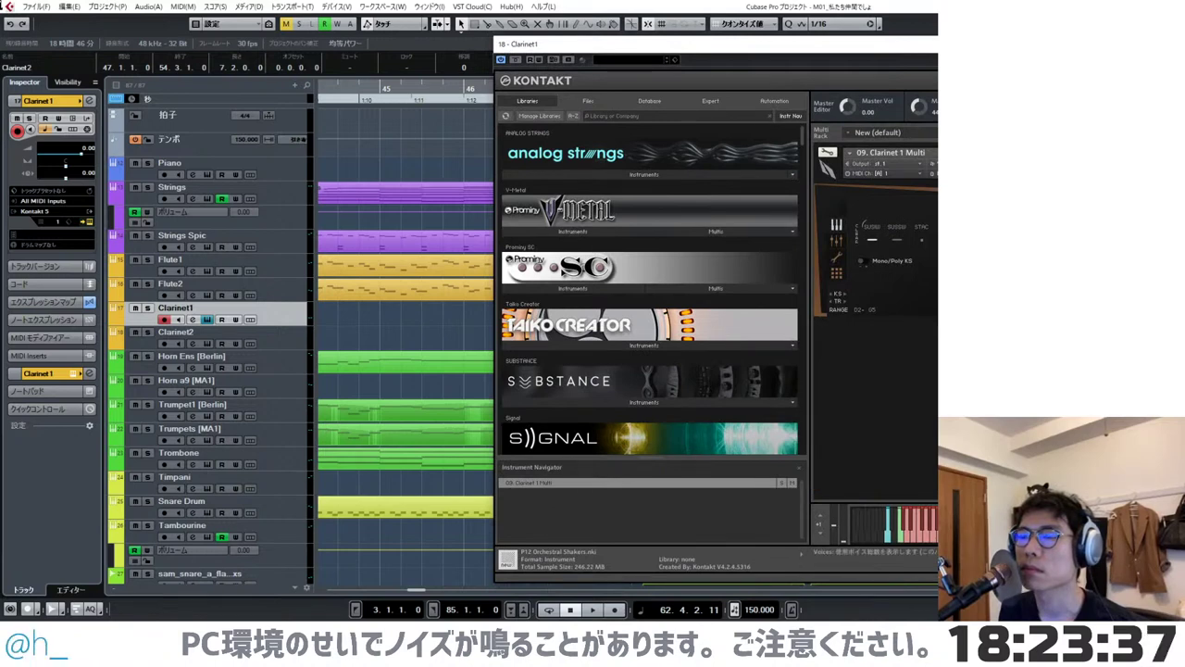
pyautogui.click(1173, 43)
pyautogui.click(549, 93)
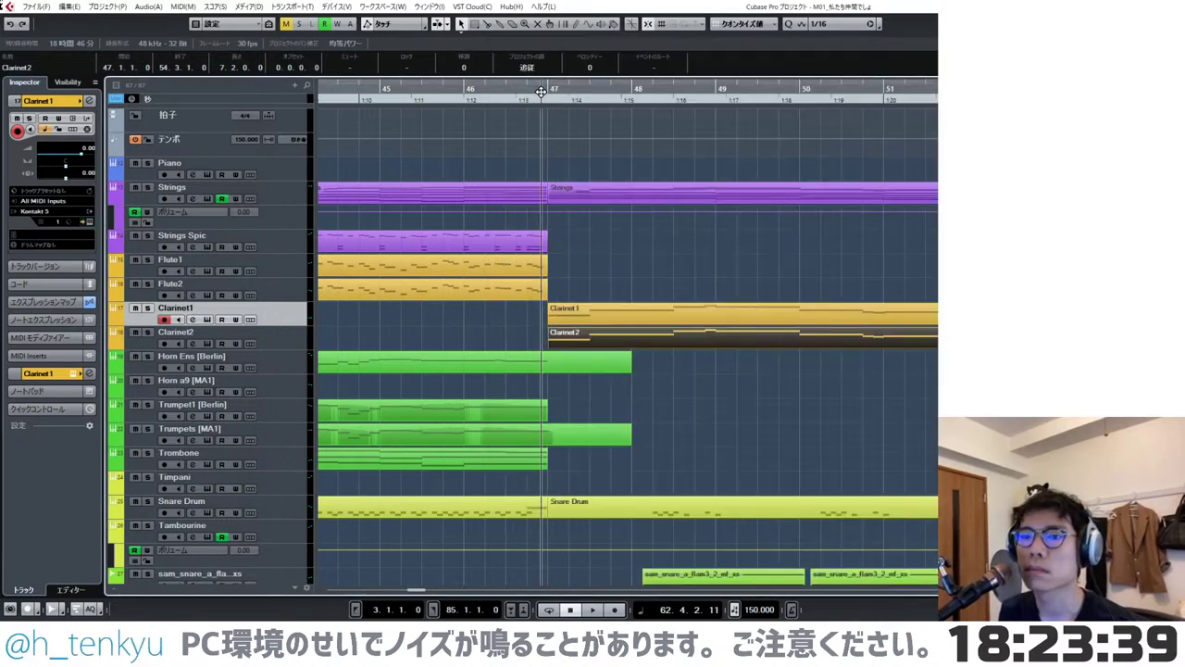
# - Open Clarinet2's Kontakt instrument and browse the Berlin Woodwinds library to its Multi Articulations folder
pyautogui.click(283, 339)
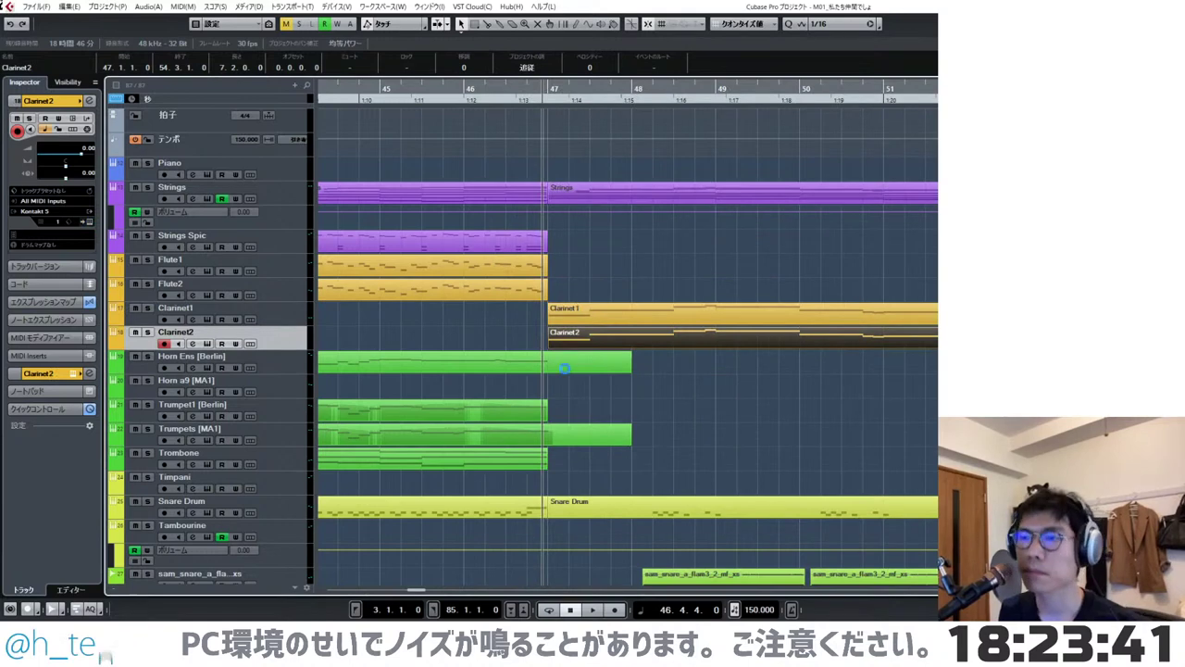
pyautogui.click(207, 343)
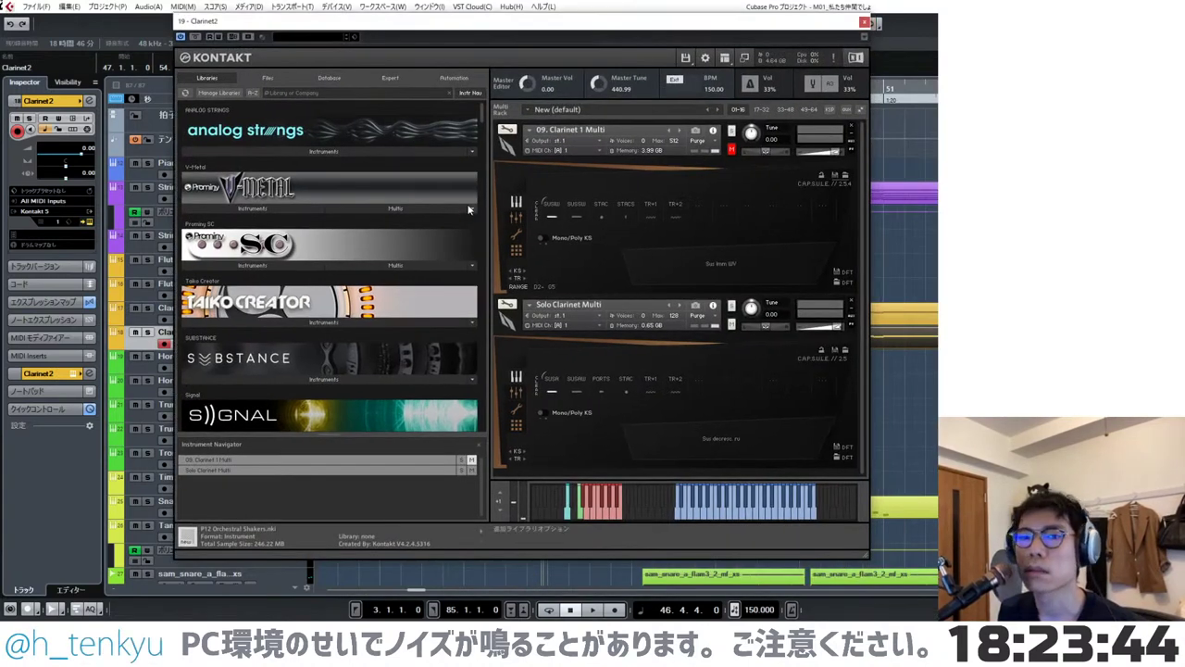
pyautogui.moveTo(485, 125); pyautogui.dragTo(476, 272)
pyautogui.click(294, 217)
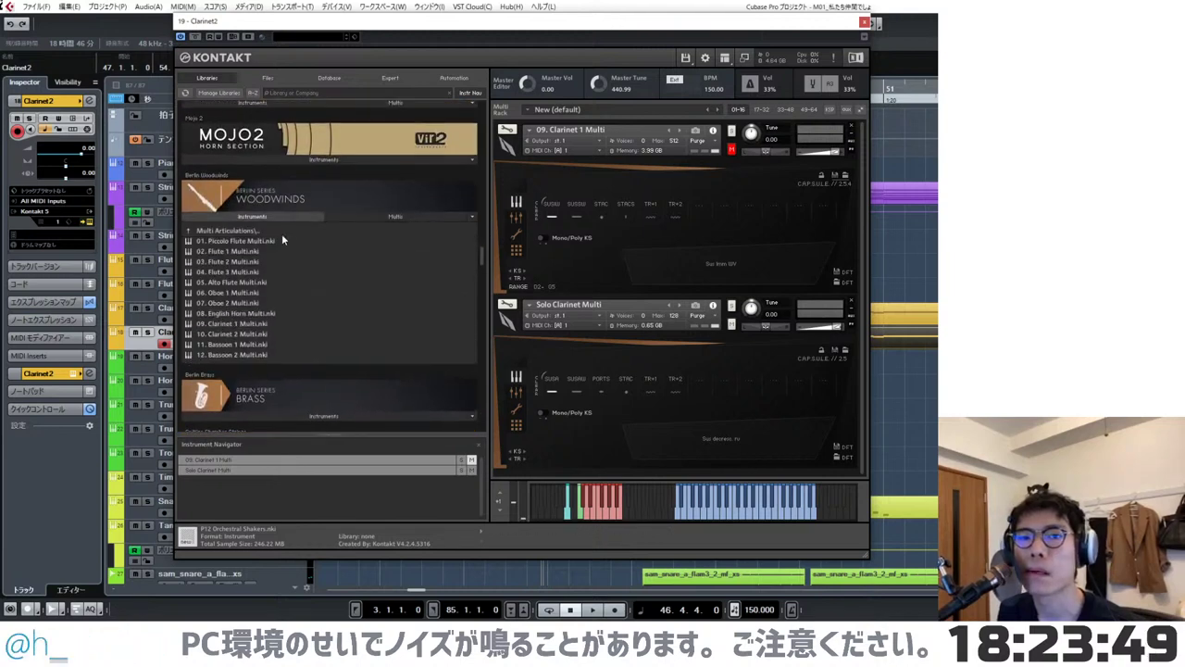
pyautogui.click(270, 231)
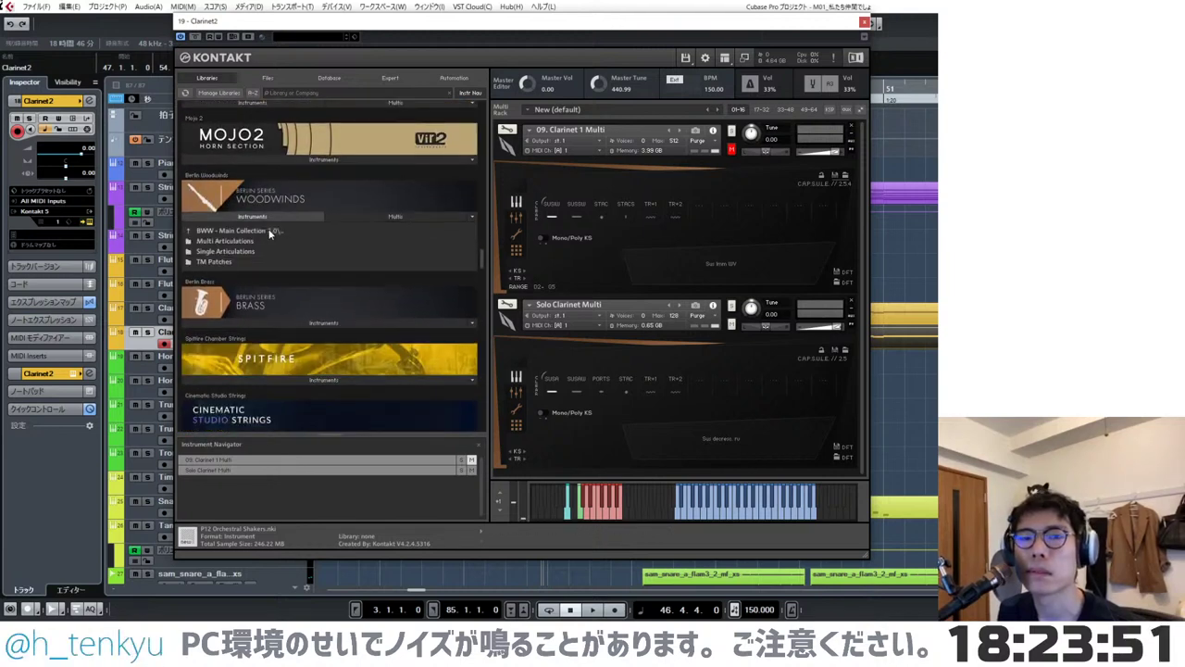
pyautogui.click(264, 241)
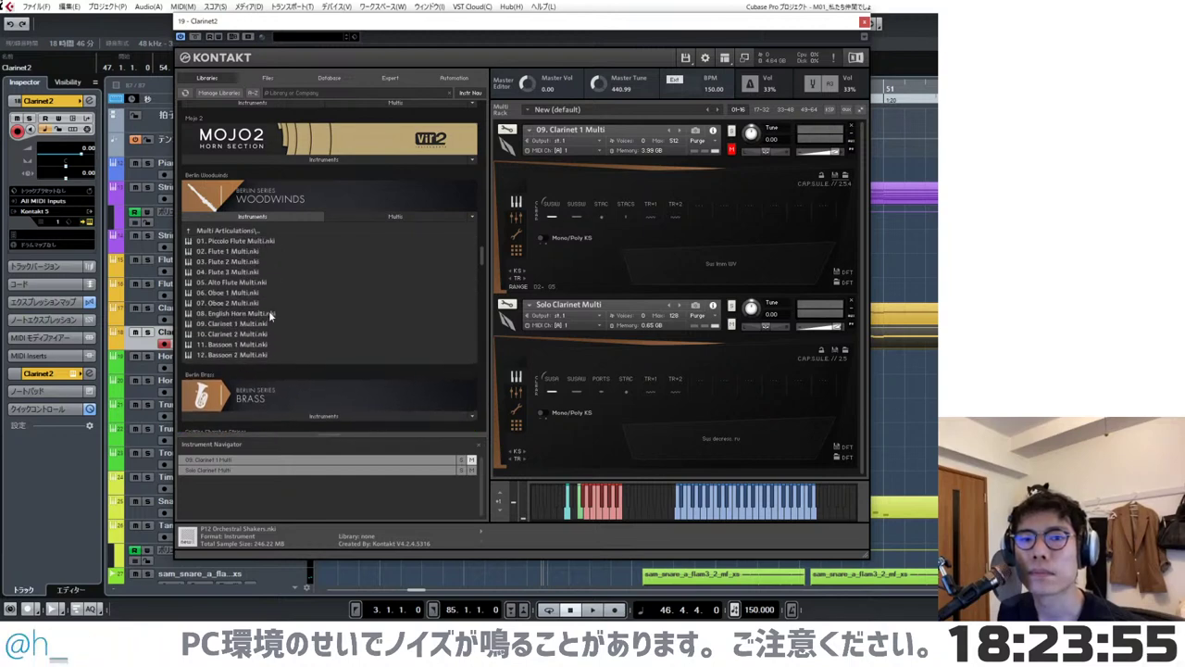
# - Replace Clarinet2's 09. Clarinet 1 Multi with 10. Clarinet 2 Multi, remove the Solo Clarinet Multi, and close Kontakt
pyautogui.click(255, 335)
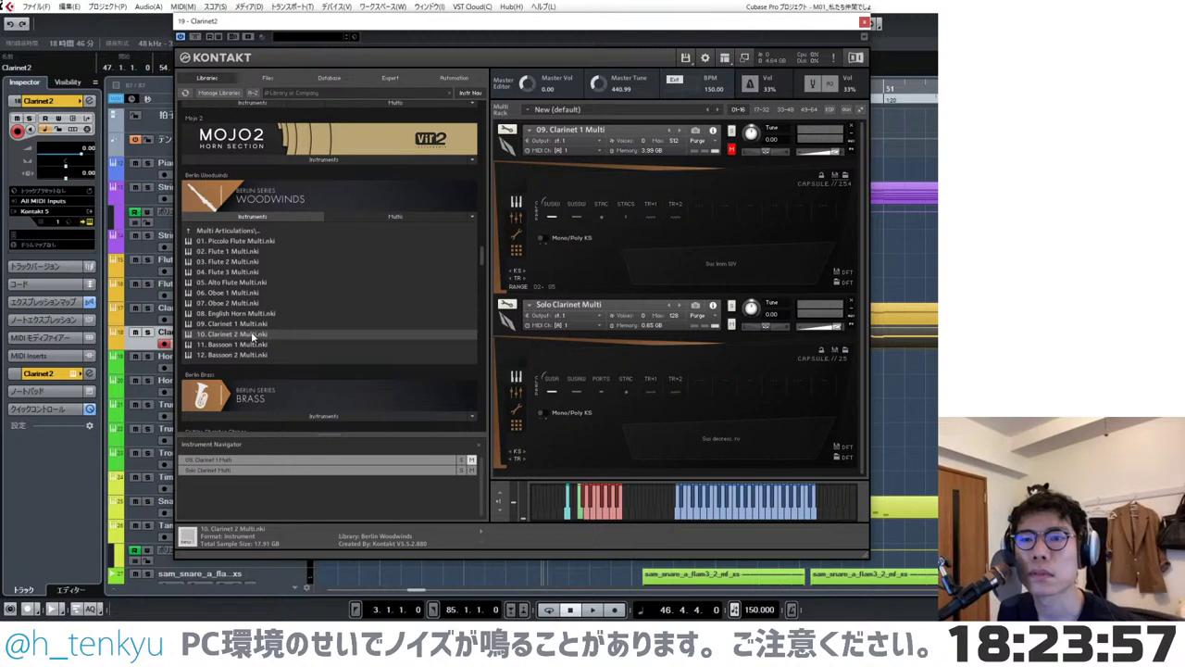
pyautogui.moveTo(253, 337); pyautogui.dragTo(518, 286)
pyautogui.moveTo(635, 180); pyautogui.dragTo(770, 329)
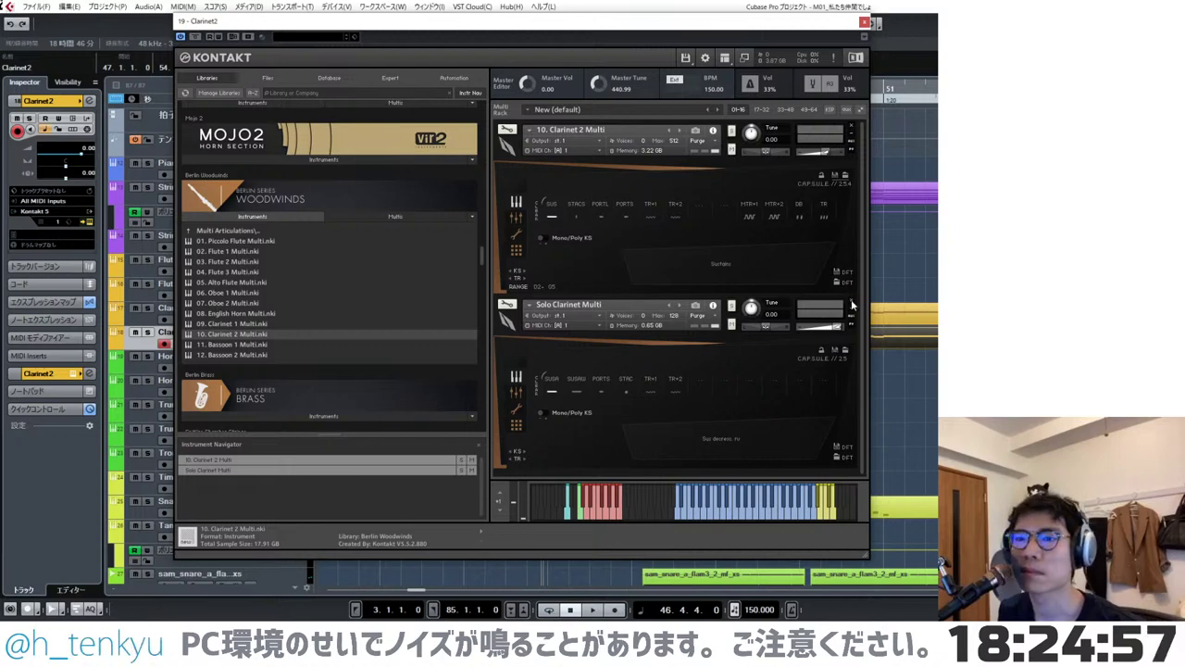
pyautogui.click(851, 305)
pyautogui.click(864, 21)
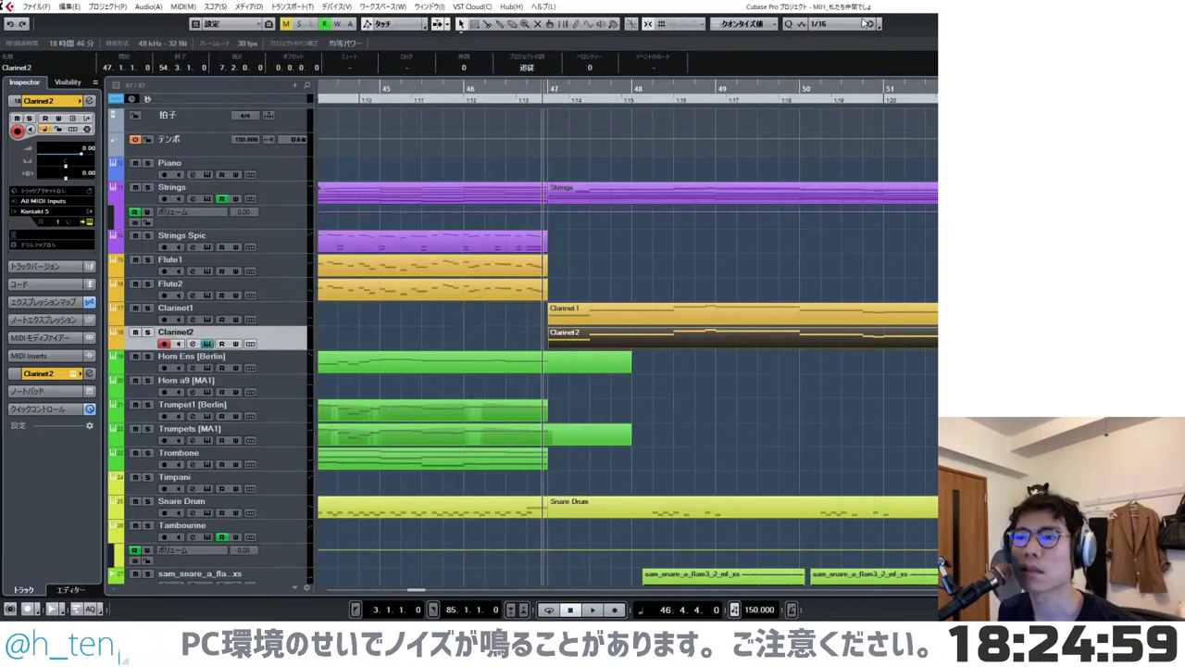
# - Open the Strings part starting at bar 47 in the Key Editor
pyautogui.scroll(-4, 786, 360)
pyautogui.click(778, 181)
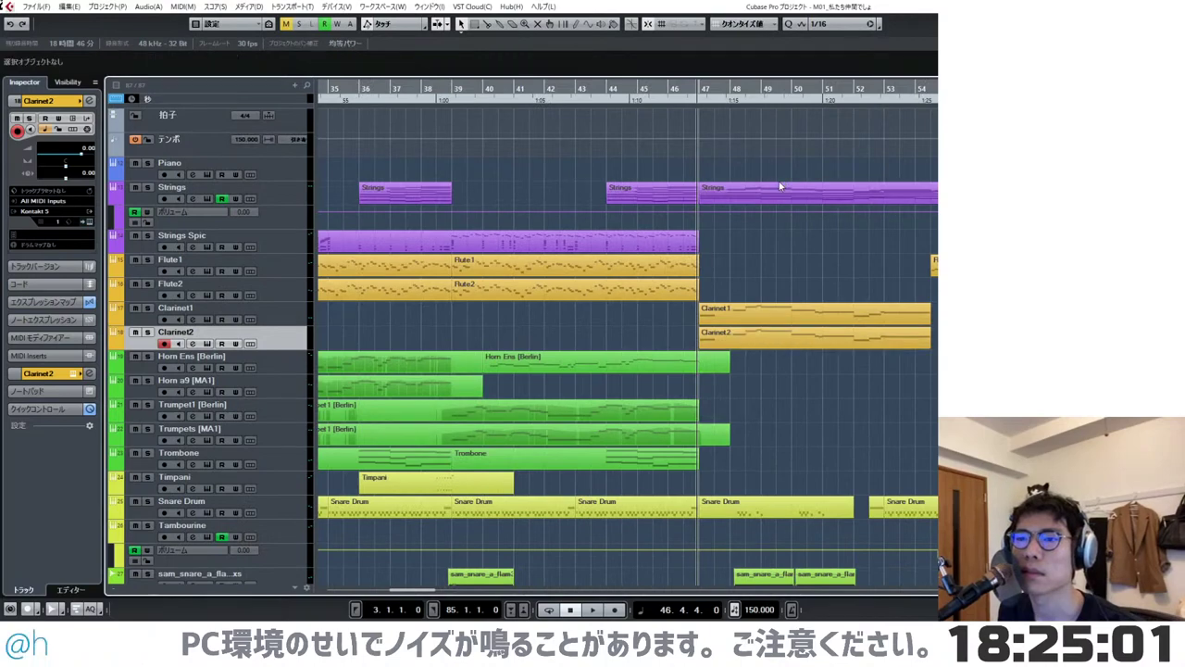
pyautogui.doubleClick(779, 183)
pyautogui.hotkey('ctrl', 'z')
pyautogui.click(771, 197)
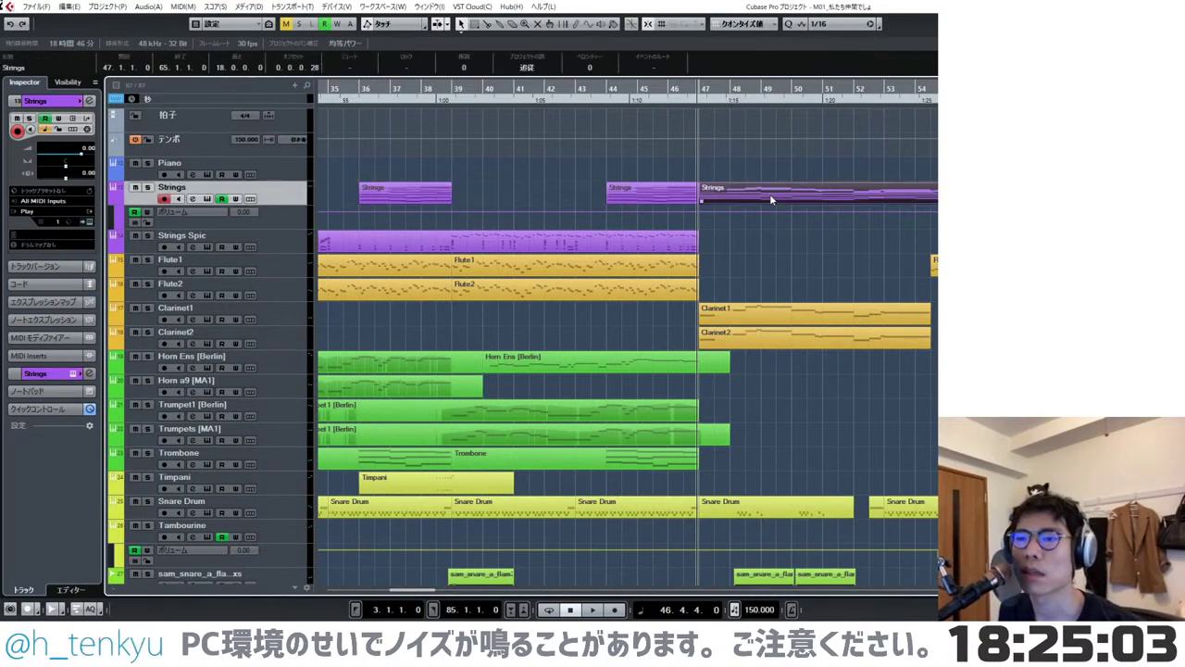
pyautogui.doubleClick(770, 196)
pyautogui.scroll(-3, 595, 225)
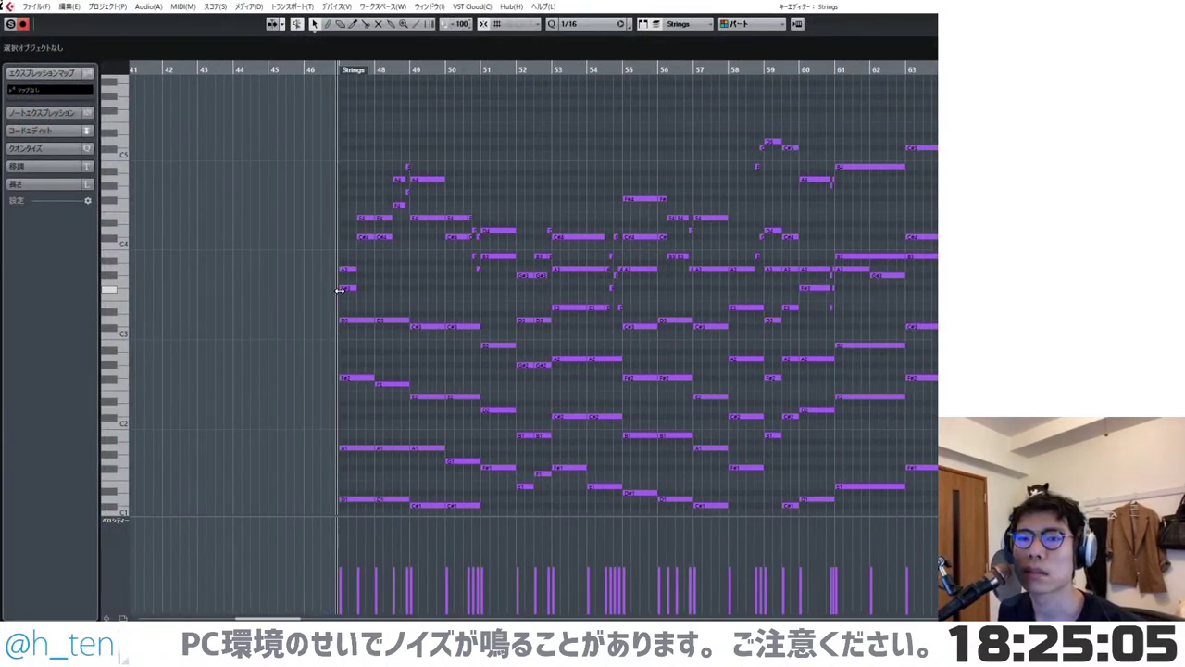
pyautogui.scroll(4, 343, 287)
# - Try the Strings' second-voice note at the start of bar 48 on C4, play it, and restore it to C#4
pyautogui.click(350, 289)
pyautogui.moveTo(398, 231); pyautogui.dragTo(432, 245)
pyautogui.moveTo(472, 187); pyautogui.dragTo(519, 234)
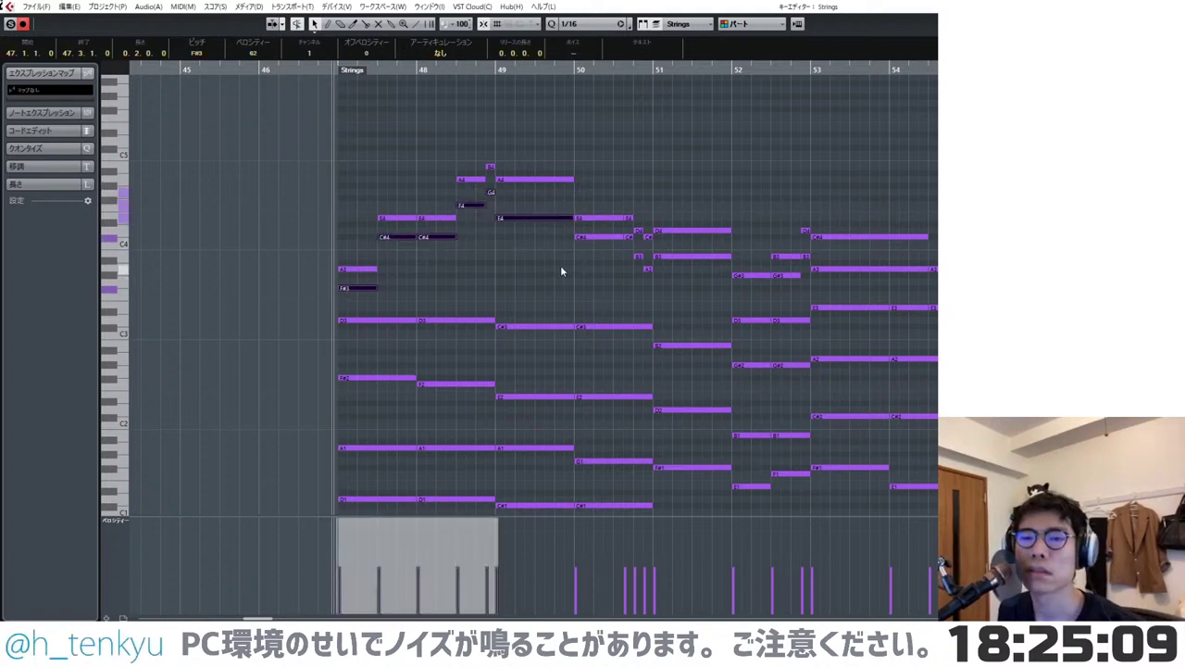
pyautogui.click(443, 237)
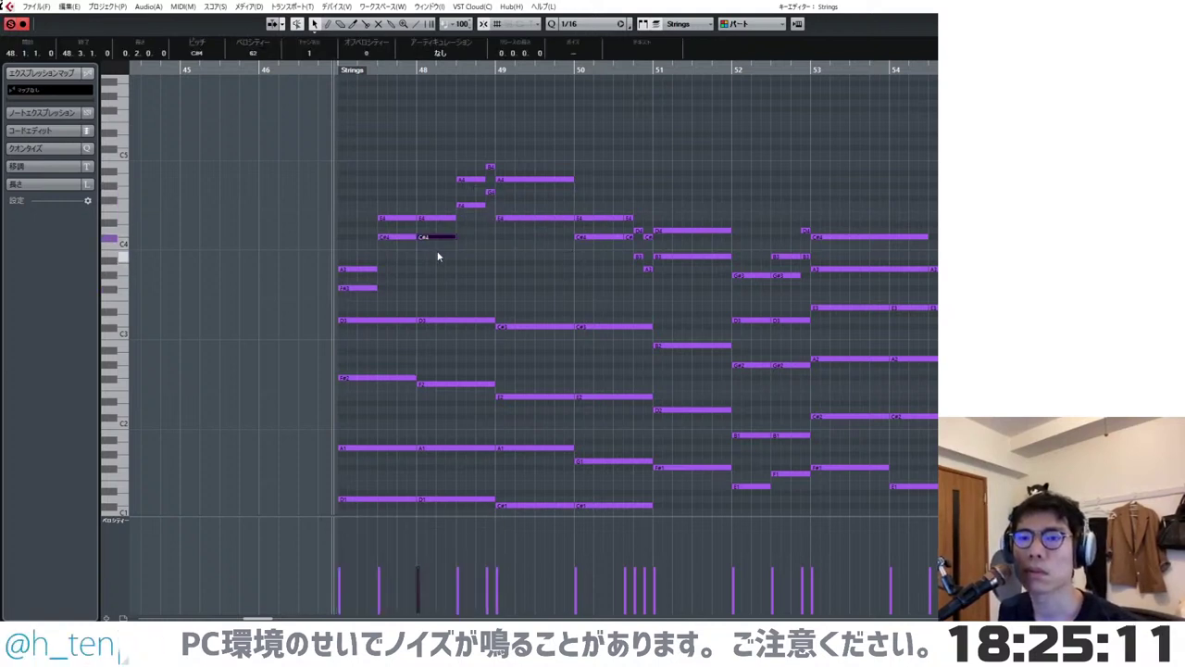
pyautogui.press('Down')
pyautogui.press('space')
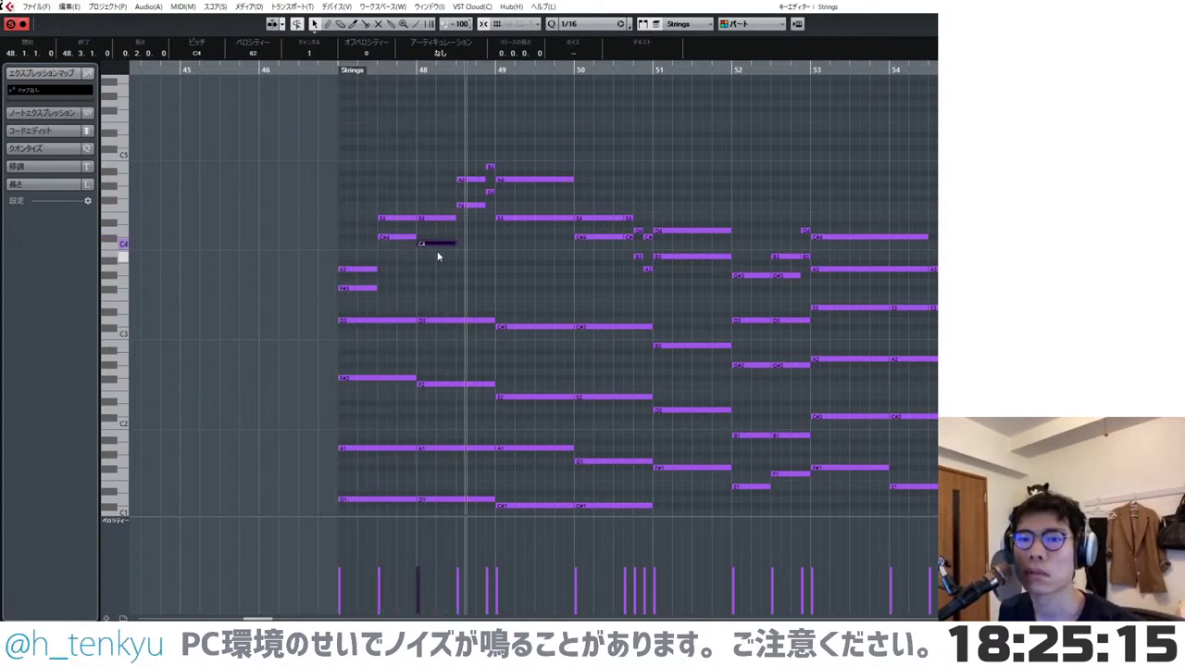
pyautogui.press('Up')
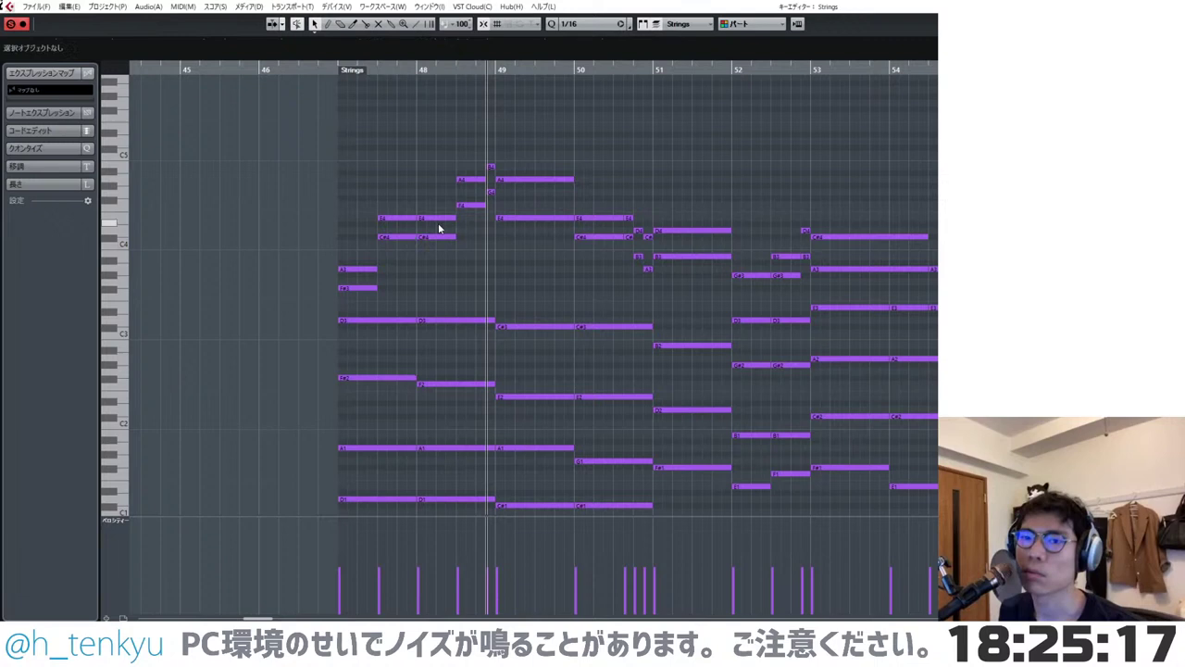
# - Select and copy the Strings' second-voice notes just below the top melody from bar 47 through bar 53
pyautogui.click(358, 288)
pyautogui.keyDown('shift'); pyautogui.click(410, 238); pyautogui.keyUp('shift')
pyautogui.keyDown('shift'); pyautogui.click(444, 238); pyautogui.keyUp('shift')
pyautogui.moveTo(481, 203); pyautogui.dragTo(508, 222)
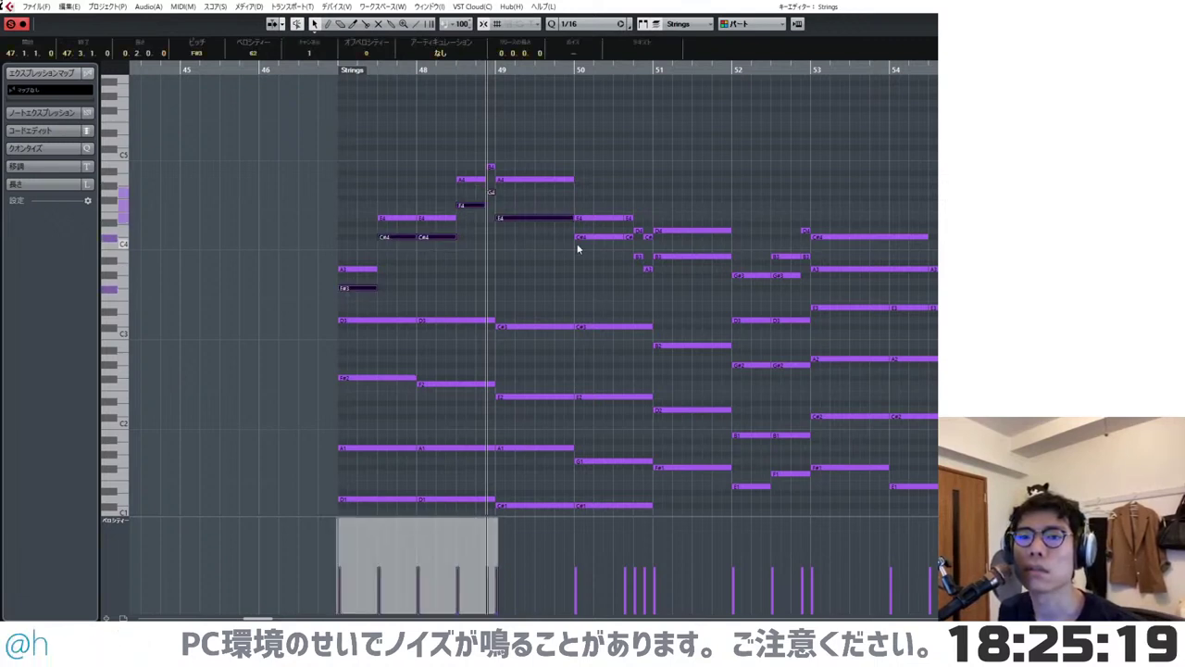
pyautogui.keyDown('shift'); pyautogui.click(595, 238); pyautogui.keyUp('shift')
pyautogui.keyDown('shift'); pyautogui.click(629, 237); pyautogui.keyUp('shift')
pyautogui.moveTo(633, 255); pyautogui.dragTo(692, 293)
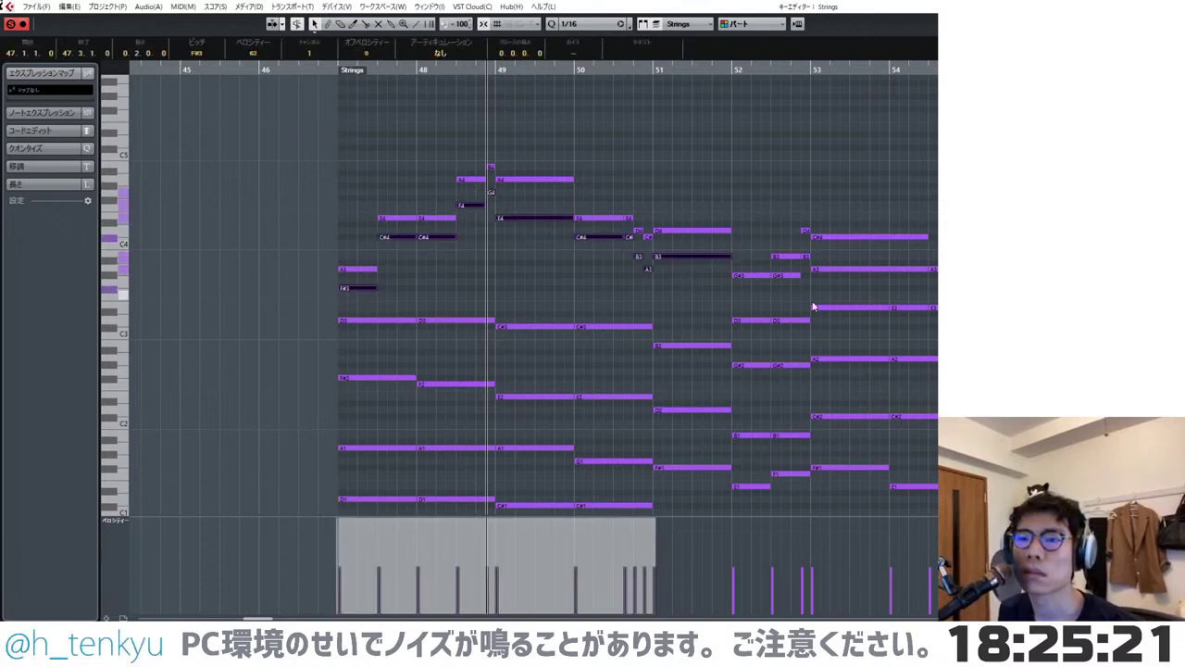
pyautogui.hscroll(3, 753, 308)
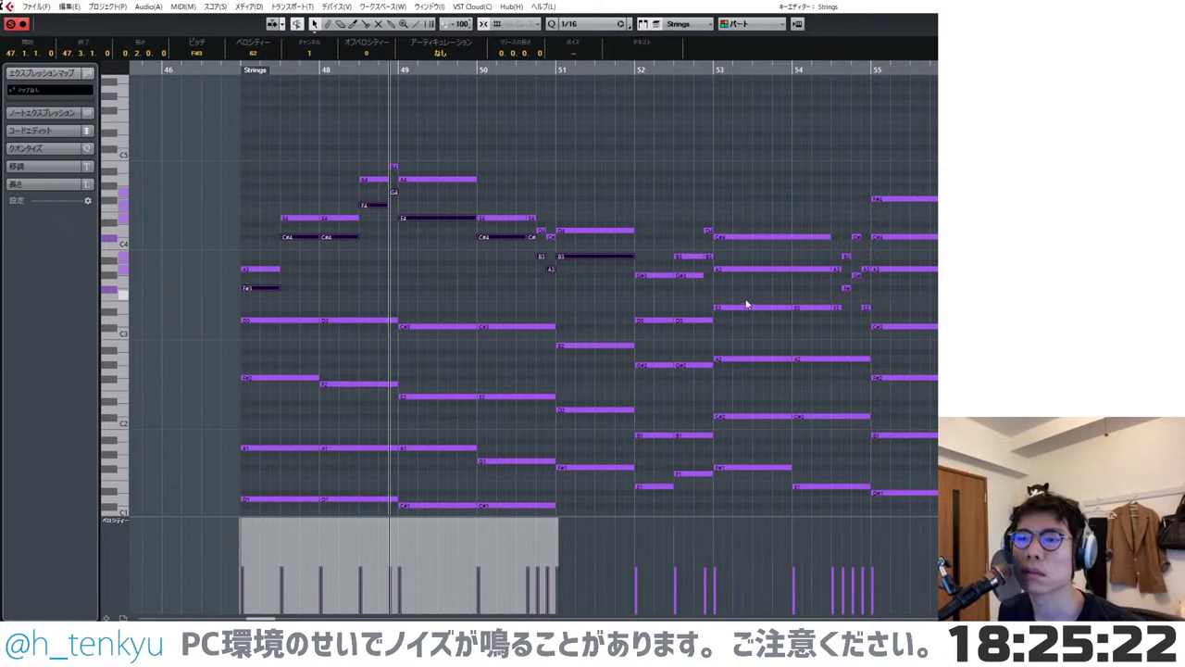
pyautogui.keyDown('shift'); pyautogui.click(697, 276); pyautogui.keyUp('shift')
pyautogui.moveTo(711, 248); pyautogui.dragTo(730, 287)
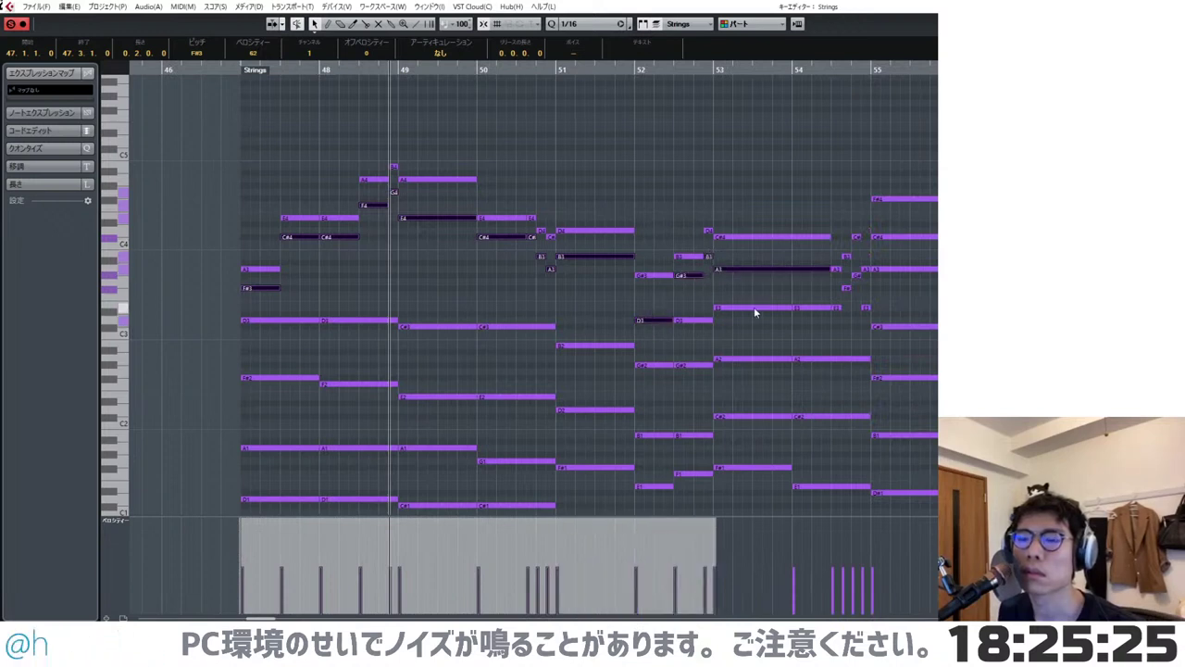
pyautogui.hscroll(6, 741, 310)
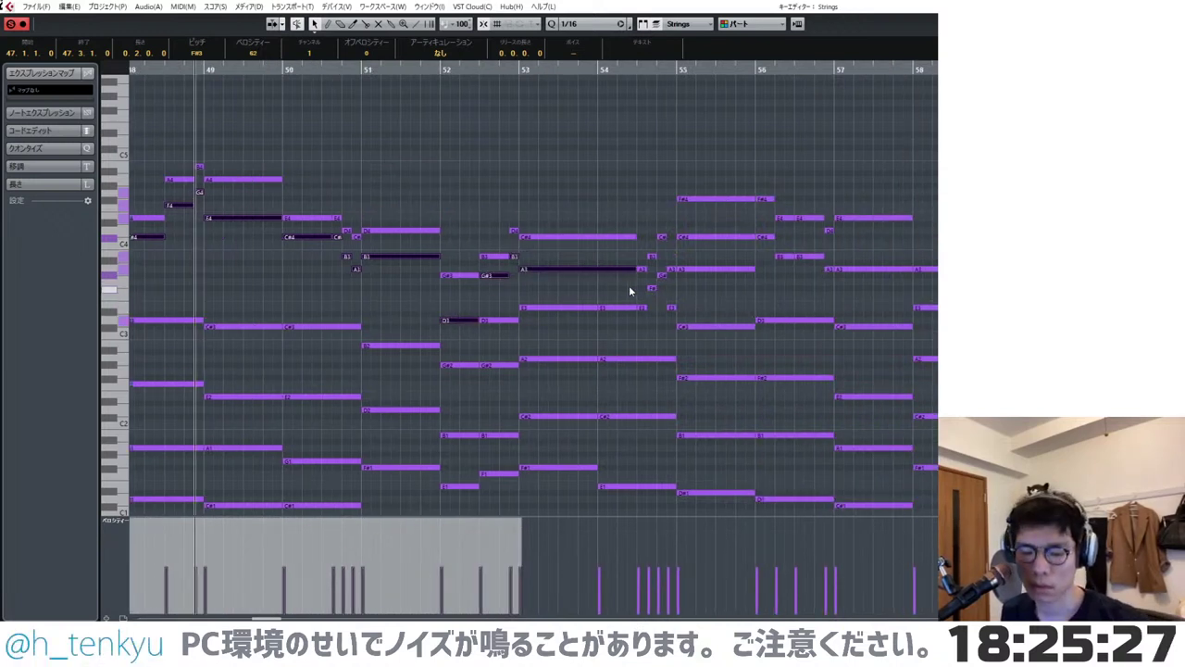
# - Place the playhead at bar 47 and replace all notes in the Clarinet2 part with the copied Strings second voice
pyautogui.press('l')
pyautogui.press('Return')
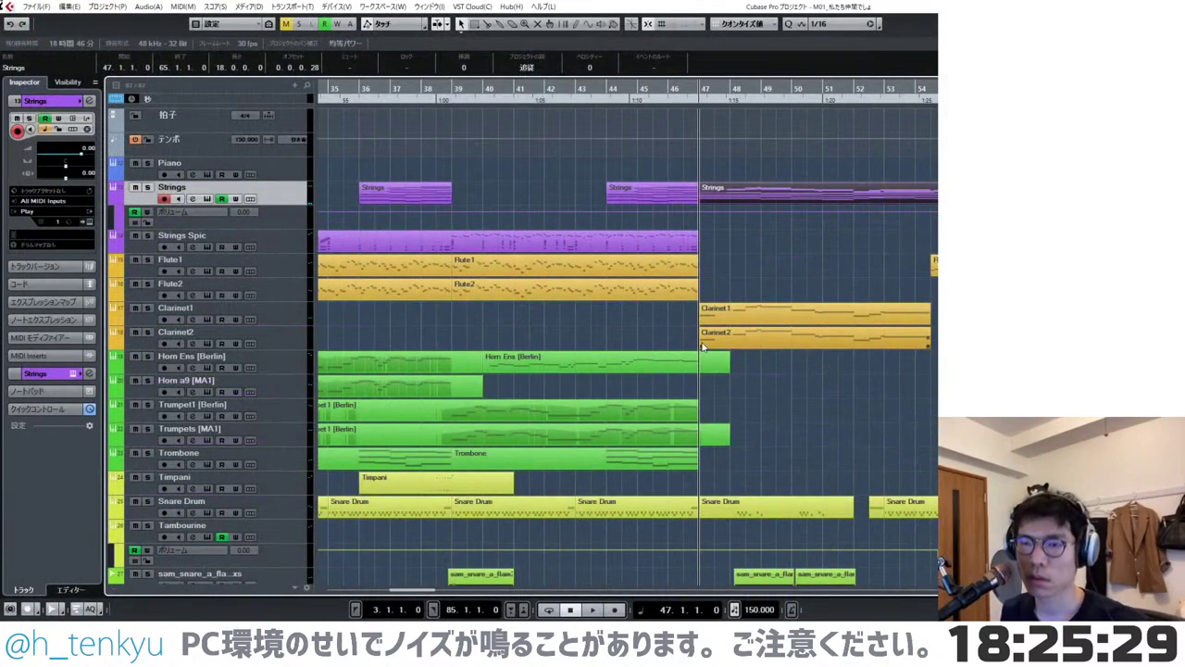
pyautogui.doubleClick(774, 347)
pyautogui.moveTo(239, 188); pyautogui.dragTo(658, 389)
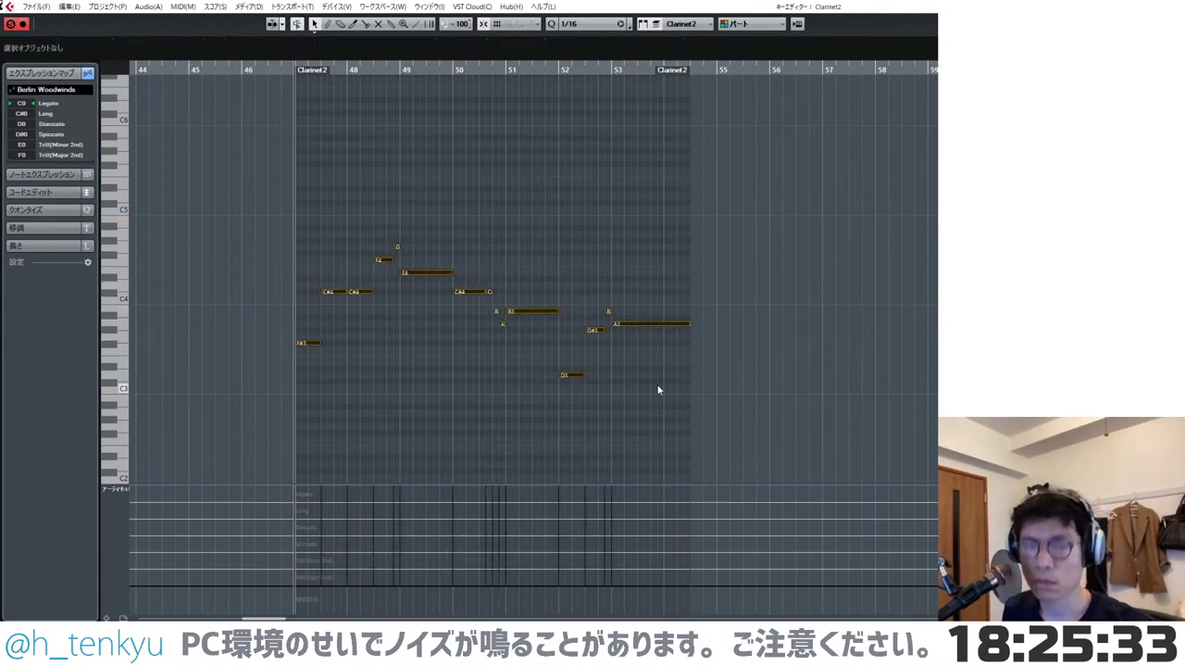
pyautogui.hotkey('ctrl', 'e')
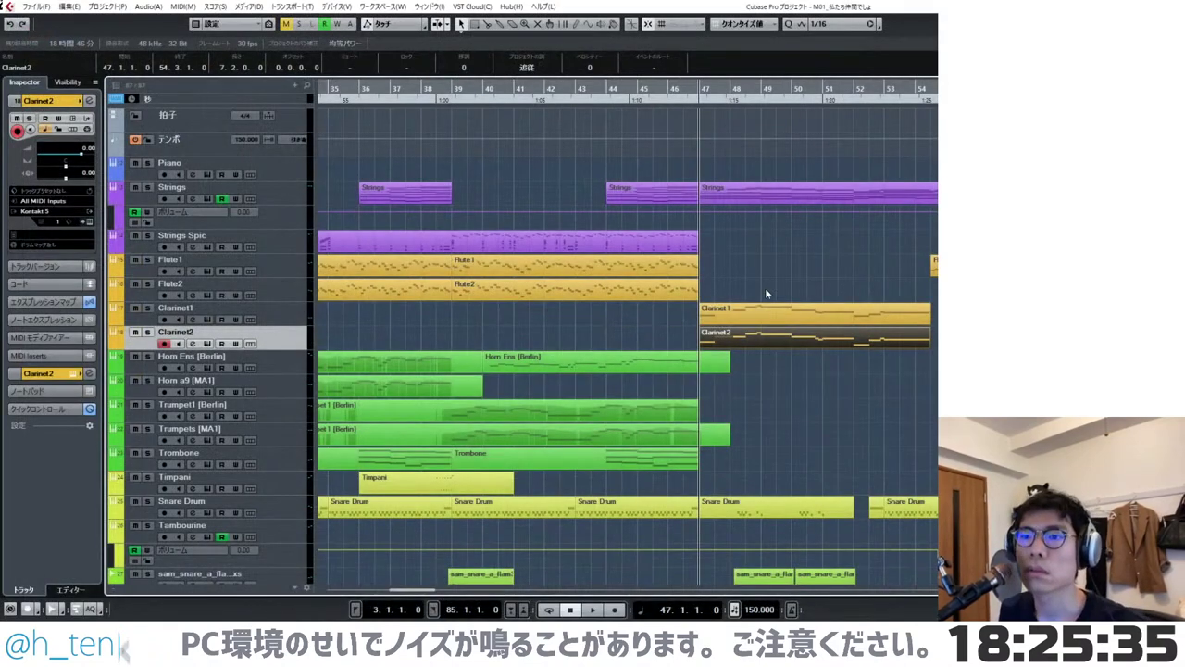
# - Open the Clarinet1 and Clarinet2 parts together in the Key Editor and play their two-voice line from bar 47
pyautogui.moveTo(714, 331); pyautogui.dragTo(759, 337)
pyautogui.press('Return')
pyautogui.press('space')
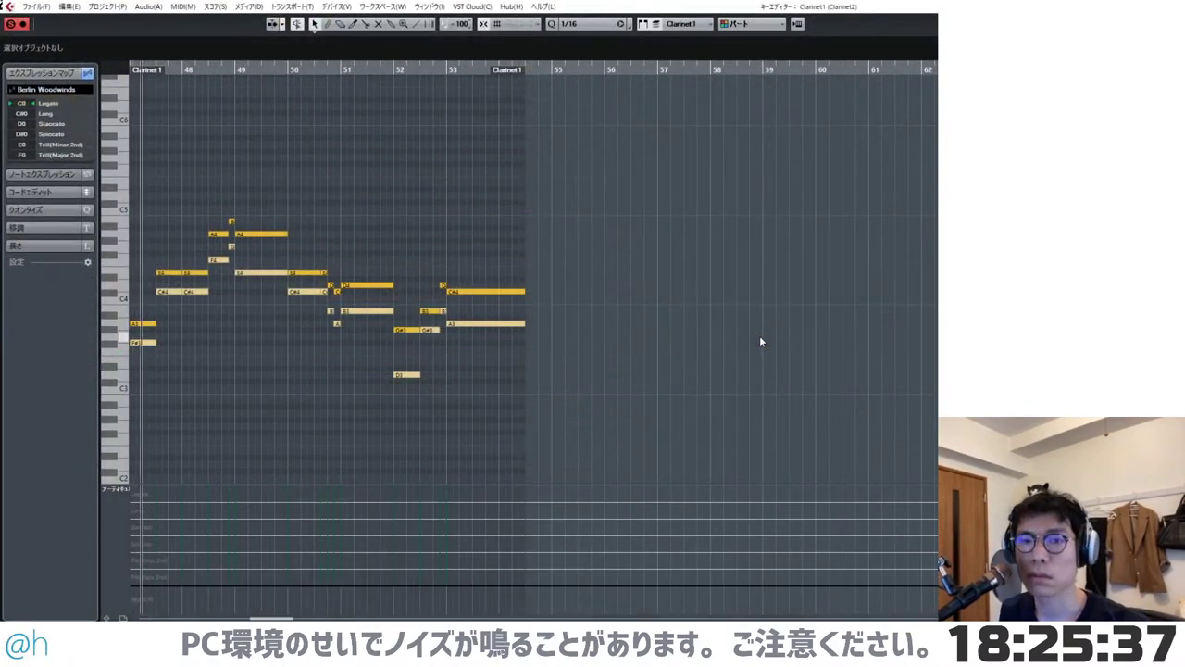
pyautogui.press('space')
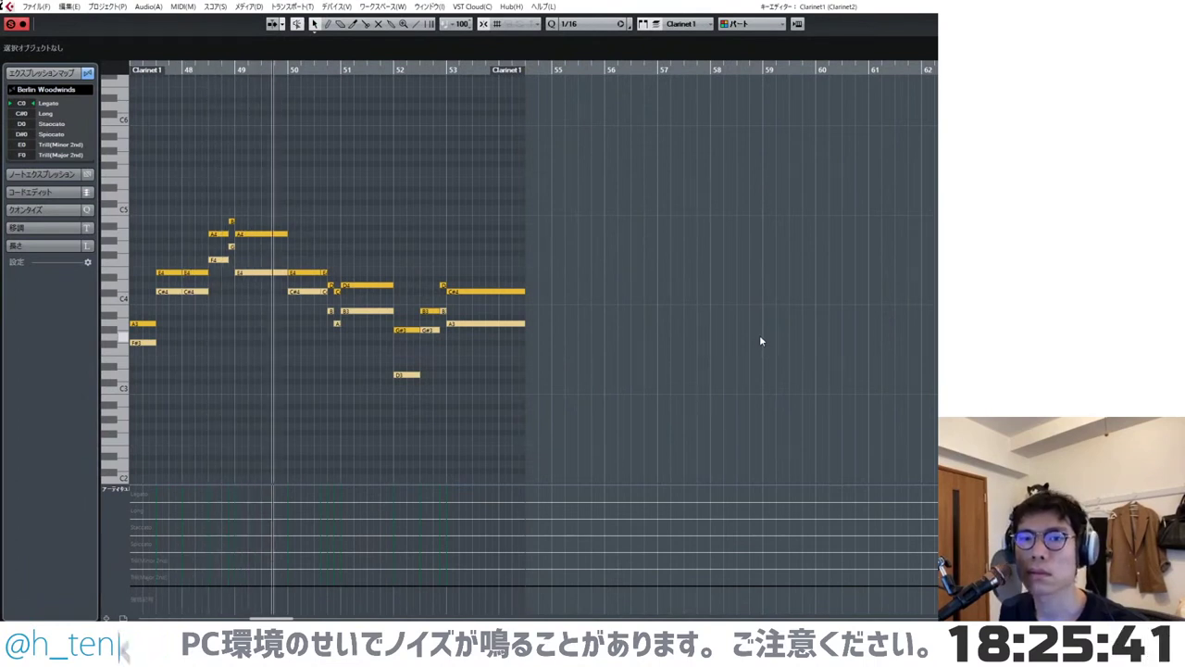
pyautogui.hscroll(-3, 760, 341)
pyautogui.hscroll(-2, 692, 297)
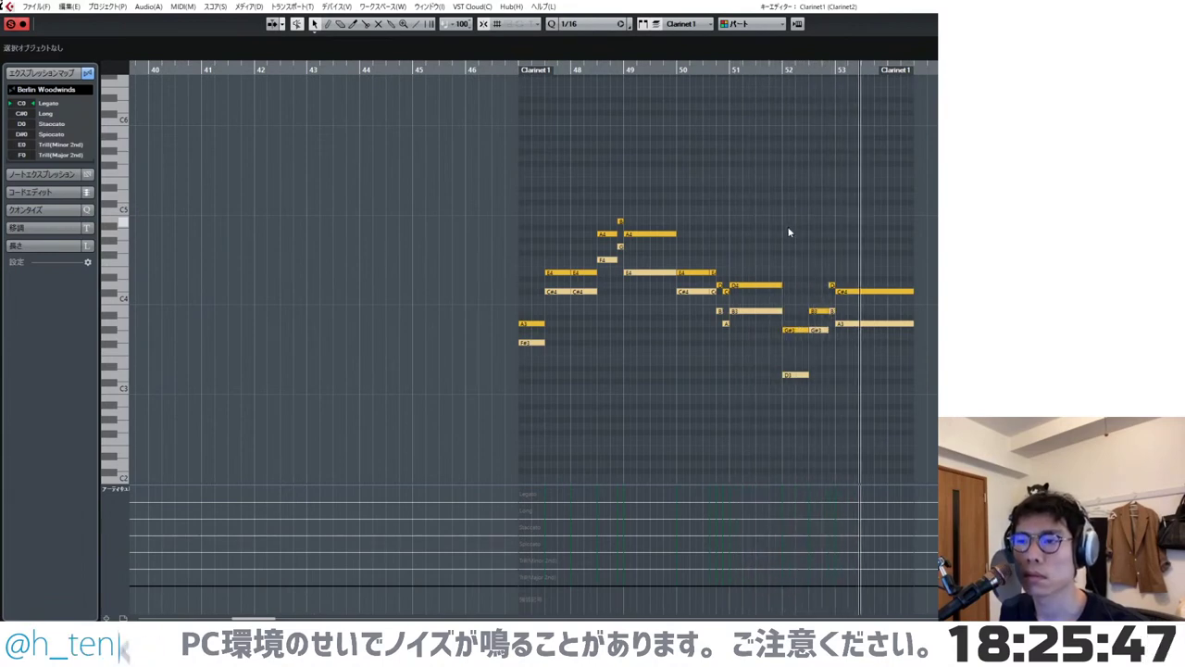
pyautogui.press('Return')
# - Play the full arrangement from bar 47 into bar 54 with the view following the playhead
pyautogui.click(820, 237)
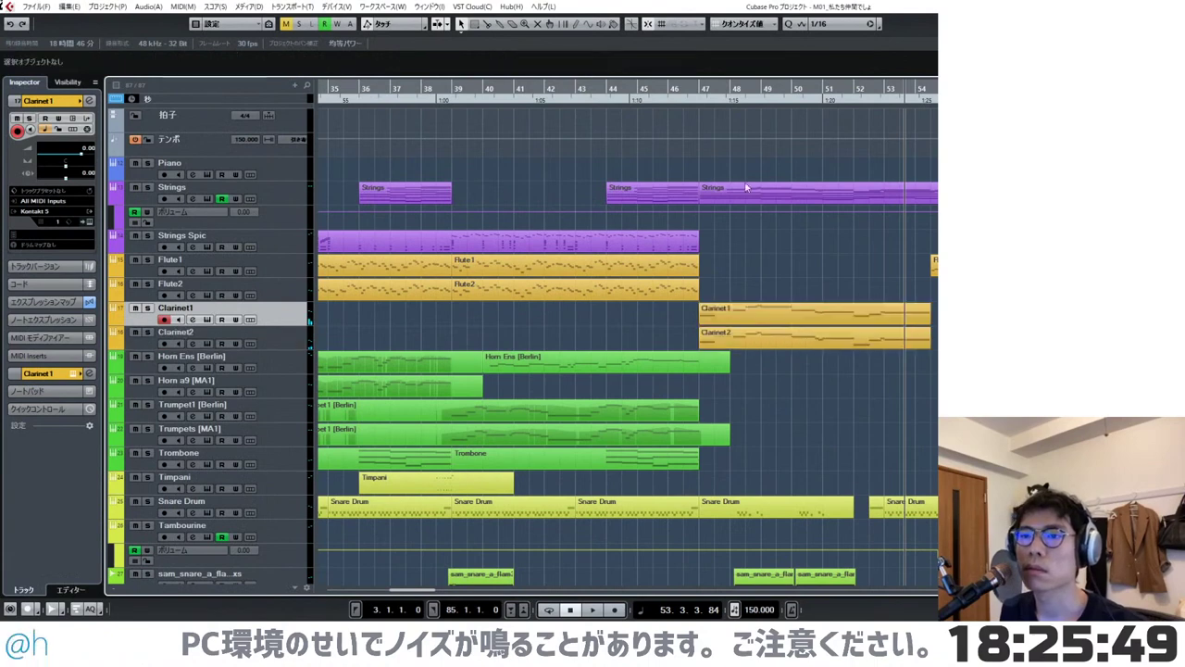
pyautogui.click(706, 103)
pyautogui.press('space')
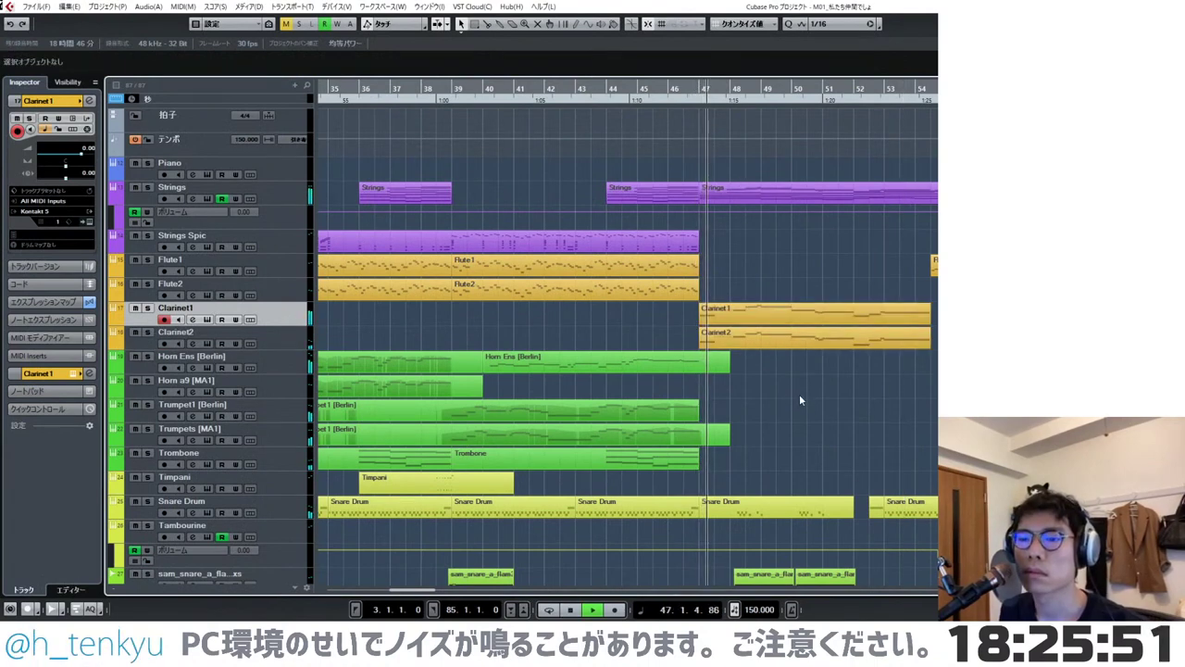
pyautogui.press('f')
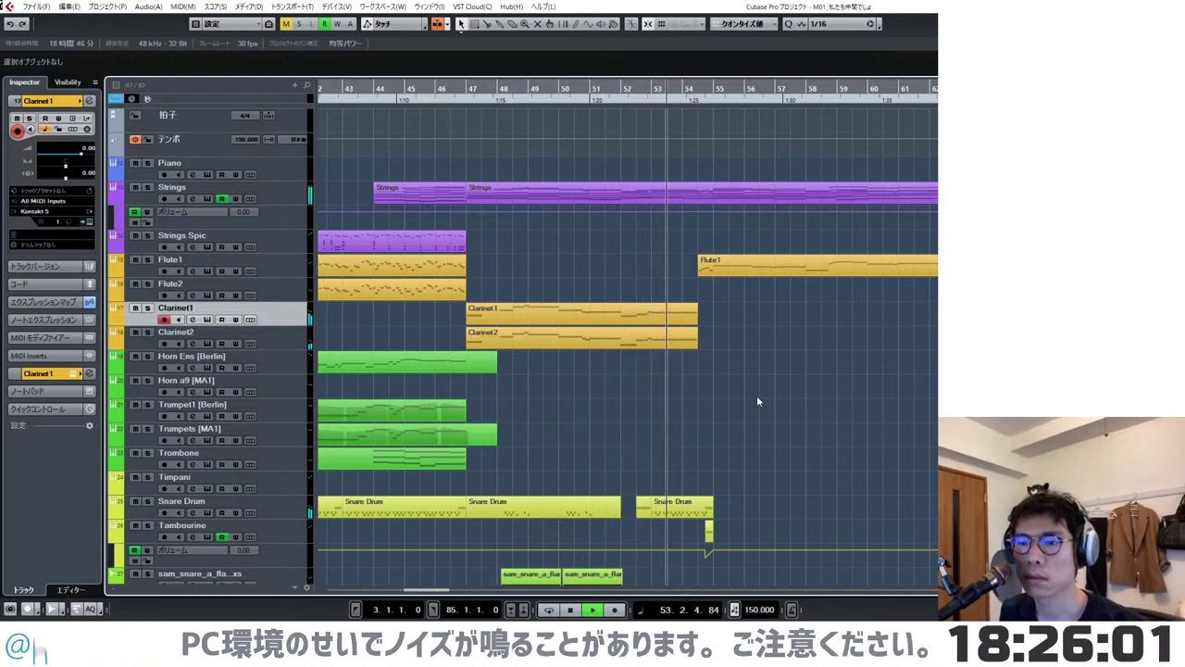
pyautogui.scroll(-2, 757, 401)
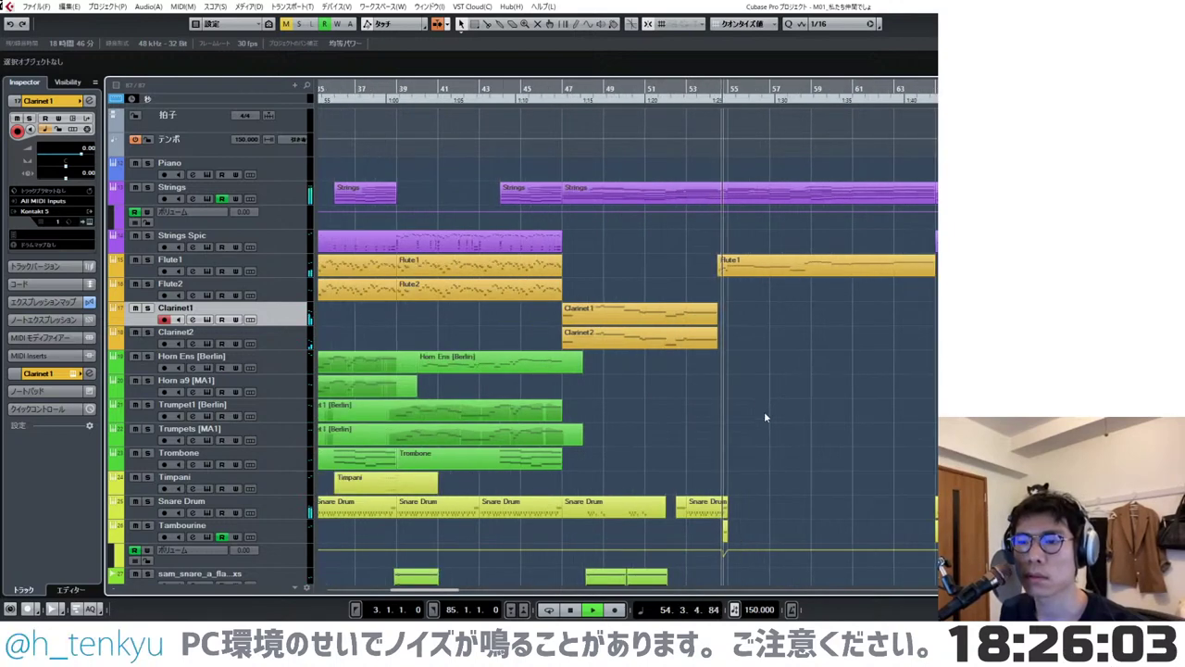
pyautogui.press('space')
# - Copy an earlier four-bar Snare Drum part to bar 55 and duplicate it at bar 59
pyautogui.scroll(2, 893, 488)
pyautogui.moveTo(354, 508); pyautogui.dragTo(738, 508)
pyautogui.press('h')
pyautogui.press('space')
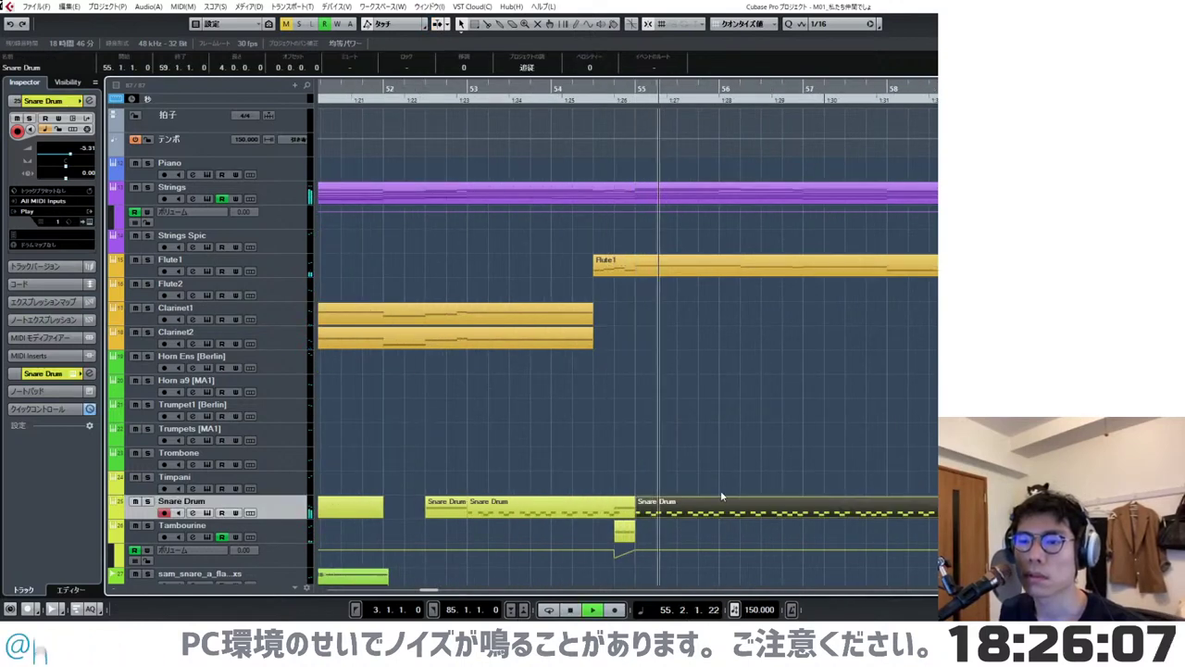
pyautogui.scroll(-2, 720, 489)
pyautogui.hotkey('ctrl', 'd')
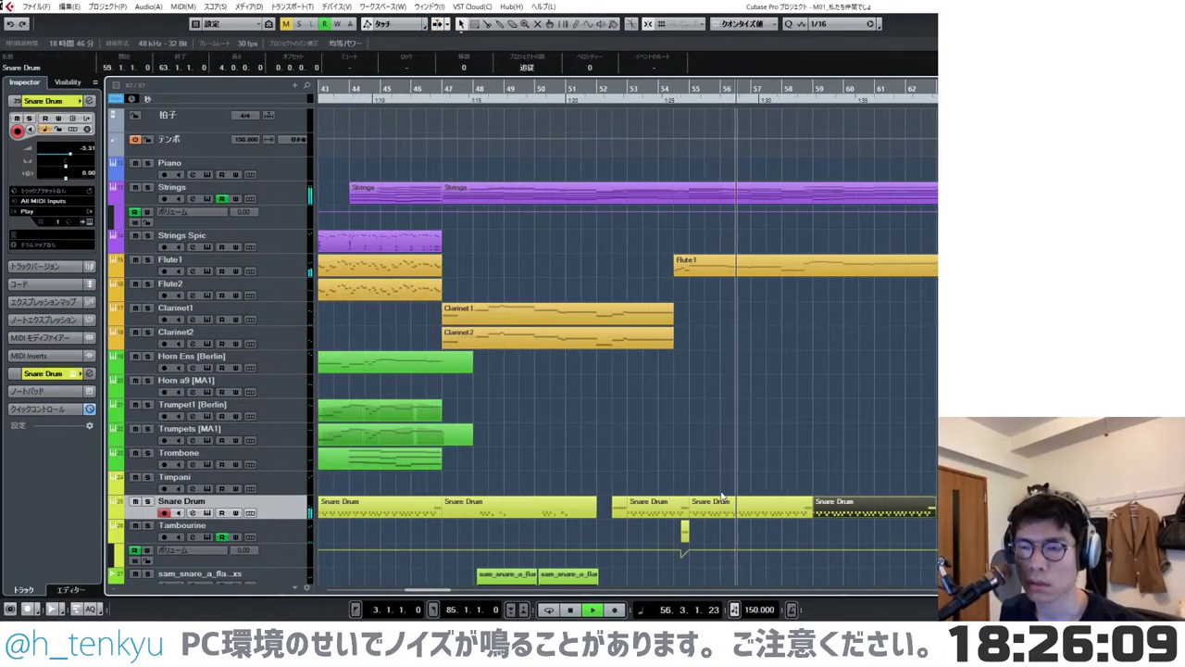
# - Listen to the passage with the added Snare Drum parts and stop playback in bar 60
pyautogui.click(838, 469)
pyautogui.hscroll(2, 834, 471)
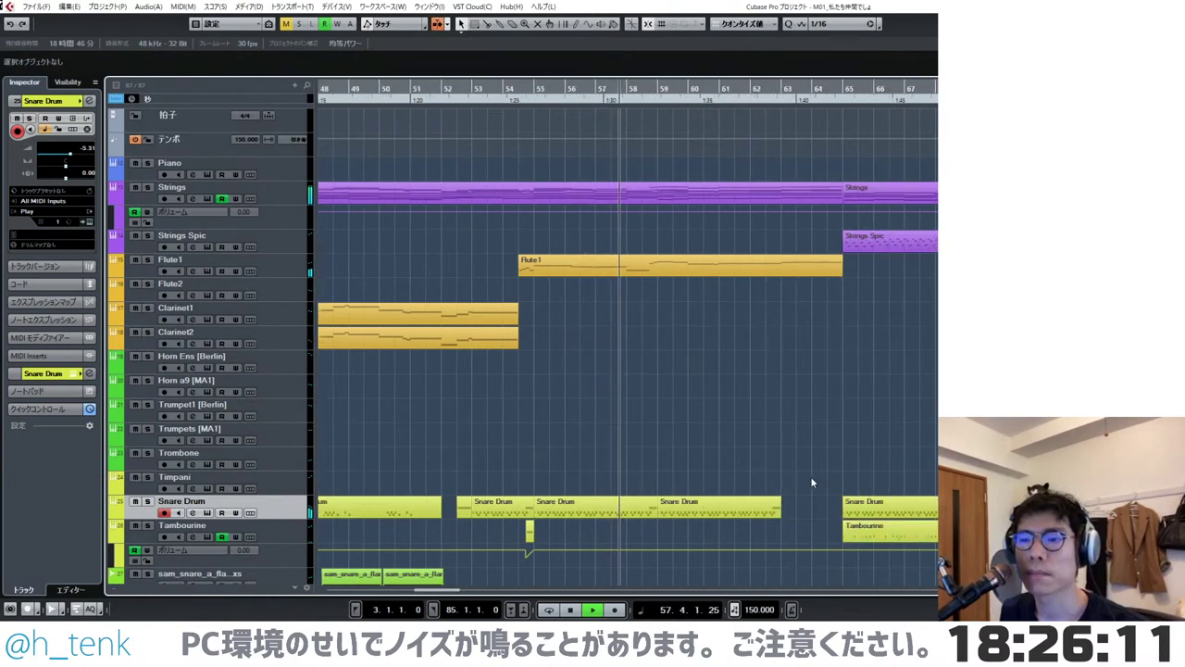
pyautogui.scroll(2, 667, 475)
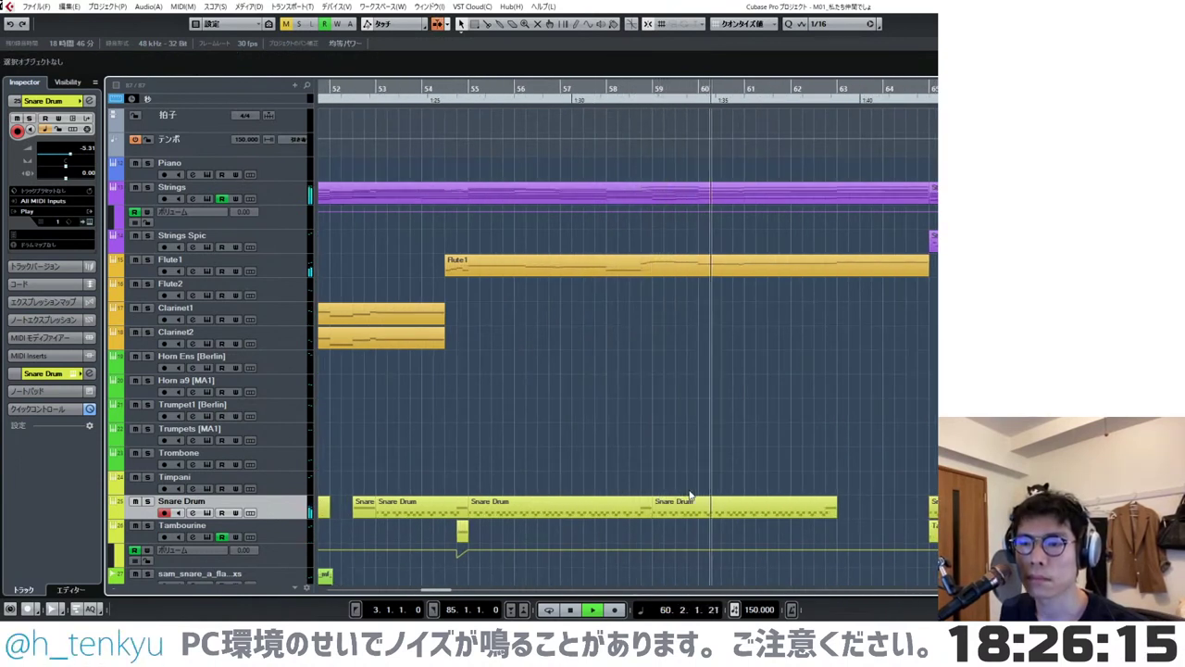
pyautogui.press('space')
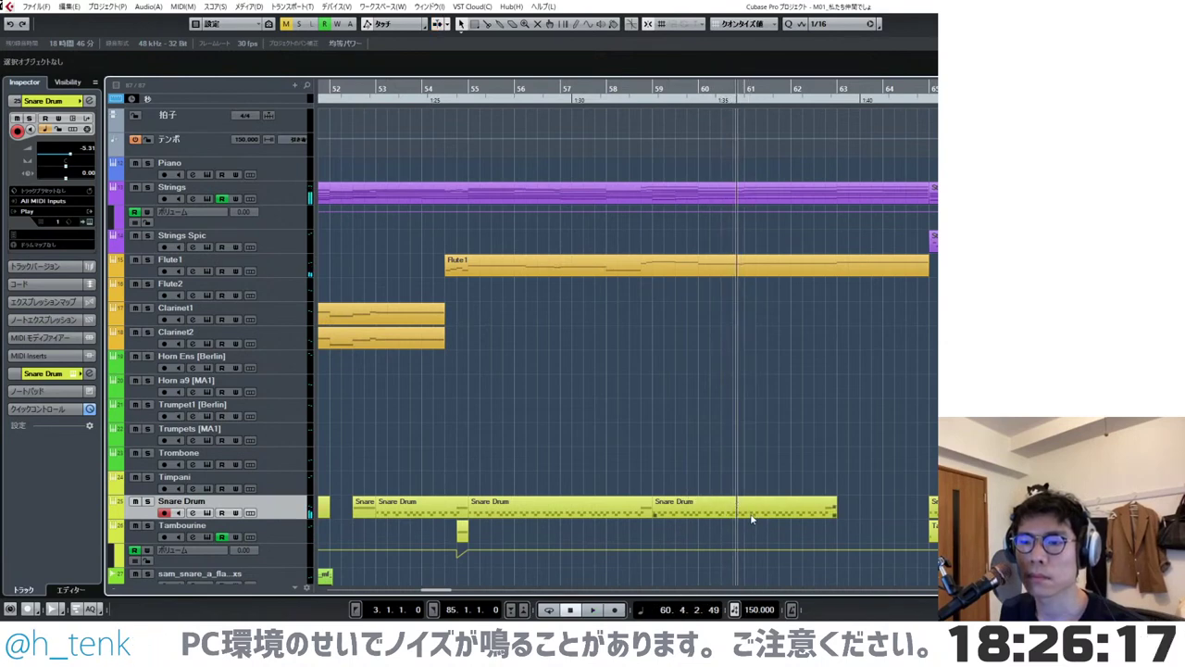
# - Split the Snare Drum part starting at bar 59 at bar 61 and delete its first half
pyautogui.scroll(3, 751, 519)
pyautogui.keyDown('alt'); pyautogui.click(744, 517); pyautogui.keyUp('alt')
pyautogui.scroll(-4, 758, 516)
pyautogui.click(719, 516)
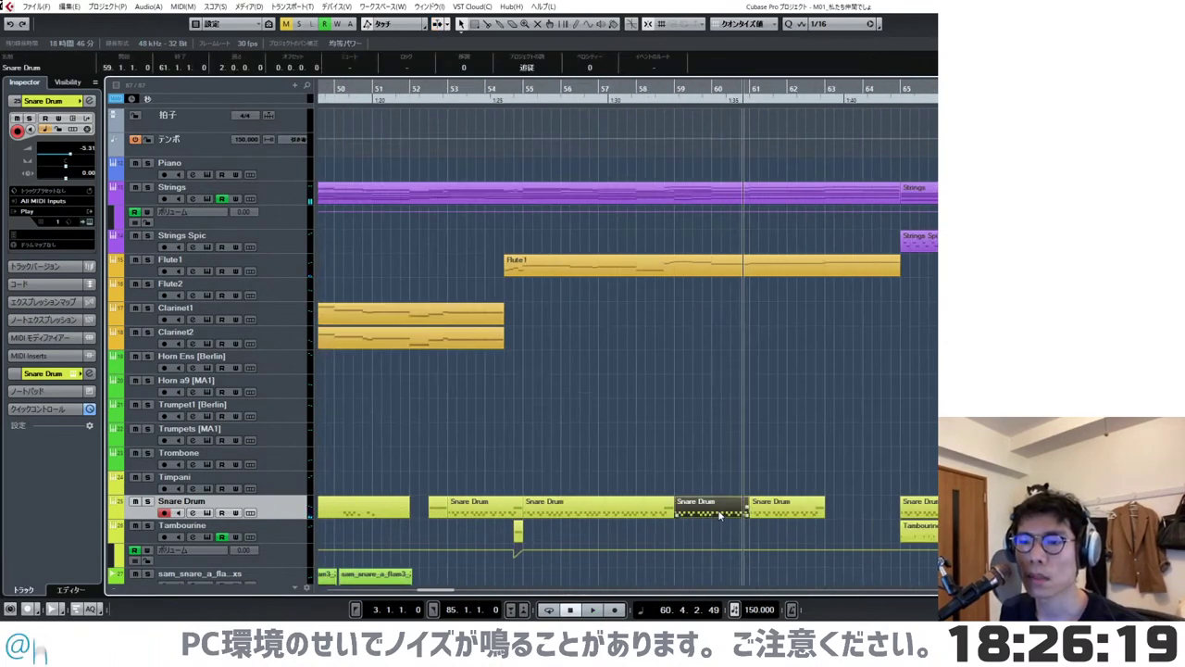
pyautogui.press('Delete')
# - Move the two-bar Snare Drum part from bar 61 to bar 59
pyautogui.click(776, 518)
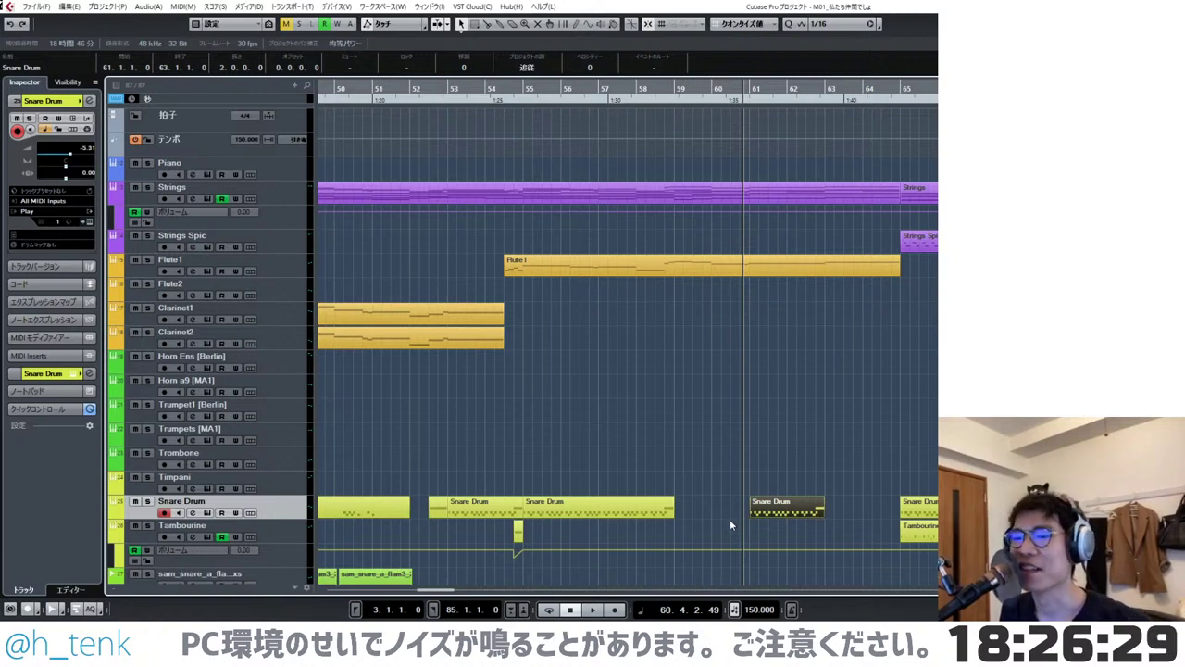
pyautogui.press('h')
pyautogui.moveTo(790, 518); pyautogui.dragTo(652, 514)
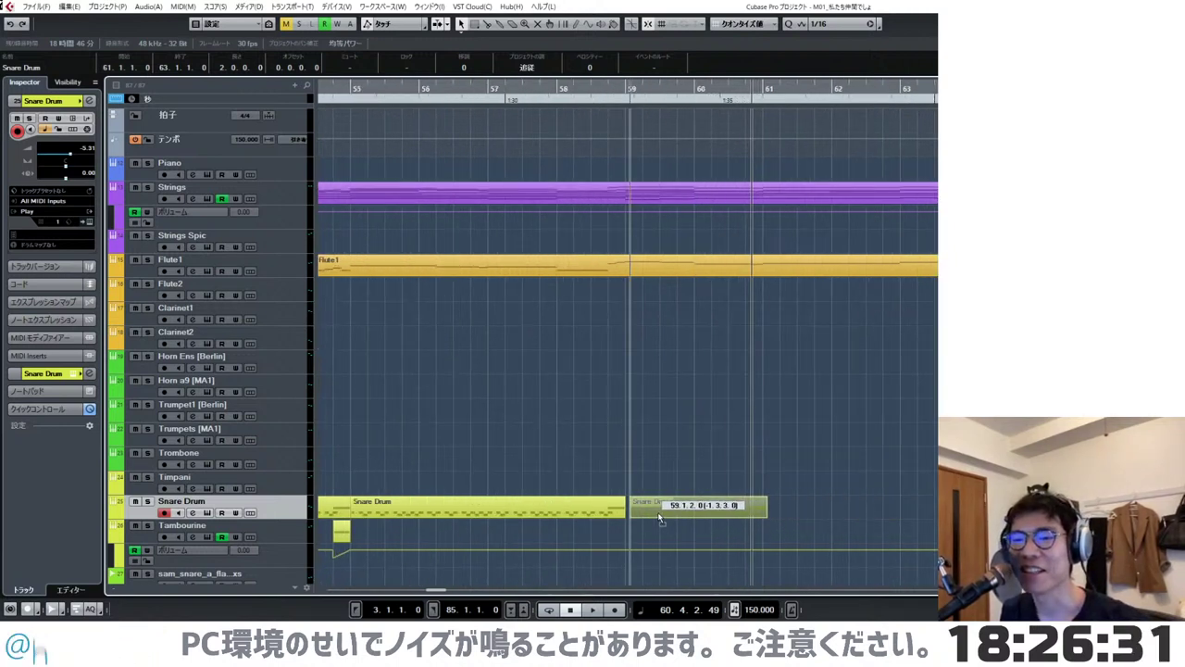
pyautogui.click(813, 517)
pyautogui.press('g')
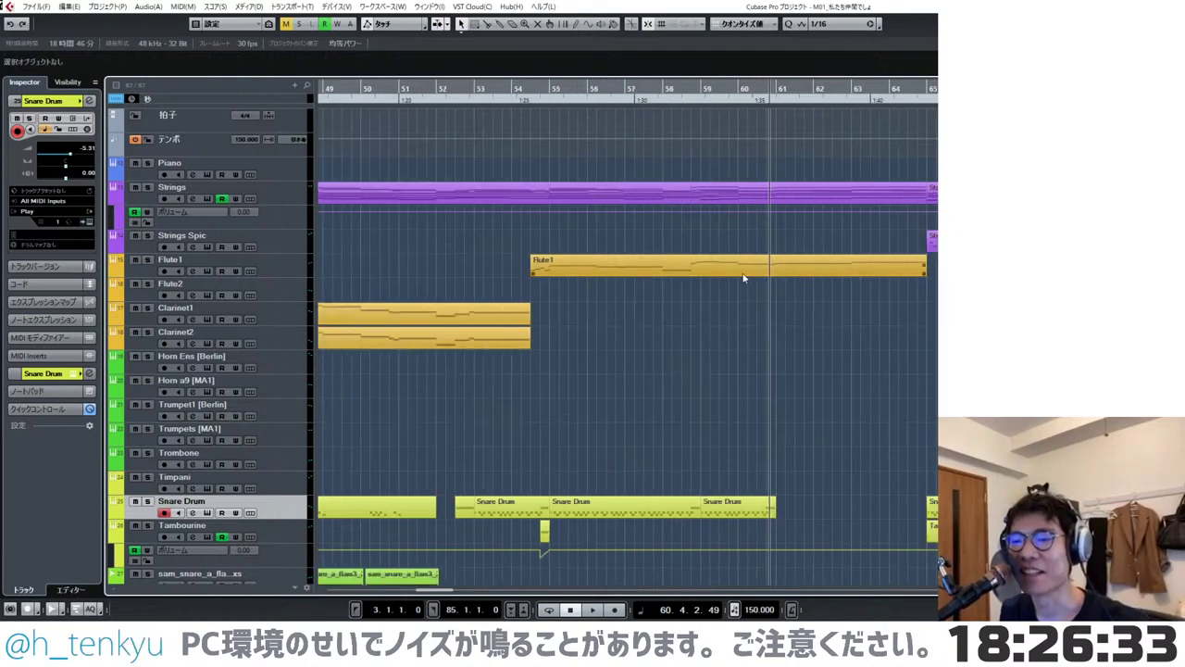
# - Copy the four-bar Snare Drum part at bar 55 to bar 61, filling the track up to bar 65
pyautogui.click(709, 102)
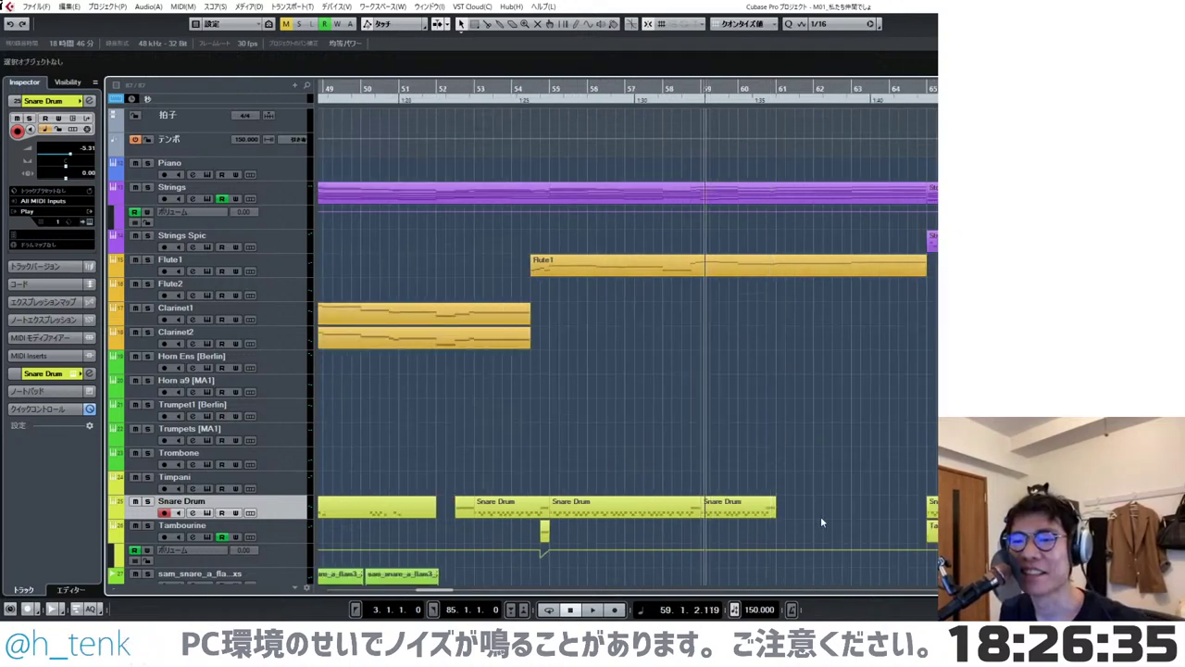
pyautogui.moveTo(675, 509); pyautogui.dragTo(903, 507)
pyautogui.press('h')
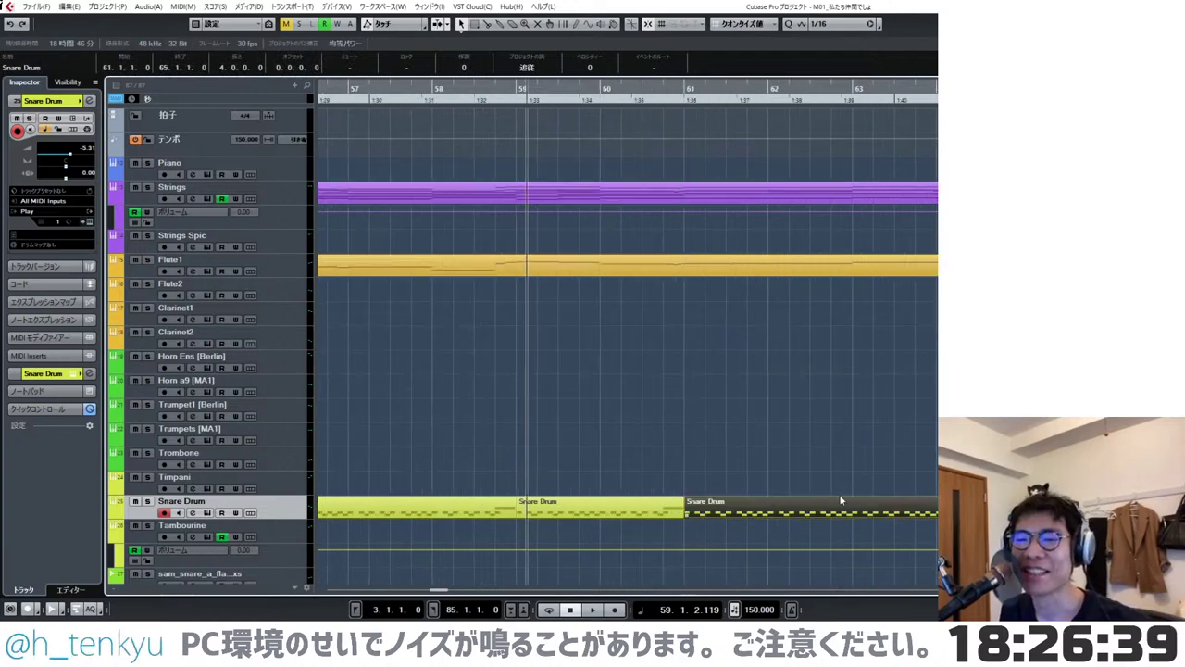
pyautogui.press('g')
pyautogui.press('h')
pyautogui.click(792, 477)
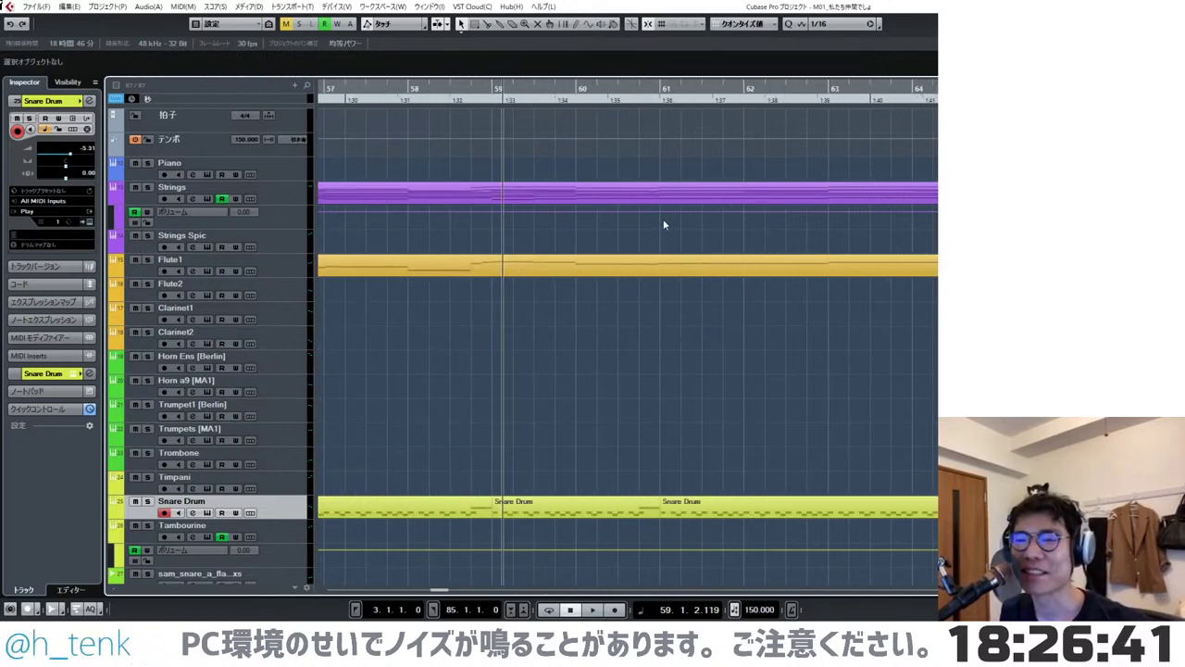
# - Play the arrangement from bar 60 and look over the percussion tracks leading into bar 65
pyautogui.click(574, 89)
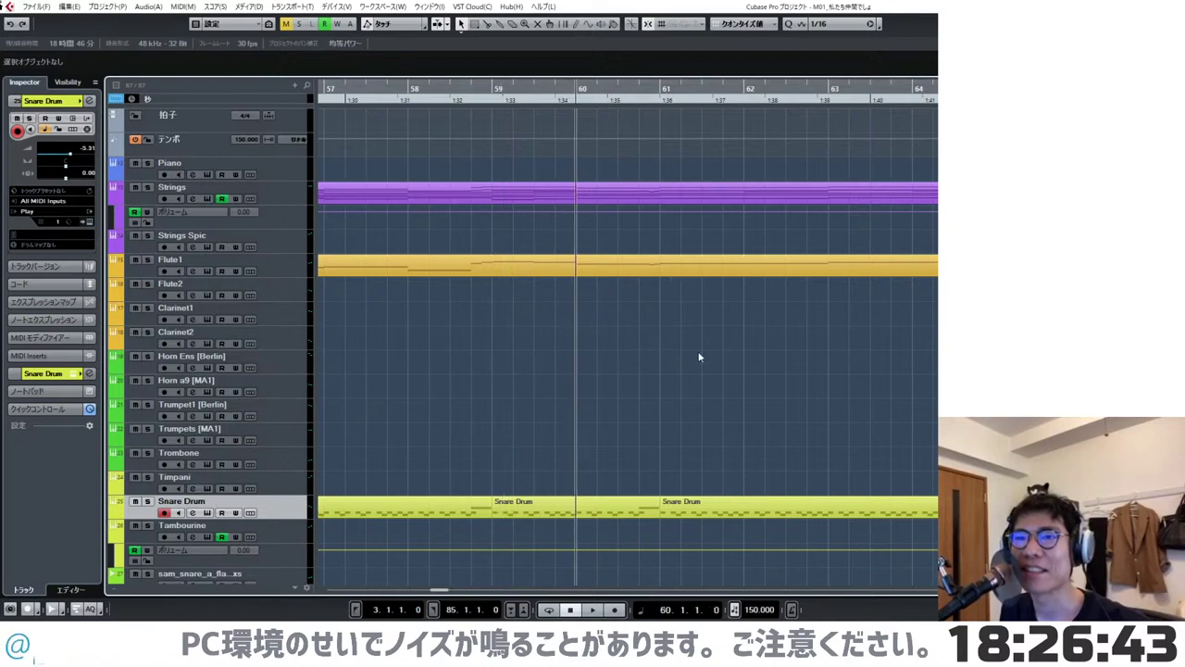
pyautogui.press('g')
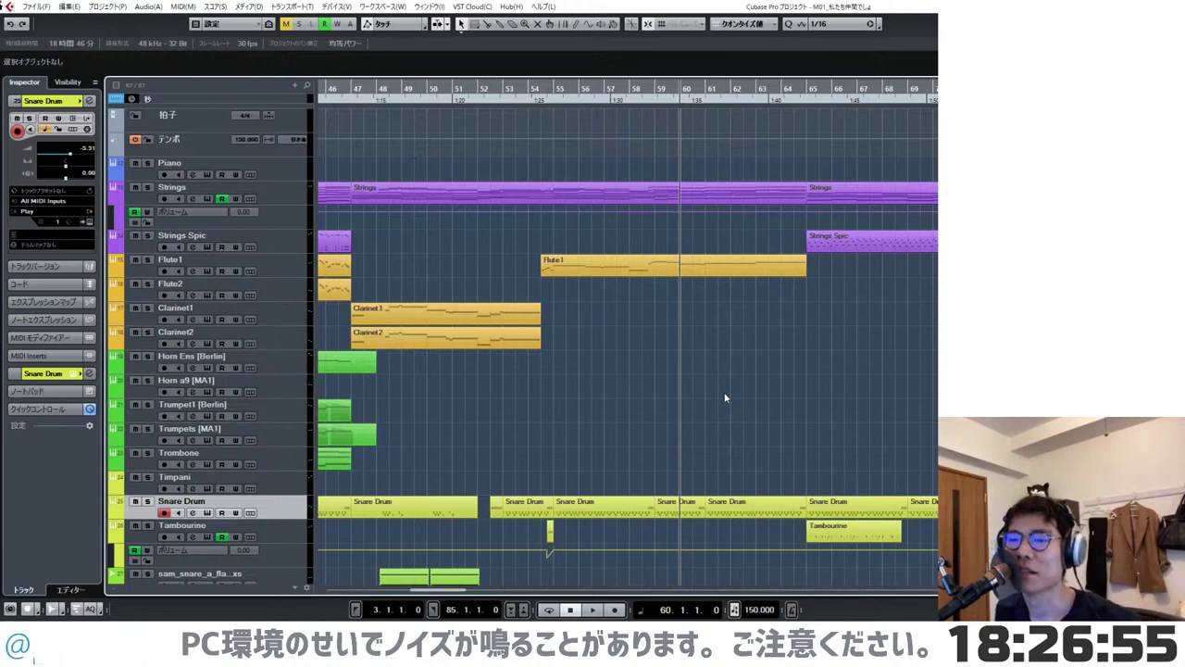
pyautogui.scroll(4, 754, 418)
pyautogui.scroll(-3, 712, 404)
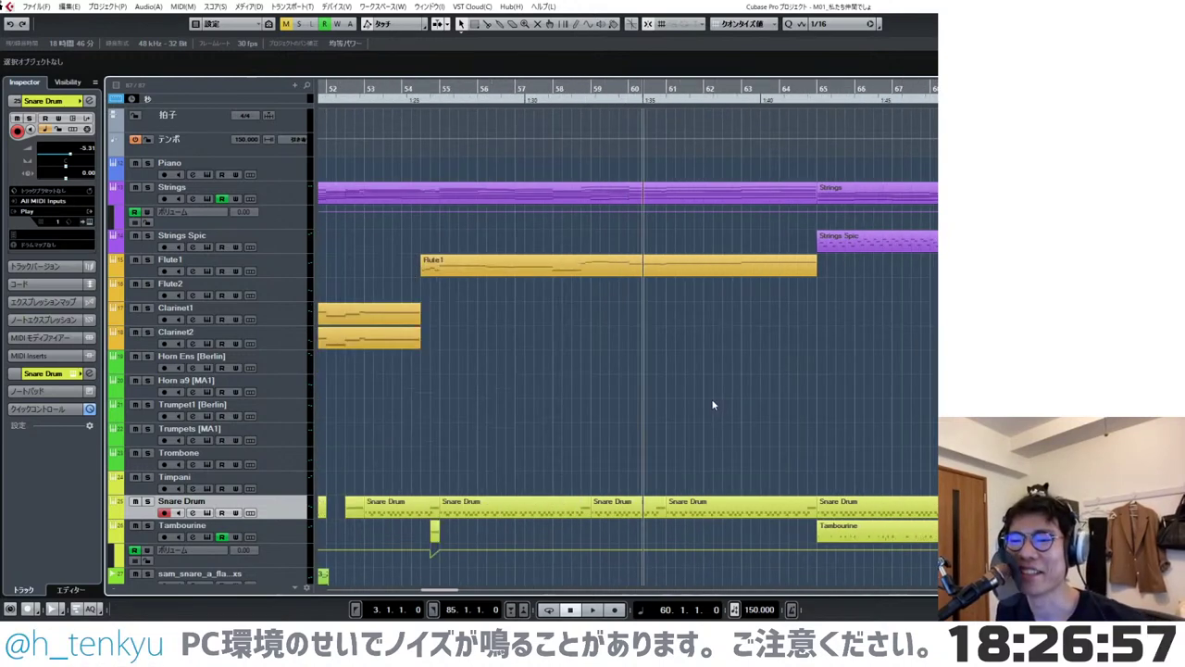
pyautogui.scroll(2, 699, 432)
pyautogui.scroll(2, 711, 407)
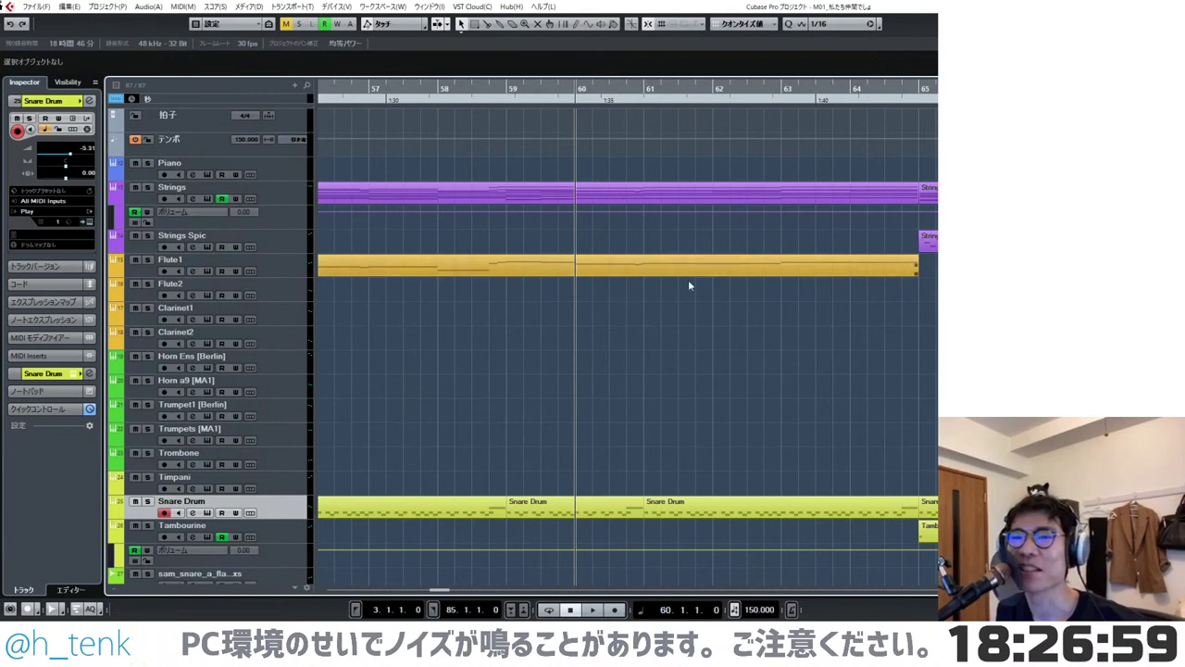
pyautogui.press('space')
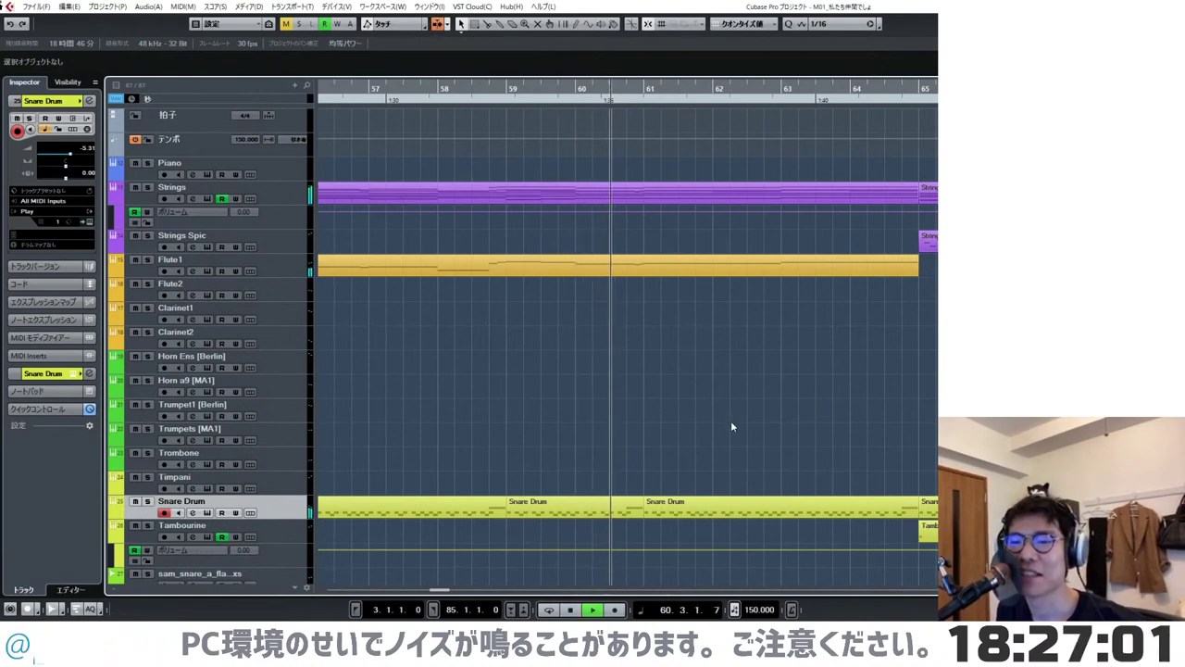
pyautogui.scroll(-3, 730, 420)
pyautogui.scroll(-5, 731, 421)
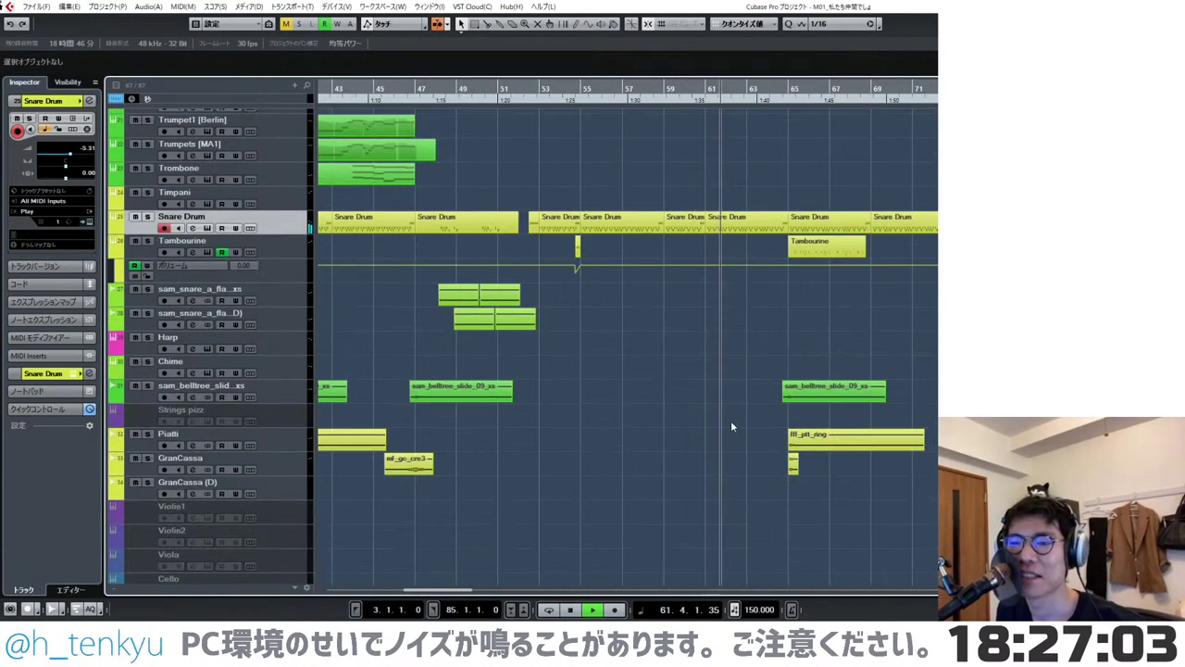
pyautogui.scroll(1, 725, 410)
pyautogui.scroll(2, 796, 324)
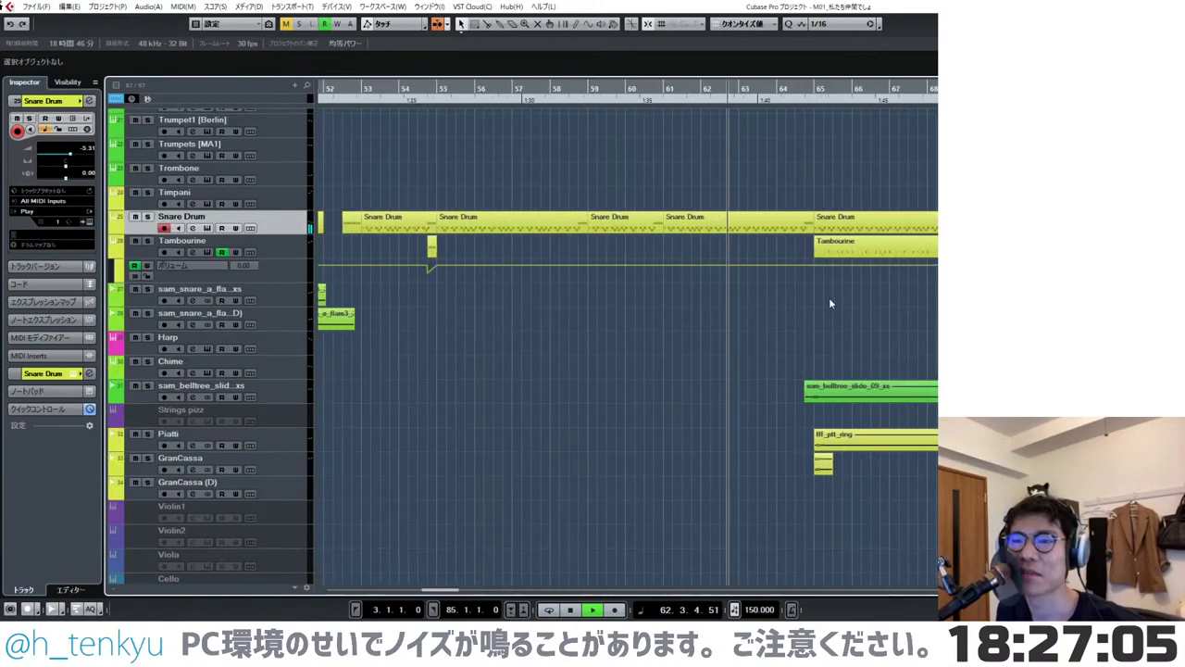
# - Copy the Tambourine part from bar 65 to bar 63 and cut off the copy at bar 65
pyautogui.scroll(2, 845, 267)
pyautogui.moveTo(859, 252); pyautogui.dragTo(725, 263)
pyautogui.keyDown('alt'); pyautogui.click(792, 251); pyautogui.keyUp('alt')
pyautogui.click(831, 251)
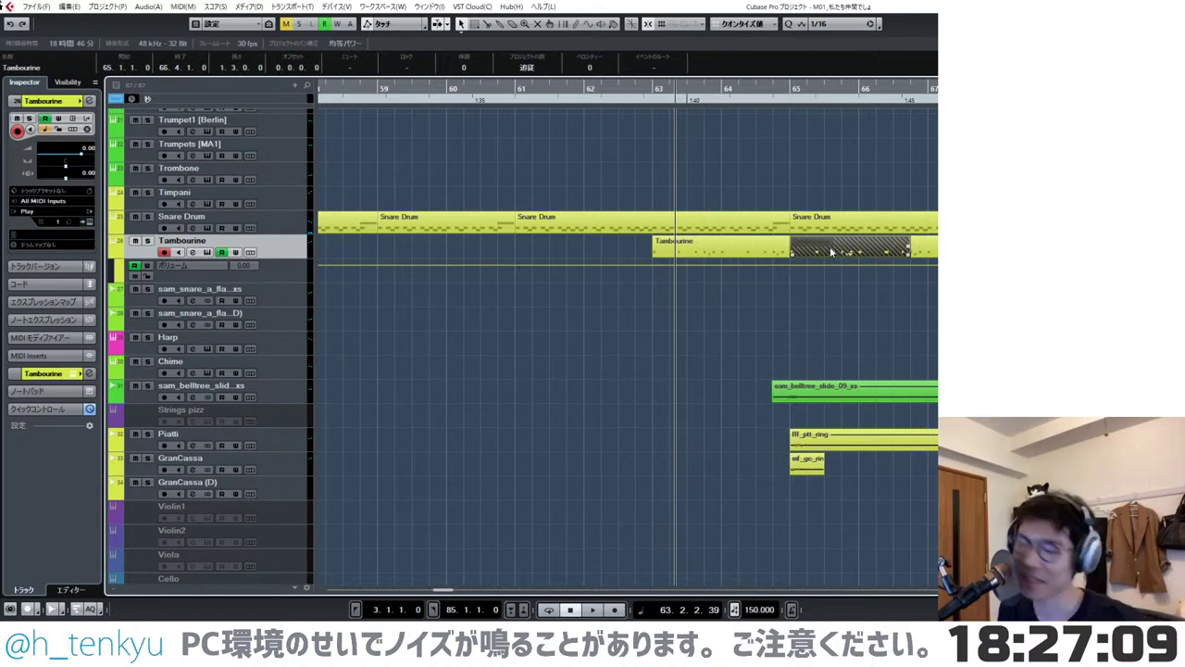
pyautogui.click(825, 260)
# - Play the transition into bar 65 and delete the original Tambourine part starting there
pyautogui.press('space')
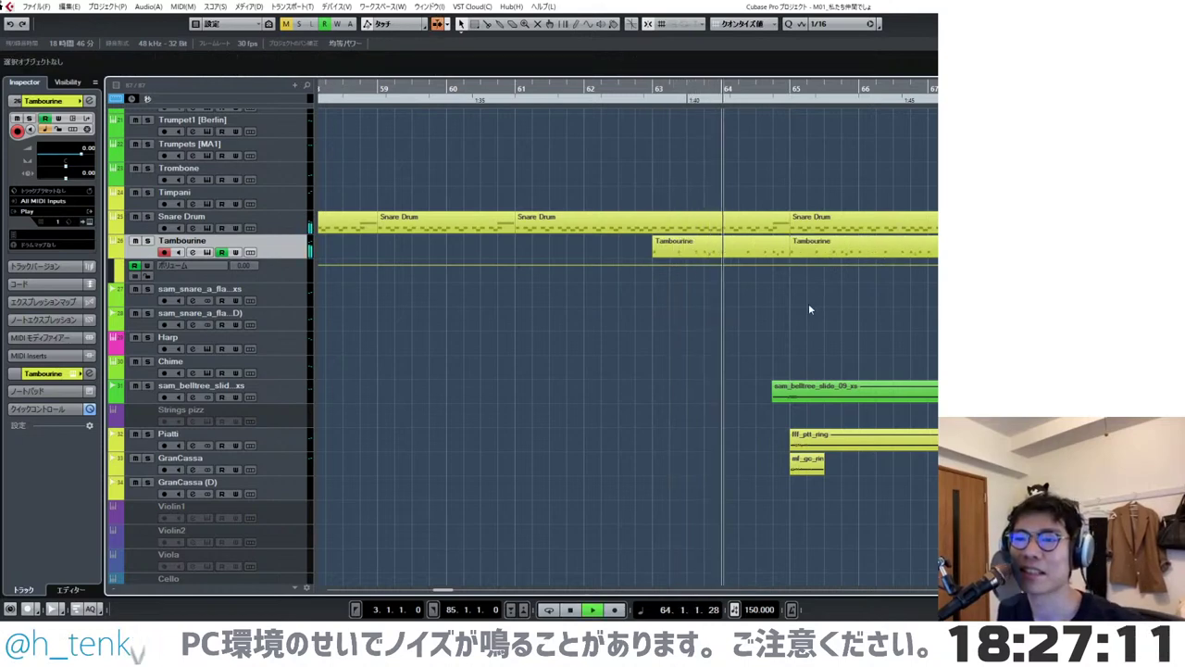
pyautogui.scroll(-3, 808, 303)
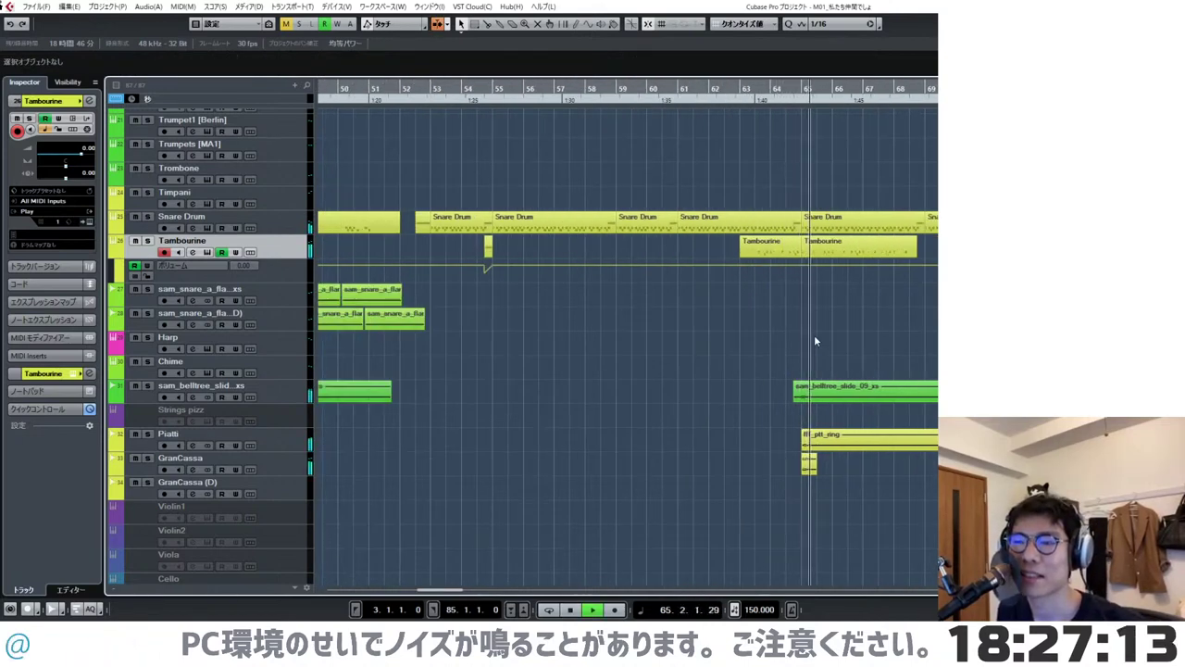
pyautogui.scroll(-4, 815, 341)
pyautogui.click(838, 246)
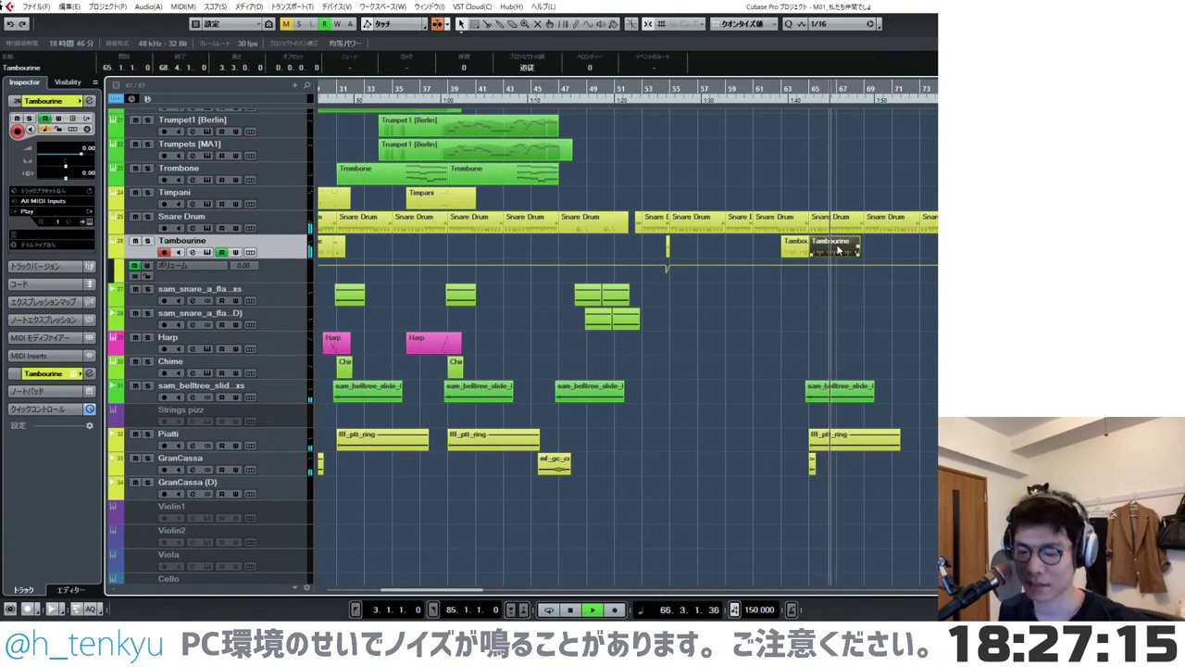
pyautogui.press('Delete')
pyautogui.press('space')
# - Add a short C1 note on the downbeat of bar 55 after the Tambourine part's existing note, and briefly play it back
pyautogui.scroll(5, 678, 146)
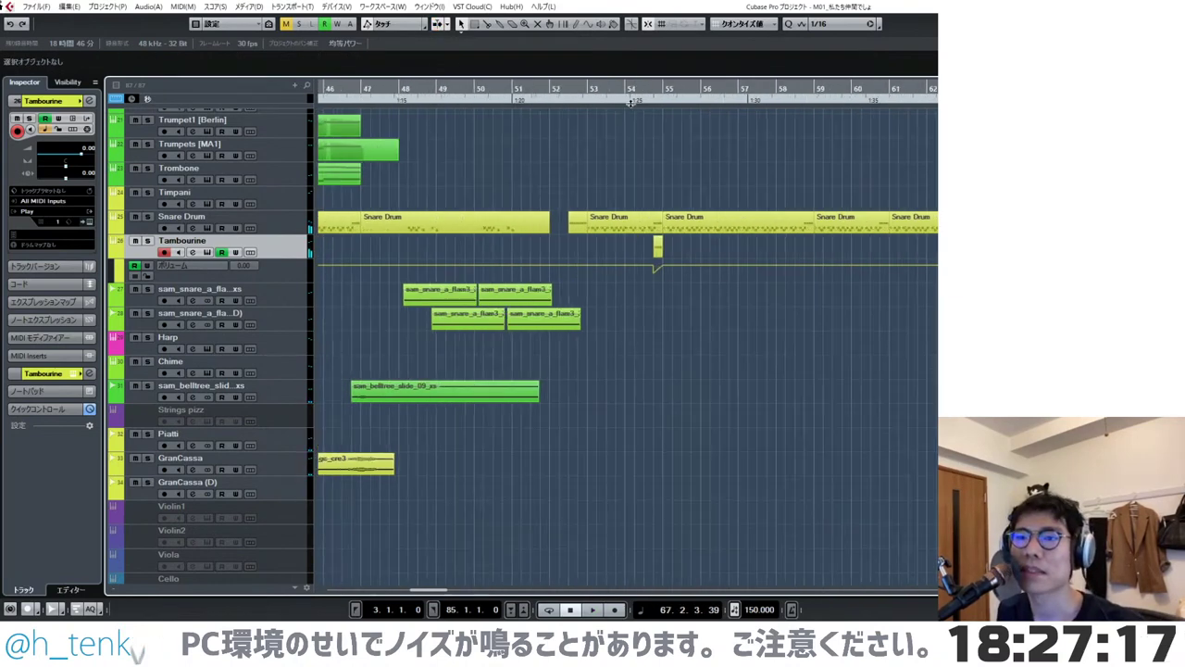
pyautogui.click(630, 102)
pyautogui.scroll(3, 662, 264)
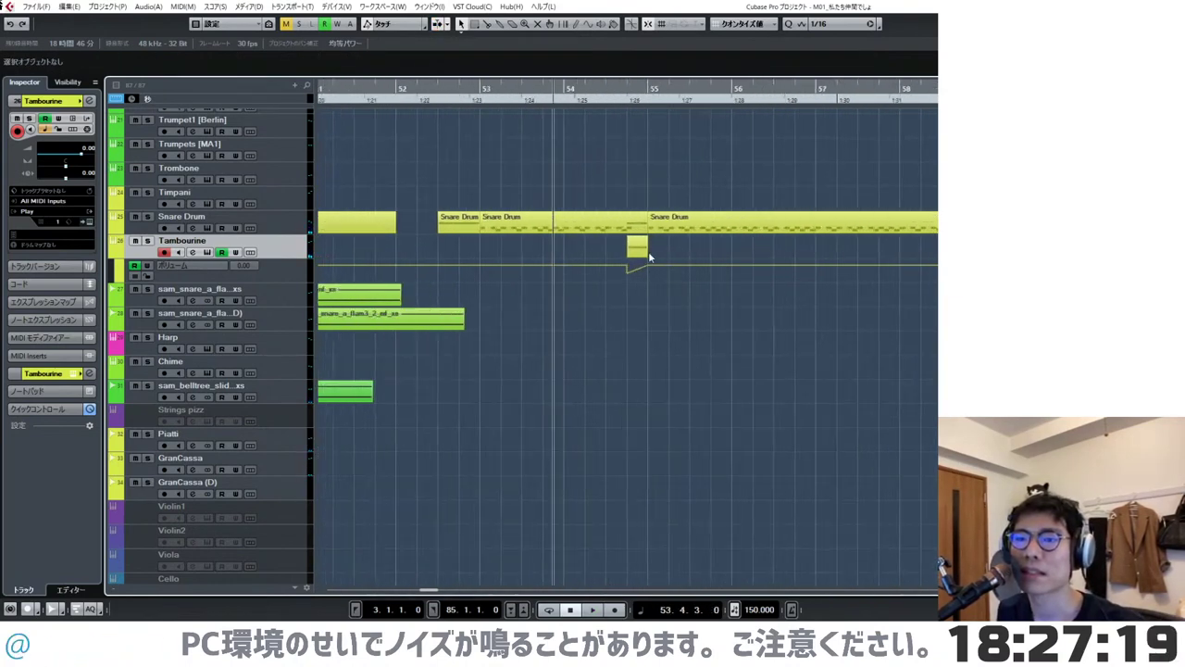
pyautogui.doubleClick(639, 248)
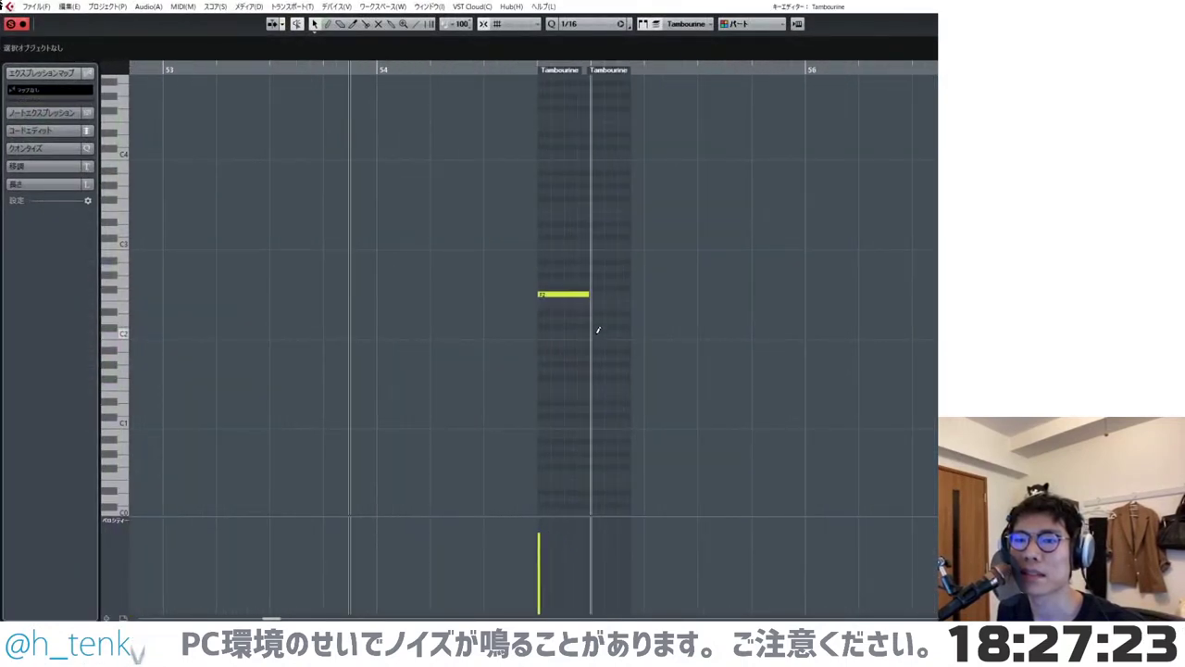
pyautogui.click(598, 332)
pyautogui.moveTo(598, 333)
pyautogui.mouseDown()
pyautogui.moveTo(598, 245)
pyautogui.moveTo(597, 422)
pyautogui.mouseUp()
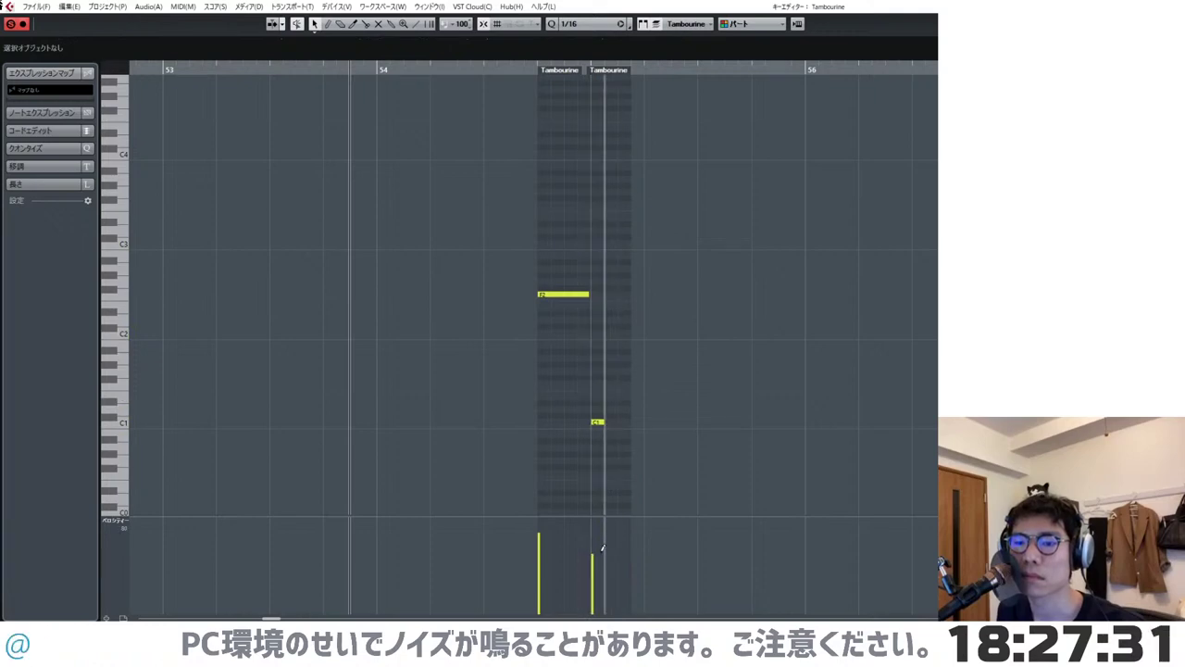
pyautogui.press('Return')
pyautogui.press('space')
pyautogui.press('space')
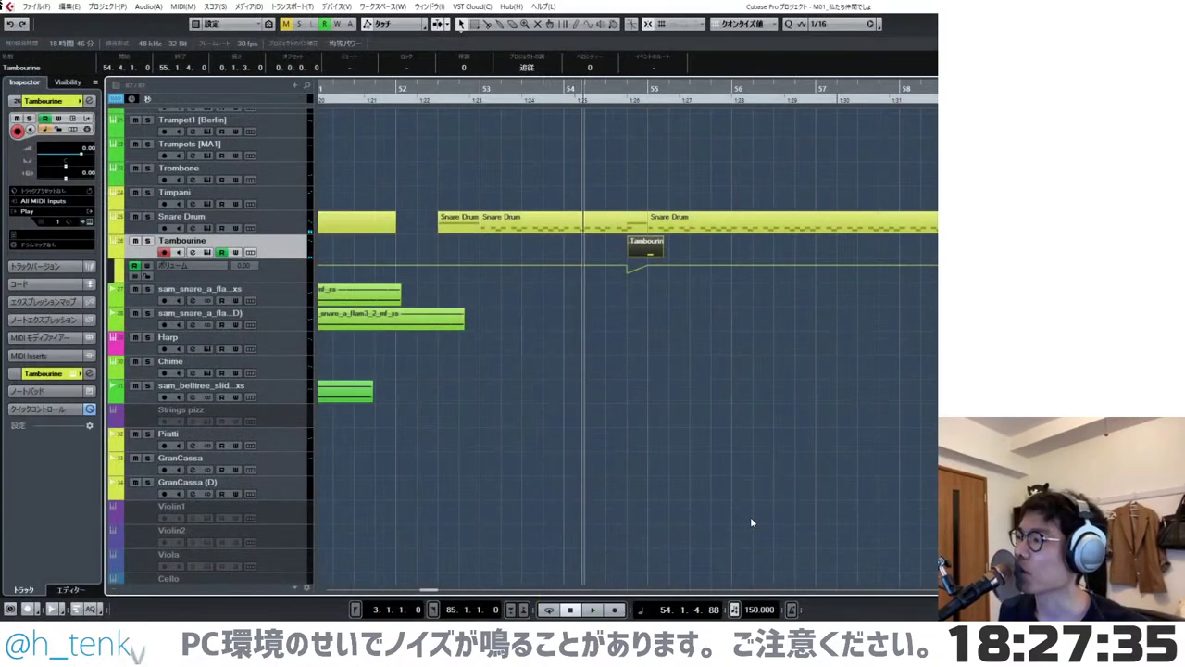
pyautogui.click(728, 382)
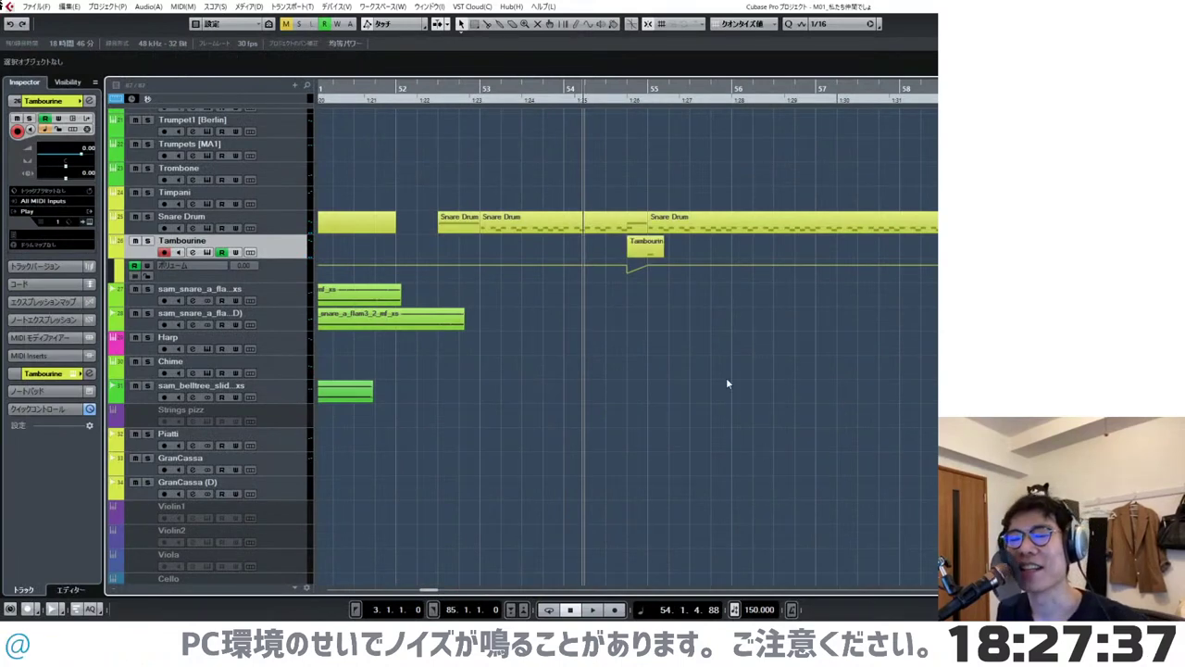
# - Listen to the arrangement from bar 52 to bar 61 with the revised Snare Drum and Tambourine parts
pyautogui.scroll(-2, 728, 382)
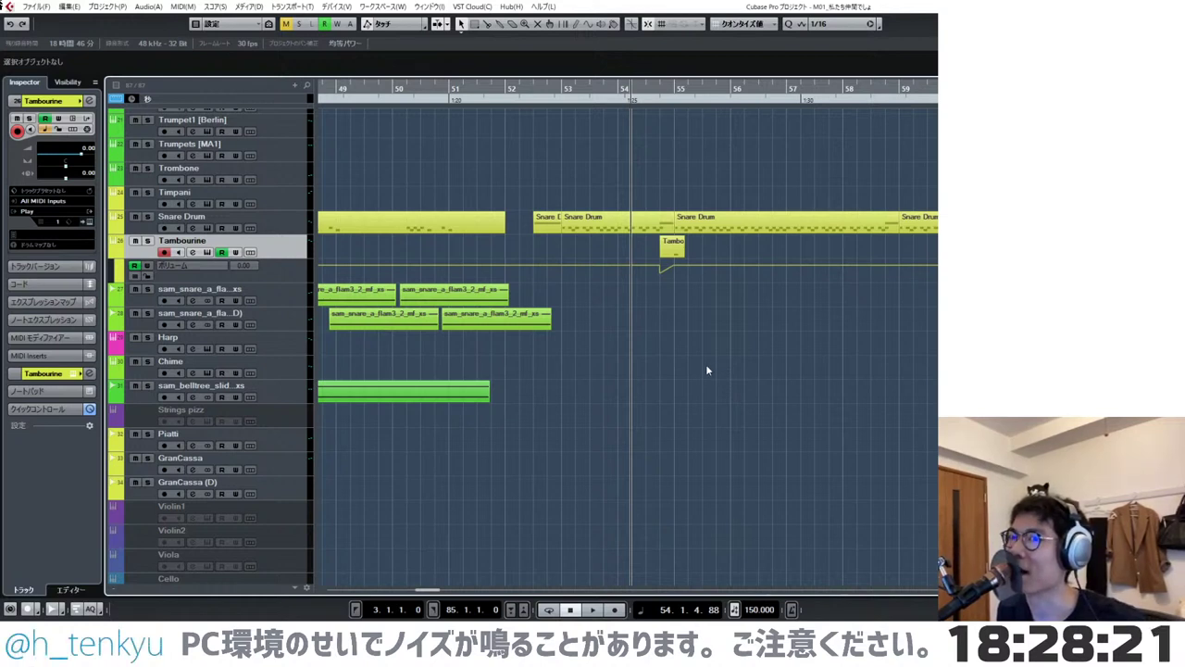
pyautogui.scroll(3, 700, 368)
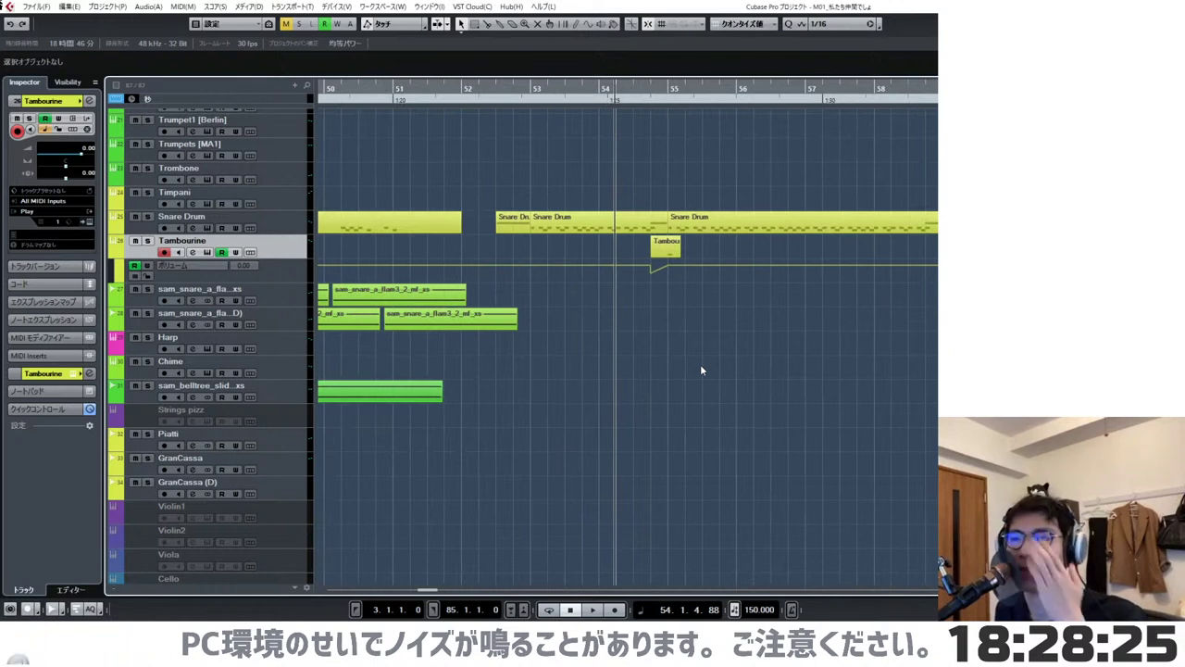
pyautogui.scroll(-2, 700, 369)
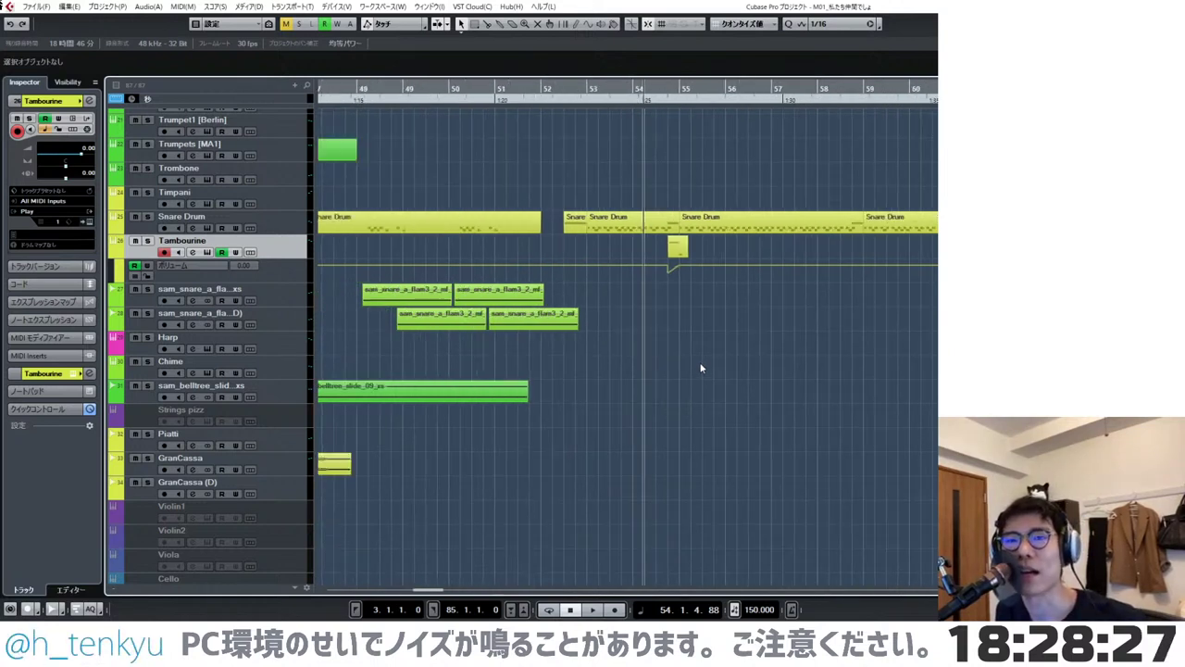
pyautogui.scroll(2, 661, 346)
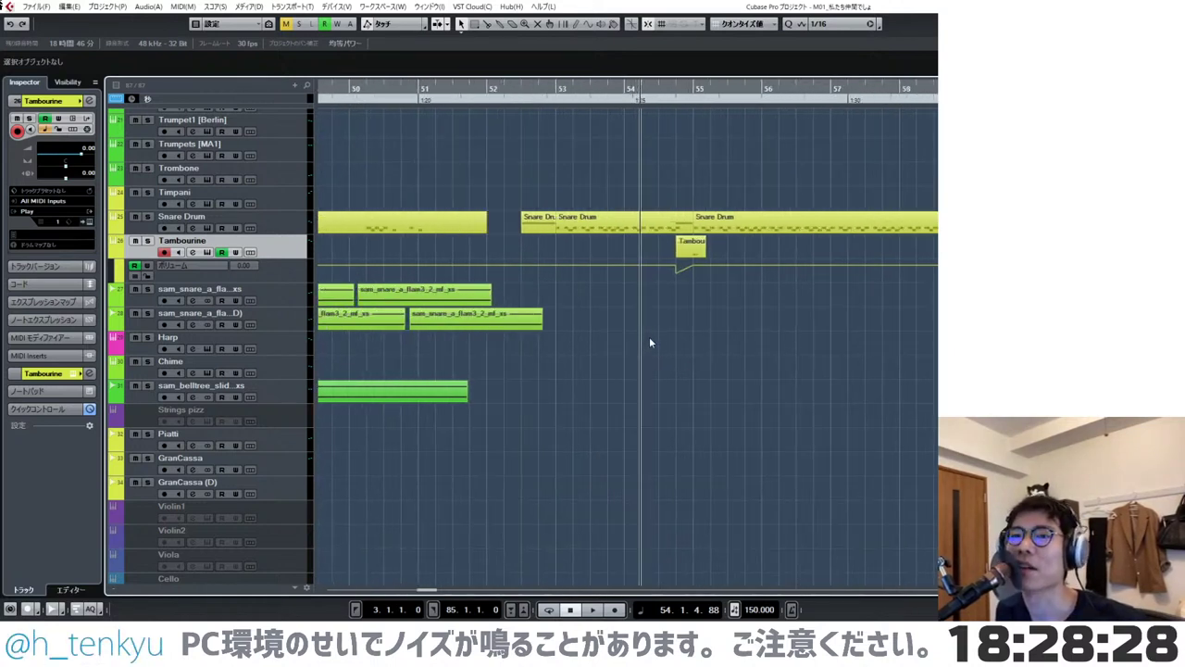
pyautogui.click(514, 92)
pyautogui.press('space')
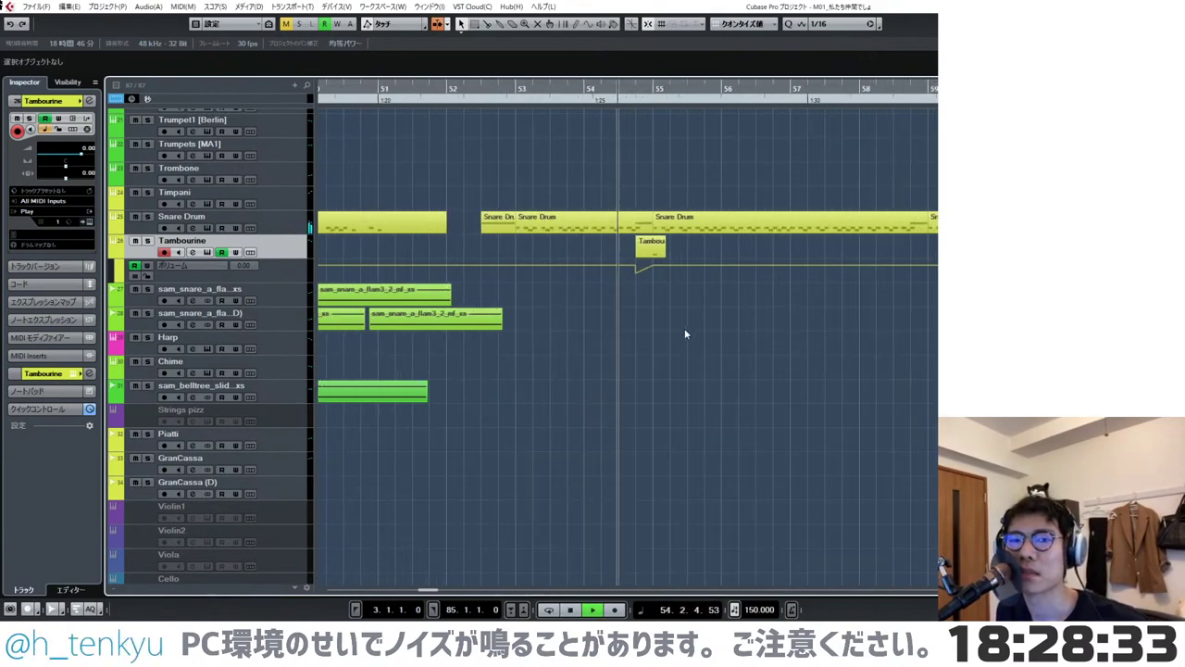
pyautogui.scroll(-2, 684, 328)
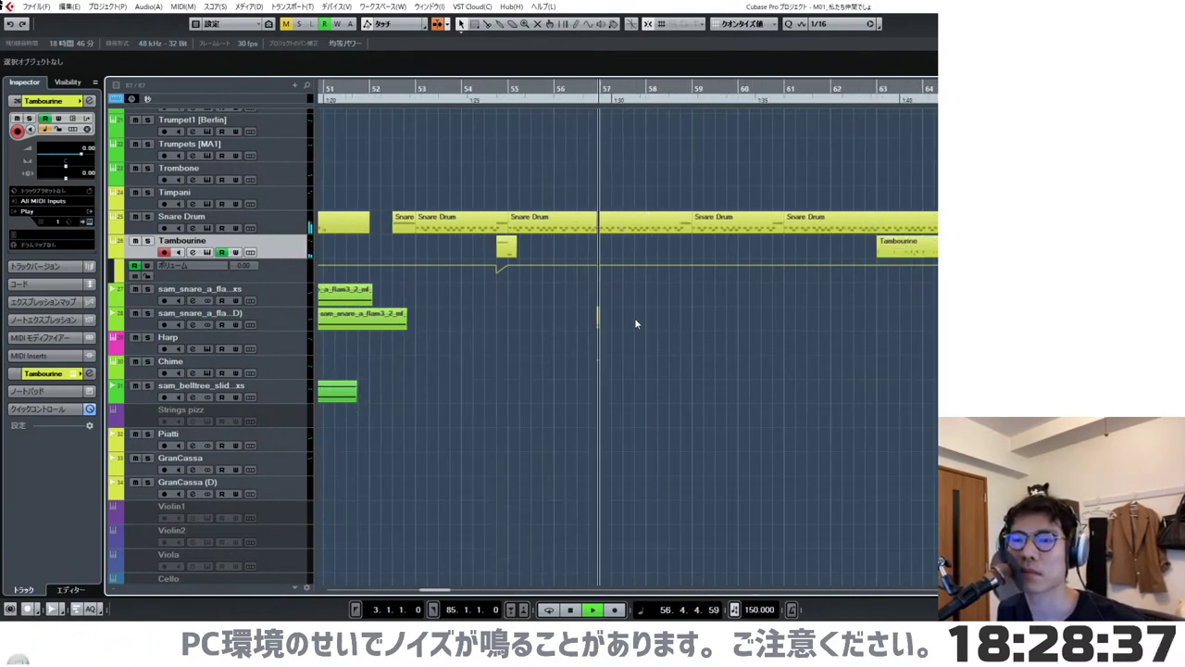
pyautogui.scroll(6, 635, 323)
pyautogui.press('g')
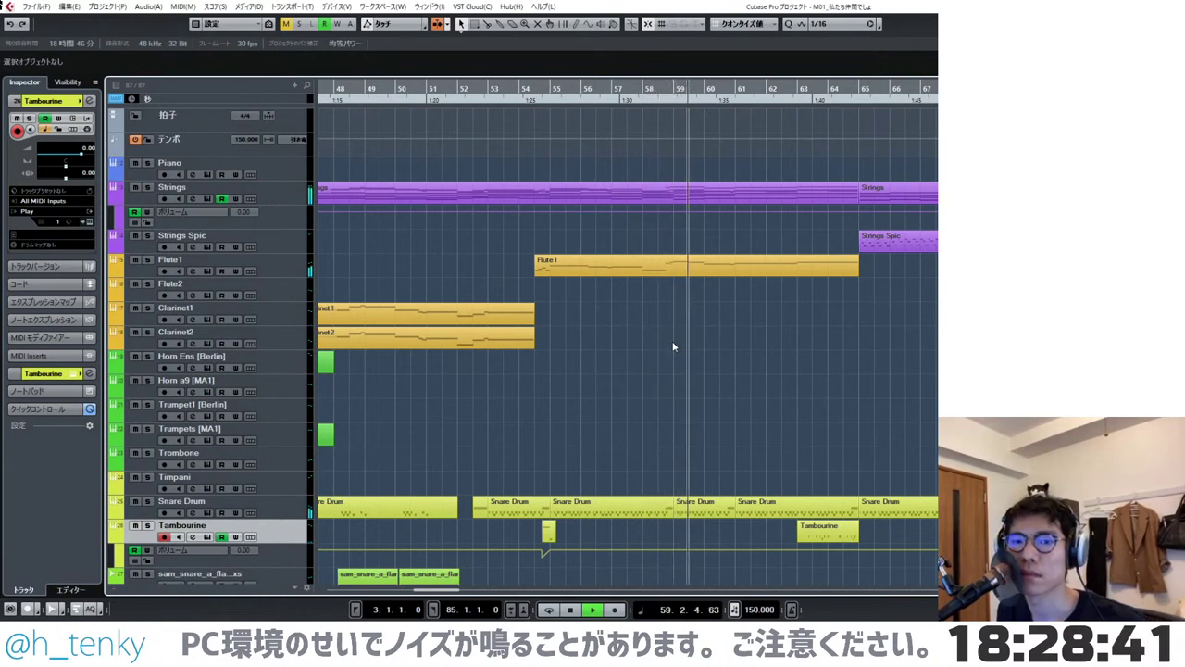
pyautogui.press('h')
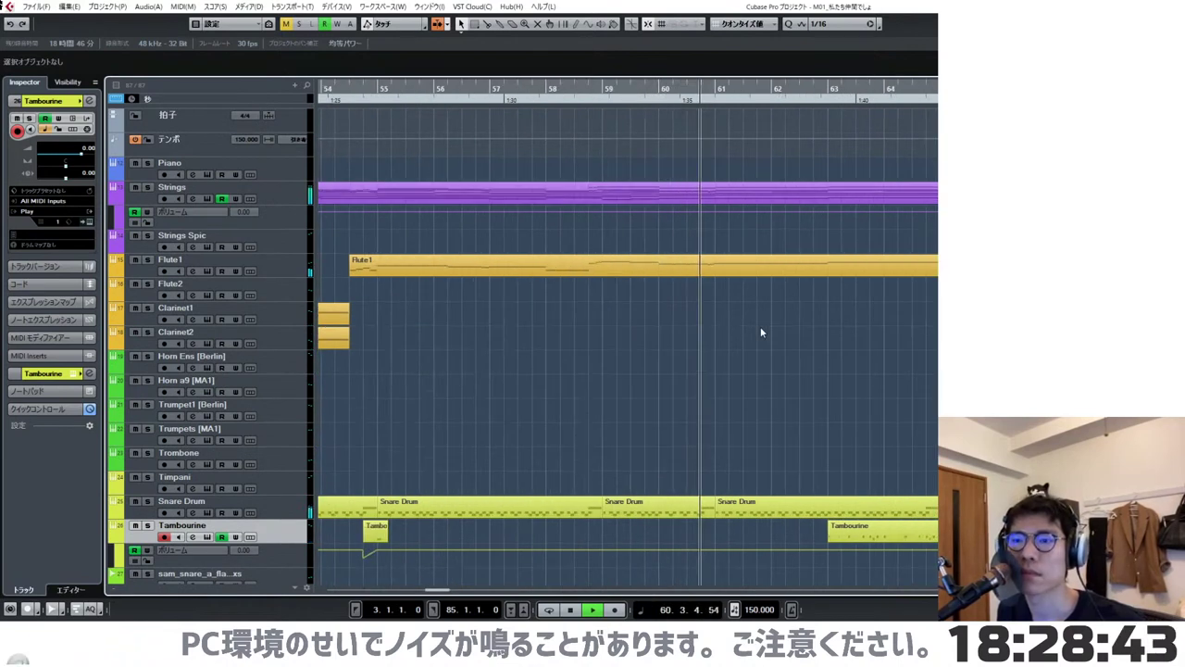
pyautogui.press('space')
# - Split the Flute1 part at bar 61 and delete the section from there to bar 65
pyautogui.keyDown('alt'); pyautogui.click(718, 269); pyautogui.keyUp('alt')
pyautogui.scroll(2, 726, 289)
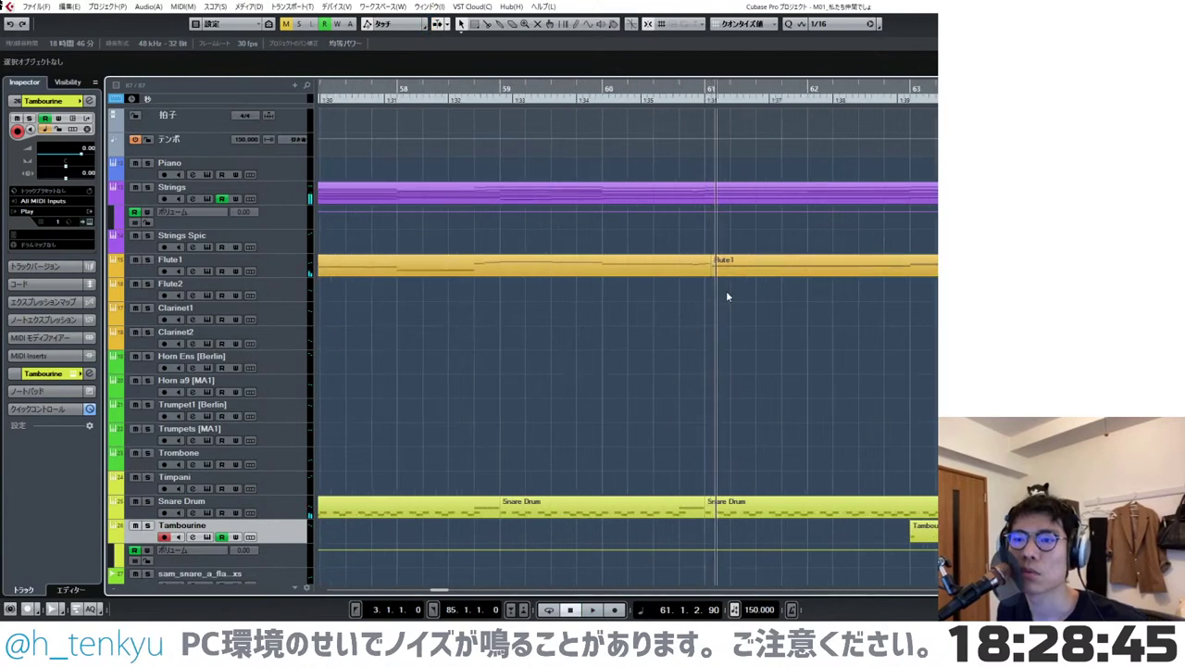
pyautogui.hotkey('ctrl', 'z')
pyautogui.press('g')
pyautogui.press('g')
pyautogui.press('g')
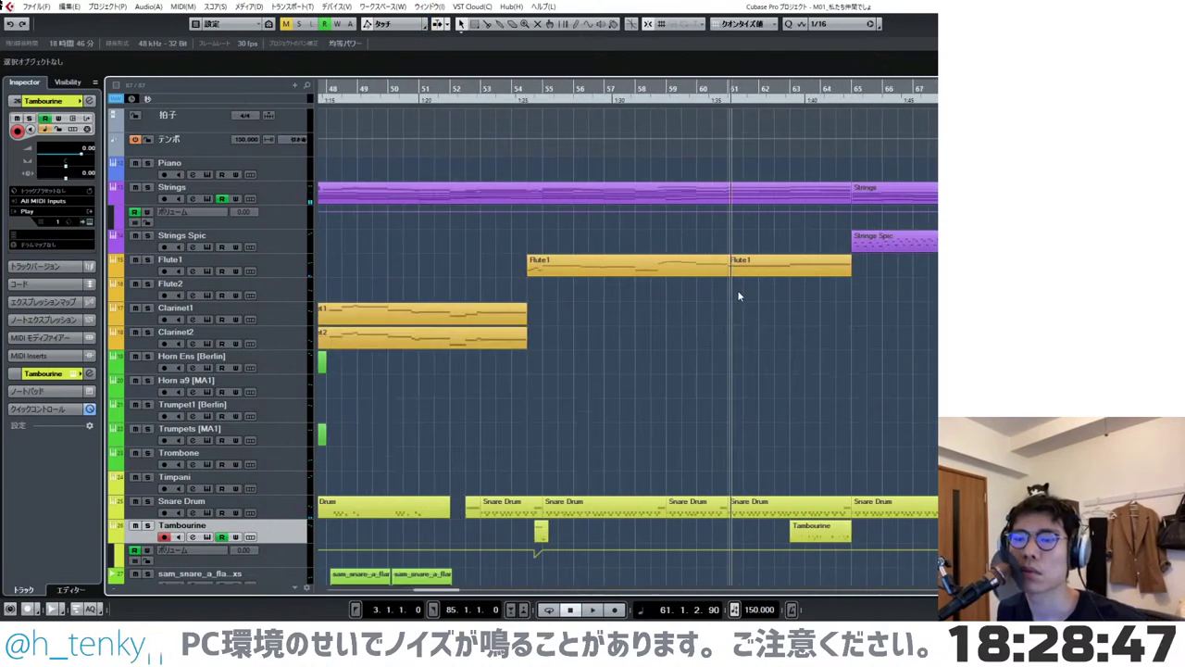
pyautogui.click(750, 271)
pyautogui.press('Delete')
pyautogui.press('g')
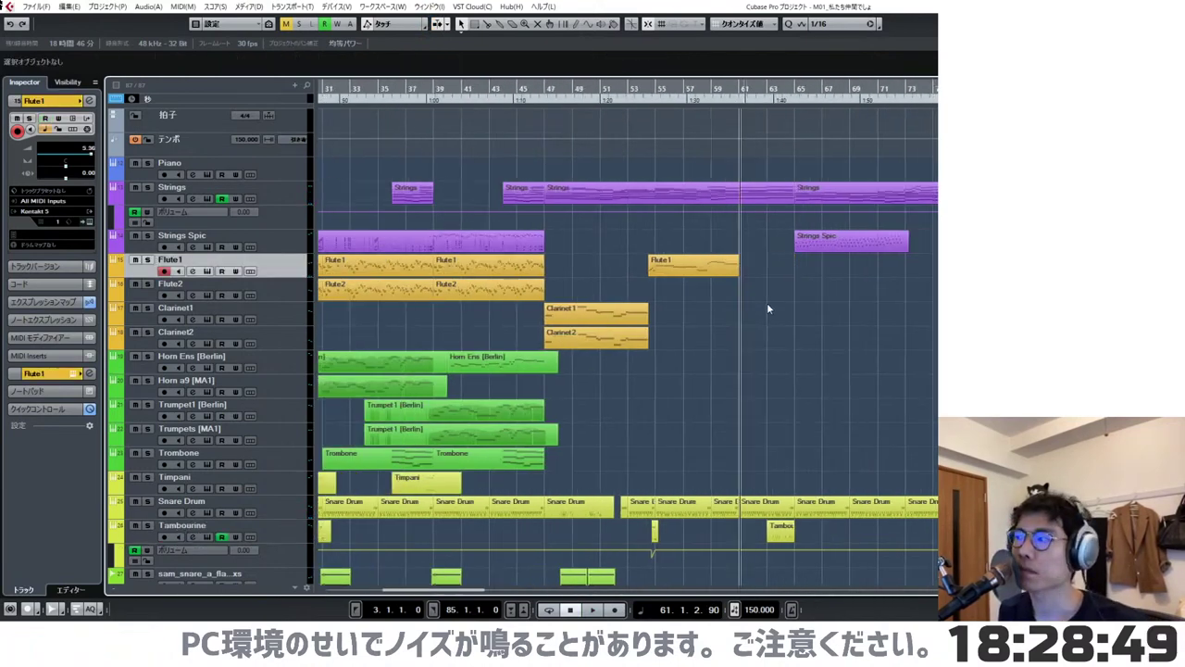
# - Copy the four-bar Flute1 part ending at bar 47 to bar 61 and open the copy for note editing
pyautogui.moveTo(538, 268); pyautogui.dragTo(891, 280)
pyautogui.scroll(6, 898, 298)
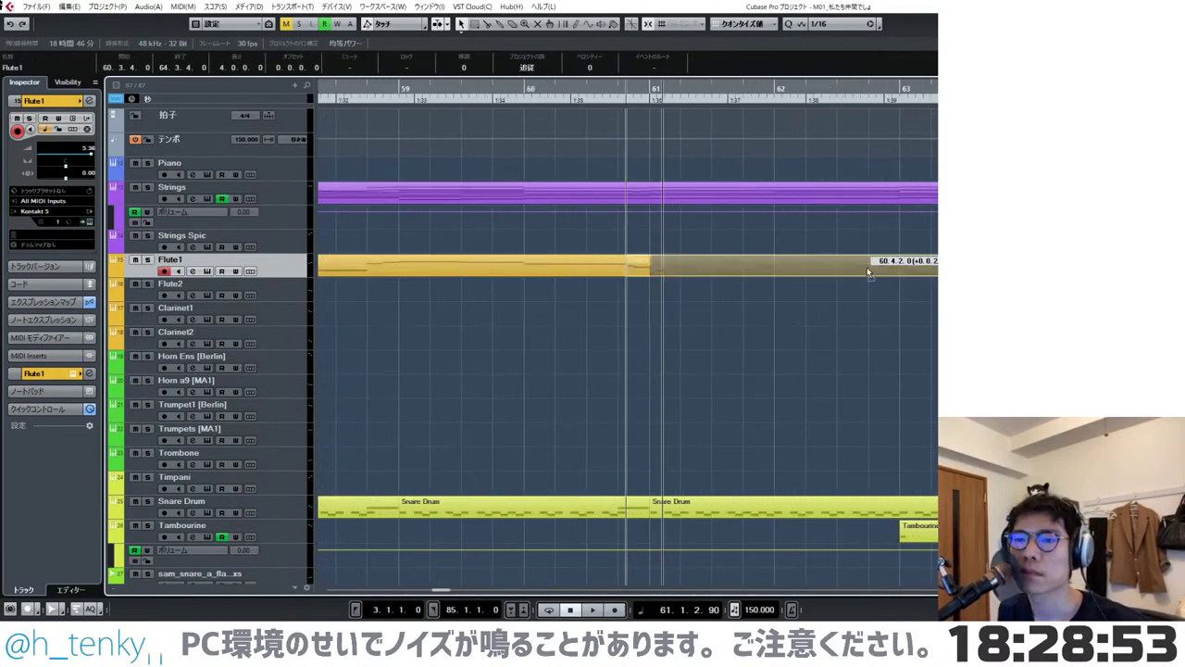
pyautogui.doubleClick(885, 267)
pyautogui.hscroll(-2, 885, 273)
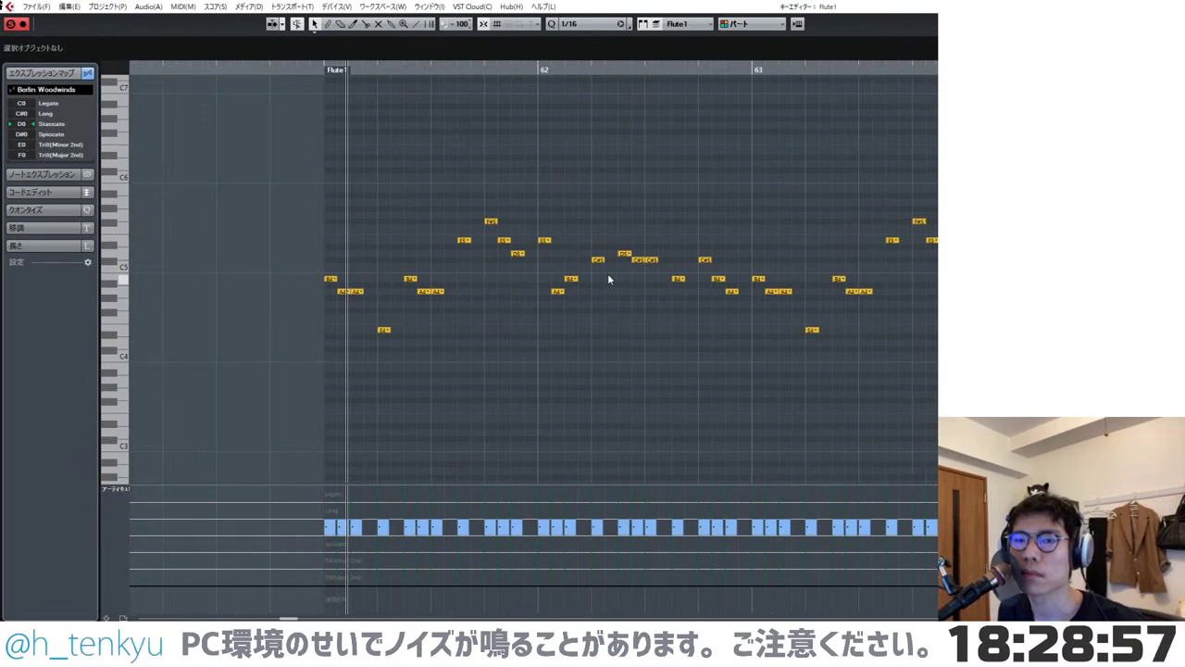
pyautogui.hotkey('ctrl', 'w')
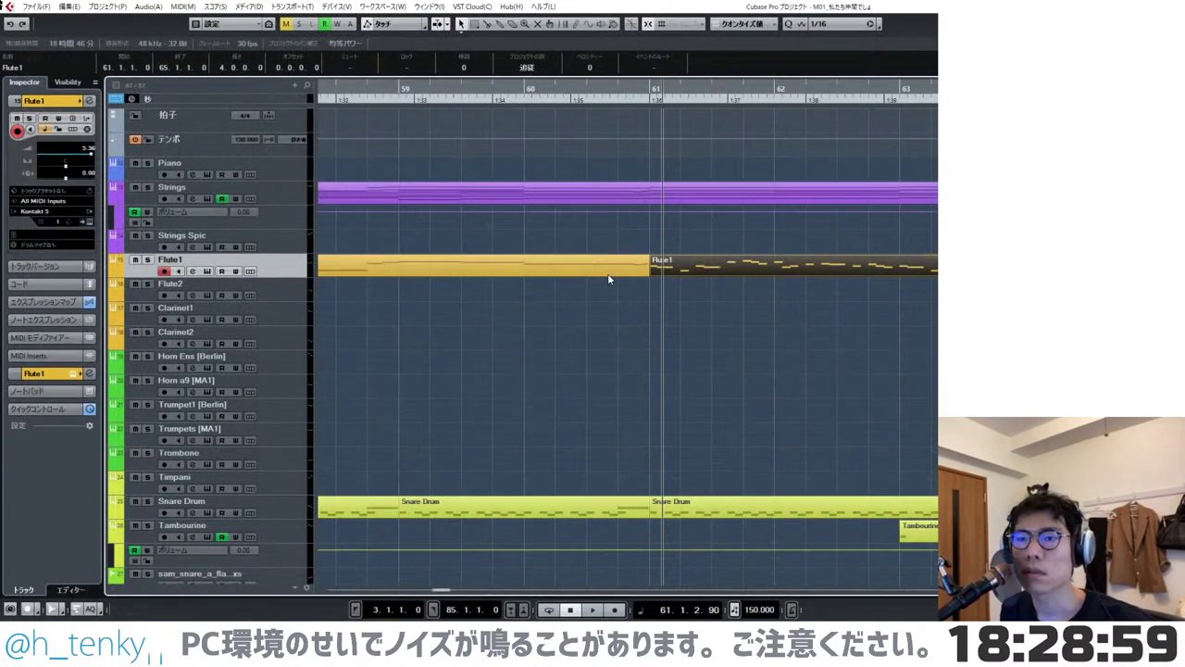
pyautogui.click(693, 194)
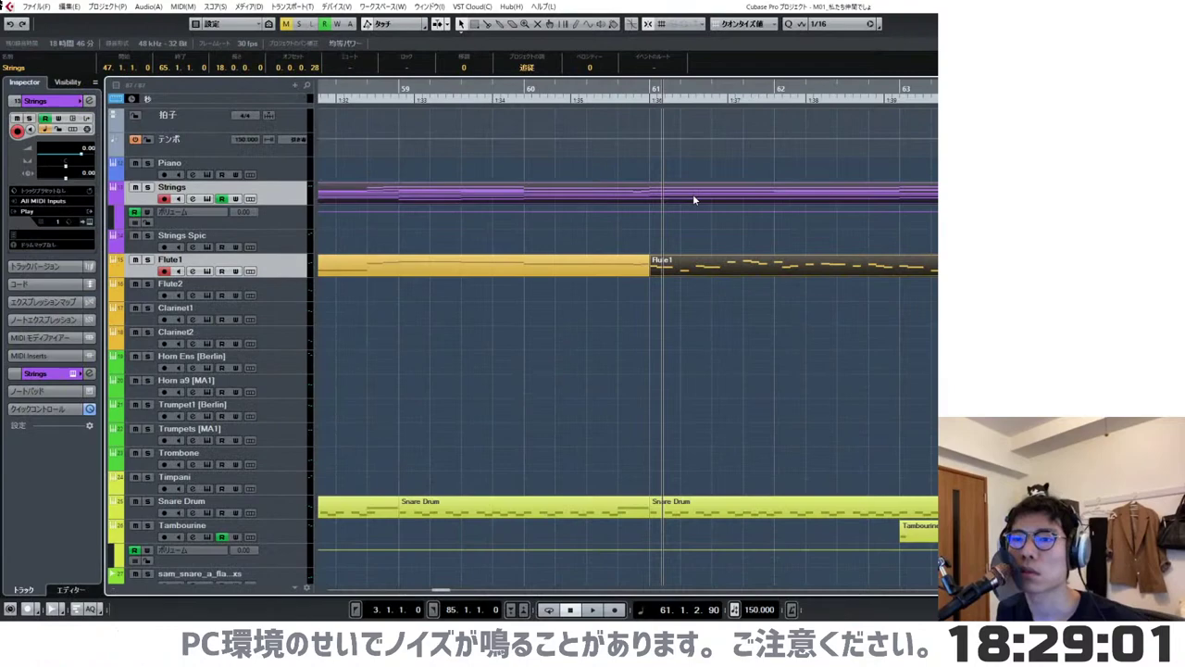
pyautogui.doubleClick(709, 280)
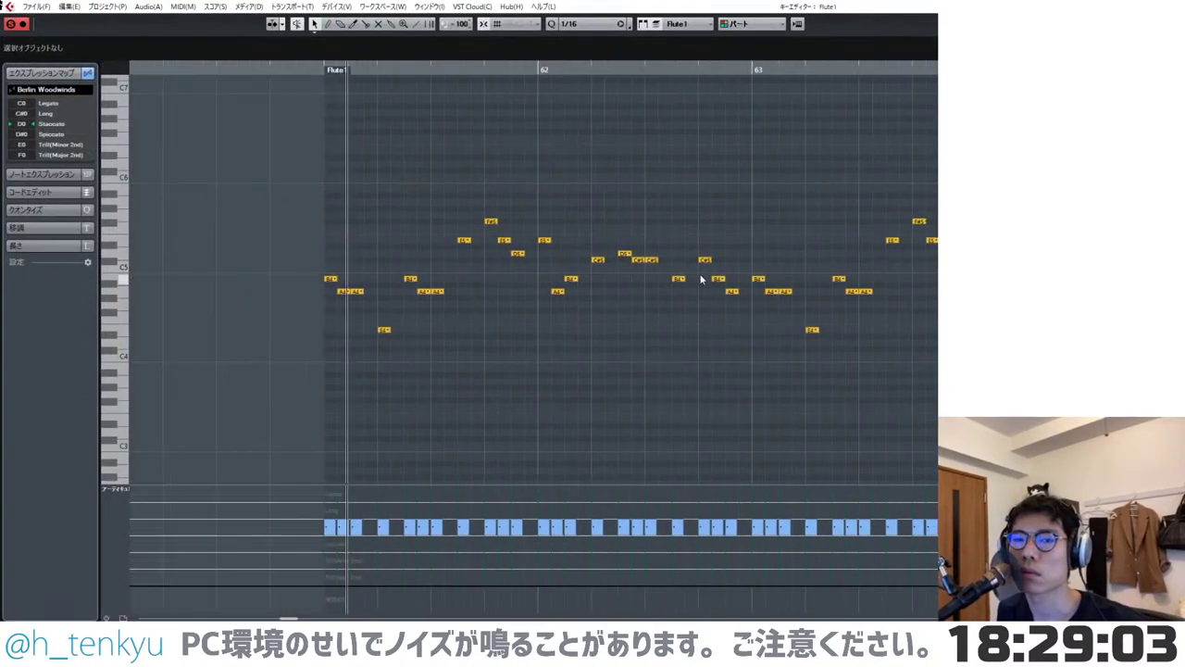
pyautogui.hscroll(-2, 701, 279)
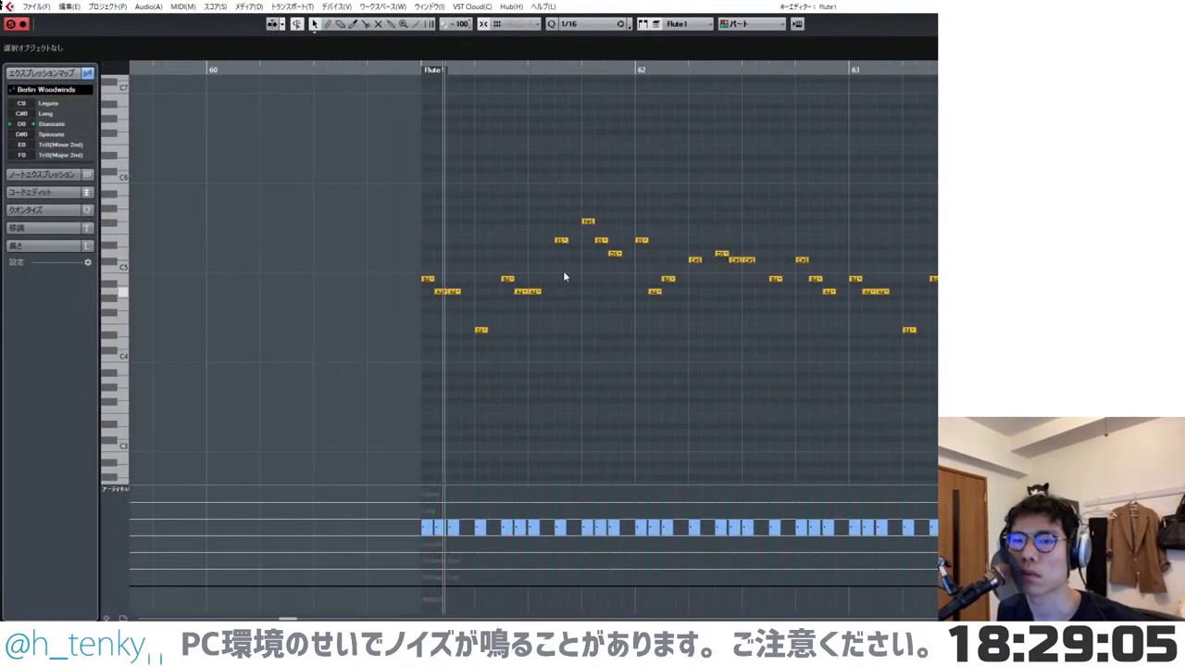
# - Complete bar 61 of Flute1 with the repeating B4–A4–A4–E4 figure and delete all notes from bar 62 onward
pyautogui.click(561, 239)
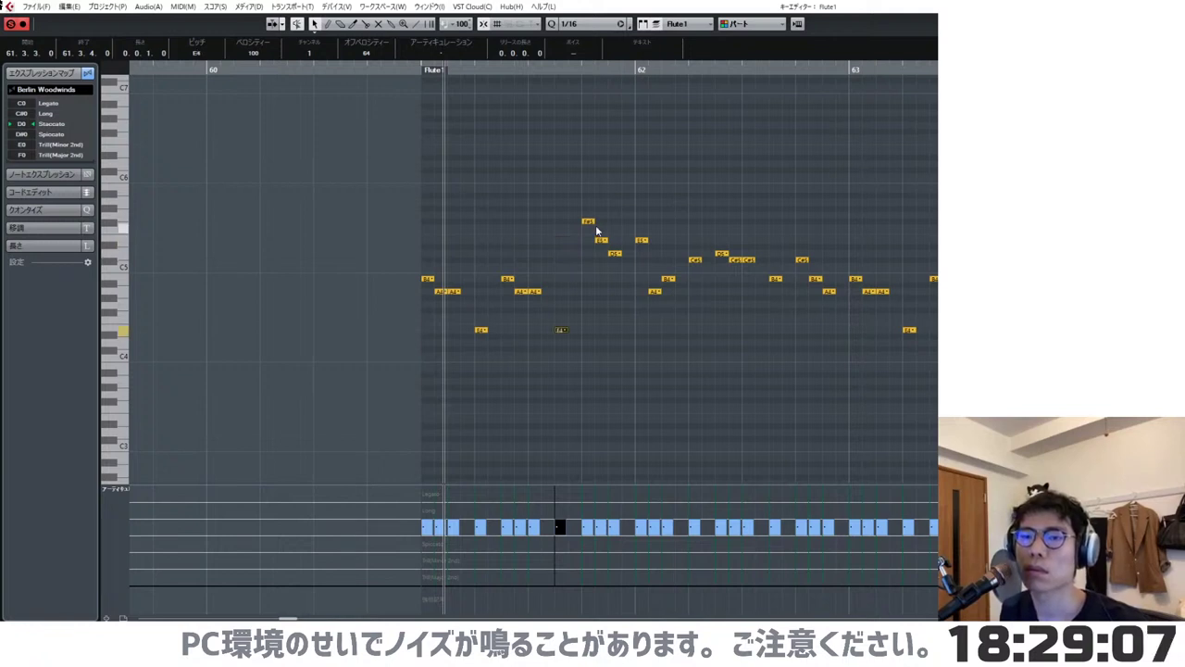
pyautogui.moveTo(577, 201); pyautogui.dragTo(620, 269)
pyautogui.press('Delete')
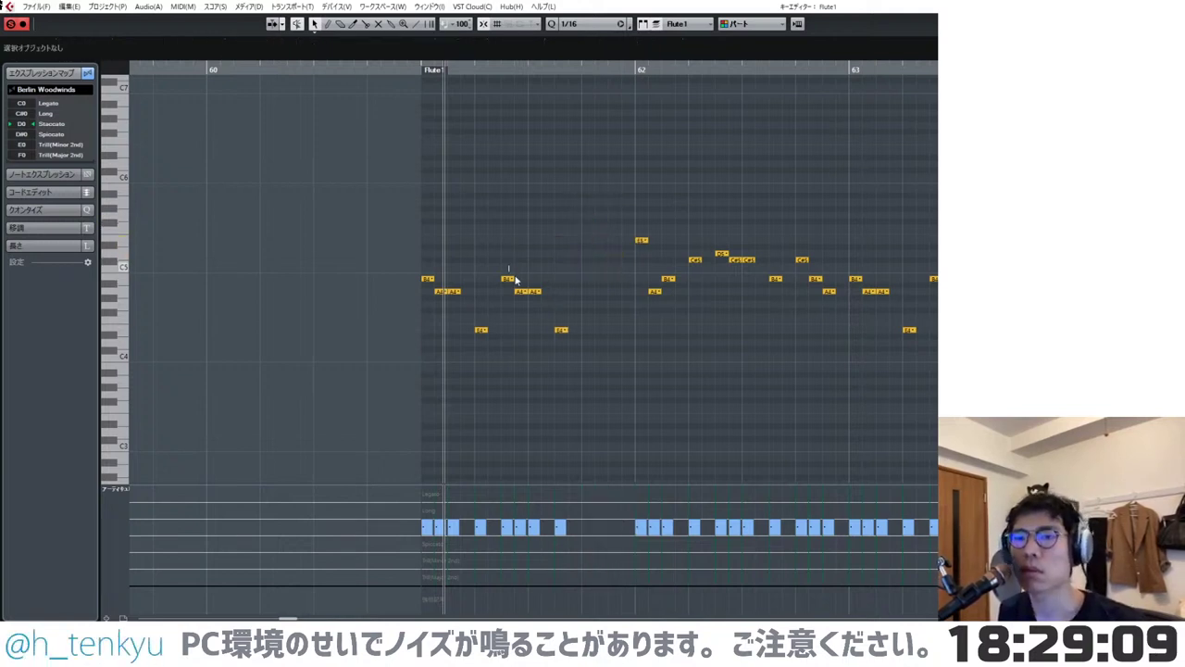
pyautogui.moveTo(509, 266); pyautogui.dragTo(589, 278)
pyautogui.click(589, 258)
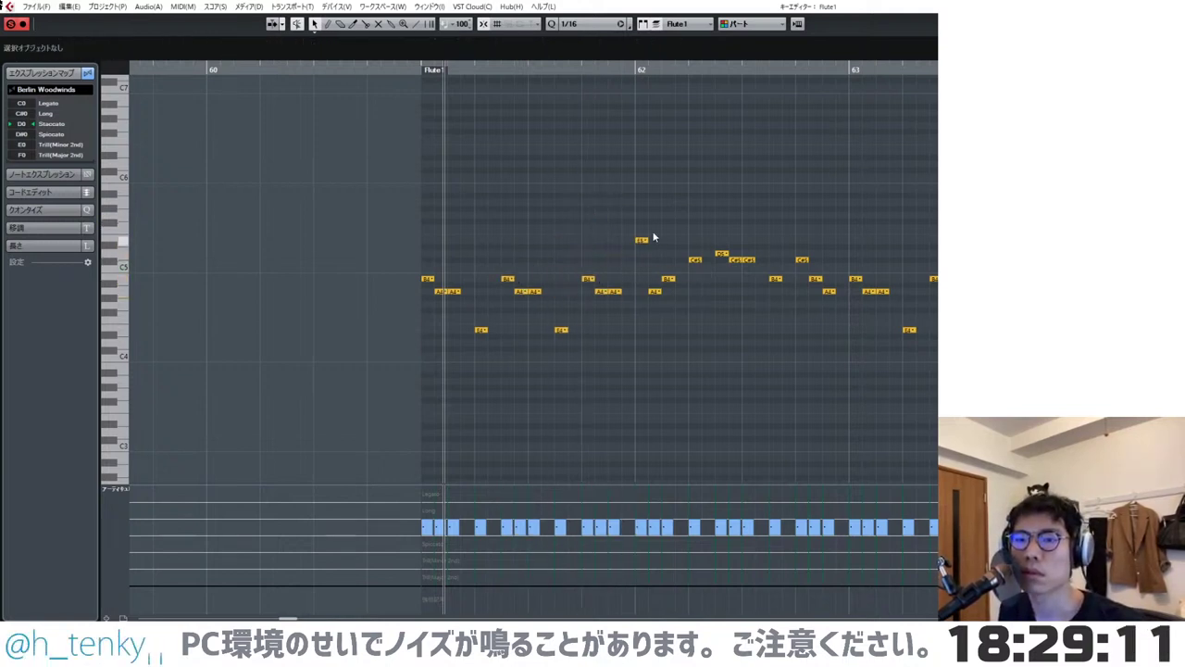
pyautogui.moveTo(704, 217); pyautogui.dragTo(936, 388)
pyautogui.press('Delete')
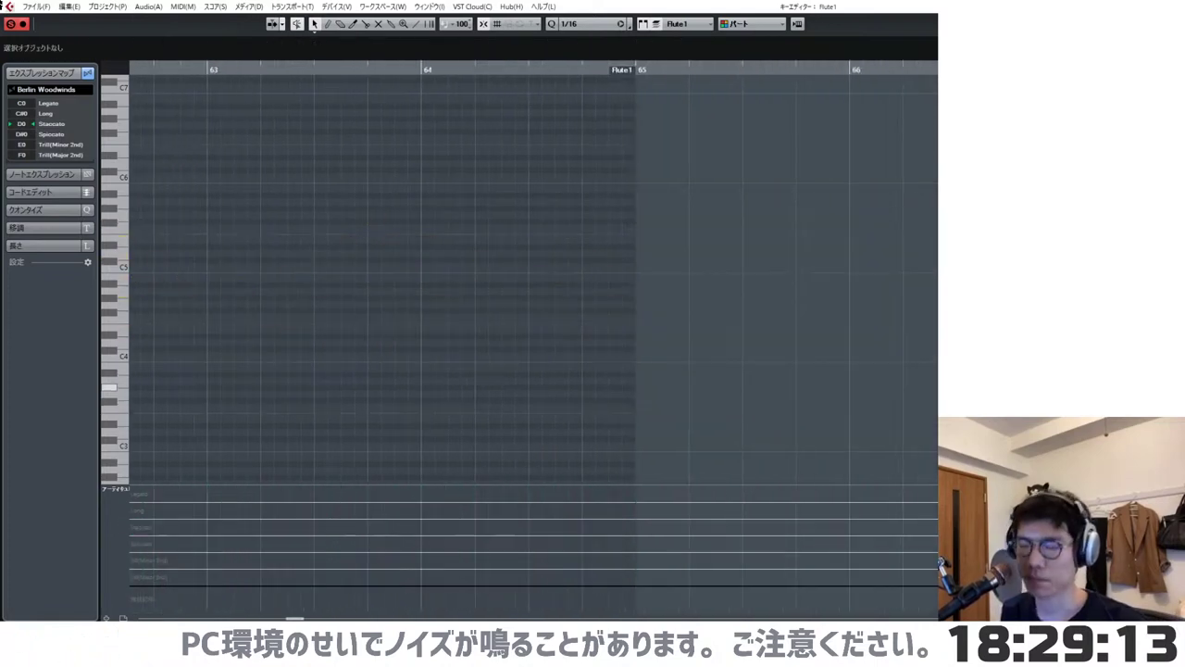
# - With Strings shown alongside, continue the Flute1 figure through bar 62 and lower its A4 notes there to G#4
pyautogui.press('Return')
pyautogui.doubleClick(826, 192)
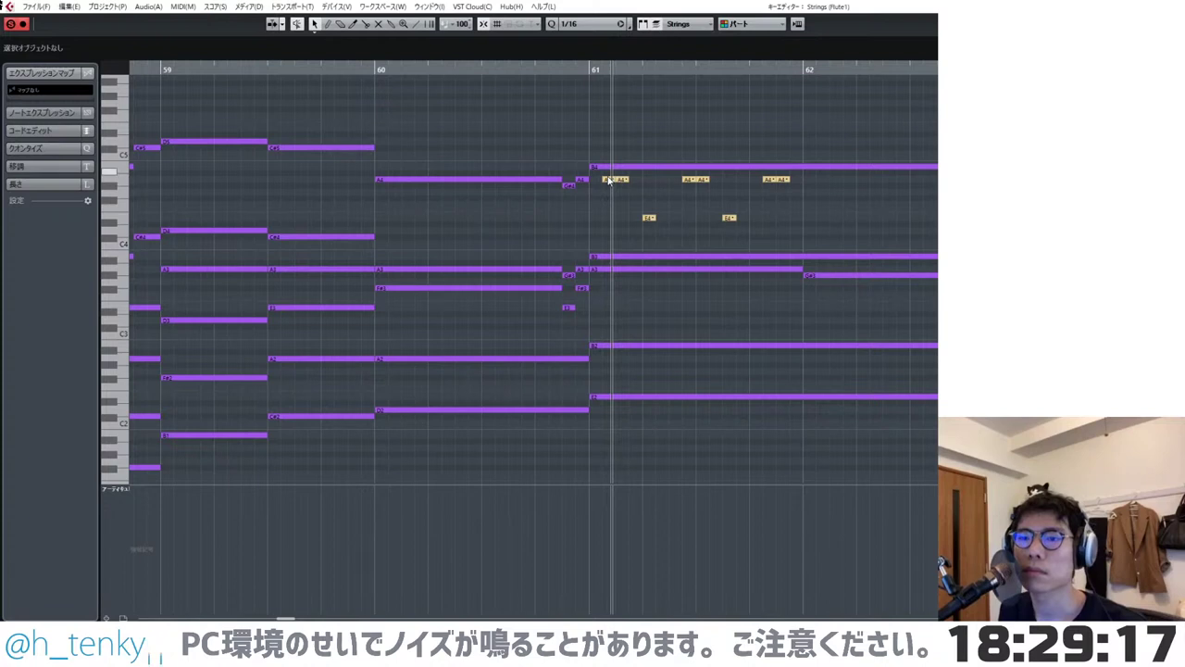
pyautogui.click(609, 179)
pyautogui.moveTo(816, 239); pyautogui.dragTo(940, 192)
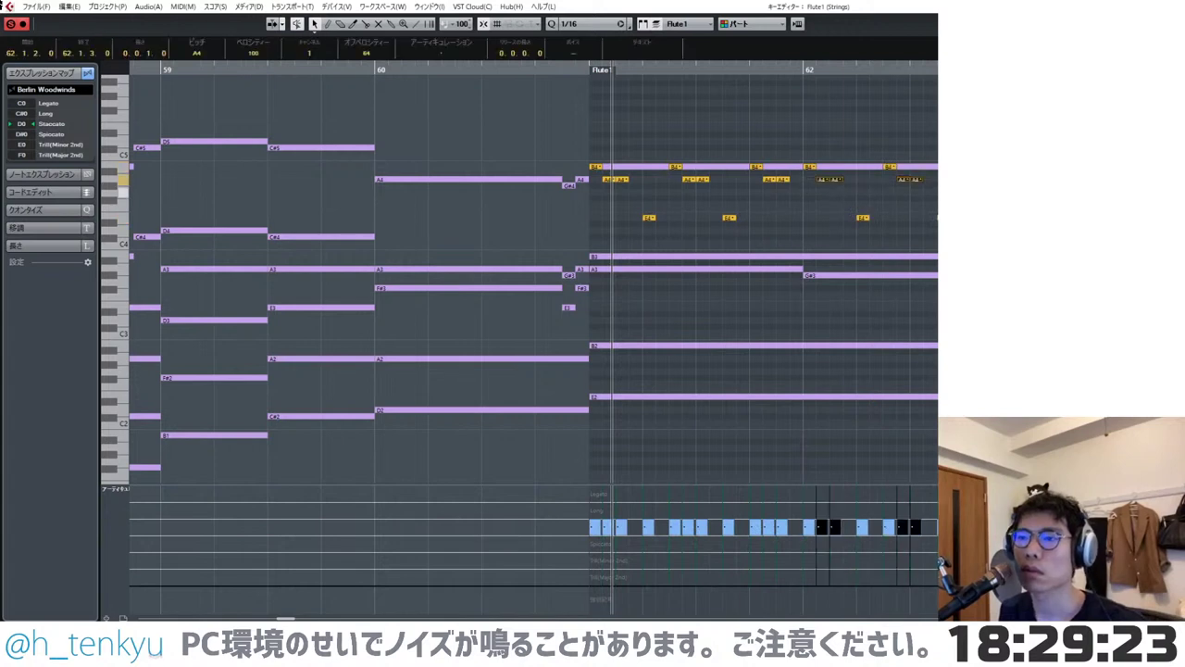
pyautogui.press('Down')
# - Copy the two-bar Flute1 phrase from bar 61 to bar 63, transposed up a whole tone to start on C#5
pyautogui.moveTo(1014, 232); pyautogui.dragTo(598, 123)
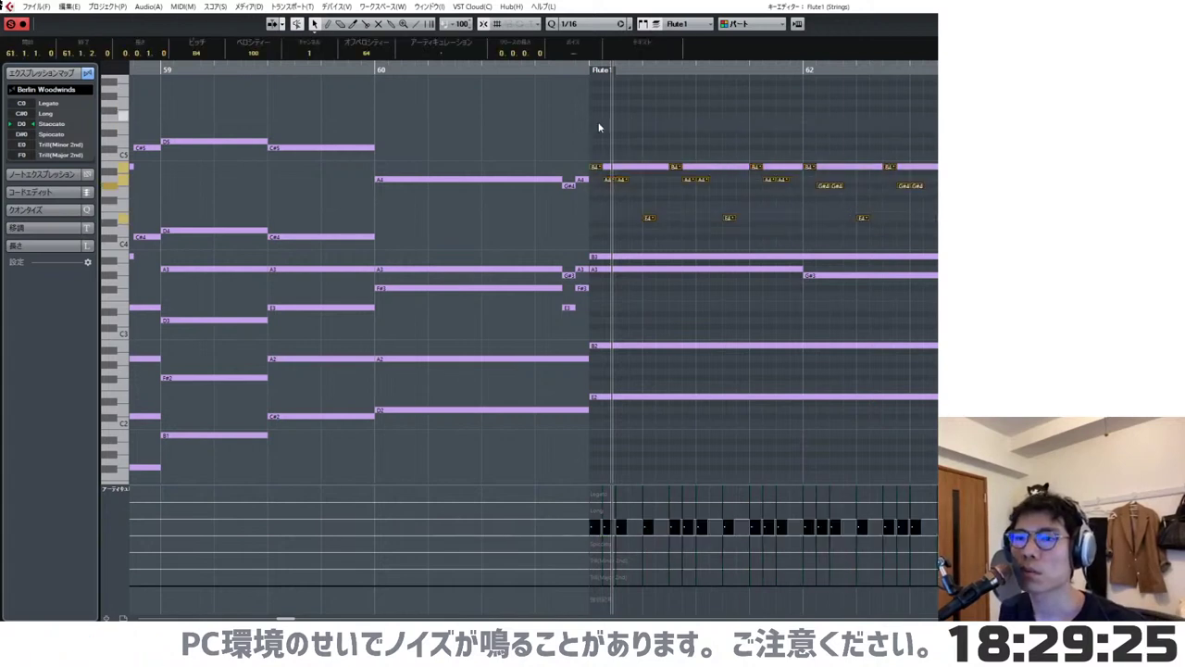
pyautogui.hscroll(3, 600, 131)
pyautogui.scroll(-3, 602, 131)
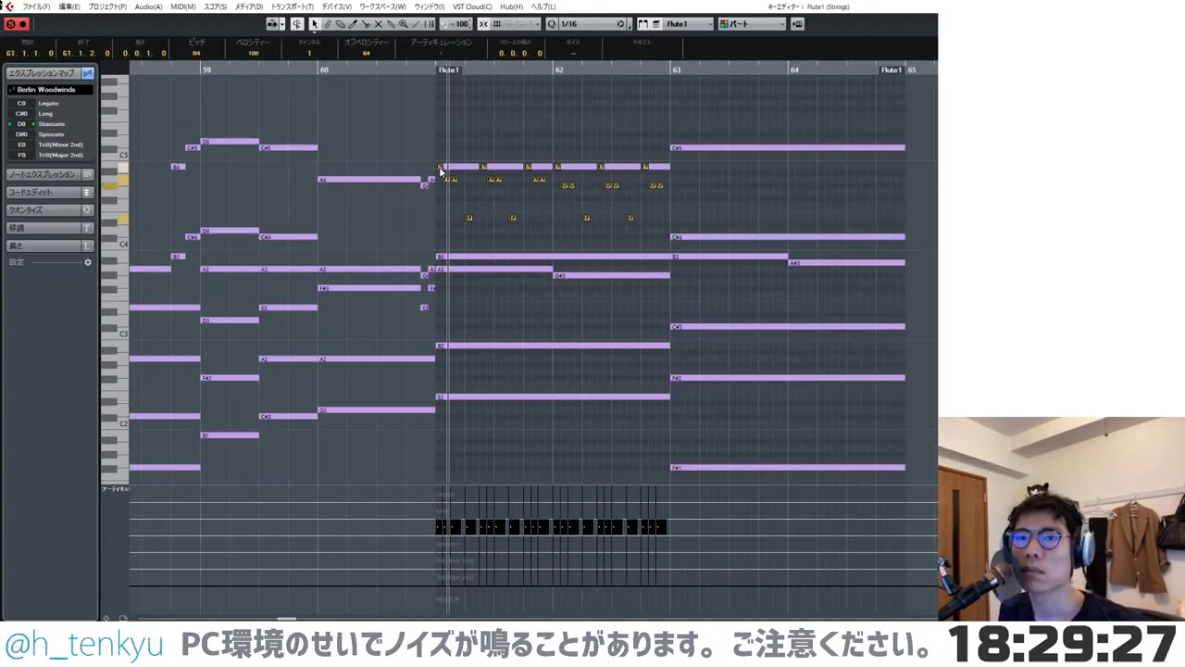
pyautogui.moveTo(441, 170); pyautogui.dragTo(683, 167)
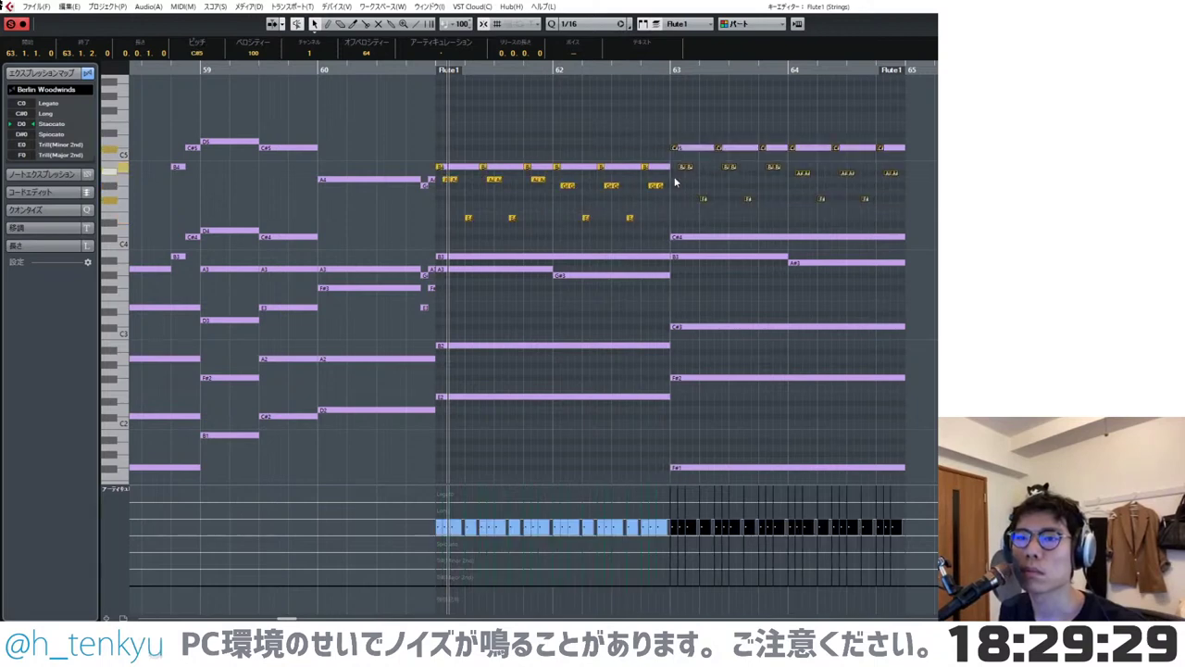
pyautogui.click(682, 189)
# - Play back the new Flute1 phrase from bar 61 through the transition into bar 65
pyautogui.press('space')
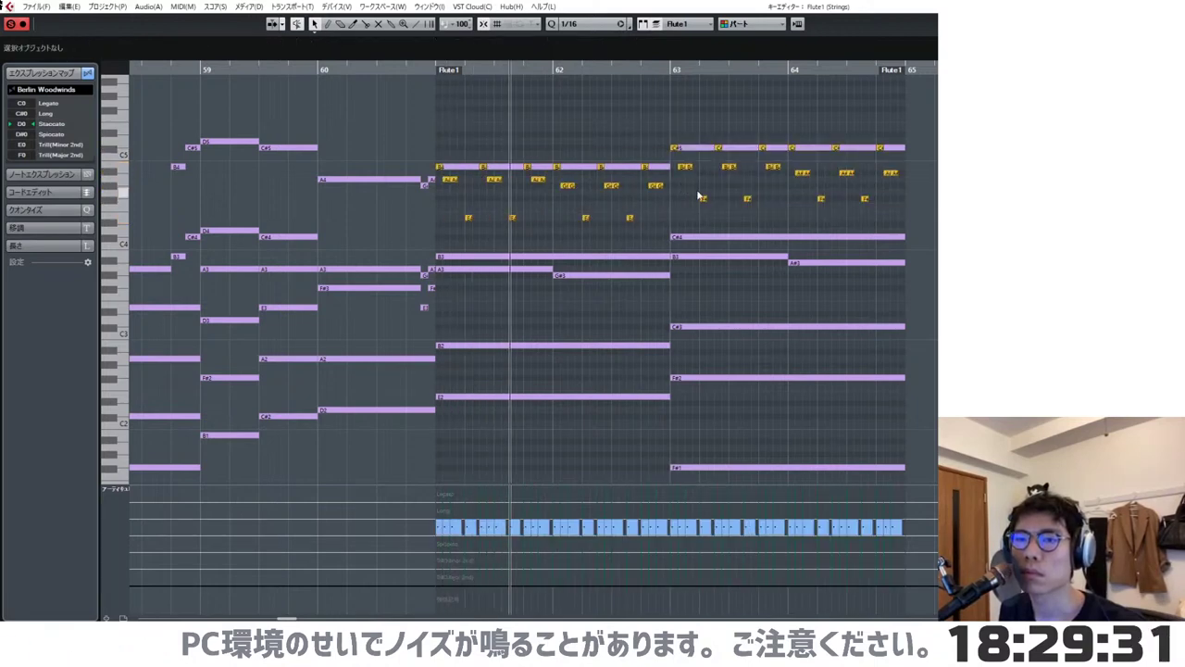
pyautogui.press('Return')
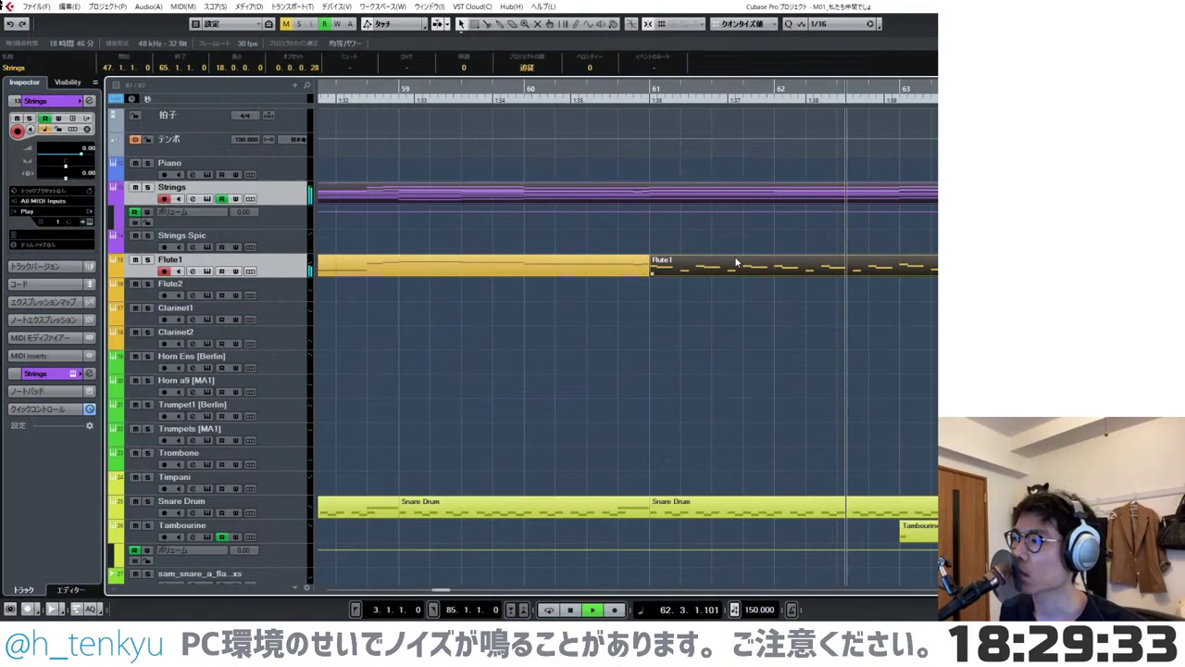
pyautogui.click(771, 312)
pyautogui.scroll(-3, 774, 314)
pyautogui.hscroll(3, 774, 314)
pyautogui.press('Return')
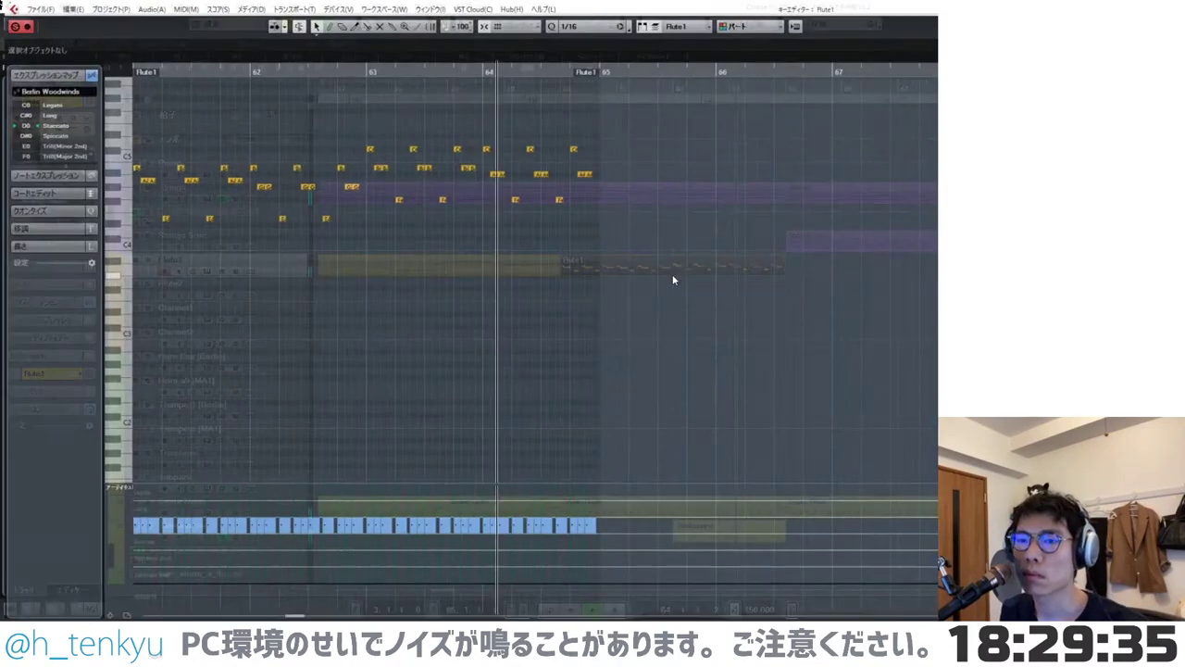
pyautogui.press('Escape')
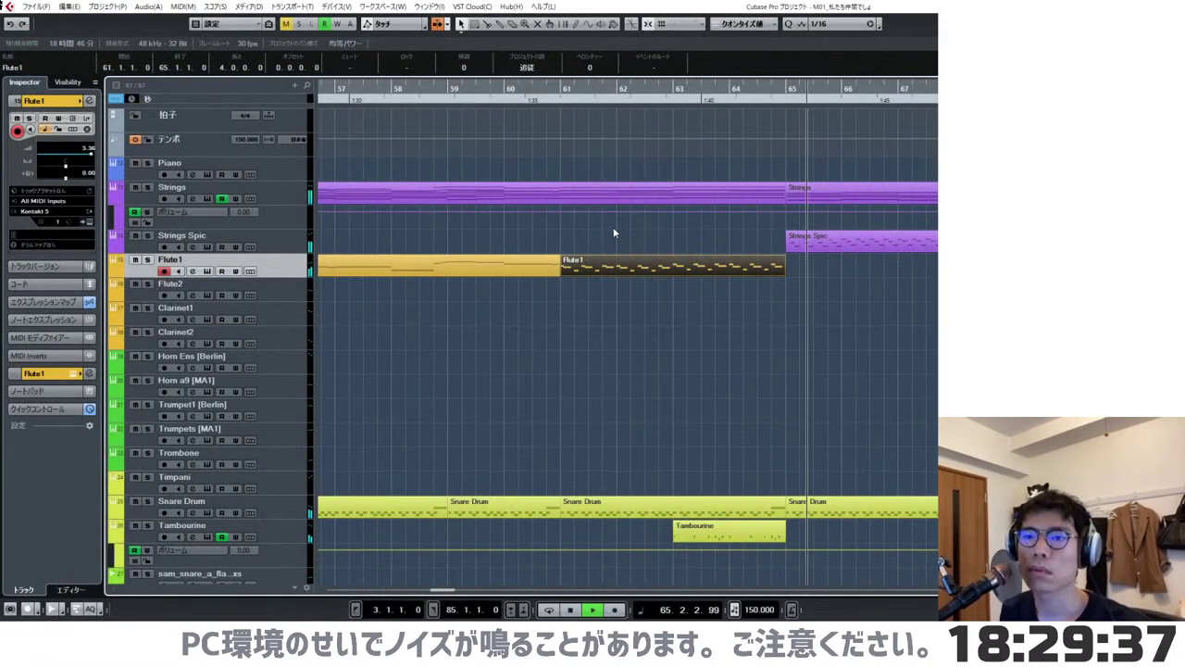
# - Raise the new Flute1 phrase one octave and duplicate the part onto the Flute2 track at bar 61
pyautogui.press('space')
pyautogui.press('space')
pyautogui.moveTo(611, 277); pyautogui.dragTo(621, 306)
pyautogui.click(622, 312)
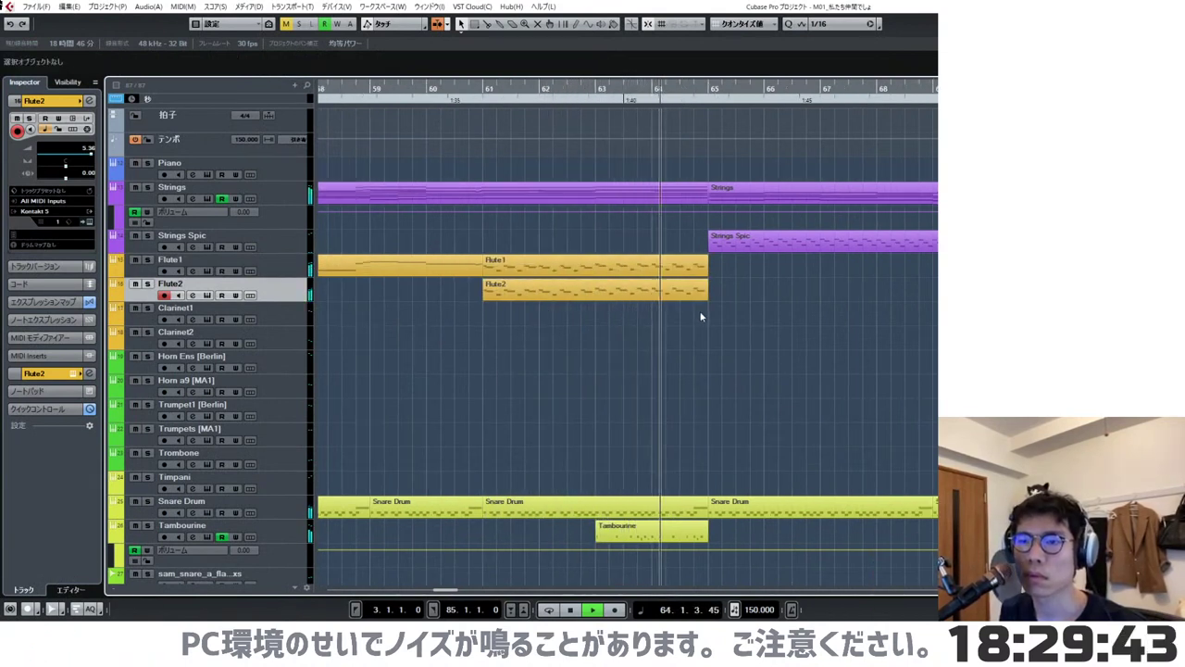
# - Extend the new Flute1 and Flute2 parts past bar 65 to end at 65.3.4
pyautogui.moveTo(726, 298); pyautogui.dragTo(710, 272)
pyautogui.moveTo(713, 273); pyautogui.dragTo(785, 275)
pyautogui.click(794, 320)
# - Quantize the three notes on the last beat of bar 64 in Flute1 to 1/16 triplets and shorten them to match
pyautogui.doubleClick(725, 269)
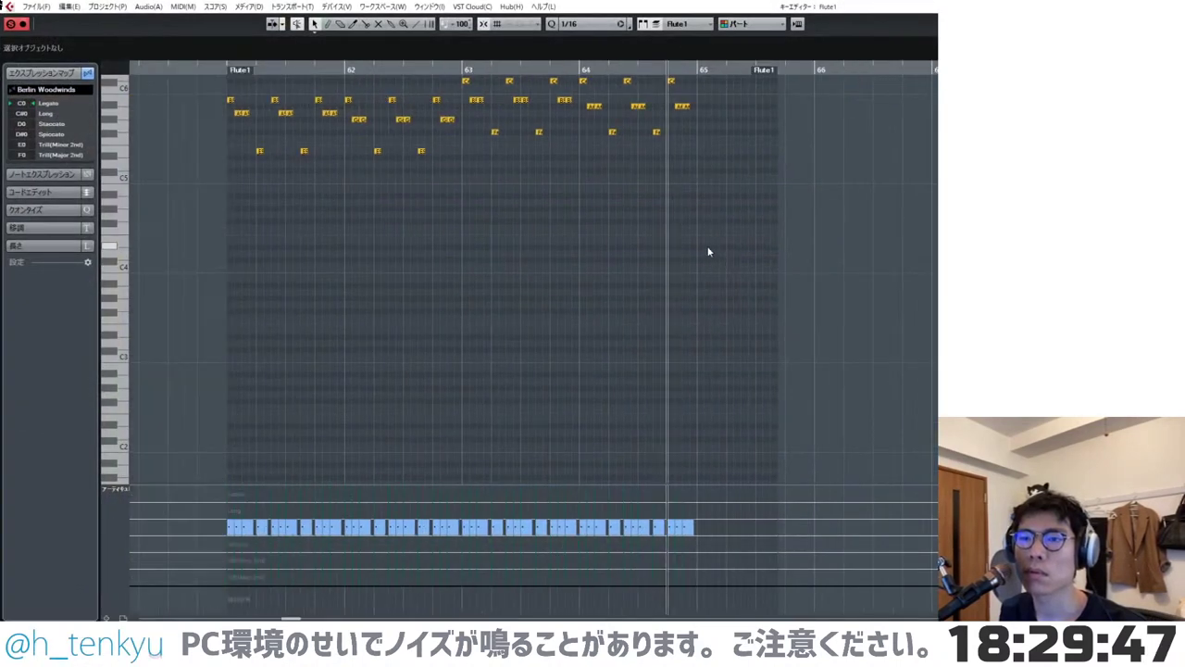
pyautogui.scroll(3, 706, 235)
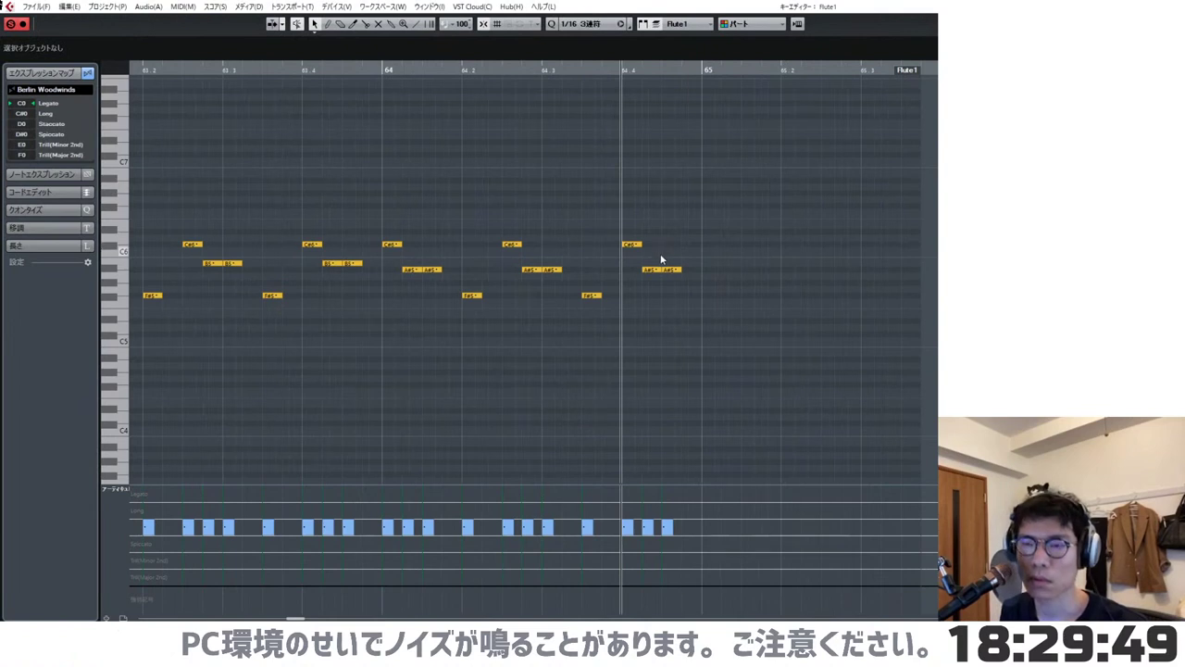
pyautogui.moveTo(633, 229); pyautogui.dragTo(683, 290)
pyautogui.hotkey('alt', 'q')
pyautogui.click(684, 292)
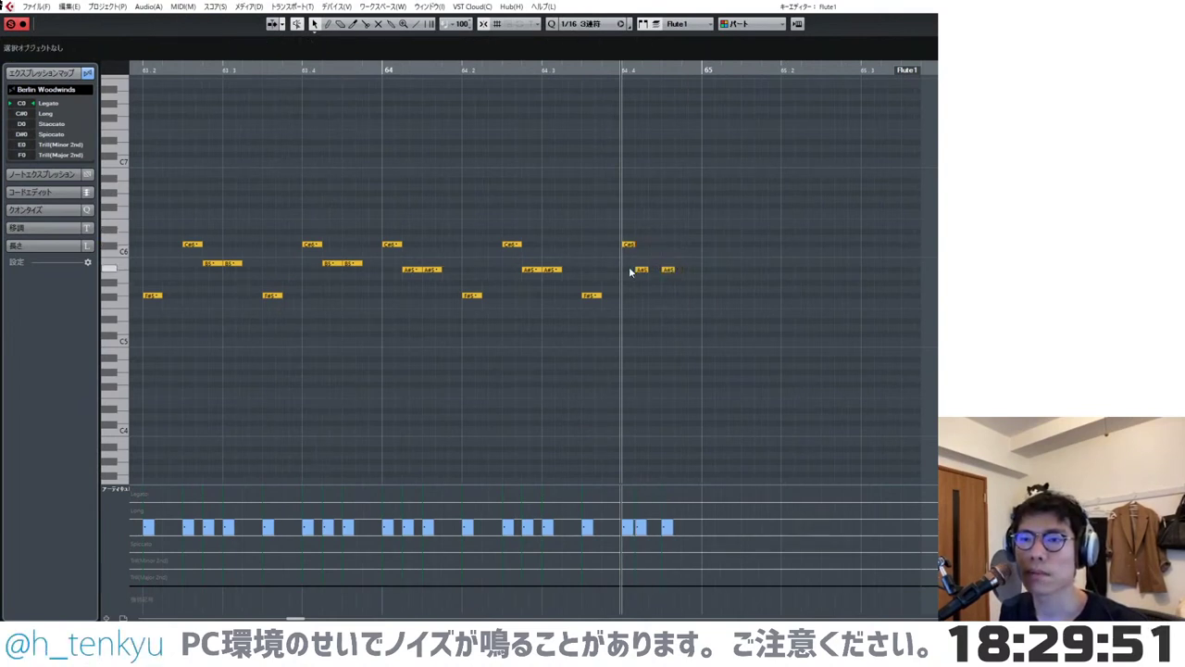
# - Build an ascending Flute1 run on bar 64's last beat: B4, C#5, D#5, E5, F#5, G#5, ending on A5 at bar 65
pyautogui.moveTo(630, 245); pyautogui.dragTo(630, 316)
pyautogui.click(650, 298)
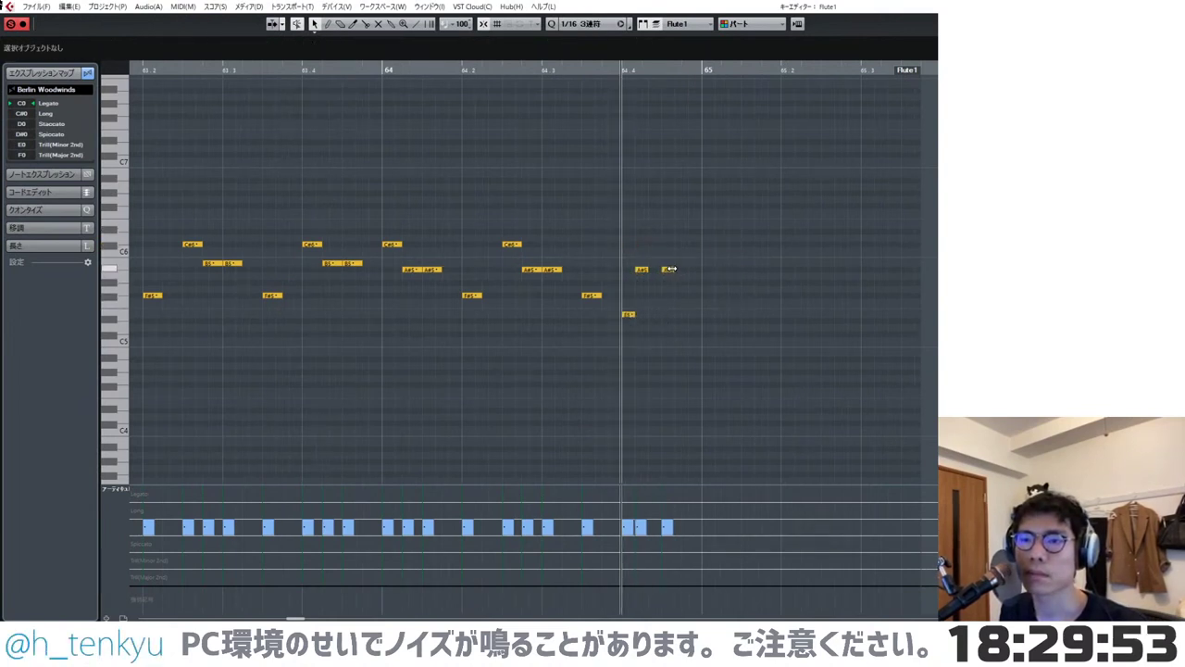
pyautogui.moveTo(671, 268); pyautogui.dragTo(707, 344)
pyautogui.click(628, 290)
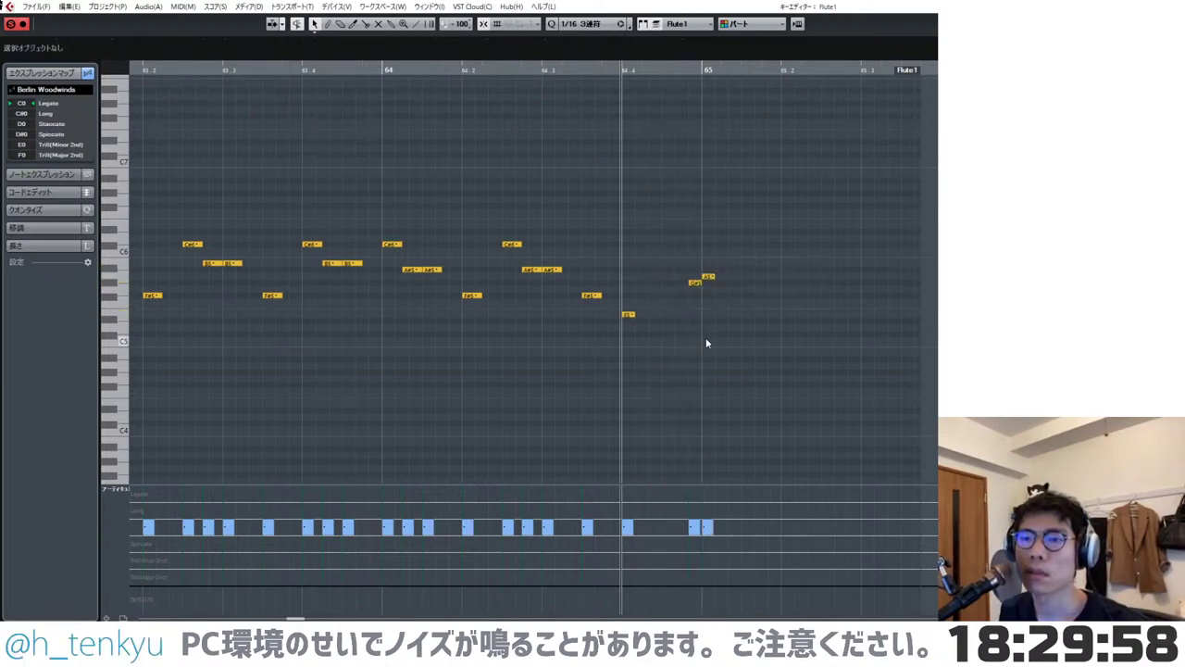
pyautogui.moveTo(693, 287); pyautogui.dragTo(627, 357)
pyautogui.click(627, 316)
# - Play back the ascending Flute1 run from the last beat of bar 64 into bar 65
pyautogui.press('space')
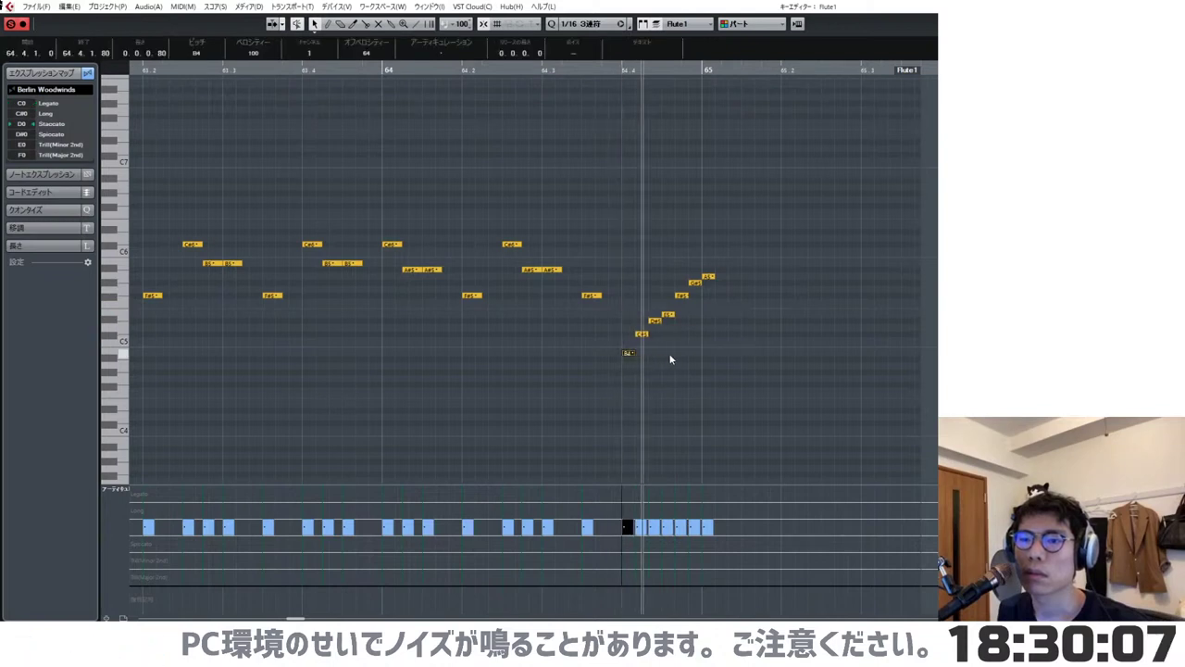
pyautogui.click(671, 359)
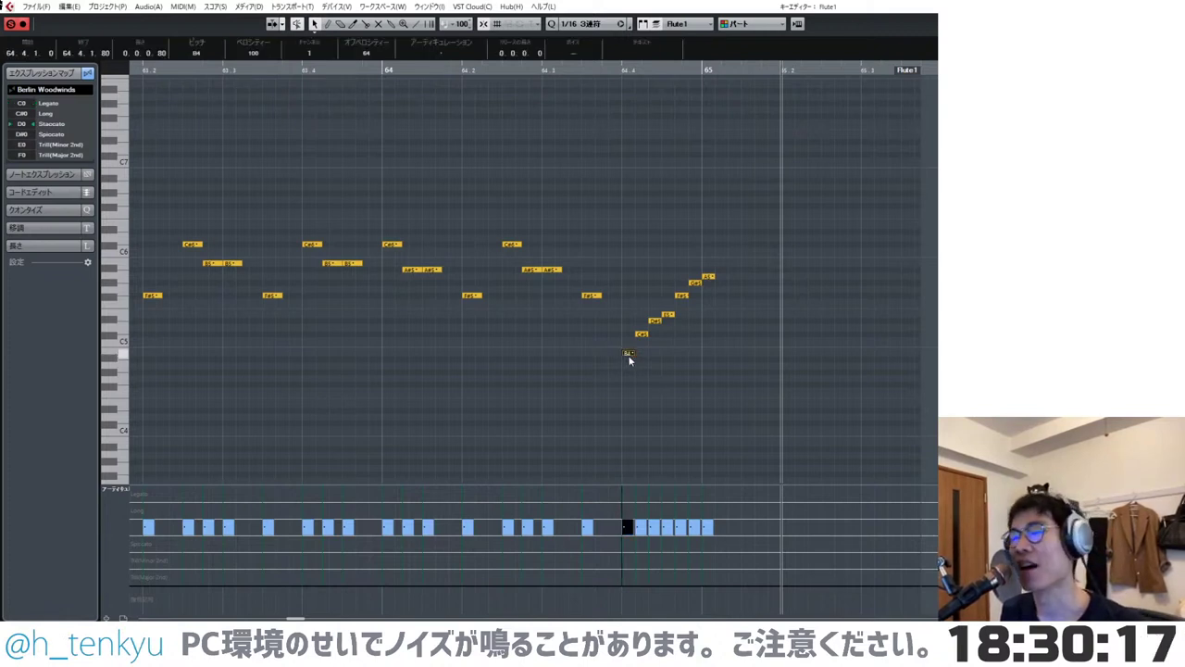
pyautogui.click(690, 367)
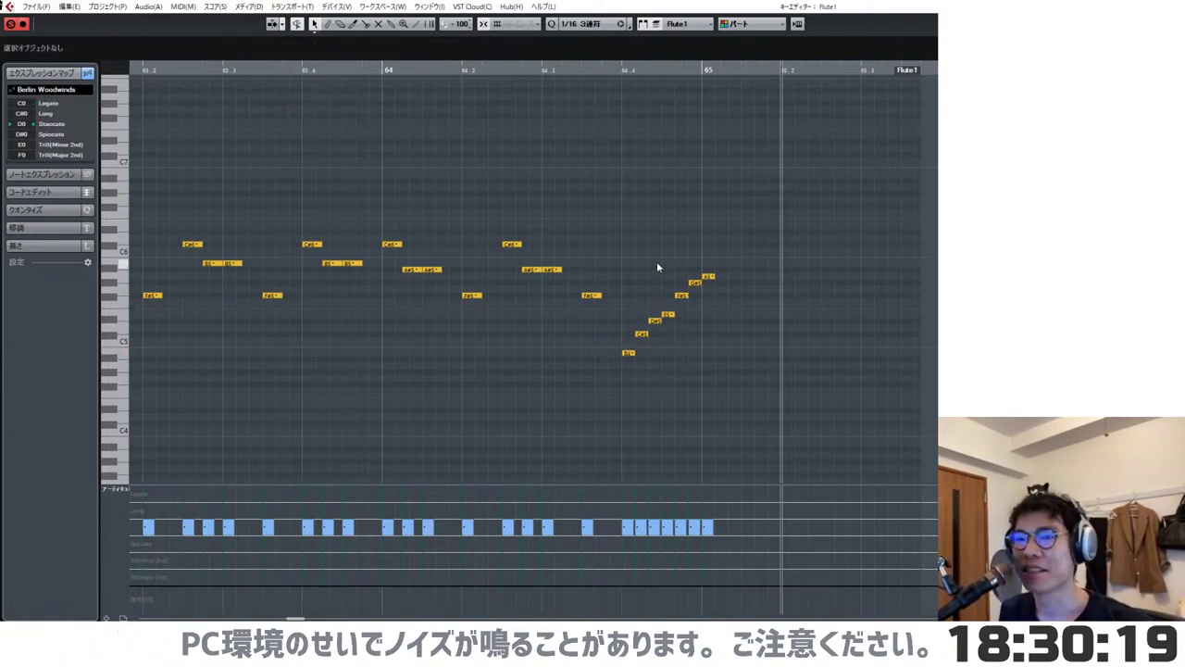
pyautogui.click(625, 75)
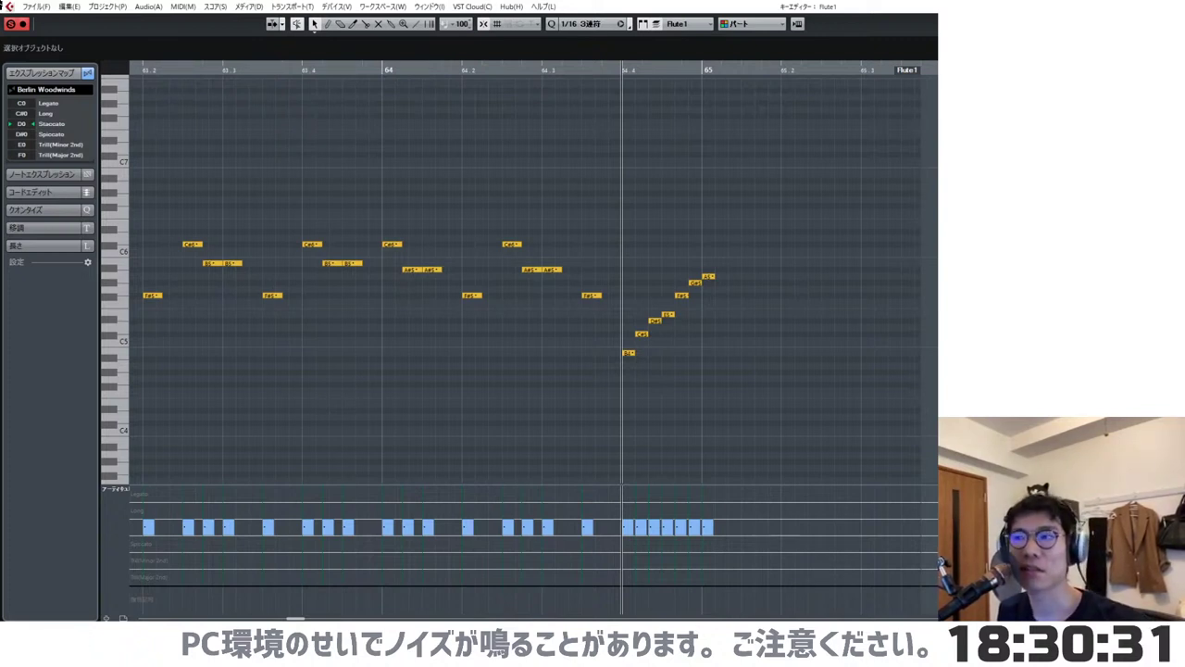
# - Delete the run's opening B4 and requantize the remaining notes to 1/4 quintuplets, starting with C#5 on beat 4
pyautogui.moveTo(621, 351); pyautogui.dragTo(636, 360)
pyautogui.press('Delete')
pyautogui.moveTo(624, 283); pyautogui.dragTo(687, 340)
pyautogui.press('q')
pyautogui.click(697, 359)
pyautogui.hotkey('ctrl', 'Left')
pyautogui.click(686, 346)
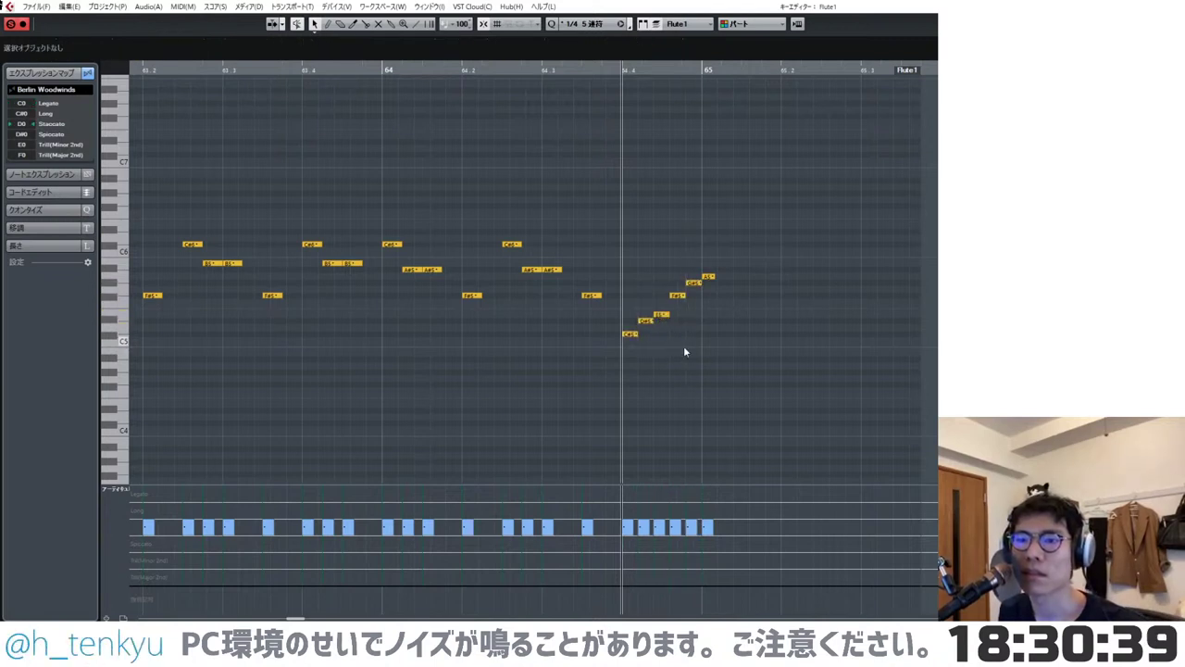
# - Play back the quintuplet run and copy all its notes from Flute1
pyautogui.press('space')
pyautogui.moveTo(618, 253); pyautogui.dragTo(763, 375)
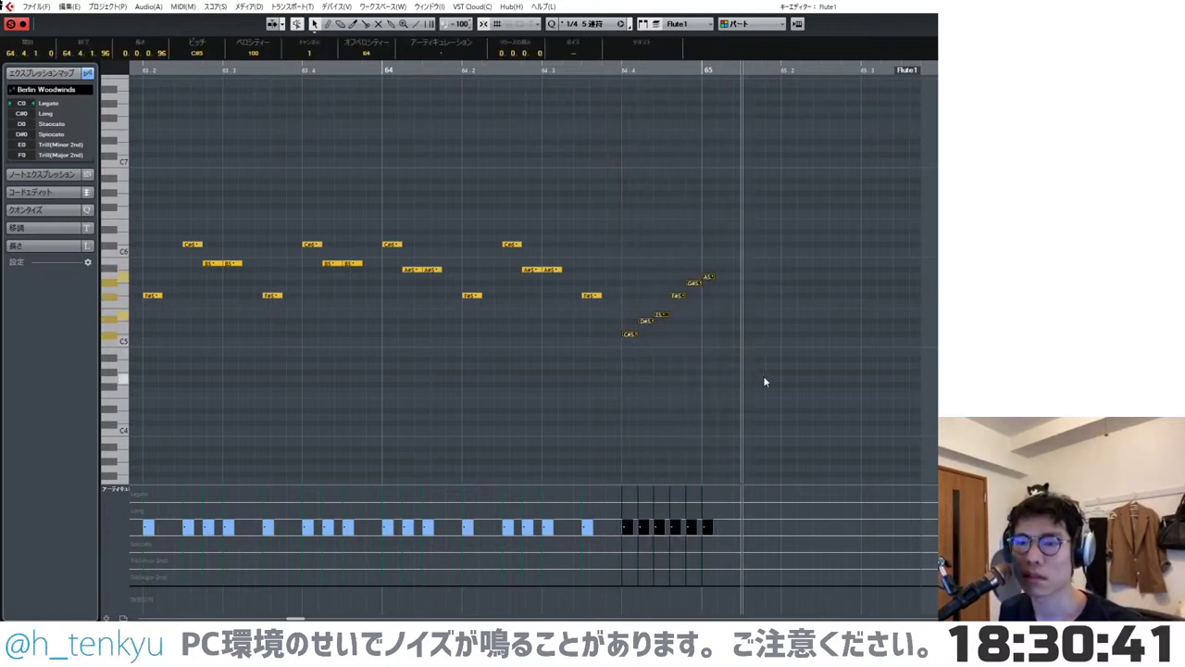
pyautogui.press('space')
pyautogui.press('Return')
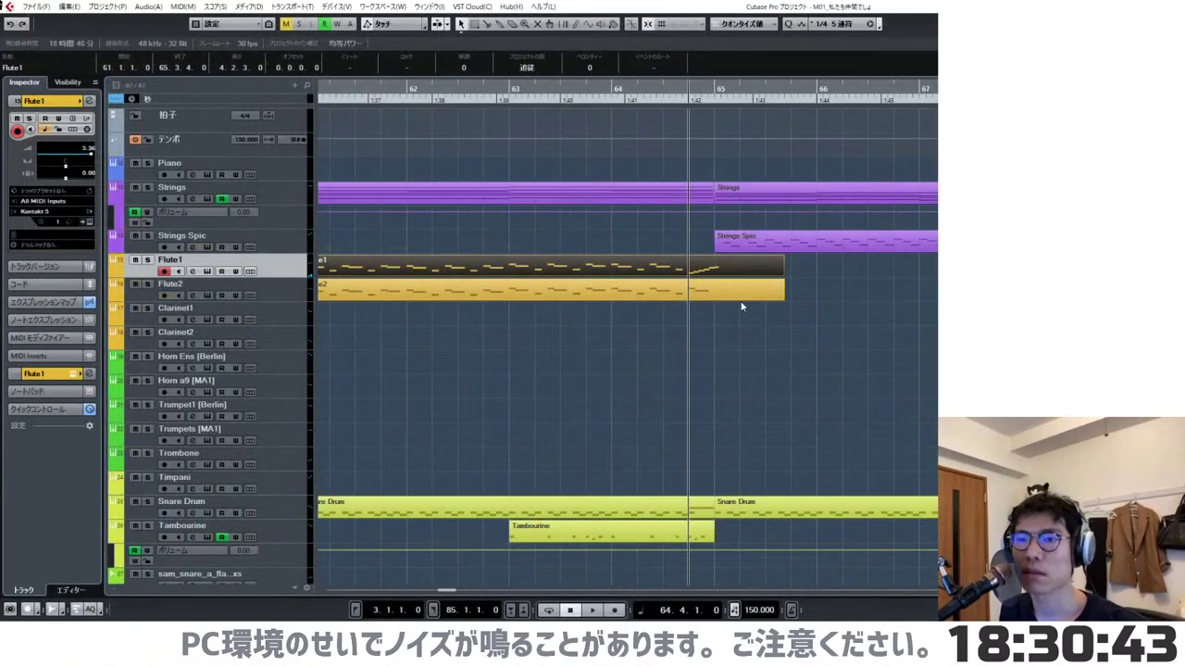
# - Replace the three notes on the last beat of bar 64 in Flute2 with the copied ascending run
pyautogui.doubleClick(732, 295)
pyautogui.moveTo(782, 224); pyautogui.dragTo(866, 315)
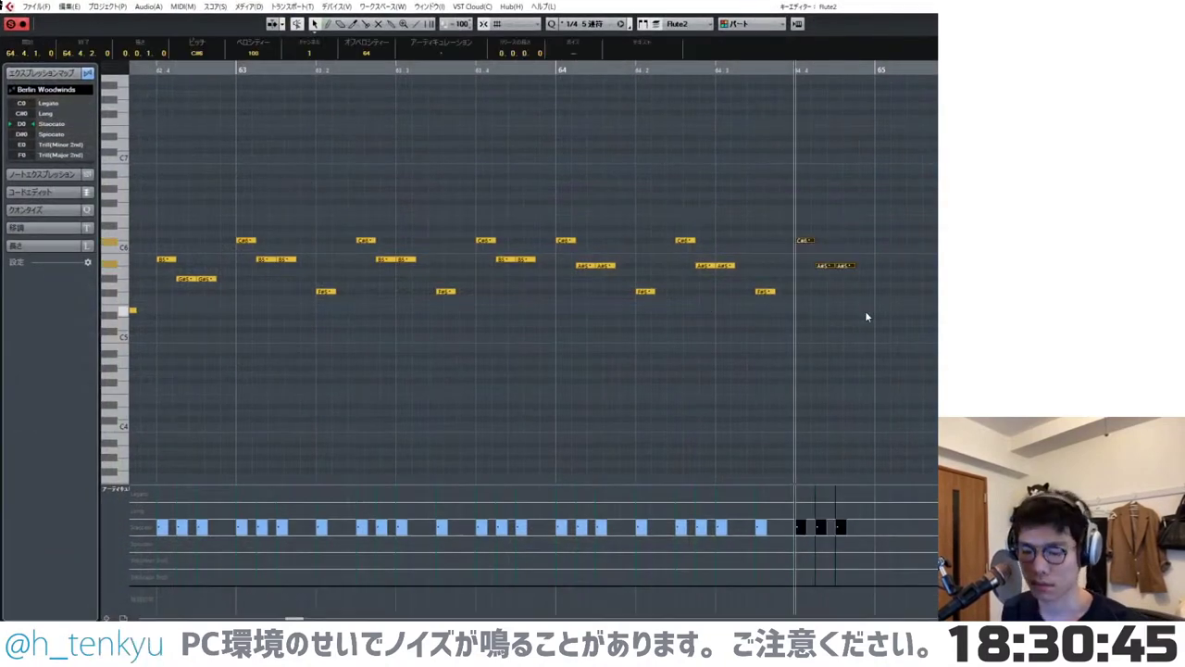
pyautogui.press('Delete')
pyautogui.hotkey('ctrl', 'v')
pyautogui.press('space')
pyautogui.click(903, 330)
pyautogui.press('space')
pyautogui.press('Return')
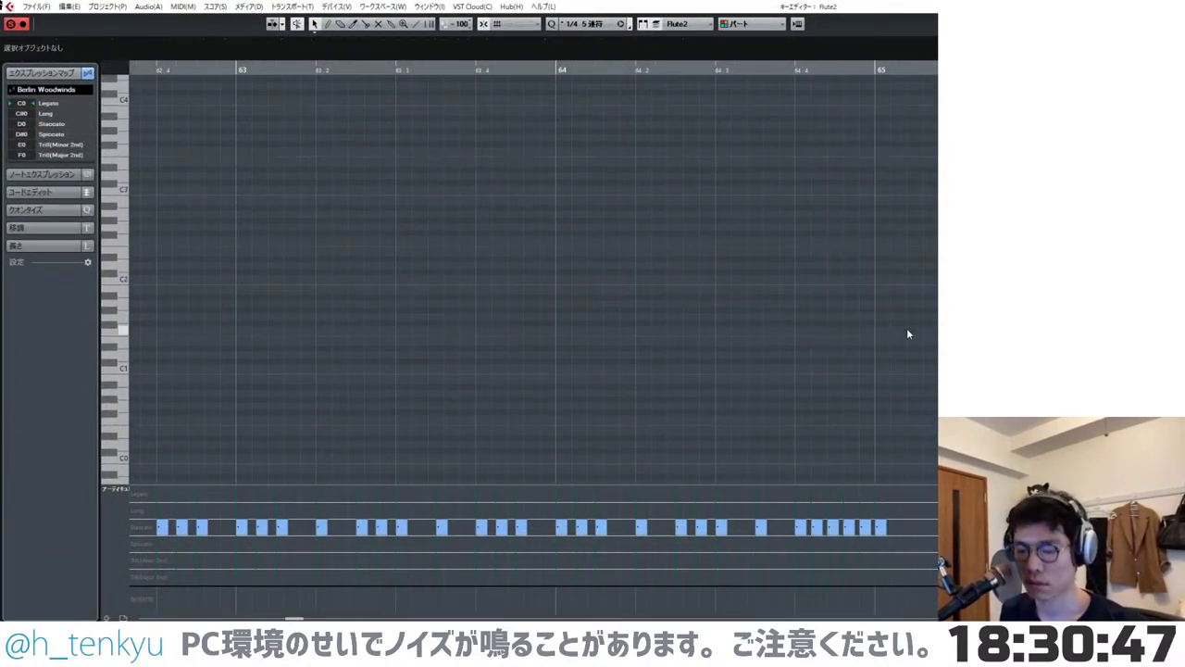
# - Play back the arrangement from bar 64 through bar 66 to hear the flute run lead into bar 65
pyautogui.click(609, 94)
pyautogui.press('space')
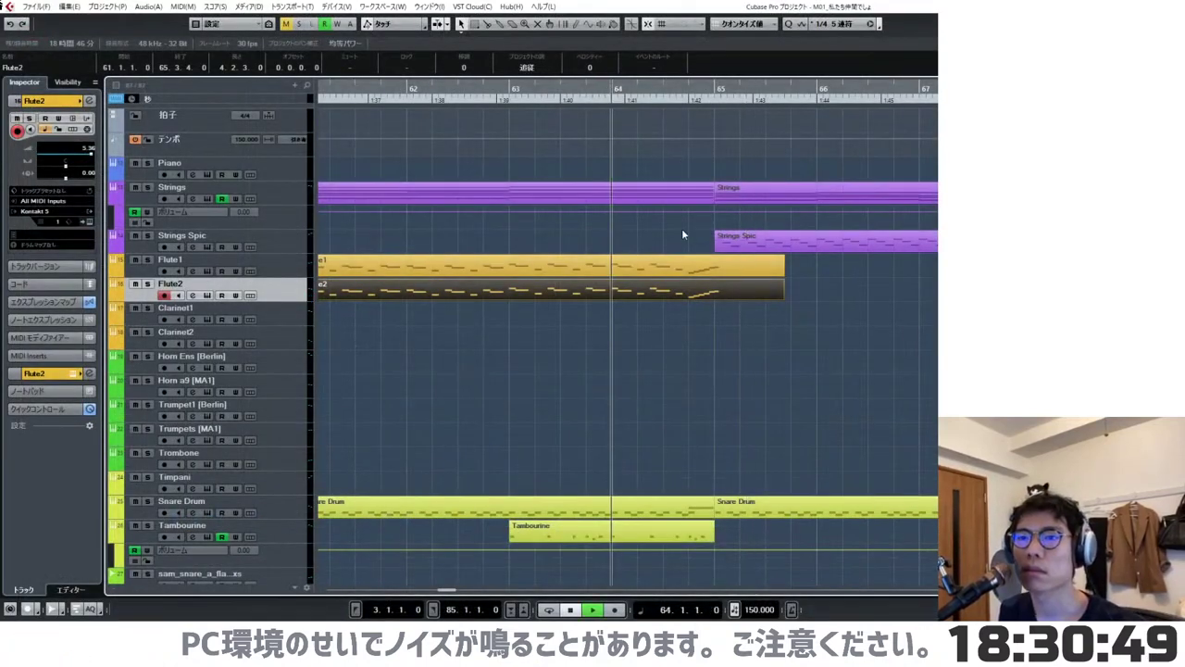
pyautogui.click(758, 329)
pyautogui.scroll(-2, 757, 329)
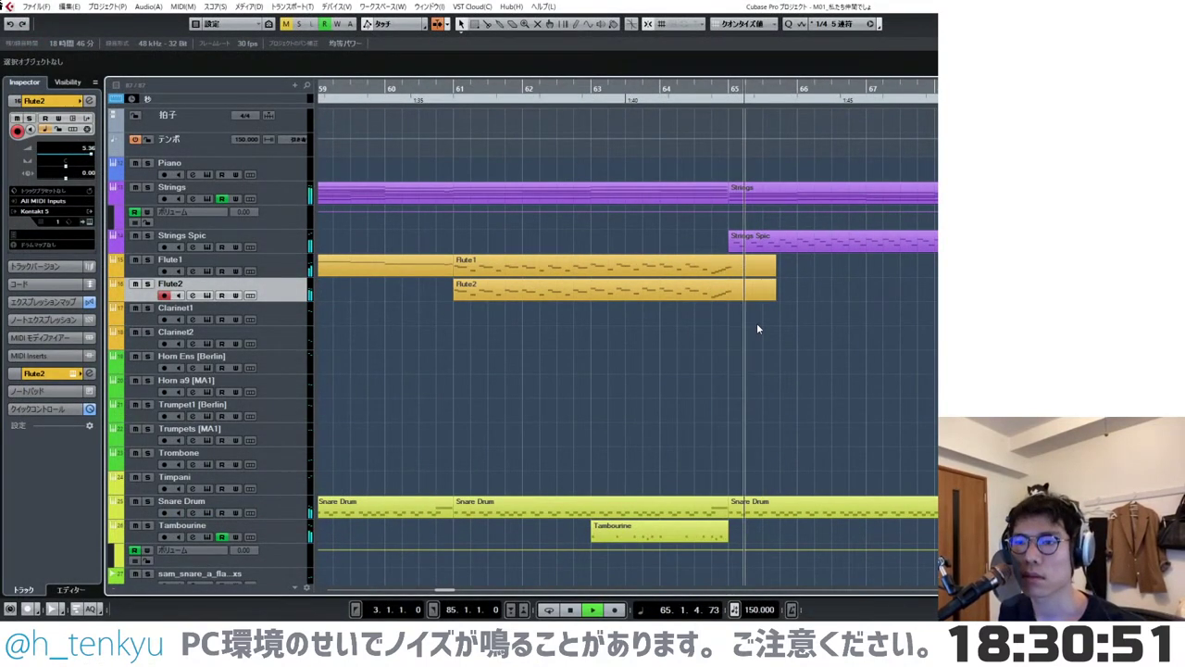
pyautogui.scroll(-3, 756, 322)
pyautogui.scroll(-2, 709, 289)
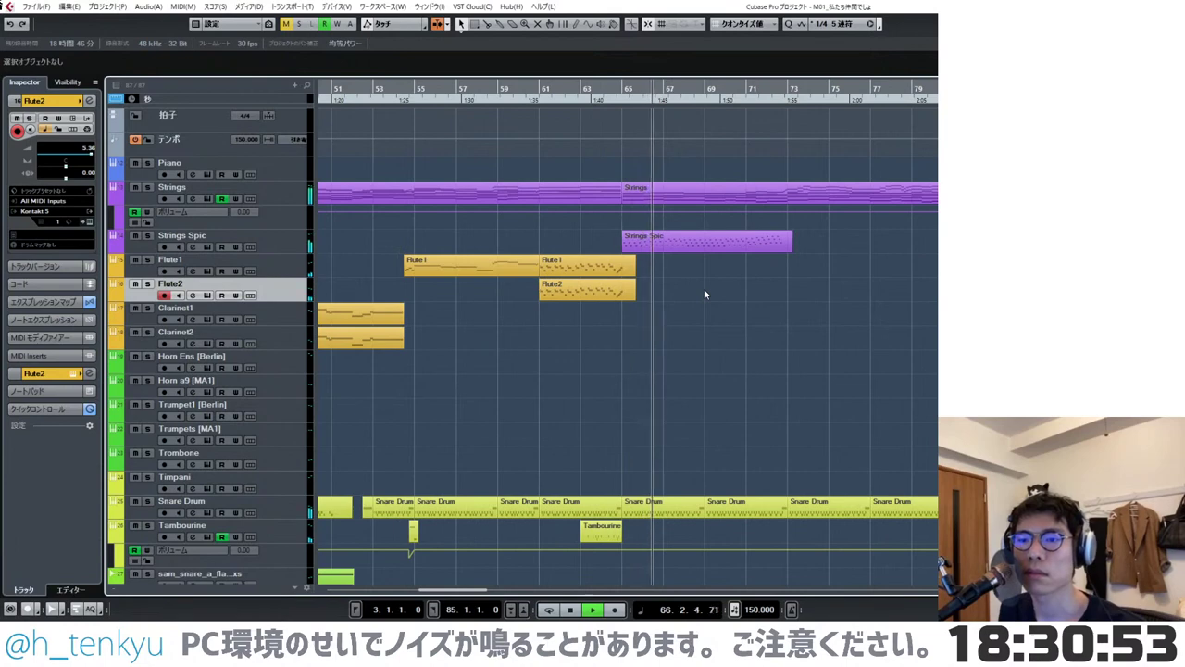
pyautogui.scroll(-3, 704, 291)
pyautogui.press('space')
# - Play back the arrangement from bar 47
pyautogui.scroll(5, 593, 266)
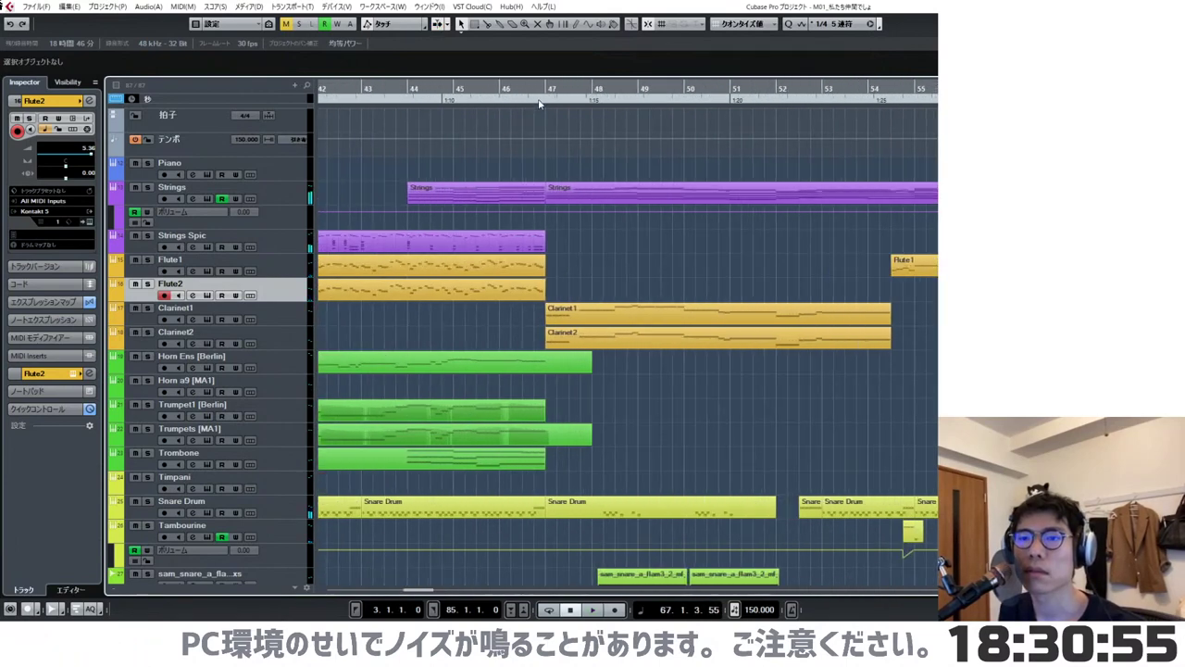
pyautogui.click(544, 90)
pyautogui.scroll(-3, 616, 222)
pyautogui.scroll(3, 616, 222)
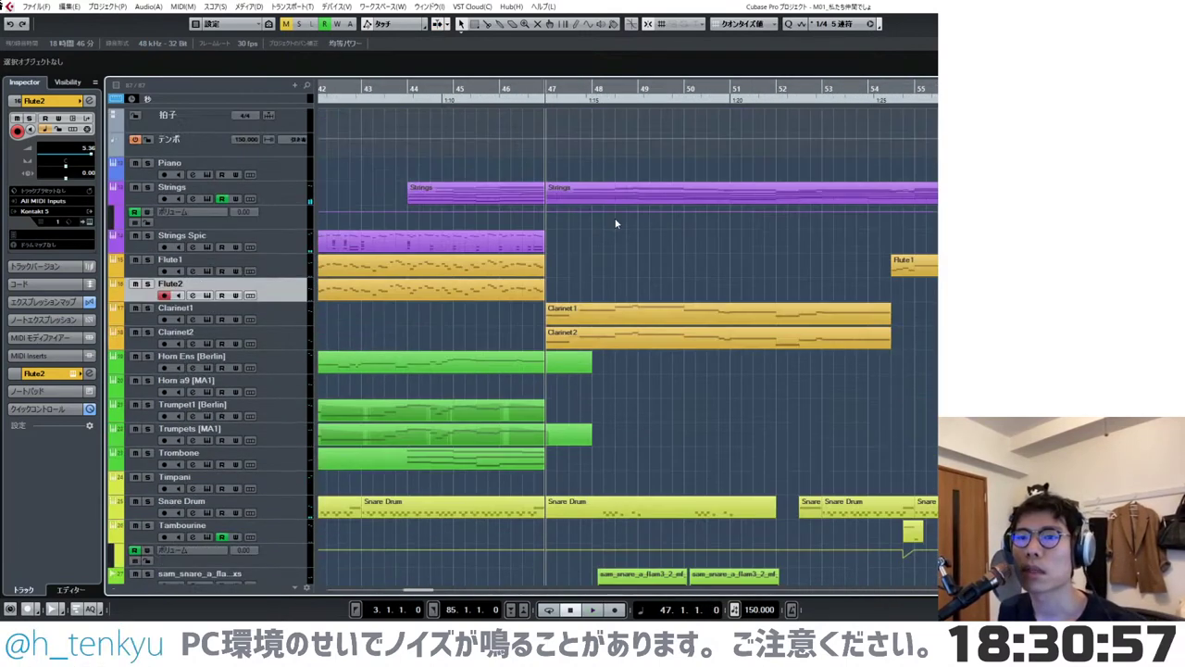
pyautogui.press('space')
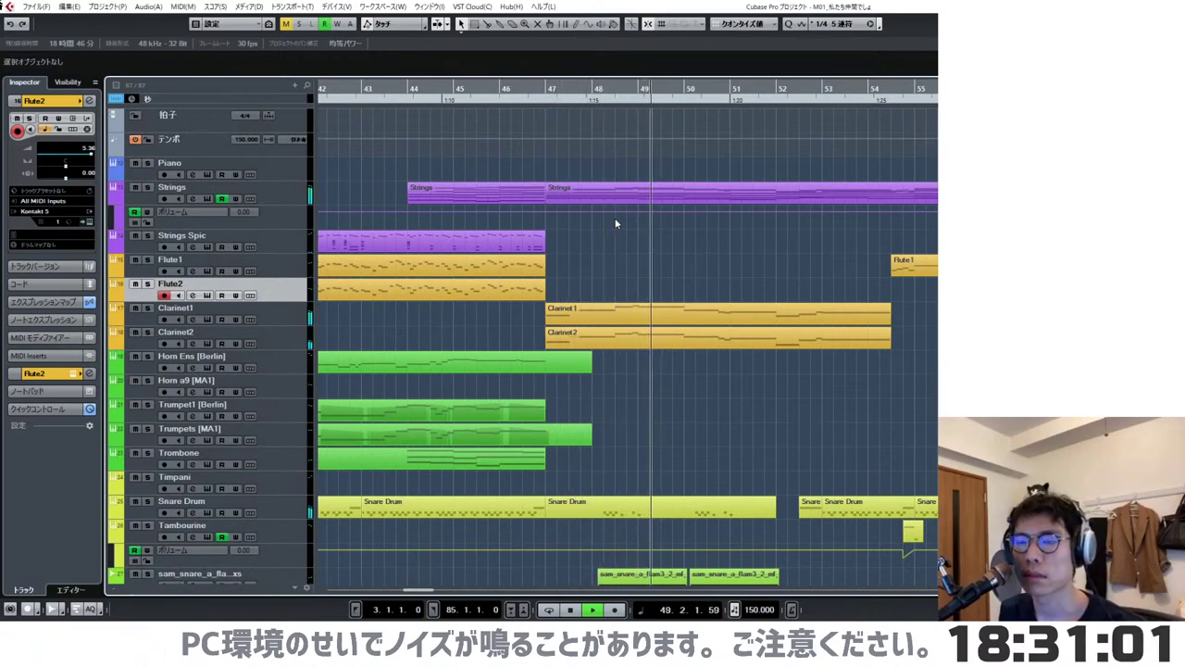
# - Open the Strings part that starts at bar 47 for note editing, examine its lowest line, and play on from bar 50
pyautogui.doubleClick(614, 198)
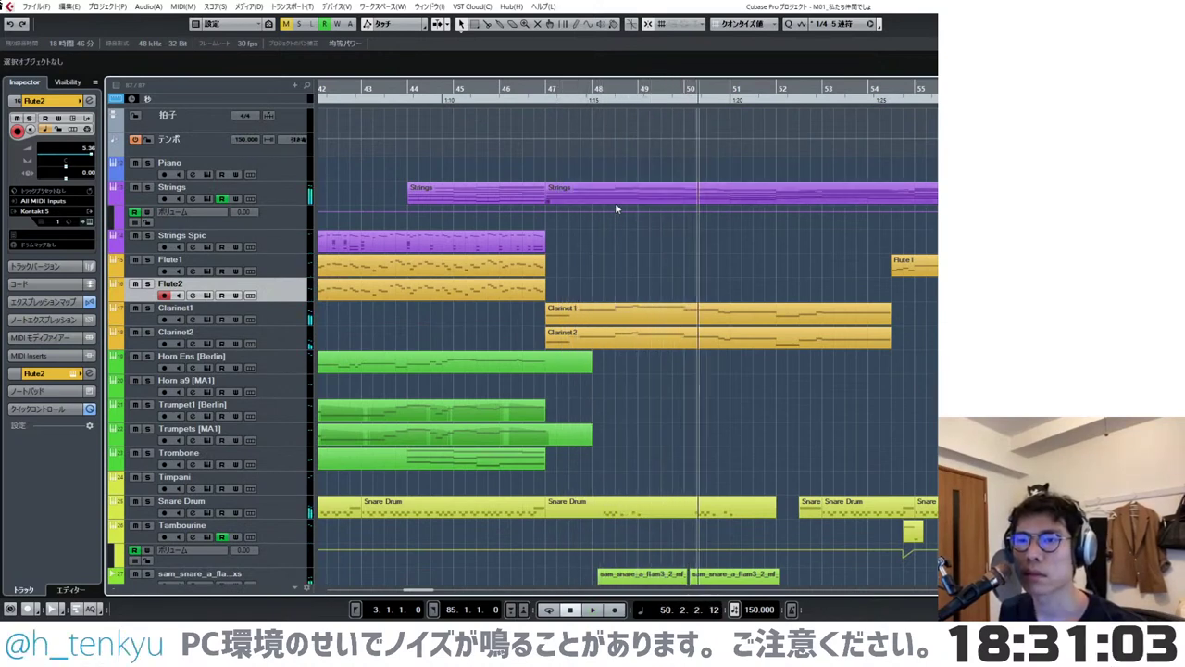
pyautogui.scroll(-3, 629, 240)
pyautogui.scroll(-3, 629, 240)
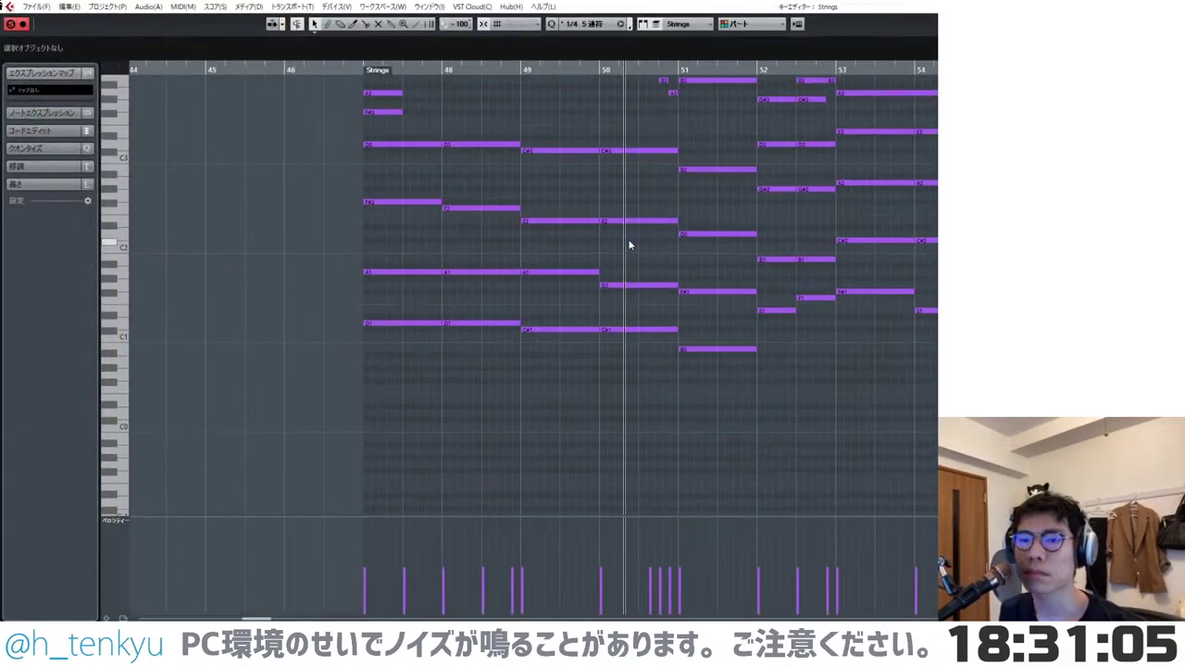
pyautogui.moveTo(400, 310)
pyautogui.mouseDown()
pyautogui.moveTo(522, 375)
pyautogui.moveTo(642, 390)
pyautogui.mouseUp()
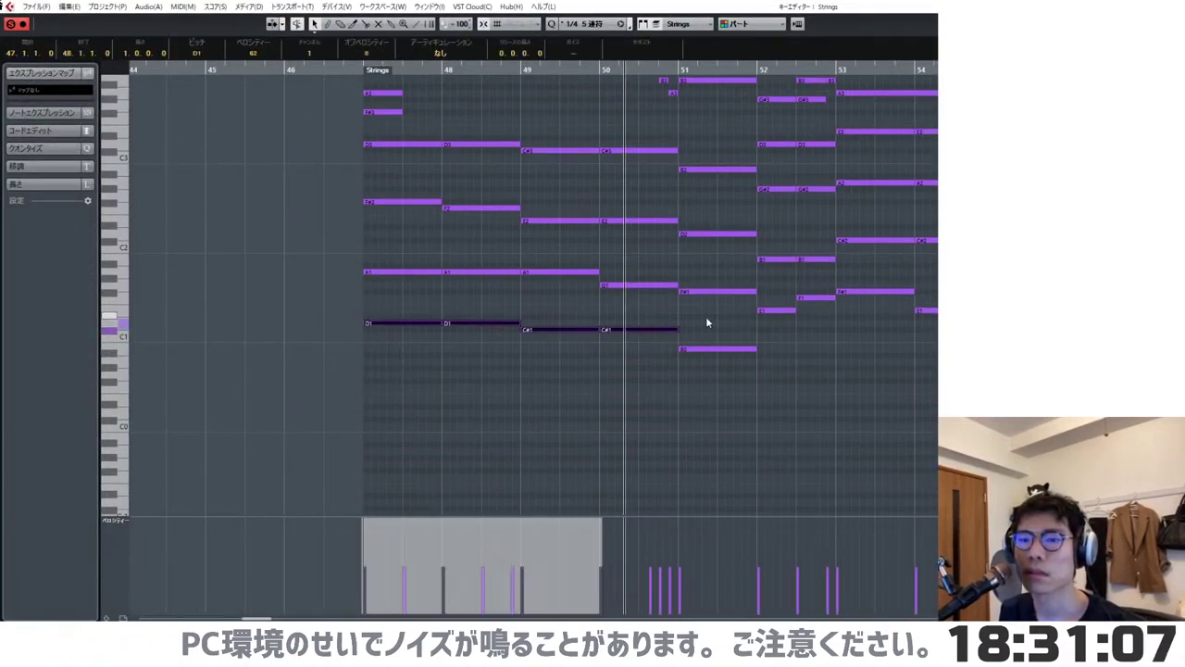
pyautogui.scroll(-3, 707, 322)
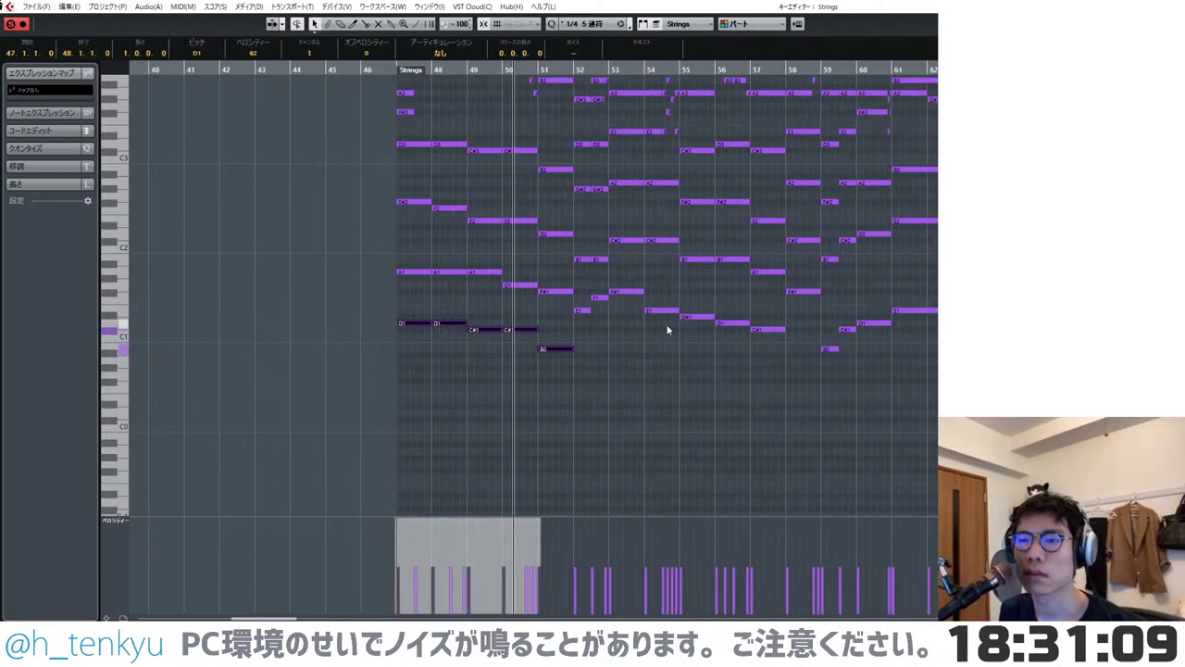
pyautogui.scroll(2, 667, 330)
pyautogui.moveTo(545, 294); pyautogui.dragTo(753, 370)
pyautogui.click(700, 374)
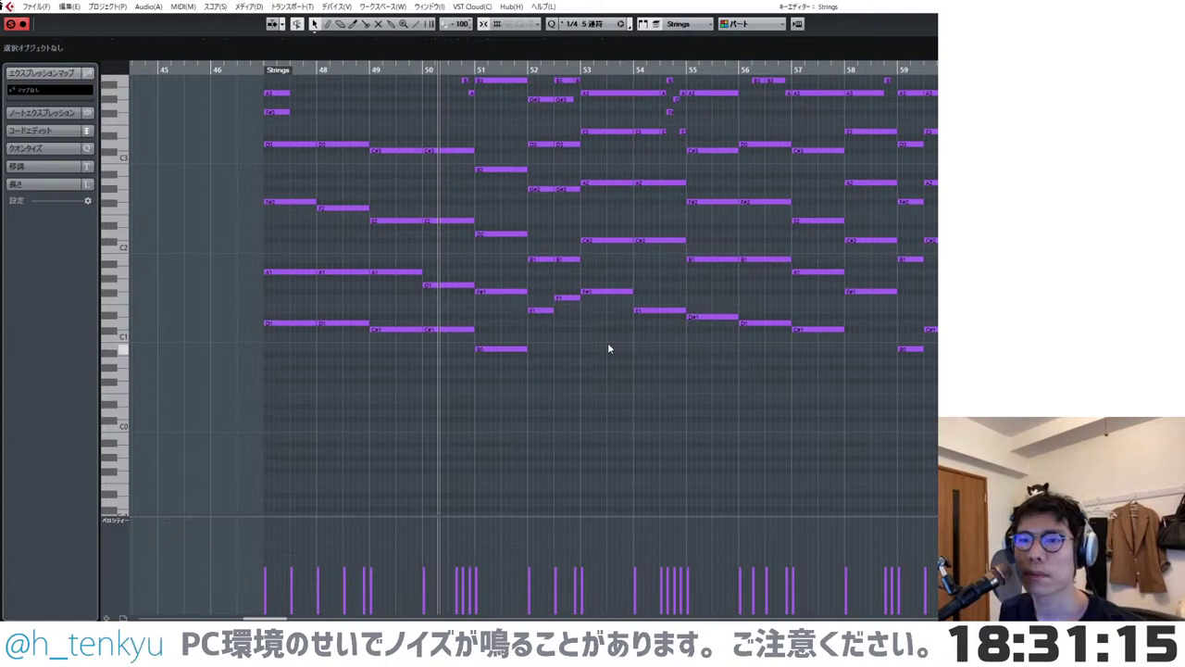
pyautogui.press('space')
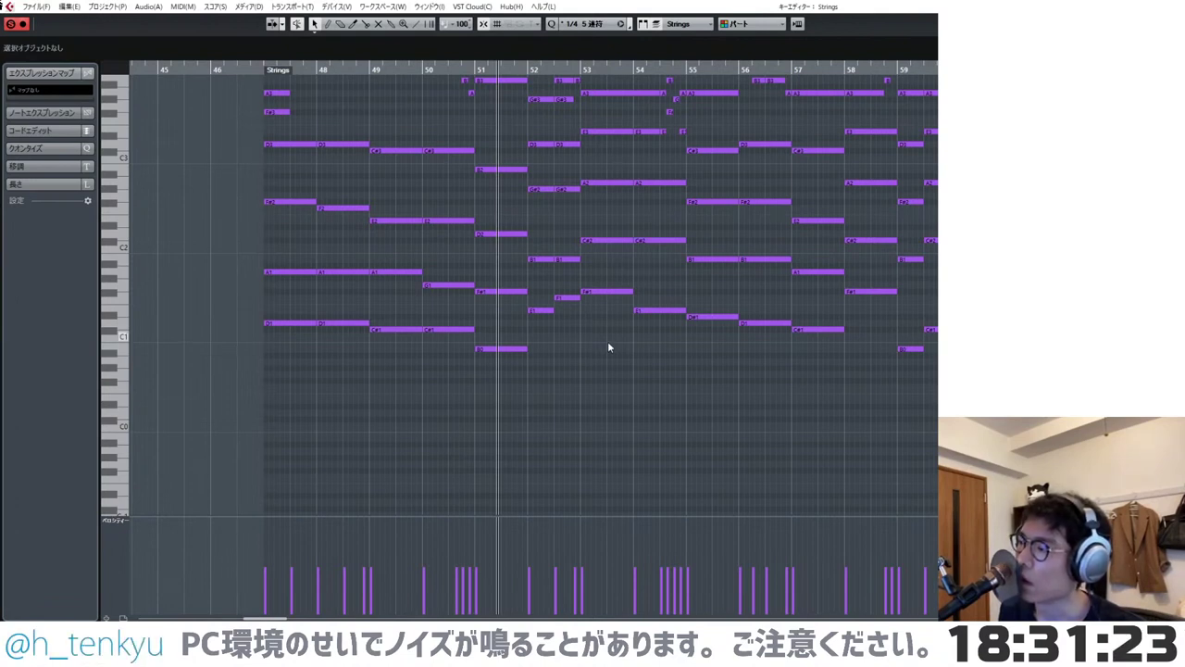
# - Examine how the lowest Strings voice moves through bars 47 to 54
pyautogui.scroll(3, 604, 345)
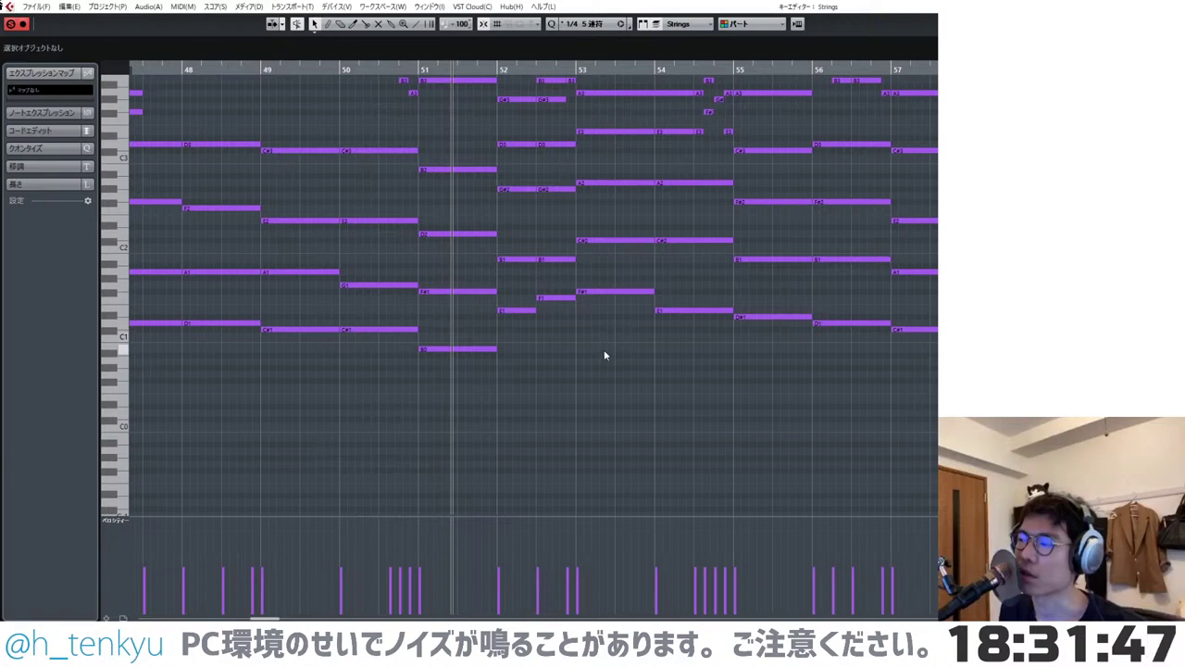
pyautogui.hscroll(-5, 601, 353)
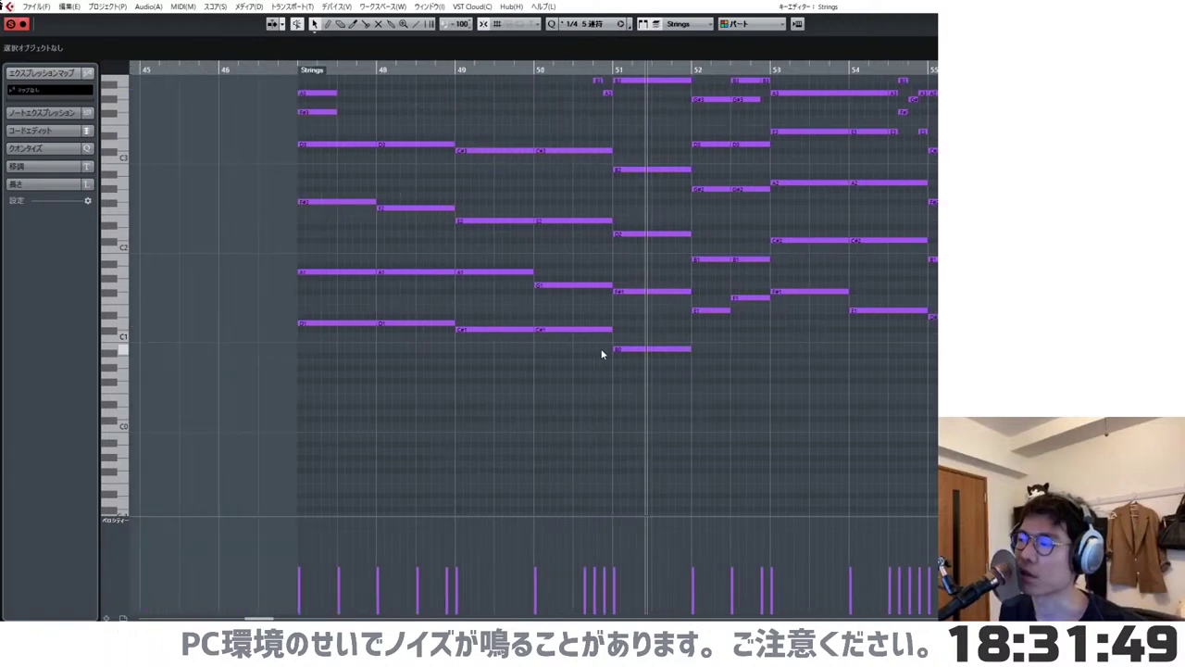
pyautogui.press('h')
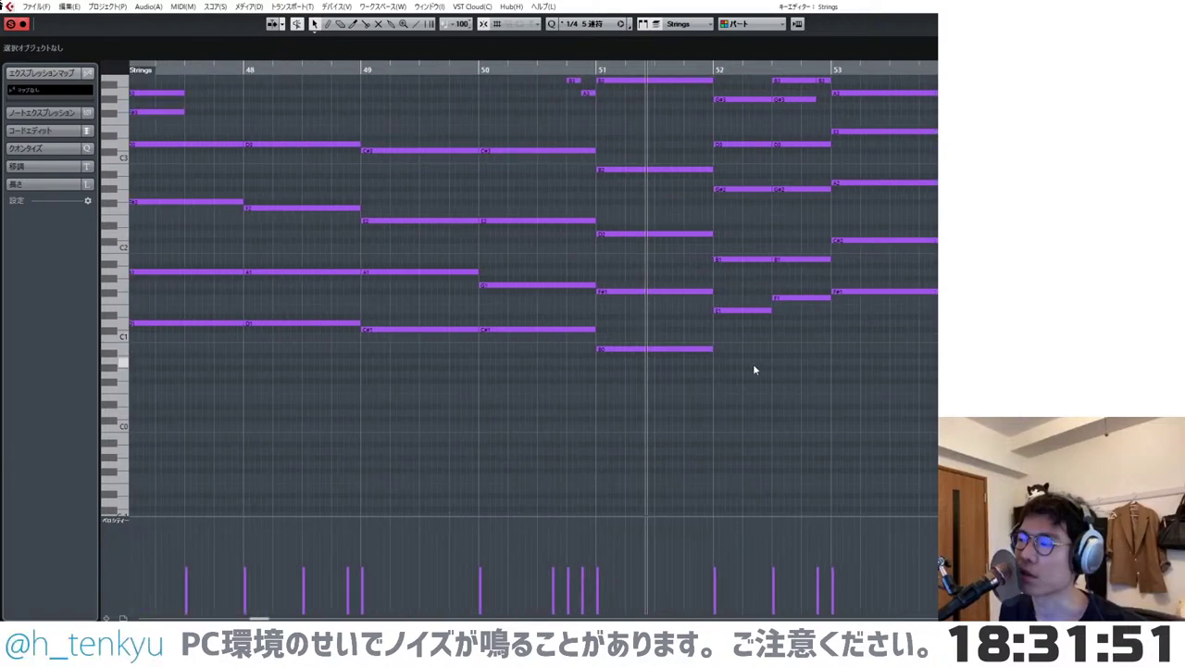
pyautogui.hscroll(5, 754, 370)
pyautogui.scroll(-2, 568, 304)
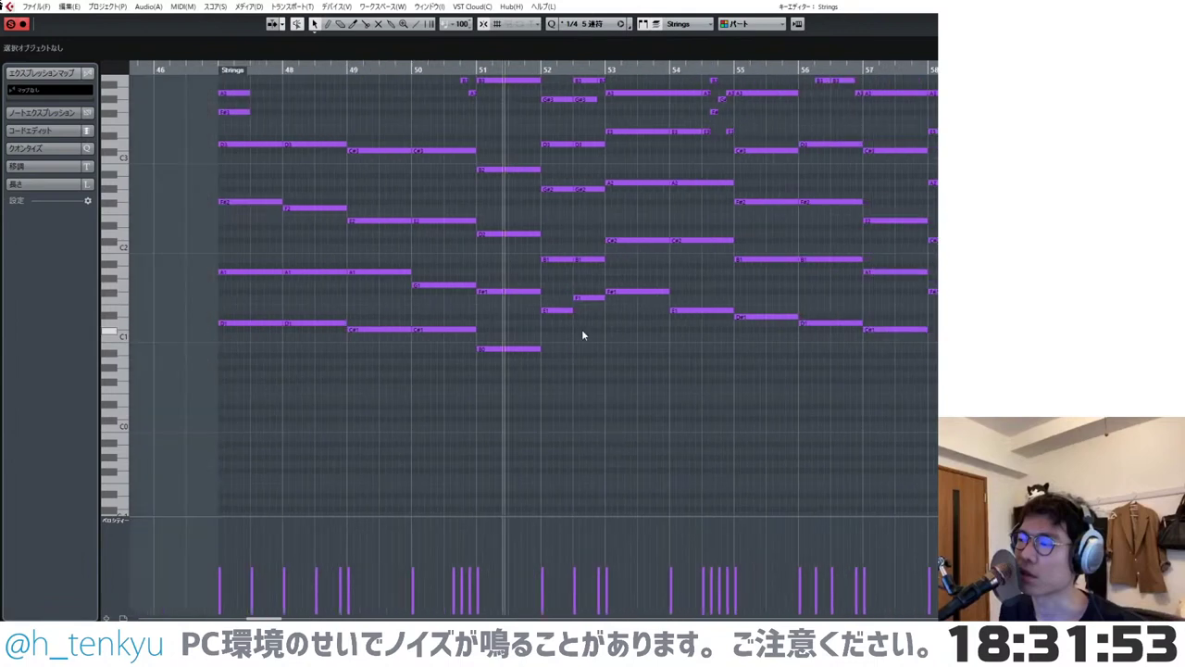
pyautogui.moveTo(271, 307); pyautogui.dragTo(550, 380)
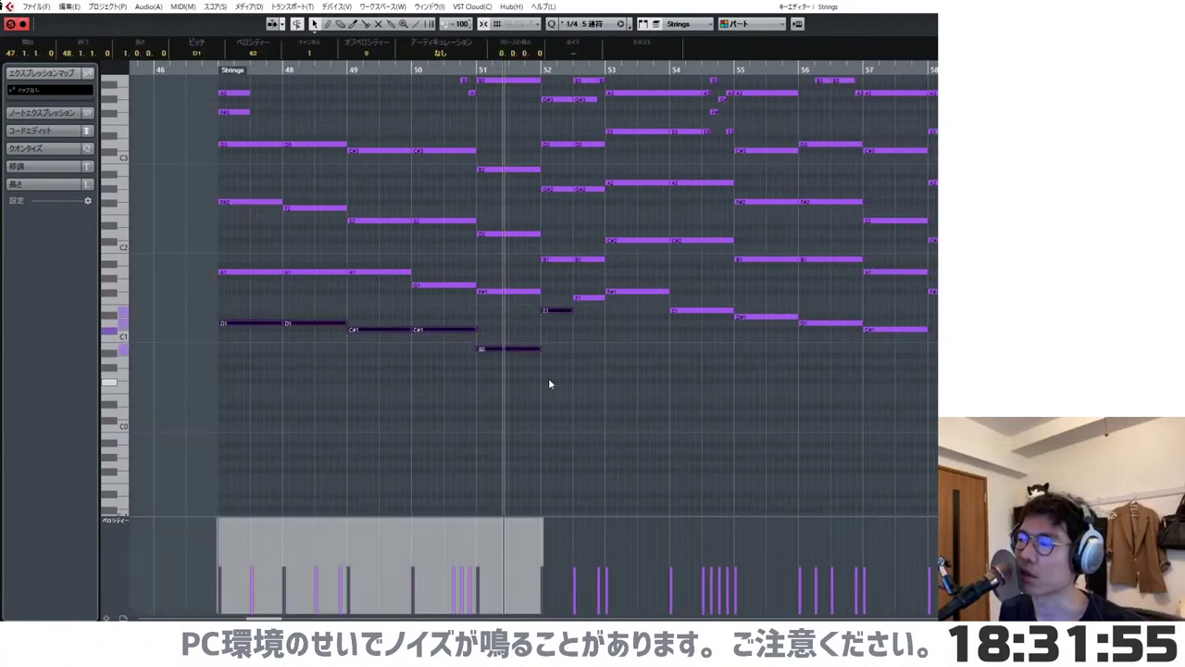
pyautogui.moveTo(567, 288); pyautogui.dragTo(700, 336)
pyautogui.click(731, 346)
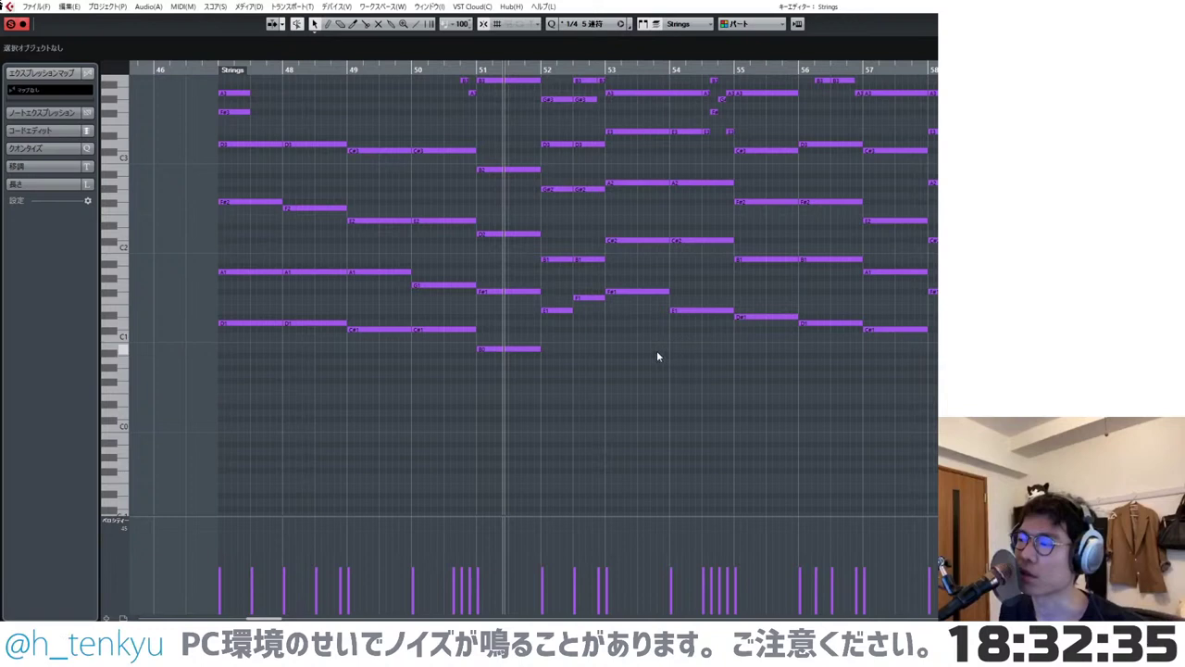
# - Play back the Strings part from bar 47 to the start of bar 55
pyautogui.scroll(-2, 655, 352)
pyautogui.scroll(1, 544, 345)
pyautogui.scroll(1, 545, 348)
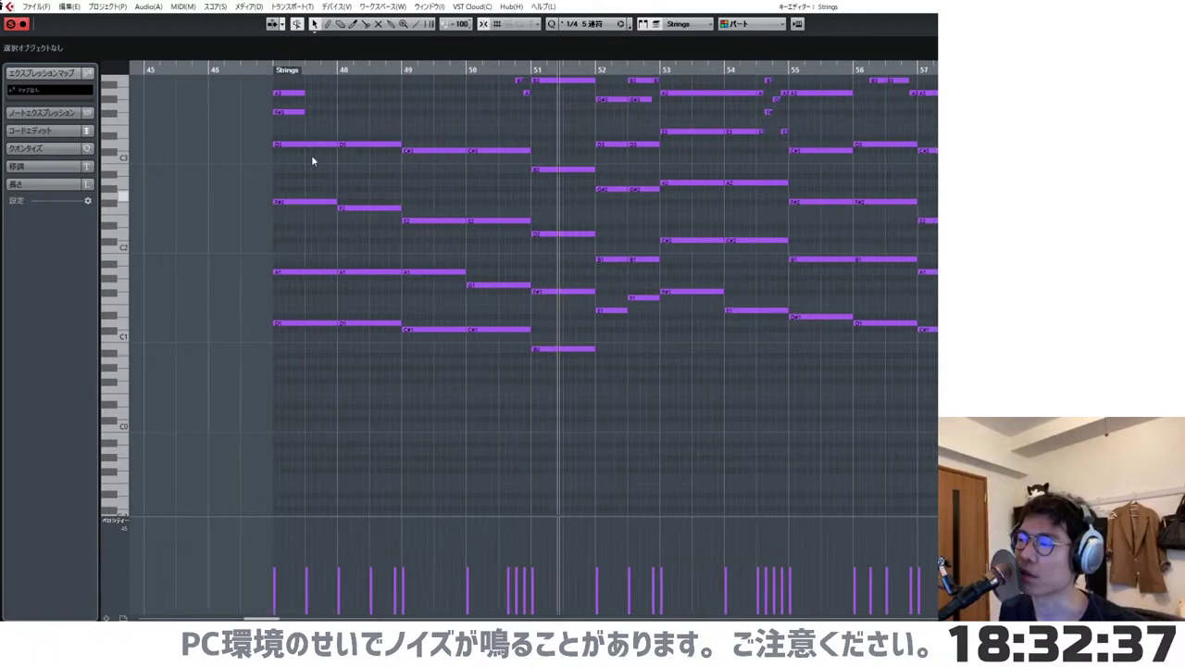
pyautogui.click(278, 70)
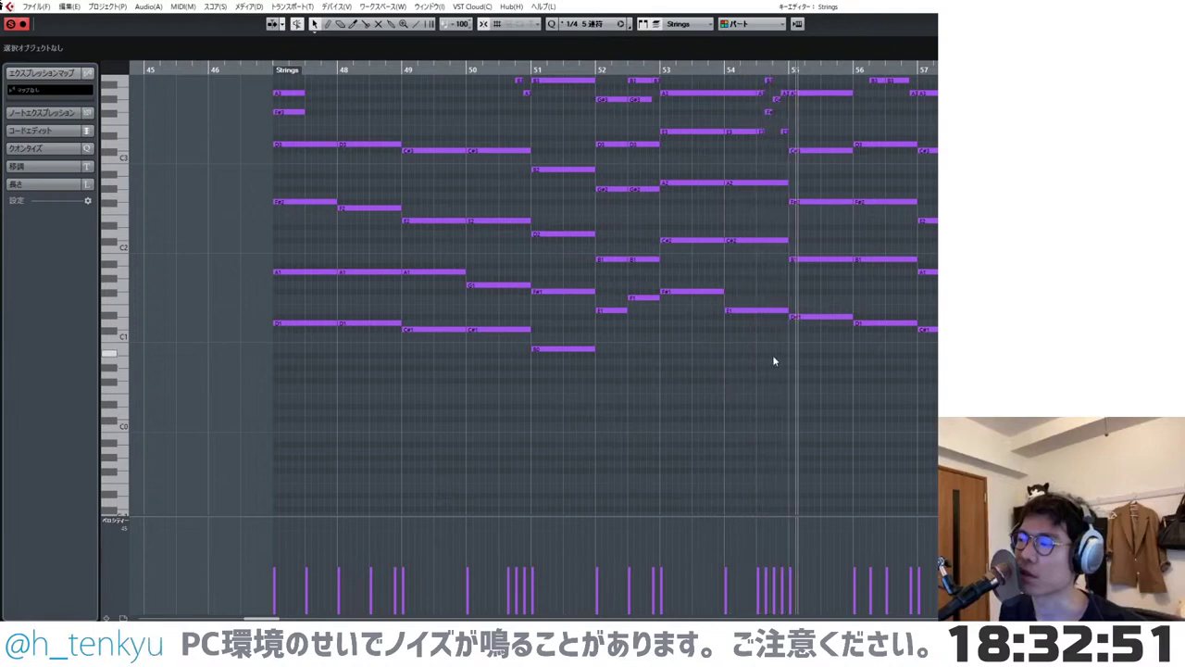
# - Split the lowest Strings voice in bar 54 into quarter notes on F#1, F1, E1 and B0
pyautogui.scroll(2, 768, 326)
pyautogui.moveTo(763, 311); pyautogui.dragTo(786, 348)
pyautogui.keyDown('alt'); pyautogui.click(719, 293); pyautogui.keyUp('alt')
pyautogui.keyDown('alt'); pyautogui.click(748, 300); pyautogui.keyUp('alt')
pyautogui.keyDown('alt'); pyautogui.click(782, 314); pyautogui.keyUp('alt')
pyautogui.click(751, 266)
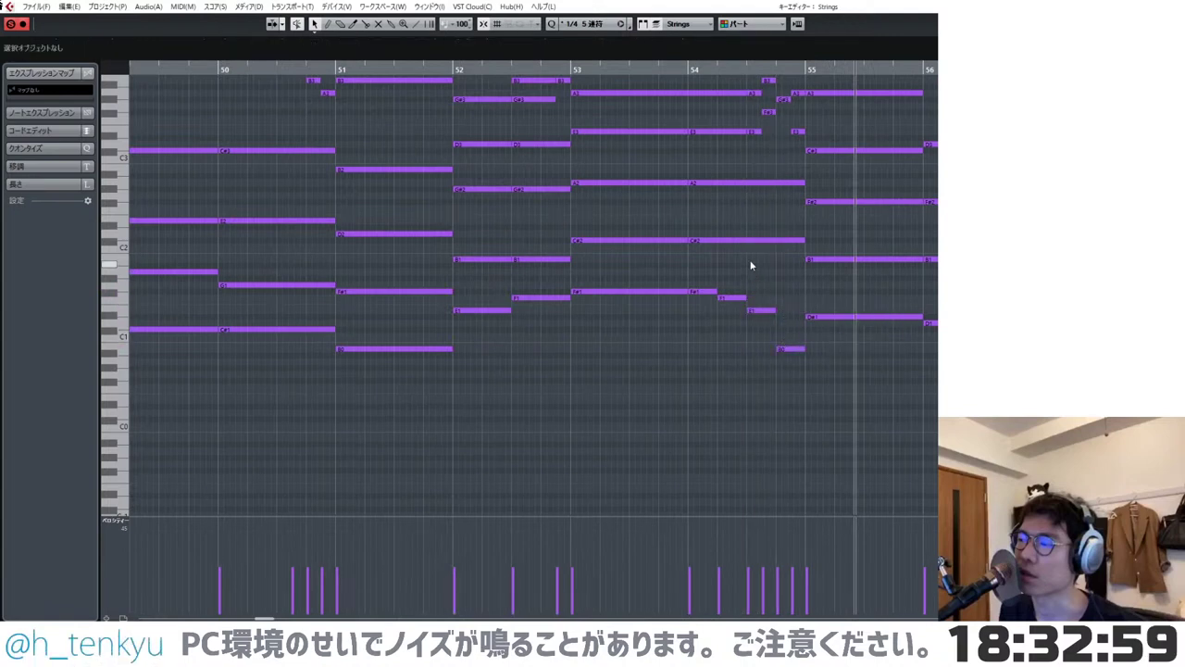
# - Play back the new bass line from bar 54 into bar 56
pyautogui.click(690, 73)
pyautogui.press('space')
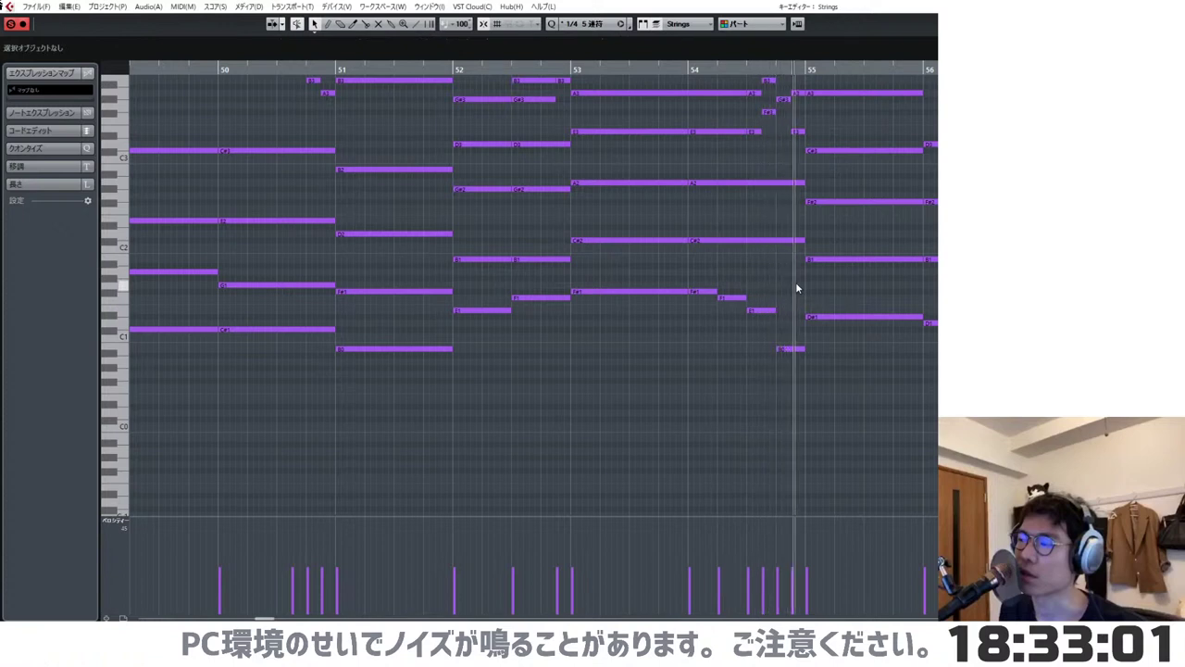
pyautogui.scroll(-3, 796, 289)
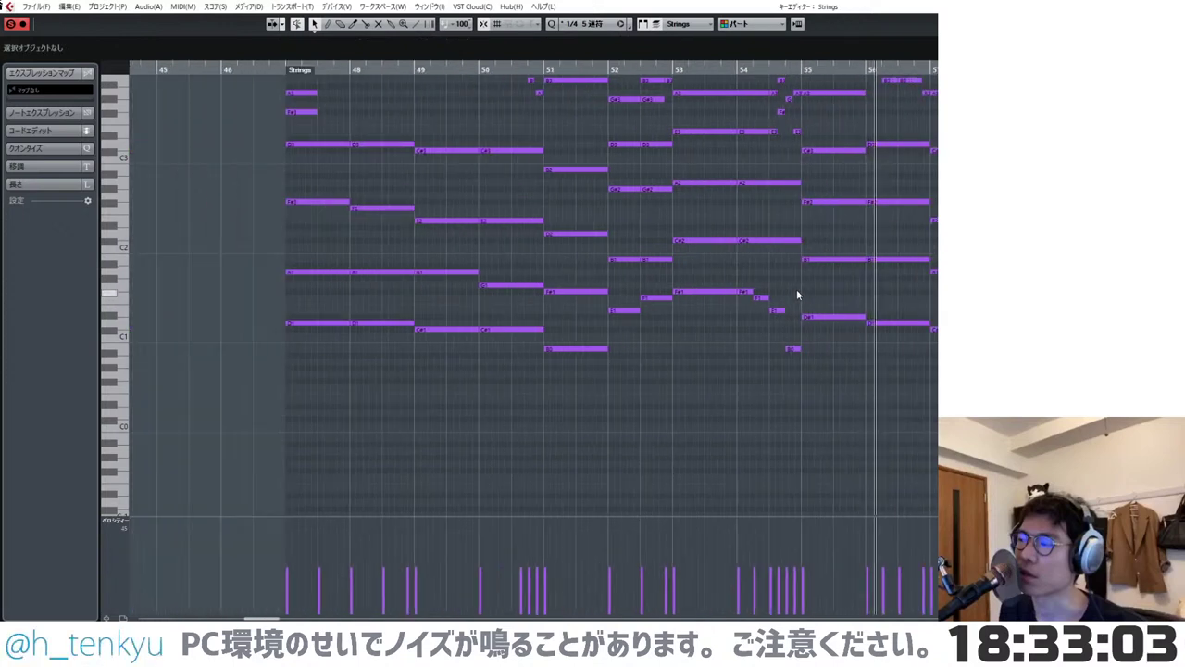
# - Split bar 54's A2 and C#2 into quarter notes and revoice them with G#2 and B1 on beat 3 and an A#0 bass on beat 4
pyautogui.scroll(2, 736, 296)
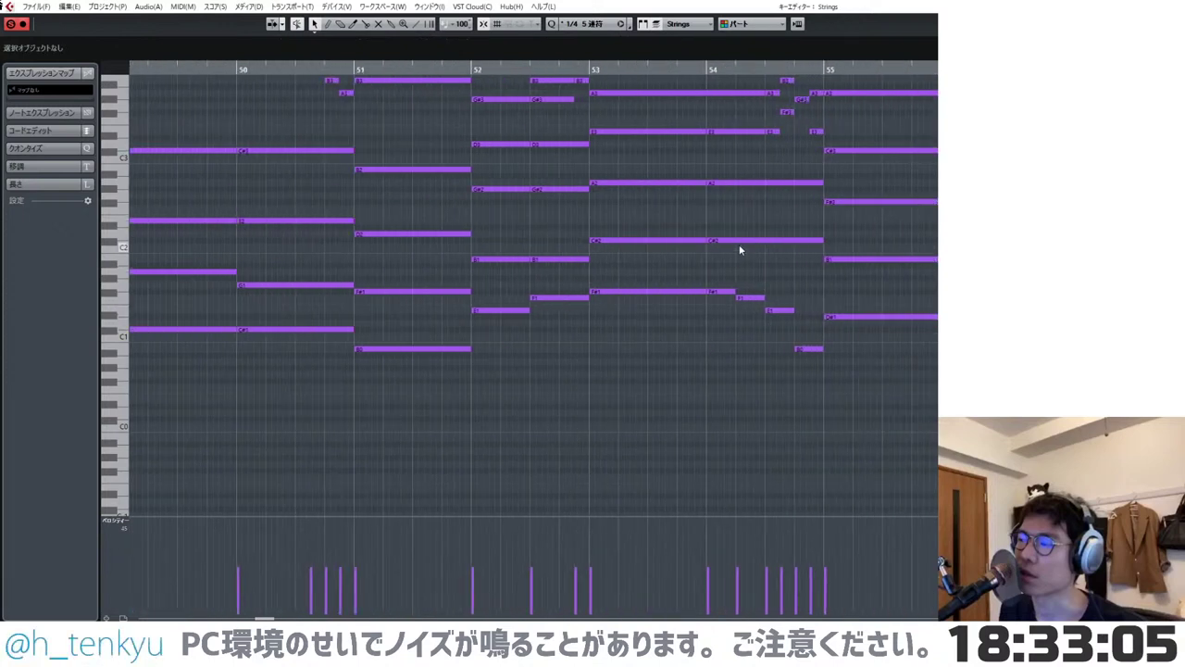
pyautogui.scroll(2, 741, 264)
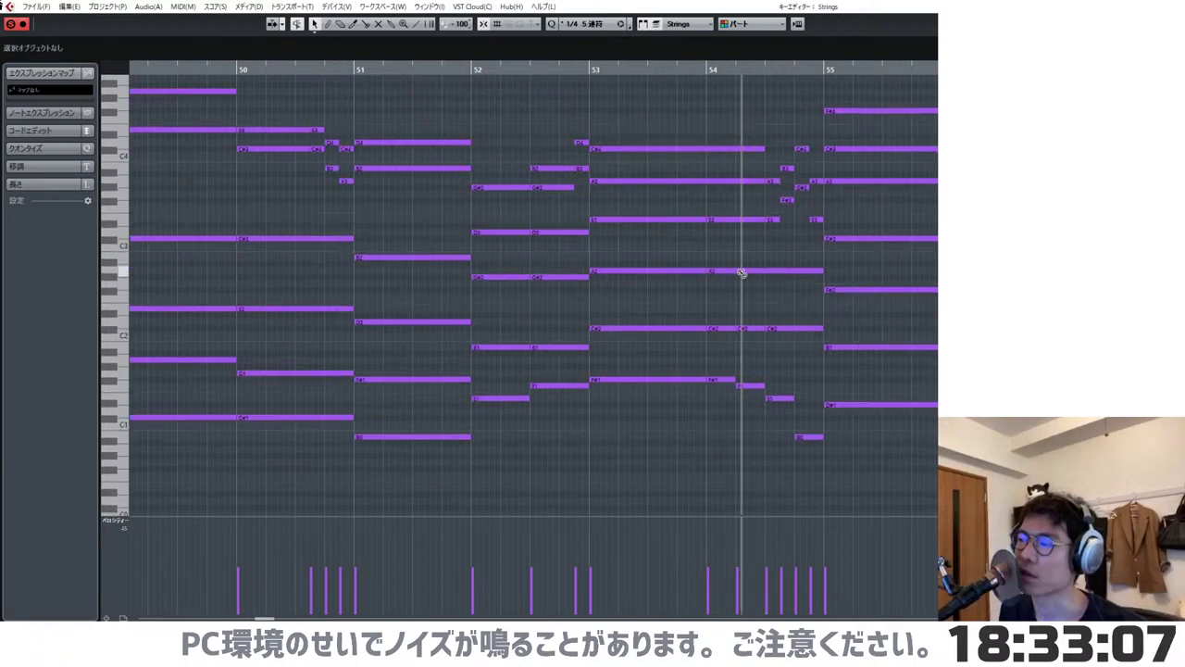
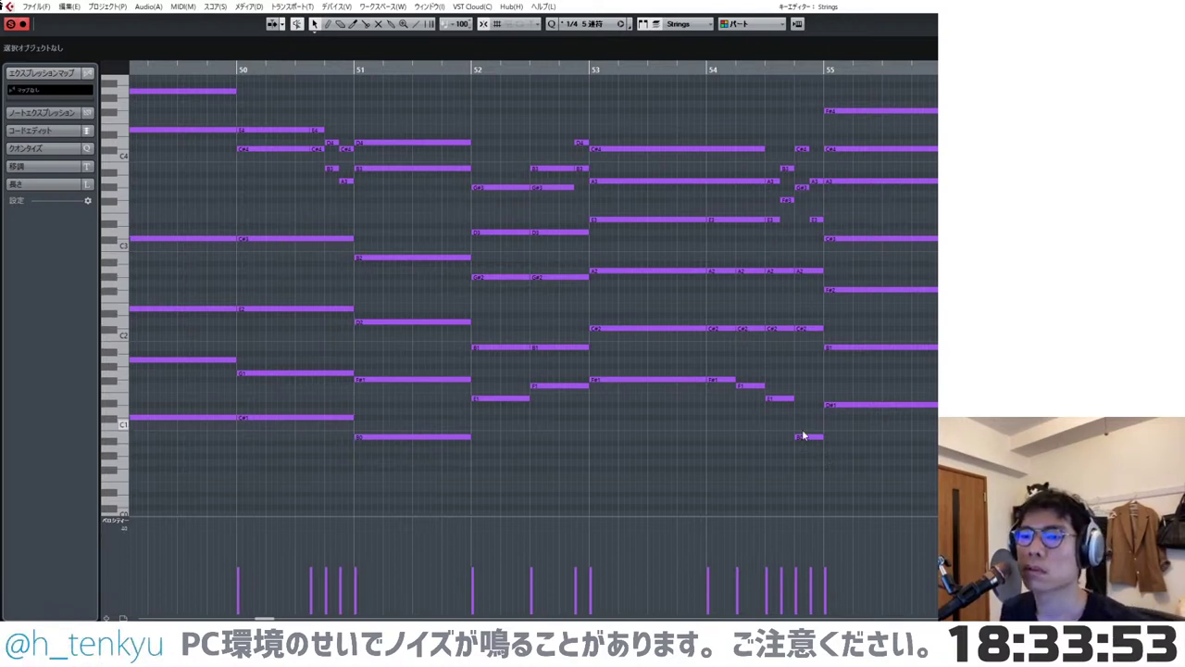
pyautogui.moveTo(803, 435); pyautogui.dragTo(804, 444)
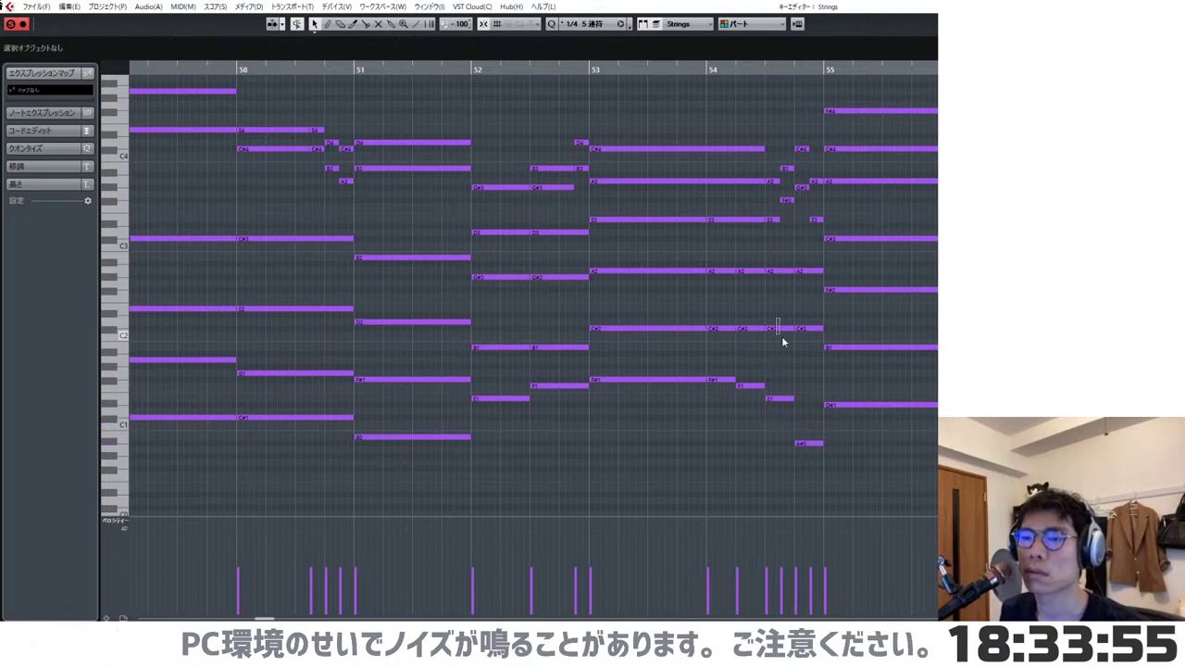
pyautogui.moveTo(778, 327); pyautogui.dragTo(776, 277)
pyautogui.click(789, 298)
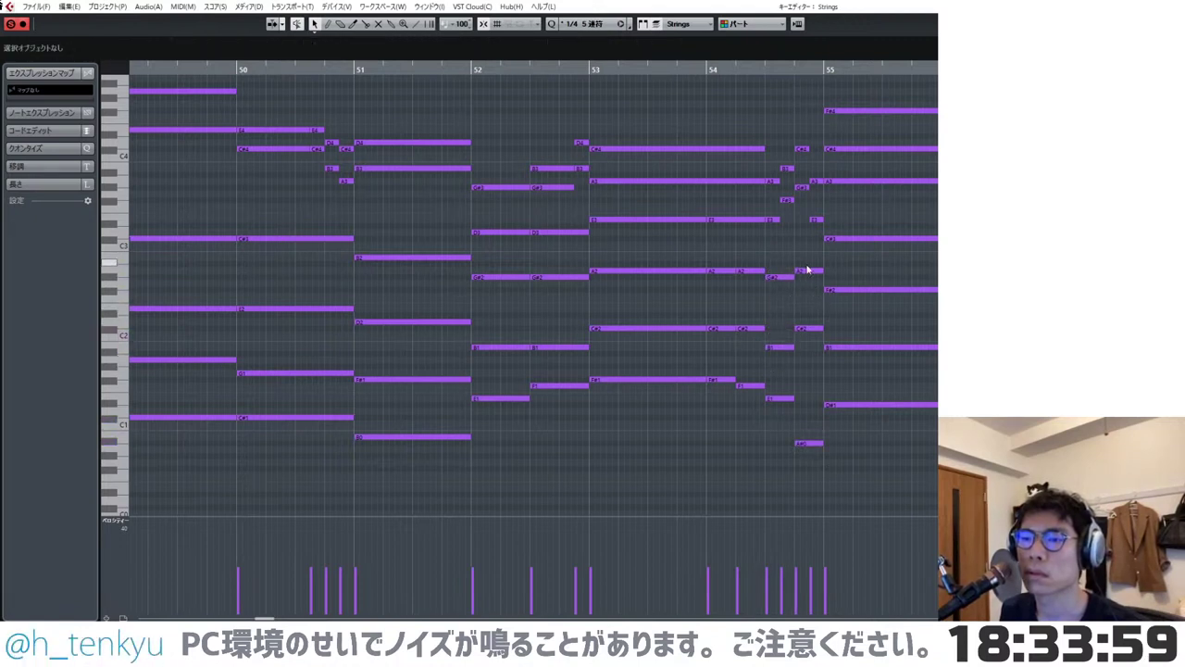
# - Lower the A2 on beat 4 of bar 54 to F#2 and play back the passage
pyautogui.click(809, 327)
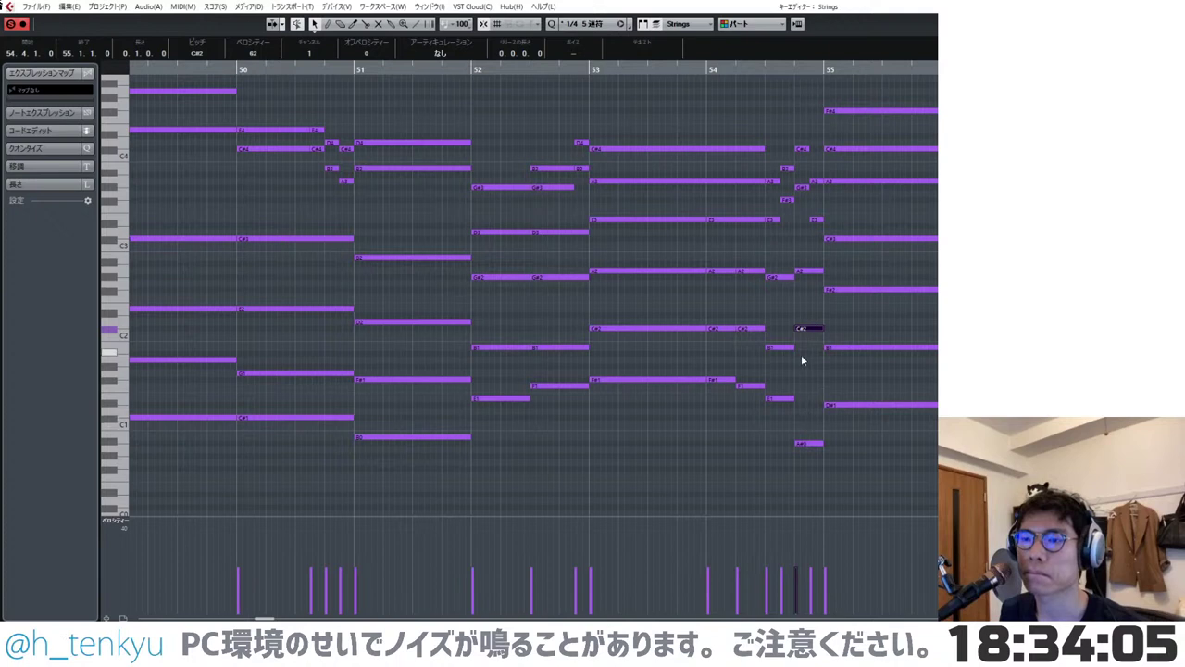
pyautogui.moveTo(802, 328); pyautogui.dragTo(820, 306)
pyautogui.press('Down')
pyautogui.click(821, 302)
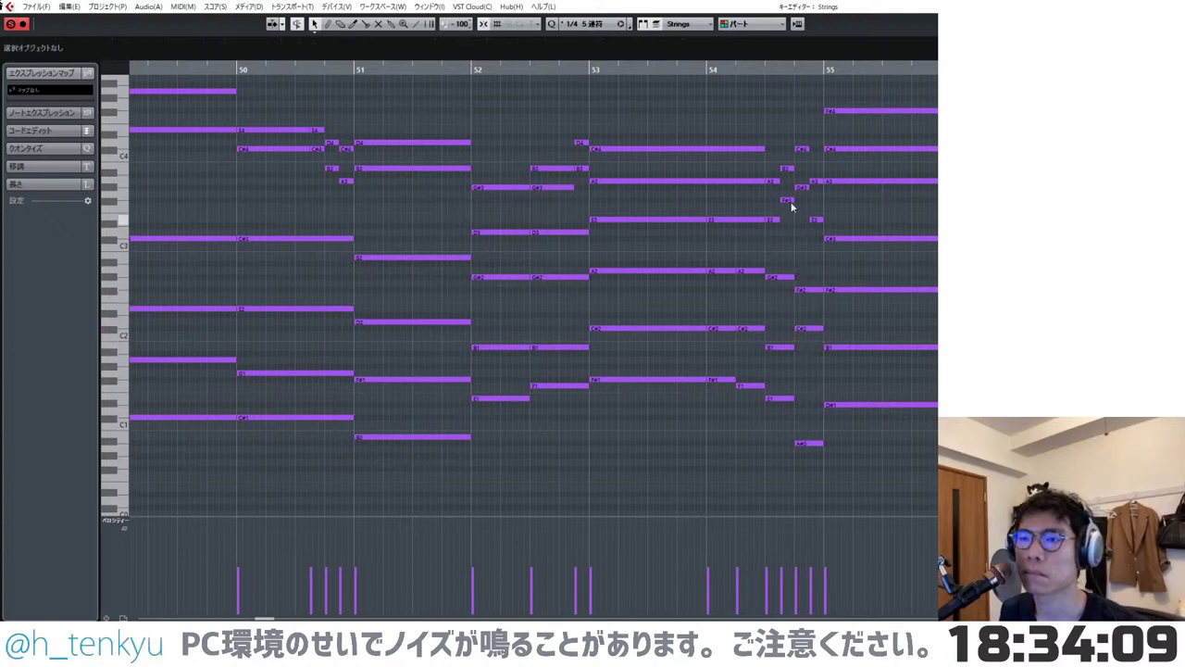
pyautogui.press('space')
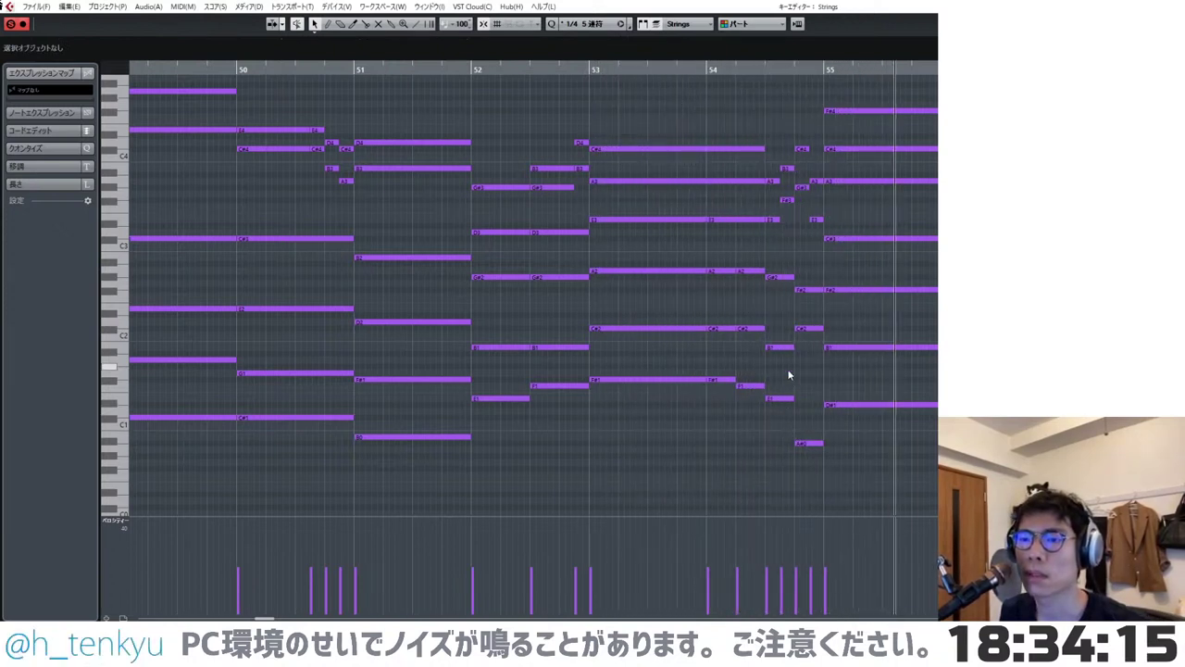
# - Raise the A#0 and C#2 on beat 4 of bar 54 an octave to A#1 and C#3, and play back the revoiced chords
pyautogui.click(805, 443)
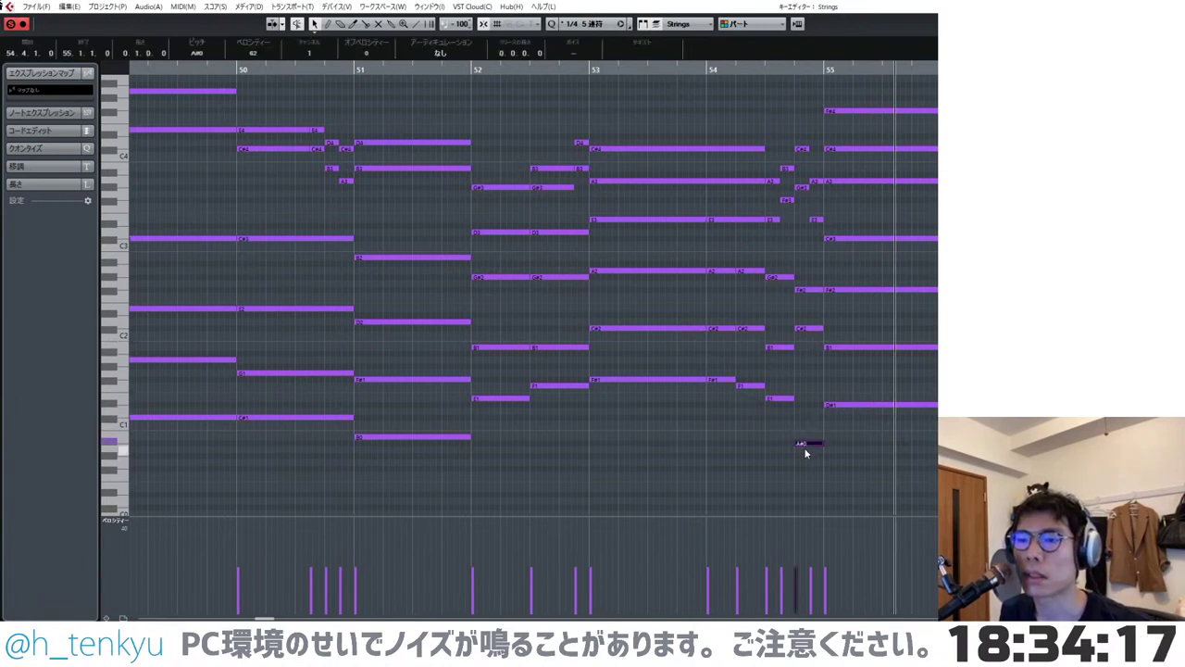
pyautogui.hotkey('shift', 'Up')
pyautogui.click(818, 328)
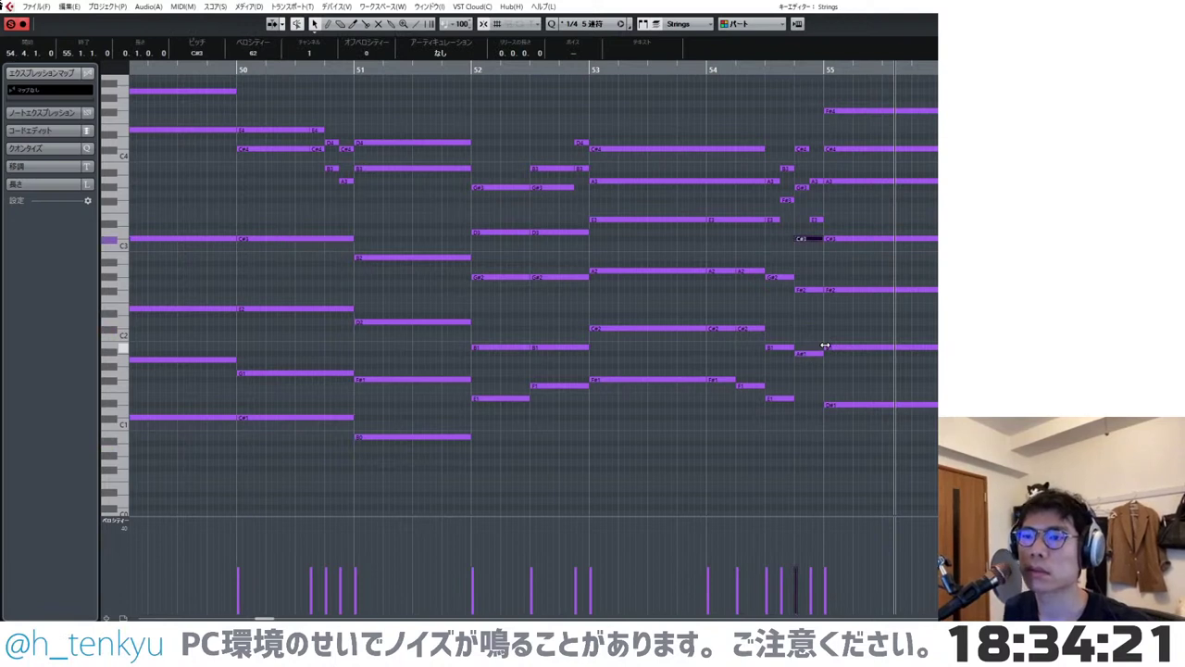
pyautogui.press('space')
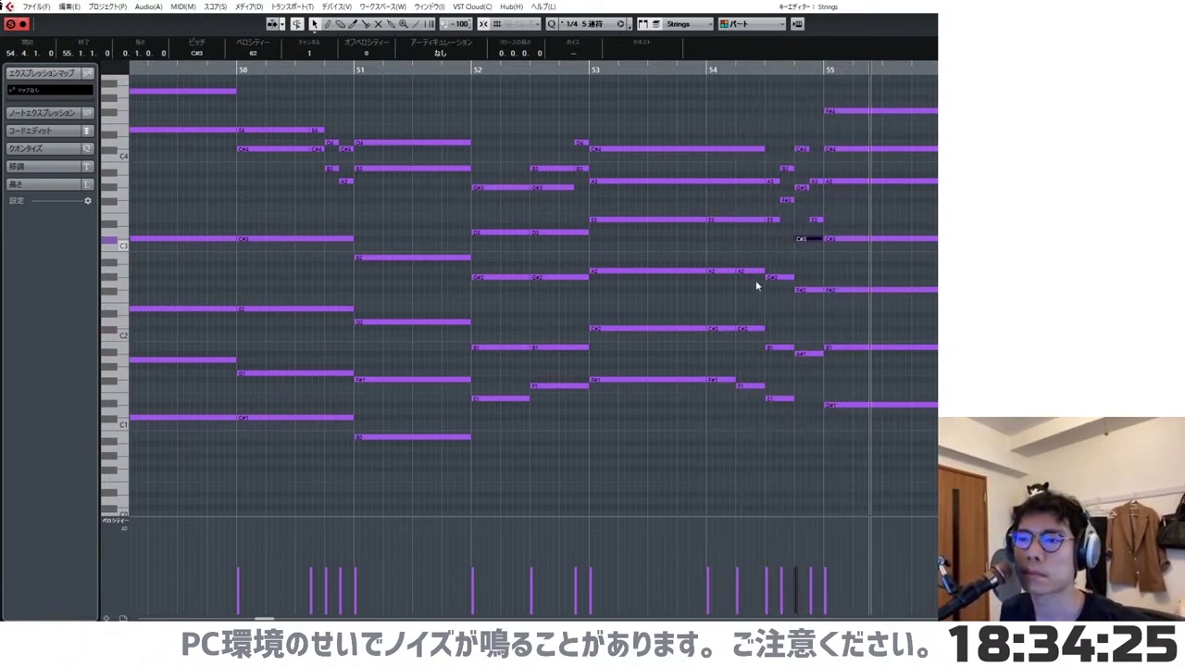
pyautogui.click(802, 435)
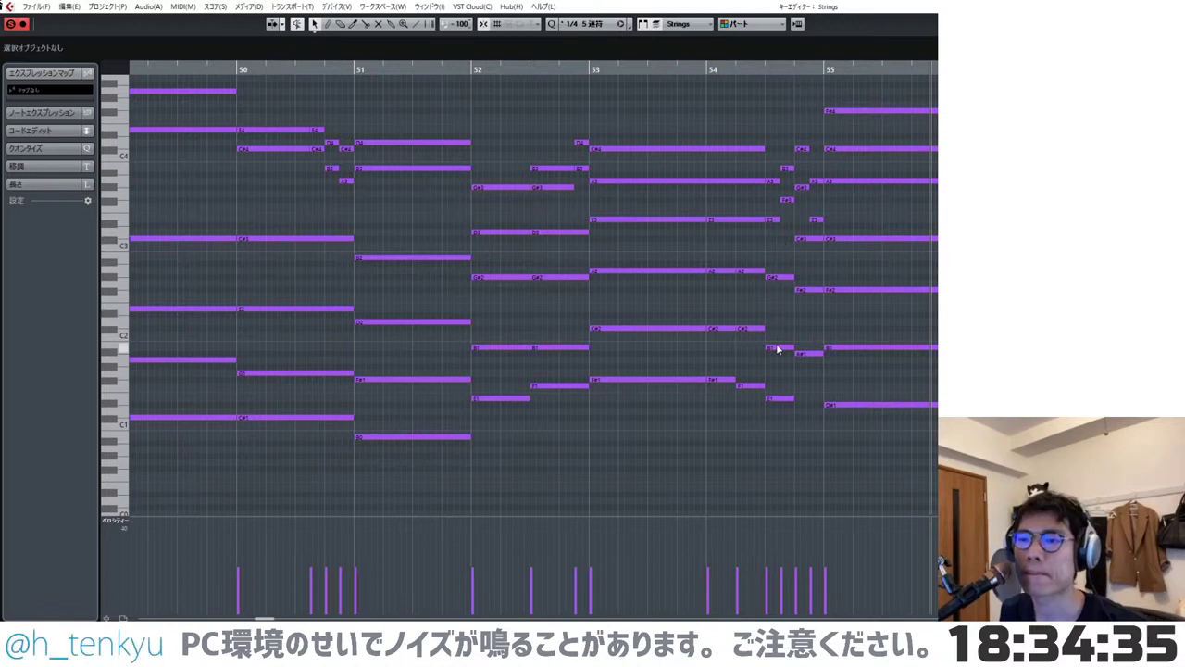
# - Raise the two inner notes on beat 3 of bar 54 to C#2 and A2, and play back from bar 54
pyautogui.moveTo(775, 348); pyautogui.dragTo(775, 328)
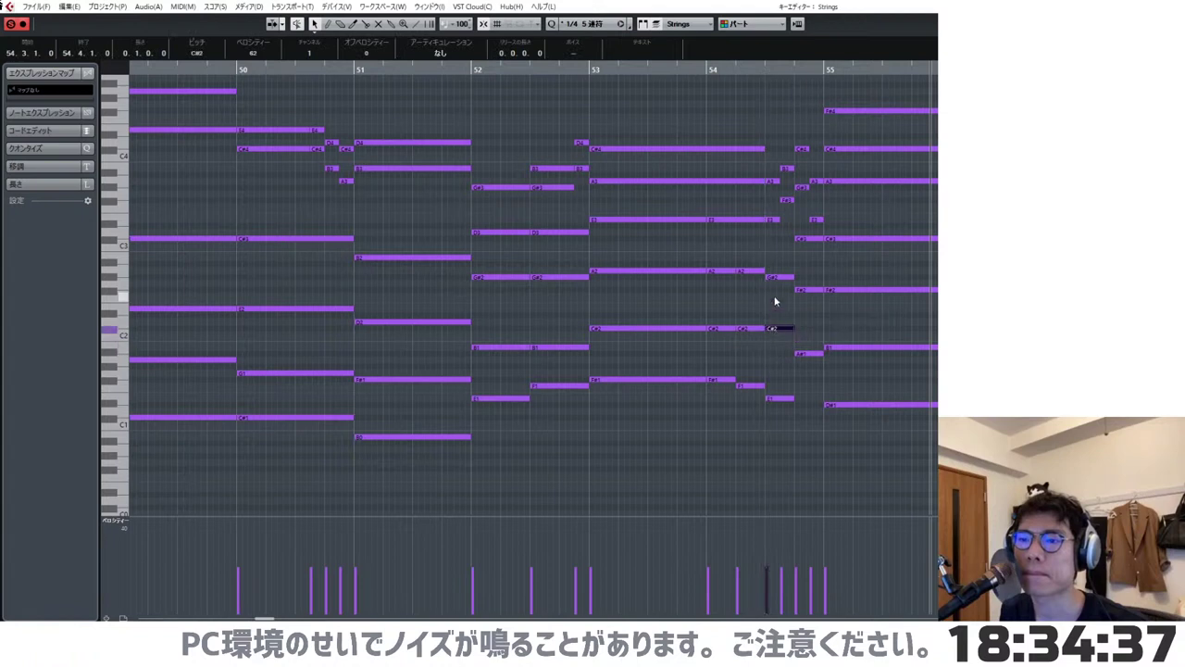
pyautogui.moveTo(775, 277); pyautogui.dragTo(775, 269)
pyautogui.click(725, 128)
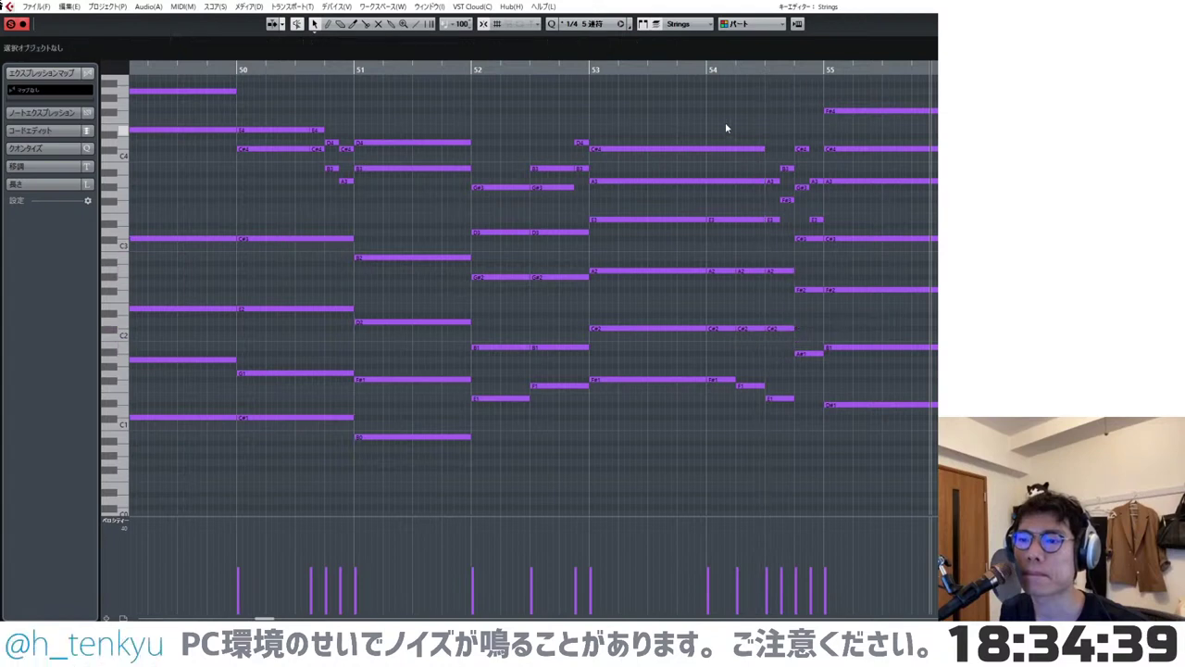
pyautogui.click(704, 70)
pyautogui.press('space')
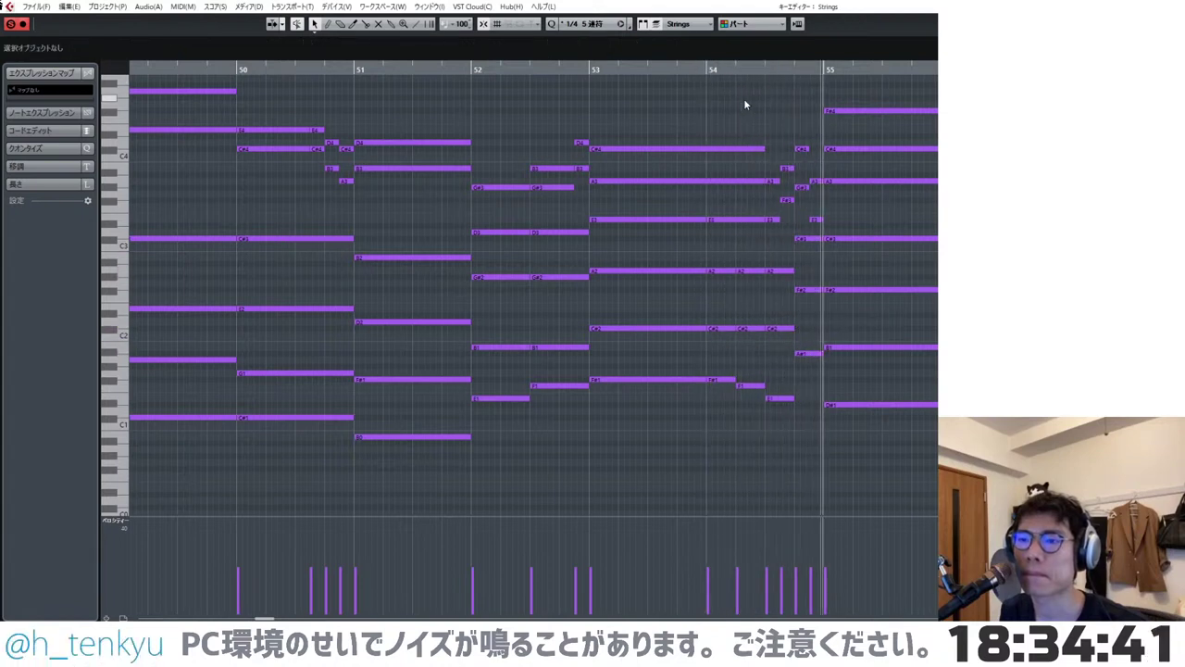
# - Try revoicing the lower notes on beat 4 of bar 54 as E1, C#2 and A#2, and play back the chord
pyautogui.click(809, 354)
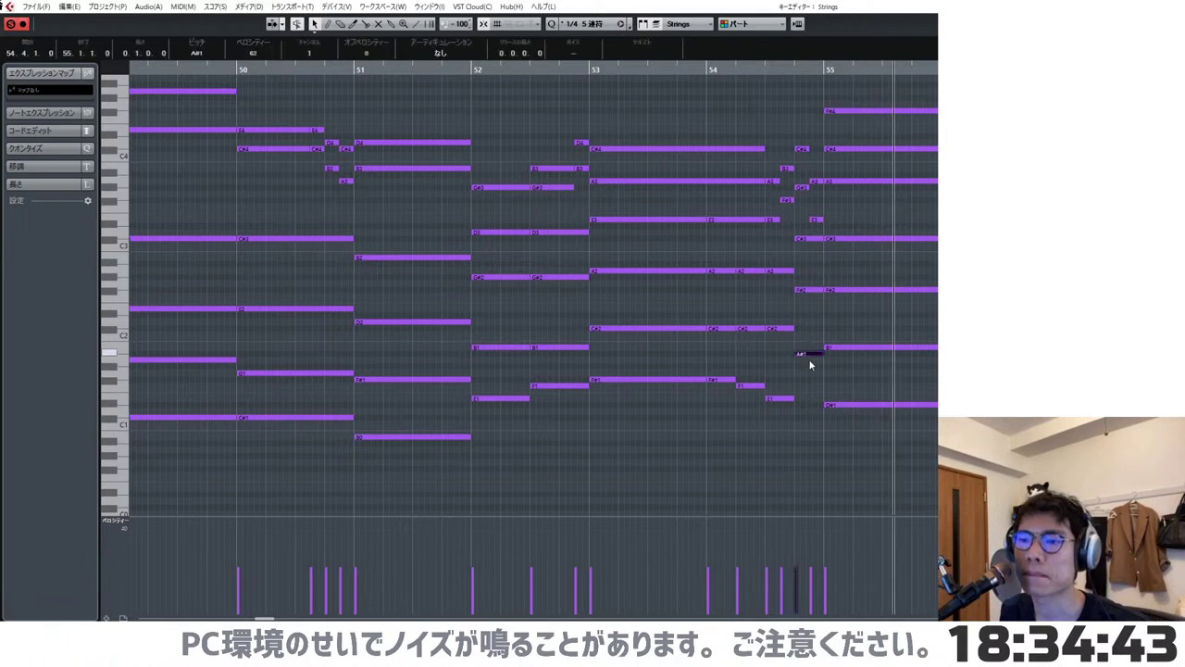
pyautogui.moveTo(809, 361); pyautogui.dragTo(807, 405)
pyautogui.click(779, 290)
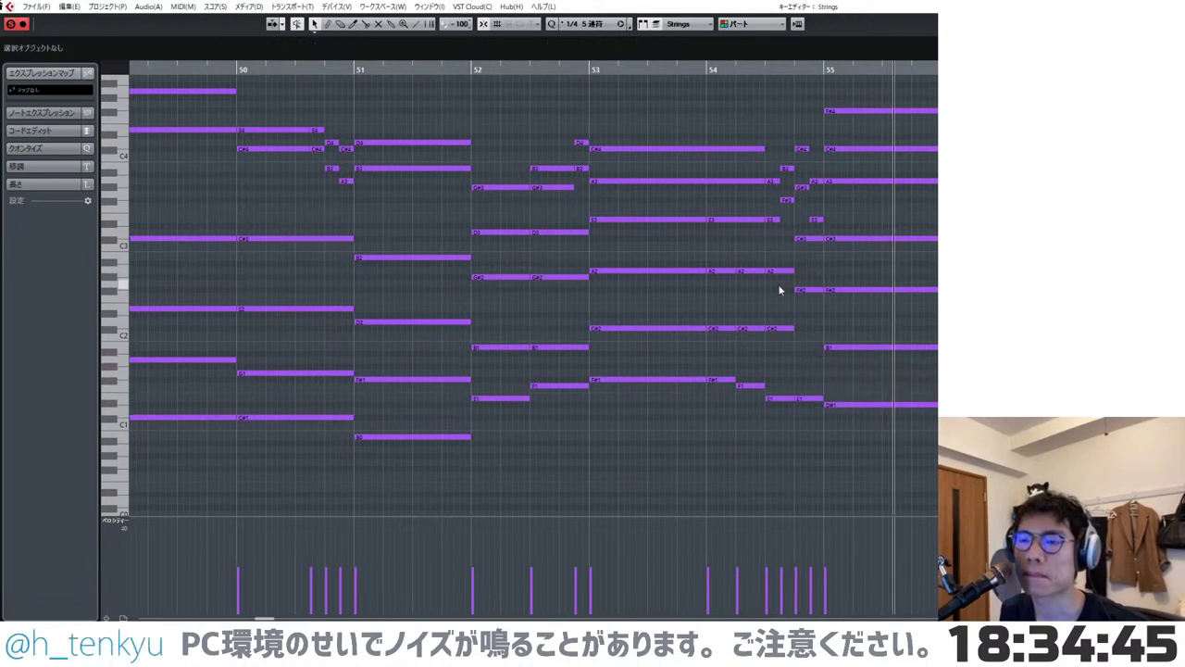
pyautogui.press('space')
pyautogui.moveTo(812, 294)
pyautogui.mouseDown()
pyautogui.moveTo(813, 334)
pyautogui.moveTo(808, 246)
pyautogui.moveTo(809, 270)
pyautogui.mouseUp()
pyautogui.press('space')
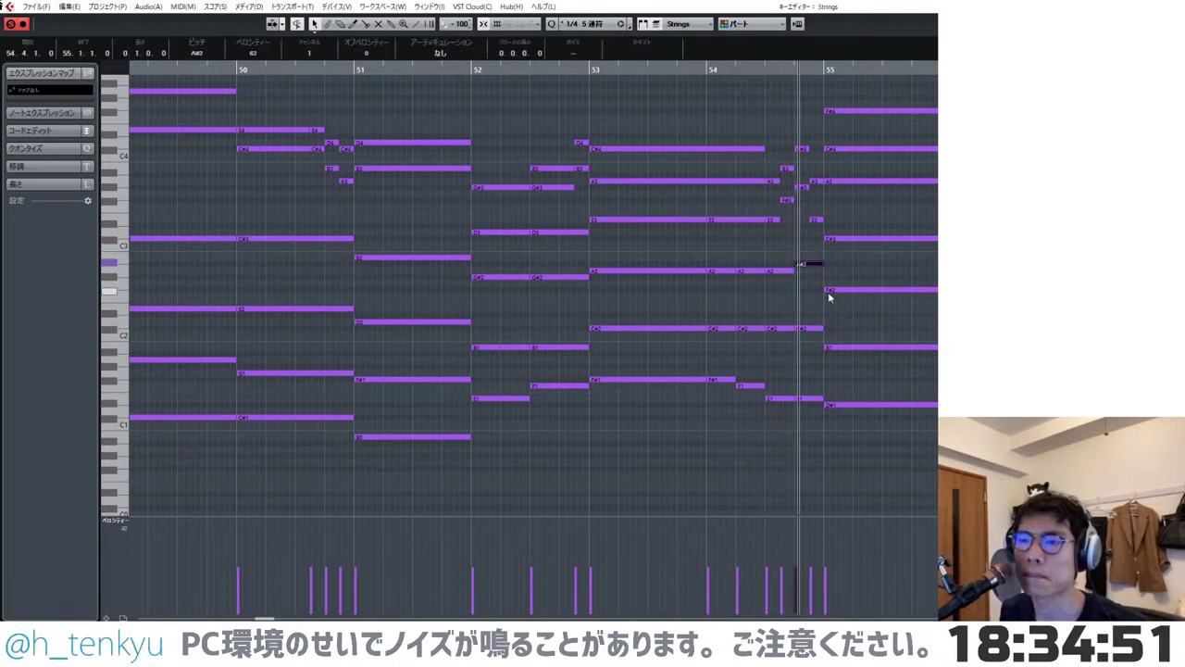
pyautogui.click(805, 251)
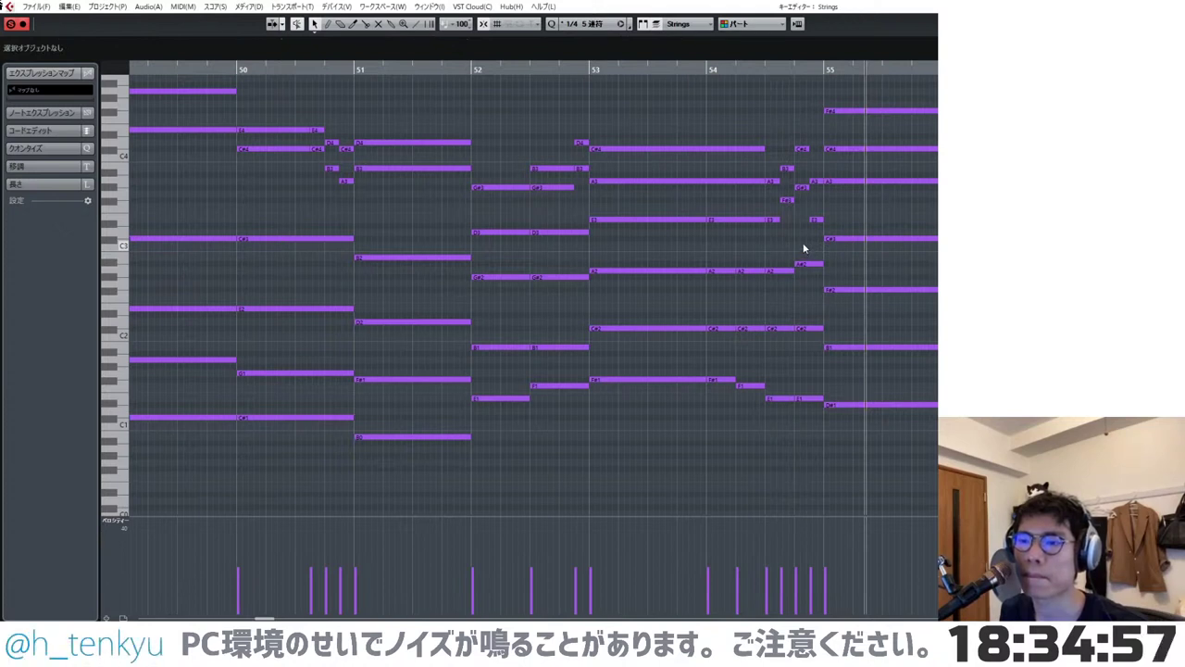
# - Delete the three lower notes on beat 4 of bar 54, extend the beat 3 E1, C#2 and A2 to bar 55, and play back
pyautogui.moveTo(802, 267); pyautogui.dragTo(817, 458)
pyautogui.press('Delete')
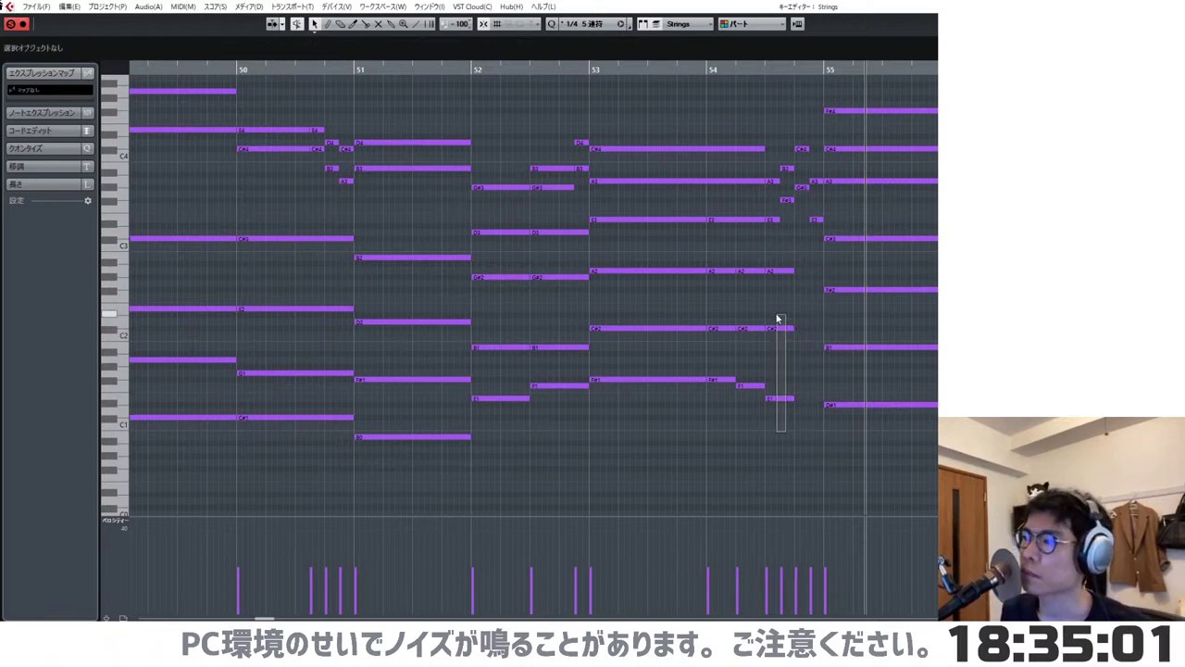
pyautogui.moveTo(778, 319); pyautogui.dragTo(822, 271)
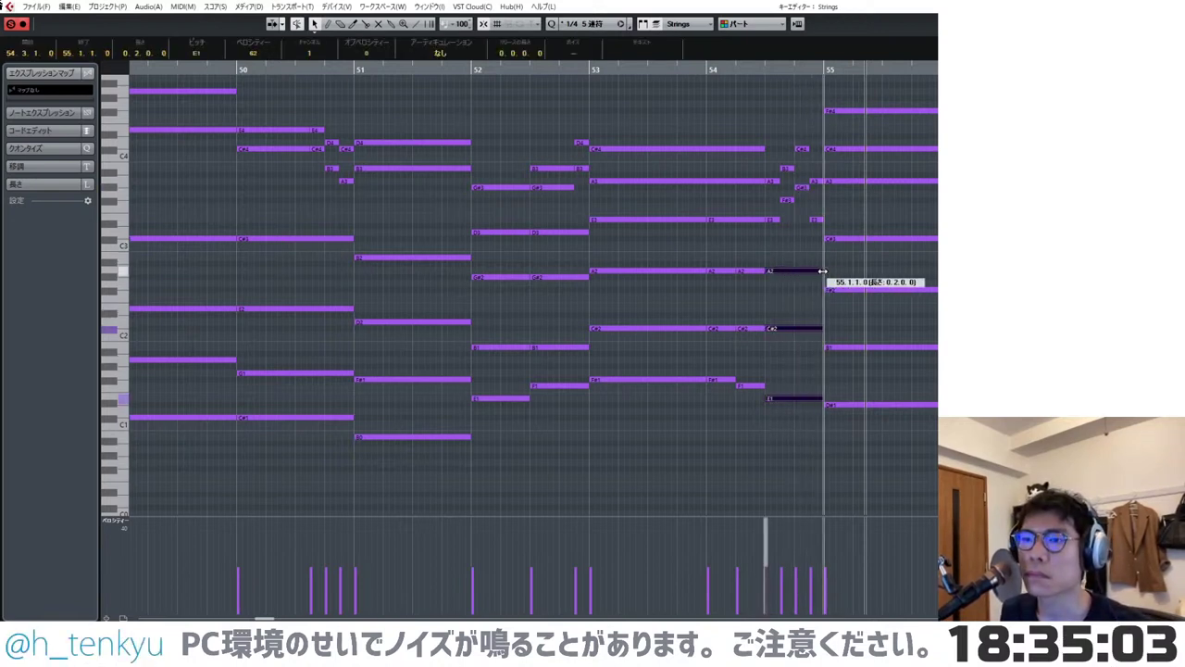
pyautogui.click(757, 246)
pyautogui.click(706, 71)
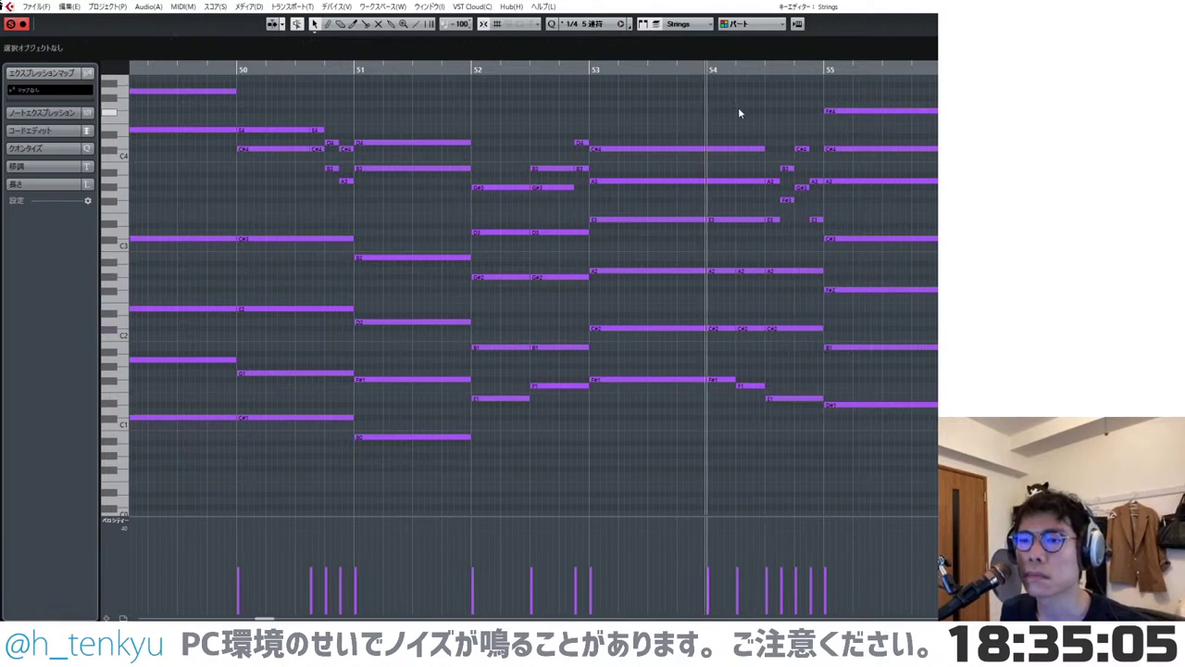
pyautogui.press('space')
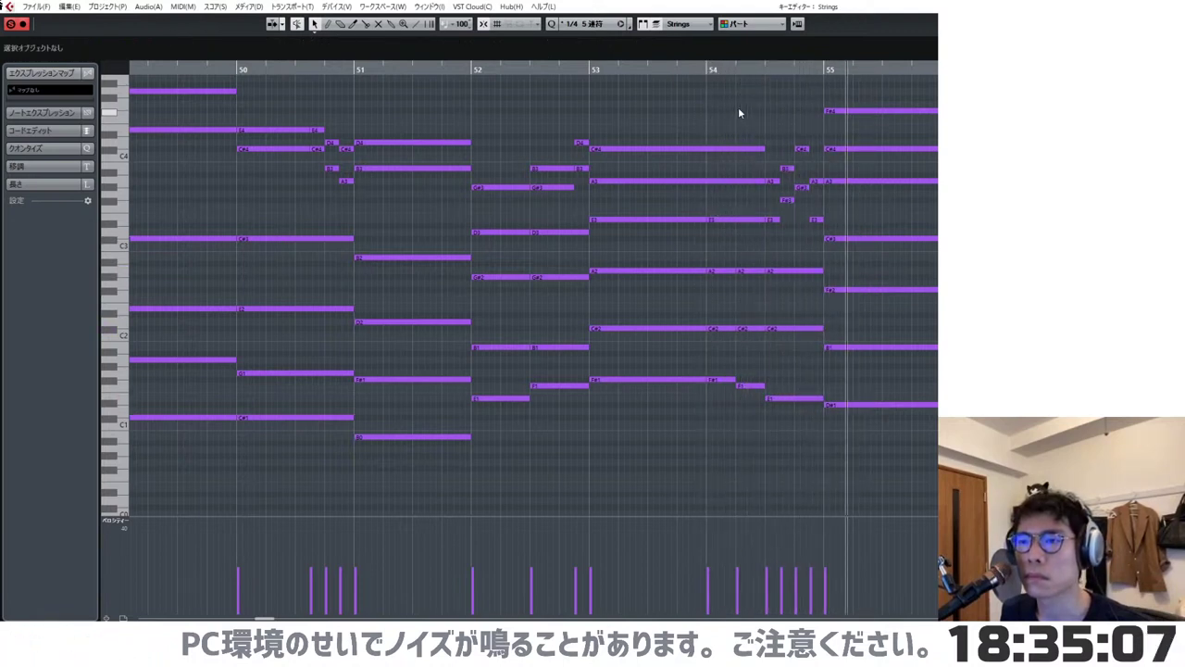
# - Select the lowest notes of the Strings part from bar 47 through bar 58
pyautogui.press('g')
pyautogui.press('g')
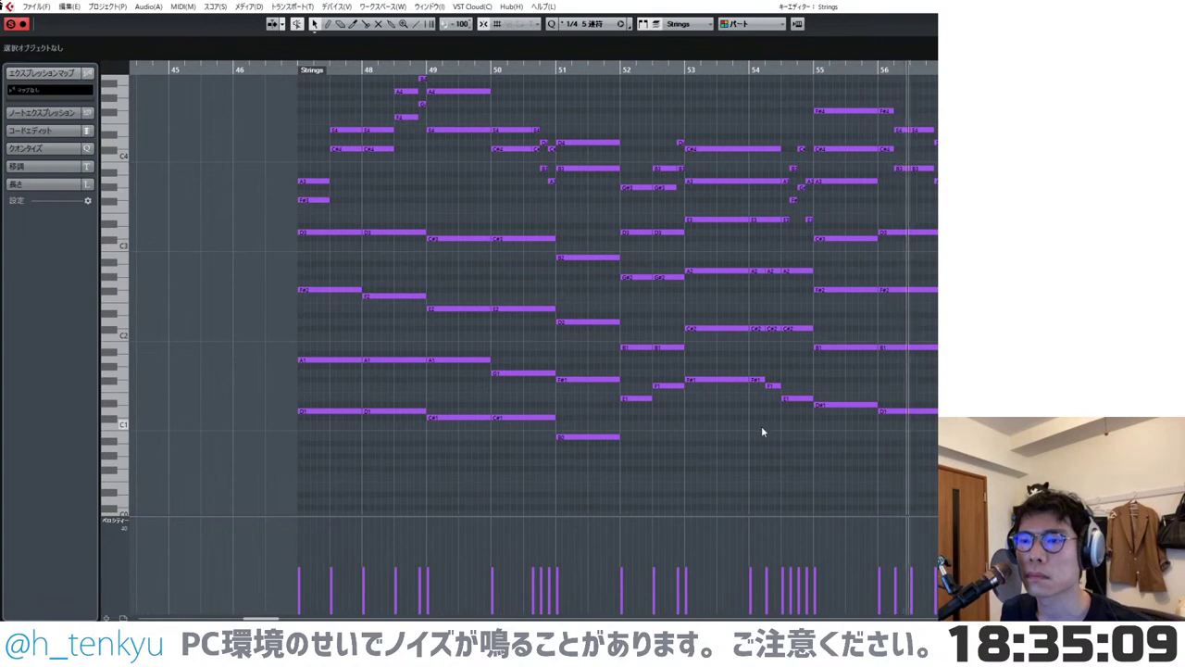
pyautogui.press('g')
pyautogui.scroll(-4, 554, 441)
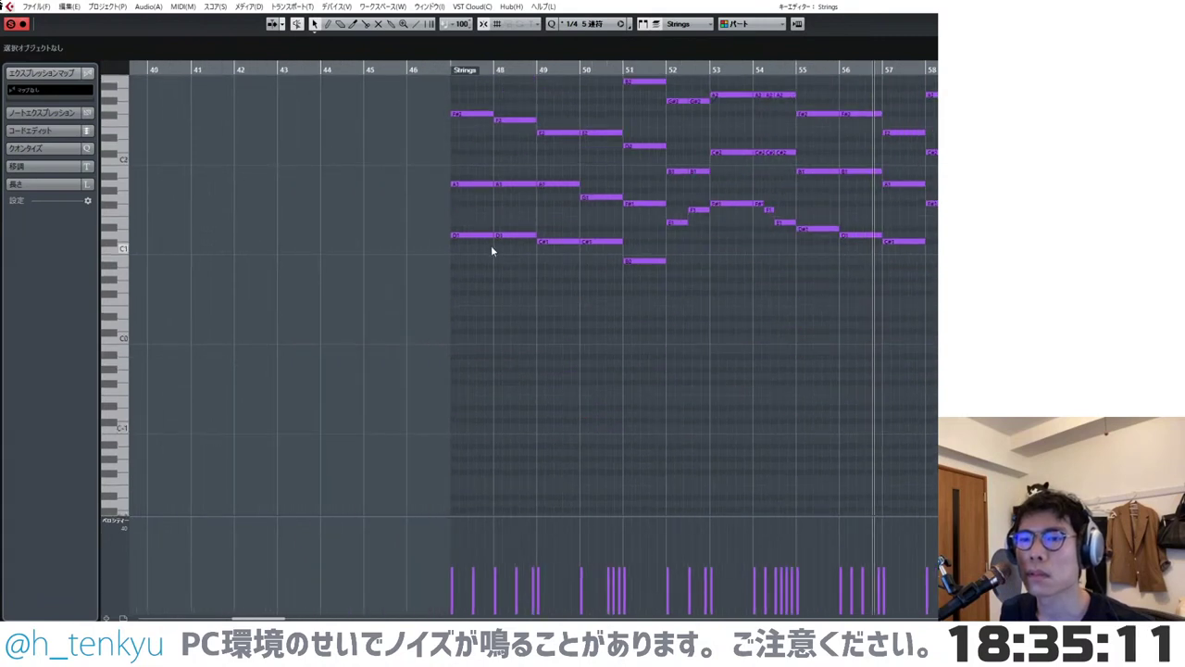
pyautogui.moveTo(470, 229); pyautogui.dragTo(629, 308)
pyautogui.scroll(2, 700, 287)
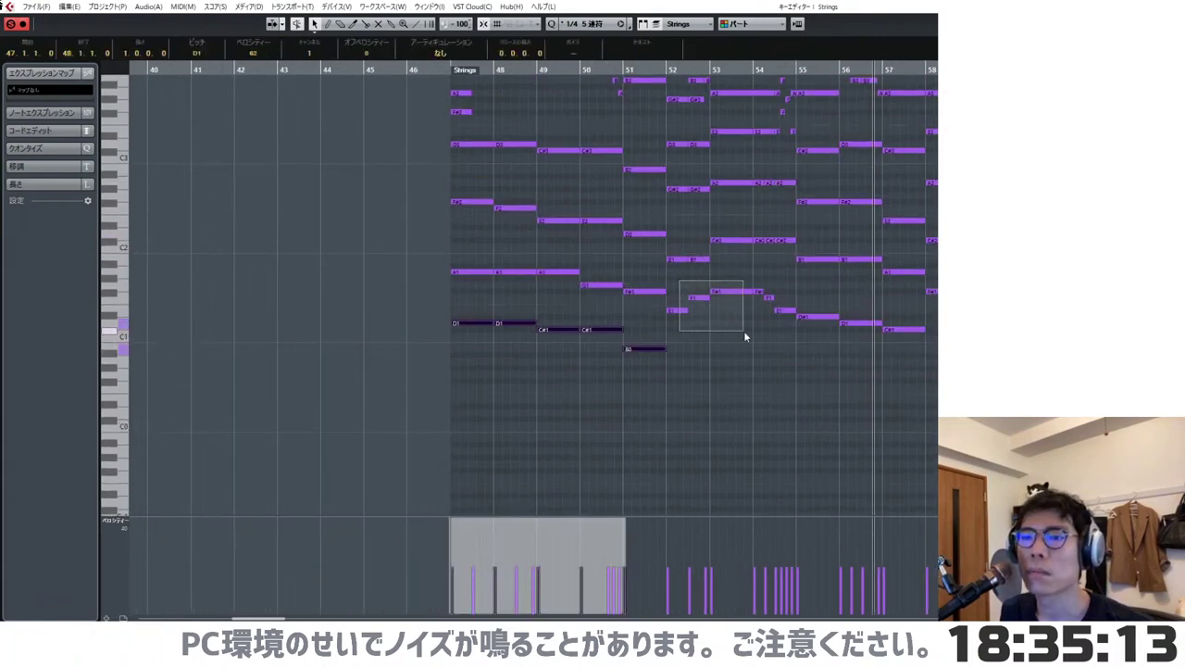
pyautogui.moveTo(744, 331); pyautogui.dragTo(827, 354)
pyautogui.moveTo(865, 309); pyautogui.dragTo(902, 343)
pyautogui.hscroll(3, 902, 375)
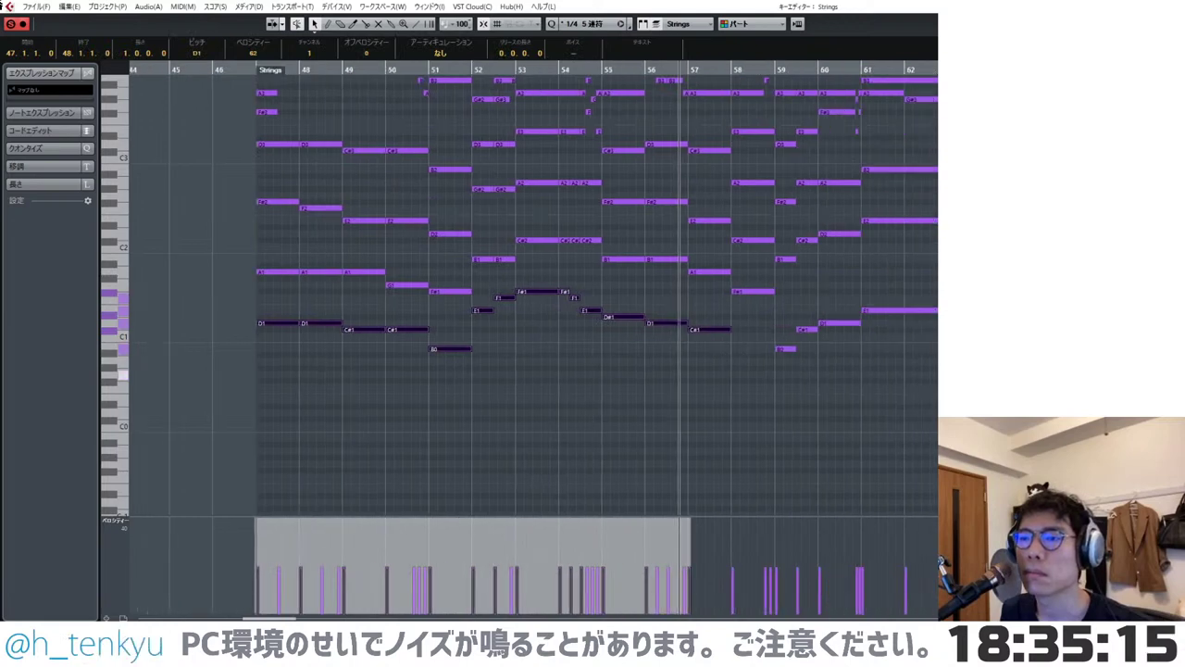
pyautogui.keyDown('shift'); pyautogui.click(754, 292); pyautogui.keyUp('shift')
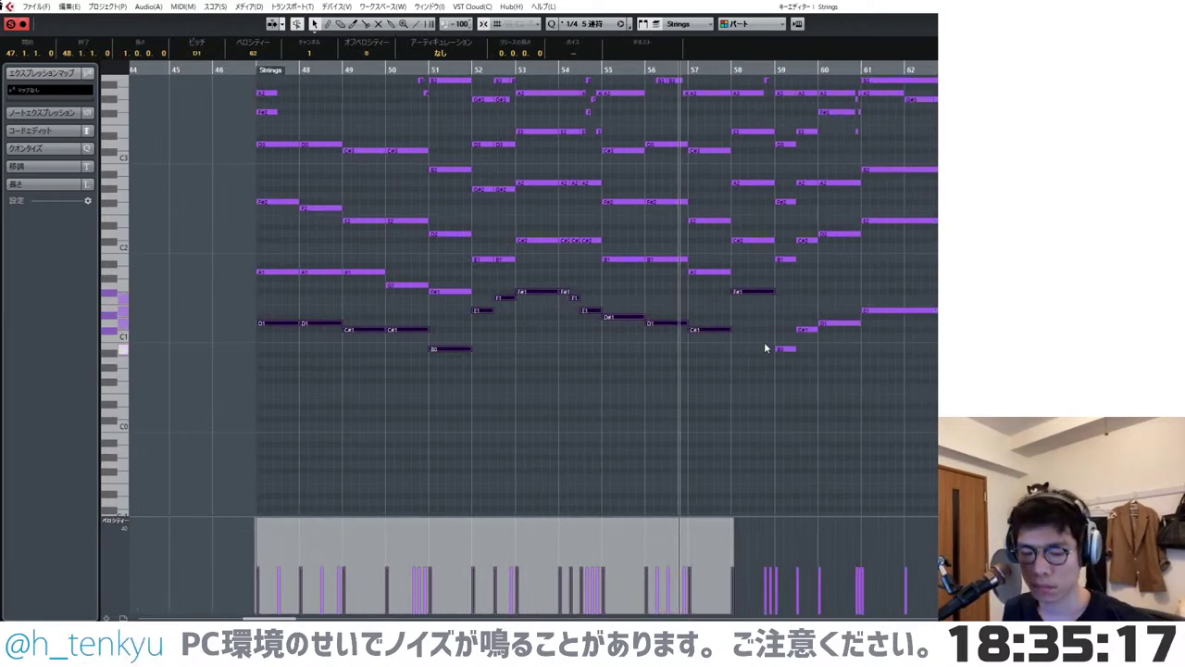
# - Extend the end of the Strings Spic part to about bar 63
pyautogui.press('space')
pyautogui.press('Return')
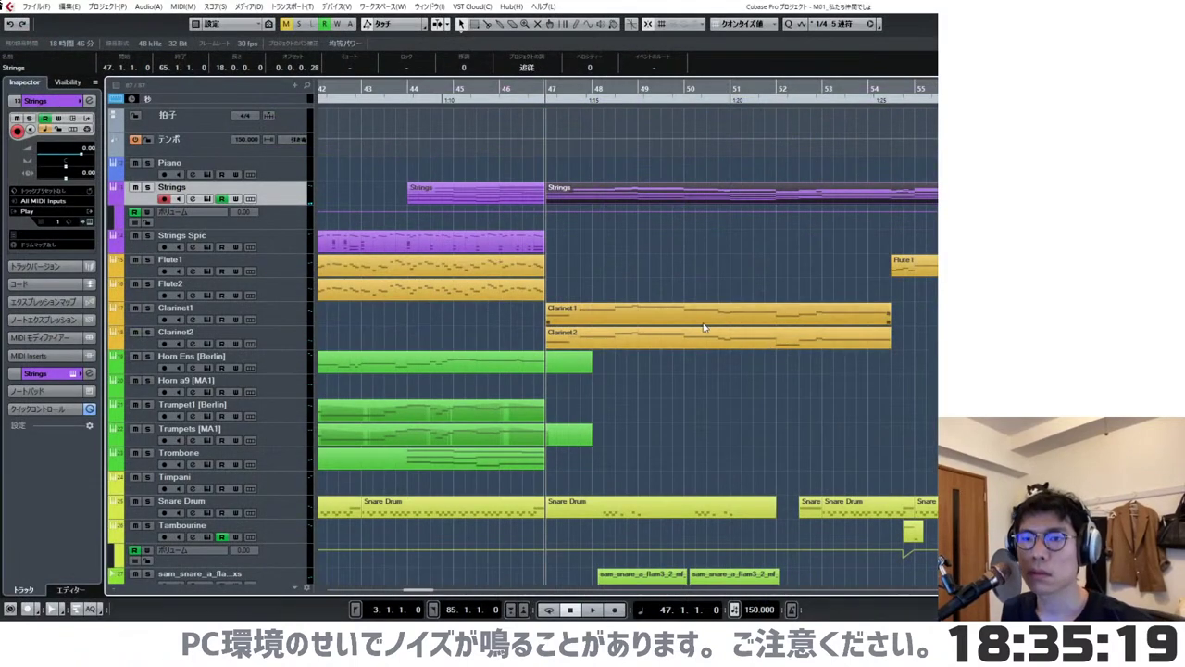
pyautogui.scroll(-2, 496, 249)
pyautogui.click(516, 246)
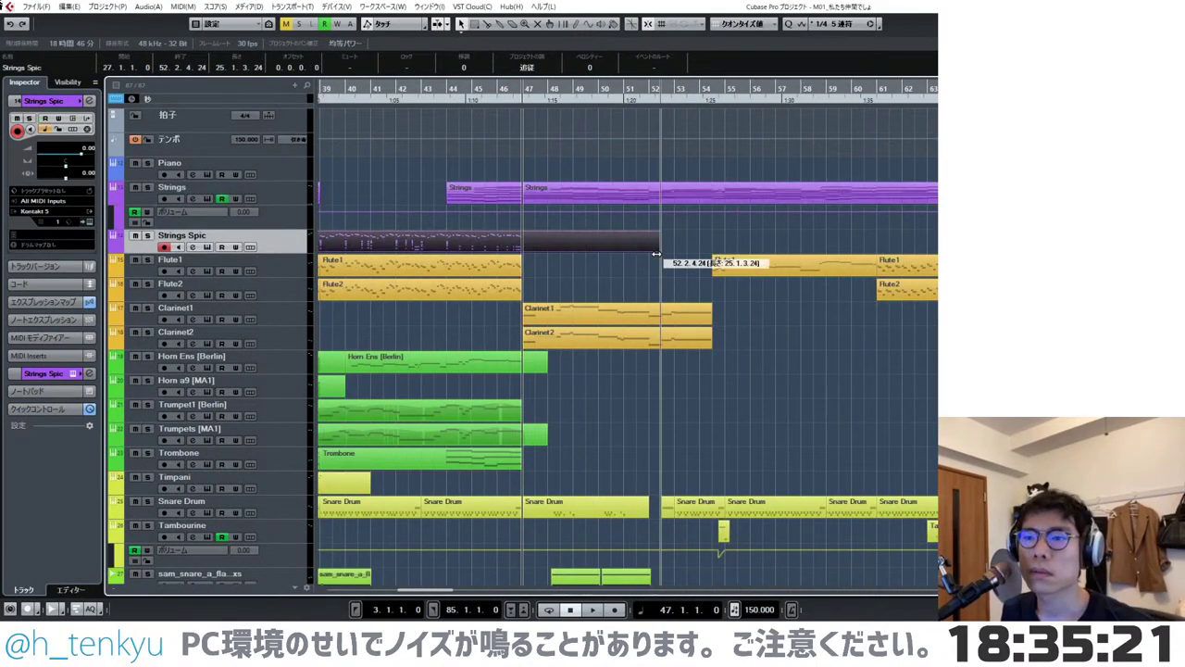
# - Open the Strings Spic part for note editing and paste the copied Strings bass line at bar 47
pyautogui.hotkey('ctrl', 'e')
pyautogui.hotkey('ctrl', 'v')
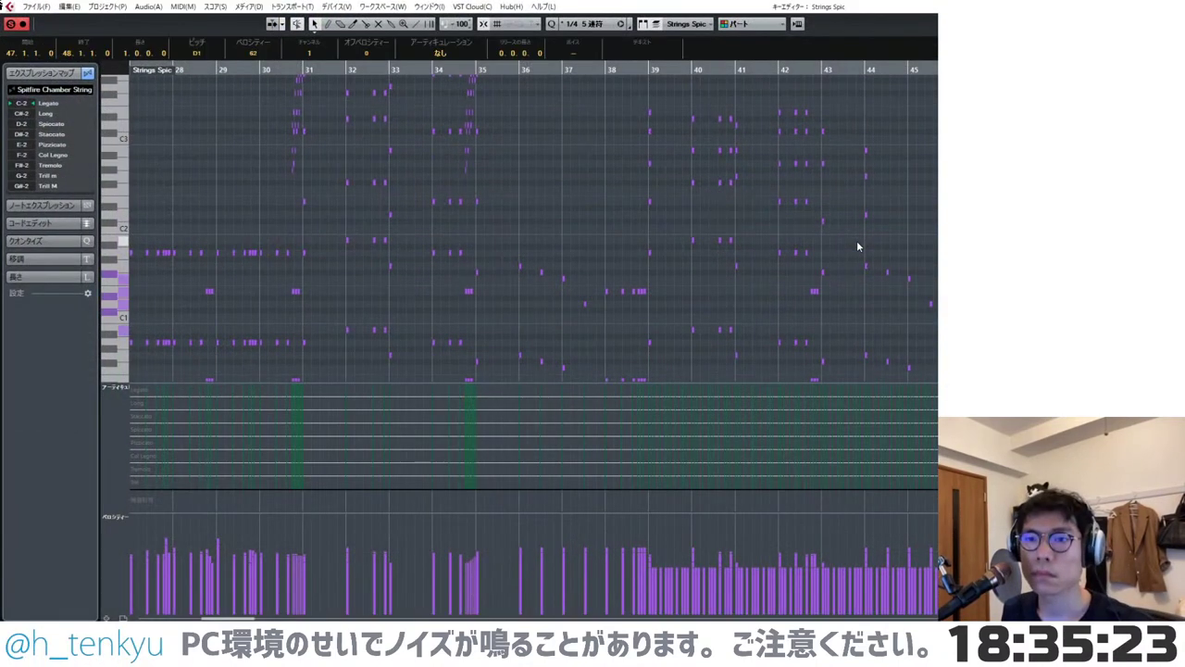
pyautogui.hscroll(3, 860, 245)
pyautogui.scroll(-2, 703, 191)
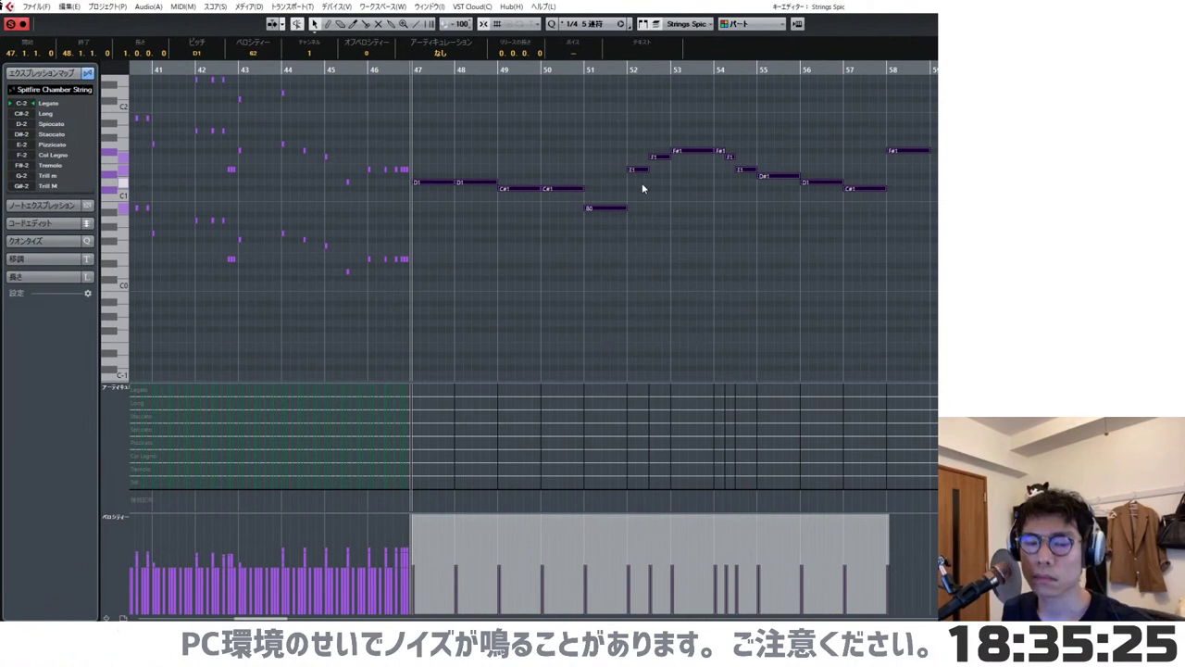
# - Set the quantize value to 1/4 and shorten the pasted notes in bars 47 to 52 to quarter notes
pyautogui.hotkey('alt', 'Up')
pyautogui.click(583, 24)
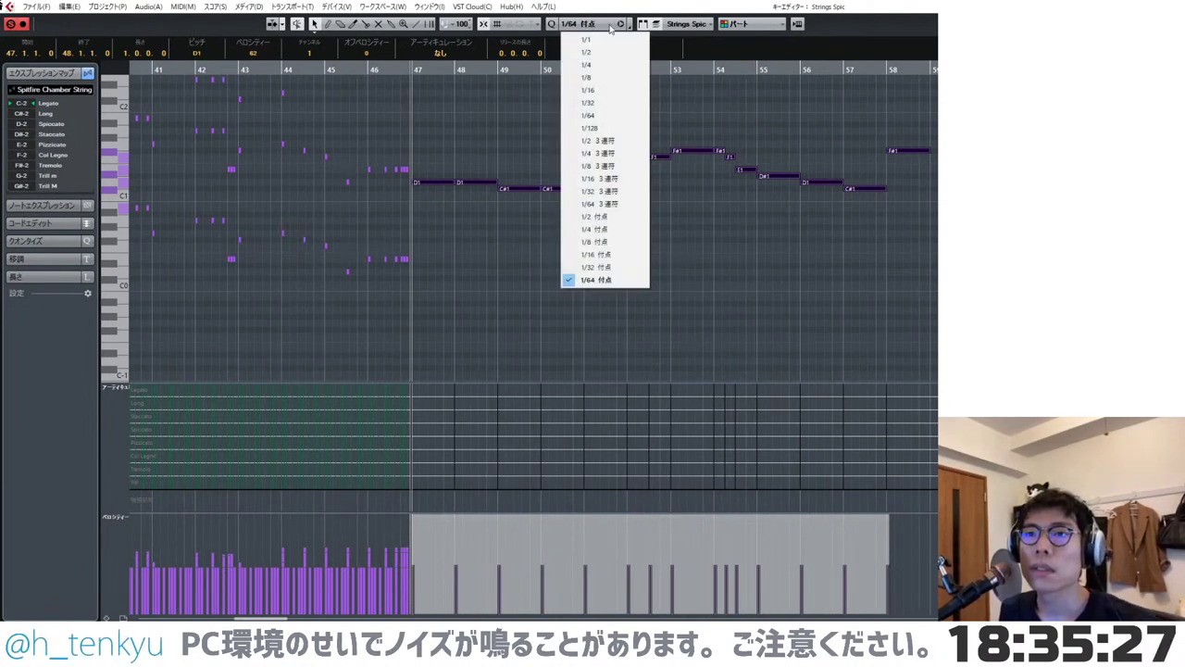
pyautogui.click(578, 40)
pyautogui.click(554, 145)
pyautogui.hotkey('alt', 'Down')
pyautogui.hotkey('alt', 'Down')
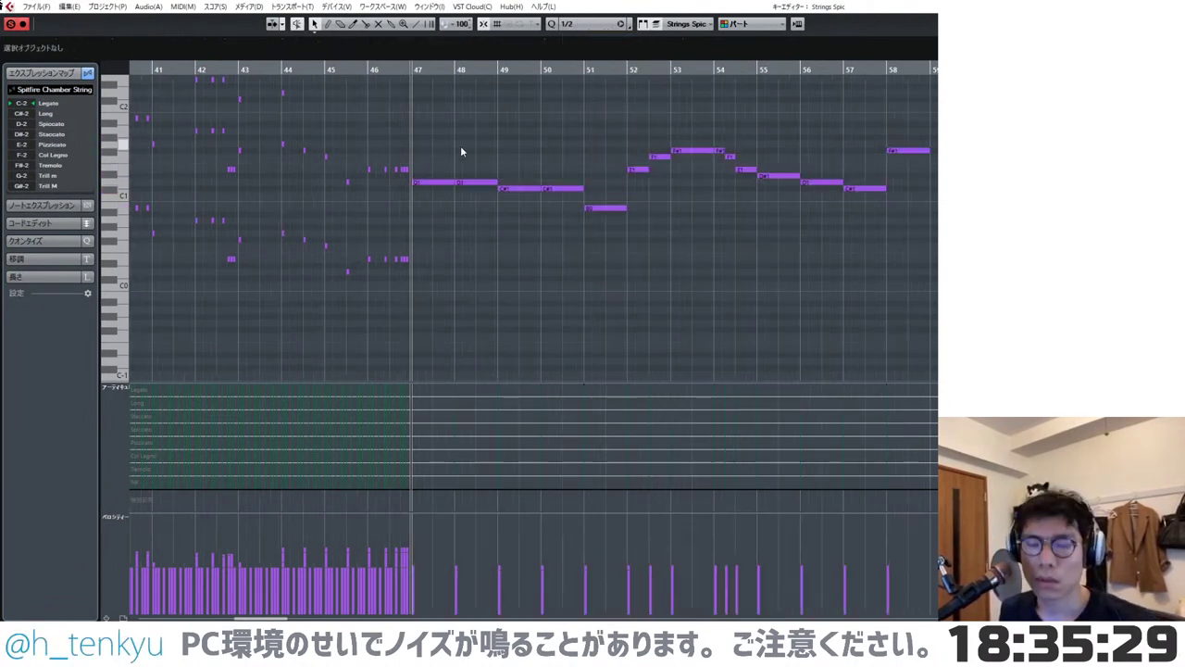
pyautogui.moveTo(426, 115); pyautogui.dragTo(668, 245)
pyautogui.hotkey('alt', 'q')
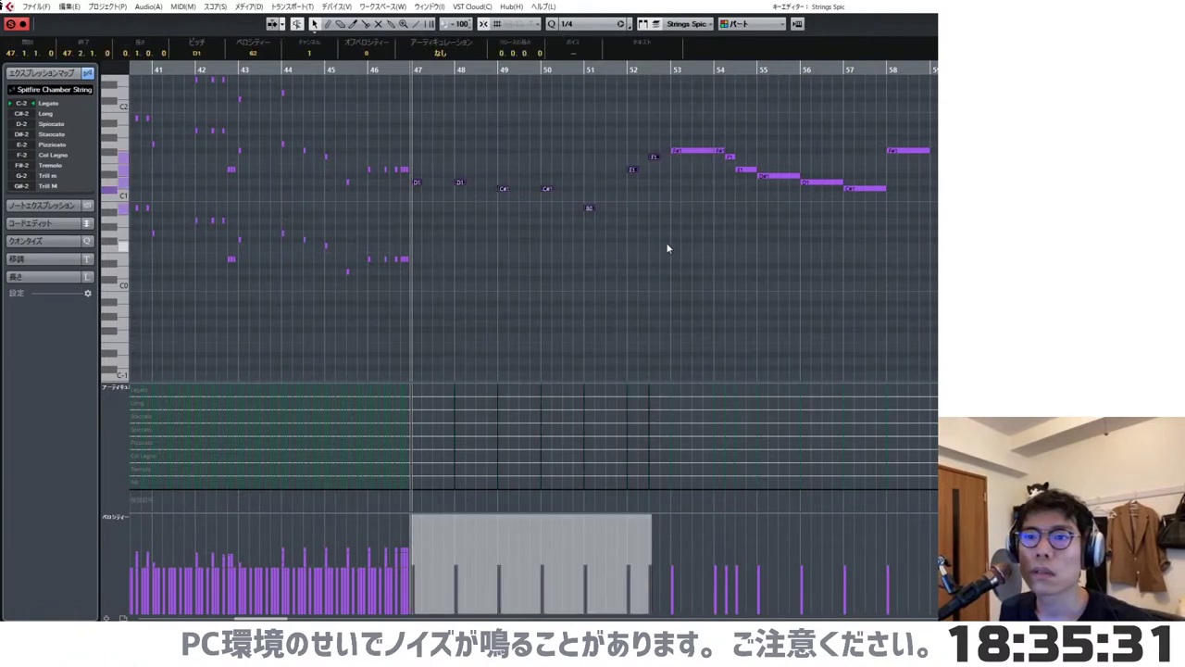
# - Copy the two D1 quarter notes across the remaining beats to fill bars 47 and 48
pyautogui.scroll(4, 441, 211)
pyautogui.click(412, 201)
pyautogui.moveTo(377, 170); pyautogui.dragTo(534, 227)
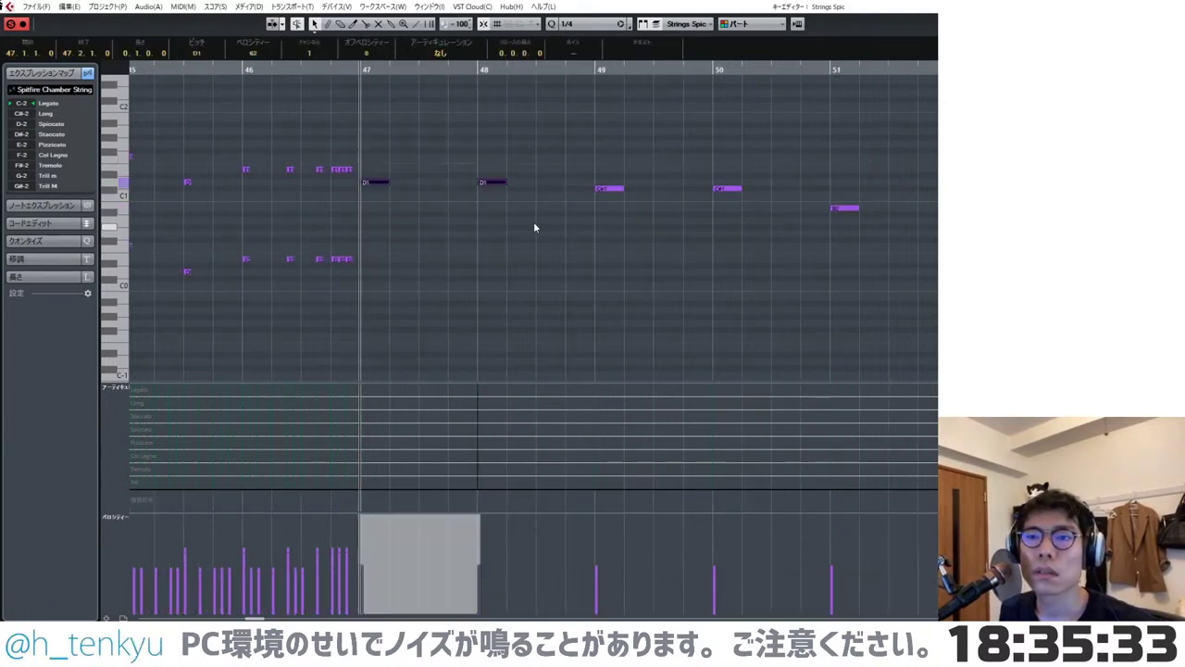
pyautogui.moveTo(380, 183); pyautogui.dragTo(412, 184)
pyautogui.moveTo(410, 184); pyautogui.dragTo(466, 186)
pyautogui.scroll(-3, 606, 215)
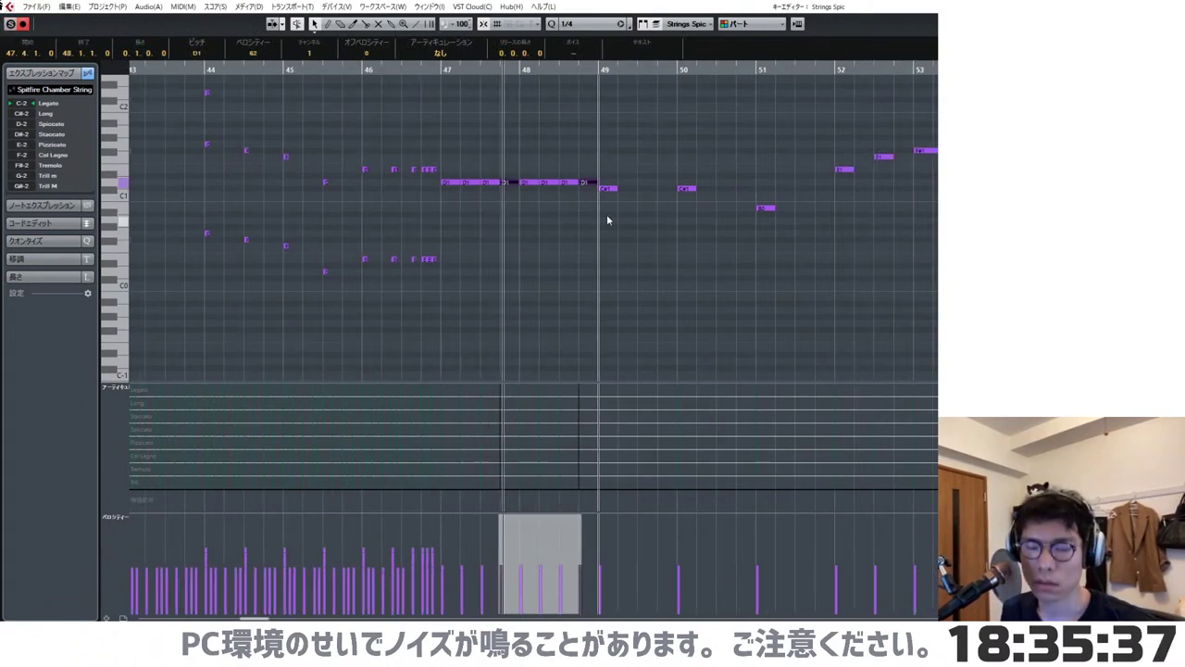
# - Copy the two C#1 quarter notes across the remaining beats to fill bars 49 and 50
pyautogui.moveTo(606, 165); pyautogui.dragTo(696, 205)
pyautogui.moveTo(607, 189); pyautogui.dragTo(667, 190)
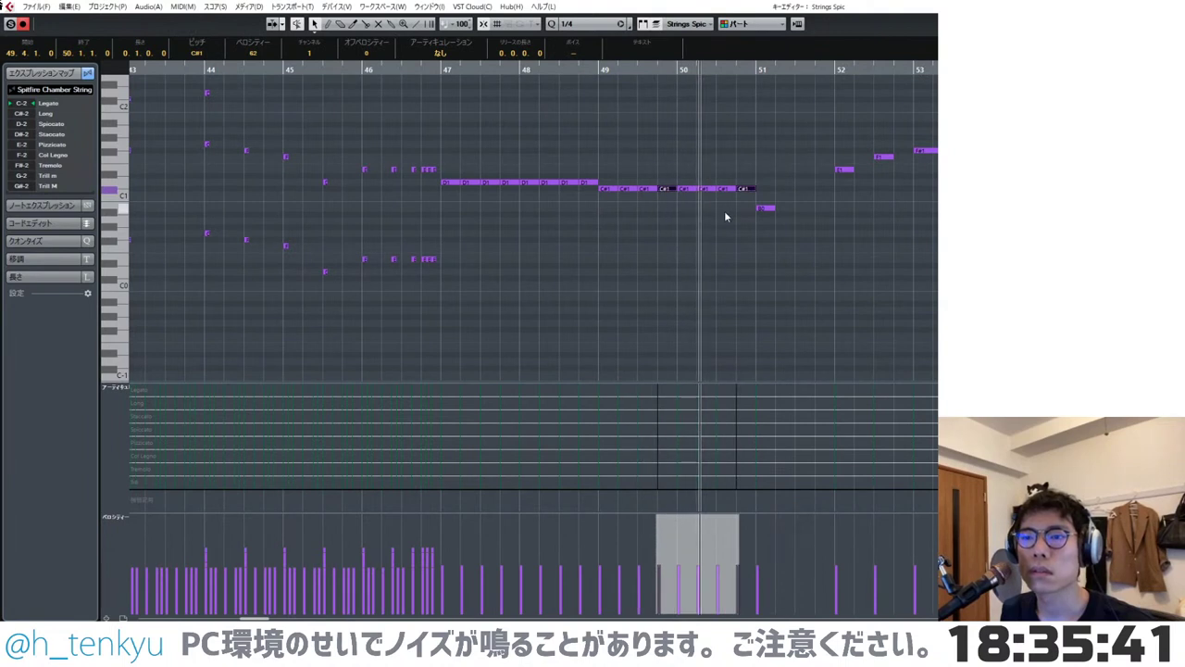
pyautogui.click(740, 209)
pyautogui.press('space')
# - Fill bar 51 with B0 quarter notes and bar 52 with two E1 and two F1 quarter notes
pyautogui.moveTo(767, 210); pyautogui.dragTo(823, 210)
pyautogui.moveTo(845, 170); pyautogui.dragTo(863, 176)
pyautogui.click(876, 196)
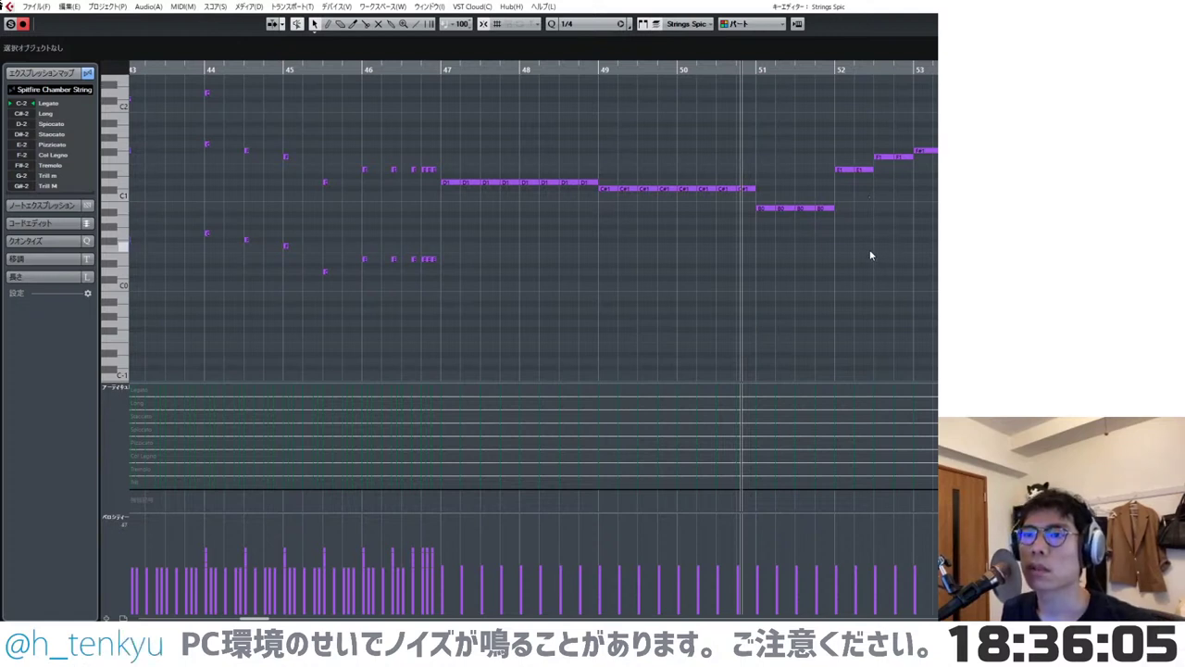
# - Split the long F#1 note in bar 53 and the E1 note in bar 54 into quarter notes
pyautogui.hscroll(3, 863, 243)
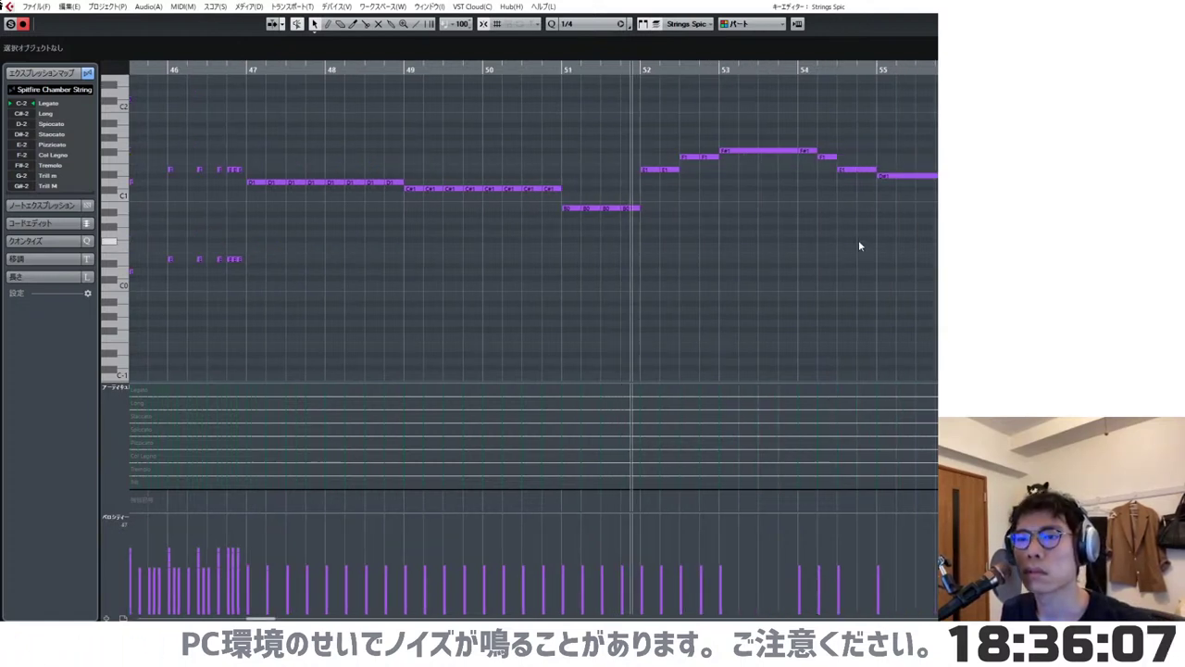
pyautogui.keyDown('alt'); pyautogui.click(739, 151); pyautogui.keyUp('alt')
pyautogui.keyDown('alt'); pyautogui.click(759, 151); pyautogui.keyUp('alt')
pyautogui.keyDown('alt'); pyautogui.click(780, 152); pyautogui.keyUp('alt')
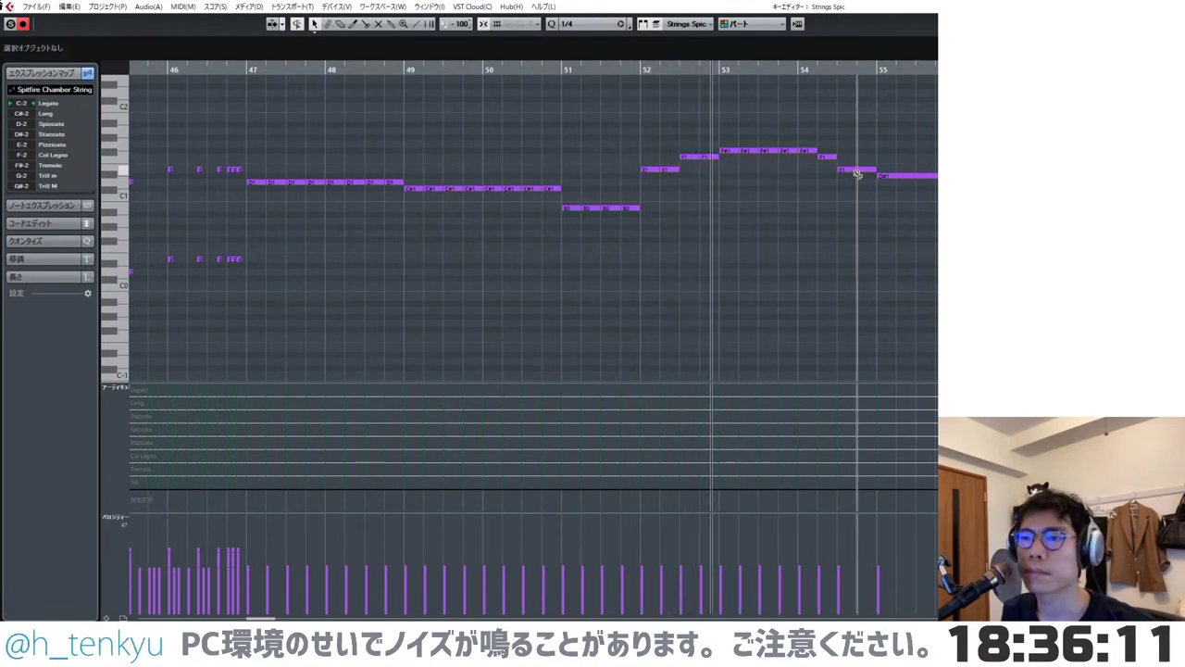
# - Split the D#1, D1, C#1 and F#1 whole notes in bars 55 to 58 into quarter notes
pyautogui.hscroll(4, 860, 188)
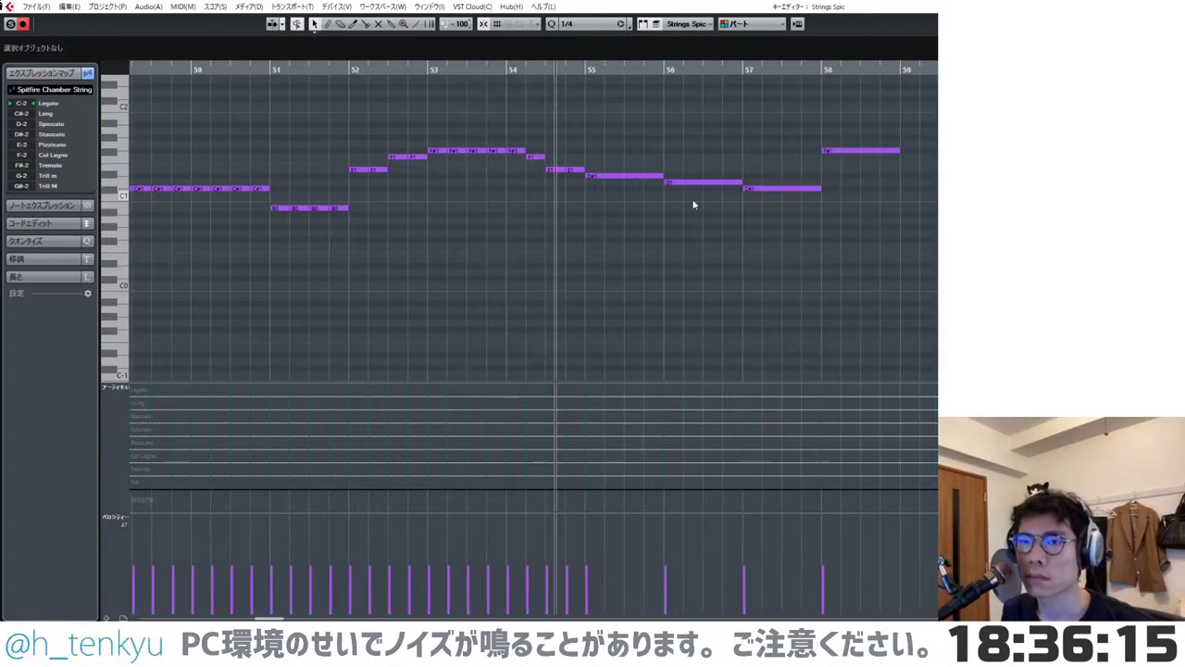
pyautogui.keyDown('alt'); pyautogui.click(612, 175); pyautogui.keyUp('alt')
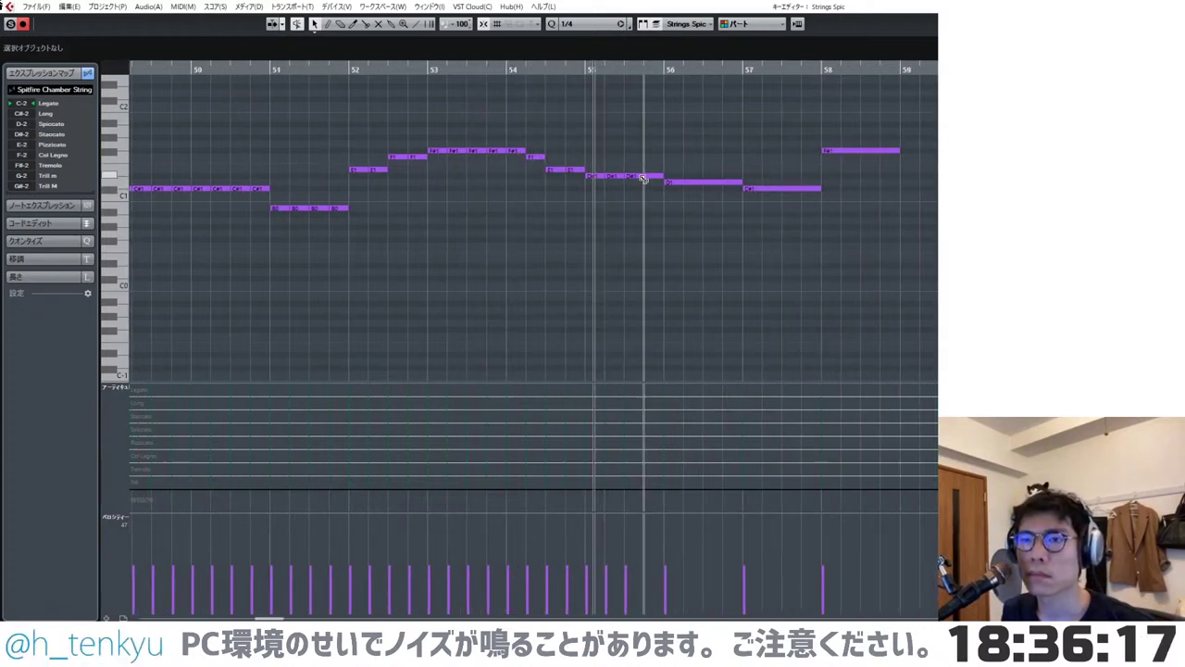
pyautogui.keyDown('alt'); pyautogui.click(685, 182); pyautogui.keyUp('alt')
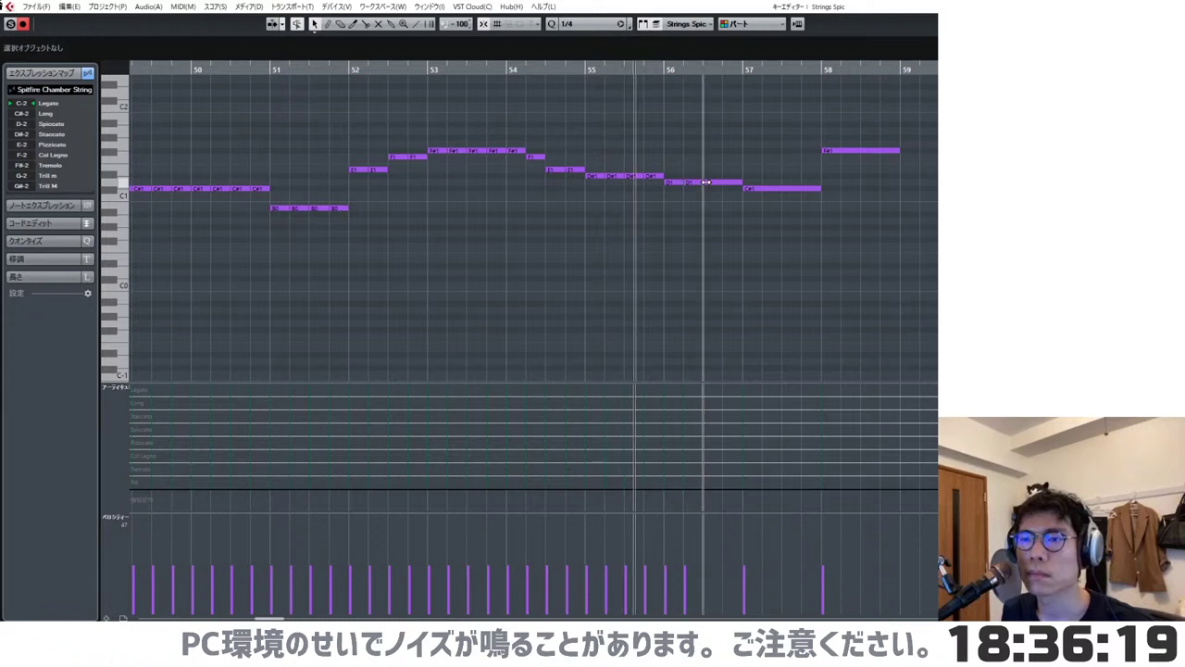
pyautogui.keyDown('alt'); pyautogui.click(764, 189); pyautogui.keyUp('alt')
pyautogui.keyDown('alt'); pyautogui.click(784, 191); pyautogui.keyUp('alt')
pyautogui.keyDown('alt'); pyautogui.click(804, 191); pyautogui.keyUp('alt')
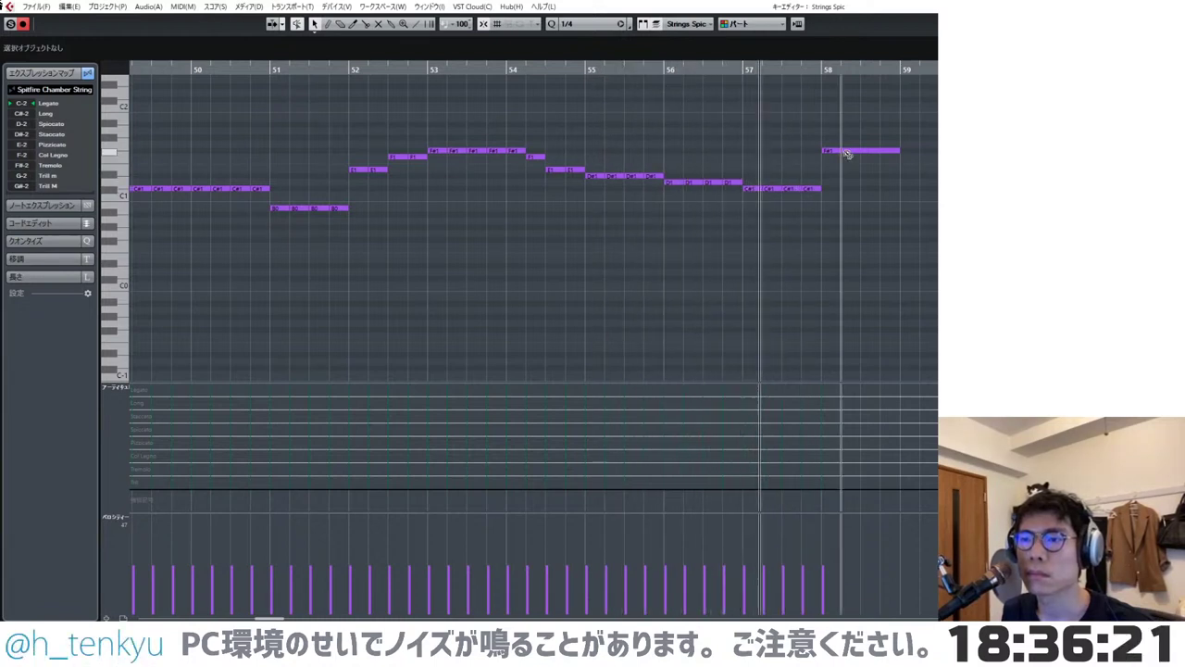
pyautogui.keyDown('alt'); pyautogui.click(846, 152); pyautogui.keyUp('alt')
pyautogui.keyDown('alt'); pyautogui.click(867, 151); pyautogui.keyUp('alt')
pyautogui.click(881, 150)
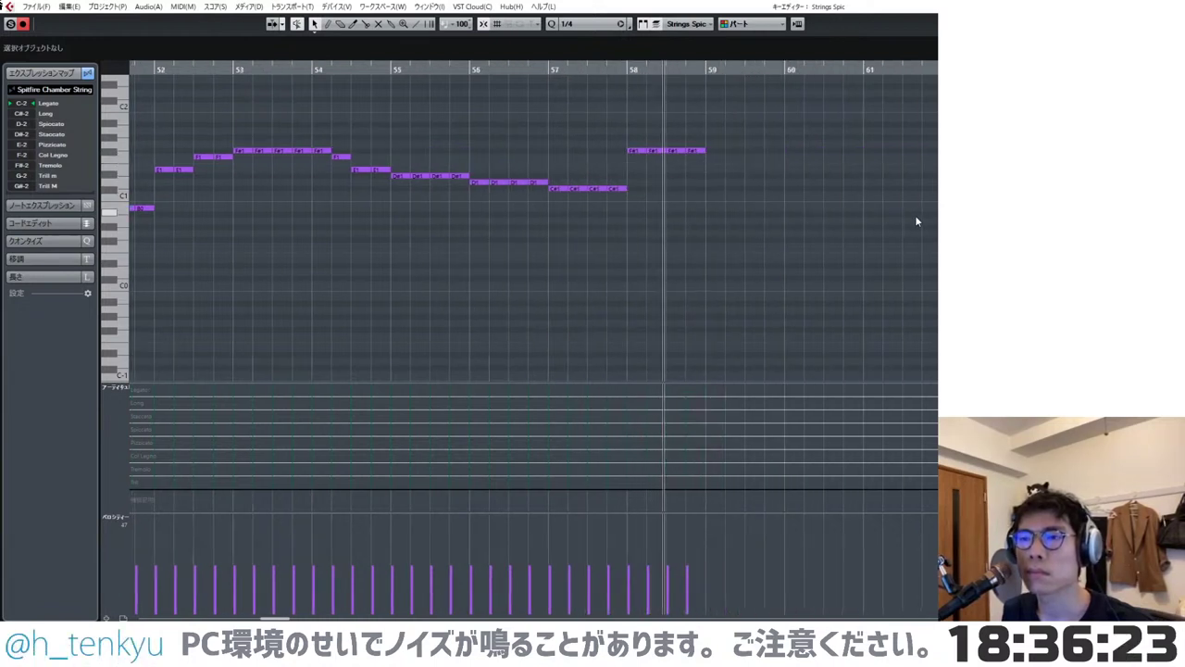
# - Extend the end of the Strings Spic part to bar 65 in the project arrangement
pyautogui.press('Return')
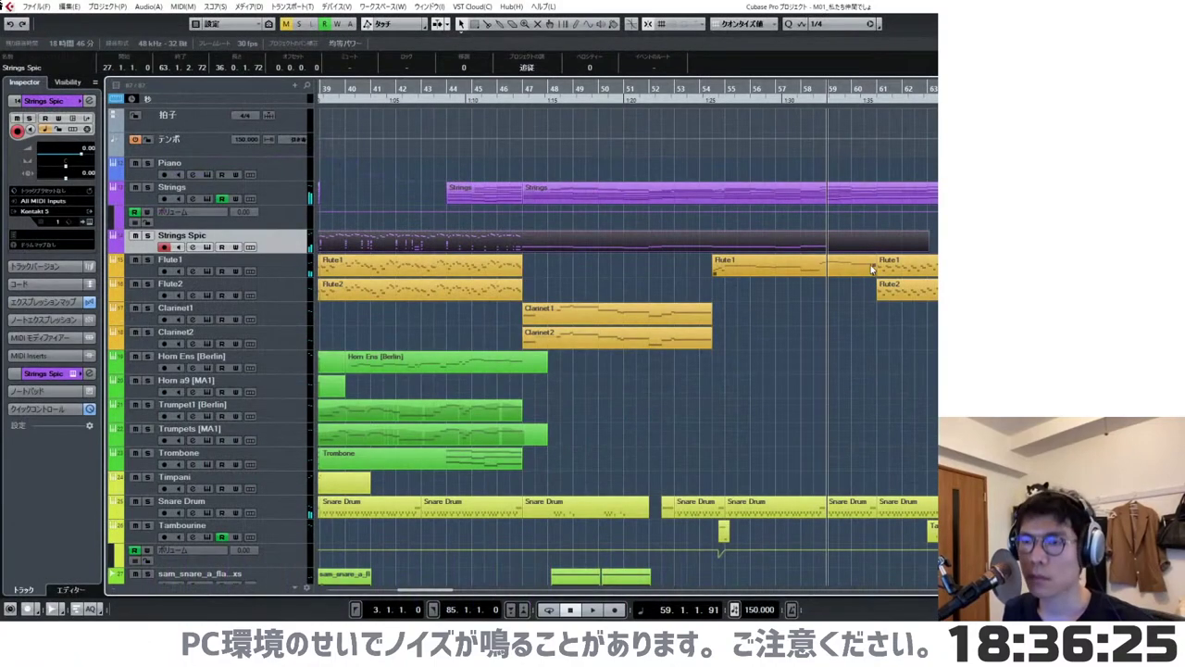
pyautogui.hscroll(3, 852, 259)
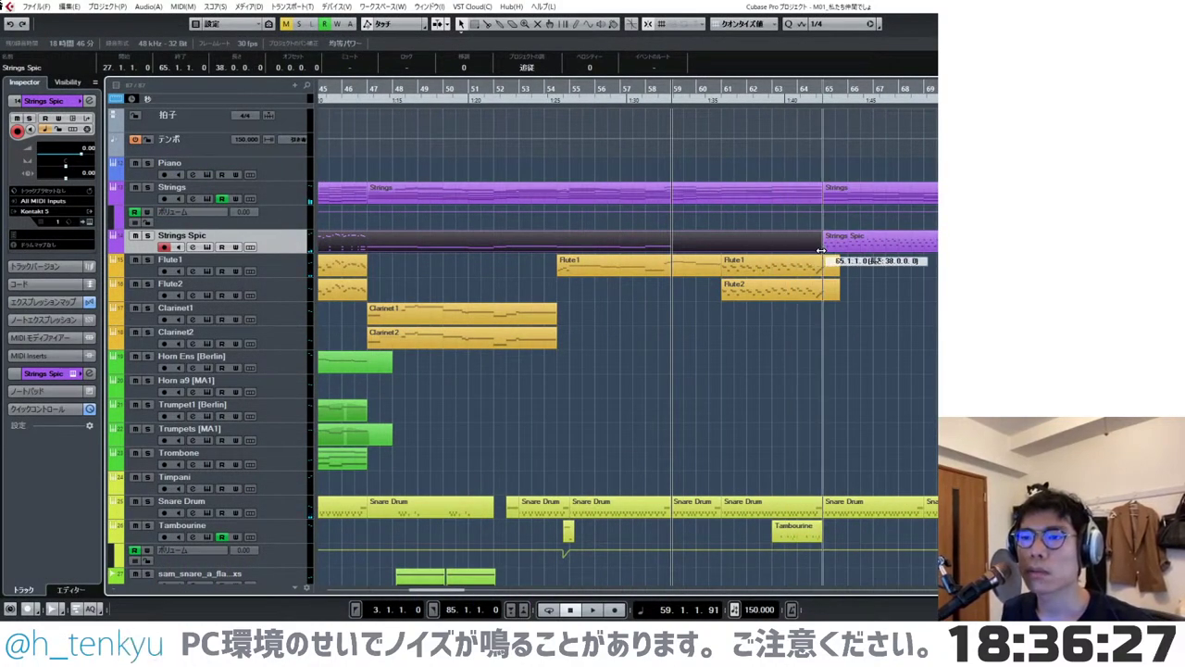
# - Copy the lowest notes from bar 59 onward in the Strings part into the Strings Spic part at bar 59
pyautogui.doubleClick(759, 197)
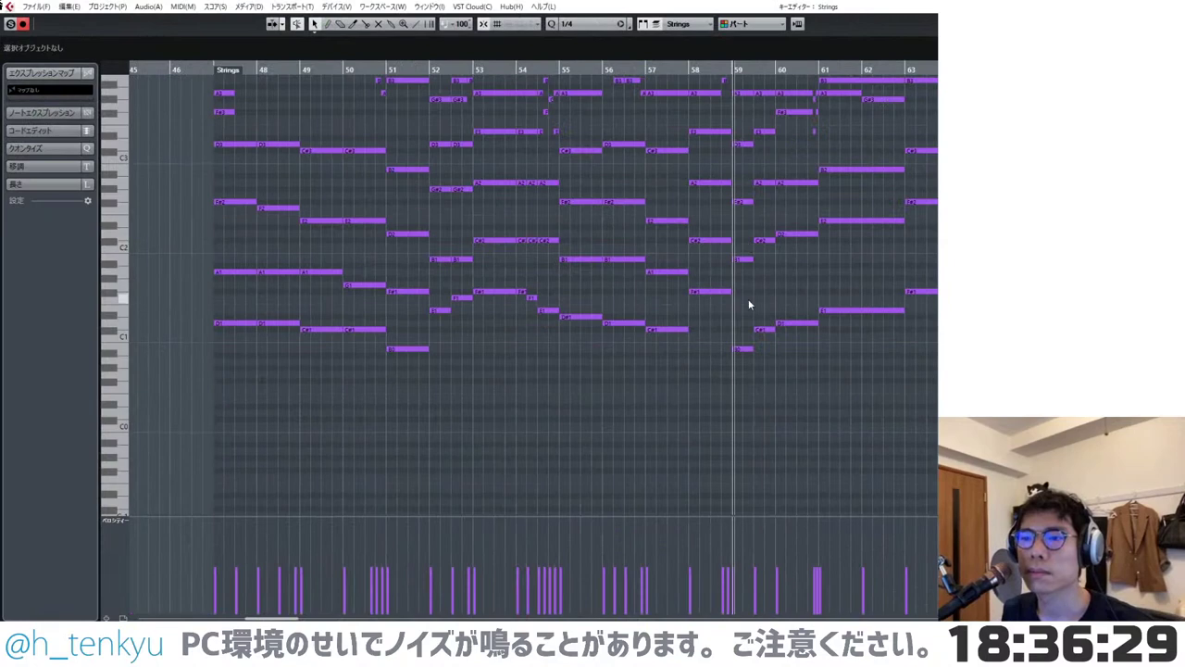
pyautogui.moveTo(750, 305); pyautogui.dragTo(891, 401)
pyautogui.keyDown('shift'); pyautogui.click(922, 291); pyautogui.keyUp('shift')
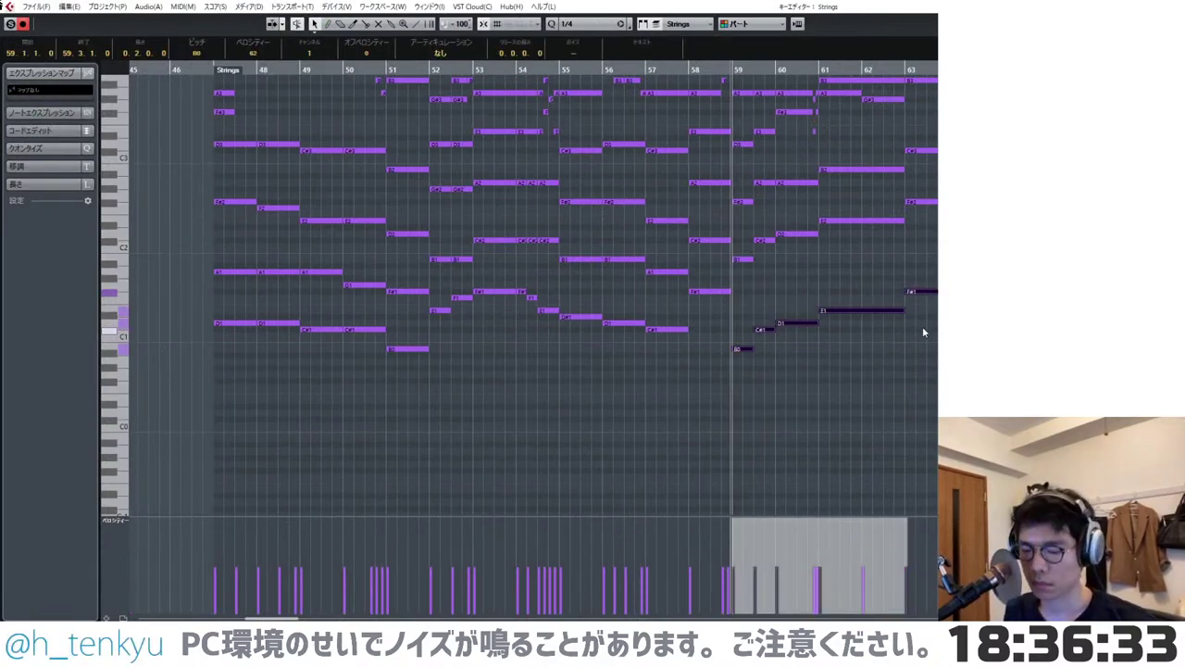
pyautogui.press('Return')
pyautogui.click(822, 246)
pyautogui.doubleClick(776, 244)
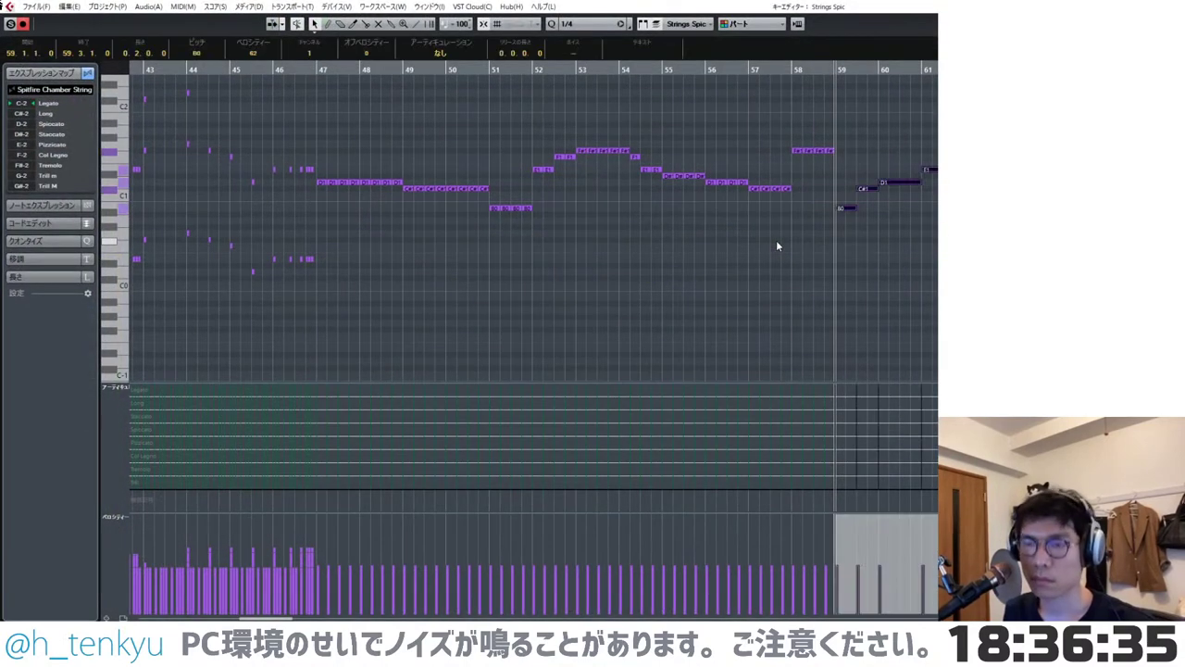
# - Split the B0 and C#1 notes in bar 59 and the D1 note in bar 60 into quarter notes
pyautogui.hscroll(3, 834, 247)
pyautogui.press('h')
pyautogui.press('h')
pyautogui.keyDown('alt'); pyautogui.click(561, 210); pyautogui.keyUp('alt')
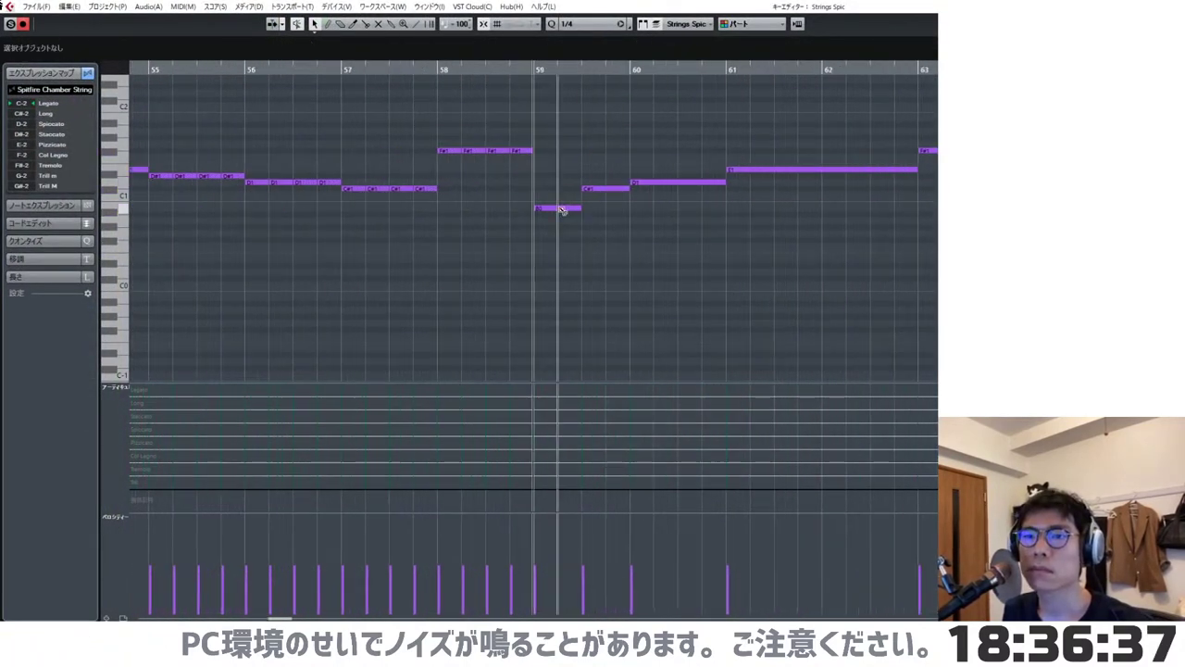
pyautogui.keyDown('alt'); pyautogui.click(612, 190); pyautogui.keyUp('alt')
pyautogui.keyDown('alt'); pyautogui.click(680, 182); pyautogui.keyUp('alt')
pyautogui.keyDown('alt'); pyautogui.click(660, 183); pyautogui.keyUp('alt')
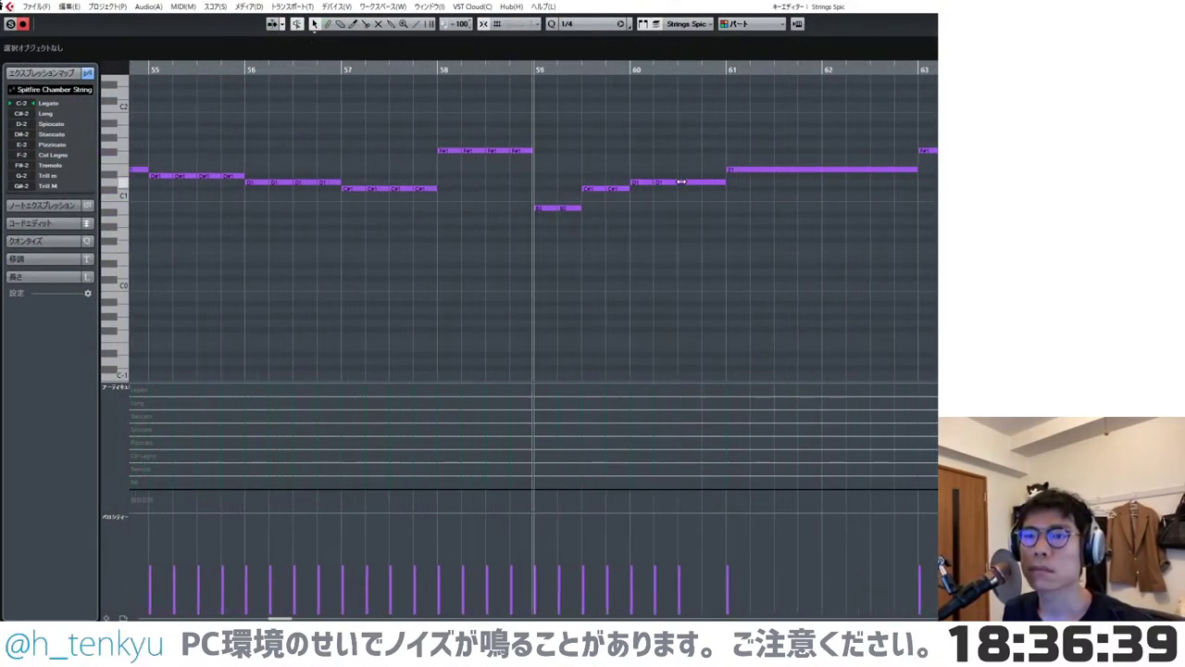
pyautogui.keyDown('alt'); pyautogui.click(706, 182); pyautogui.keyUp('alt')
# - Split the long E1 note across bars 61 and 62 into quarter notes
pyautogui.click(751, 173)
pyautogui.click(775, 172)
pyautogui.click(799, 172)
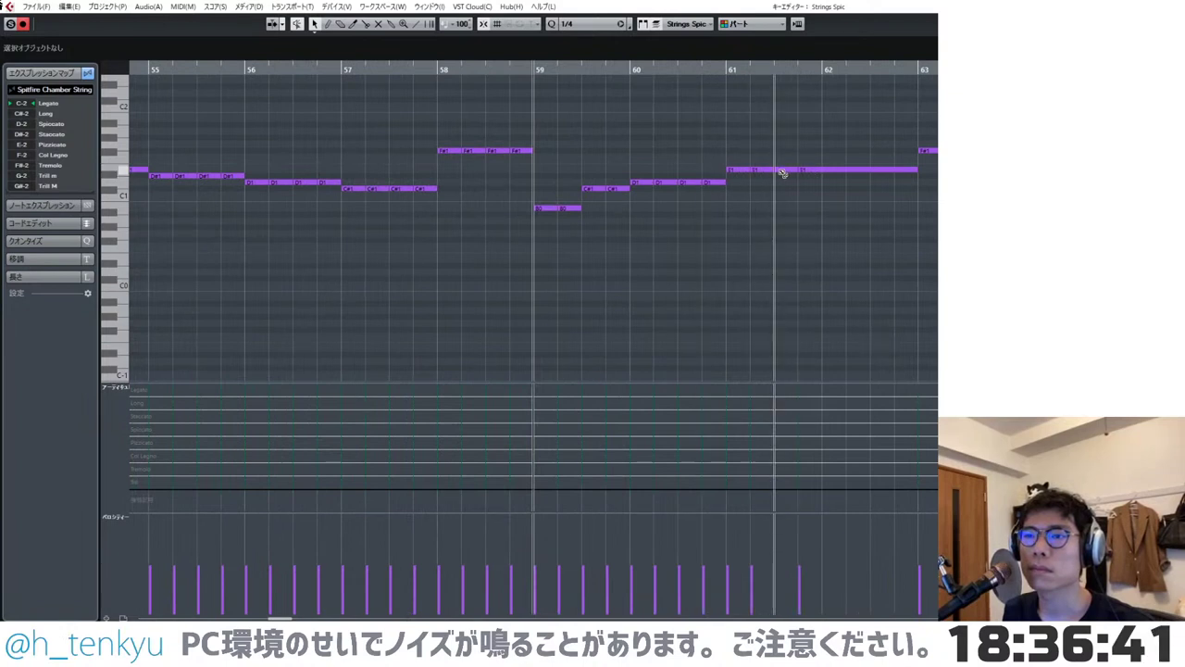
pyautogui.keyDown('alt'); pyautogui.click(829, 171); pyautogui.keyUp('alt')
pyautogui.keyDown('alt'); pyautogui.click(849, 171); pyautogui.keyUp('alt')
pyautogui.keyDown('alt'); pyautogui.click(872, 171); pyautogui.keyUp('alt')
pyautogui.keyDown('alt'); pyautogui.click(897, 172); pyautogui.keyUp('alt')
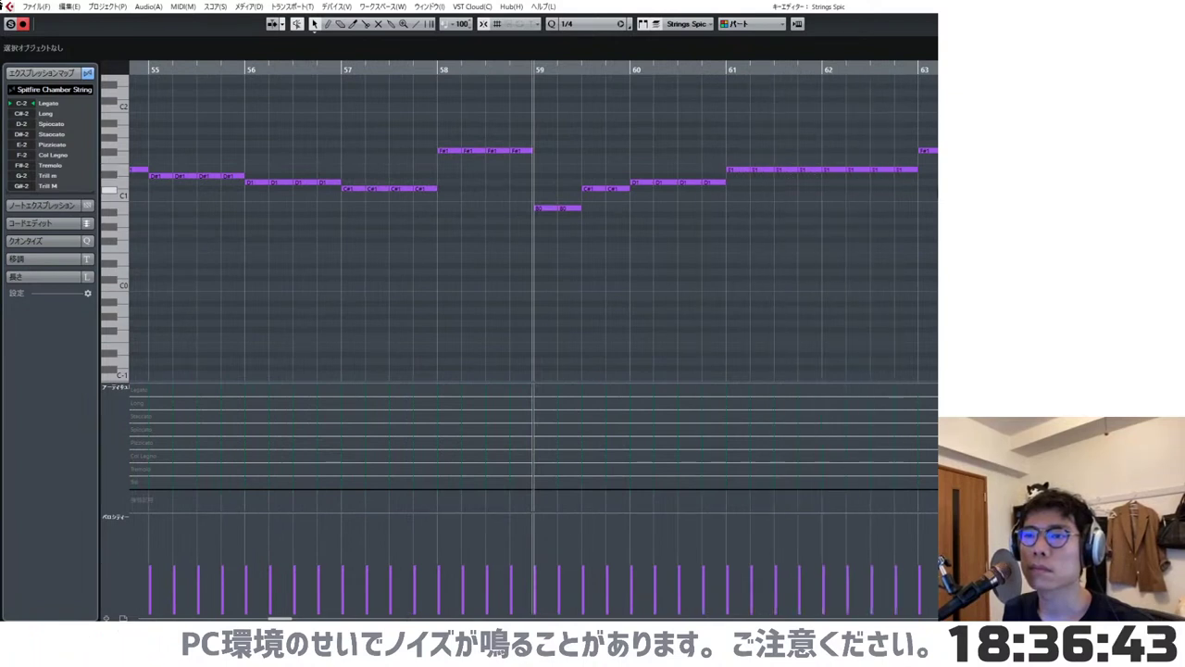
# - Split the long F#1 note across bars 63 and 64 into quarter notes and return to the project arrangement
pyautogui.hscroll(2, 761, 156)
pyautogui.click(748, 150)
pyautogui.click(772, 150)
pyautogui.click(797, 150)
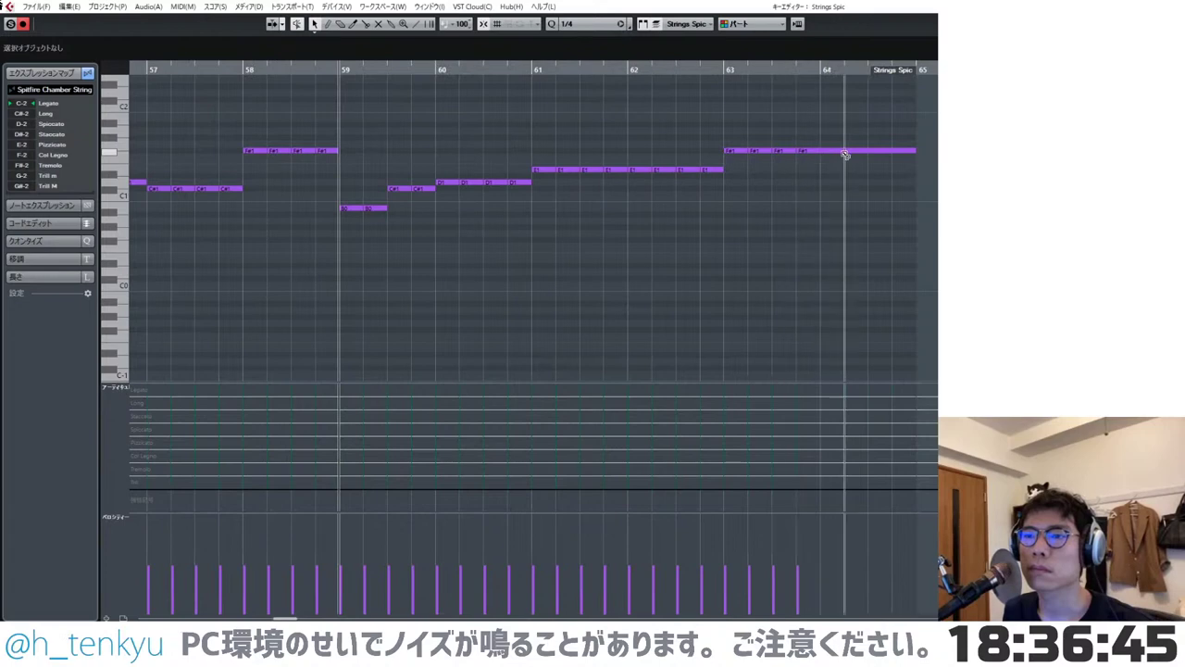
pyautogui.click(822, 151)
pyautogui.click(847, 151)
pyautogui.click(870, 151)
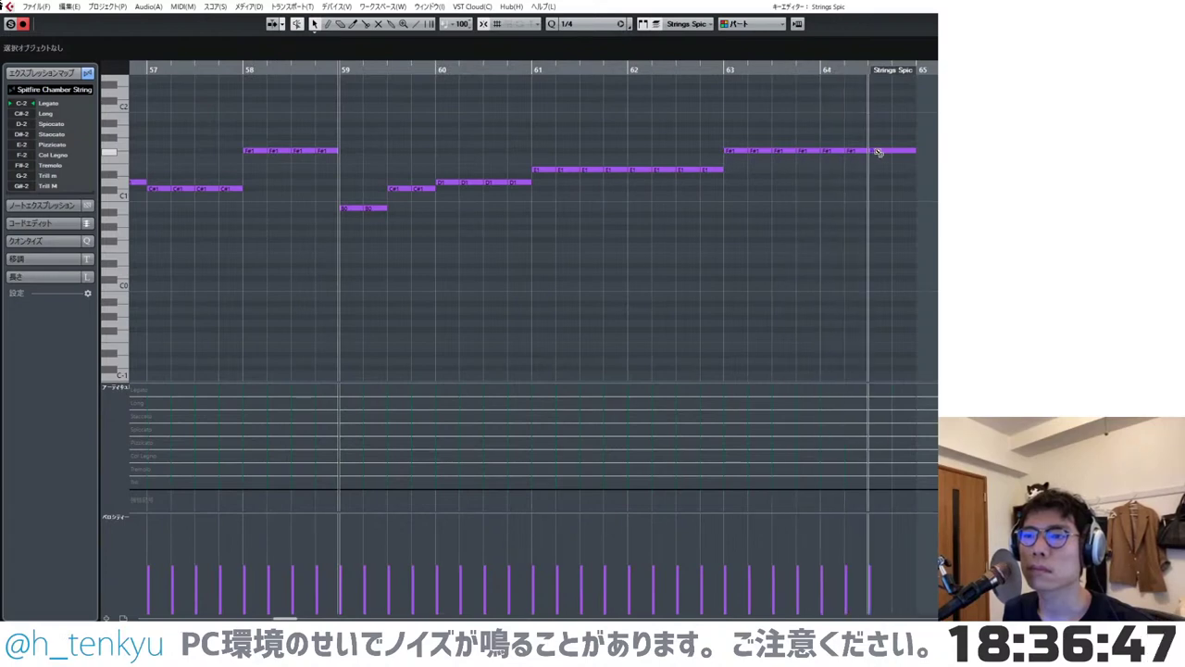
pyautogui.click(894, 151)
pyautogui.press('Return')
# - Delete the bass line in bars 47 to 64 of the Strings part, keeping the upper voices
pyautogui.scroll(-3, 836, 258)
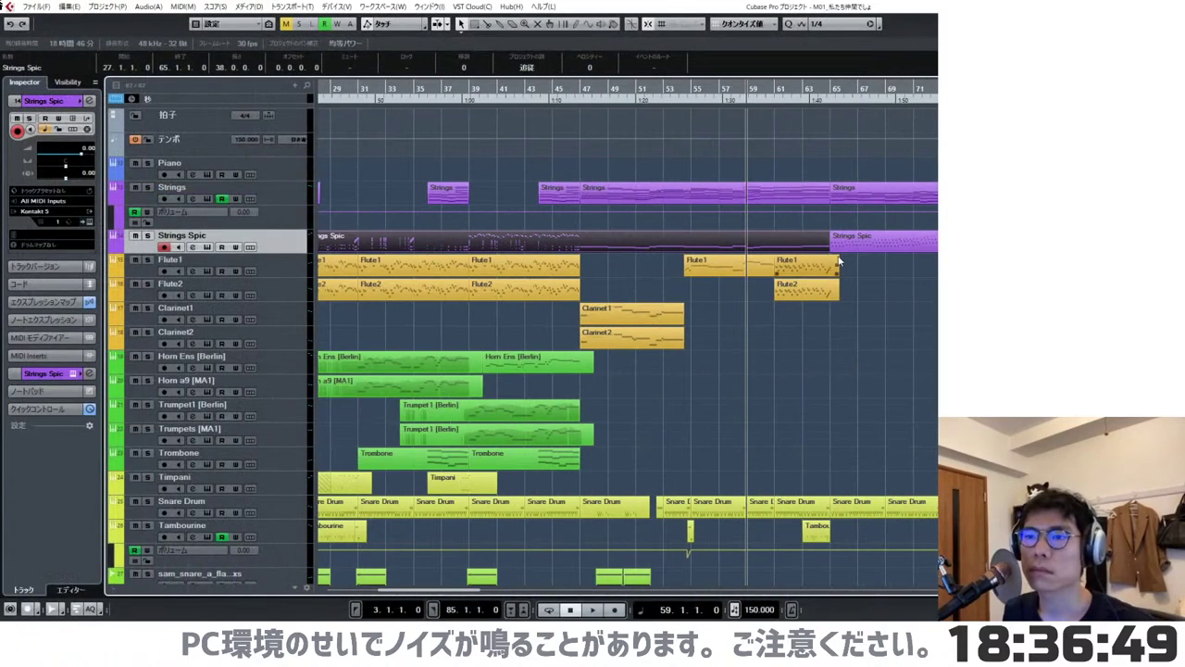
pyautogui.doubleClick(773, 196)
pyautogui.scroll(-2, 762, 229)
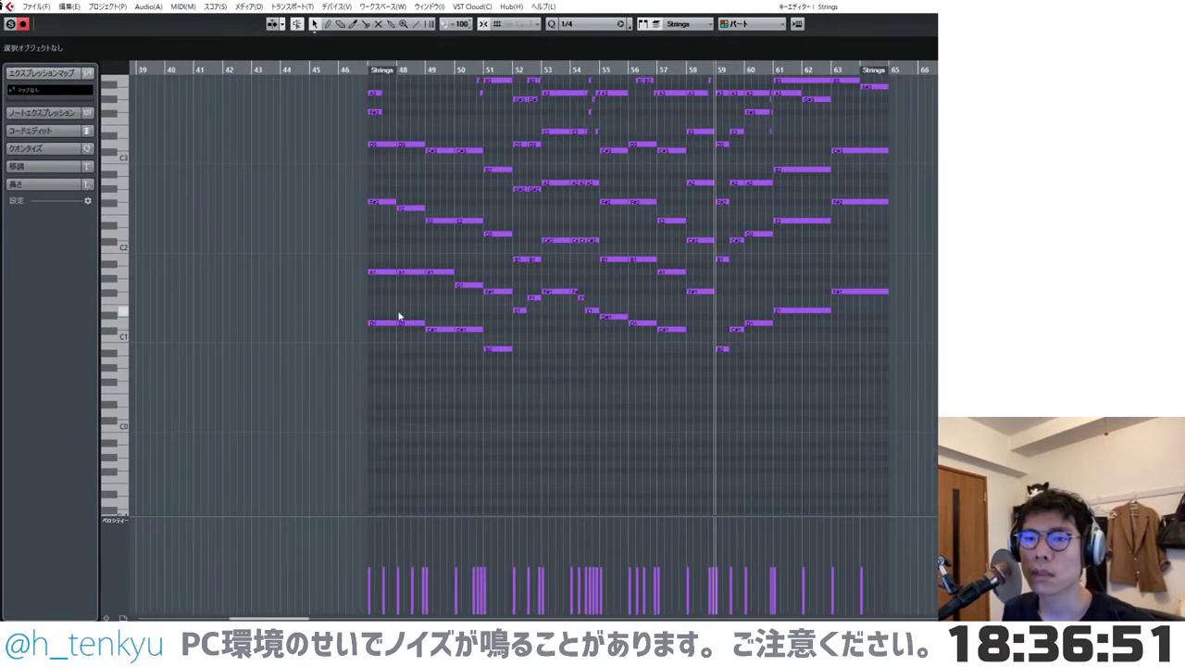
pyautogui.moveTo(361, 312); pyautogui.dragTo(515, 381)
pyautogui.press('Delete')
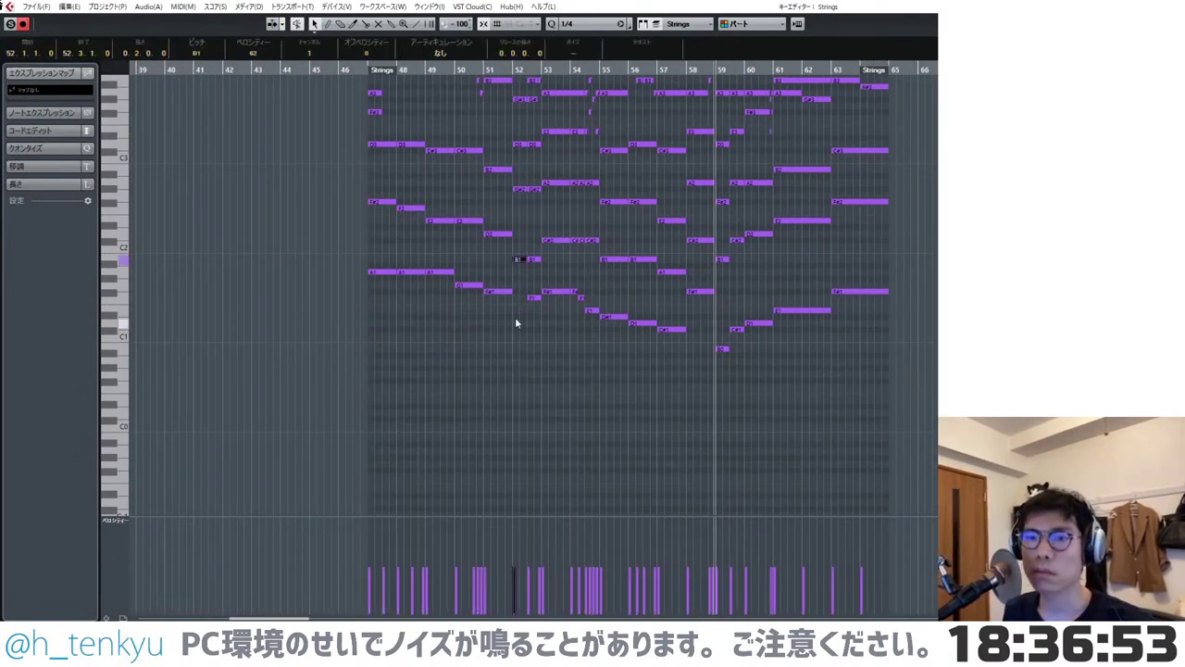
pyautogui.moveTo(526, 288); pyautogui.dragTo(627, 358)
pyautogui.press('Delete')
pyautogui.moveTo(642, 306); pyautogui.dragTo(679, 345)
pyautogui.press('Delete')
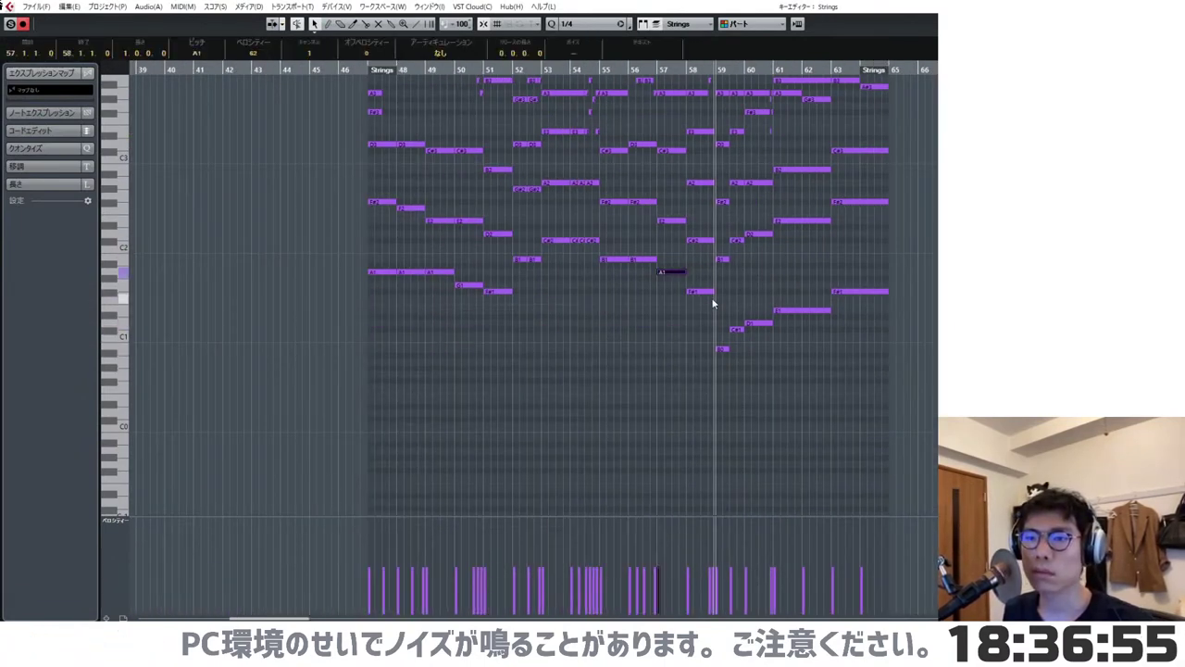
pyautogui.moveTo(699, 280); pyautogui.dragTo(872, 402)
pyautogui.press('Delete')
pyautogui.press('Return')
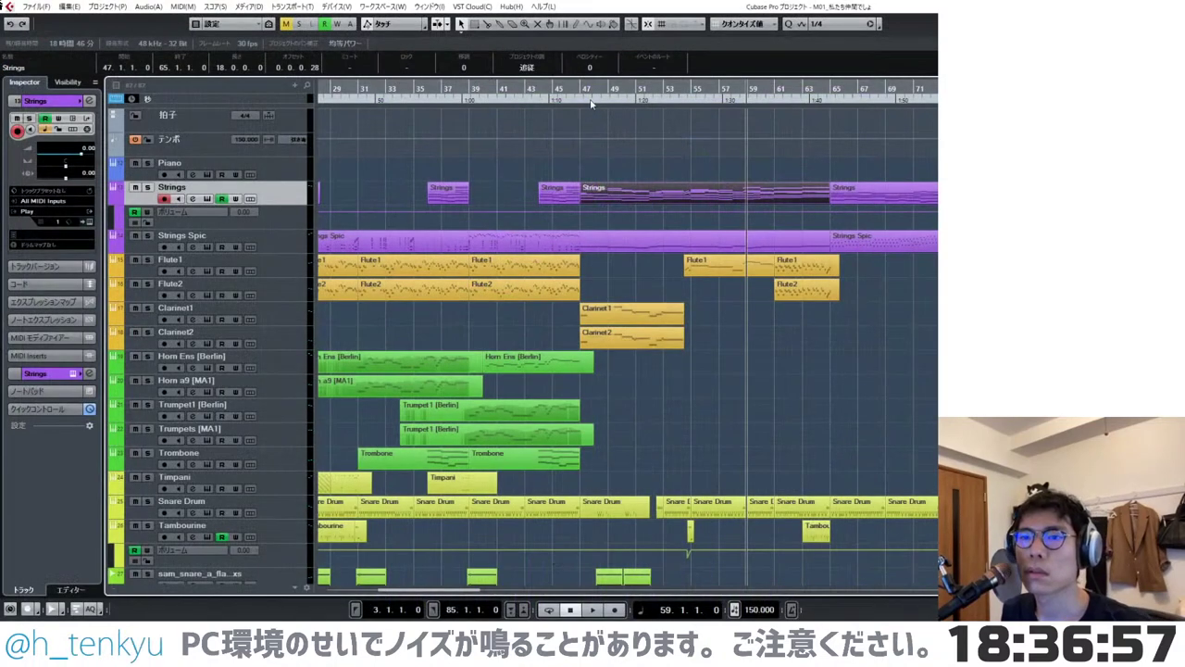
# - Play the arrangement from about bar 47 to hear the reworked strings
pyautogui.click(590, 103)
pyautogui.press('space')
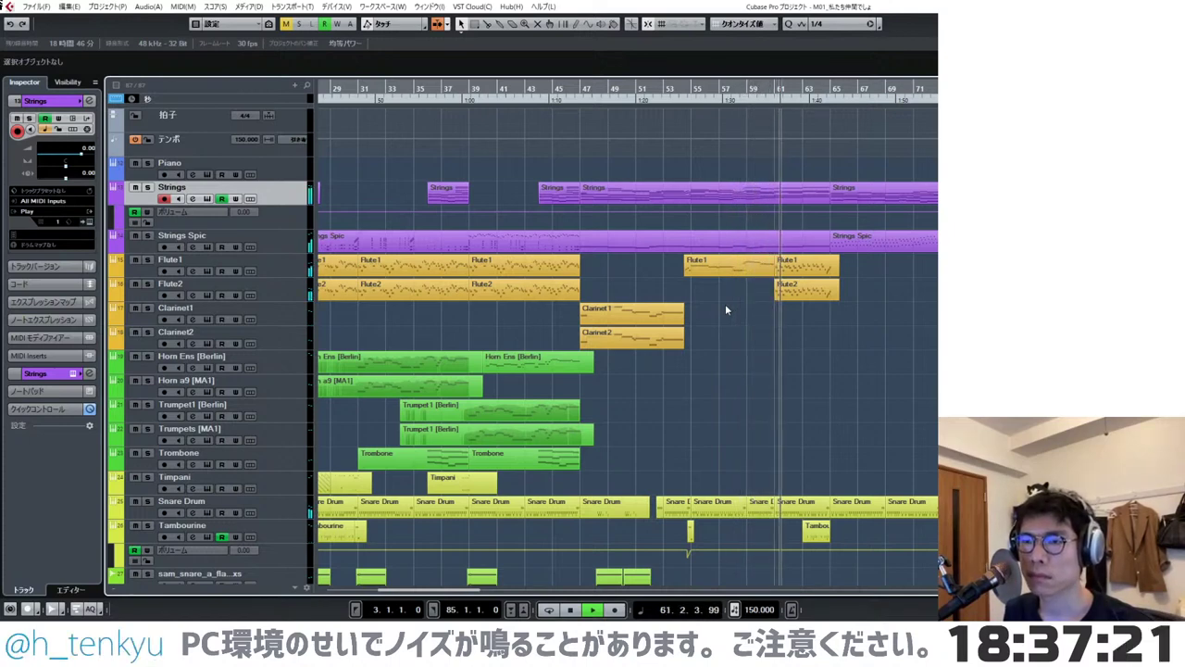
# - Follow the playback of the reworked strings past bar 65 and stop it at about bar 67
pyautogui.scroll(2, 807, 344)
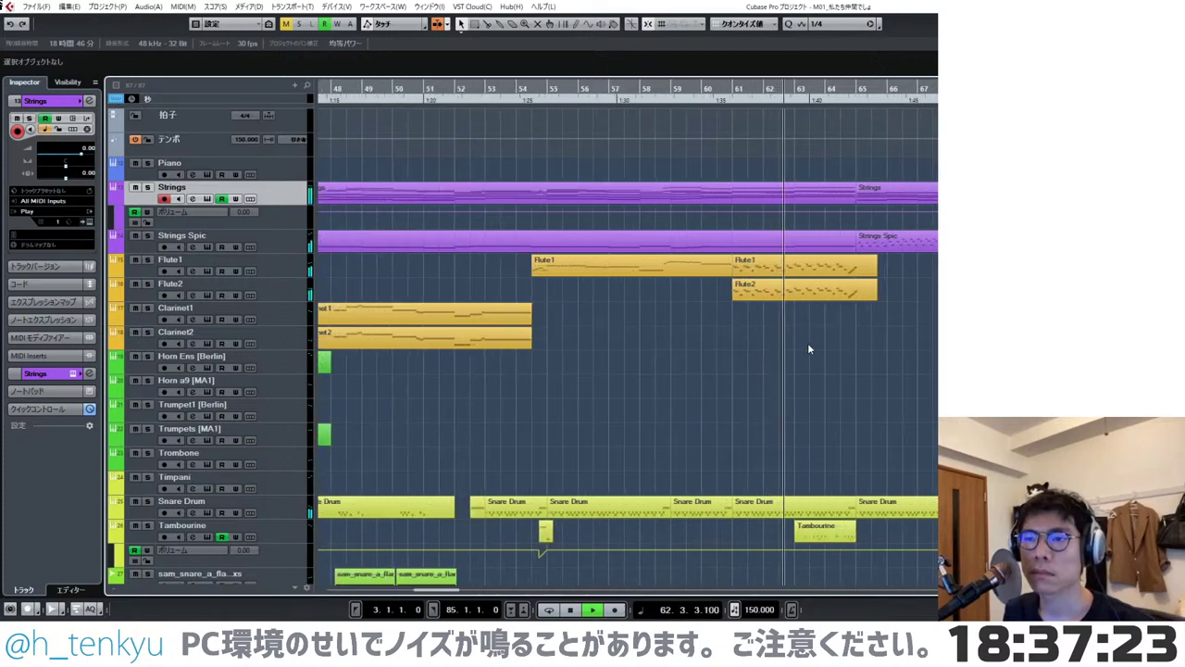
pyautogui.press('g')
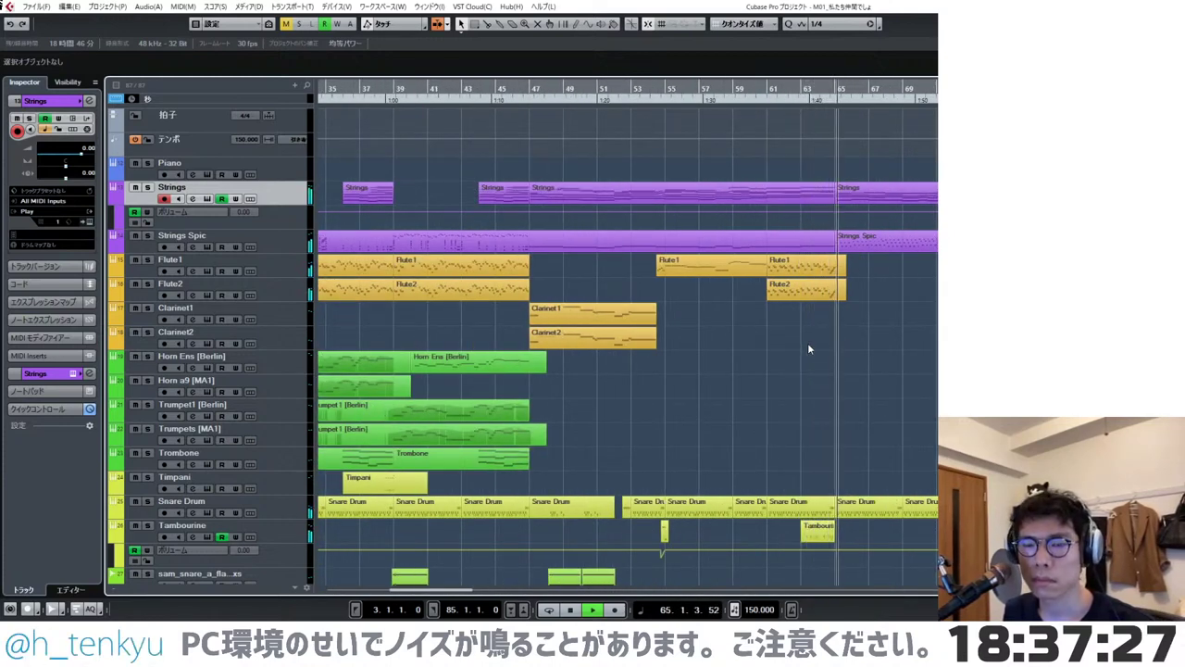
pyautogui.hscroll(2, 820, 355)
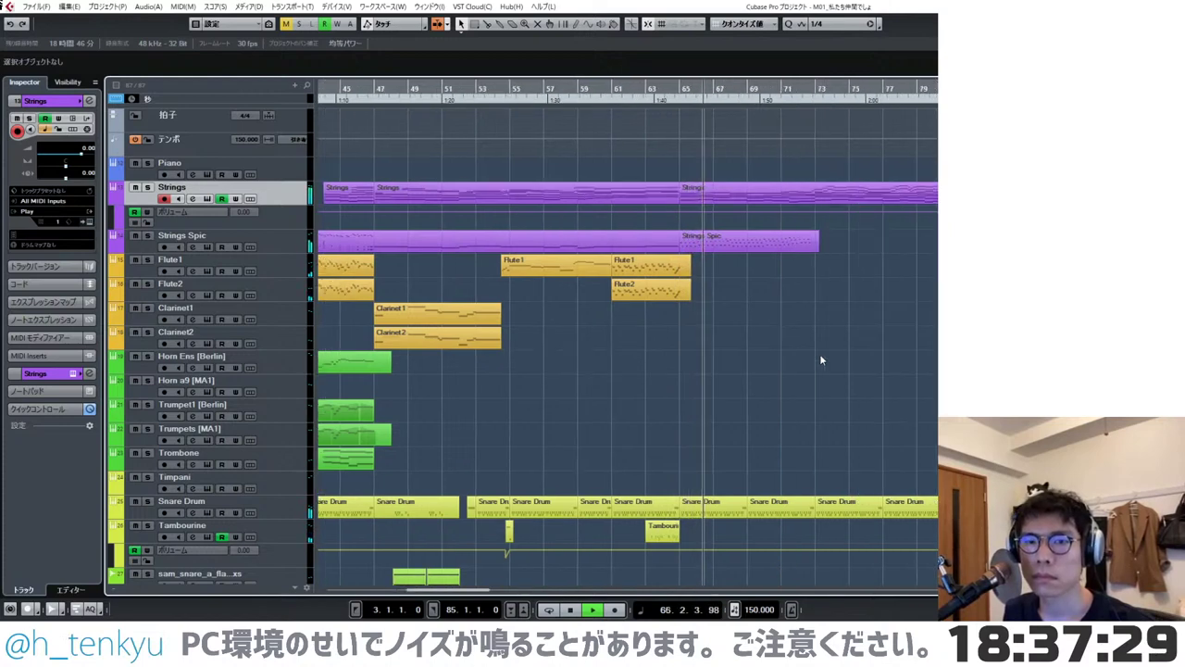
pyautogui.press('g')
pyautogui.press('space')
# - Copy the Horn Ens [Berlin] part that starts at bar 27 so the copy begins at bar 61
pyautogui.moveTo(377, 365); pyautogui.dragTo(701, 375)
pyautogui.press('h')
pyautogui.press('h')
pyautogui.press('h')
pyautogui.press('h')
pyautogui.press('g')
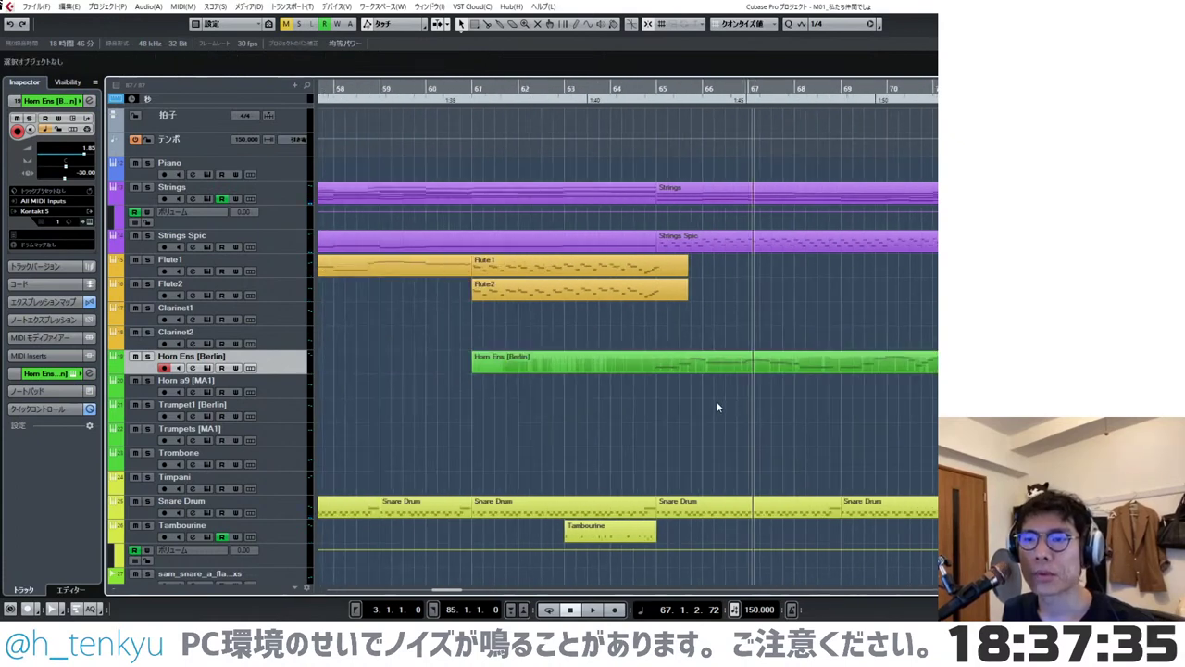
# - Play the arrangement from bar 63 to about bar 70 to hear the copied horn part
pyautogui.press('g')
pyautogui.click(648, 97)
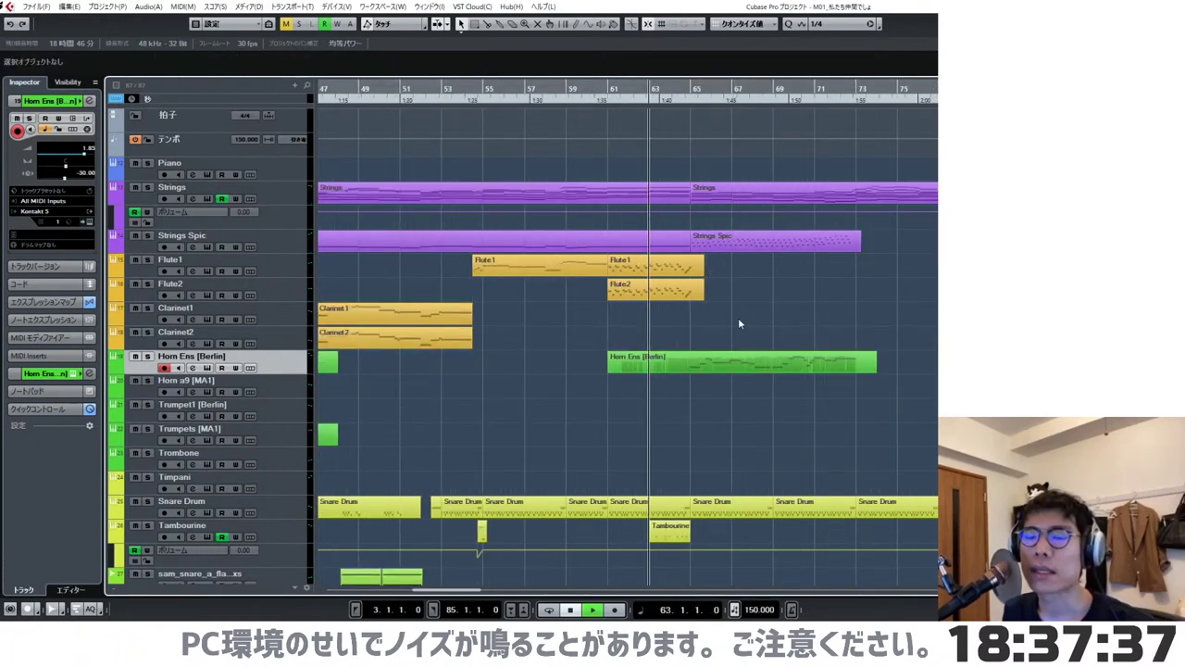
pyautogui.press('space')
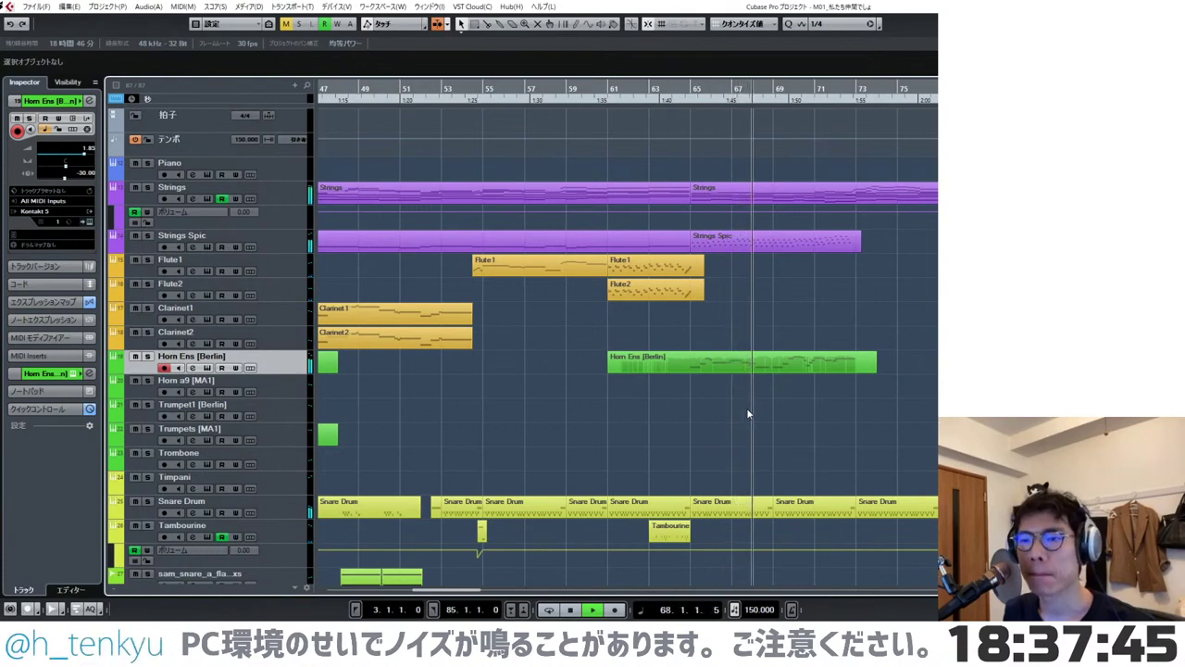
pyautogui.scroll(-3, 748, 414)
pyautogui.press('g')
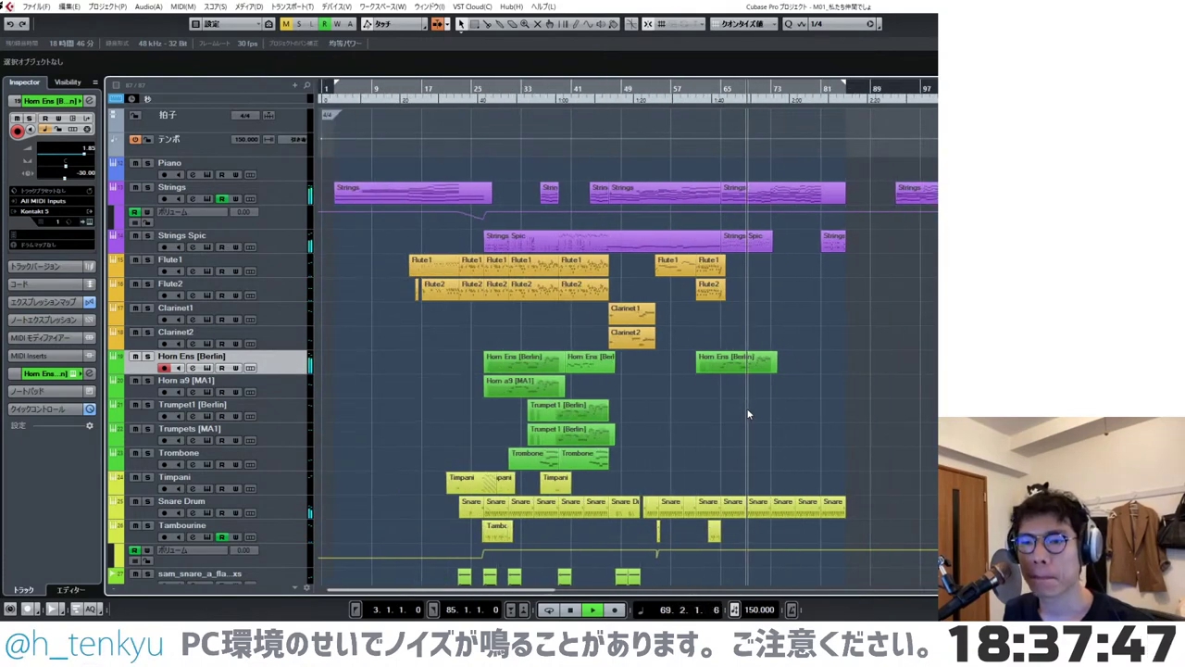
pyautogui.press('h')
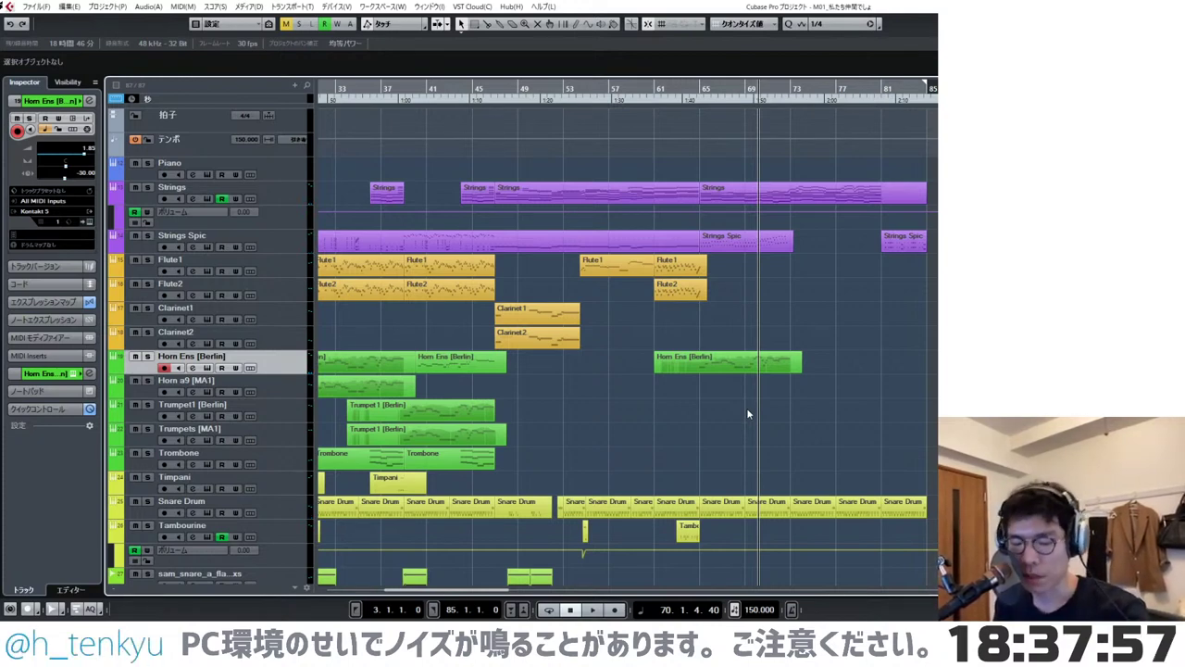
# - Play the arrangement from bar 47 to about bar 55 to hear the clarinet and strings passage
pyautogui.scroll(3, 728, 419)
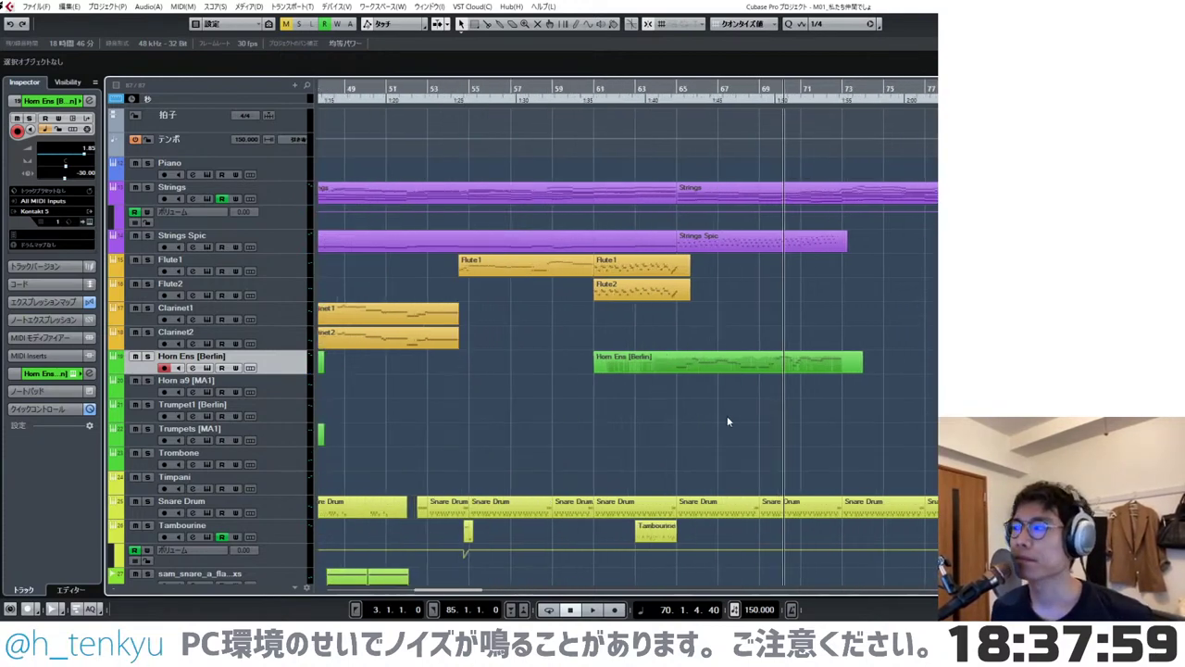
pyautogui.hscroll(-4, 728, 419)
pyautogui.hscroll(3, 847, 409)
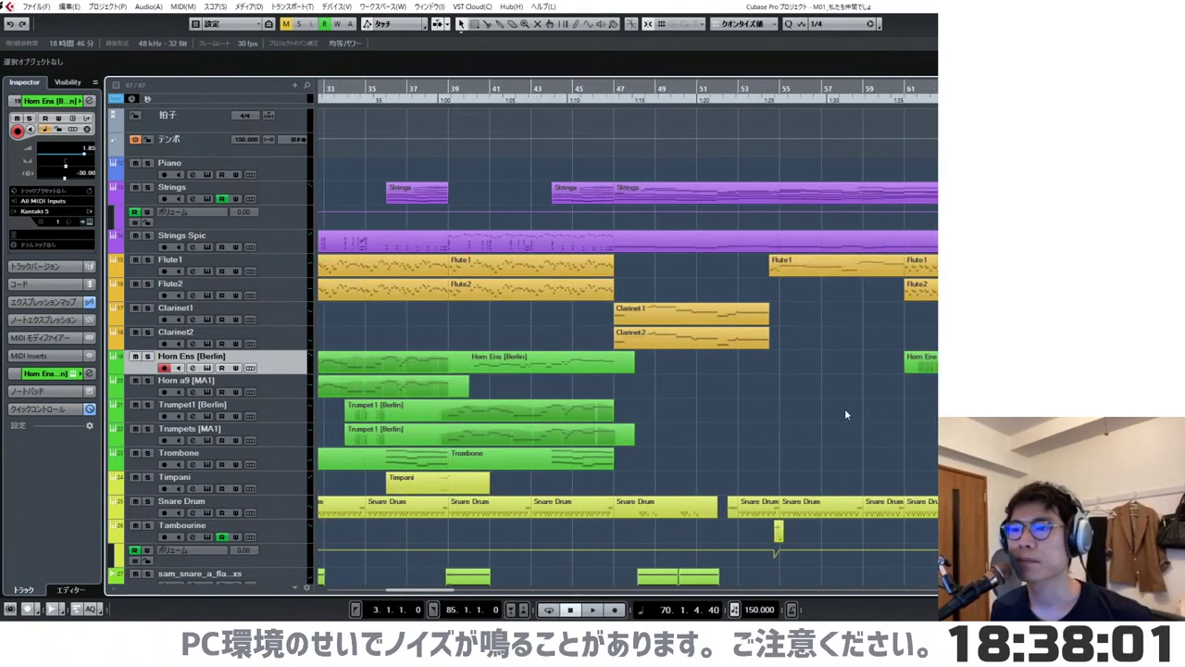
pyautogui.scroll(4, 835, 391)
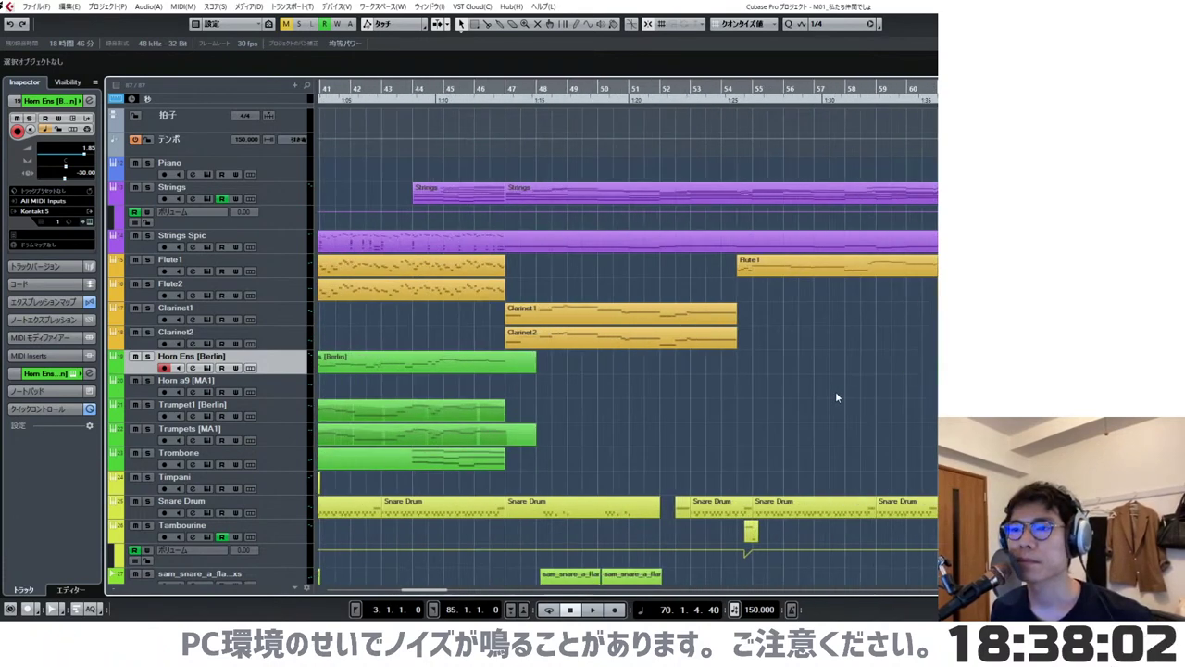
pyautogui.click(432, 91)
pyautogui.press('space')
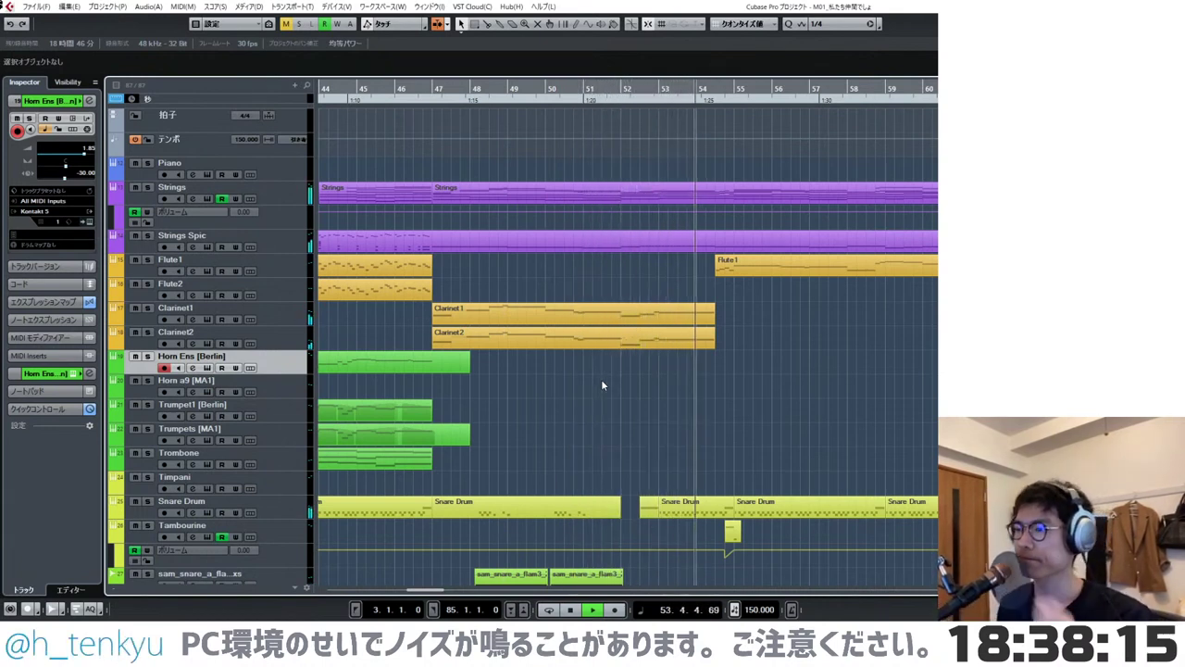
pyautogui.press('space')
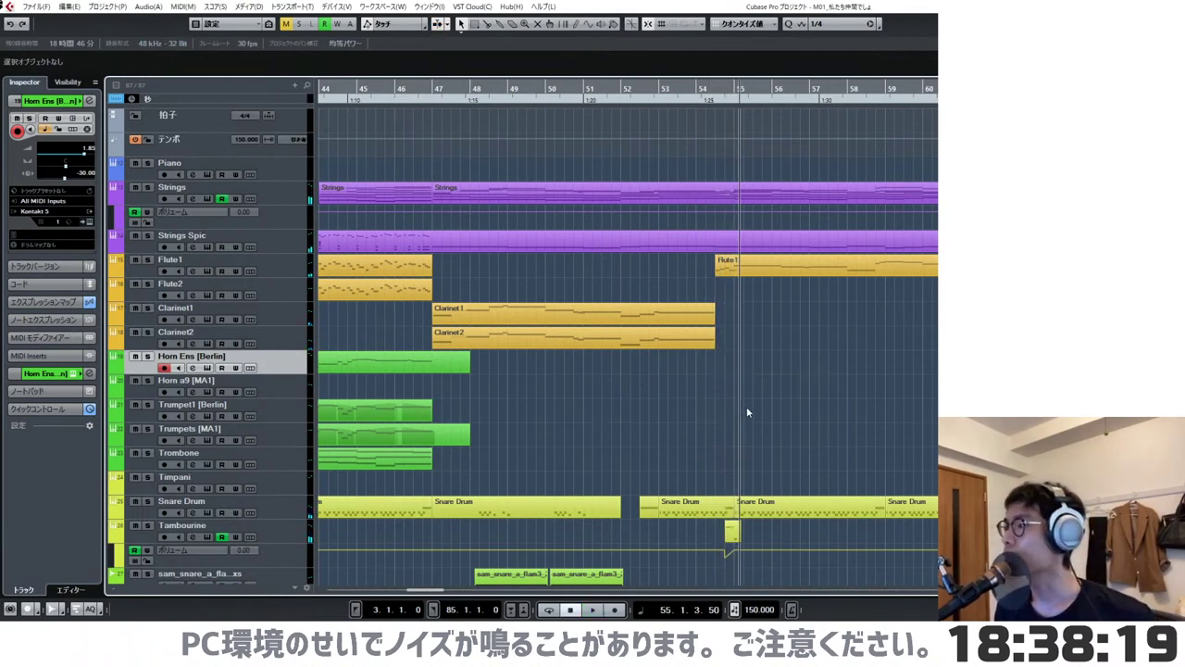
# - Play the arrangement again from bar 47 through the copied horn part and stop at about bar 81
pyautogui.scroll(2, 747, 410)
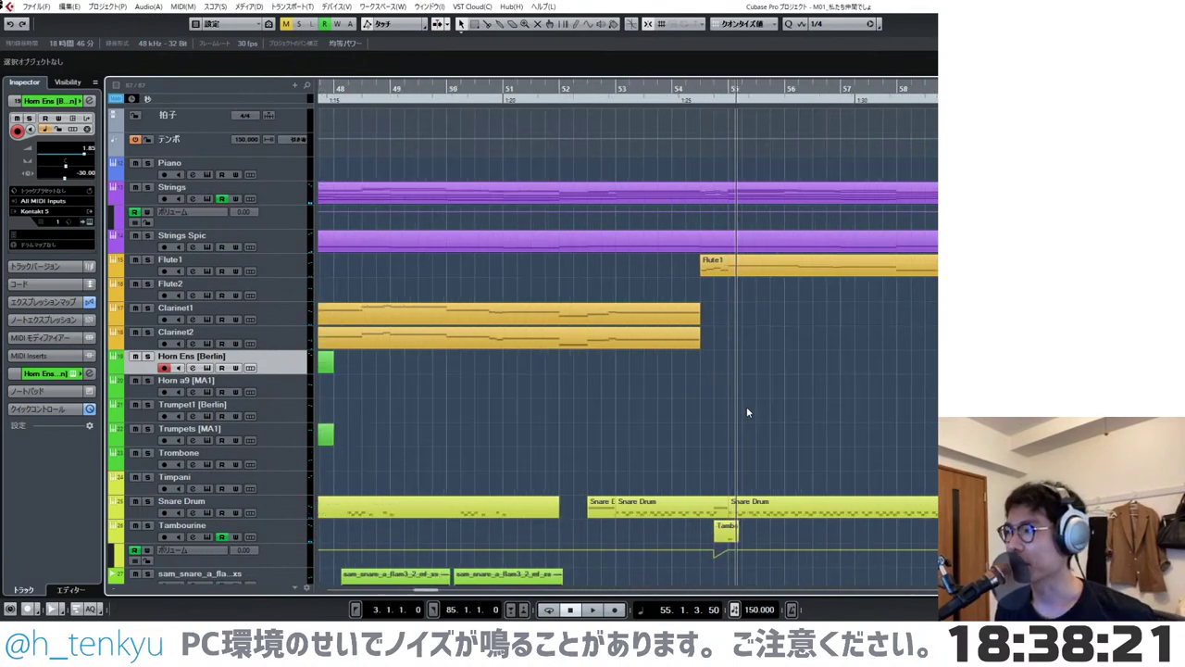
pyautogui.hscroll(2, 747, 409)
pyautogui.scroll(-4, 747, 409)
pyautogui.hscroll(-3, 747, 412)
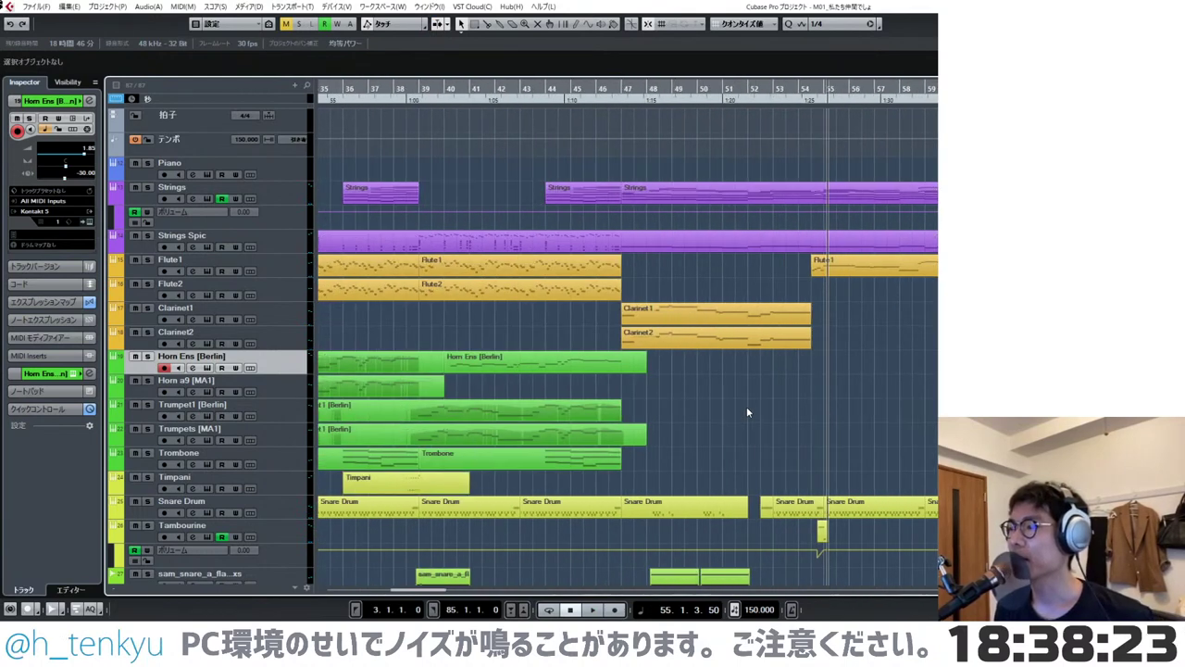
pyautogui.scroll(4, 870, 368)
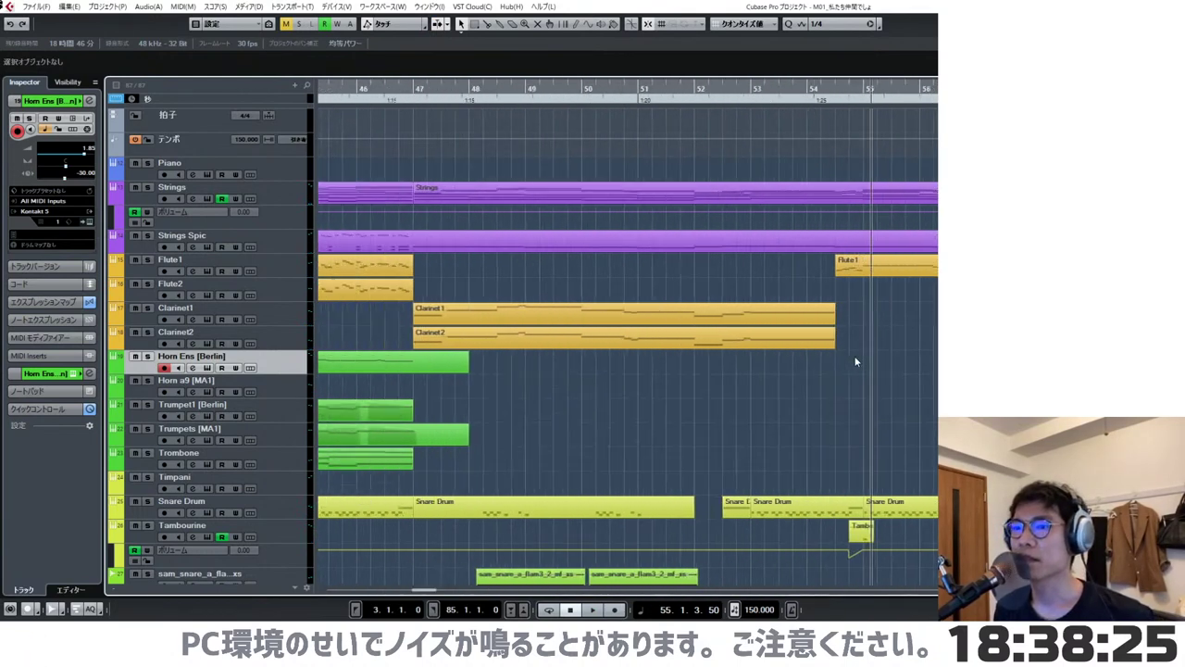
pyautogui.click(496, 91)
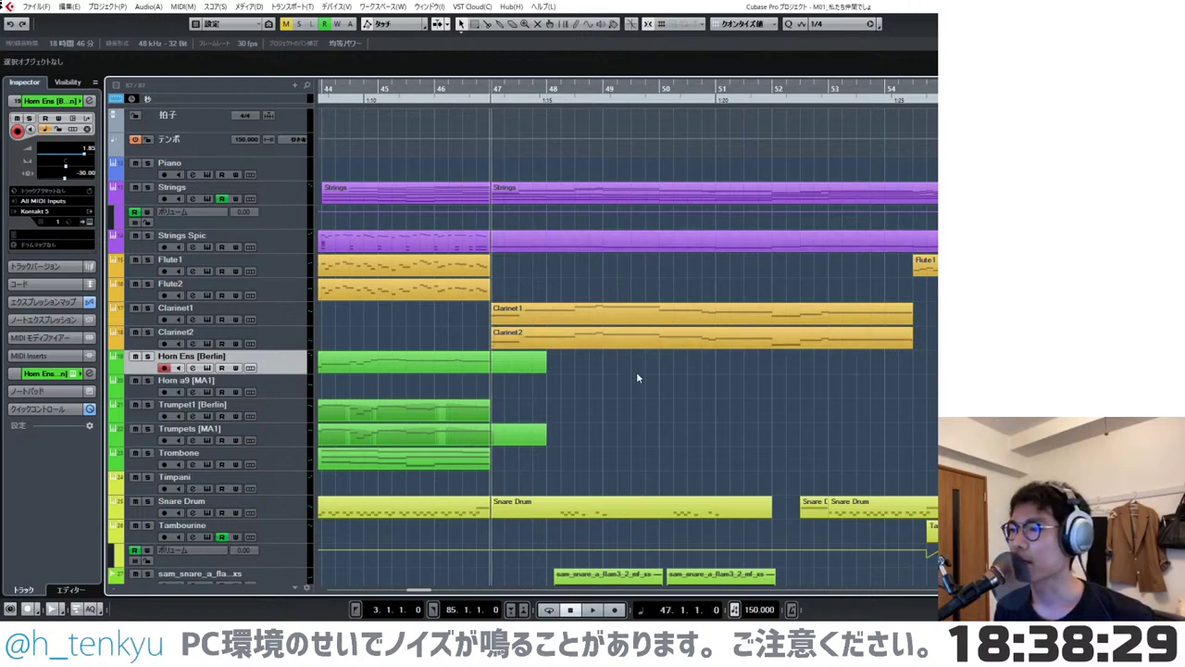
pyautogui.scroll(2, 632, 383)
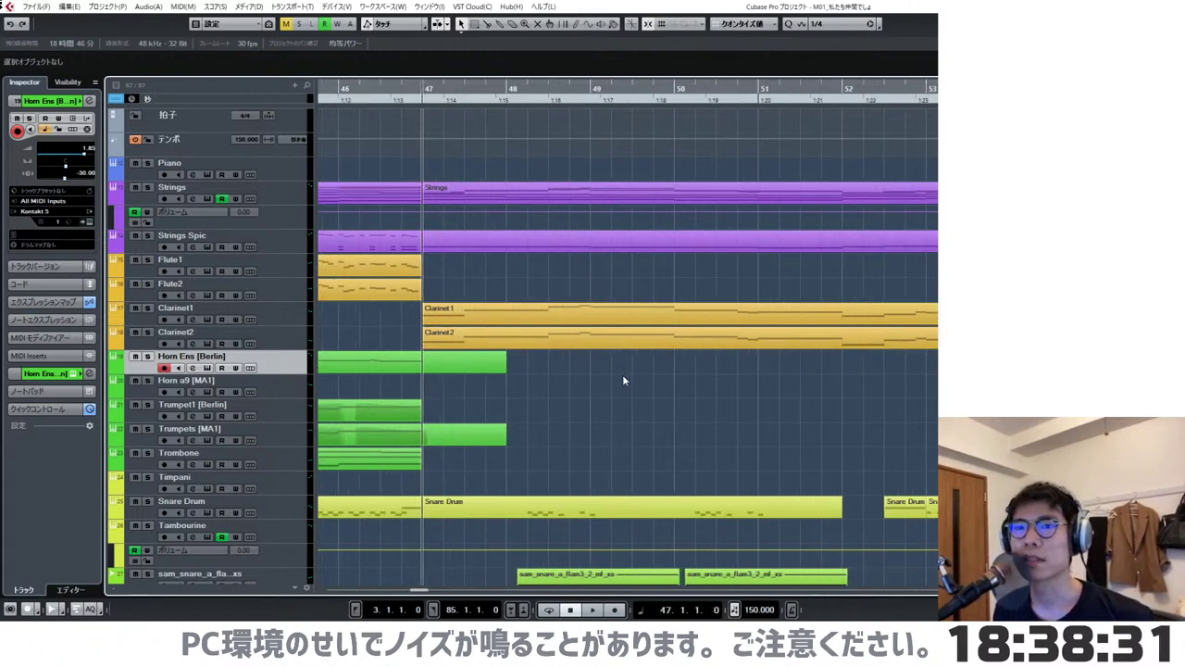
pyautogui.press('space')
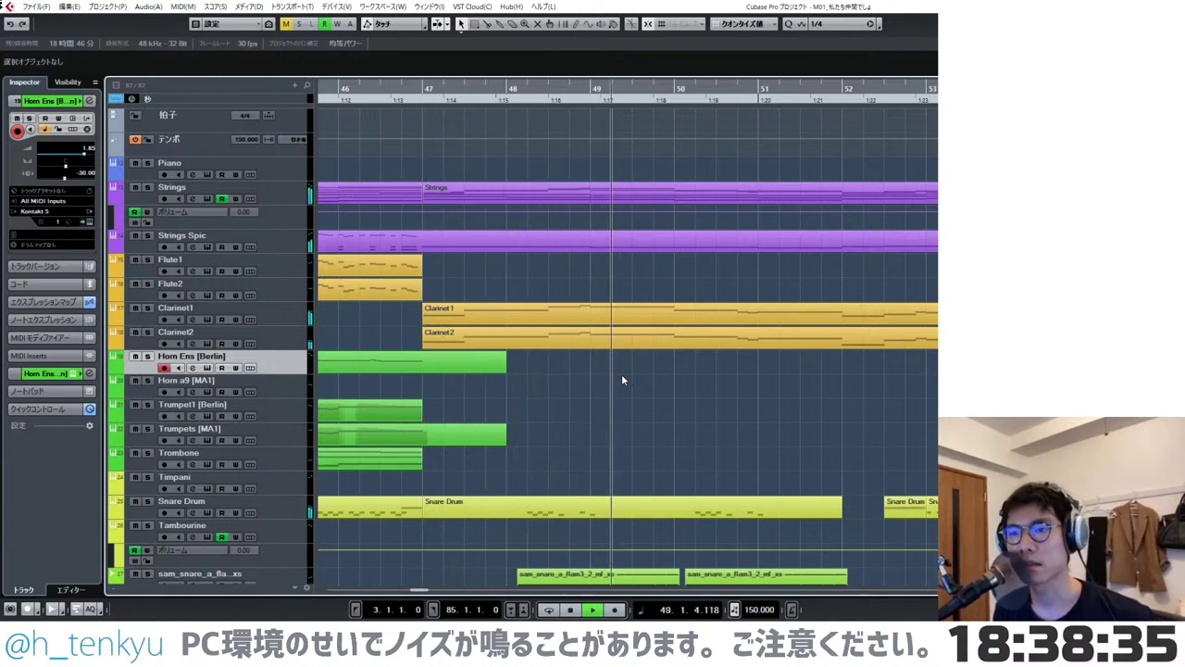
pyautogui.scroll(-2, 621, 374)
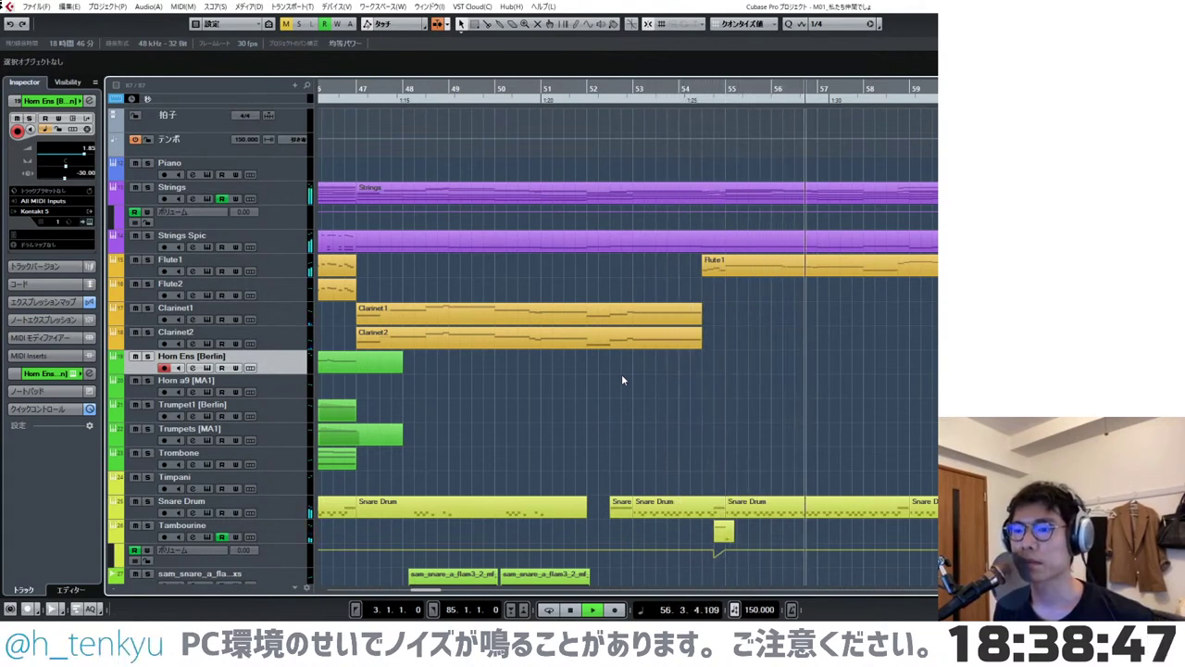
pyautogui.scroll(-1, 621, 374)
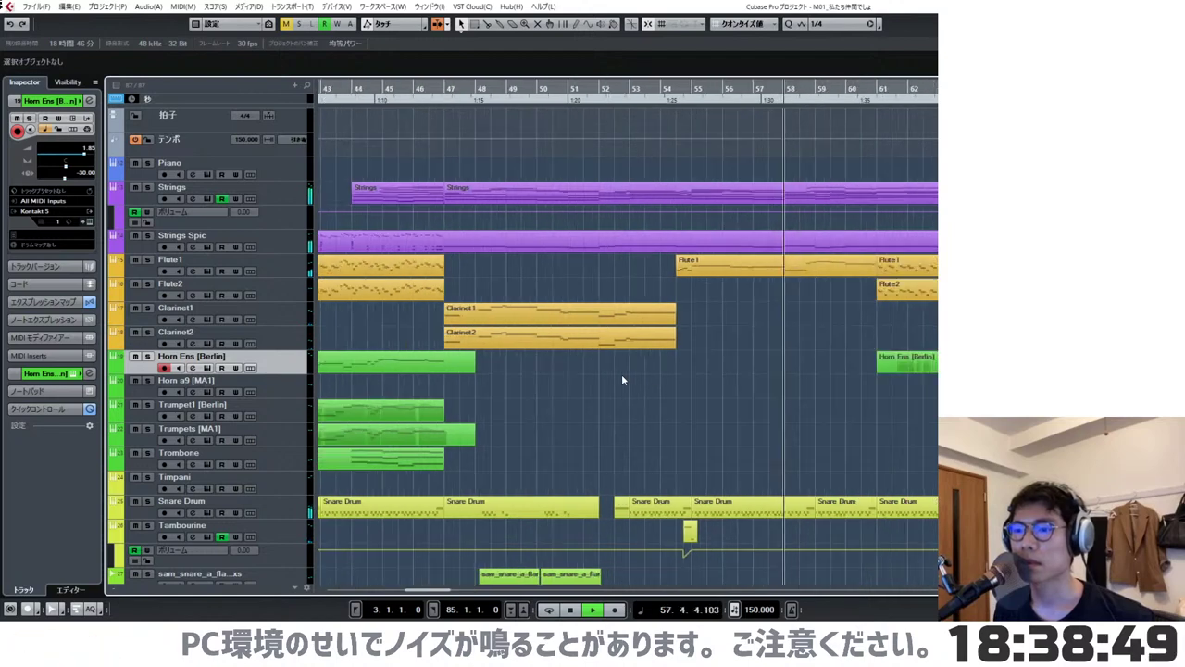
pyautogui.hscroll(2, 621, 374)
pyautogui.press('h')
pyautogui.press('h')
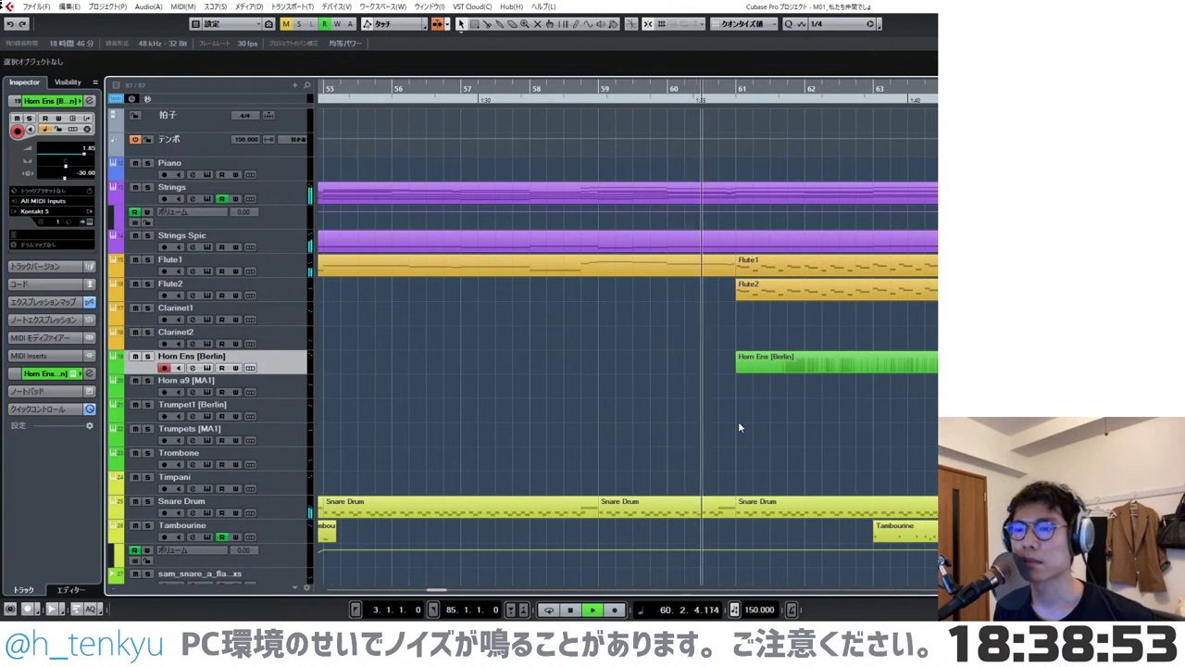
pyautogui.press('g')
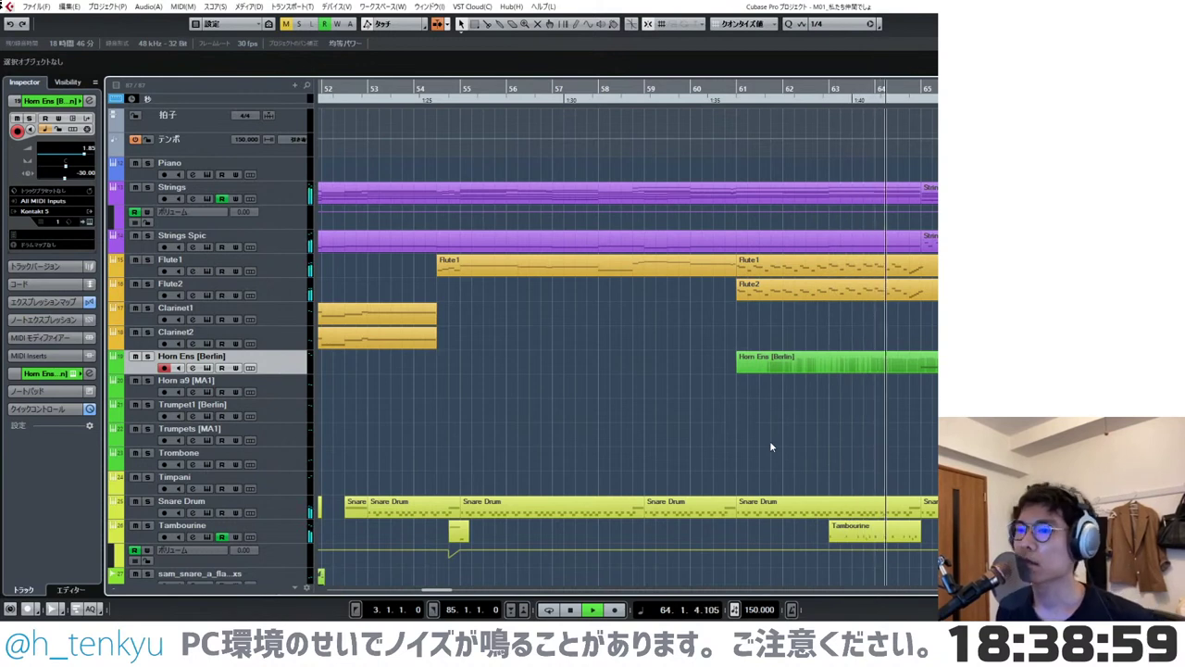
pyautogui.hscroll(1, 878, 433)
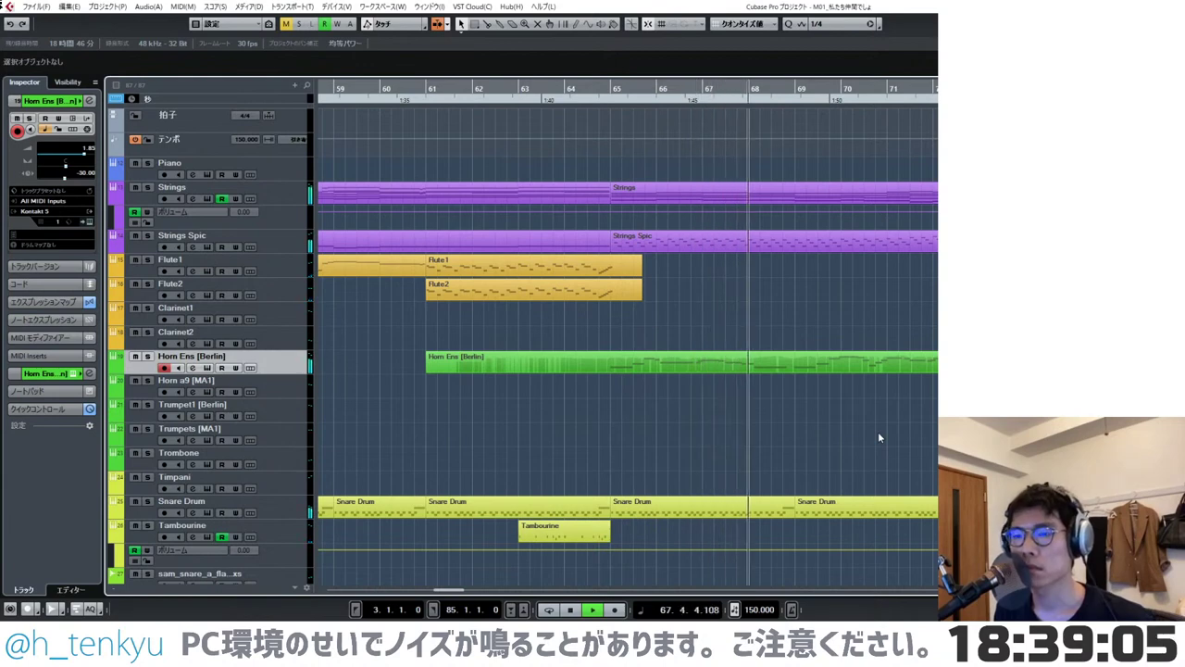
pyautogui.keyDown('ctrl'); pyautogui.scroll(-2, 878, 432); pyautogui.keyUp('ctrl')
pyautogui.keyDown('ctrl'); pyautogui.scroll(-2, 878, 432); pyautogui.keyUp('ctrl')
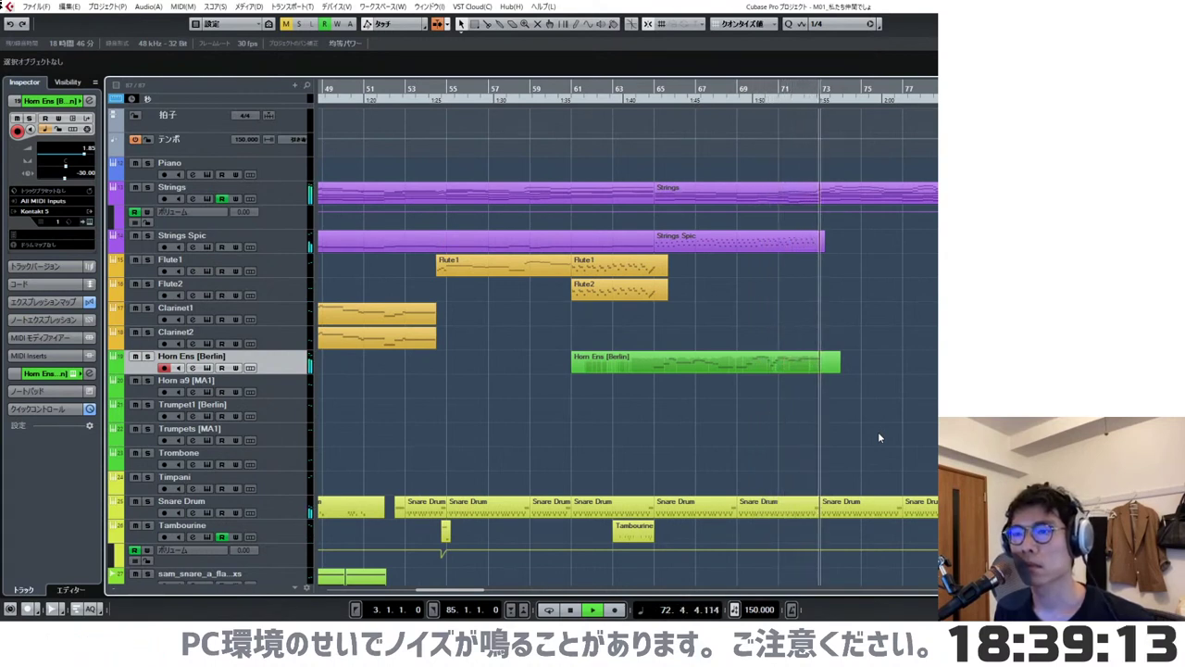
pyautogui.keyDown('ctrl'); pyautogui.scroll(1, 878, 432); pyautogui.keyUp('ctrl')
pyautogui.keyDown('ctrl'); pyautogui.scroll(1, 877, 432); pyautogui.keyUp('ctrl')
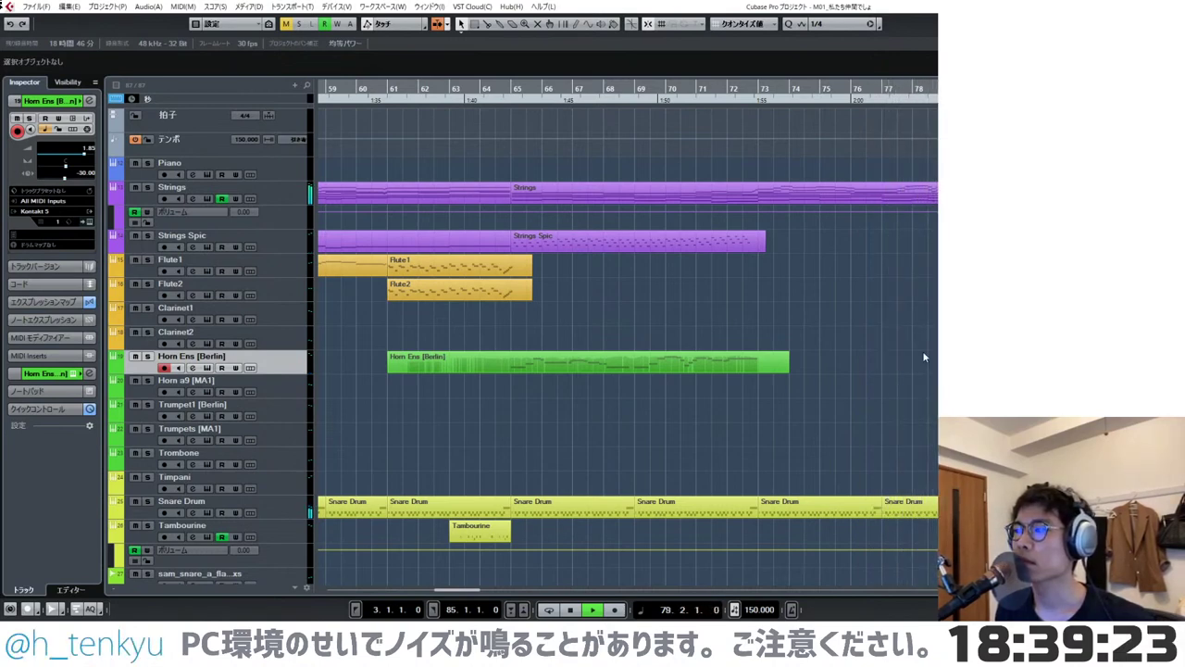
pyautogui.scroll(-5, 871, 380)
pyautogui.scroll(5, 881, 368)
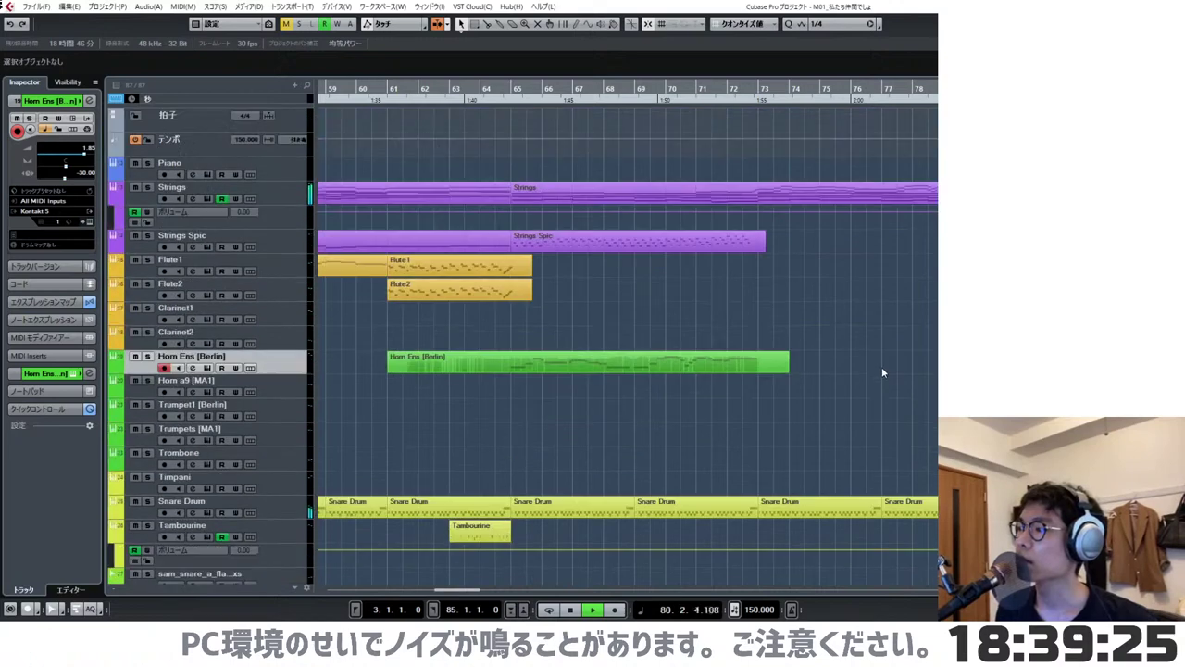
pyautogui.click(964, 367)
pyautogui.press('space')
# - Glue the short Flute2 part at bar 16 to the following Flute2 part starting at bar 17
pyautogui.scroll(-3, 964, 367)
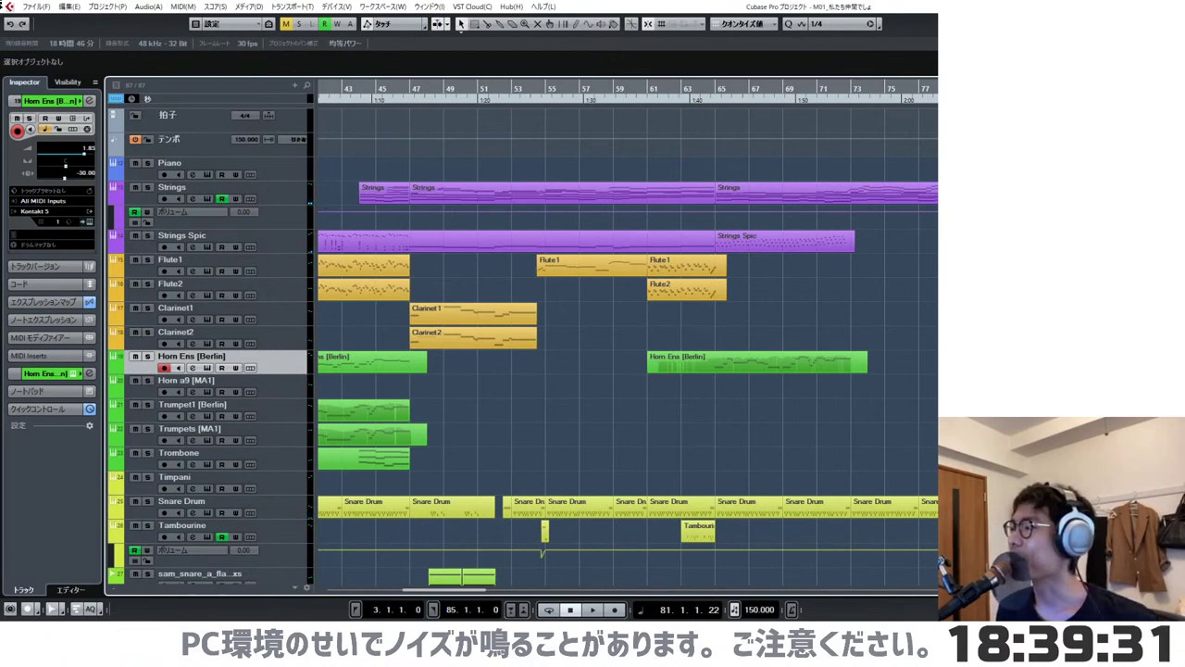
pyautogui.scroll(-2, 963, 367)
pyautogui.hscroll(-3, 963, 368)
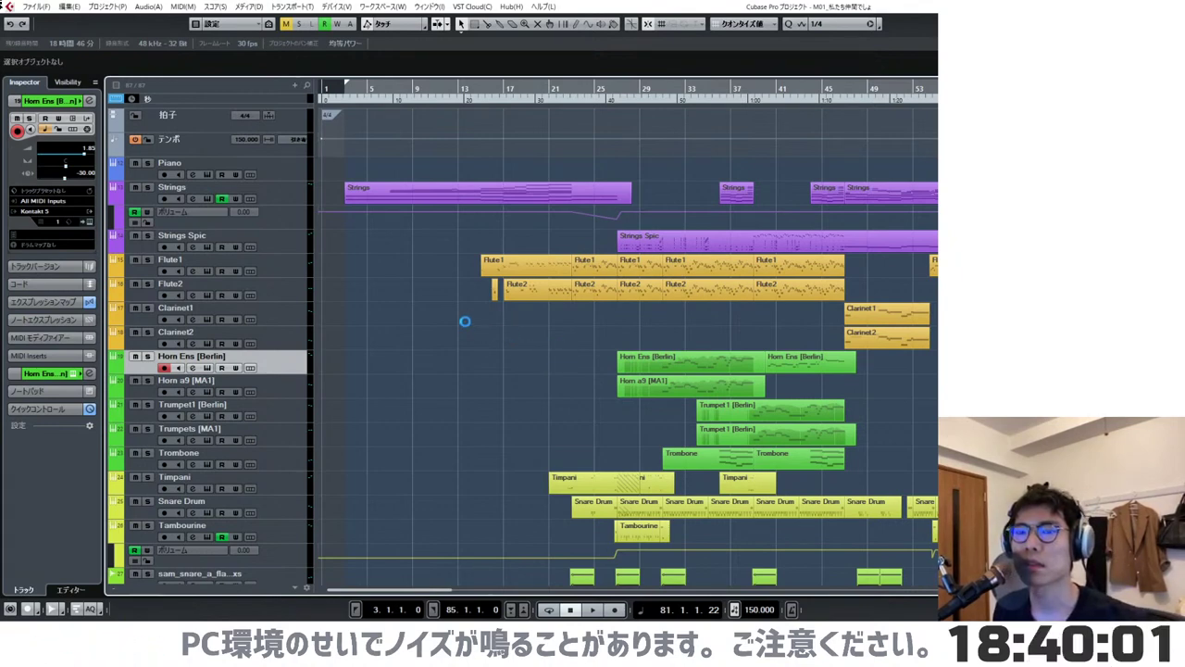
pyautogui.scroll(4, 475, 319)
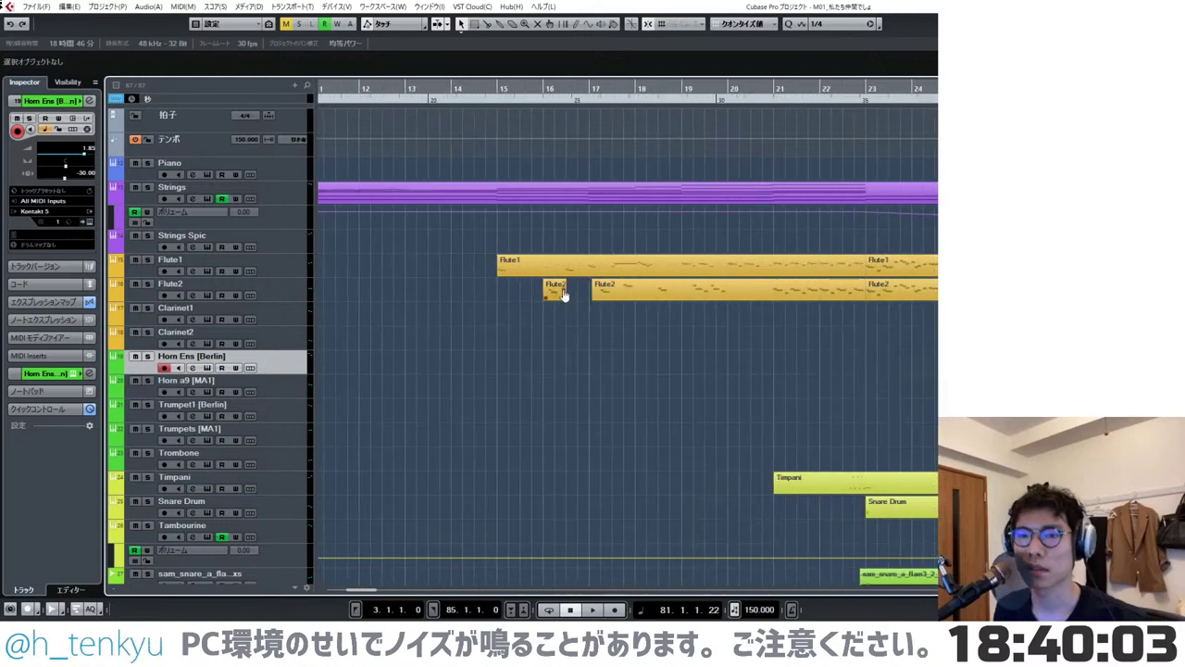
pyautogui.press('4')
pyautogui.click(555, 294)
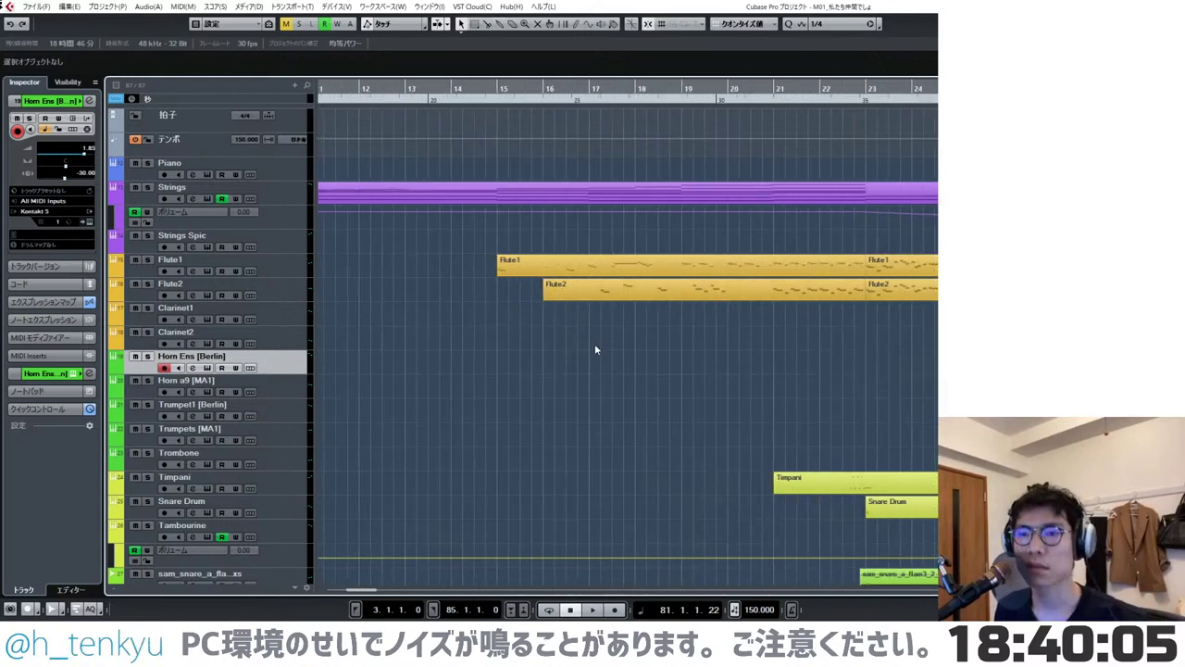
pyautogui.scroll(-5, 596, 350)
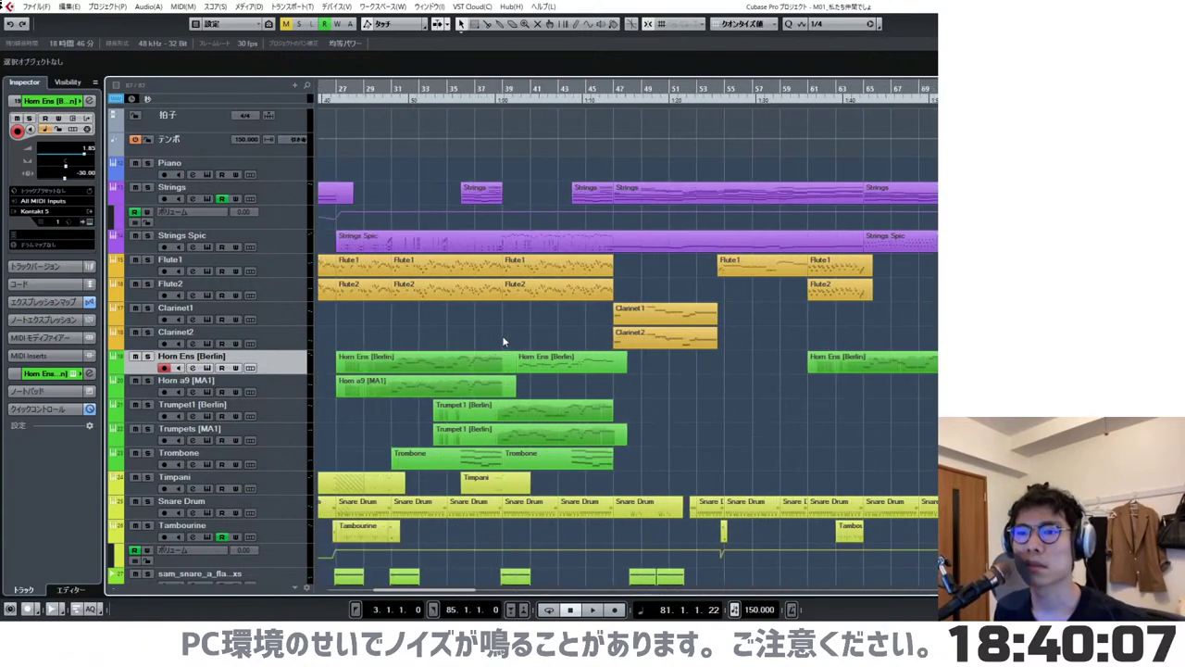
pyautogui.hscroll(-6, 503, 342)
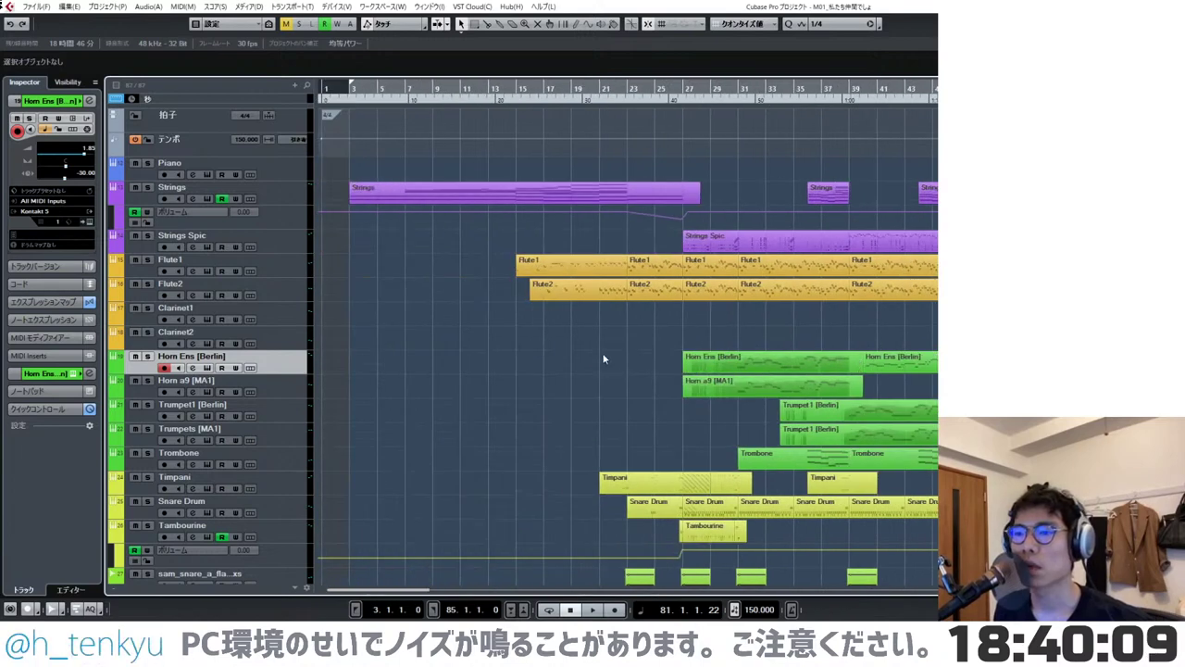
pyautogui.scroll(-2, 604, 359)
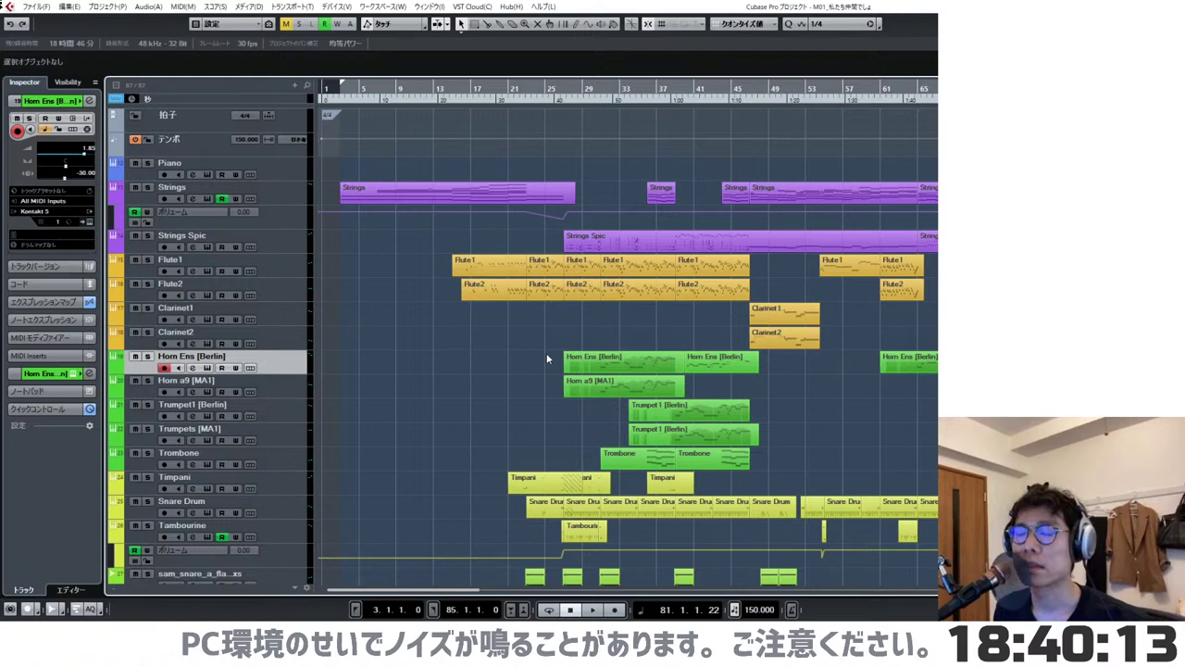
pyautogui.scroll(5, 494, 346)
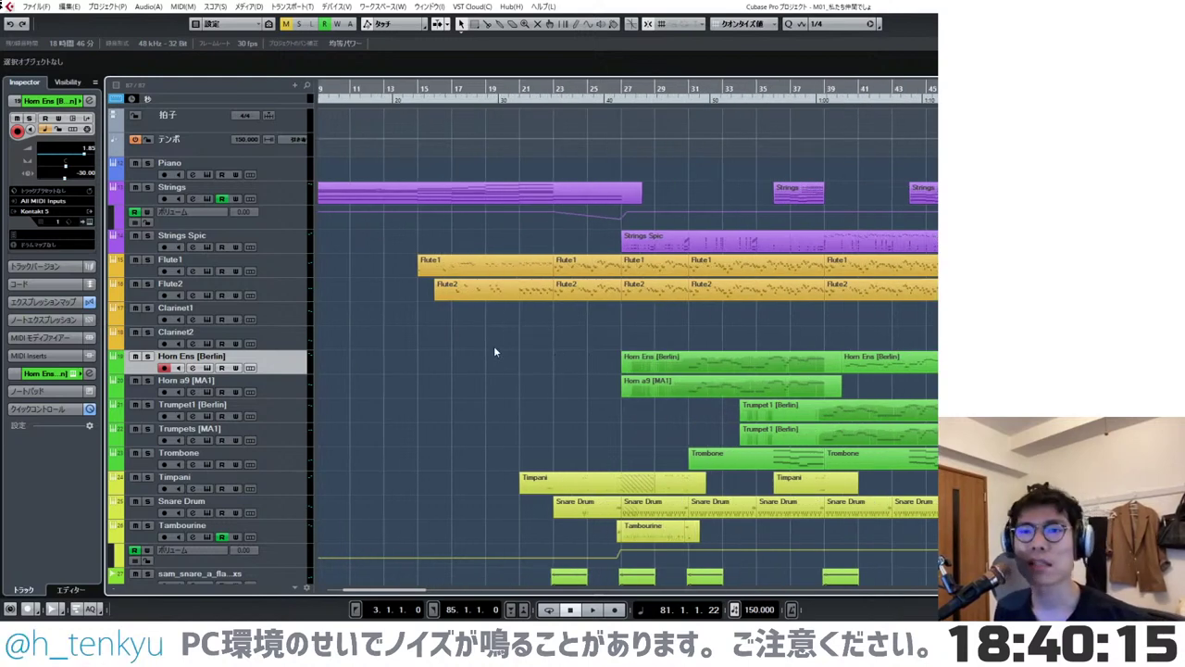
# - Play the arrangement from bar 3 to about bar 17 to hear the opening strings and flute entry
pyautogui.hscroll(-1, 423, 299)
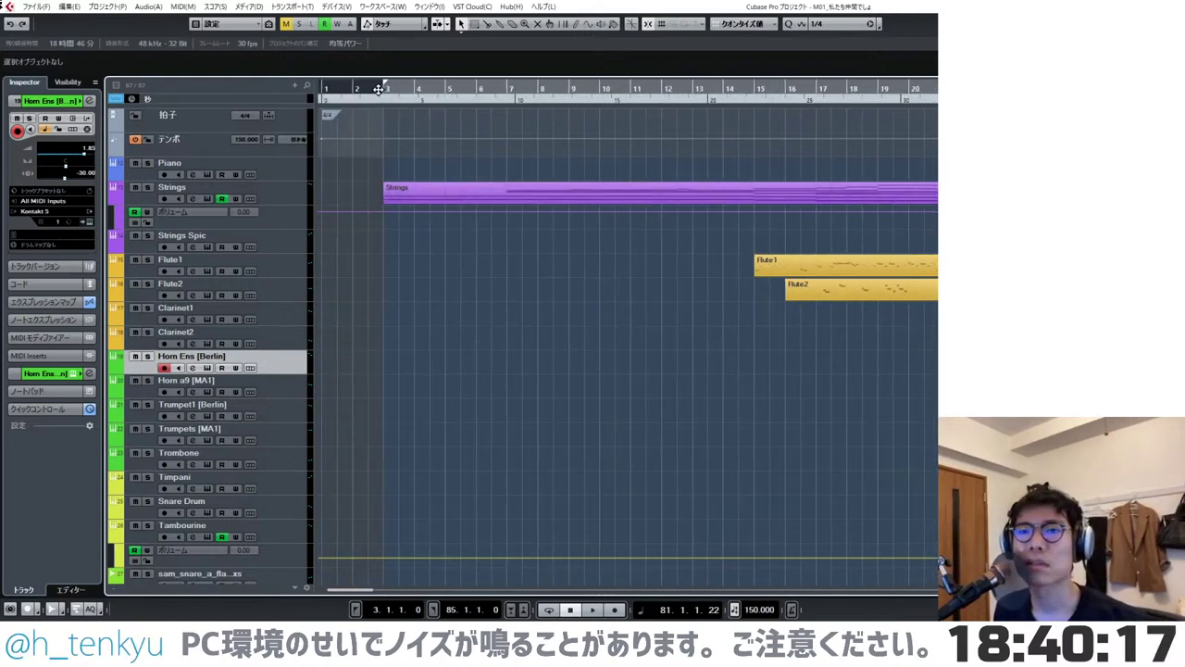
pyautogui.press('space')
pyautogui.scroll(-5, 488, 319)
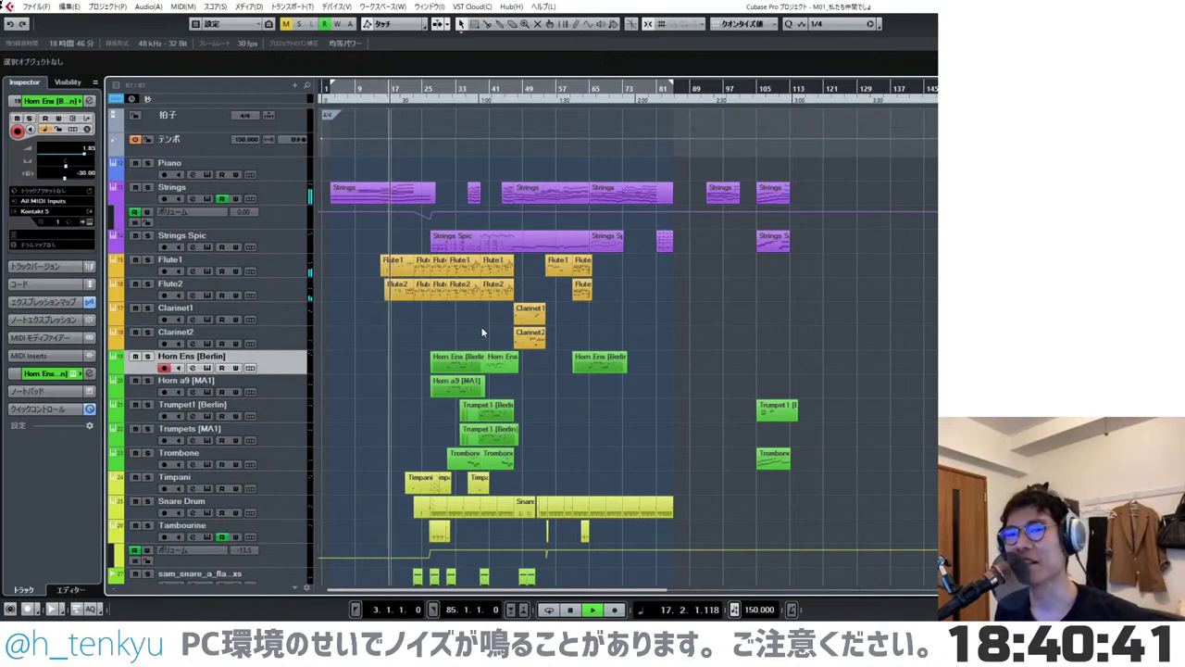
pyautogui.scroll(2, 395, 353)
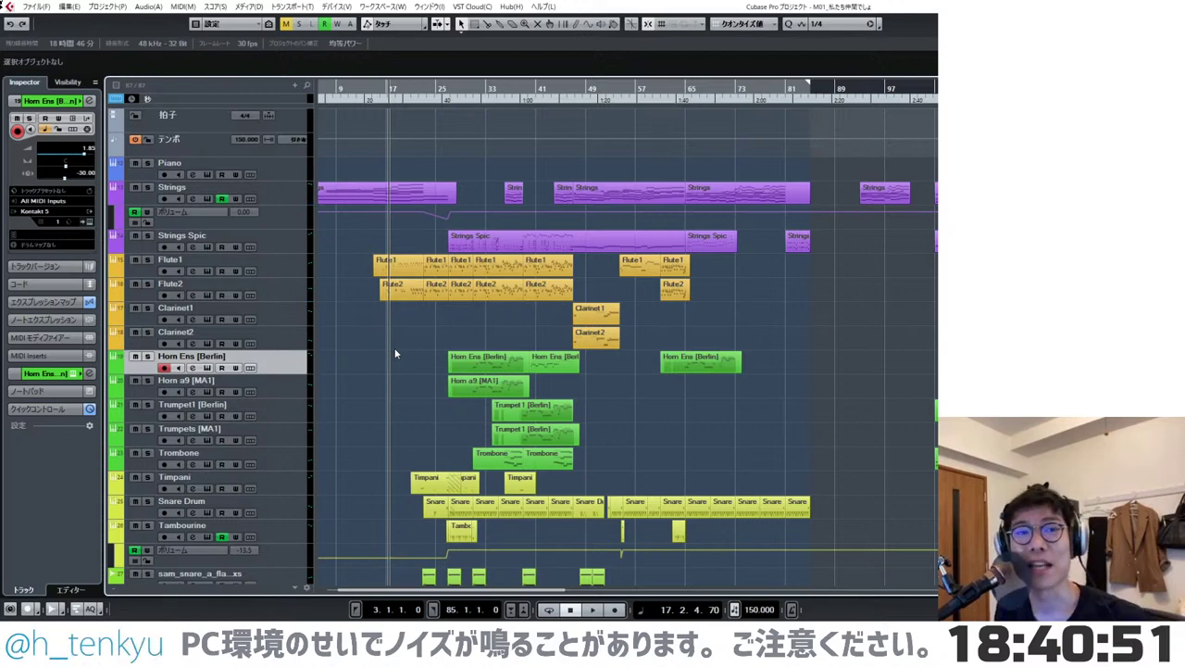
# - Play the arrangement from bar 15 through the clarinet and copied horn passages to about bar 74
pyautogui.press('h')
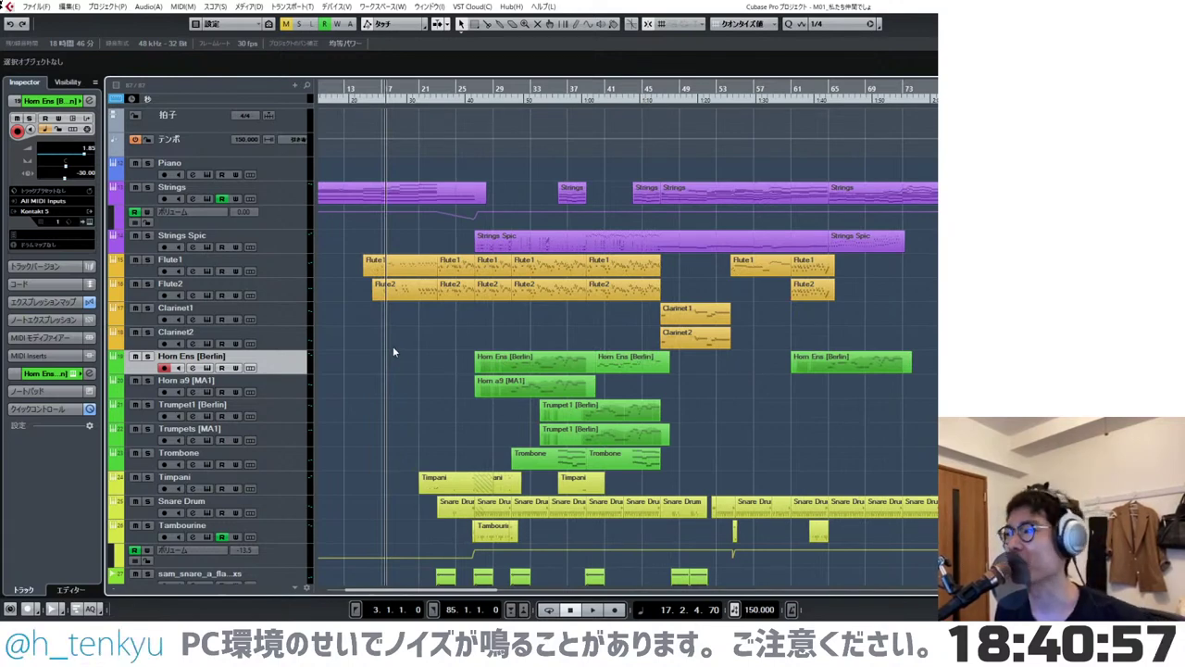
pyautogui.press('h')
pyautogui.press('h')
pyautogui.press('h')
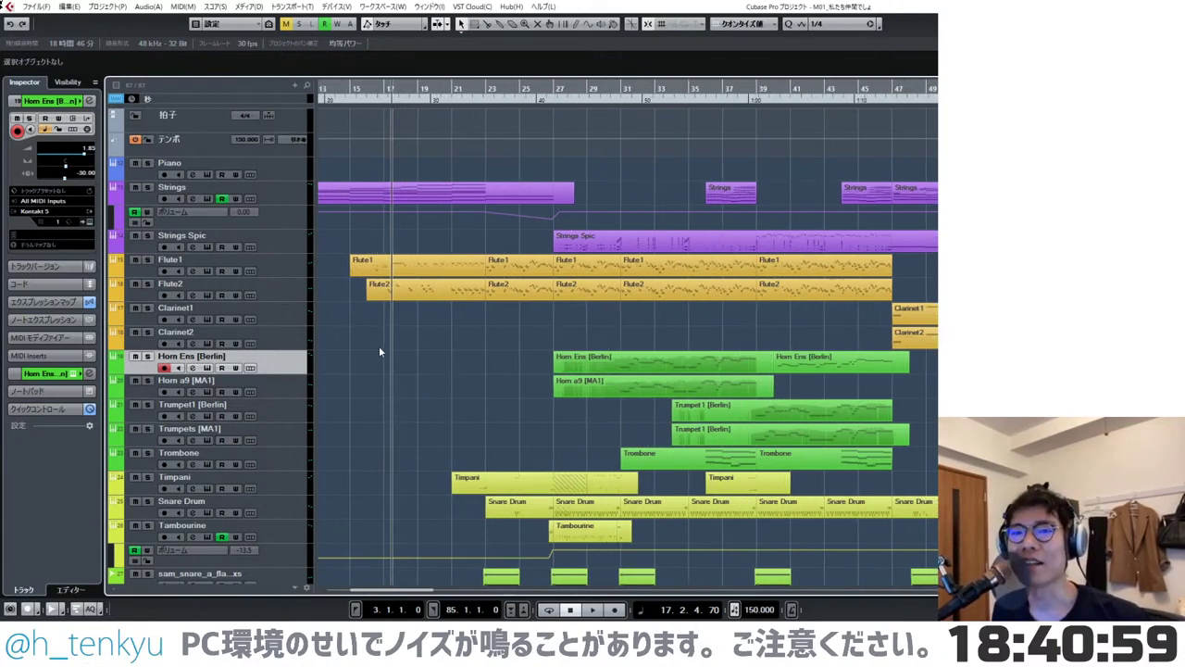
pyautogui.press('h')
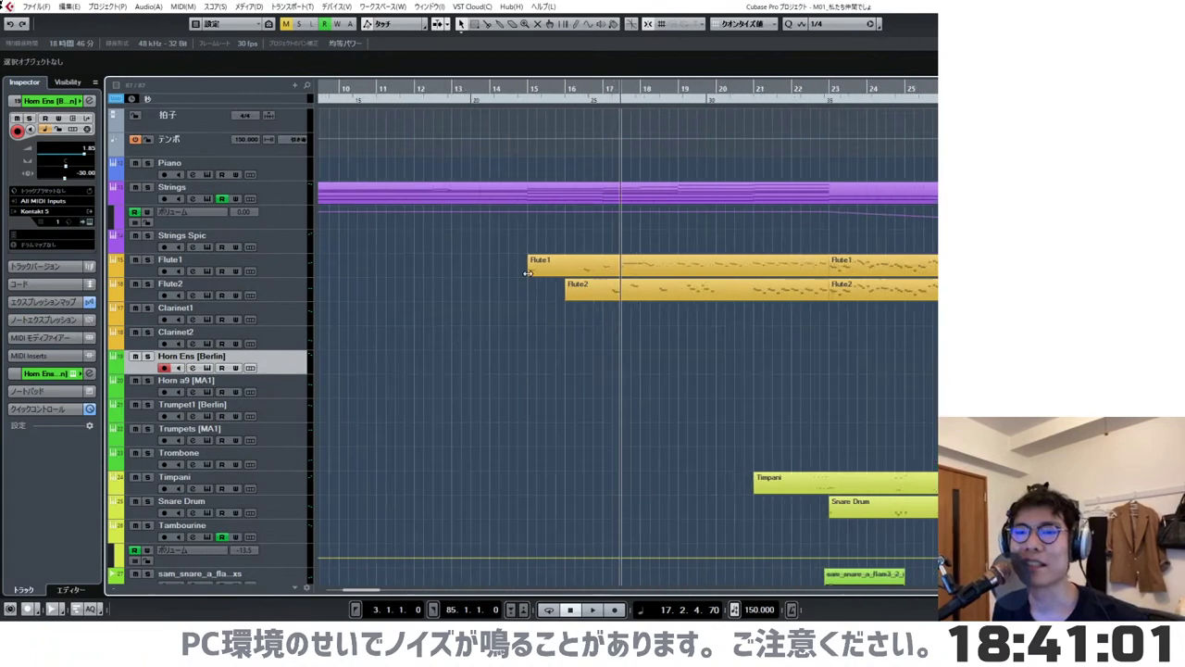
pyautogui.click(530, 92)
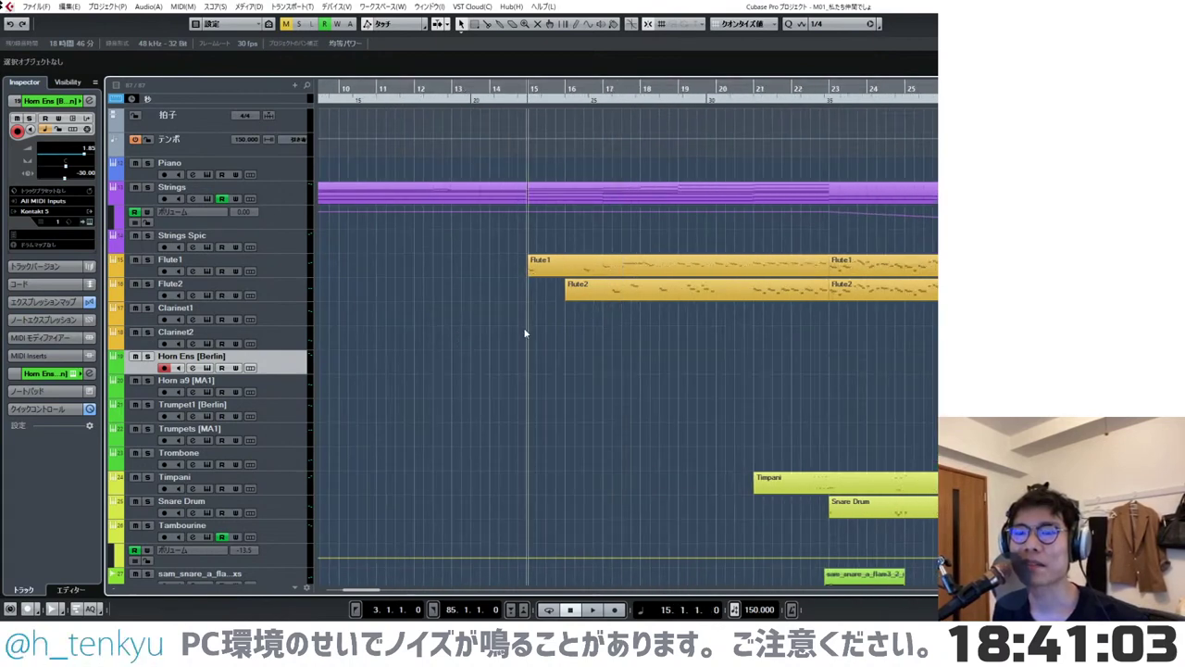
pyautogui.press('g')
pyautogui.press('g')
pyautogui.press('space')
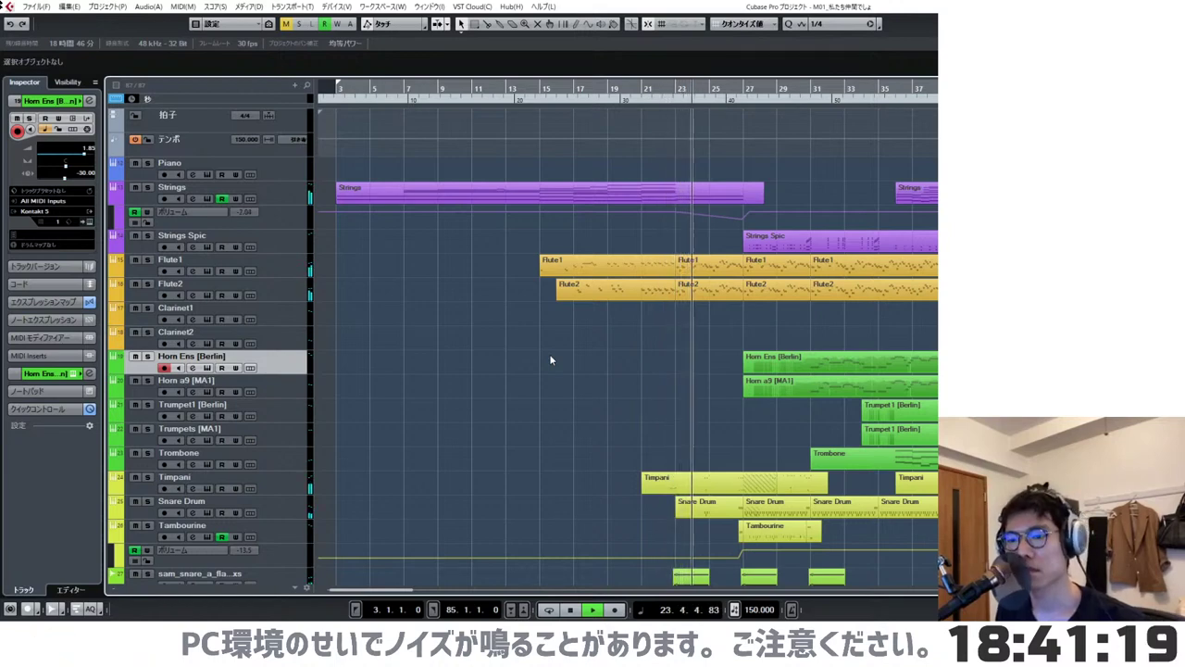
pyautogui.press('g')
pyautogui.press('g')
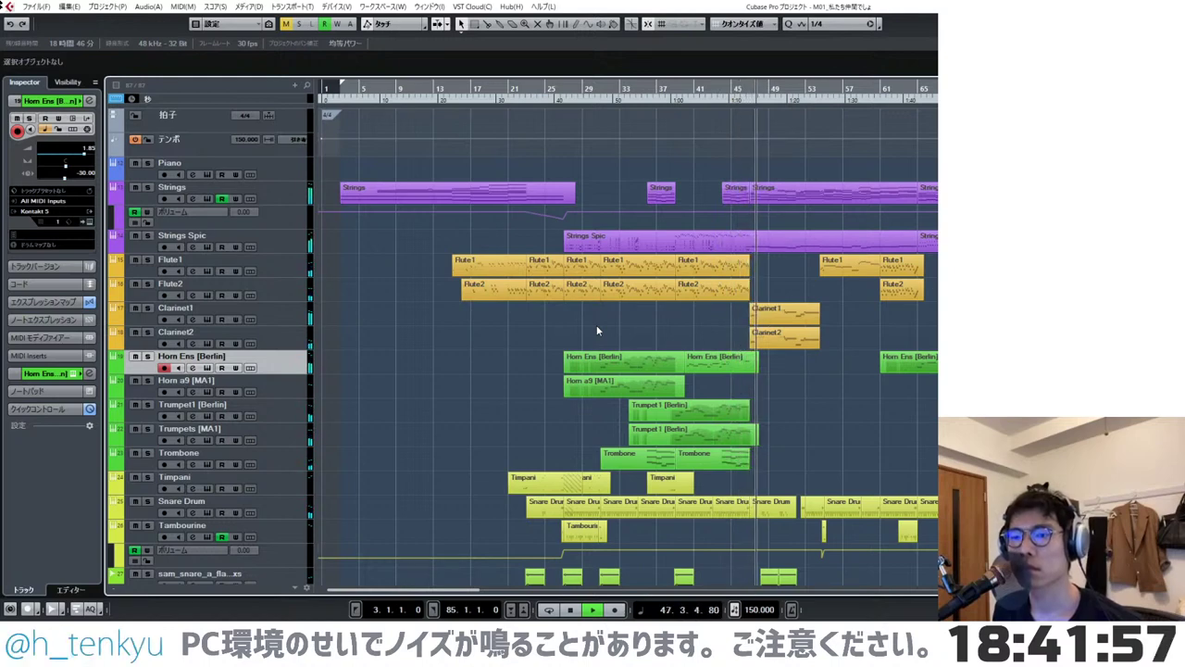
pyautogui.scroll(1, 847, 394)
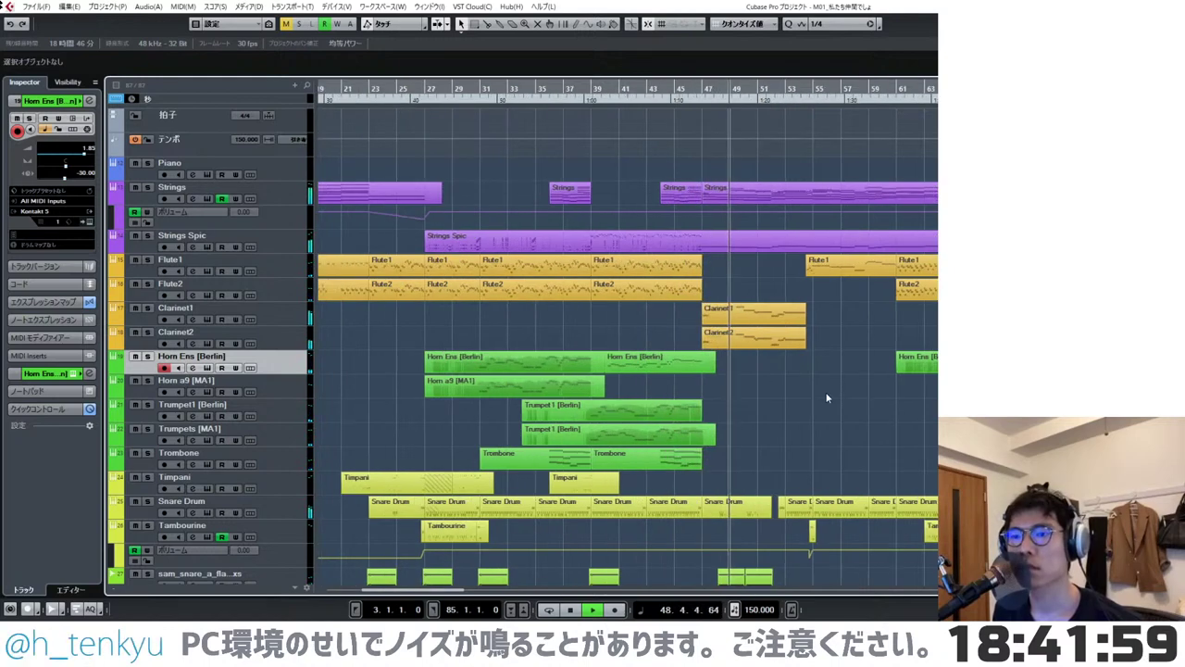
pyautogui.hscroll(2, 828, 397)
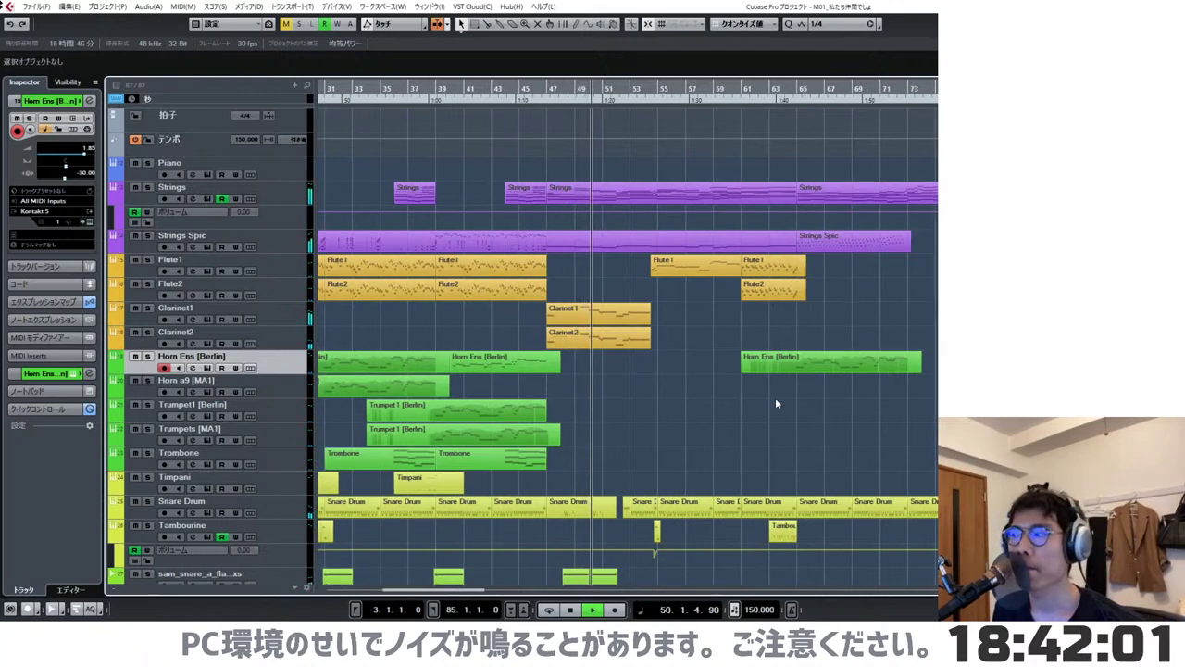
pyautogui.scroll(-1, 777, 403)
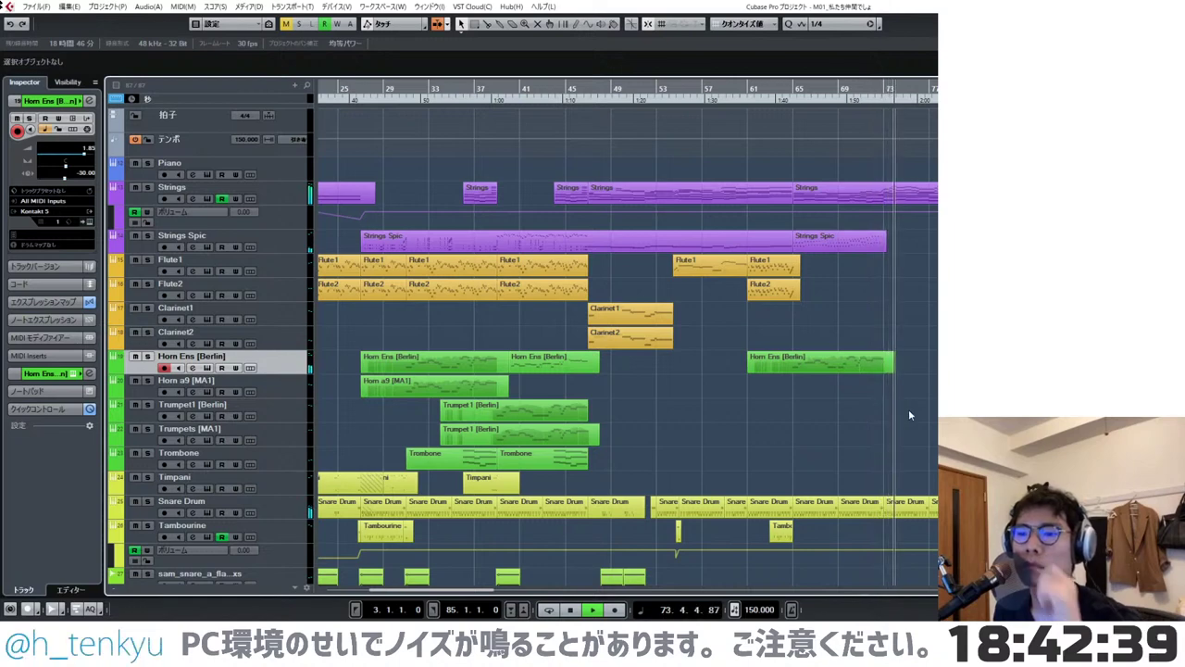
pyautogui.scroll(-4, 876, 420)
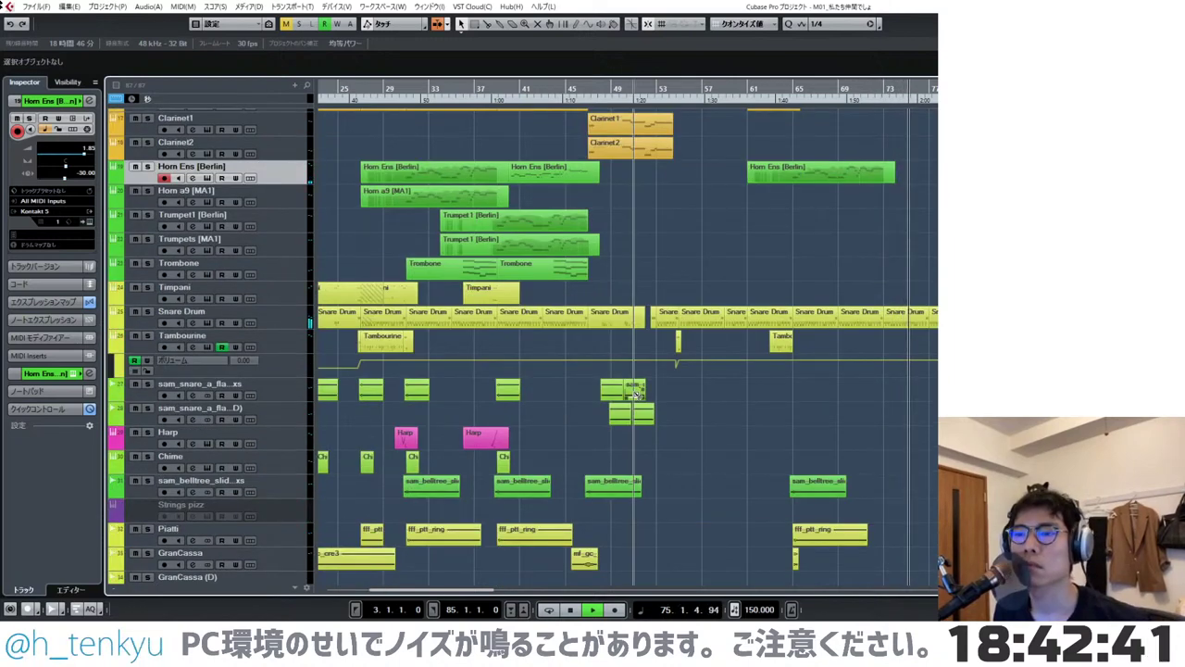
pyautogui.moveTo(639, 396); pyautogui.dragTo(734, 388)
pyautogui.press('Delete')
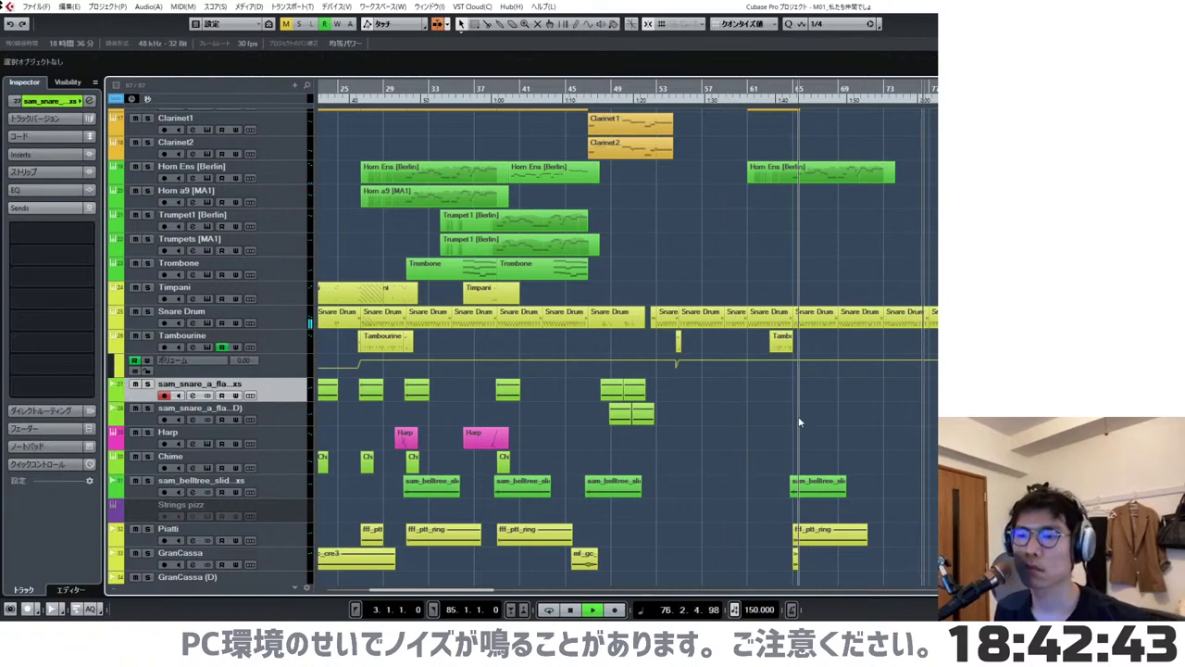
# - Copy the bell tree slide clip near bar 65 to just before bar 73 on the same track
pyautogui.moveTo(802, 484); pyautogui.dragTo(902, 486)
pyautogui.scroll(4, 875, 491)
pyautogui.click(858, 437)
pyautogui.scroll(-4, 858, 437)
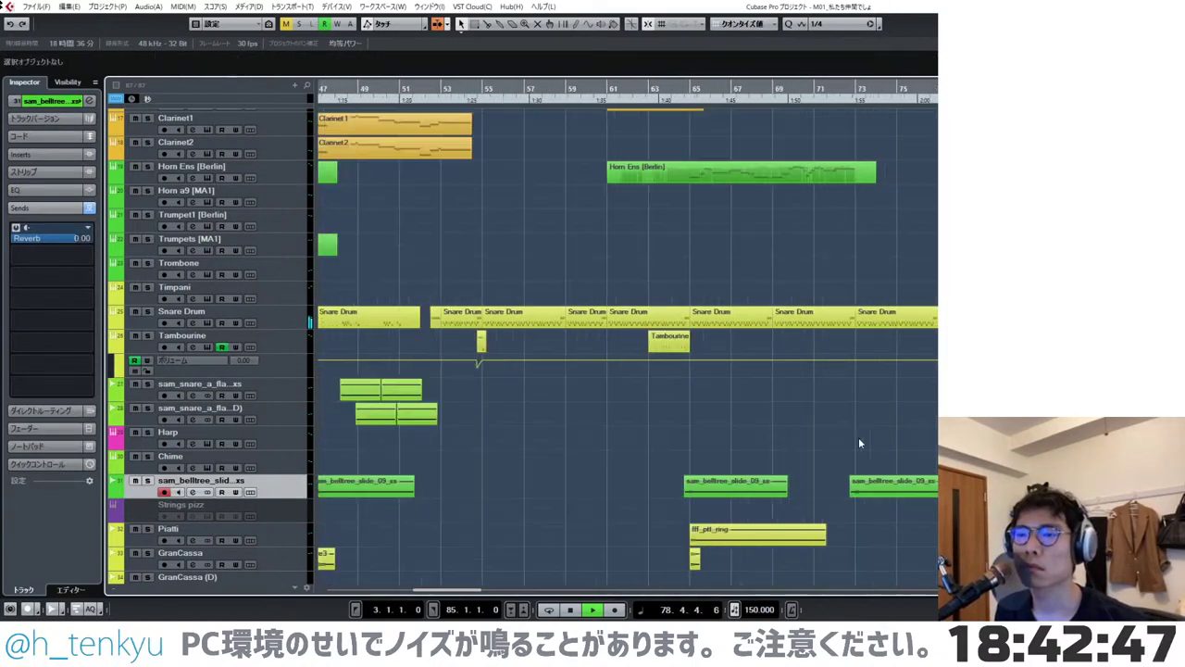
# - Listen on to about bar 84 and review the orchestral and percussion parts between bars 47 and 79
pyautogui.scroll(3, 880, 393)
pyautogui.scroll(2, 920, 391)
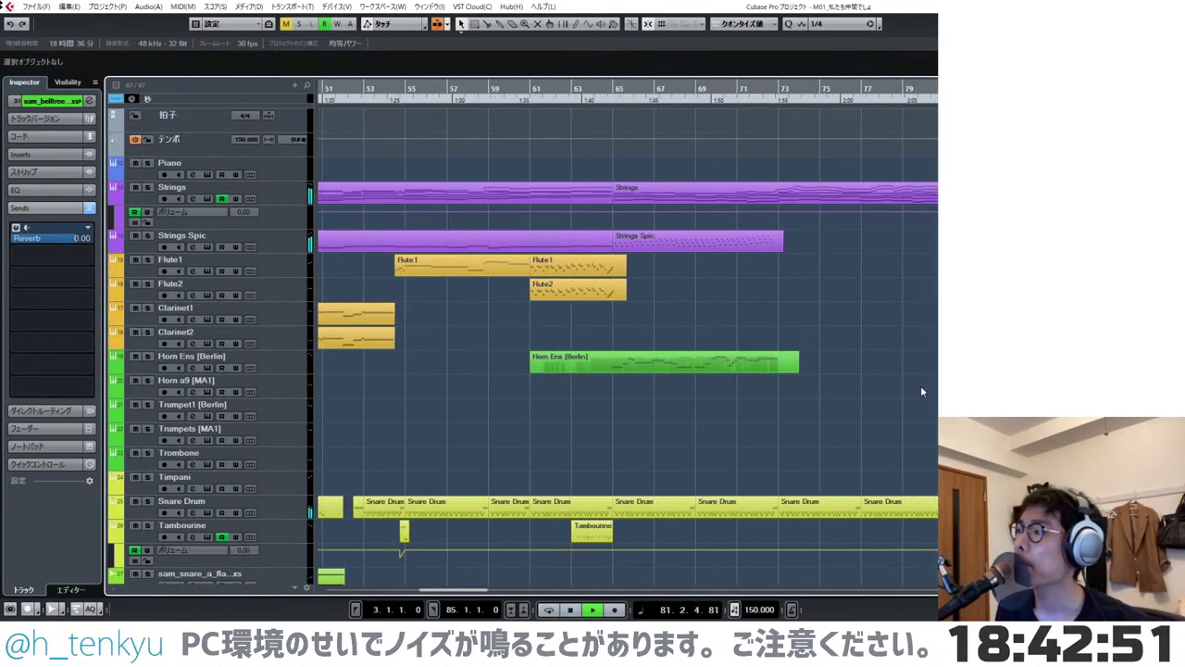
pyautogui.scroll(-2, 921, 391)
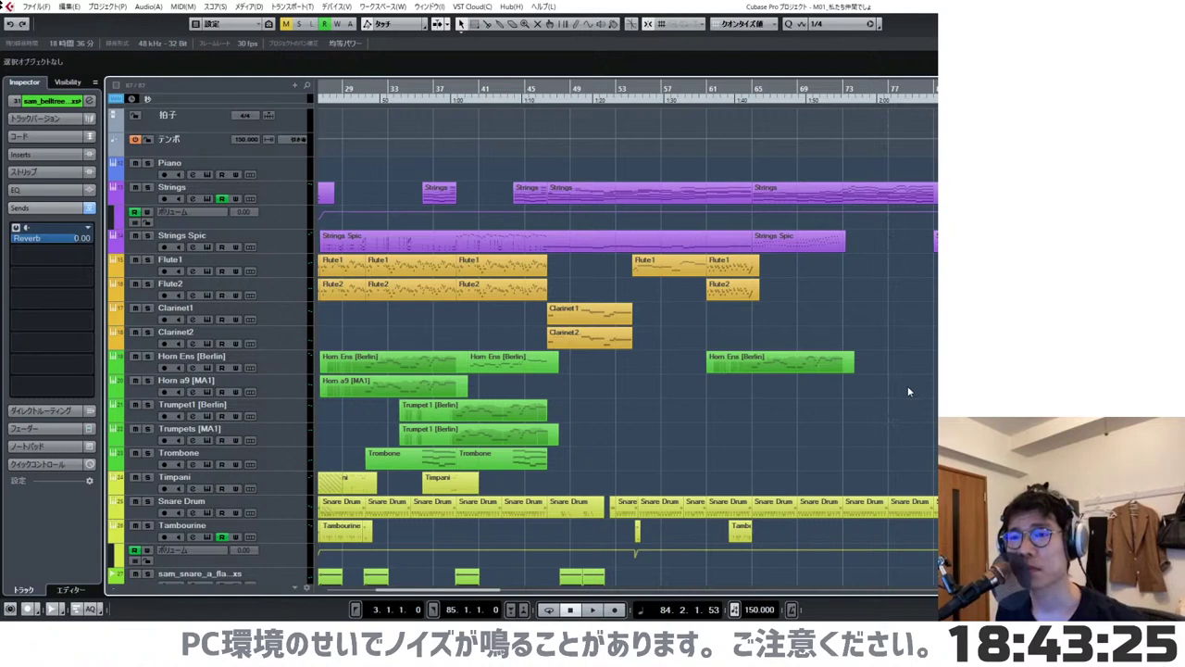
pyautogui.scroll(3, 907, 385)
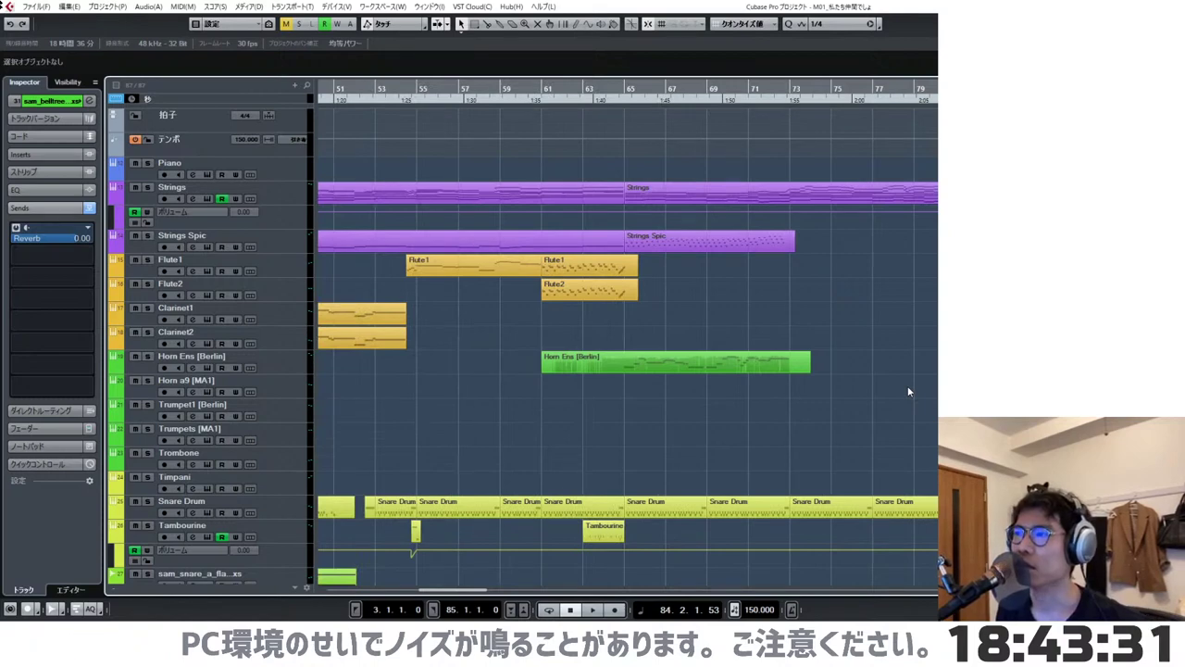
pyautogui.scroll(-1, 908, 391)
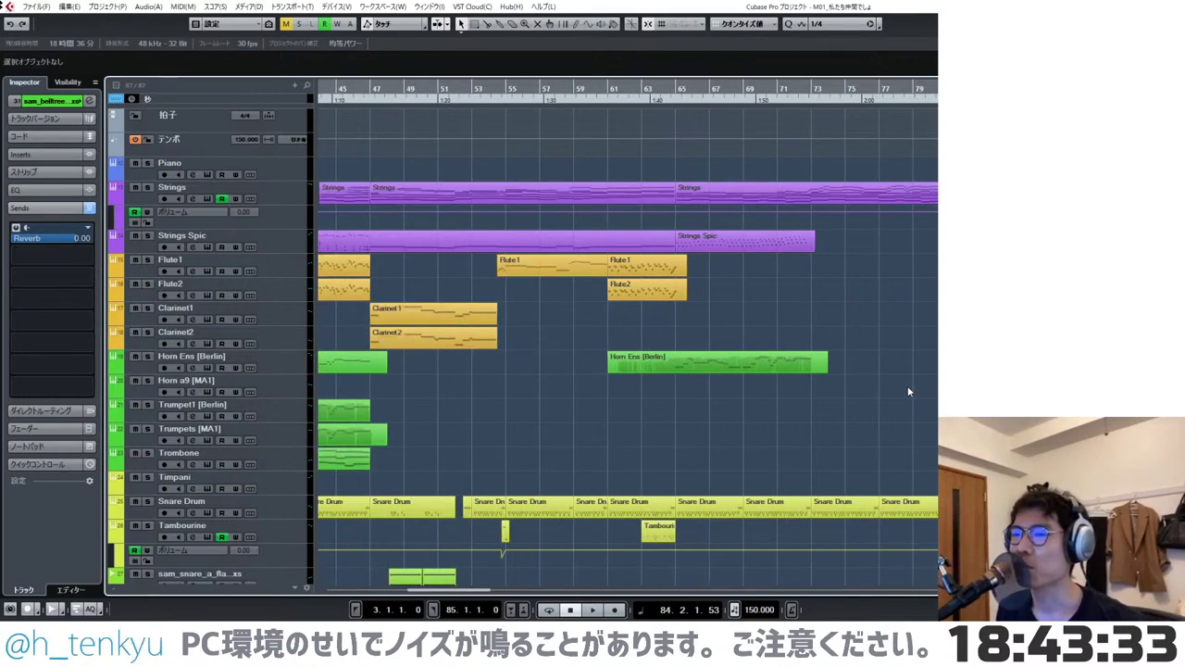
pyautogui.scroll(-1, 908, 392)
pyautogui.scroll(1, 909, 392)
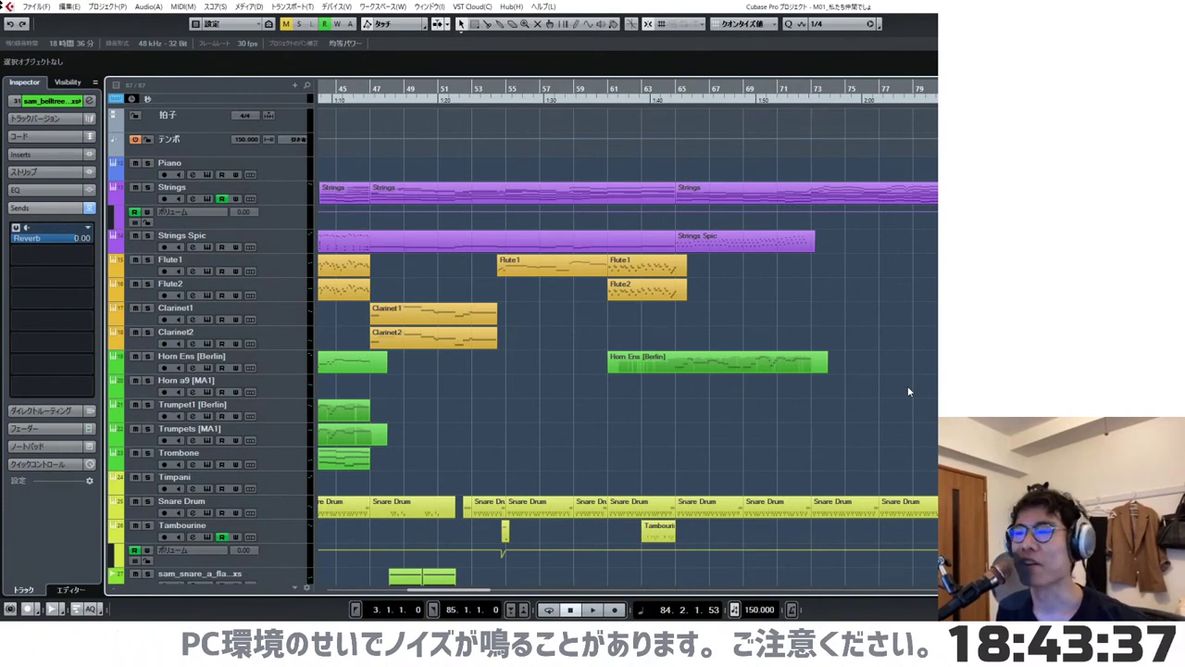
pyautogui.scroll(3, 810, 391)
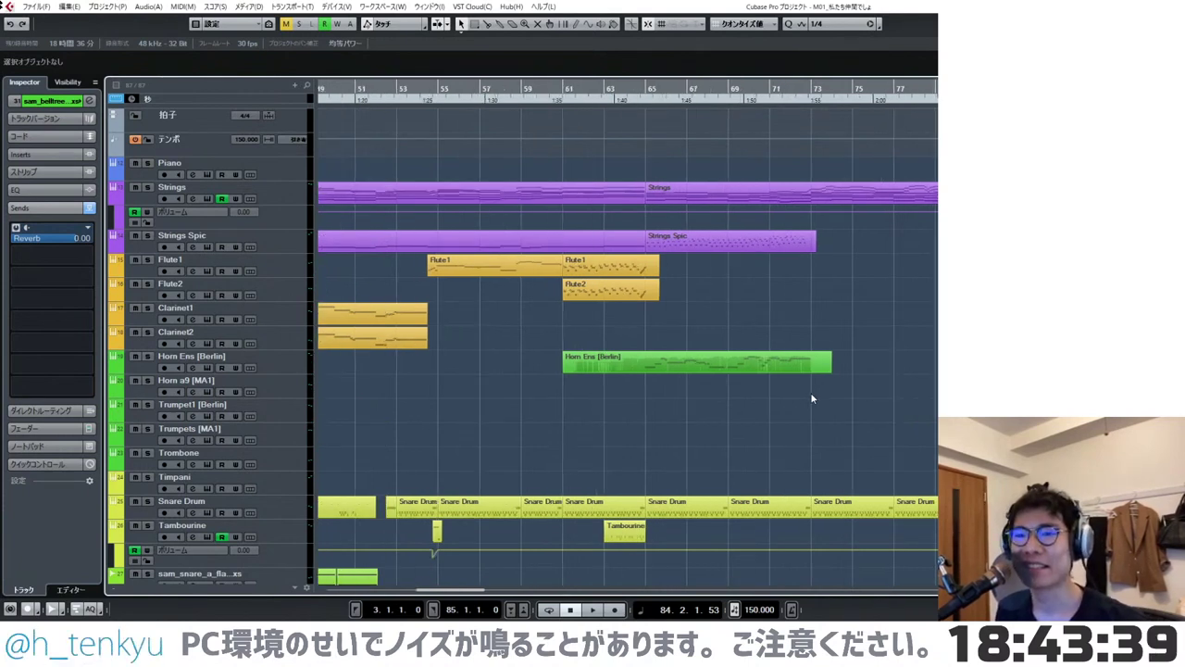
pyautogui.hscroll(-3, 694, 355)
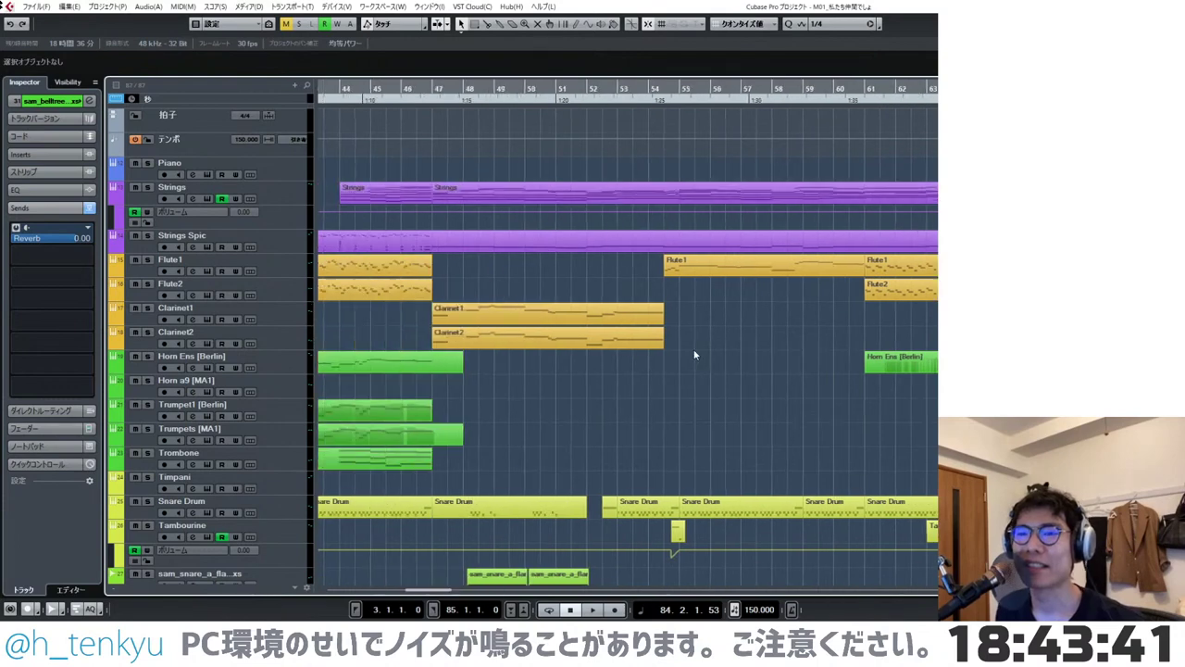
pyautogui.scroll(-4, 719, 371)
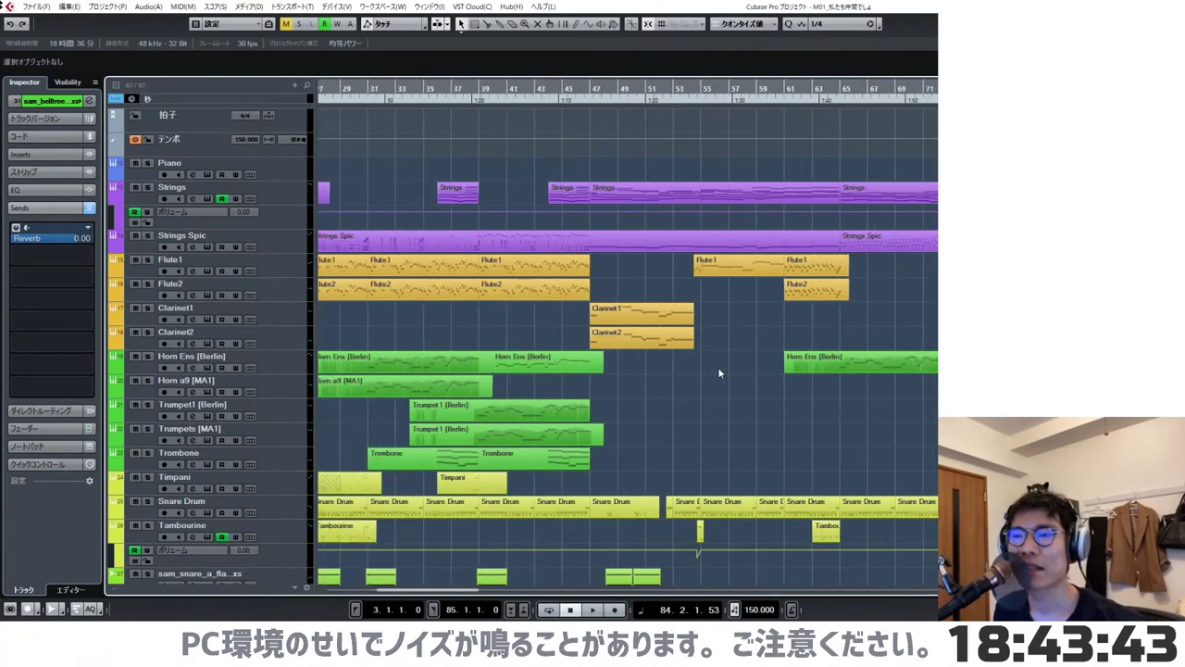
pyautogui.scroll(-4, 720, 370)
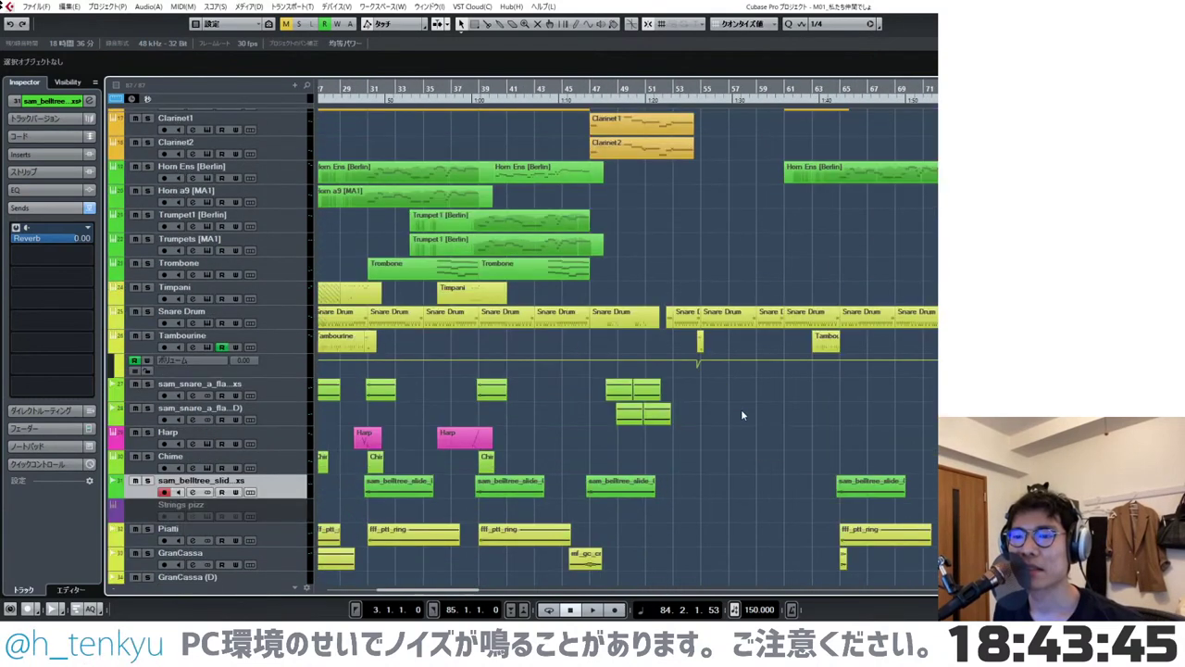
pyautogui.scroll(3, 741, 414)
pyautogui.hscroll(3, 727, 394)
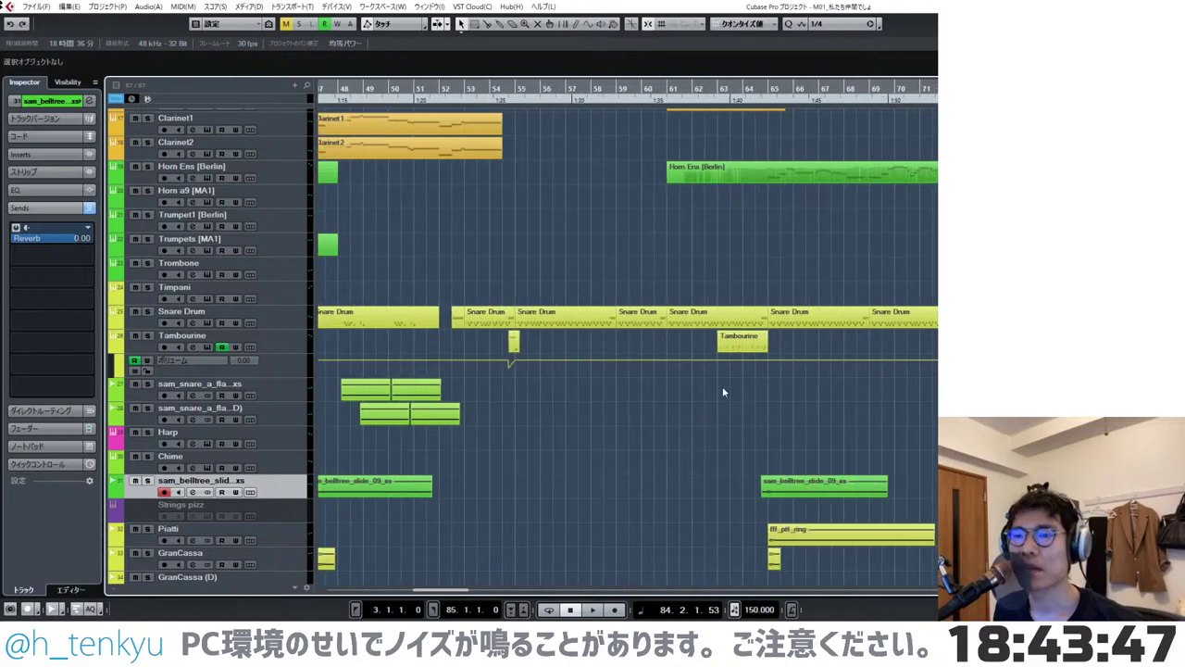
# - Cut the four-note chord in bar 65 from the Strings part starting there, with the playback position set to bar 65
pyautogui.scroll(4, 703, 387)
pyautogui.hscroll(3, 795, 272)
pyautogui.hscroll(3, 815, 232)
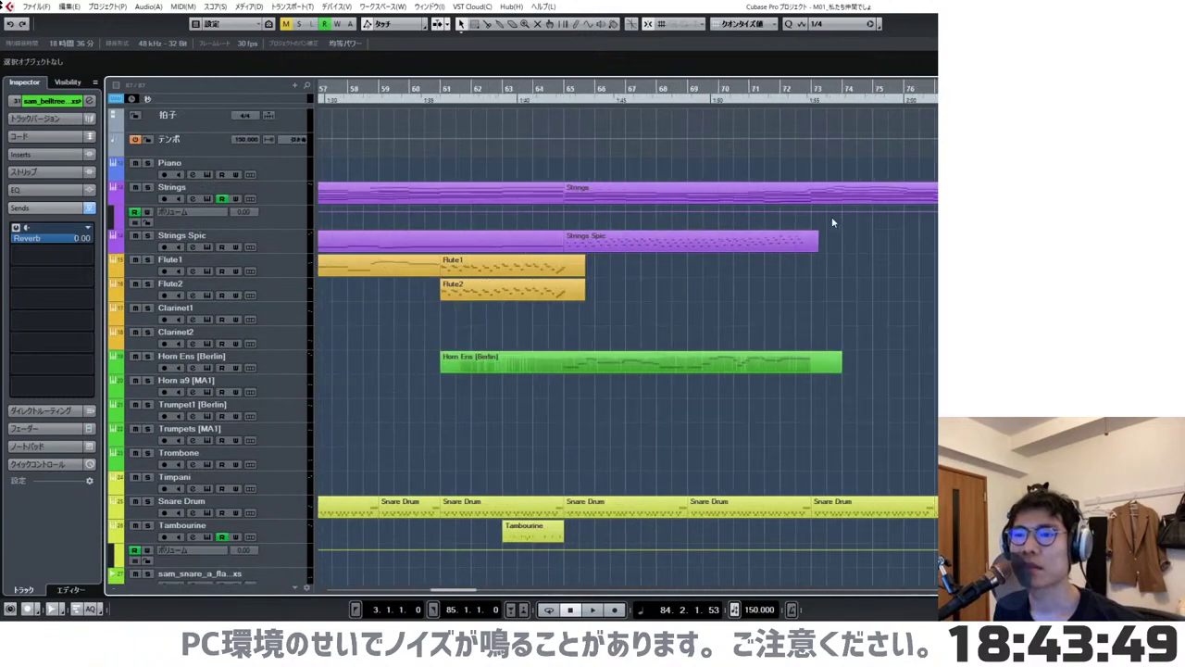
pyautogui.doubleClick(802, 194)
pyautogui.hscroll(-5, 801, 207)
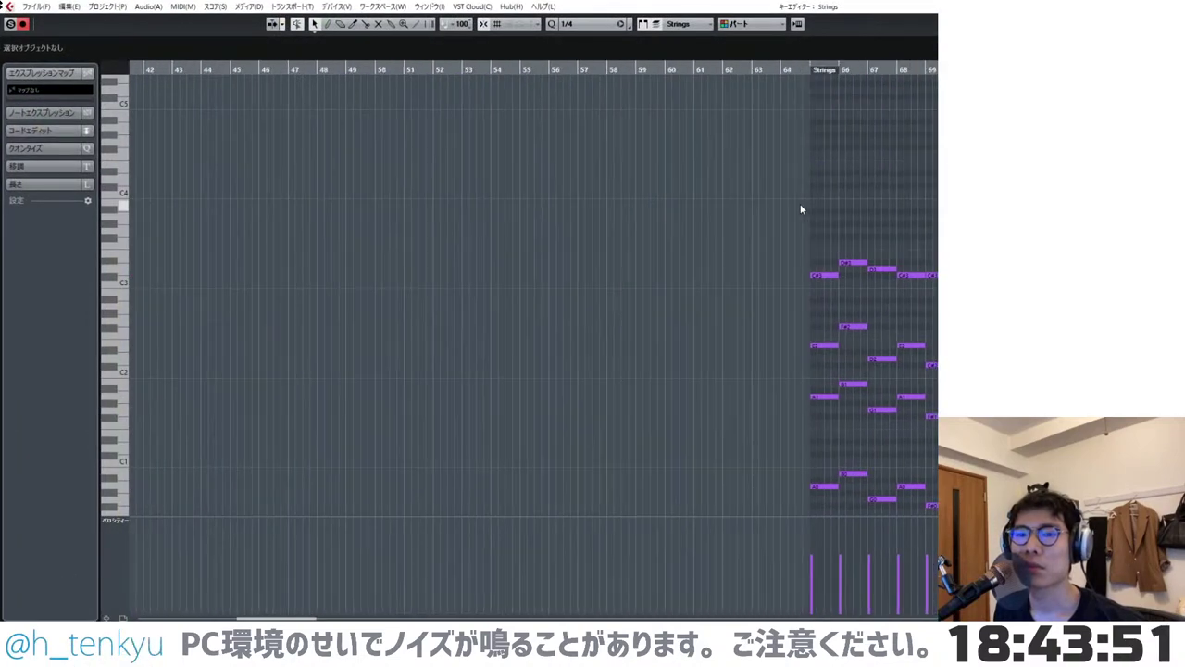
pyautogui.scroll(-2, 824, 207)
pyautogui.hscroll(3, 796, 207)
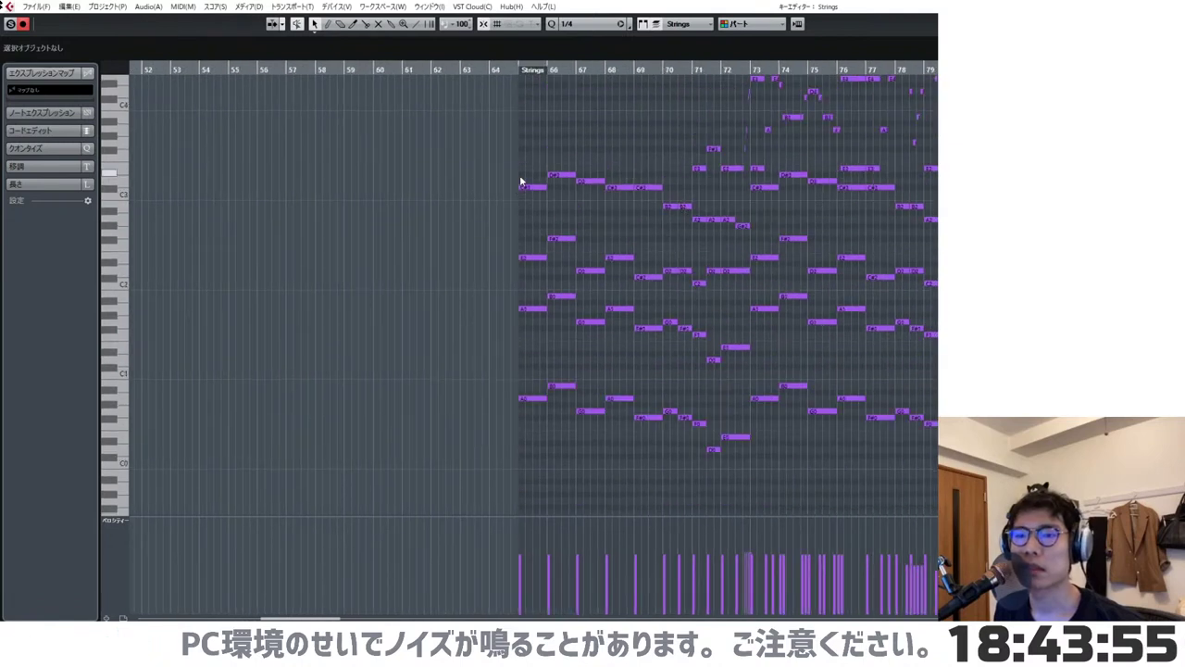
pyautogui.scroll(2, 524, 180)
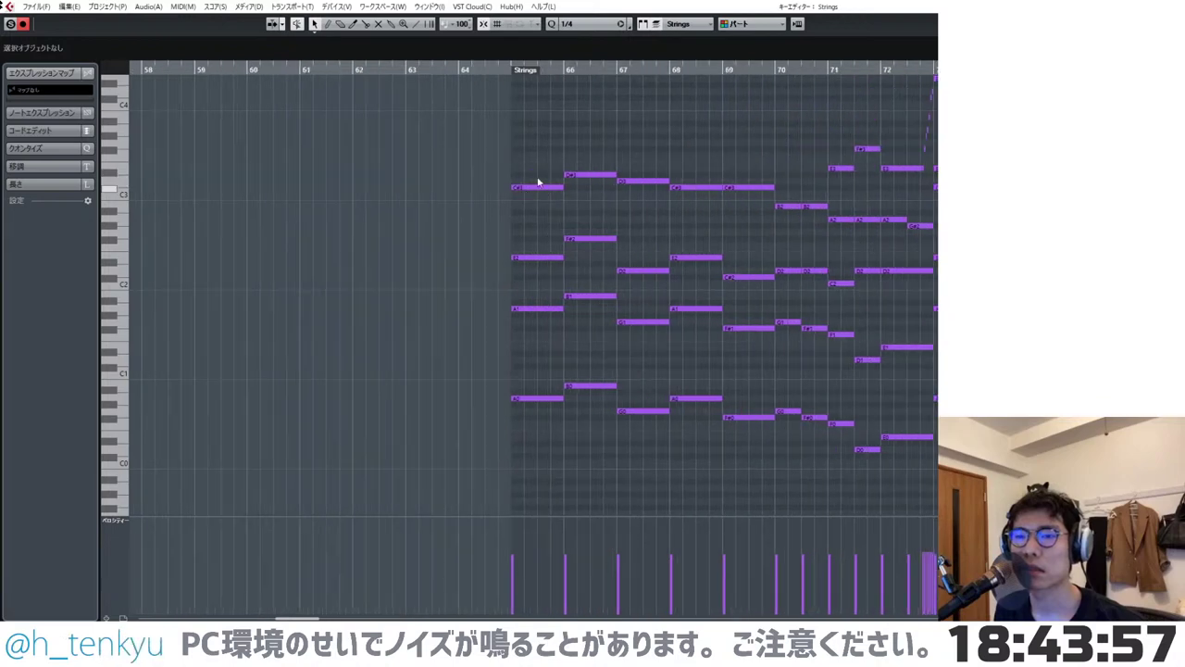
pyautogui.moveTo(537, 171); pyautogui.dragTo(535, 508)
pyautogui.press('l')
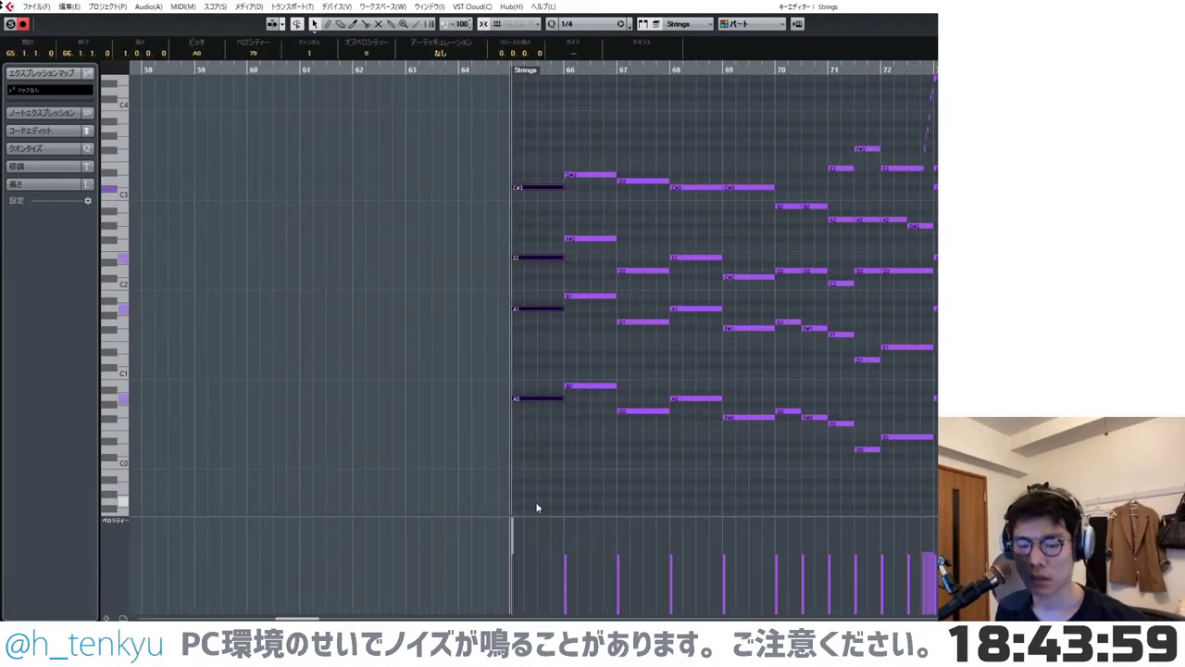
pyautogui.hotkey('ctrl', 'x')
pyautogui.press('Return')
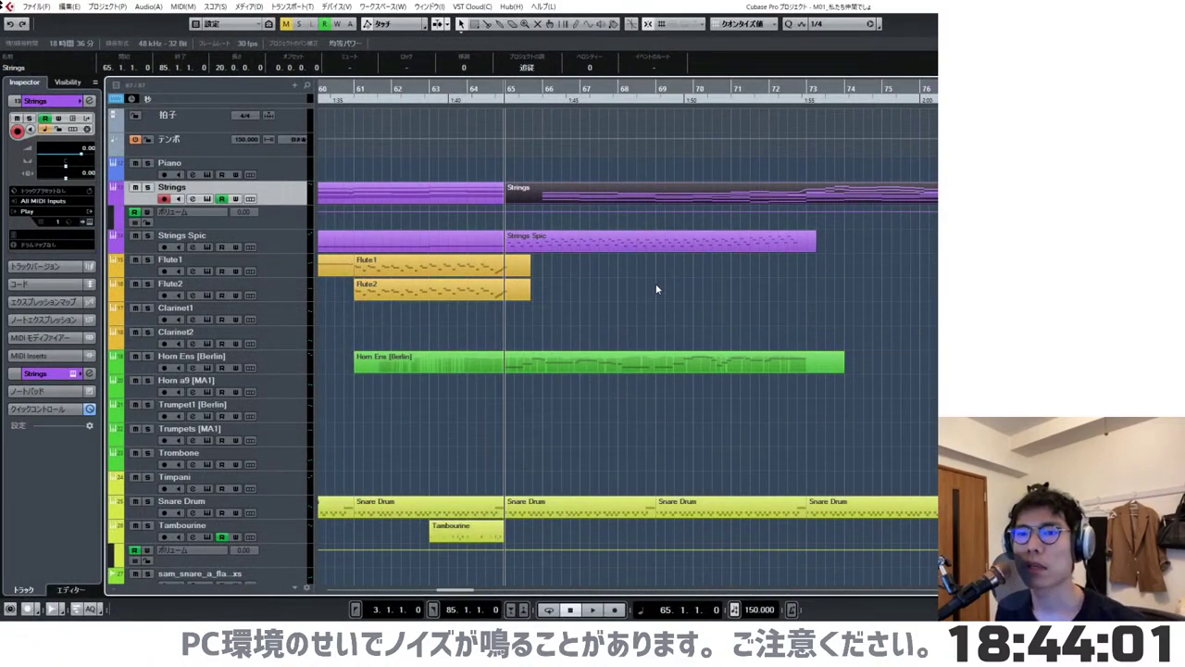
# - Open the Strings Spic part that starts at bar 65 and delete all of its notes
pyautogui.click(648, 241)
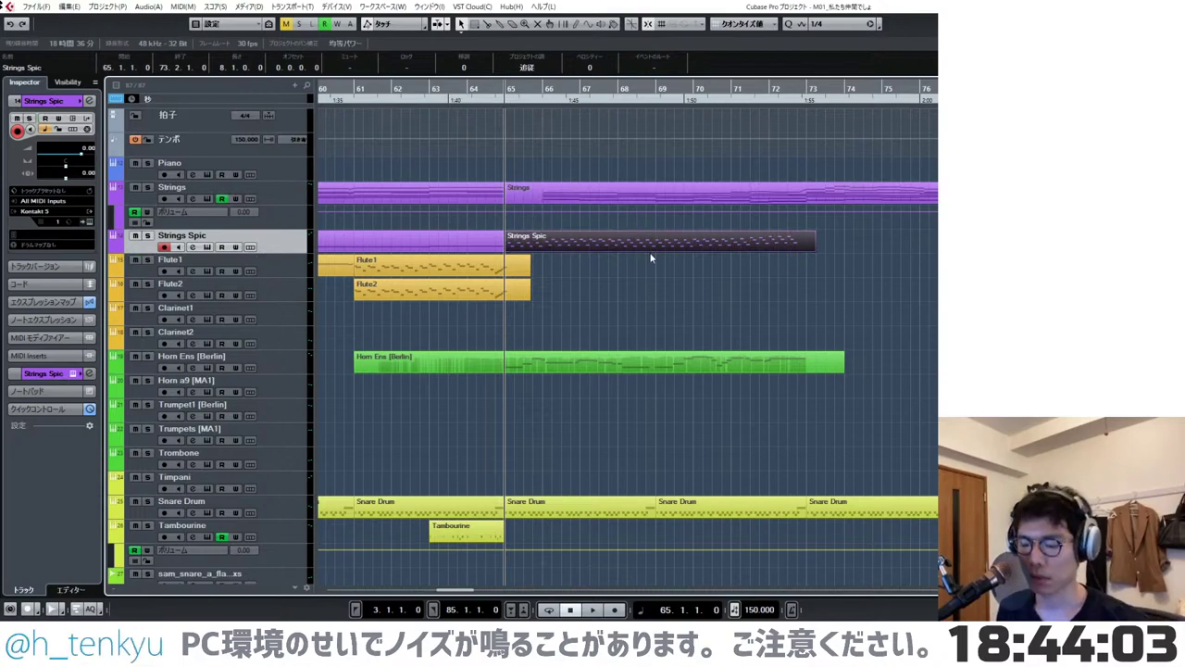
pyautogui.doubleClick(652, 239)
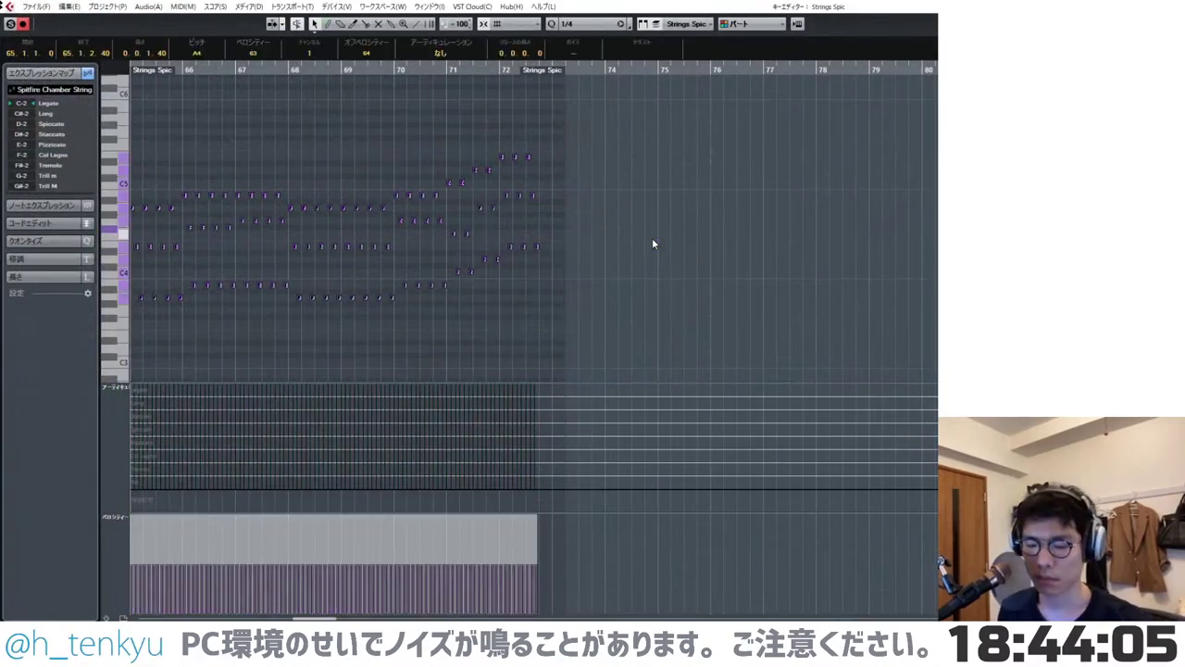
pyautogui.hotkey('ctrl', 'a')
pyautogui.press('Delete')
# - Paste the cut Strings chord into the Strings Spic part at bar 65, with its notes one beat long
pyautogui.hscroll(-3, 653, 242)
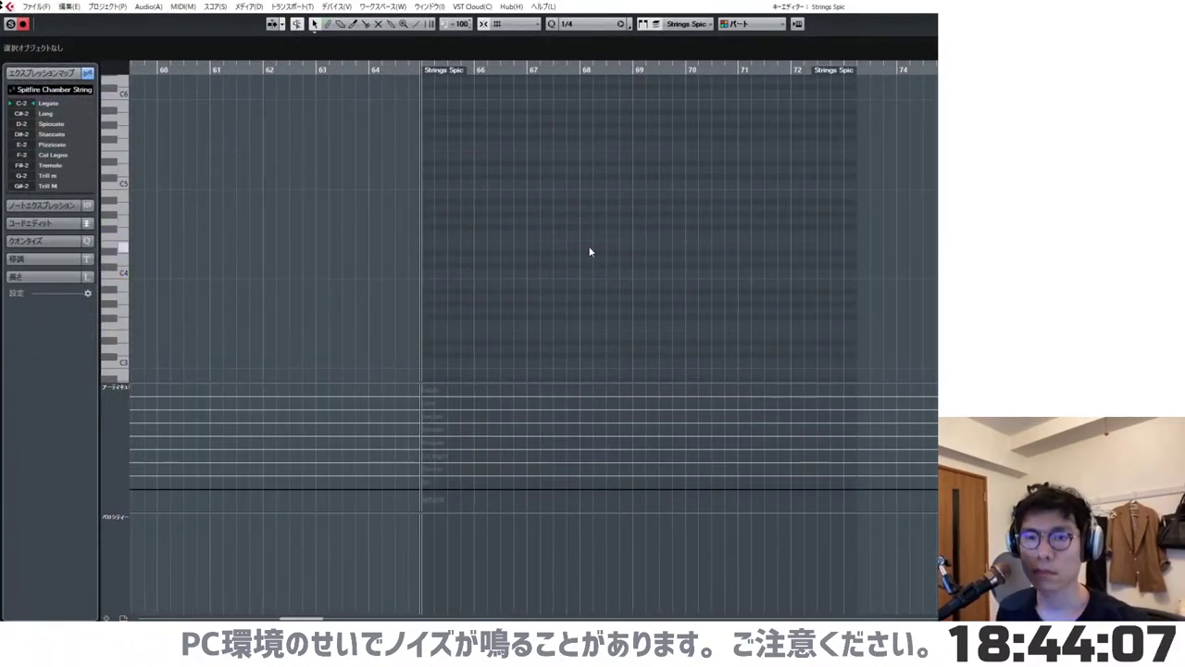
pyautogui.hotkey('ctrl', 'v')
pyautogui.scroll(-4, 499, 257)
pyautogui.click(476, 236)
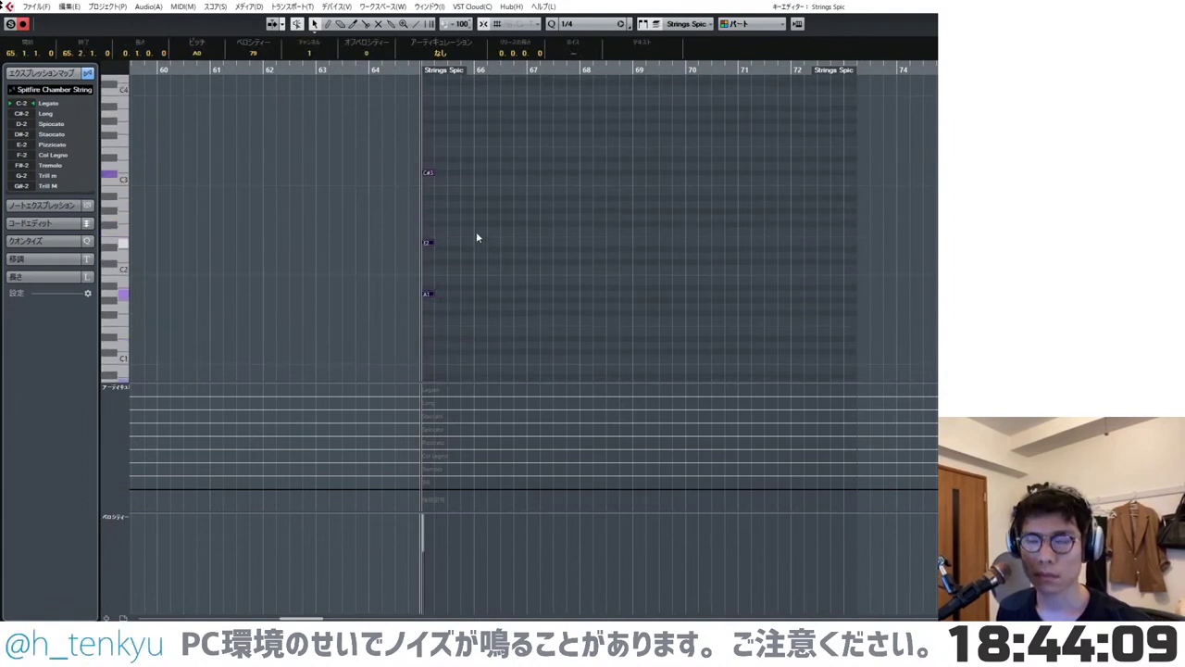
# - Copy the C#3 note of the Strings Spic chord at bar 65 up to A3 and listen to the chord
pyautogui.scroll(3, 418, 201)
pyautogui.scroll(1, 442, 213)
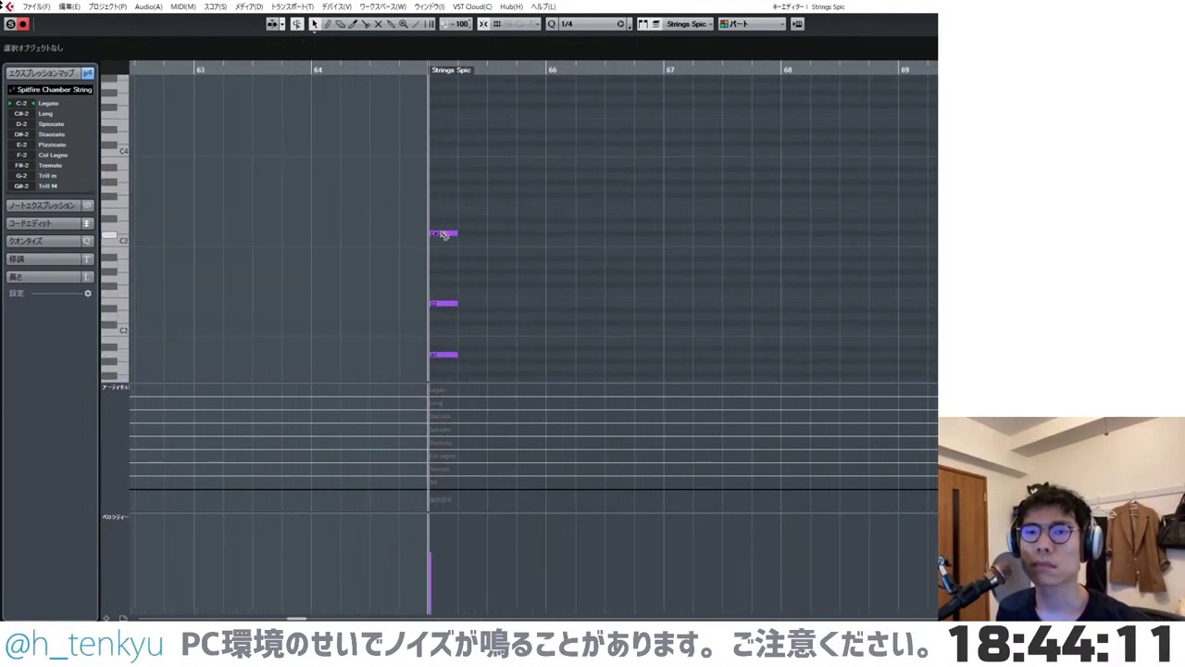
pyautogui.moveTo(441, 233); pyautogui.dragTo(442, 176)
pyautogui.press('space')
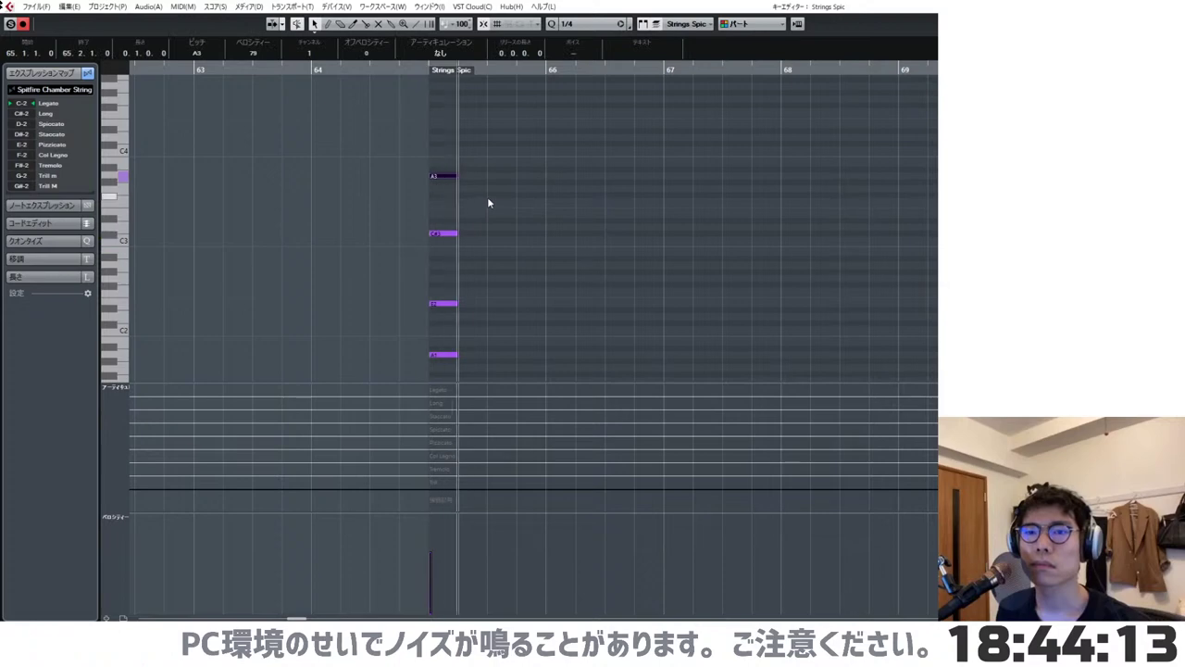
pyautogui.click(487, 196)
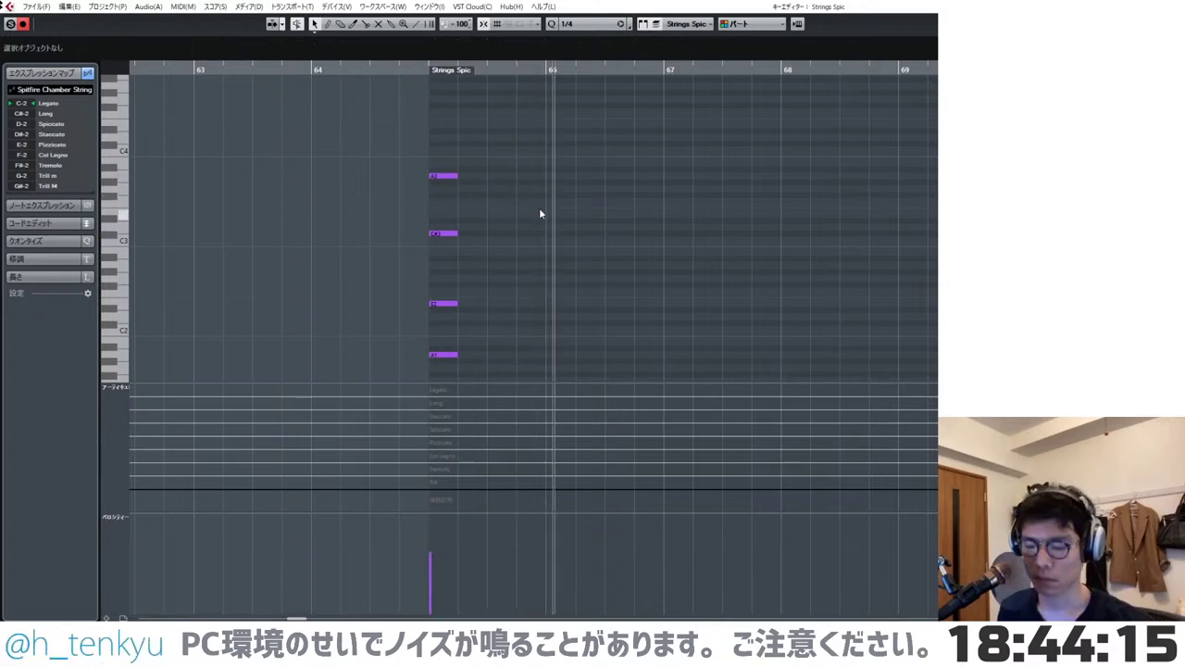
pyautogui.press('Return')
# - Cut the four-note chord in bar 66 from the Strings part, with the playback position set to bar 66
pyautogui.doubleClick(650, 196)
pyautogui.hscroll(-3, 592, 203)
pyautogui.moveTo(559, 149); pyautogui.dragTo(602, 380)
pyautogui.press('Delete')
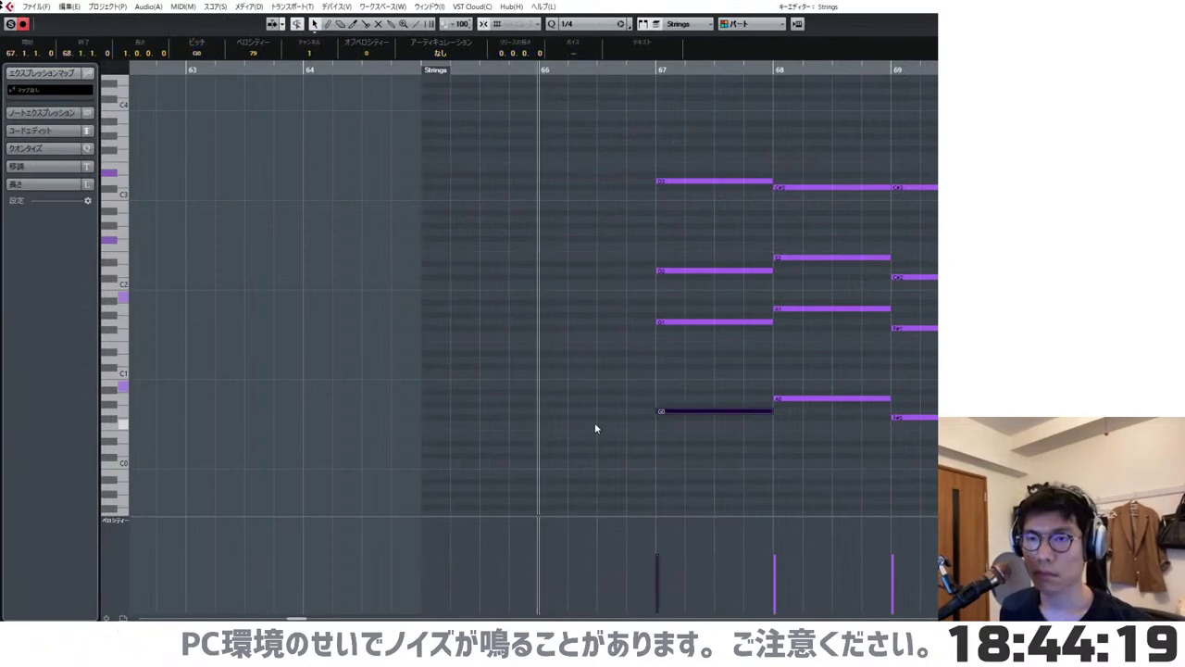
pyautogui.hotkey('ctrl', 'w')
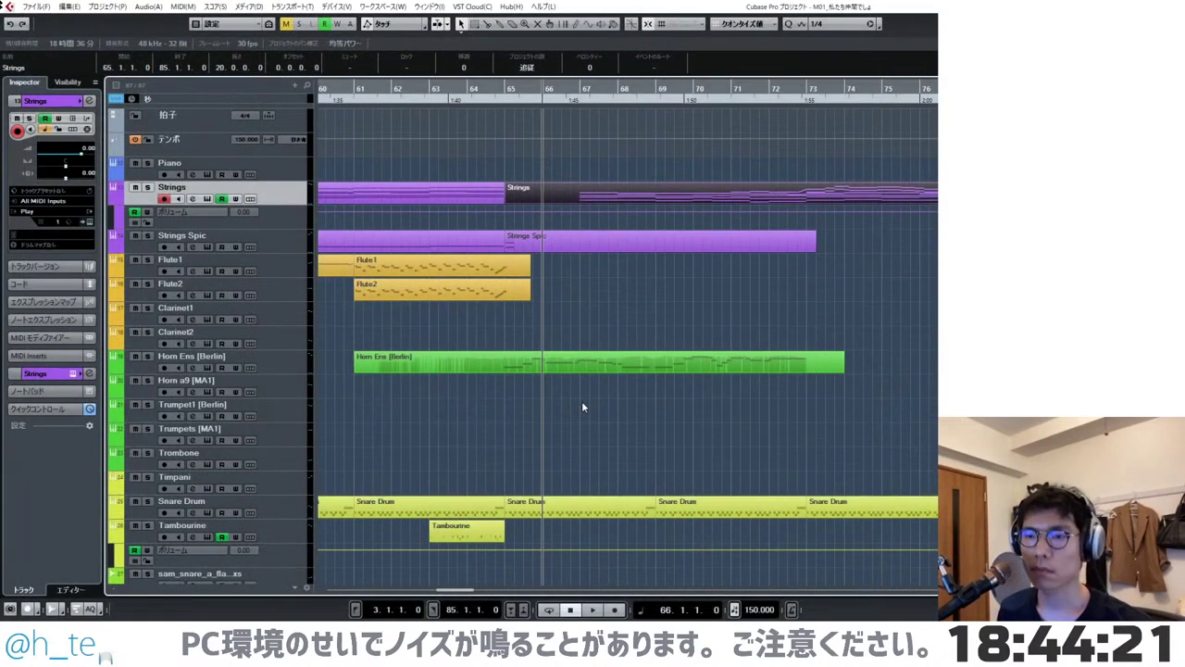
# - Paste the cut chord into the Strings Spic part at bar 66, shorten it to one beat and move it to beat 2
pyautogui.doubleClick(602, 248)
pyautogui.hotkey('ctrl', 'v')
pyautogui.hscroll(-3, 582, 242)
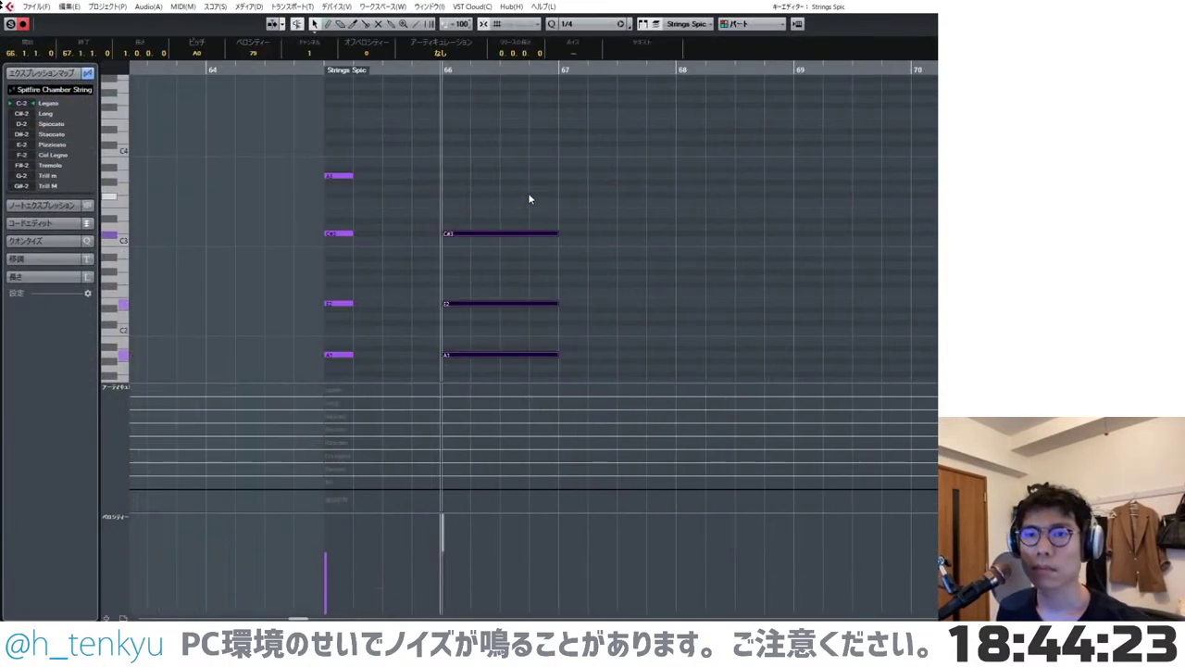
pyautogui.moveTo(528, 193); pyautogui.dragTo(555, 400)
pyautogui.scroll(3, 542, 334)
pyautogui.scroll(3, 537, 306)
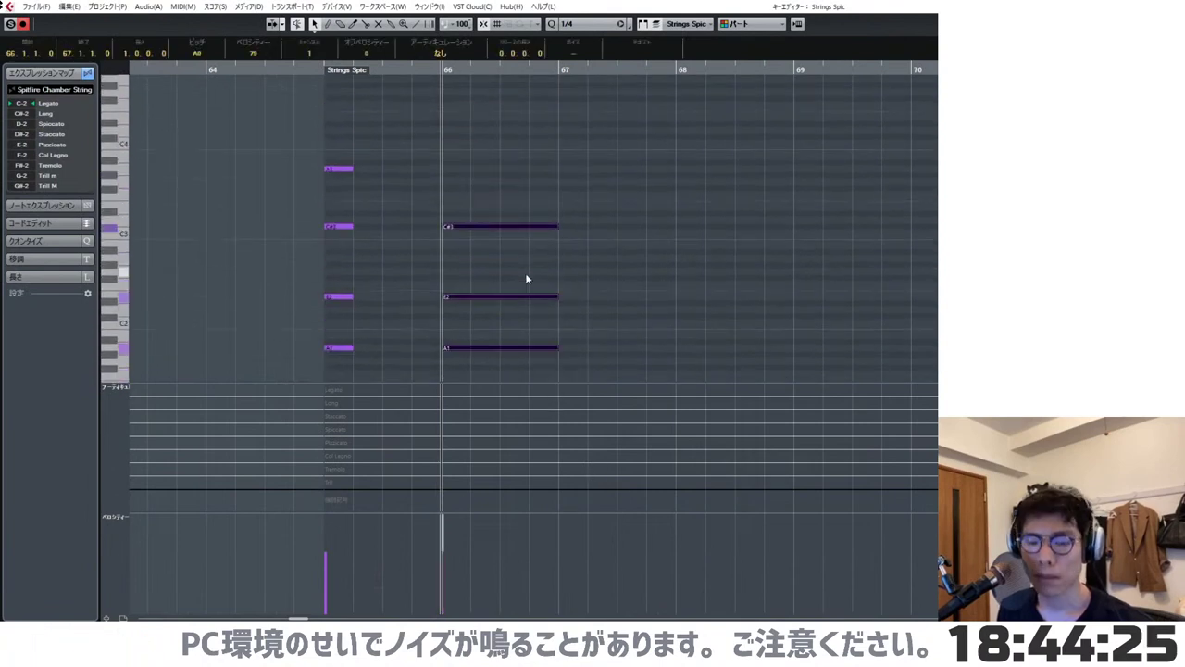
pyautogui.hotkey('alt', 'shift', 'Left')
pyautogui.hotkey('alt', 'shift', 'Left')
pyautogui.hotkey('alt', 'shift', 'Left')
pyautogui.moveTo(455, 226); pyautogui.dragTo(489, 233)
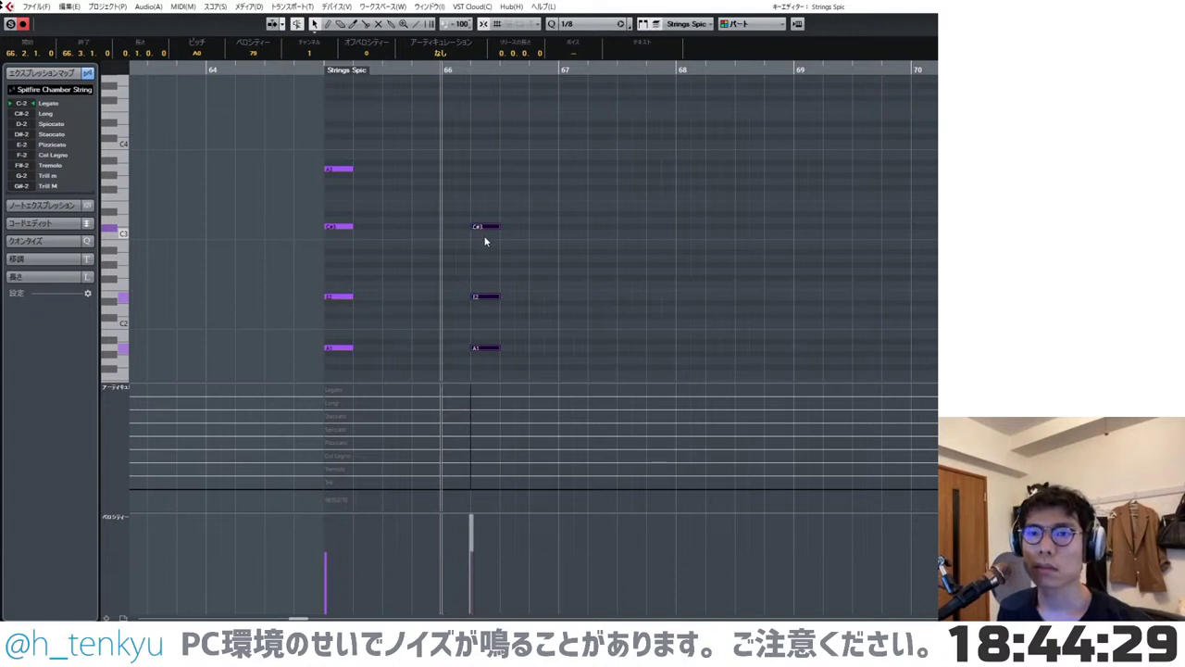
# - Shorten the bar 66 chord to a sixteenth and copy it as five consecutive hits from beat 2, plus hits on 66.3.3 and 66.4.3
pyautogui.scroll(2, 485, 240)
pyautogui.hotkey('alt', 'shift', 'Left')
pyautogui.hotkey('alt', 'shift', 'Left')
pyautogui.hotkey('alt', 'shift', 'Left')
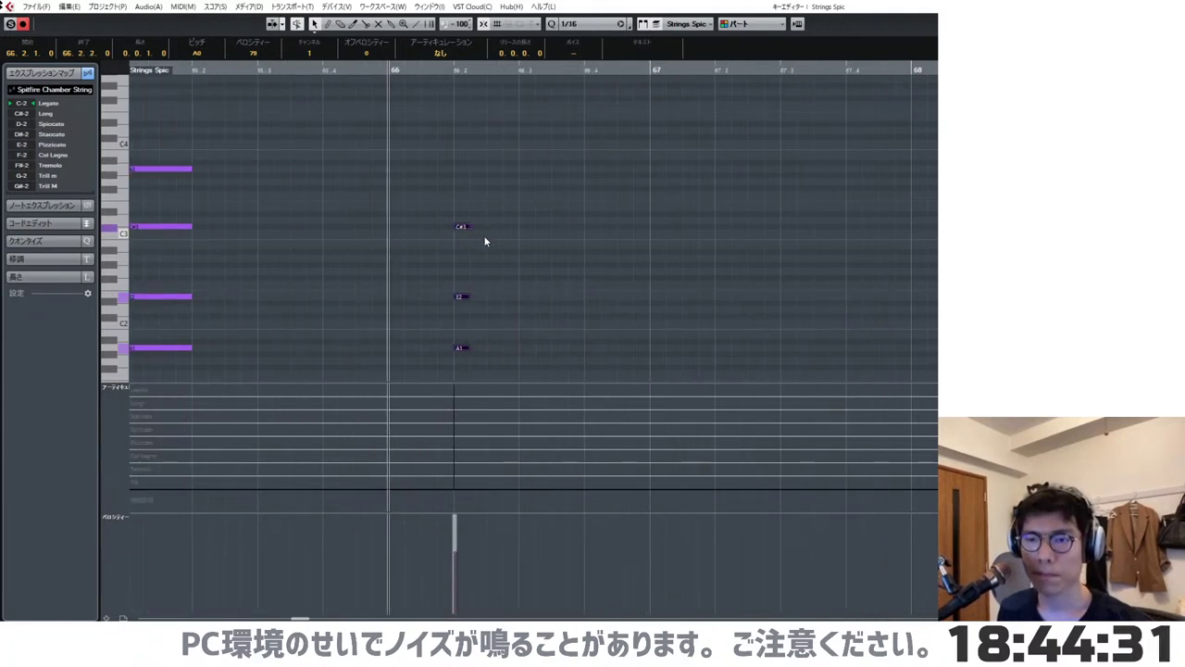
pyautogui.moveTo(464, 228); pyautogui.dragTo(626, 229)
pyautogui.click(678, 239)
pyautogui.scroll(-4, 679, 236)
pyautogui.press('Return')
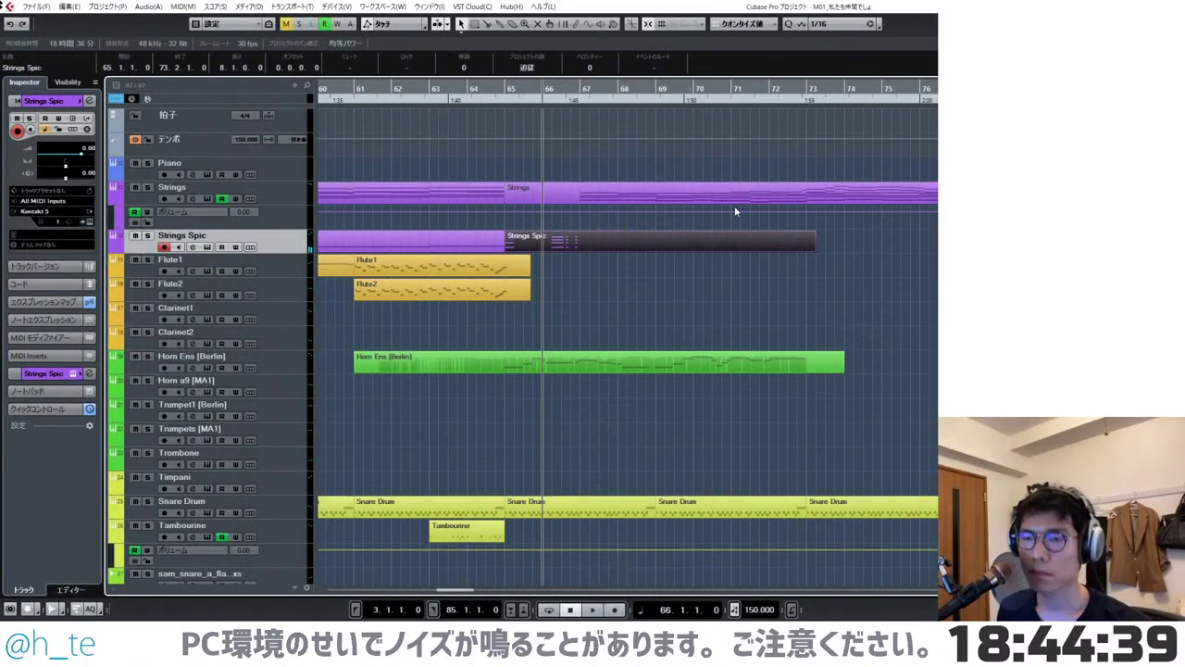
# - Cut the four-note chord in bar 67 from the Strings part, with the playback position set to bar 67
pyautogui.doubleClick(671, 193)
pyautogui.moveTo(326, 146); pyautogui.dragTo(365, 470)
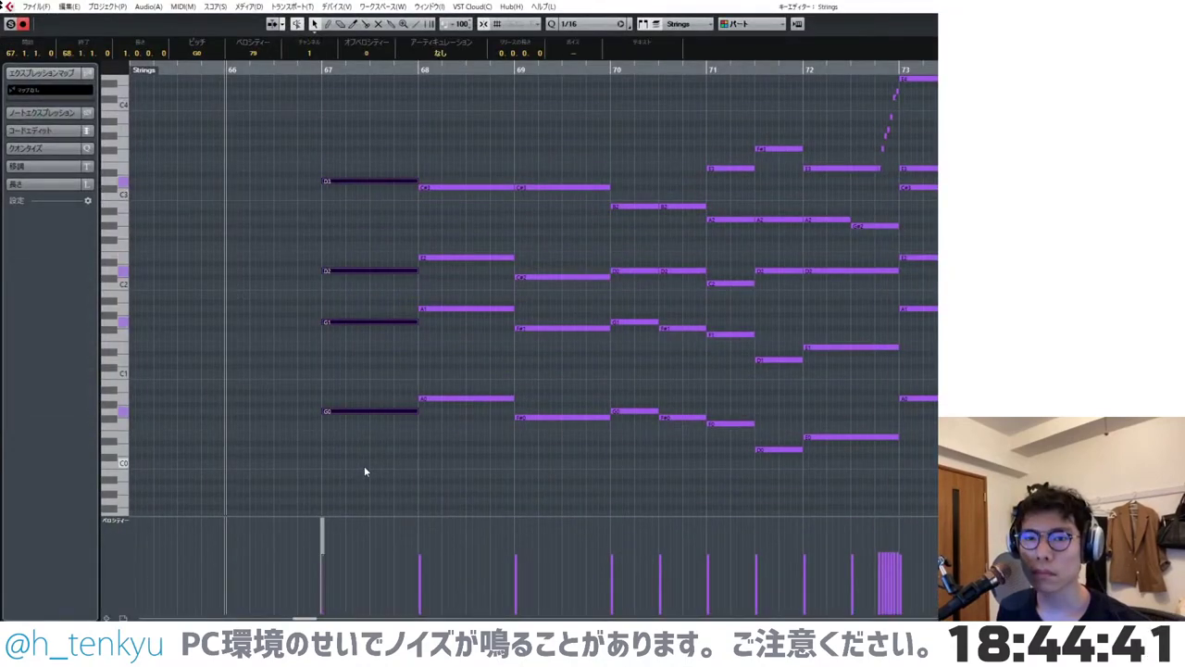
pyautogui.press('Delete')
pyautogui.press('Return')
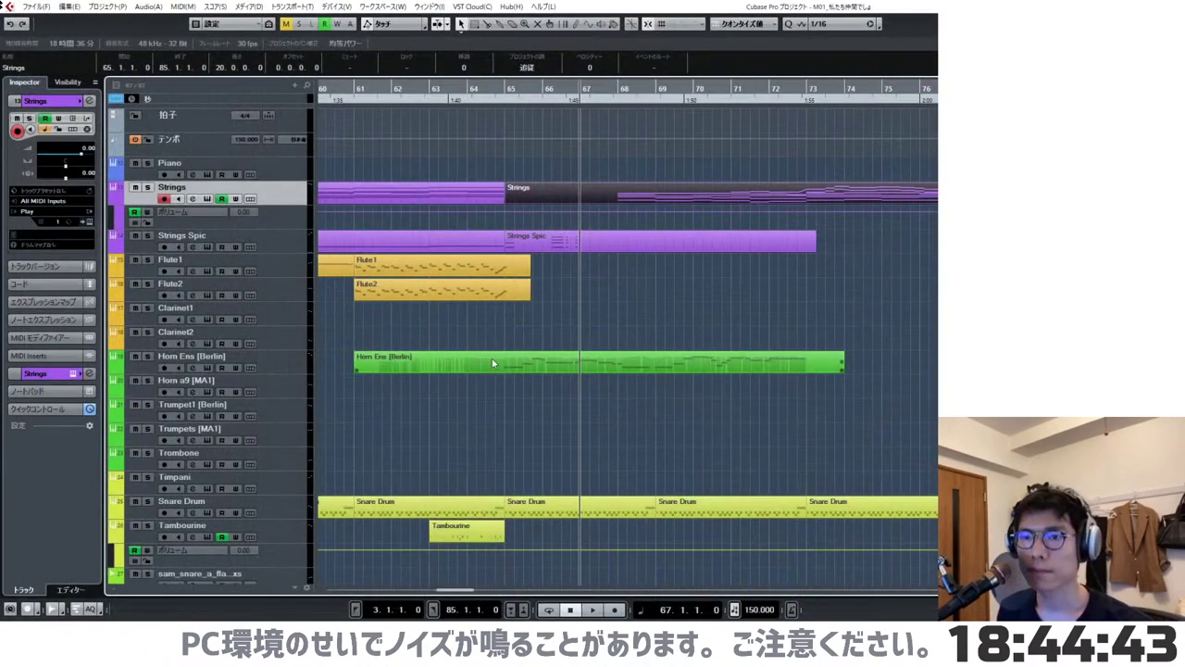
# - Paste the cut chord into the Strings Spic part at bar 67 and shorten its notes to a sixteenth
pyautogui.doubleClick(603, 243)
pyautogui.hotkey('ctrl', 'v')
pyautogui.hscroll(-3, 608, 243)
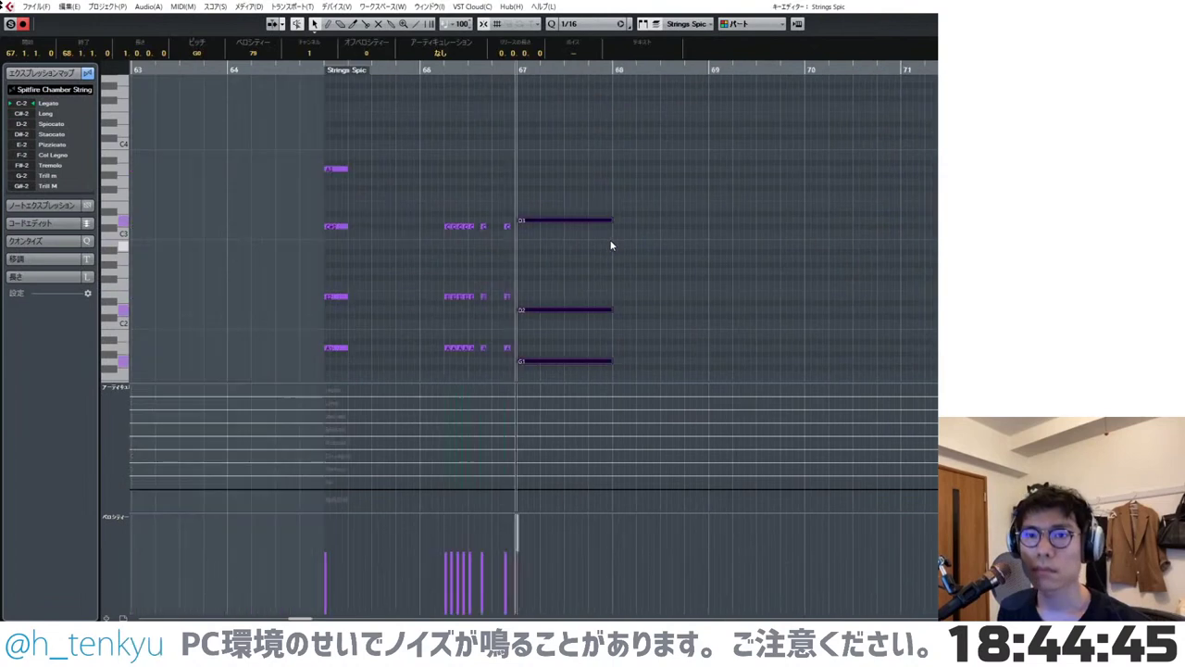
pyautogui.scroll(1, 629, 222)
pyautogui.moveTo(657, 250); pyautogui.dragTo(684, 482)
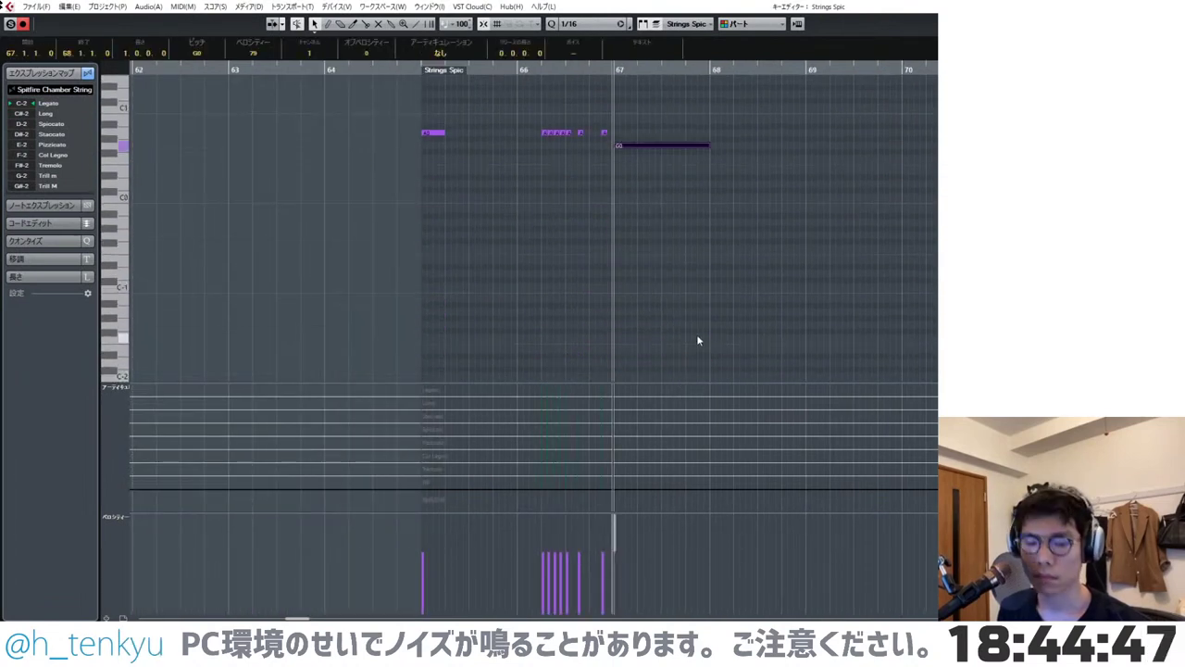
pyautogui.press('l')
pyautogui.scroll(2, 702, 320)
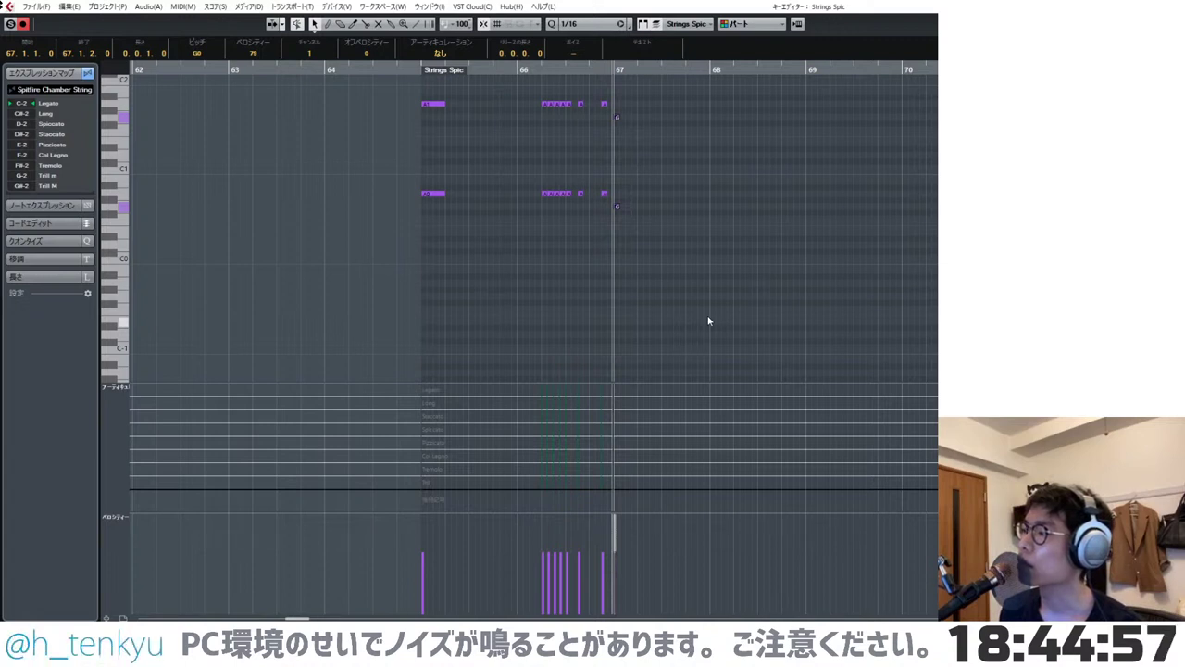
pyautogui.click(718, 287)
# - Copy the repeated A1 notes in bar 66 up to A3, and the D3 note at bar 67 up to B3
pyautogui.scroll(5, 711, 266)
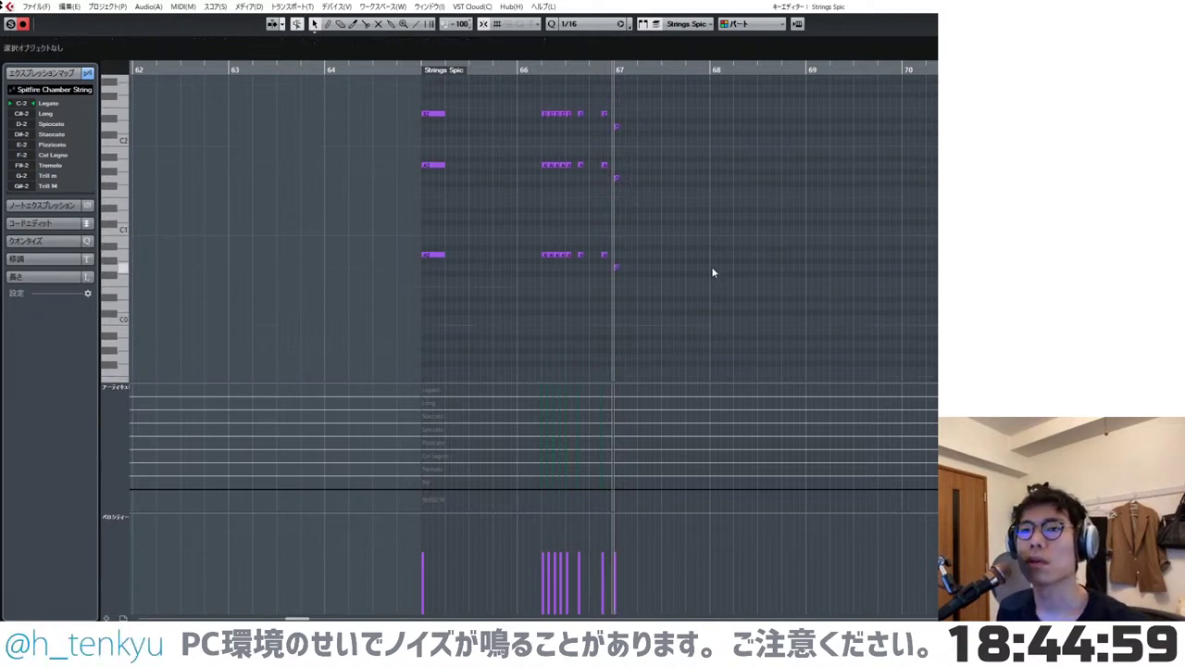
pyautogui.scroll(2, 642, 242)
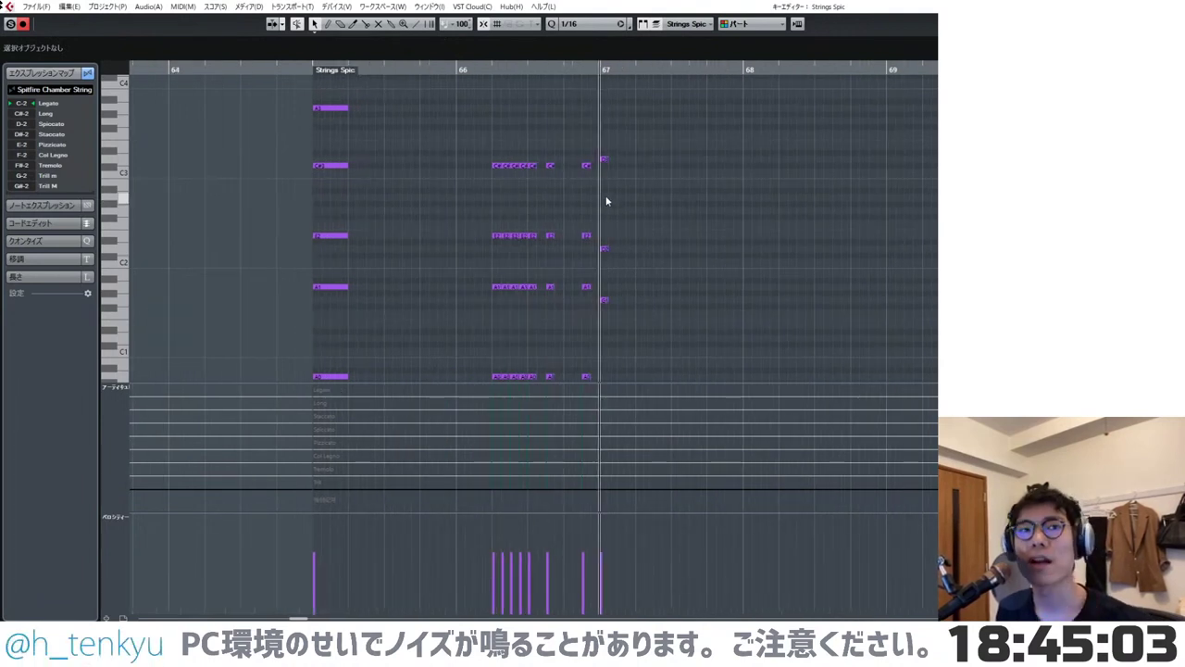
pyautogui.scroll(2, 601, 199)
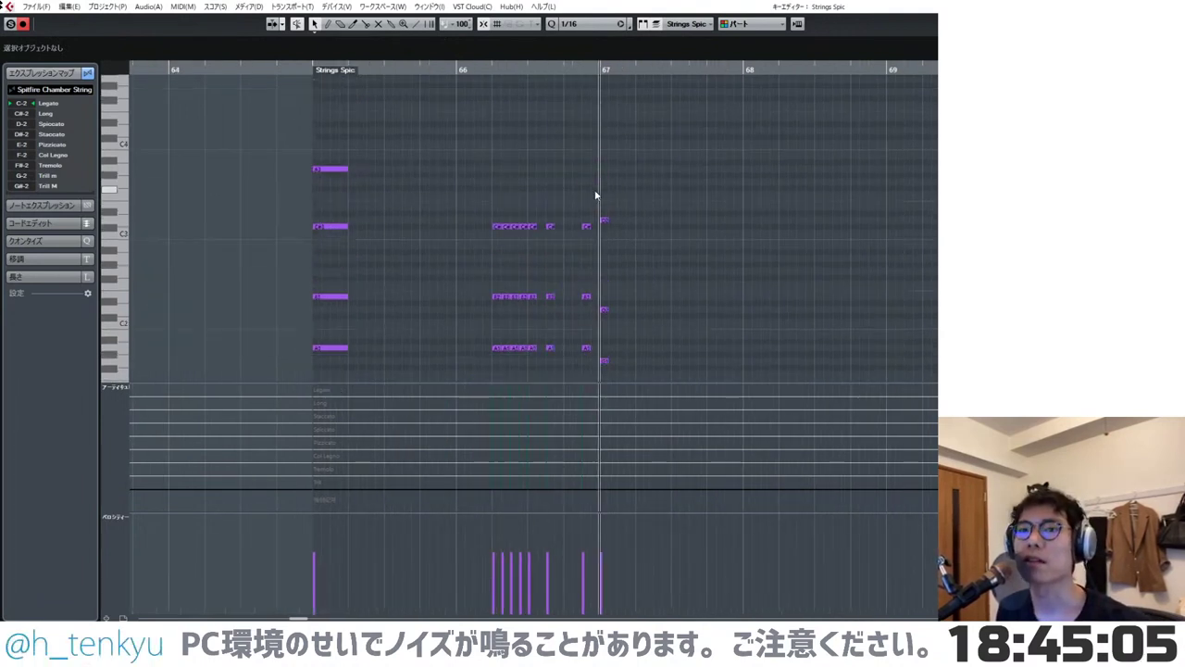
pyautogui.moveTo(500, 278); pyautogui.dragTo(593, 315)
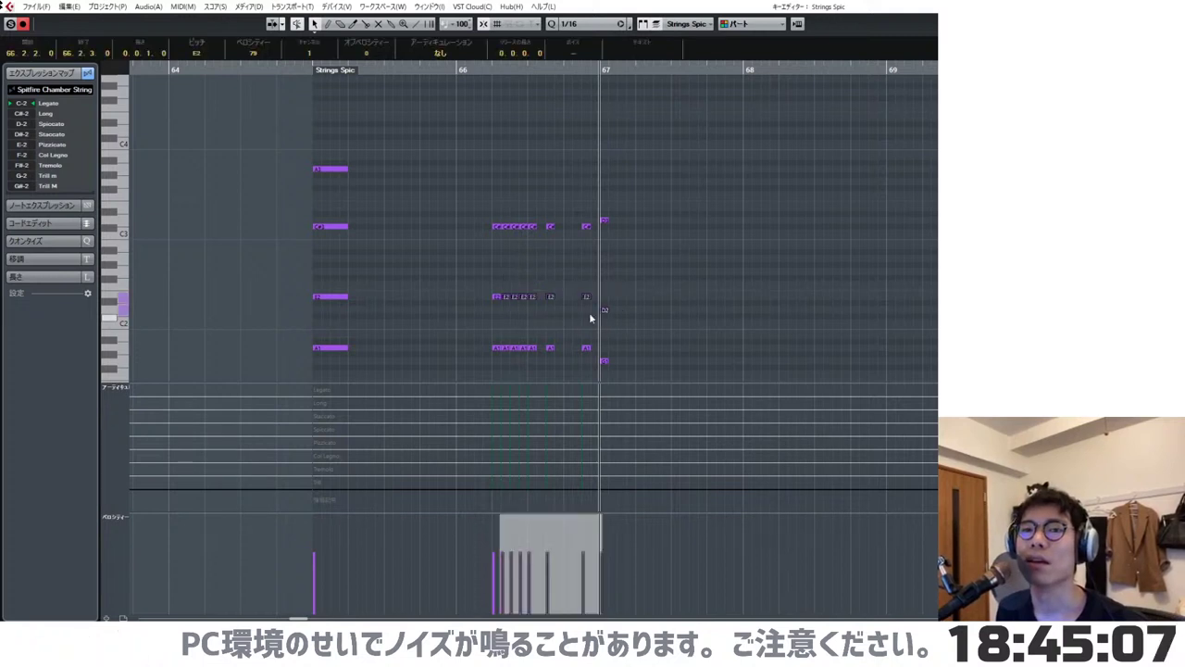
pyautogui.moveTo(483, 278); pyautogui.dragTo(606, 318)
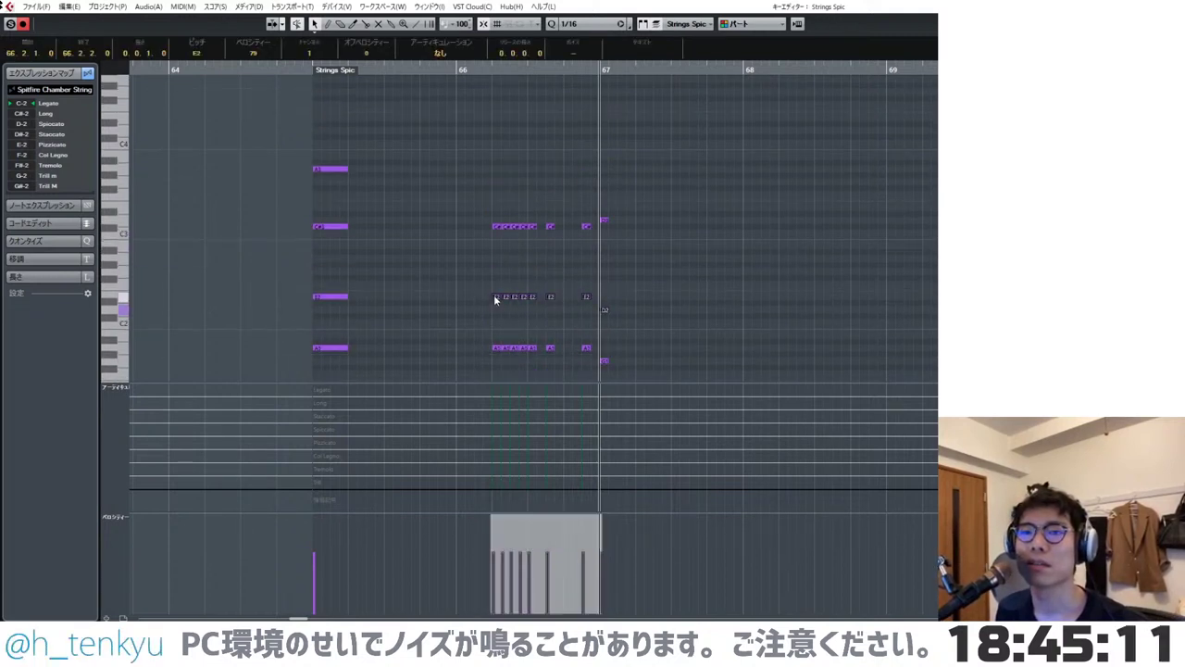
pyautogui.moveTo(494, 283); pyautogui.dragTo(563, 307)
pyautogui.moveTo(483, 329); pyautogui.dragTo(594, 358)
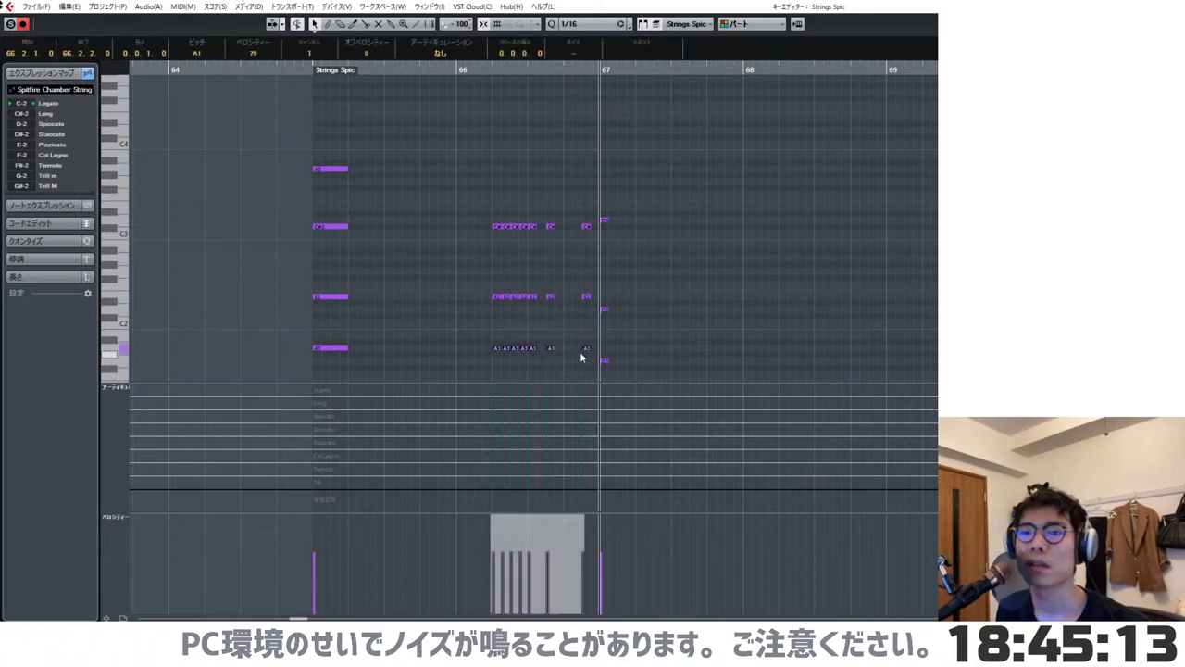
pyautogui.moveTo(497, 347); pyautogui.dragTo(503, 170)
pyautogui.click(542, 190)
pyautogui.click(605, 155)
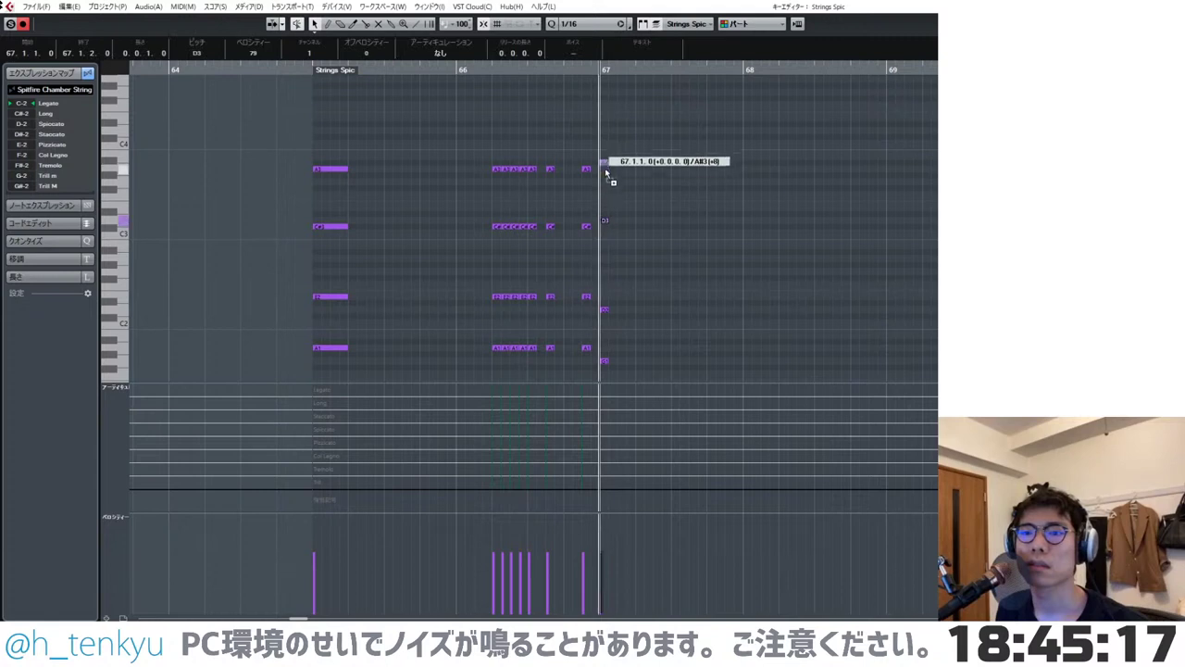
# - Play the Strings Spic part from bar 65 and review the new chord hits up to bar 67
pyautogui.click(313, 70)
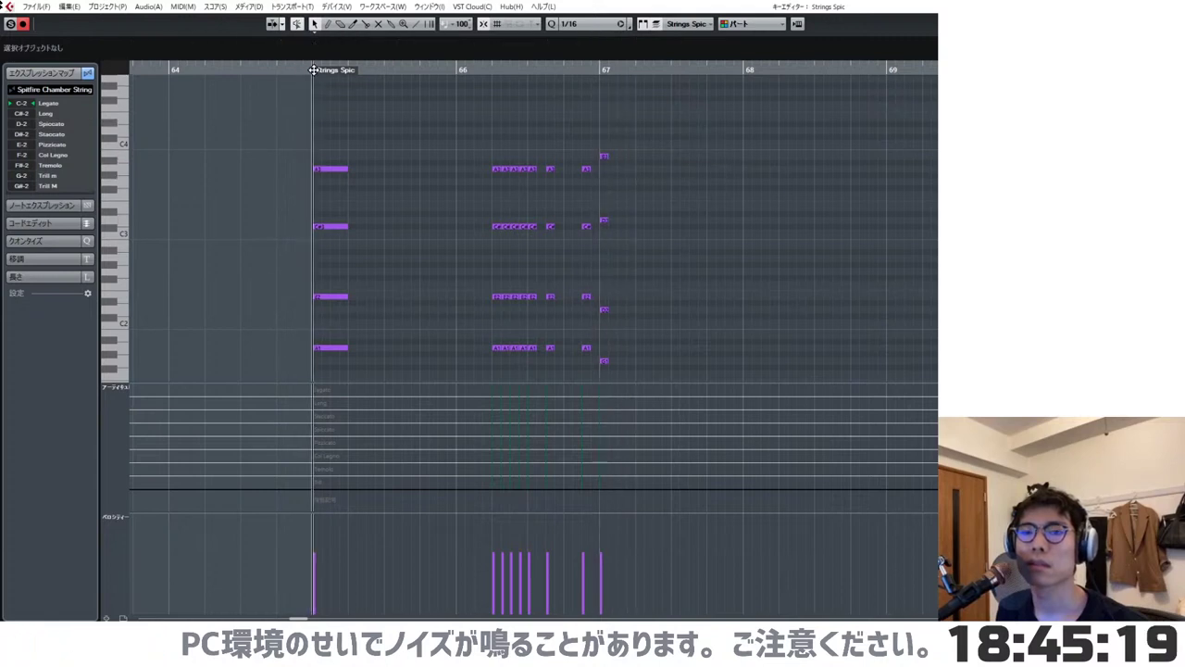
pyautogui.press('space')
pyautogui.scroll(-3, 391, 126)
pyautogui.scroll(-2, 390, 127)
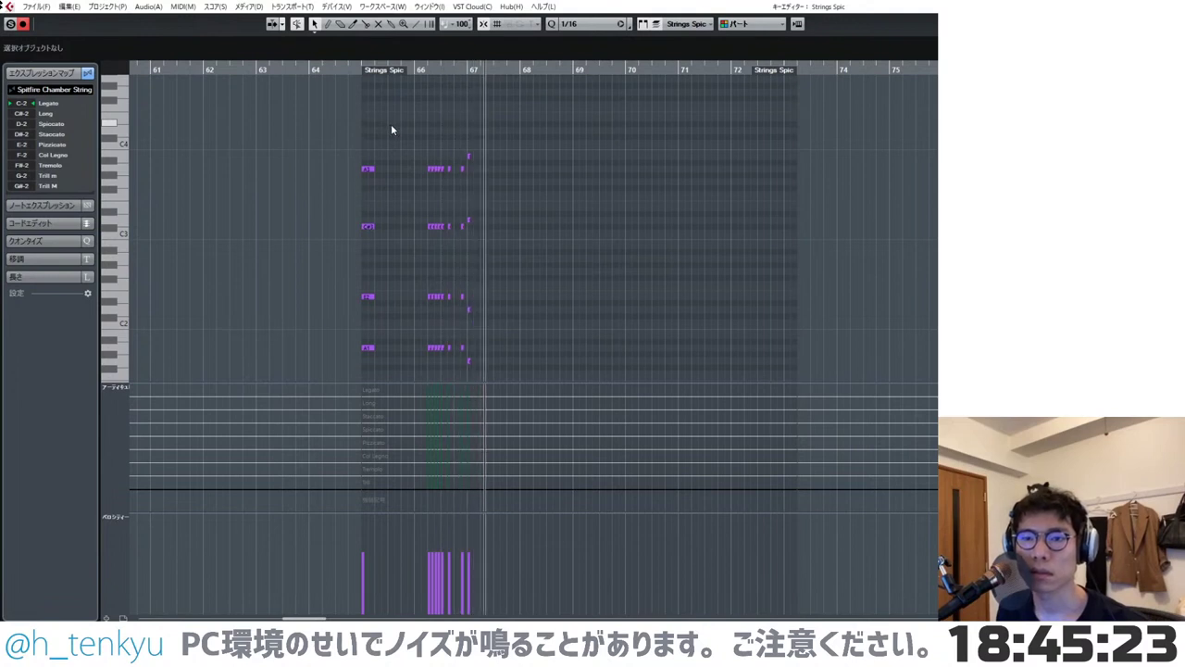
pyautogui.scroll(2, 391, 125)
pyautogui.scroll(2, 392, 129)
pyautogui.scroll(-2, 392, 126)
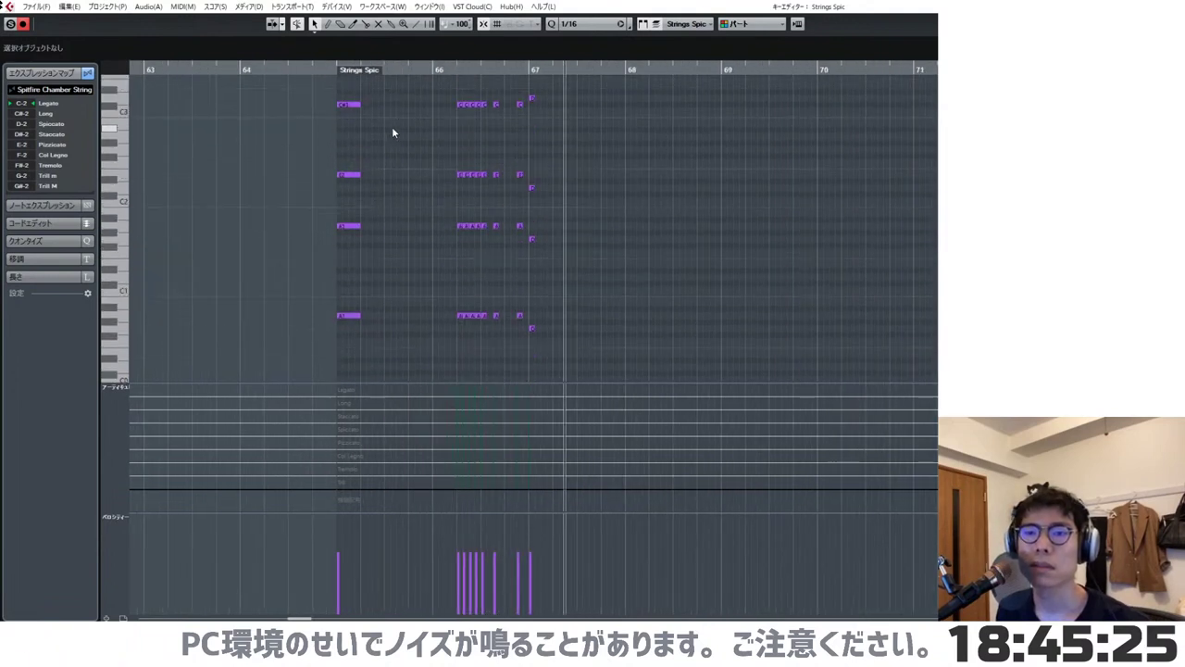
# - Delete the A1 and A0 notes from the first six chord hits in bar 66
pyautogui.moveTo(450, 219); pyautogui.dragTo(496, 336)
pyautogui.press('Delete')
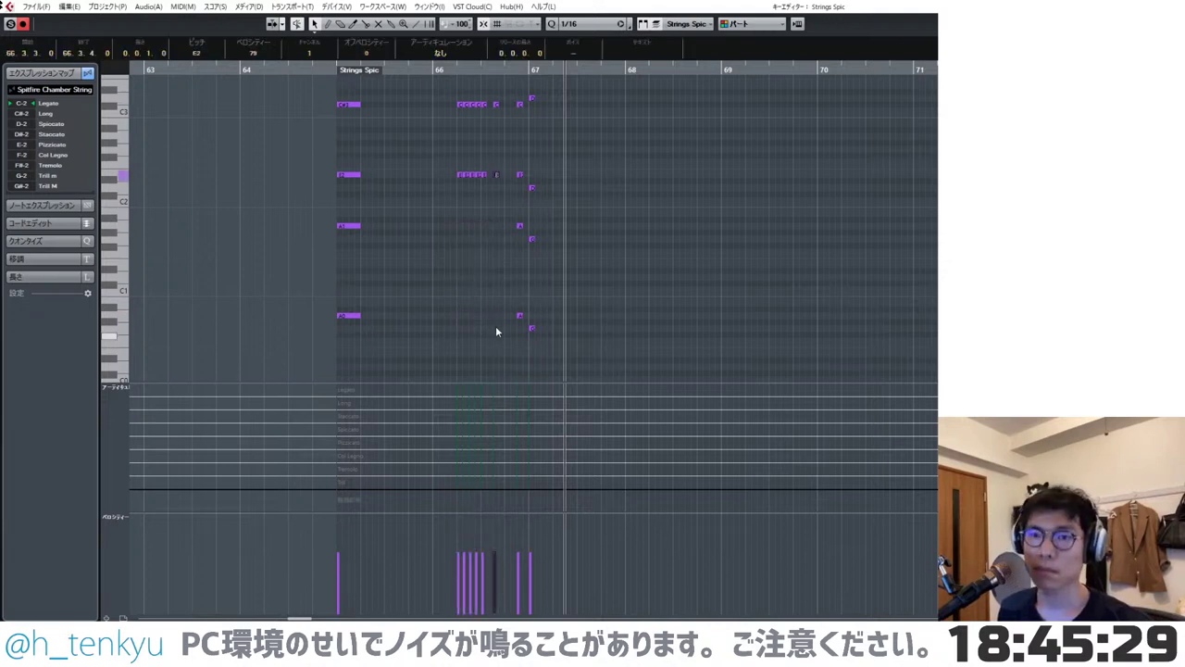
pyautogui.scroll(3, 423, 258)
pyautogui.click(410, 243)
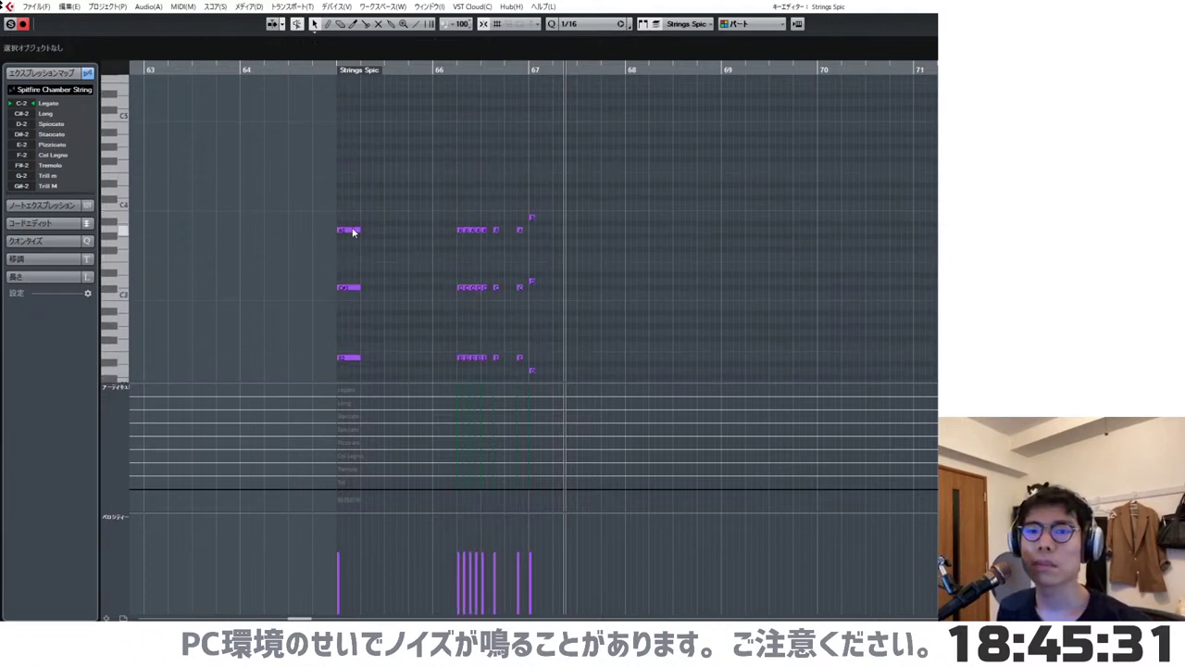
# - Extend the bar 65 chord upward from its A3 note by adding E4, C#5, E5 and A5
pyautogui.moveTo(350, 231); pyautogui.dragTo(353, 141)
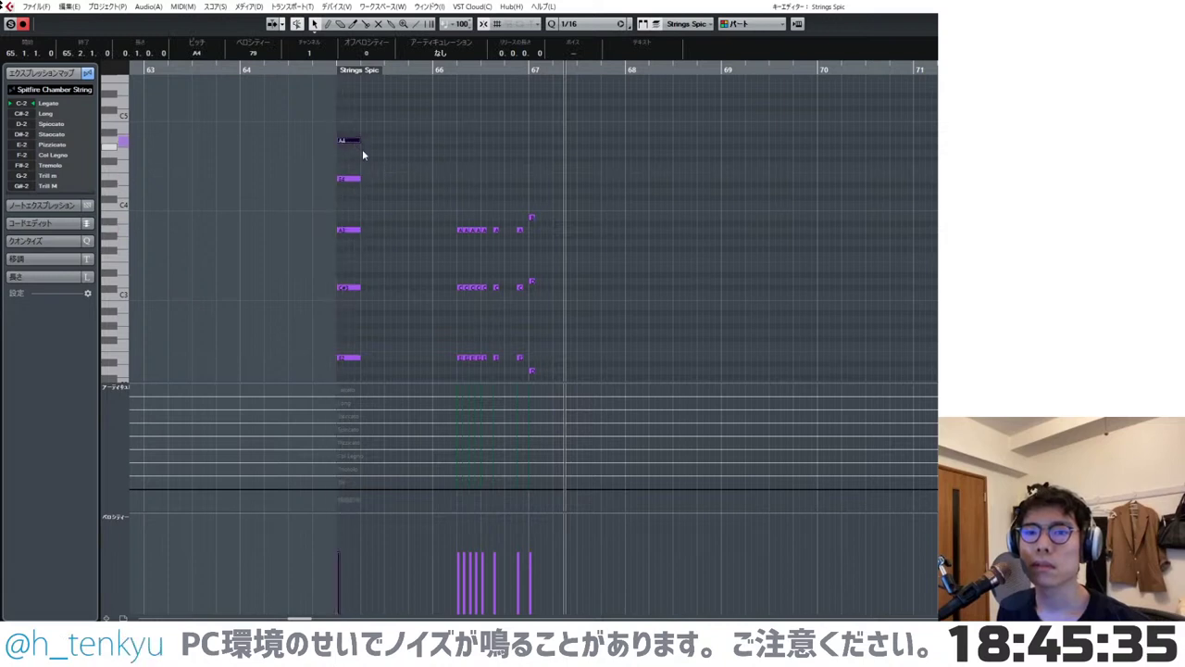
pyautogui.scroll(2, 360, 203)
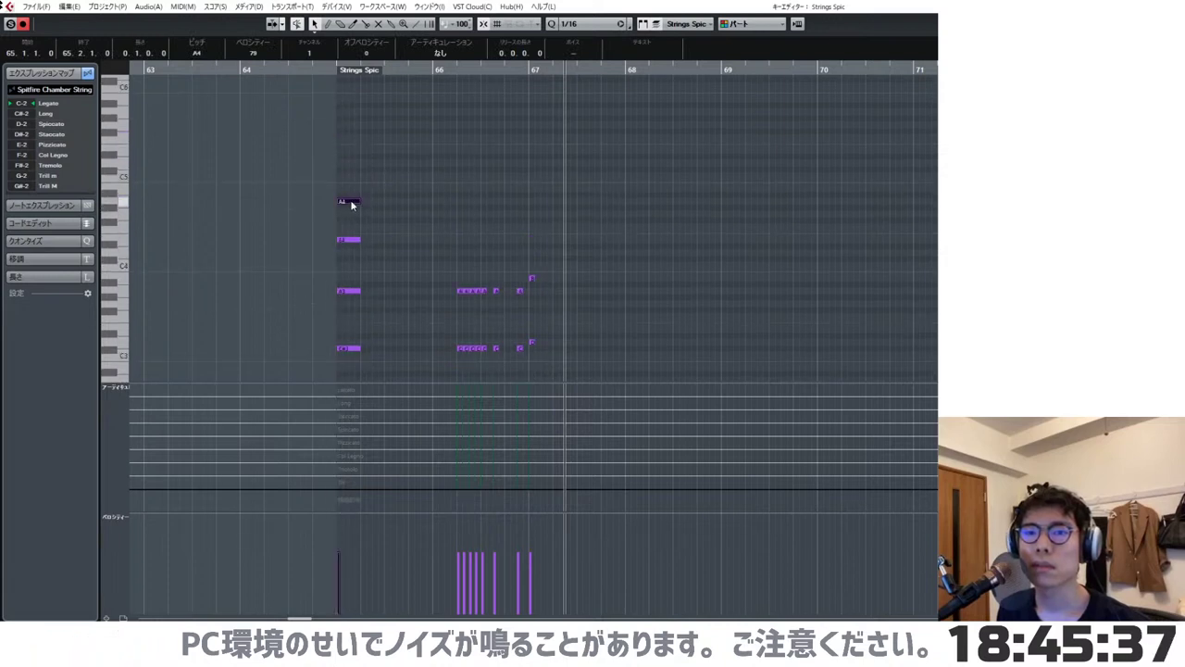
pyautogui.moveTo(351, 205); pyautogui.dragTo(352, 116)
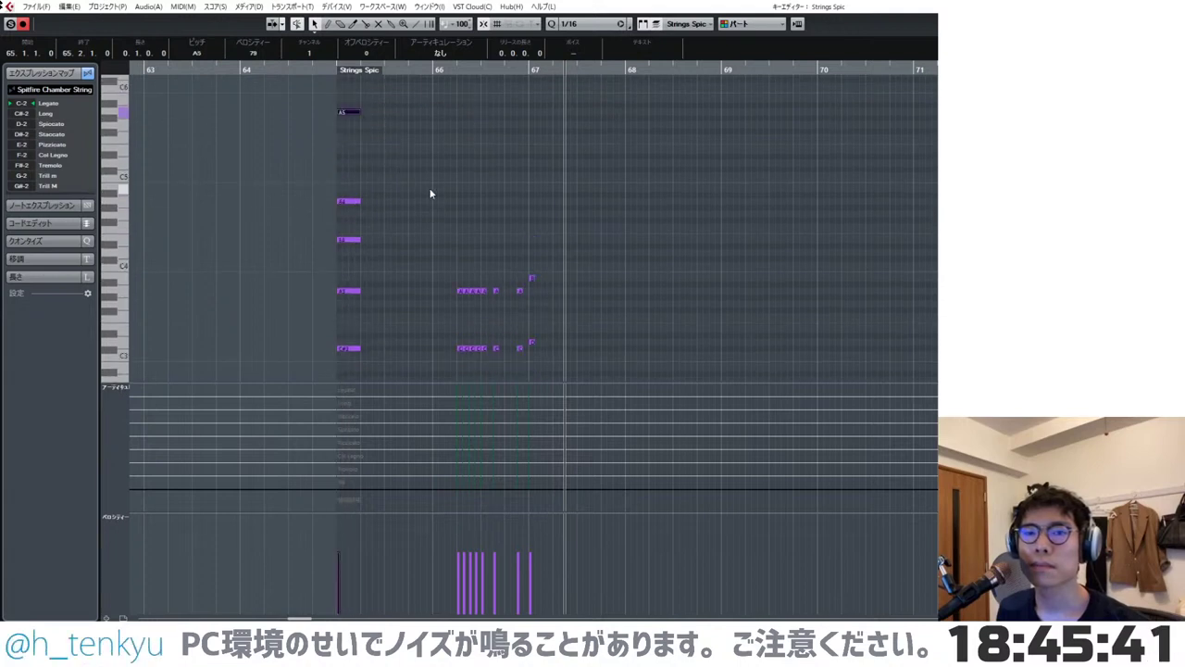
pyautogui.scroll(-3, 429, 199)
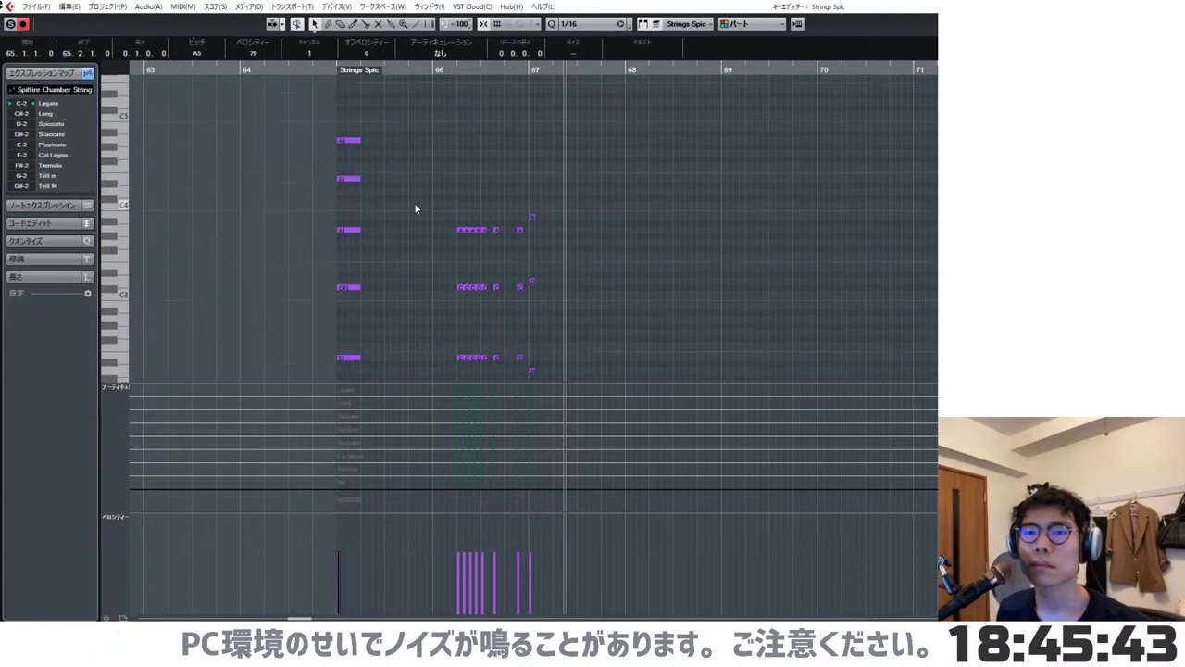
pyautogui.scroll(3, 398, 212)
pyautogui.moveTo(346, 200); pyautogui.dragTo(347, 172)
pyautogui.moveTo(347, 170); pyautogui.dragTo(348, 152)
pyautogui.click(396, 173)
# - Copy the bar 65 notes C#5, E5 and A5 onto every chord hit in bar 66 as sixteenths
pyautogui.moveTo(350, 103); pyautogui.dragTo(464, 170)
pyautogui.scroll(1, 481, 165)
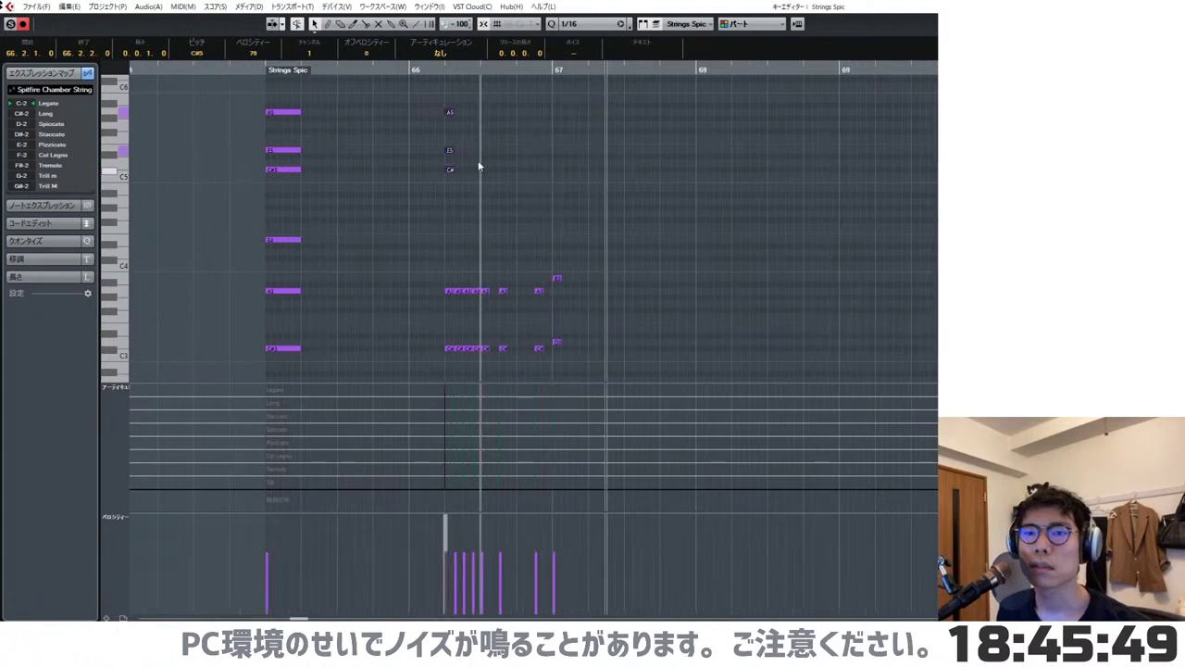
pyautogui.moveTo(451, 113); pyautogui.dragTo(544, 112)
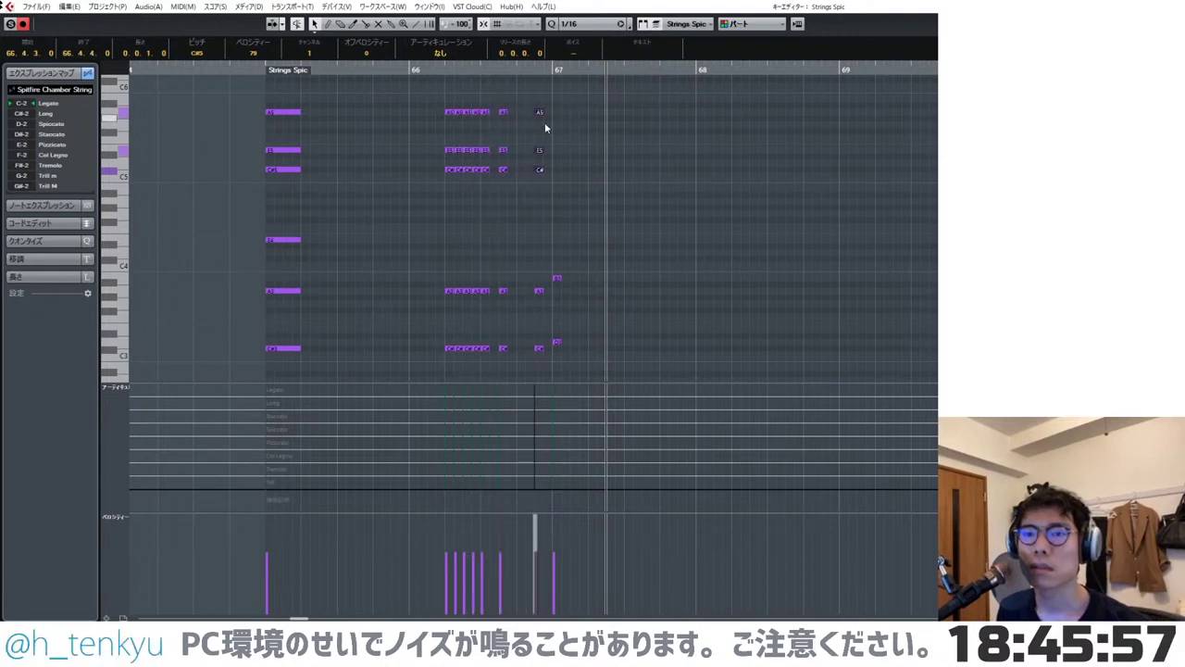
pyautogui.click(560, 185)
# - Extend the Strings Spic chord at bar 67 upward by adding B4, D5 and B5
pyautogui.click(556, 189)
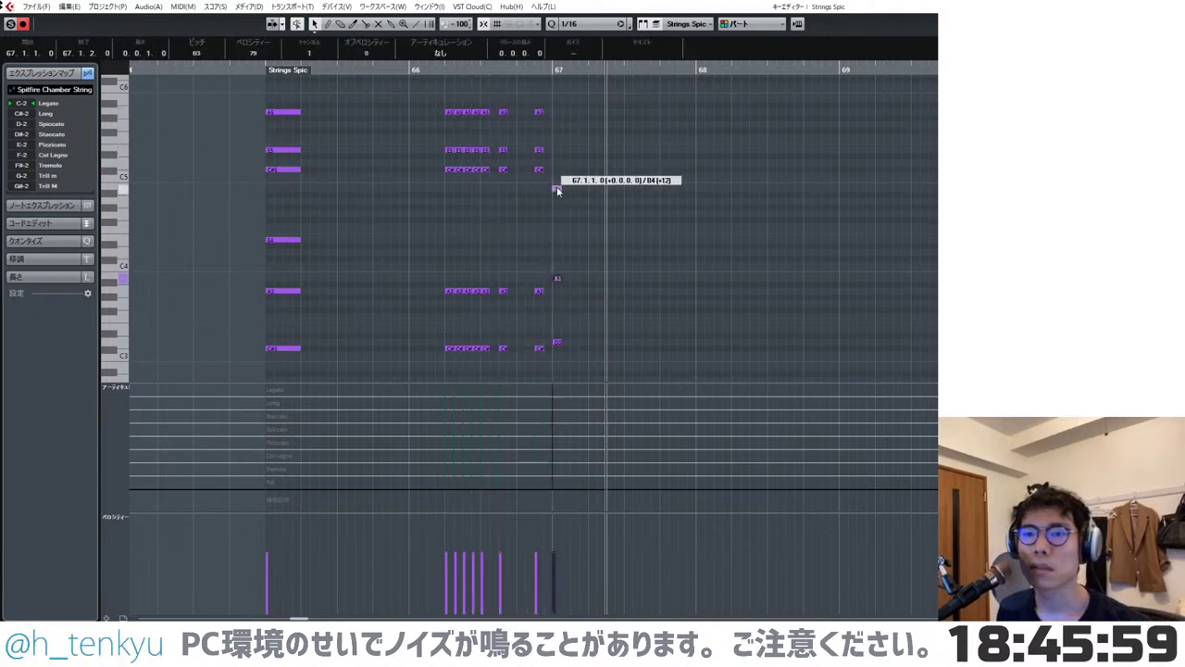
pyautogui.click(557, 166)
pyautogui.moveTo(559, 166); pyautogui.dragTo(559, 103)
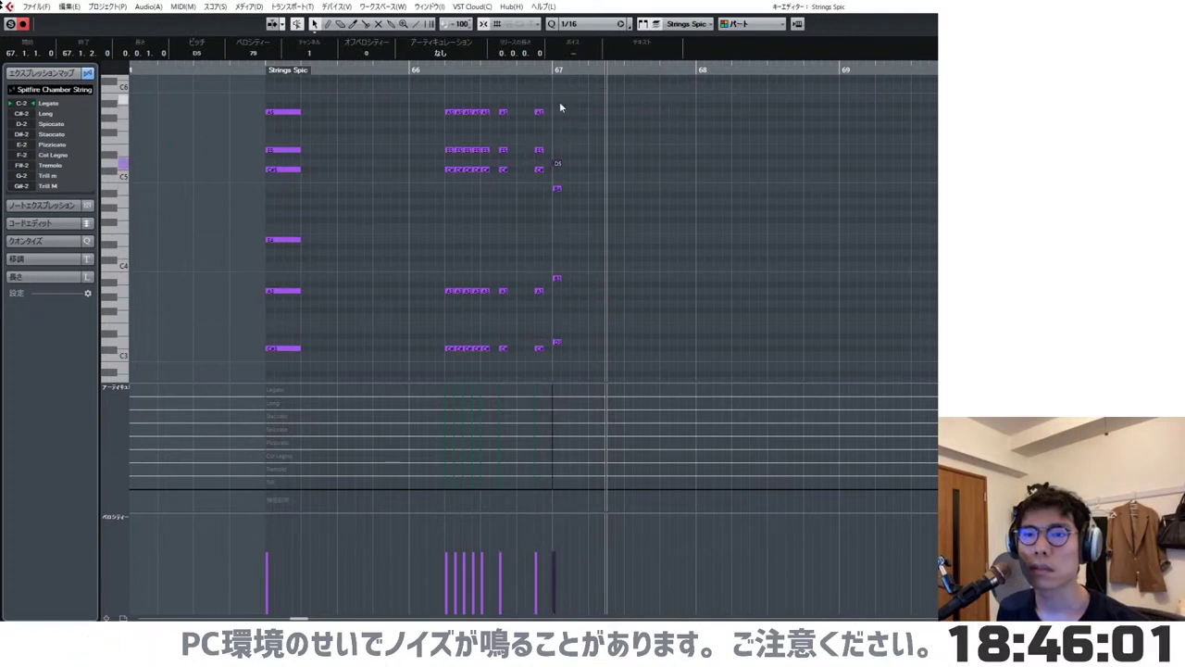
pyautogui.click(584, 129)
# - Transpose every note of the bar 66 chord hits up two semitones
pyautogui.scroll(-1, 584, 134)
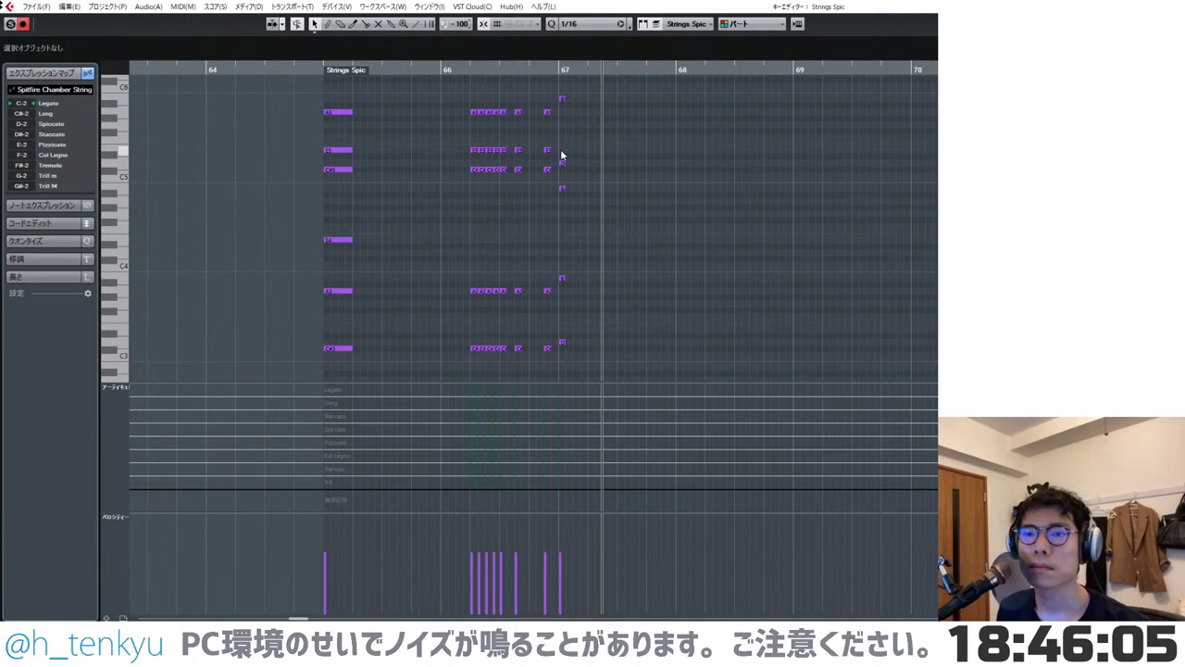
pyautogui.scroll(-6, 561, 155)
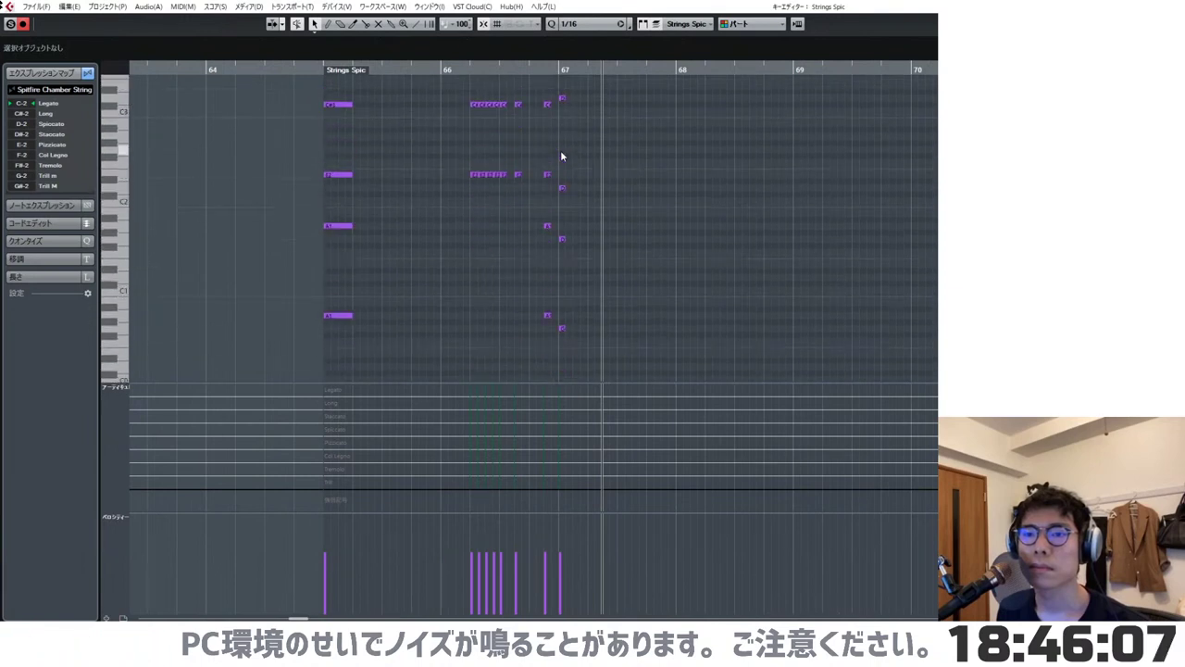
pyautogui.scroll(6, 561, 156)
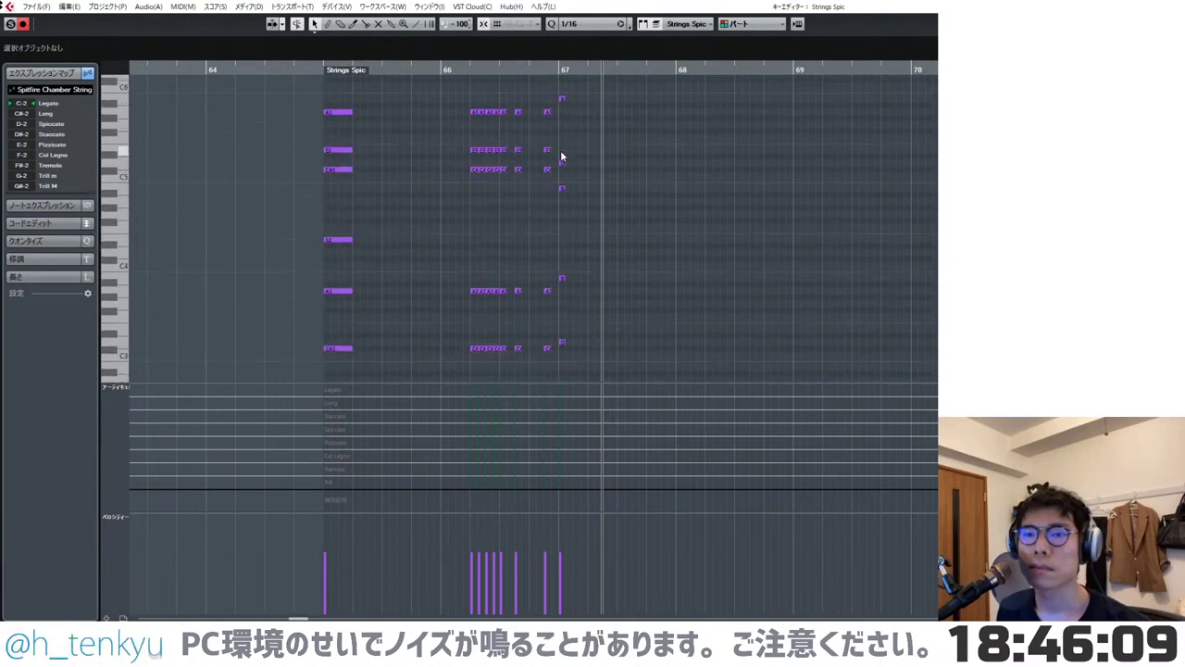
pyautogui.scroll(-6, 561, 157)
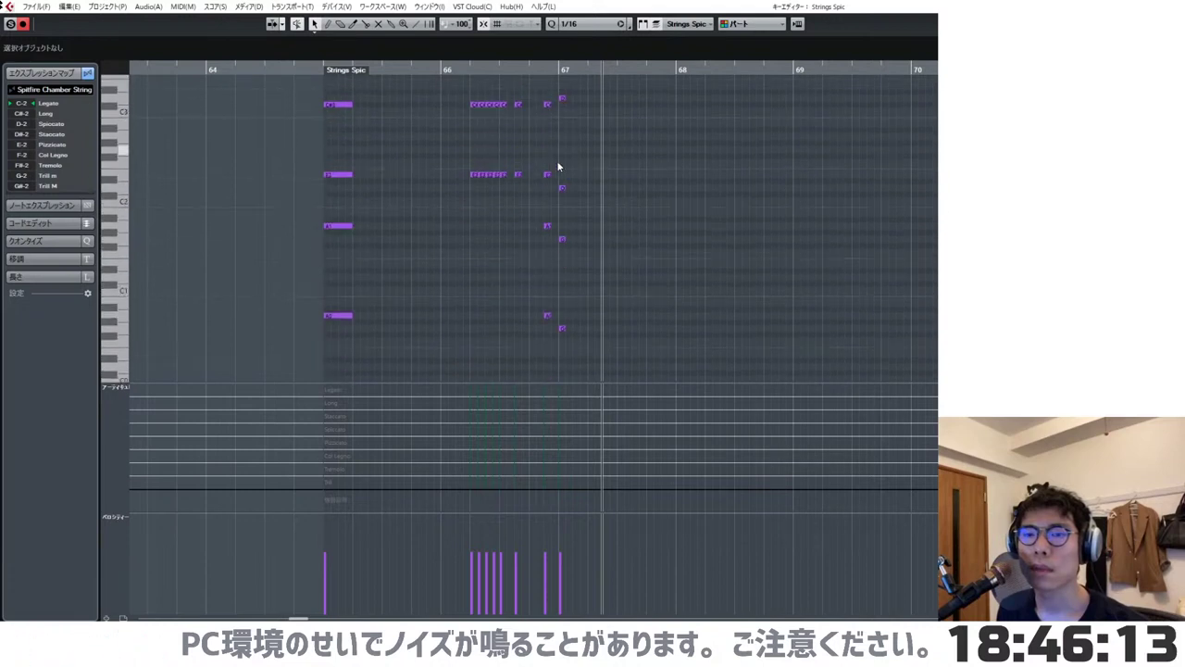
pyautogui.moveTo(547, 335); pyautogui.dragTo(453, 123)
pyautogui.press('Up')
pyautogui.press('Up')
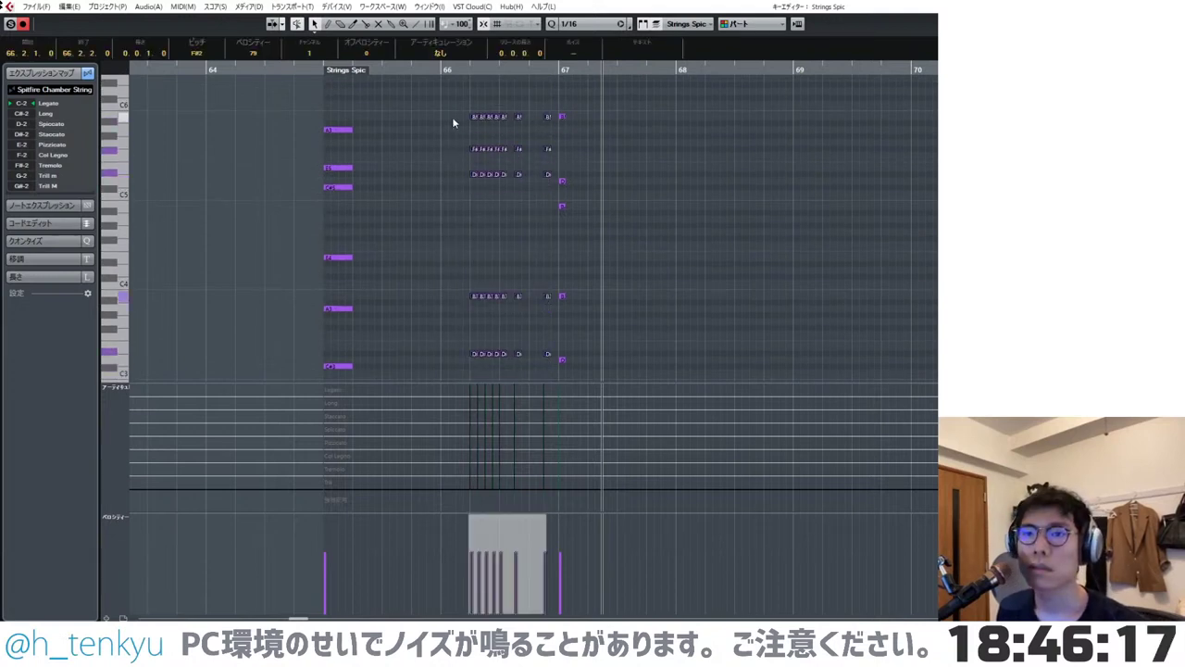
pyautogui.scroll(-3, 463, 135)
pyautogui.click(623, 182)
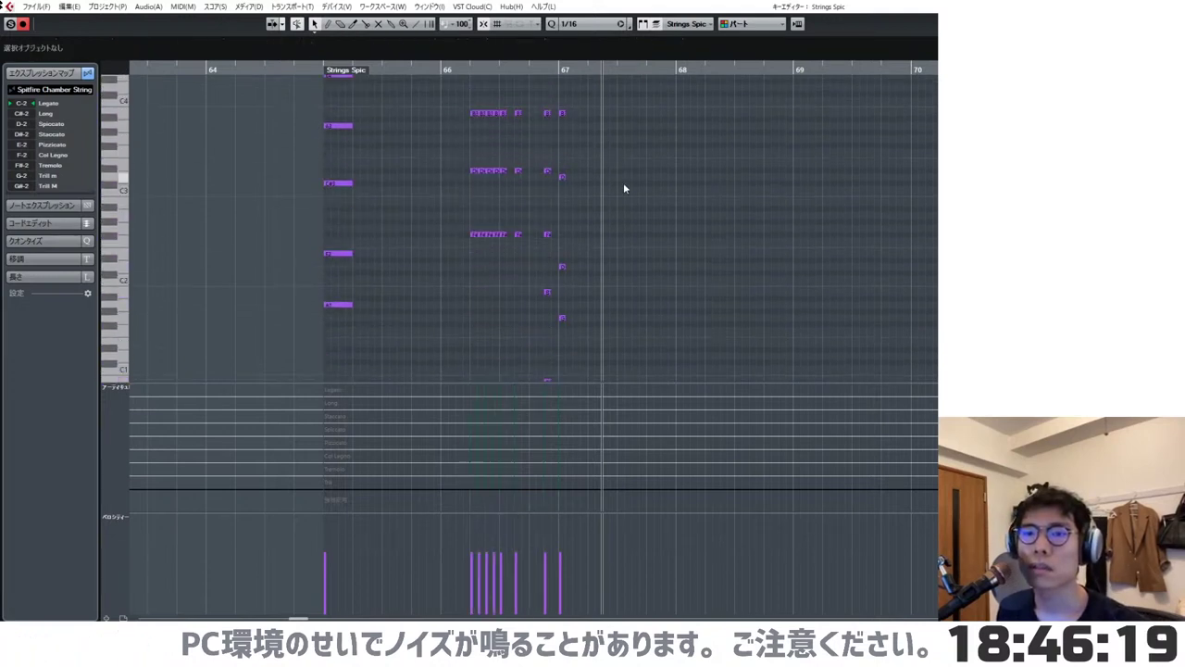
# - Delete the B5 notes from all bar 66 chord hits and lower bar 67's top note to G5
pyautogui.scroll(2, 567, 224)
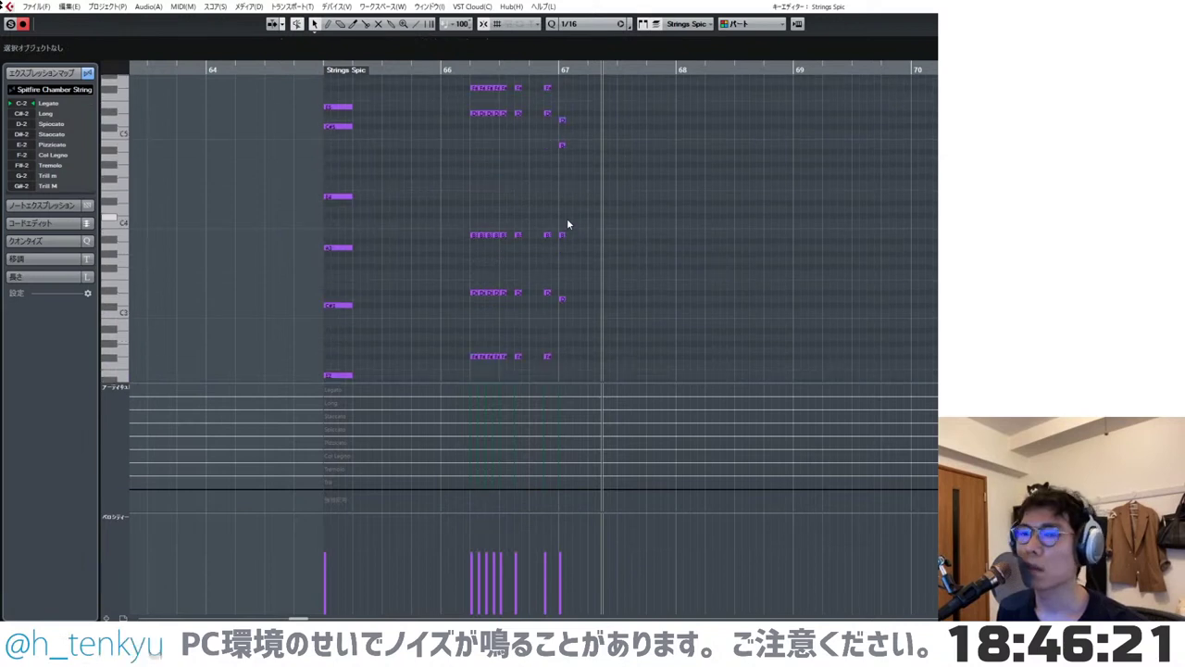
pyautogui.scroll(2, 500, 231)
pyautogui.moveTo(456, 168); pyautogui.dragTo(495, 160)
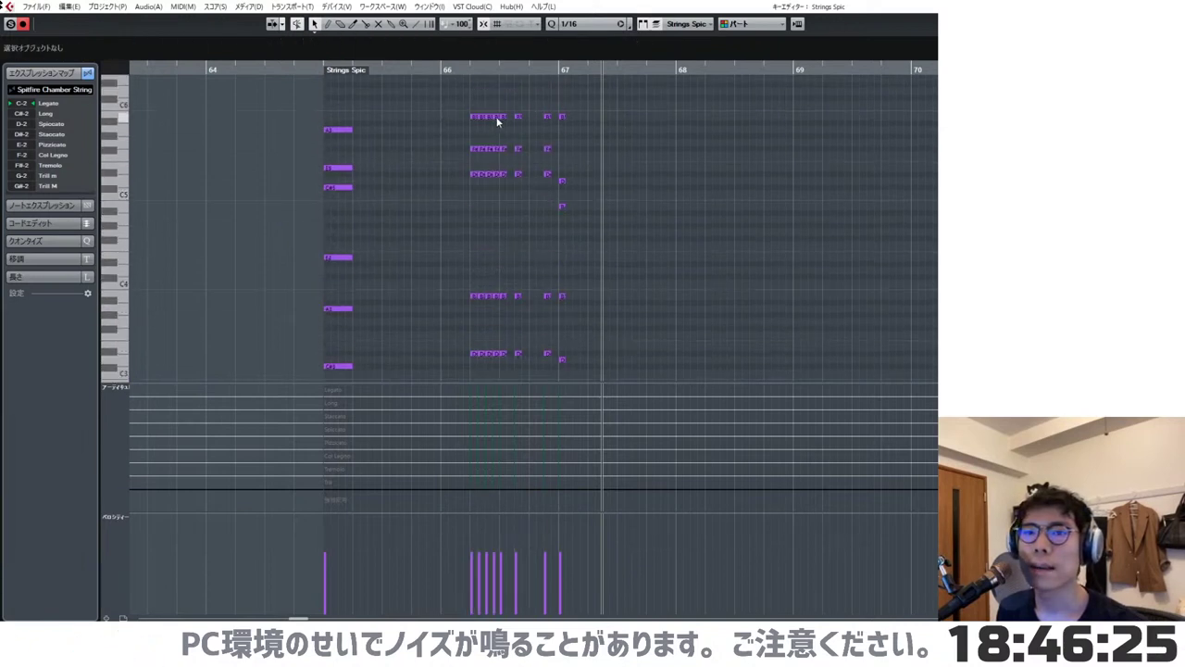
pyautogui.moveTo(450, 110); pyautogui.dragTo(547, 126)
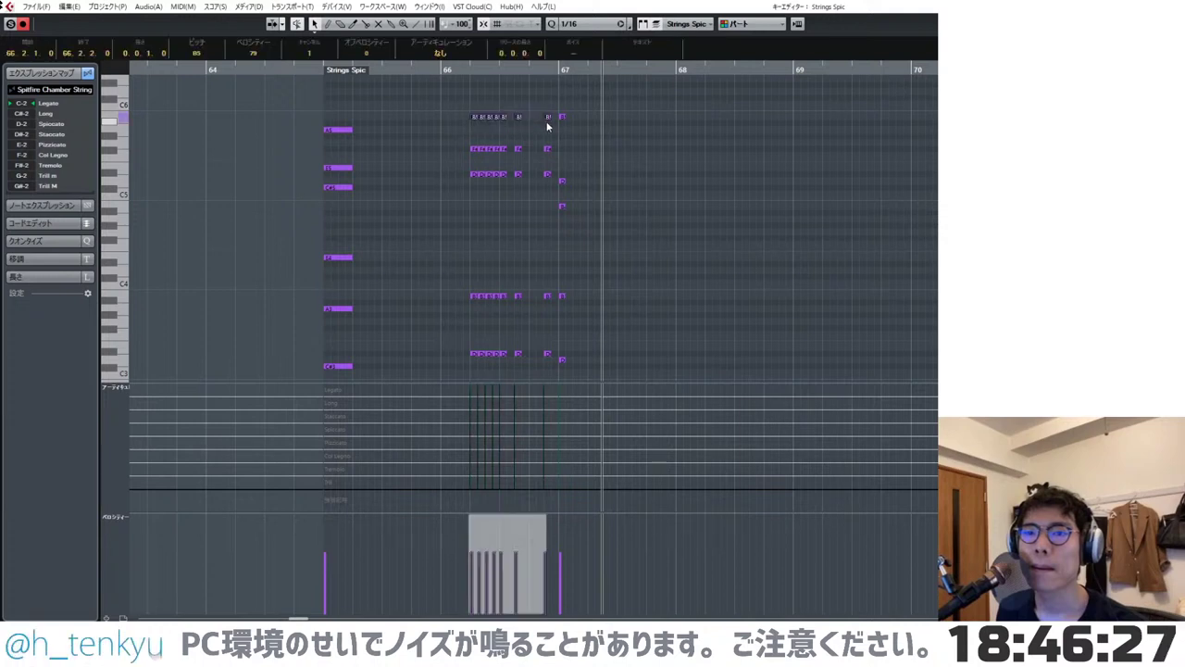
pyautogui.press('Delete')
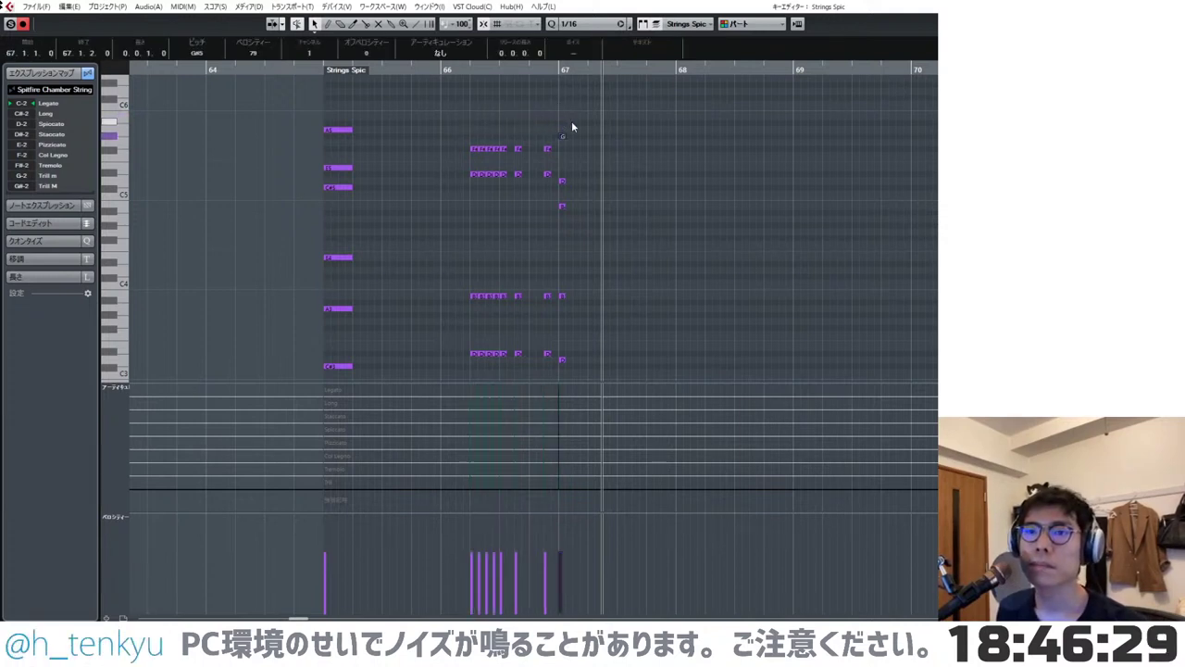
# - Copy the D#5 notes of all bar 66 chord hits down to B4
pyautogui.moveTo(455, 164); pyautogui.dragTo(552, 192)
pyautogui.moveTo(477, 199); pyautogui.dragTo(476, 208)
pyautogui.click(476, 233)
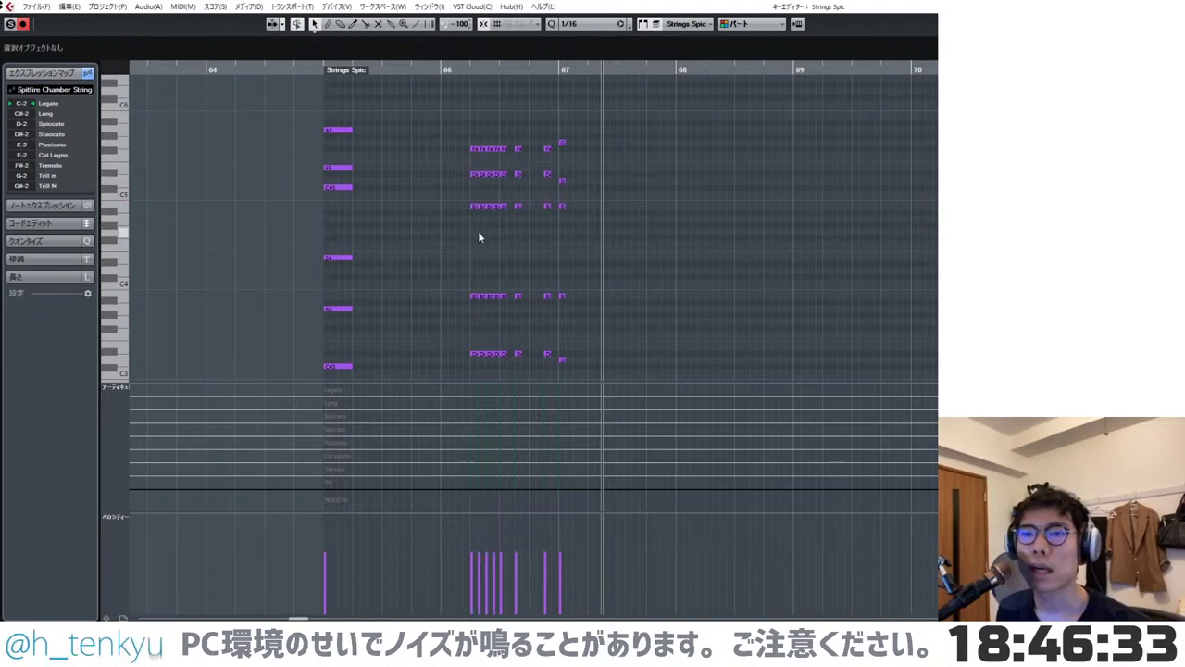
# - Play the Strings Spic part from bar 65 and review the revoiced chord hits
pyautogui.click(321, 71)
pyautogui.press('space')
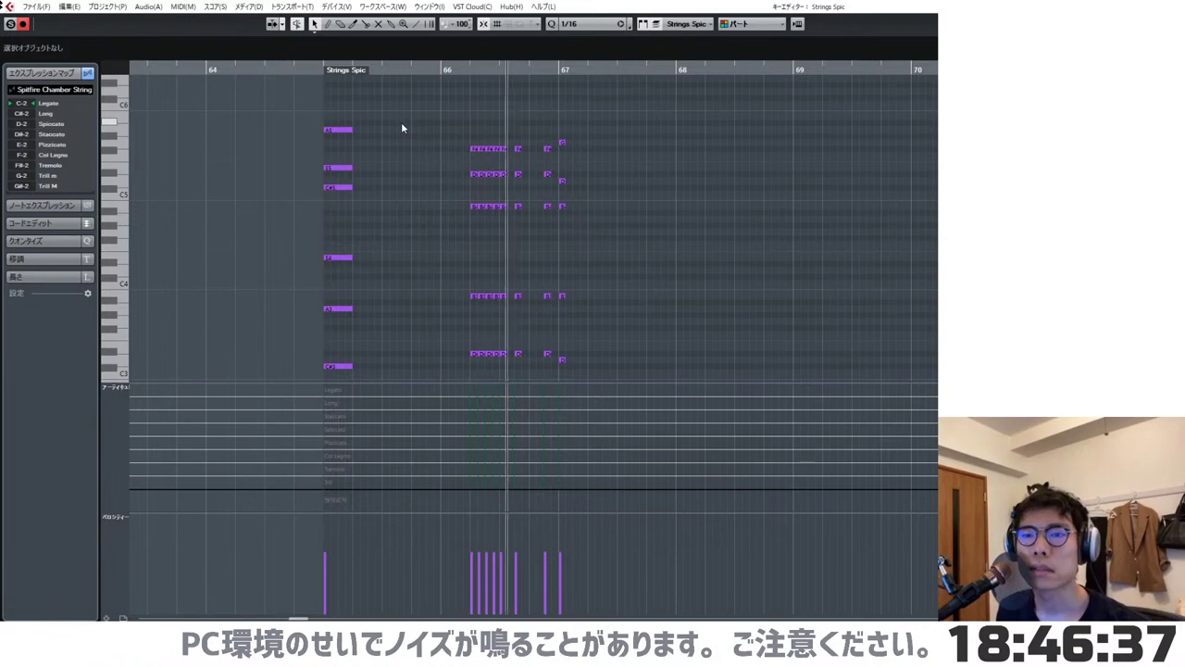
pyautogui.scroll(-3, 511, 164)
pyautogui.scroll(-3, 546, 188)
pyautogui.press('space')
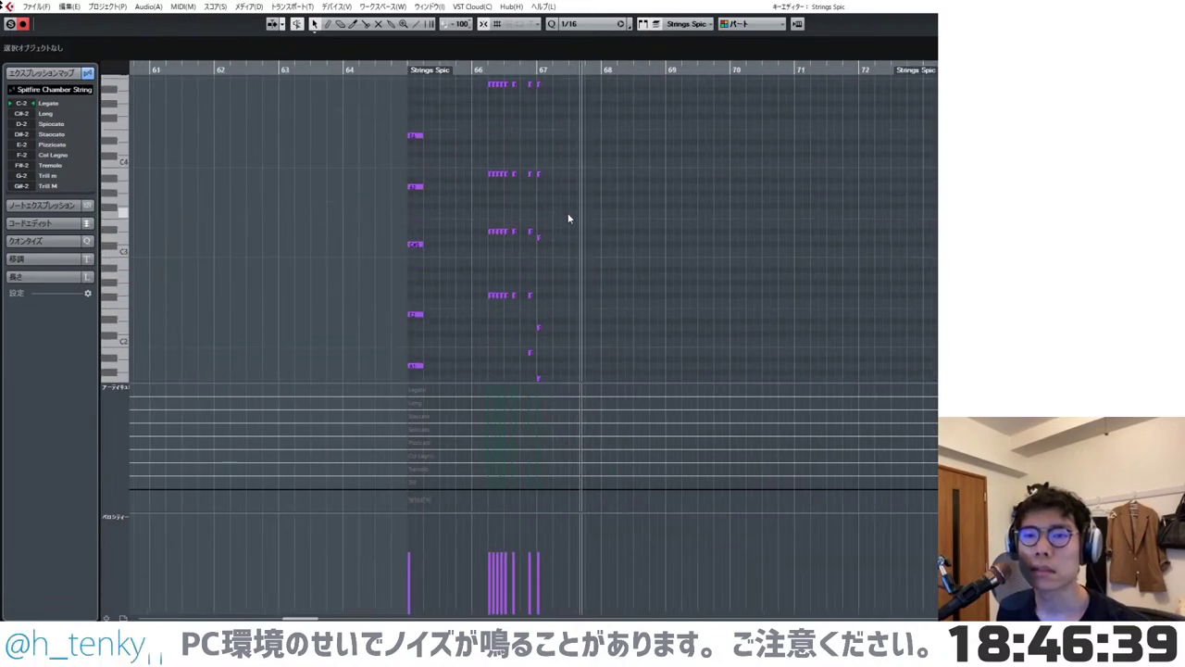
# - Delete the two Snare Drum parts between bars 65 and 73 and play the arrangement from bar 65
pyautogui.press('Return')
pyautogui.click(611, 318)
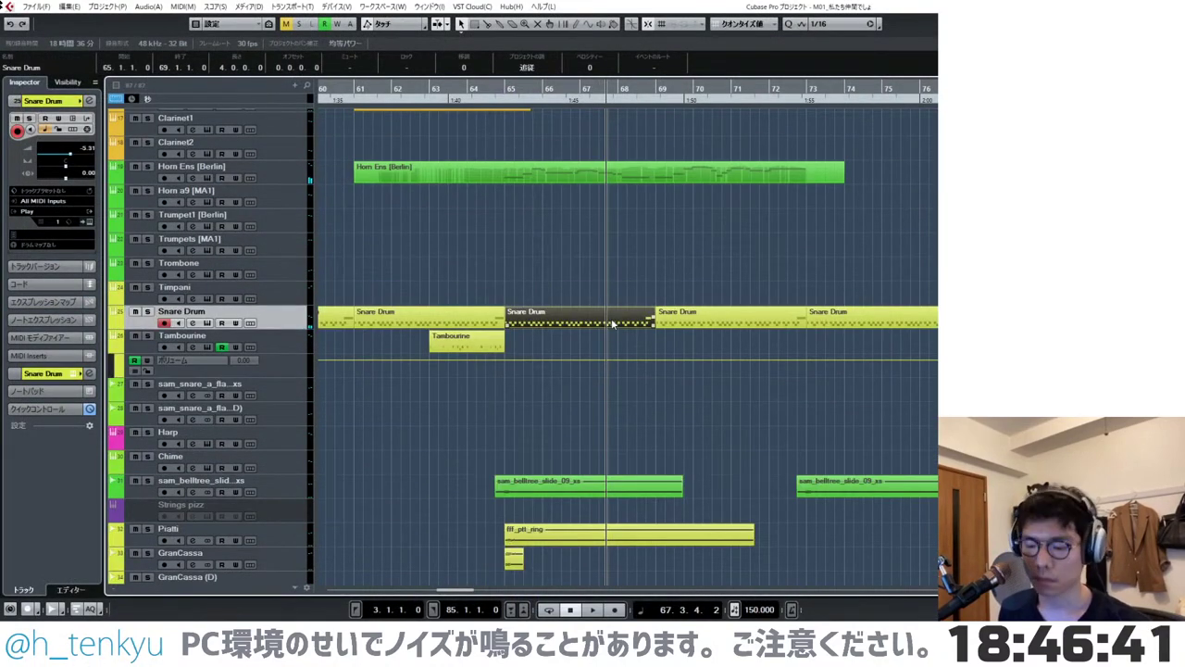
pyautogui.press('Delete')
pyautogui.press('Delete')
pyautogui.click(609, 310)
pyautogui.click(501, 90)
pyautogui.press('space')
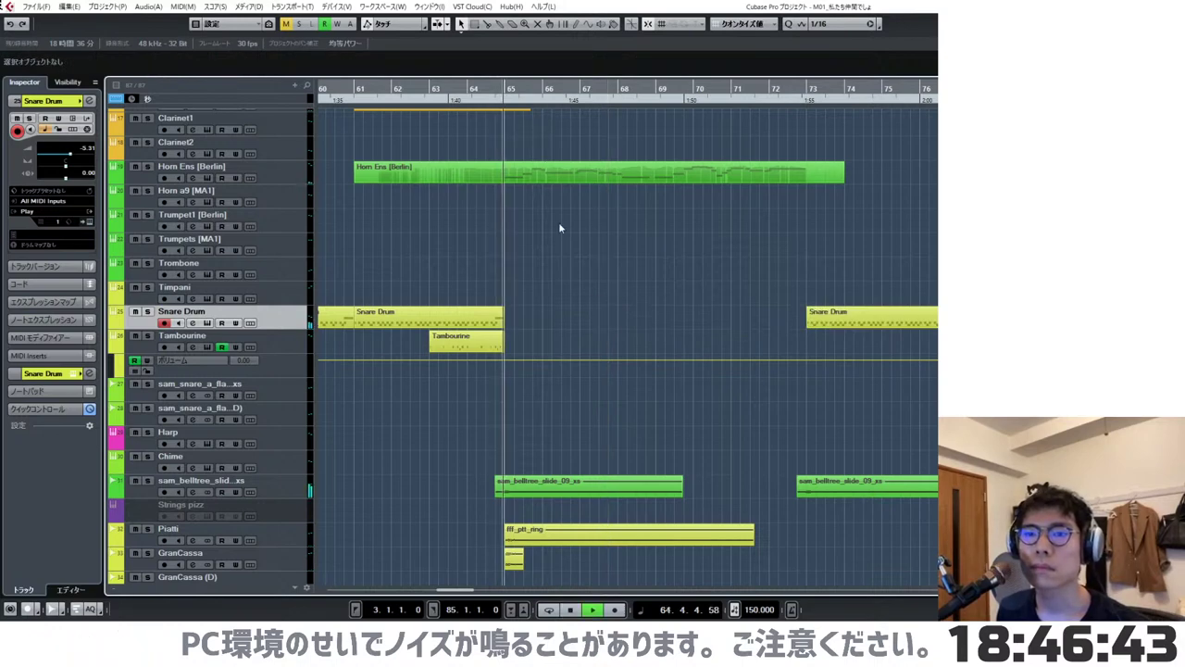
# - Split the Snare Drum part that starts at bar 47 at bar 50
pyautogui.hscroll(-2, 582, 265)
pyautogui.scroll(-1, 547, 295)
pyautogui.scroll(-1, 548, 295)
pyautogui.scroll(2, 371, 398)
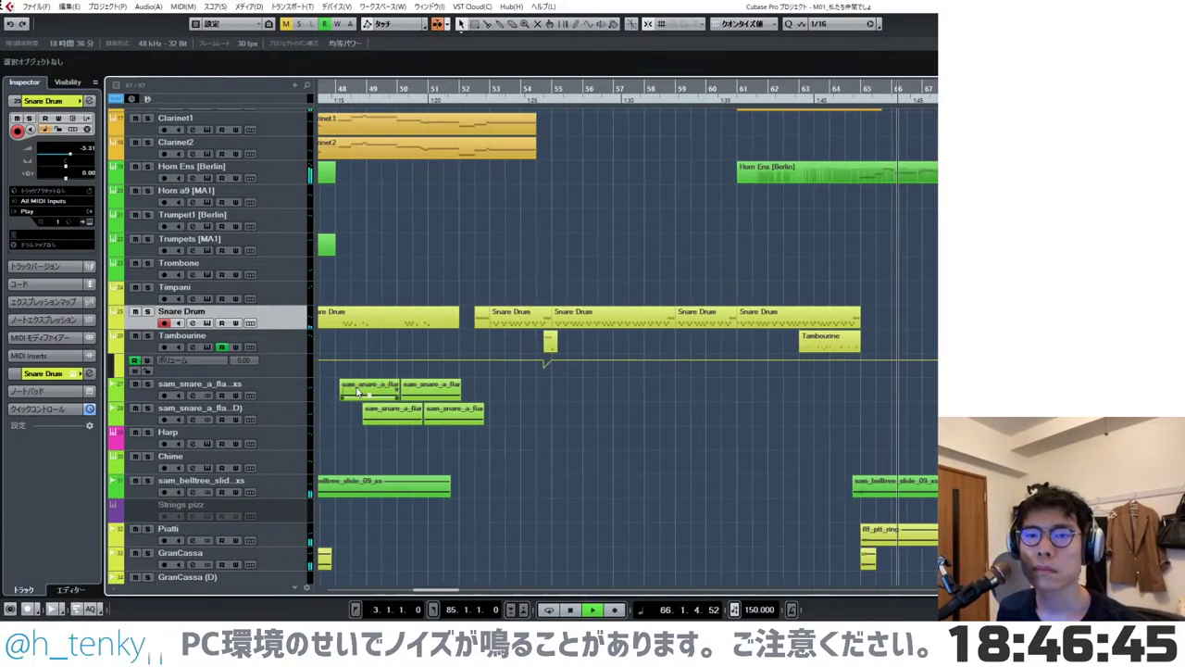
pyautogui.hscroll(-2, 459, 391)
pyautogui.scroll(4, 574, 373)
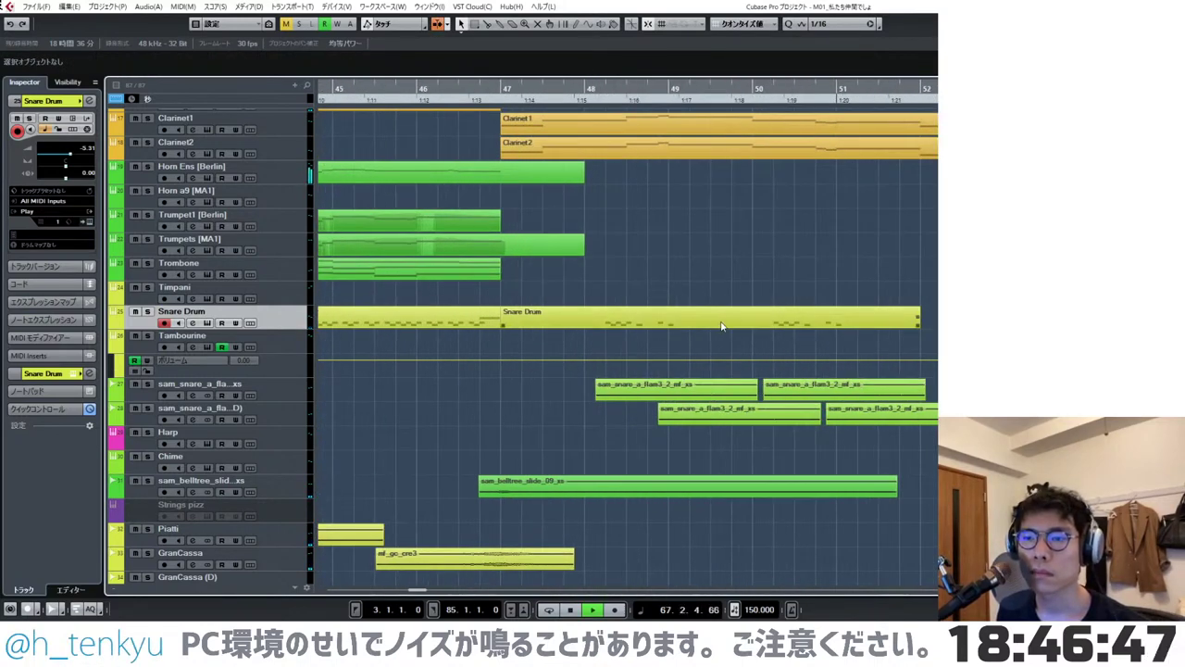
pyautogui.keyDown('alt'); pyautogui.click(755, 323); pyautogui.keyUp('alt')
pyautogui.press('space')
pyautogui.scroll(-2, 728, 358)
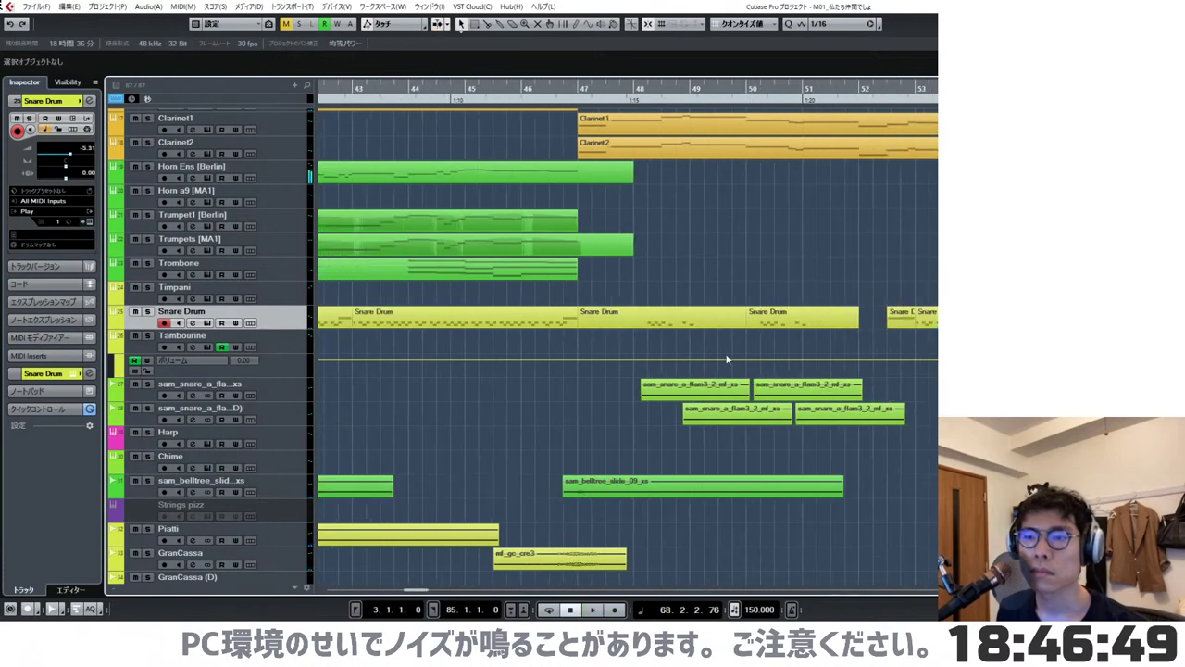
# - Copy the bar 47 to 50 Snare Drum part and the first flam sample on both flam tracks to start the pattern at bar 65
pyautogui.click(683, 387)
pyautogui.keyDown('shift'); pyautogui.click(669, 325); pyautogui.keyUp('shift')
pyautogui.scroll(-3, 686, 383)
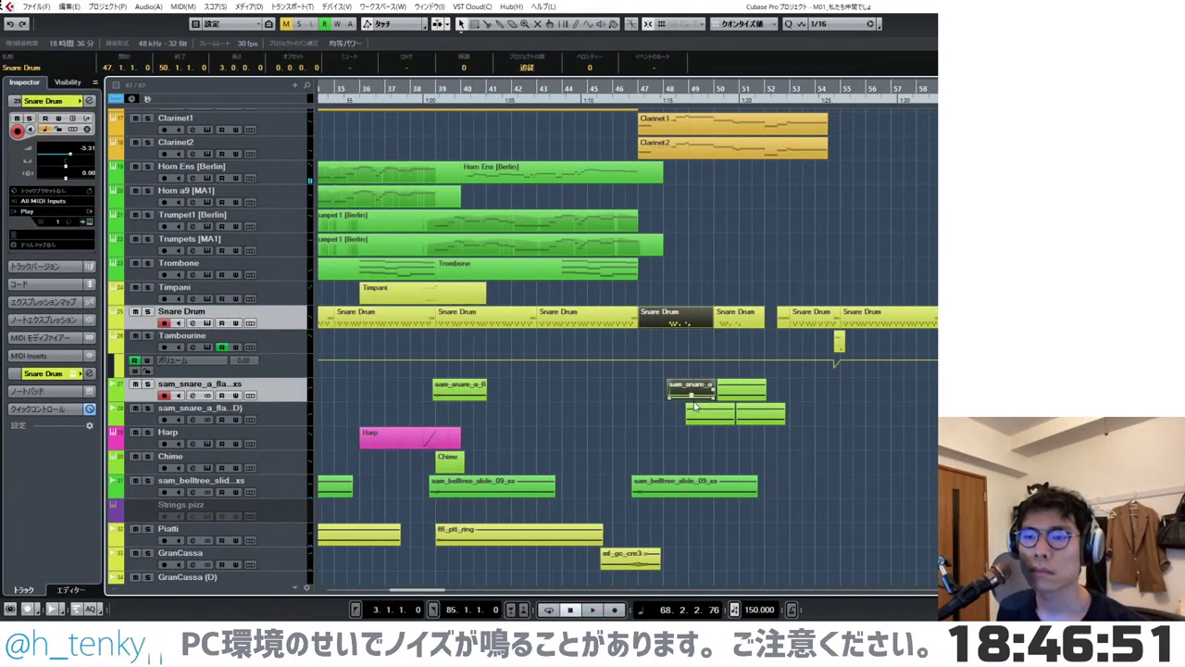
pyautogui.keyDown('shift'); pyautogui.click(695, 410); pyautogui.keyUp('shift')
pyautogui.hscroll(5, 648, 394)
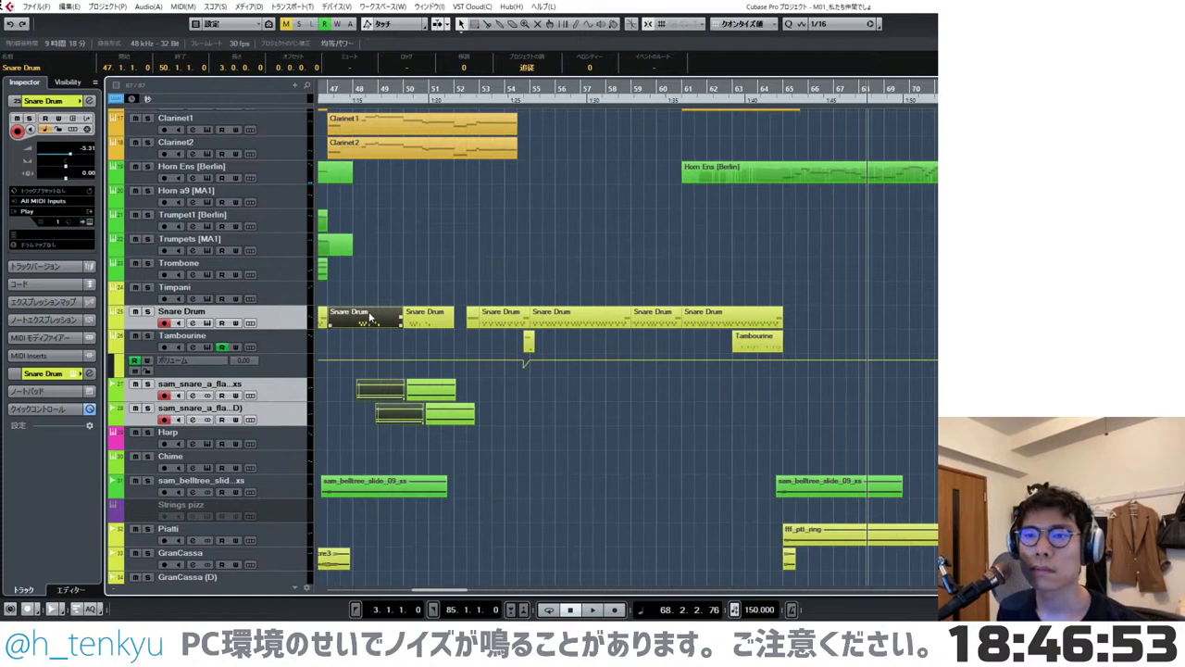
pyautogui.moveTo(368, 317); pyautogui.dragTo(816, 318)
pyautogui.scroll(3, 816, 318)
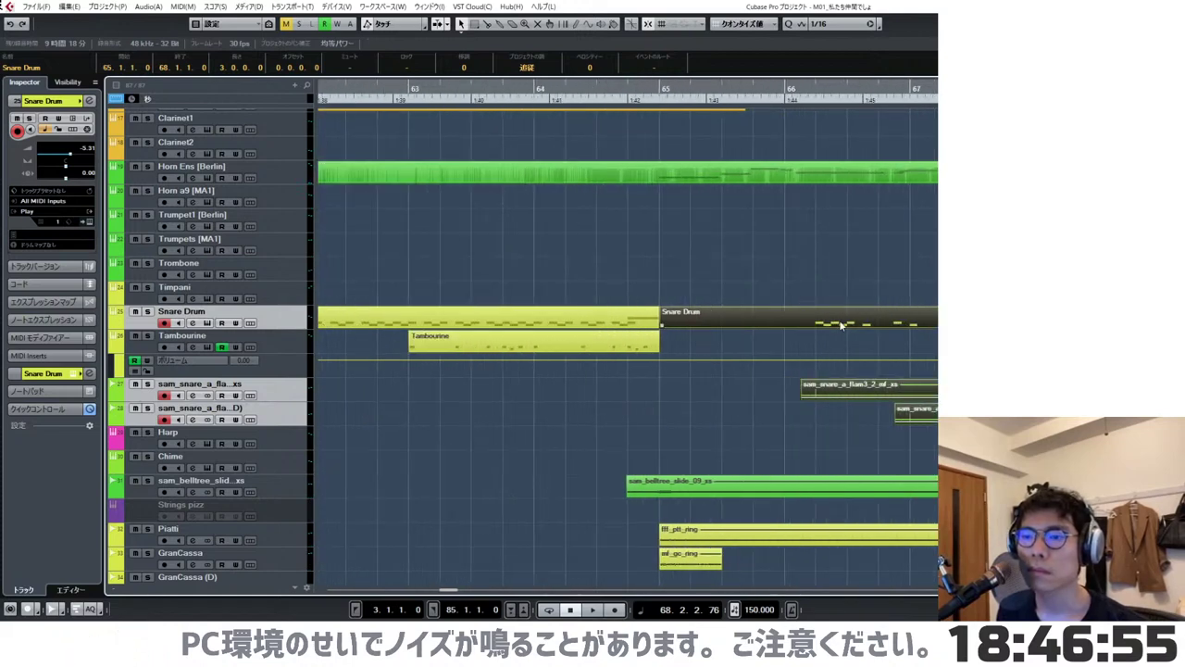
# - Split the copied Snare Drum part at bar 67 and copy its bar 67 section with the lower flam sample back to bar 65
pyautogui.click(661, 93)
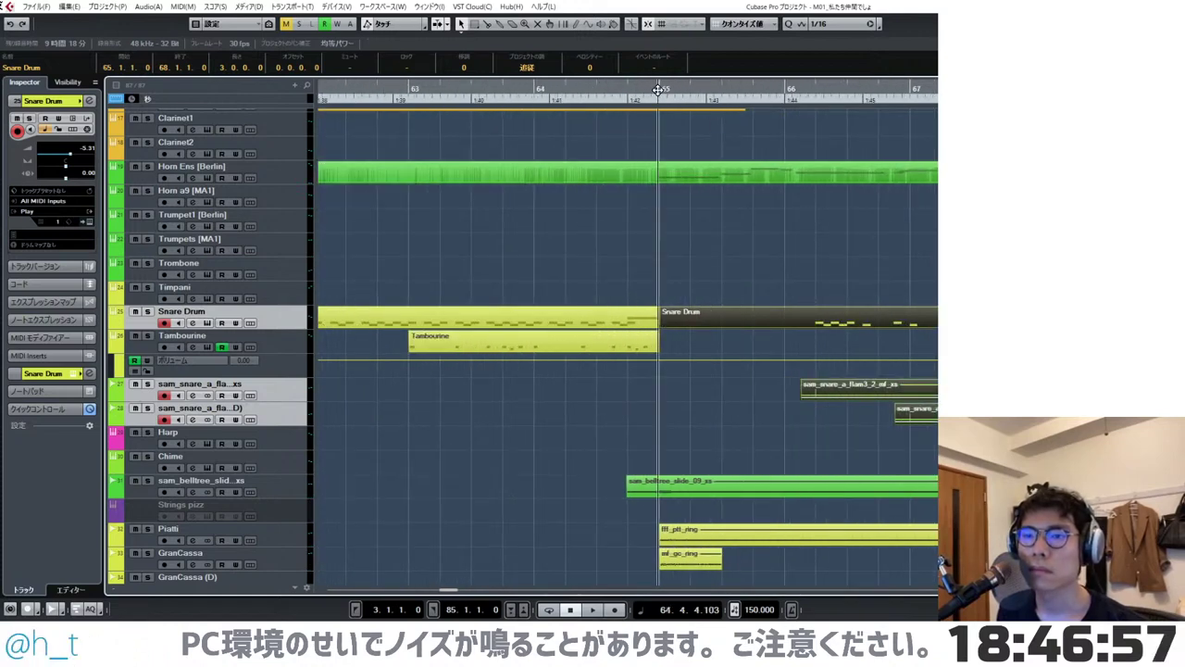
pyautogui.click(706, 413)
pyautogui.keyDown('alt'); pyautogui.click(912, 319); pyautogui.keyUp('alt')
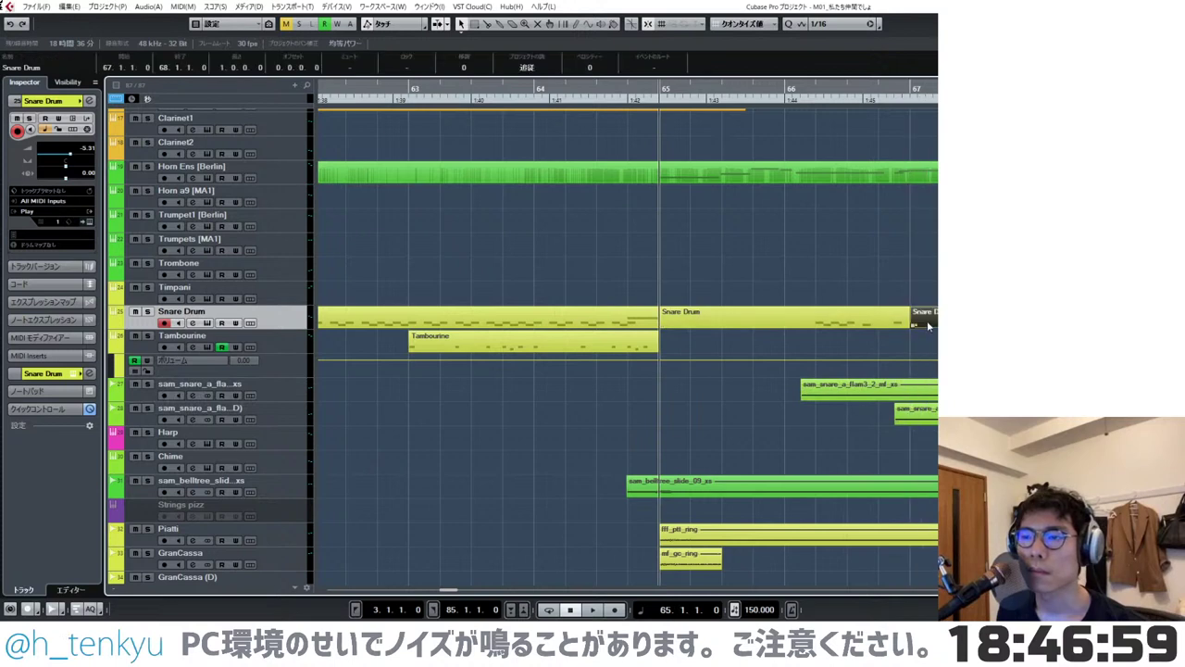
pyautogui.keyDown('shift'); pyautogui.click(925, 410); pyautogui.keyUp('shift')
pyautogui.moveTo(952, 319); pyautogui.dragTo(702, 322)
pyautogui.click(698, 283)
pyautogui.scroll(-1, 709, 269)
pyautogui.scroll(-1, 708, 265)
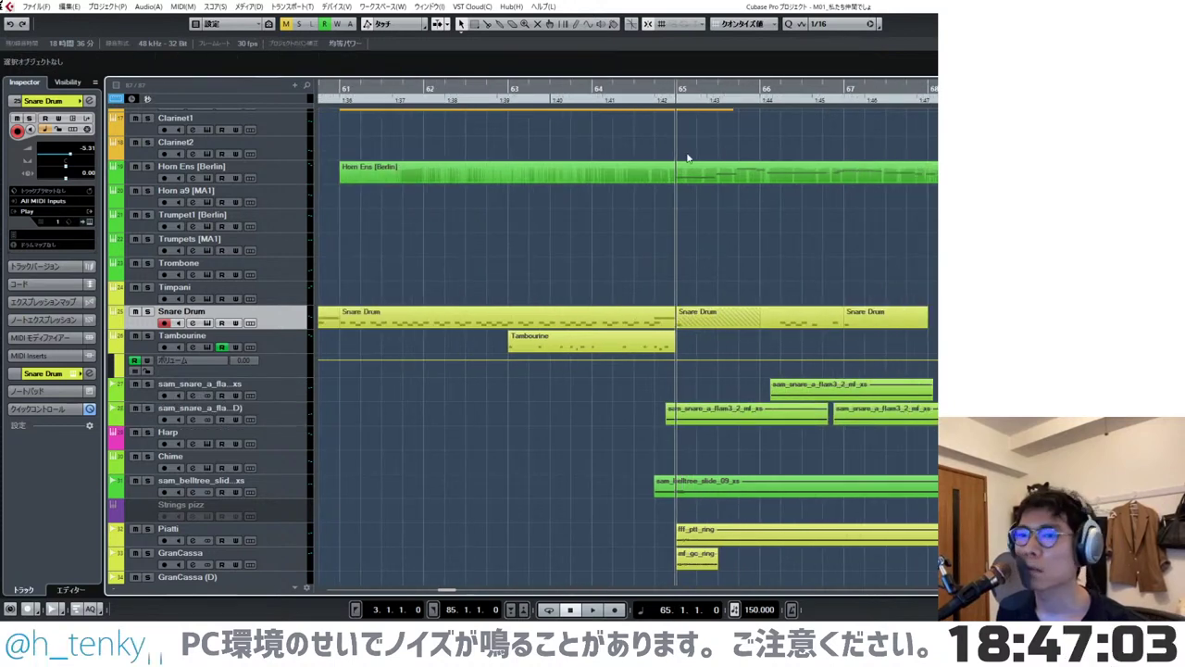
# - Play the arrangement from bar 65 and review the new snare and flam pattern against the strings
pyautogui.press('space')
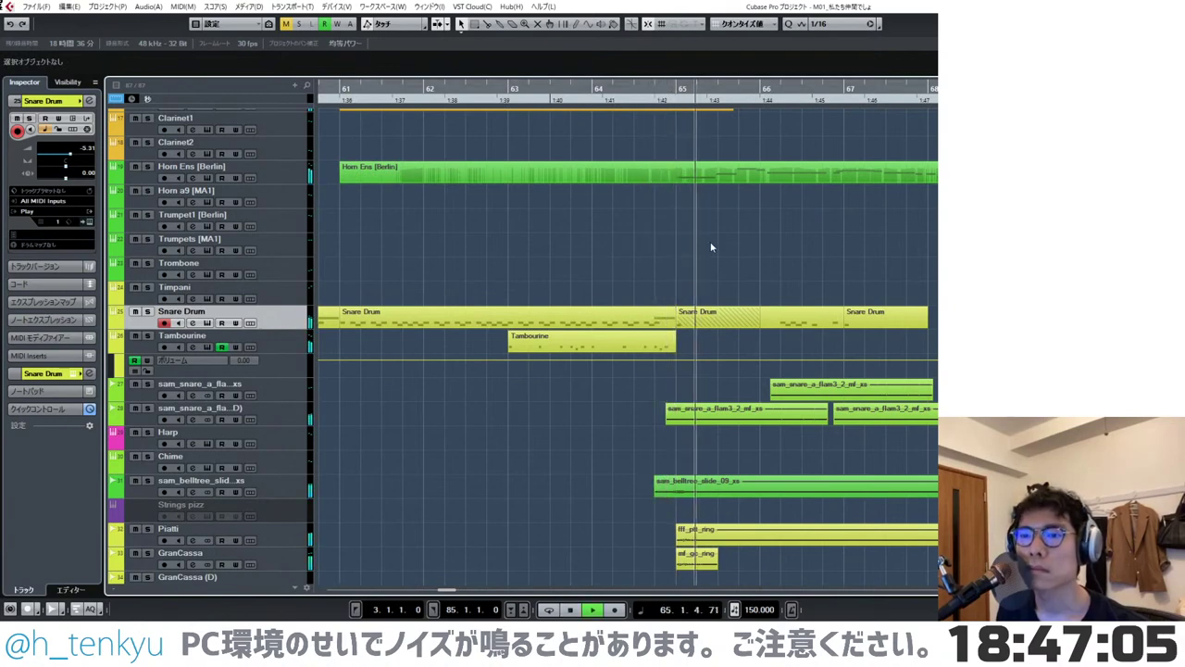
pyautogui.hscroll(2, 711, 247)
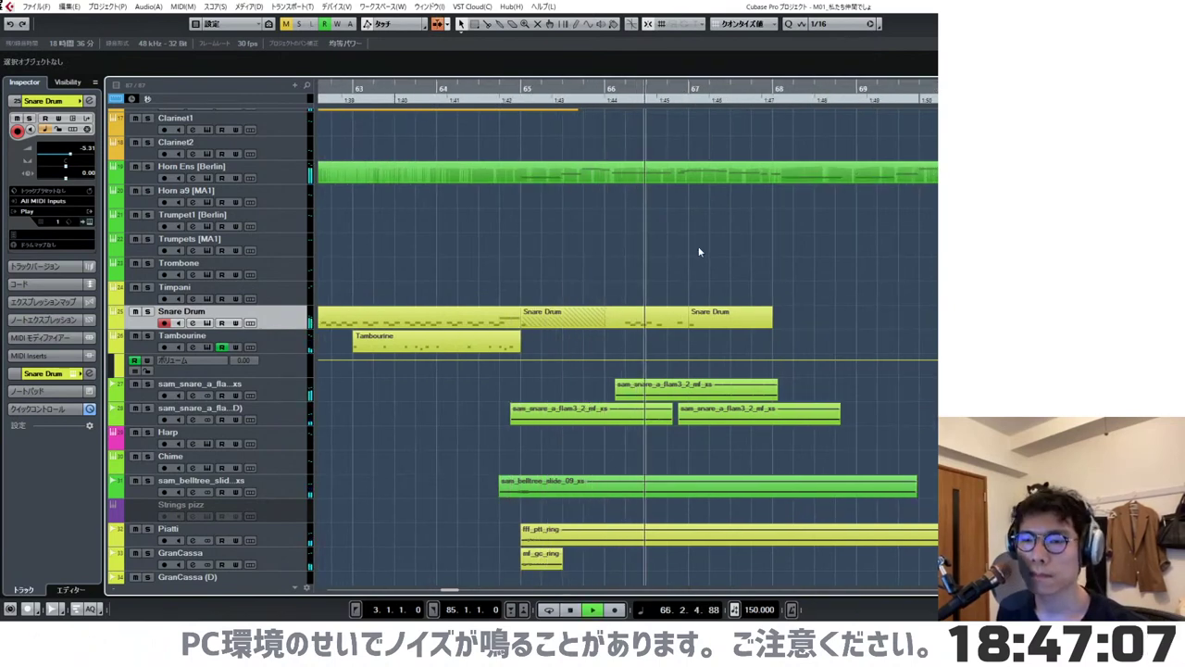
pyautogui.scroll(4, 699, 251)
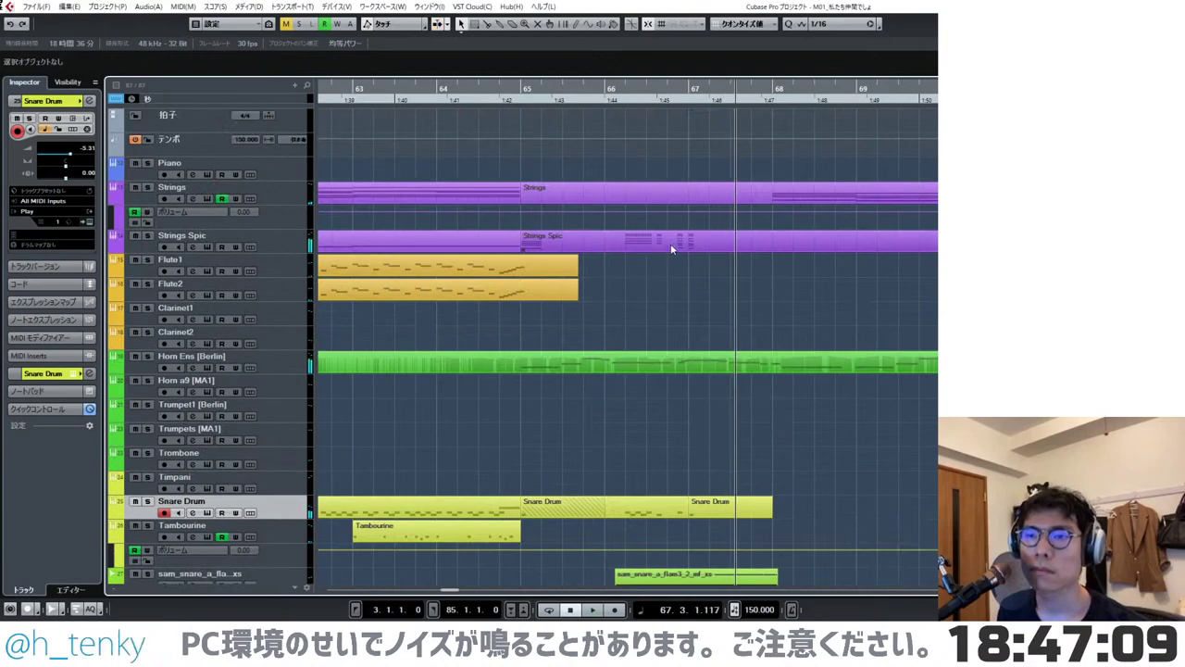
# - Add B1 and B0 bass notes to the first six Strings Spic chord hits in bar 66
pyautogui.doubleClick(670, 245)
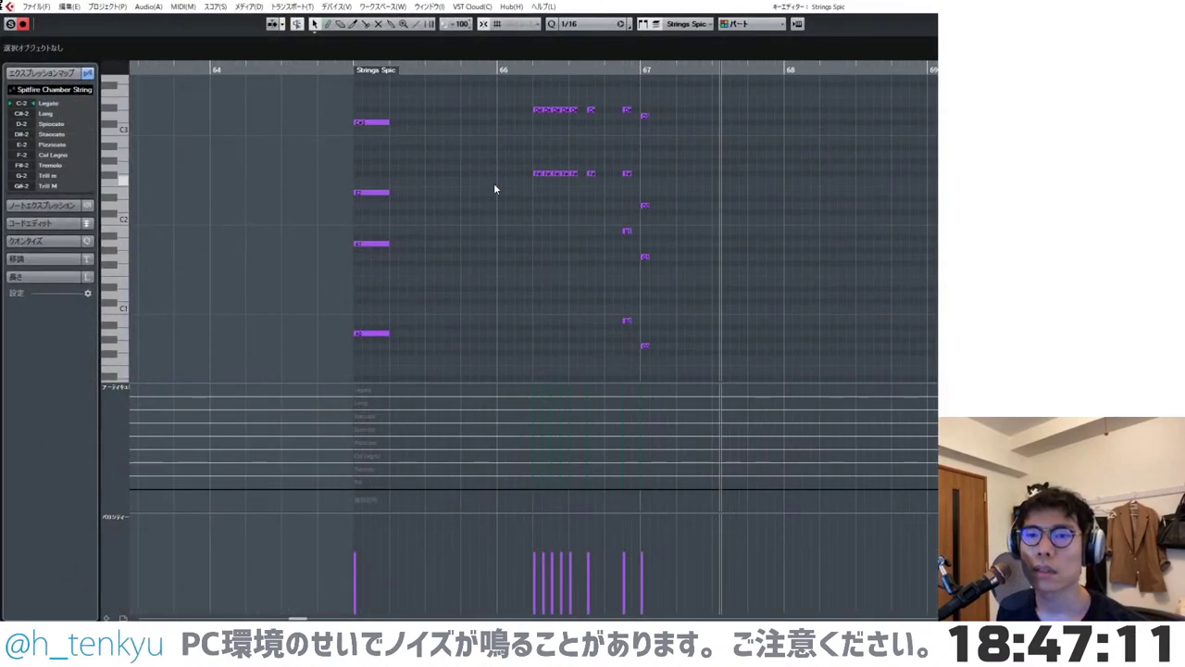
pyautogui.moveTo(494, 168); pyautogui.dragTo(540, 234)
pyautogui.moveTo(540, 233); pyautogui.dragTo(540, 324)
pyautogui.click(384, 97)
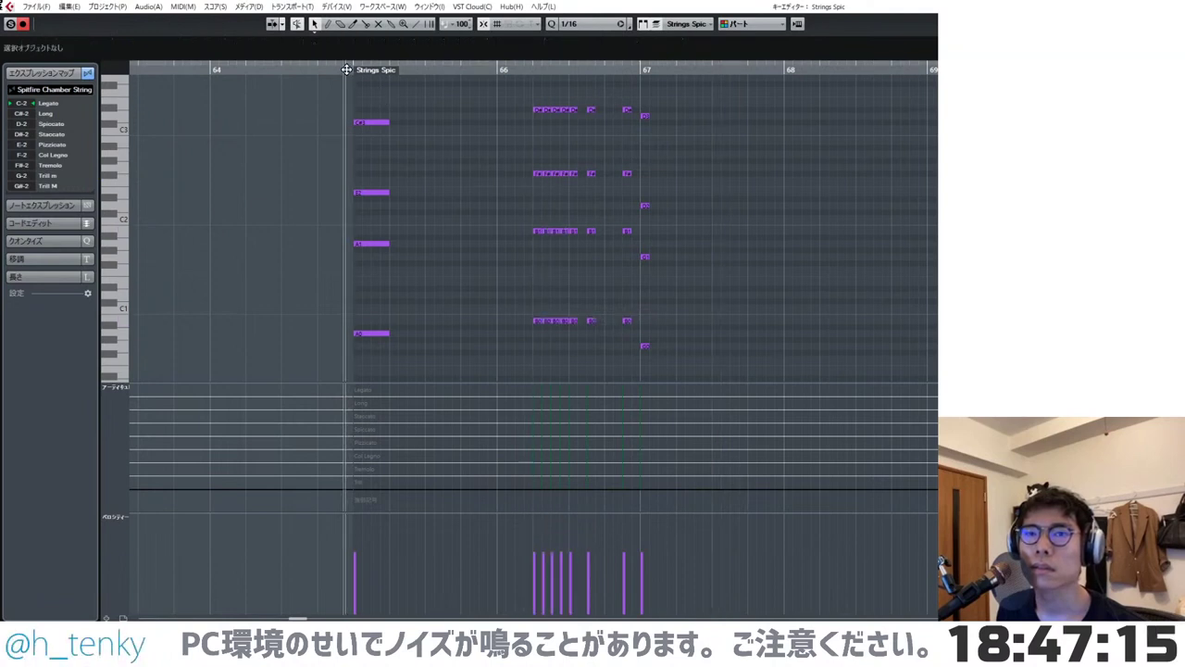
# - Play the Strings Spic part through bars 65 to 67 to check the added bass notes
pyautogui.scroll(-4, 466, 156)
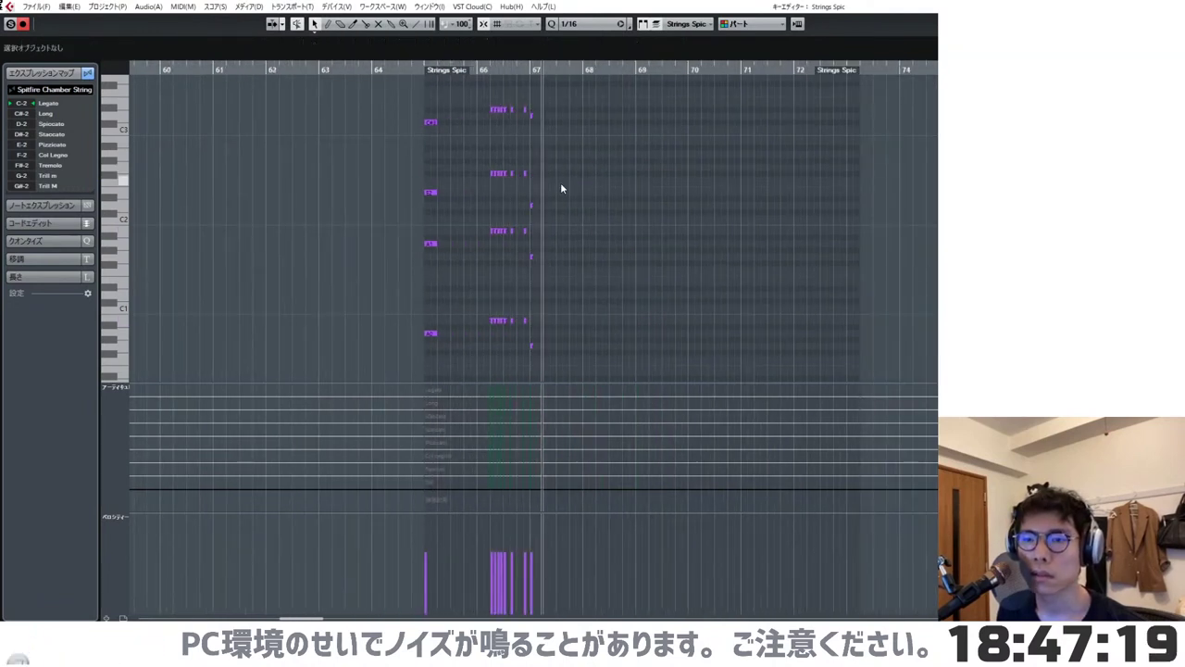
pyautogui.scroll(2, 593, 222)
pyautogui.press('space')
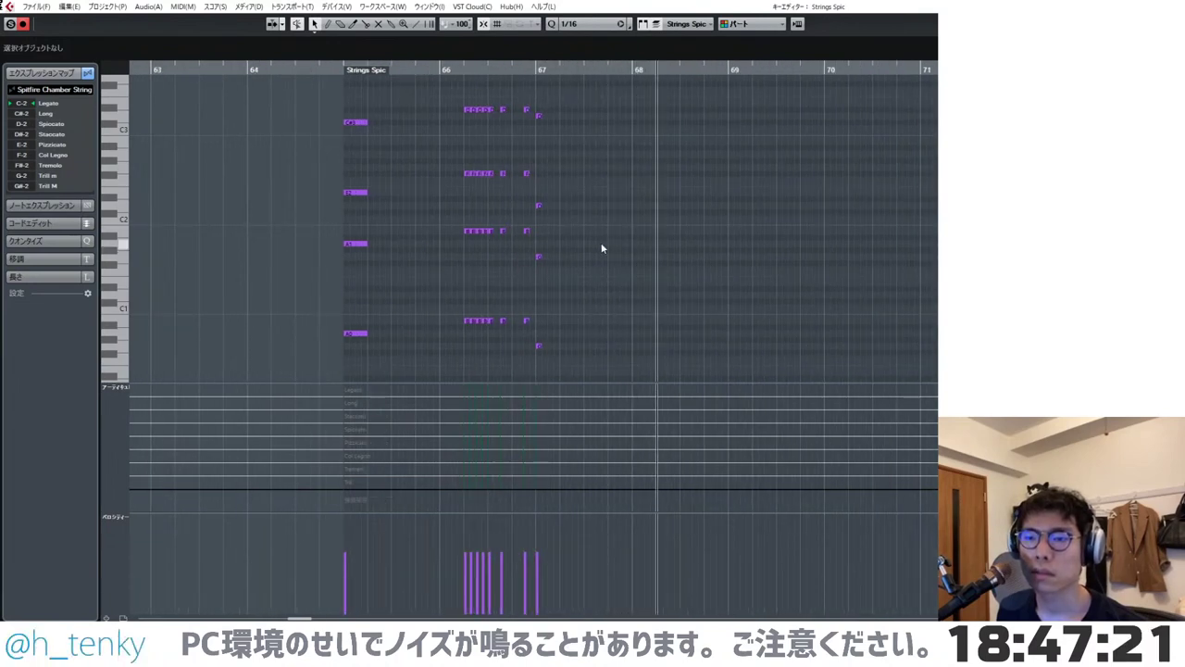
pyautogui.press('Return')
# - Trim the start of the bar 68 chord in the Strings part to beat 2
pyautogui.doubleClick(823, 205)
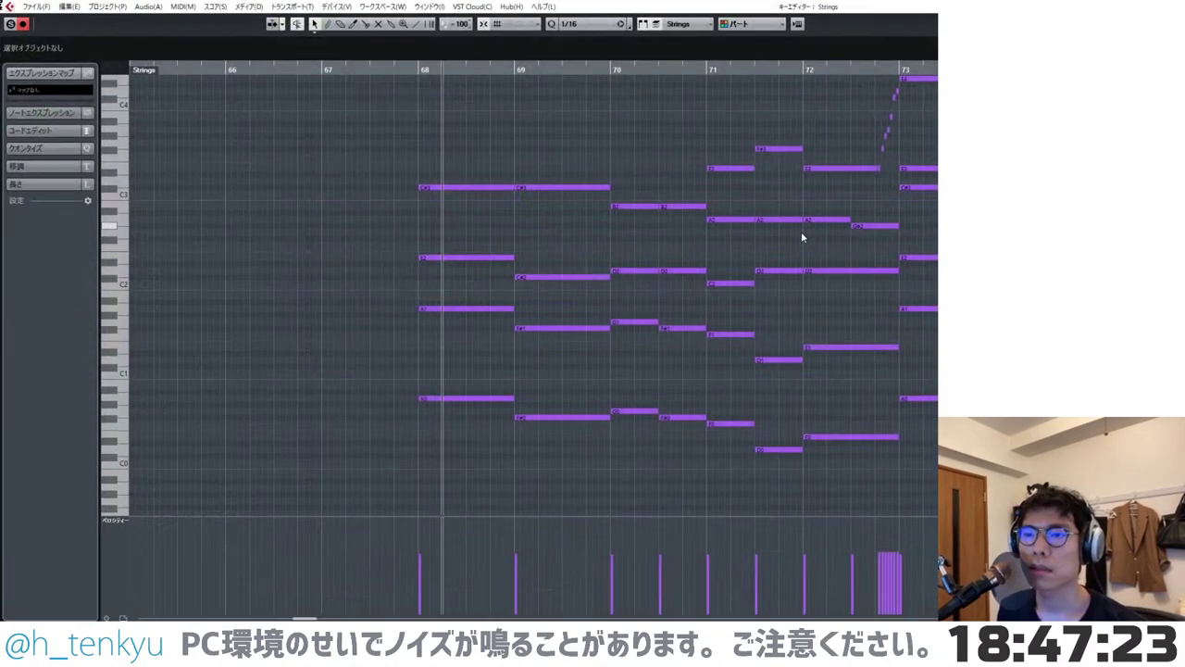
pyautogui.moveTo(435, 165); pyautogui.dragTo(443, 399)
pyautogui.click(454, 360)
# - Split bar 68's octave bass notes at beats 3 and 4, set them to E, A and G# quarter notes, and play the passage
pyautogui.scroll(2, 453, 345)
pyautogui.moveTo(464, 299); pyautogui.dragTo(519, 407)
pyautogui.keyDown('alt'); pyautogui.click(475, 436); pyautogui.keyUp('alt')
pyautogui.keyDown('alt'); pyautogui.click(519, 399); pyautogui.keyUp('alt')
pyautogui.hotkey('ctrl', 'z')
pyautogui.keyDown('alt'); pyautogui.click(511, 400); pyautogui.keyUp('alt')
pyautogui.click(506, 431)
pyautogui.press('space')
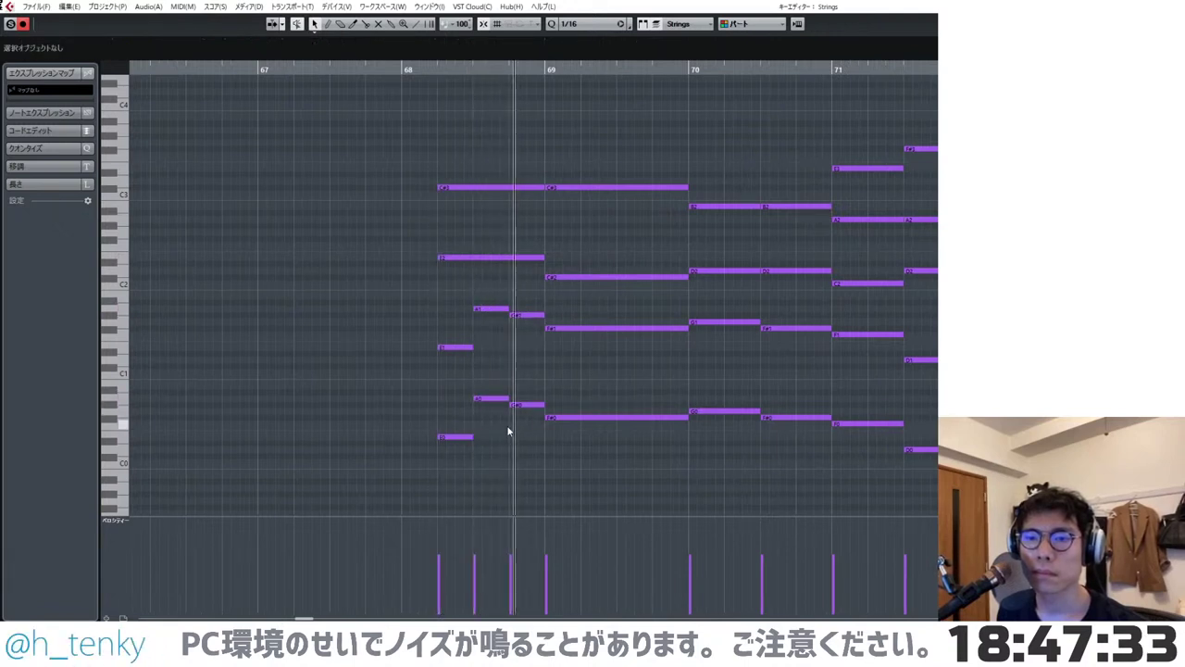
# - Add an A3 note above the bar 68 chord by copying its C#3 note, starting at beat 2
pyautogui.scroll(-3, 508, 428)
pyautogui.press('space')
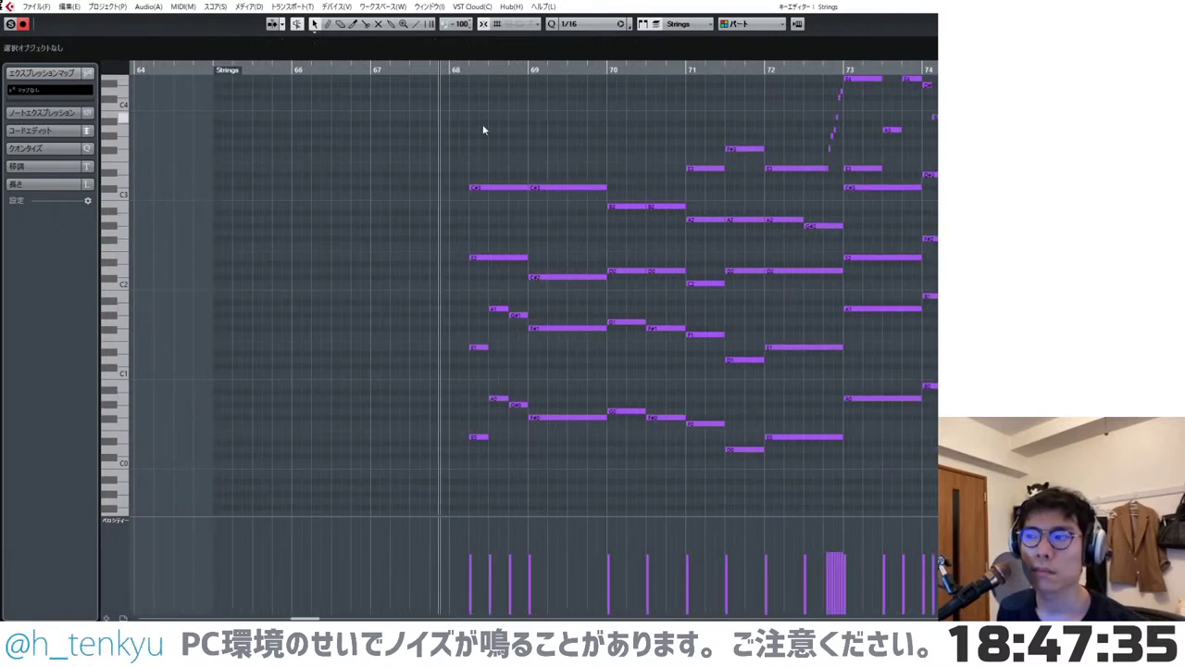
pyautogui.press('h')
pyautogui.press('h')
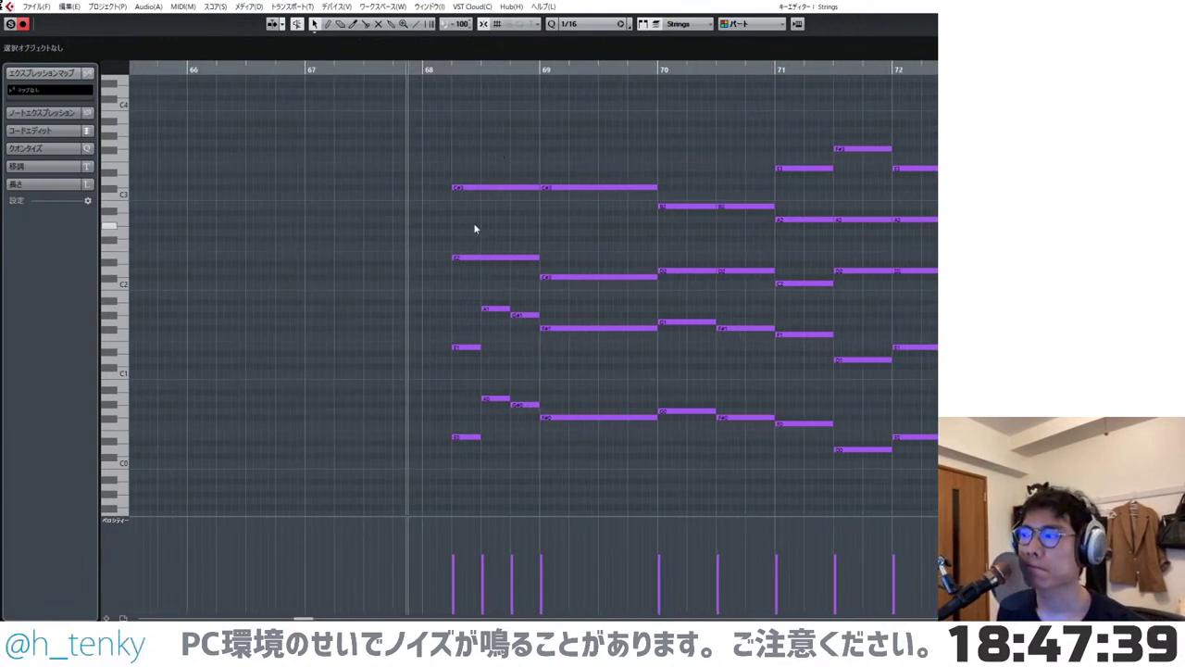
pyautogui.click(484, 257)
pyautogui.click(479, 186)
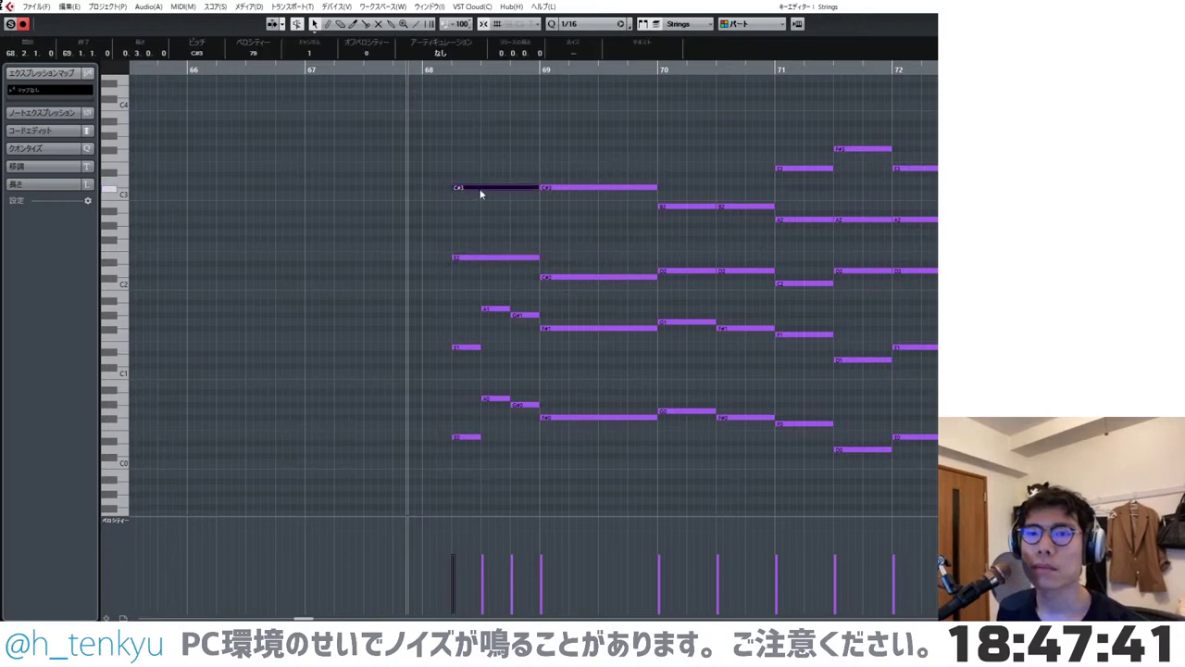
pyautogui.moveTo(479, 184); pyautogui.dragTo(478, 131)
pyautogui.press('g')
pyautogui.press('g')
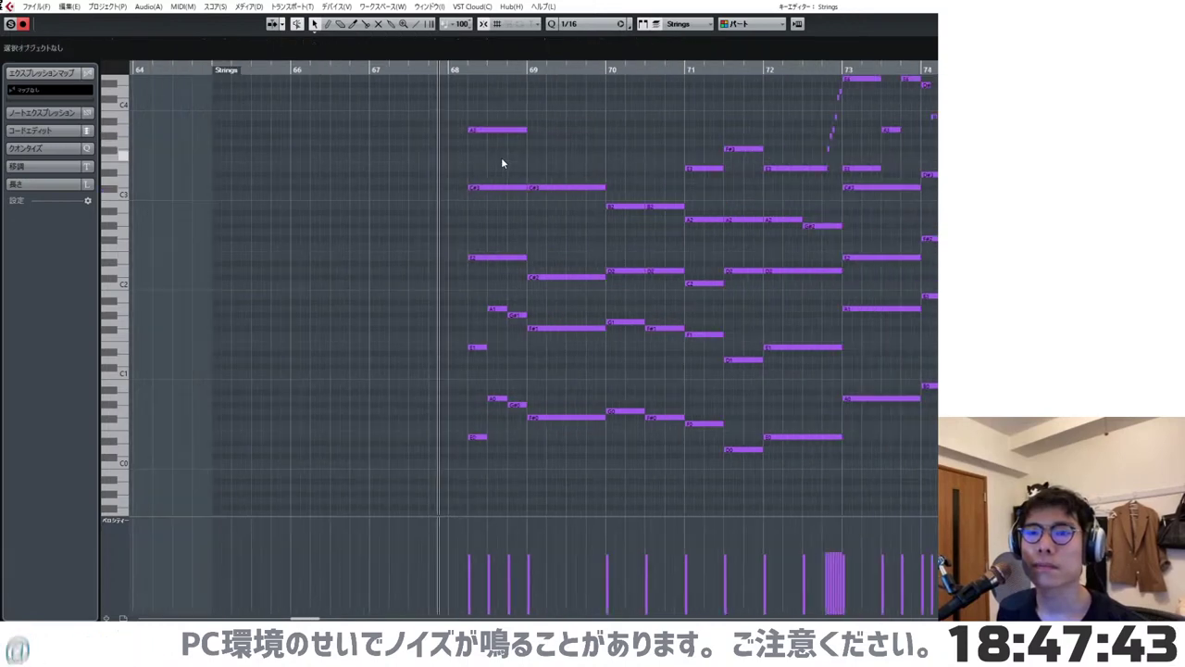
pyautogui.press('h')
pyautogui.press('h')
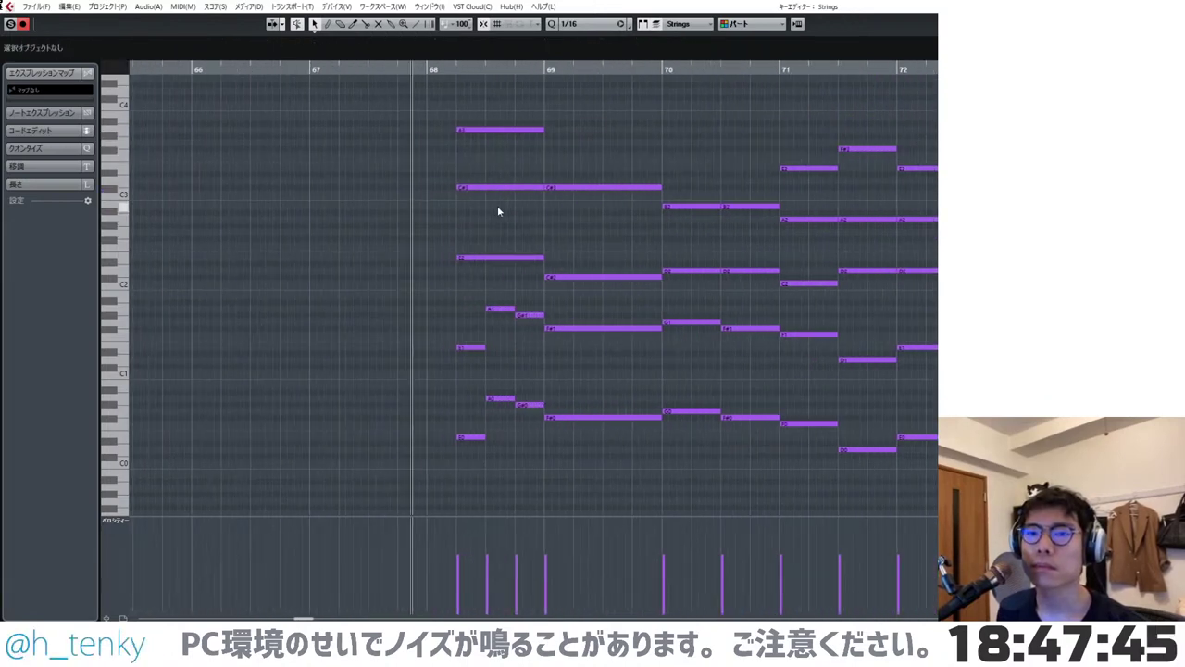
pyautogui.scroll(2, 497, 206)
pyautogui.scroll(-2, 498, 210)
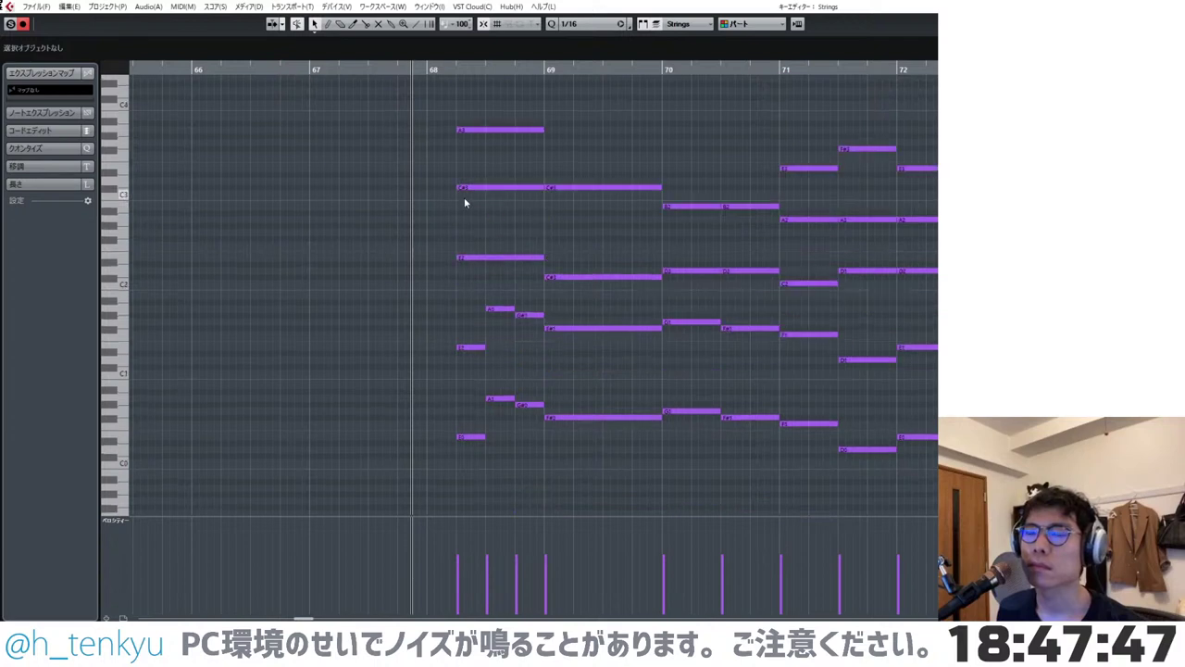
pyautogui.scroll(1, 465, 215)
pyautogui.scroll(2, 465, 225)
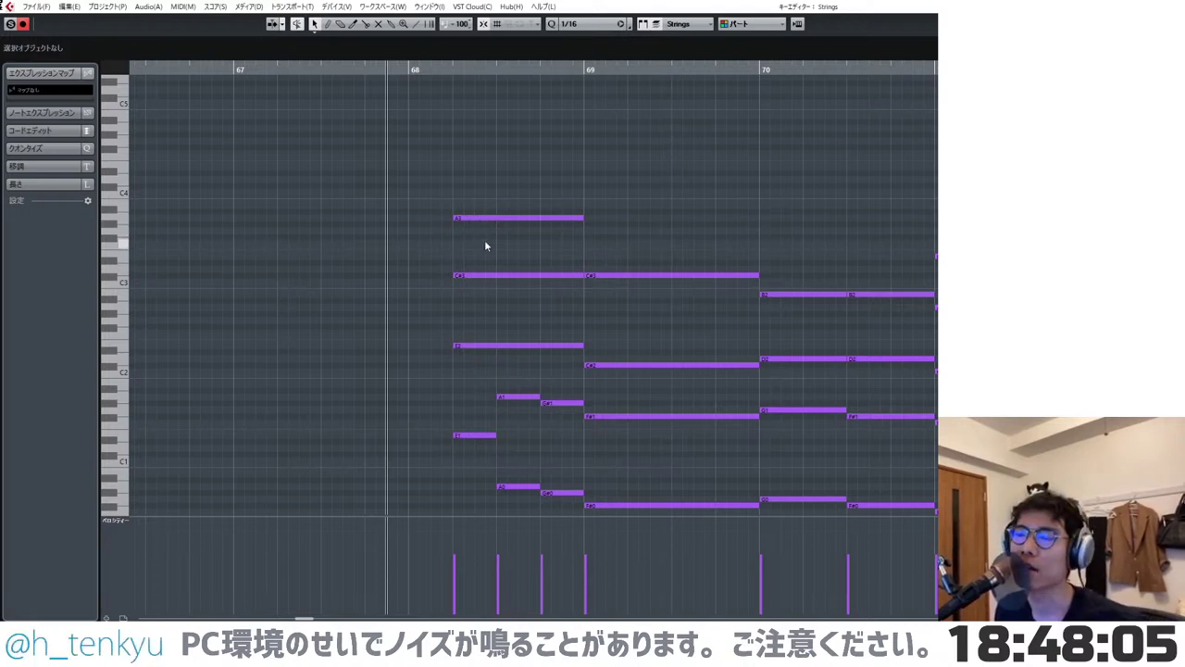
pyautogui.scroll(-1, 484, 246)
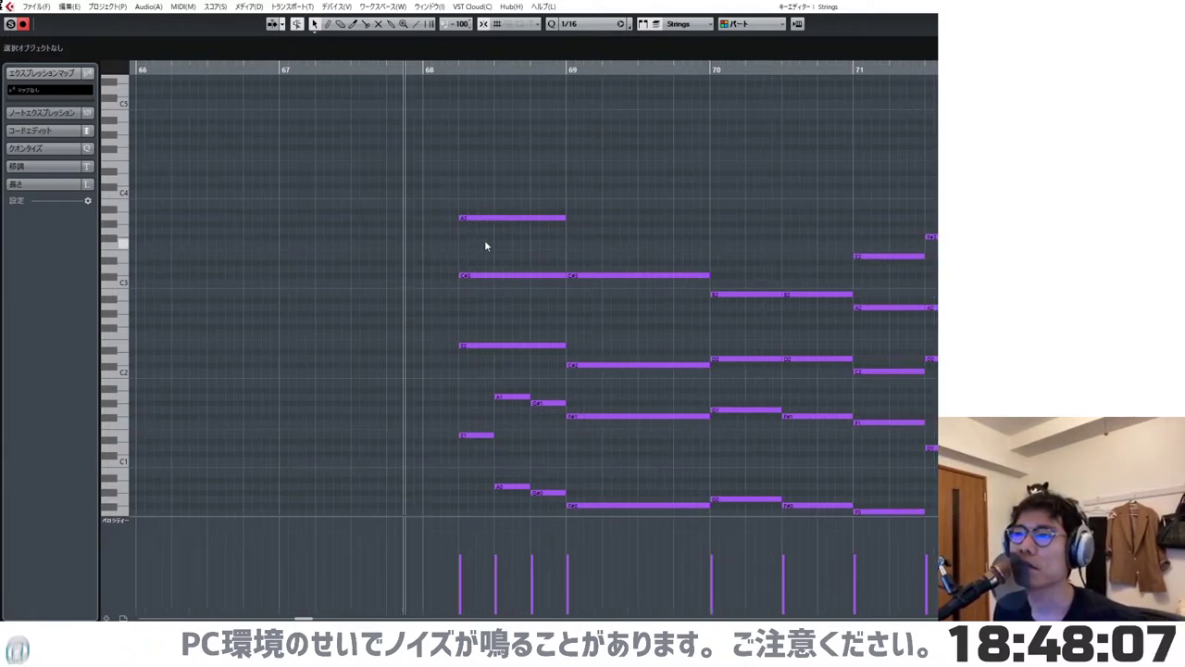
pyautogui.scroll(-1, 485, 245)
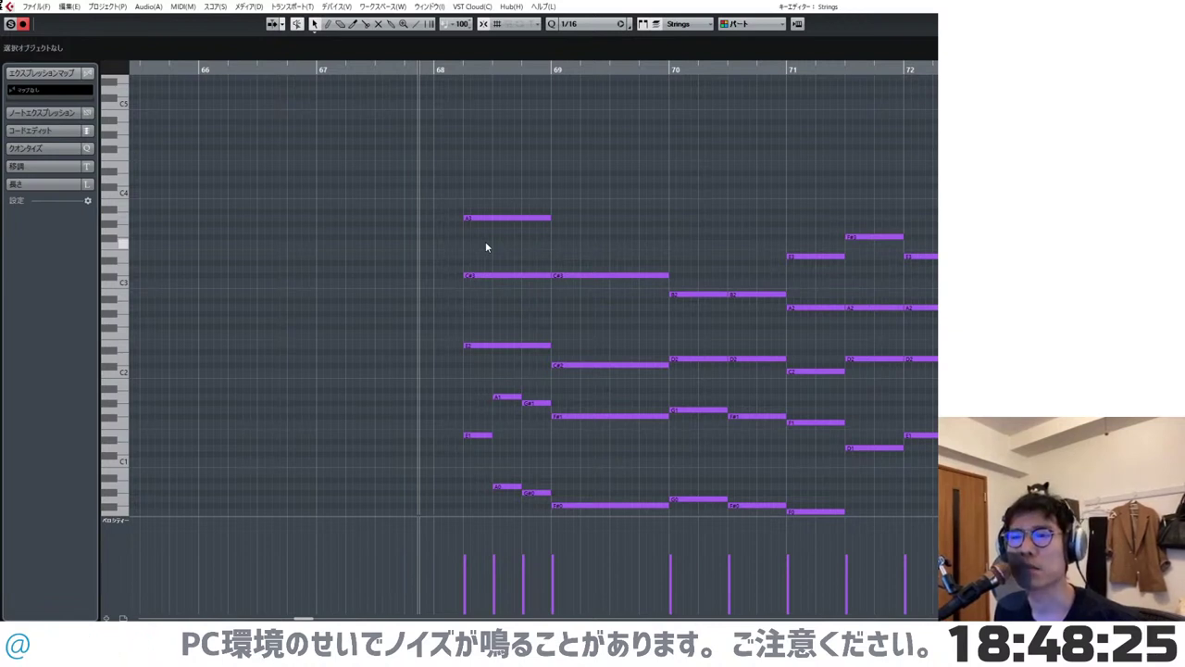
pyautogui.scroll(1, 485, 246)
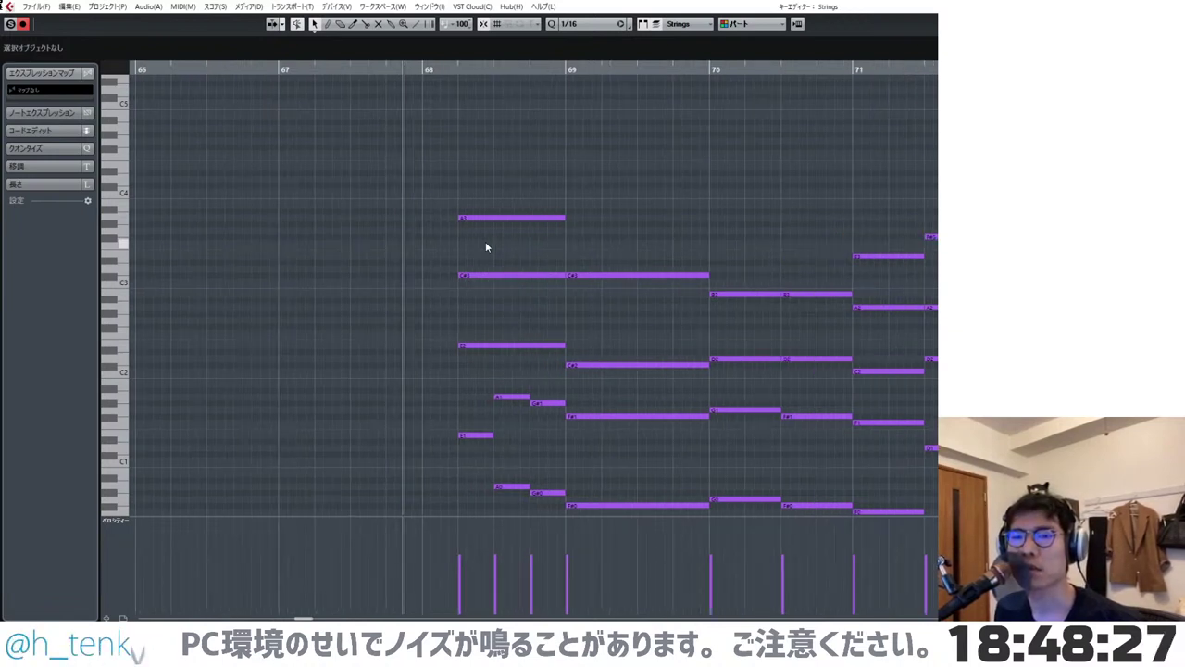
# - Play the Strings part from bar 67 to check the voicing of the bar 68 chord
pyautogui.click(425, 70)
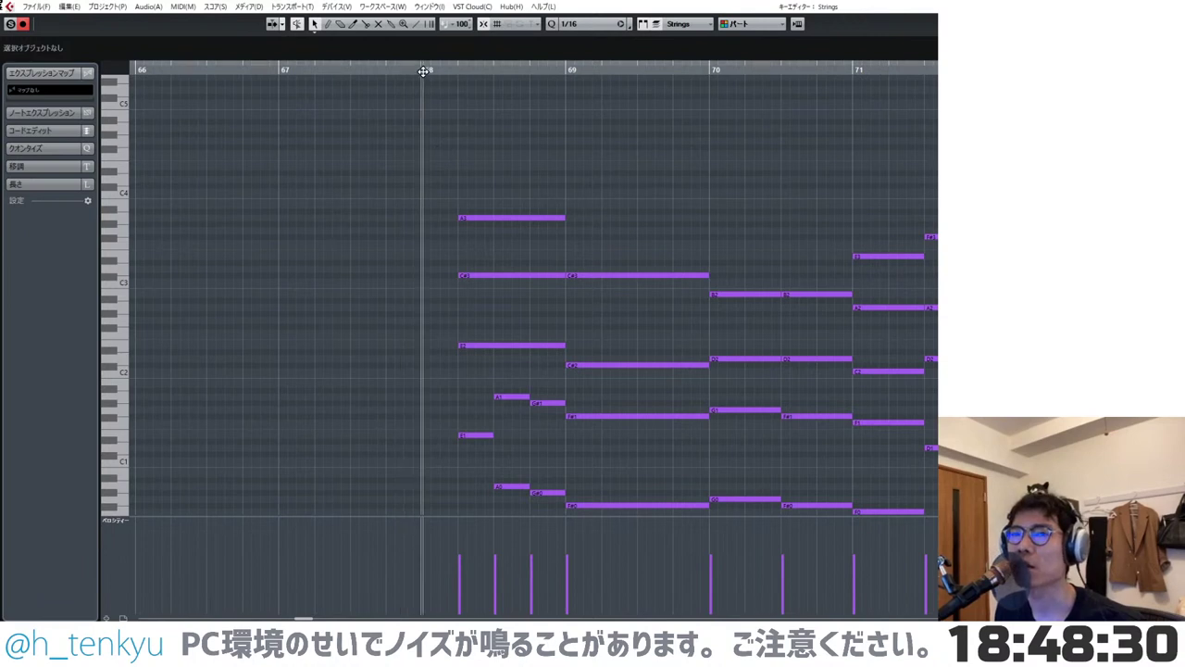
pyautogui.click(278, 69)
pyautogui.scroll(-1, 343, 103)
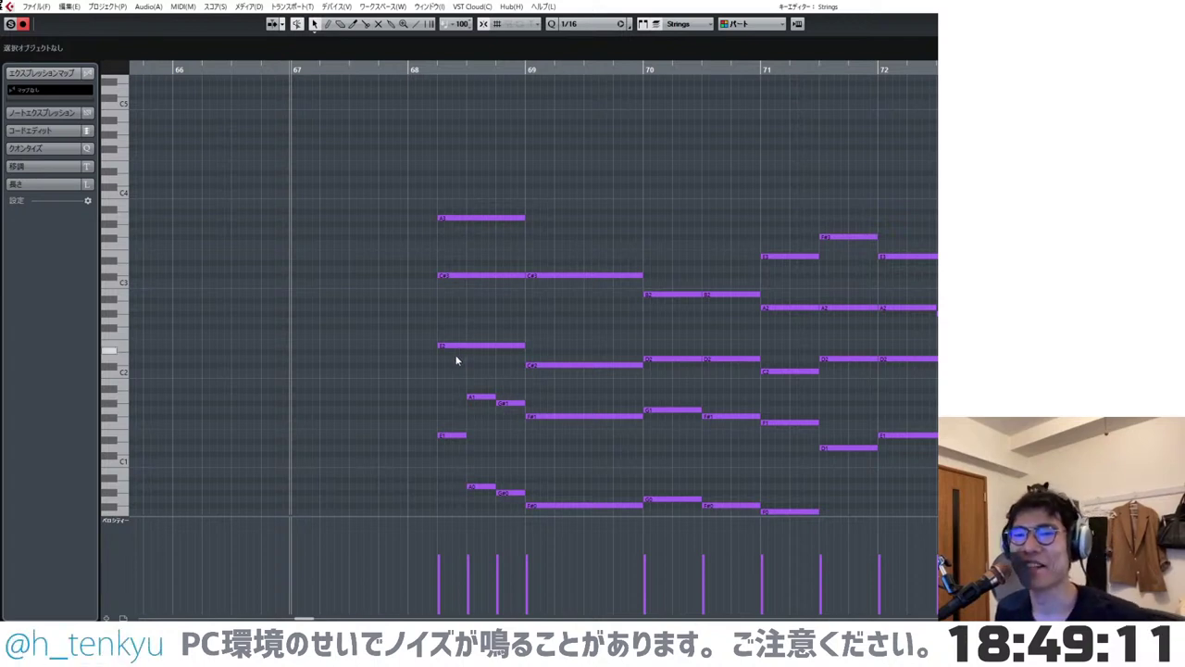
pyautogui.scroll(-3, 439, 377)
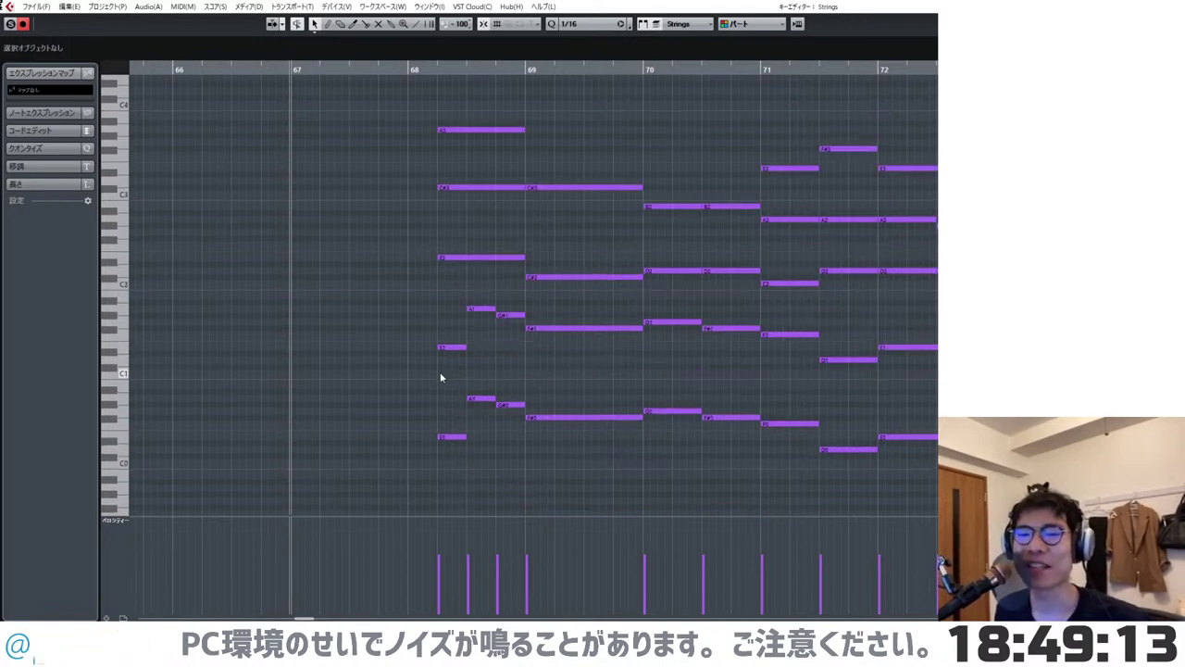
pyautogui.scroll(3, 436, 373)
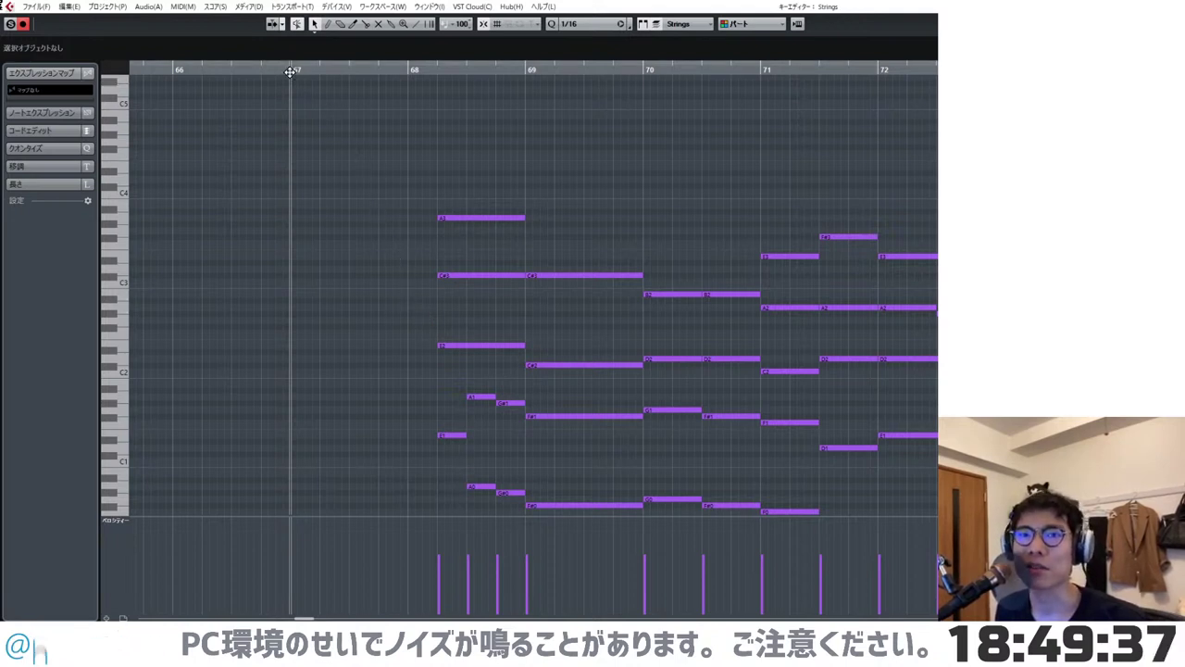
pyautogui.scroll(-2, 452, 348)
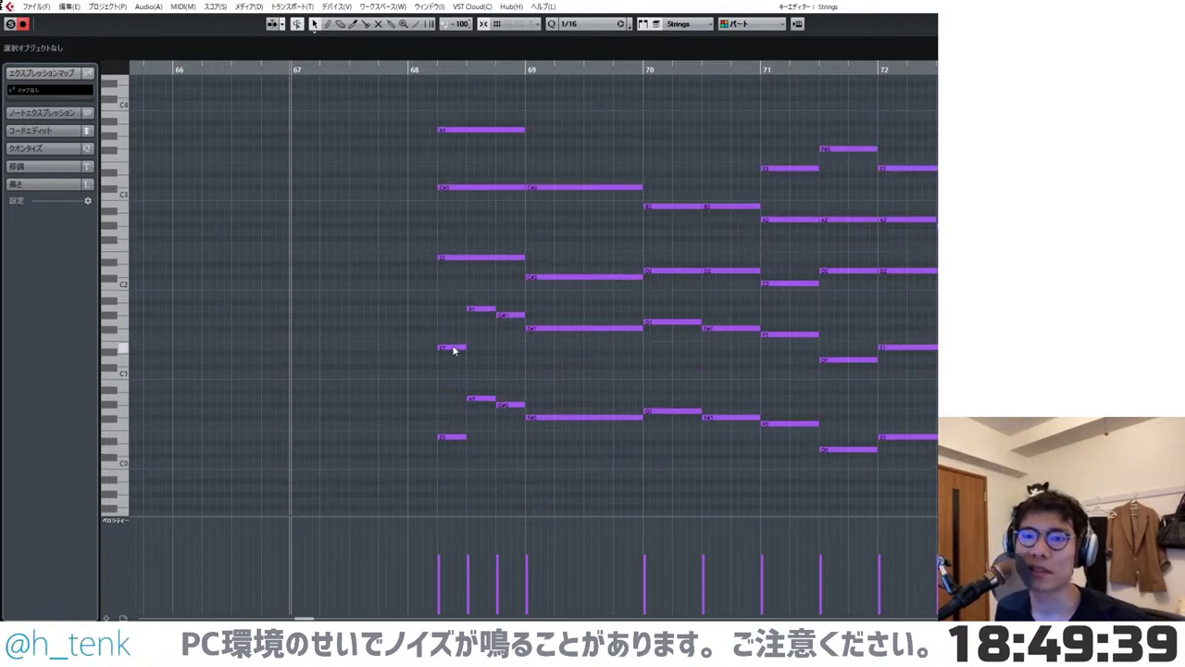
pyautogui.scroll(2, 444, 346)
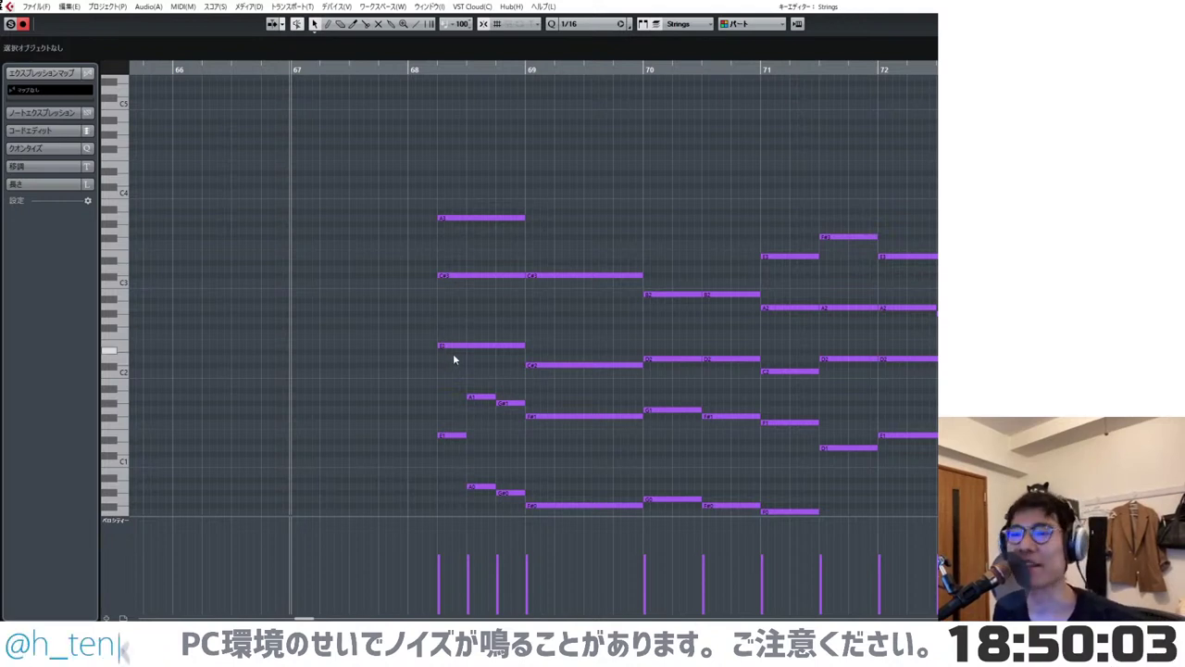
pyautogui.scroll(-3, 461, 345)
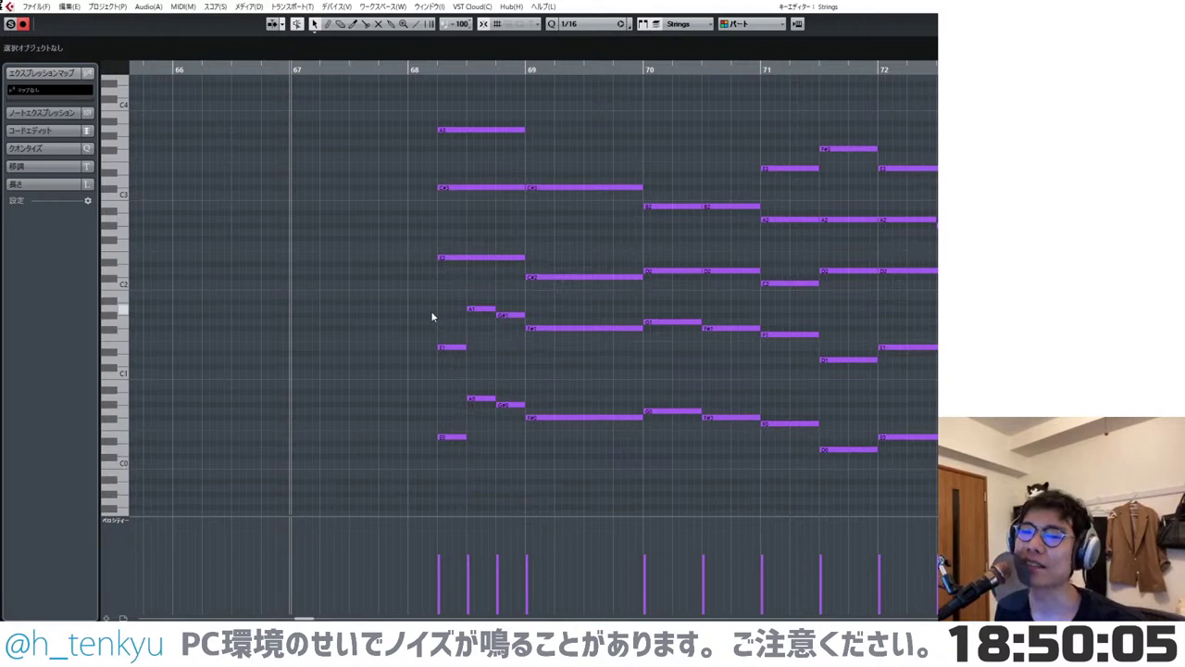
pyautogui.scroll(3, 428, 294)
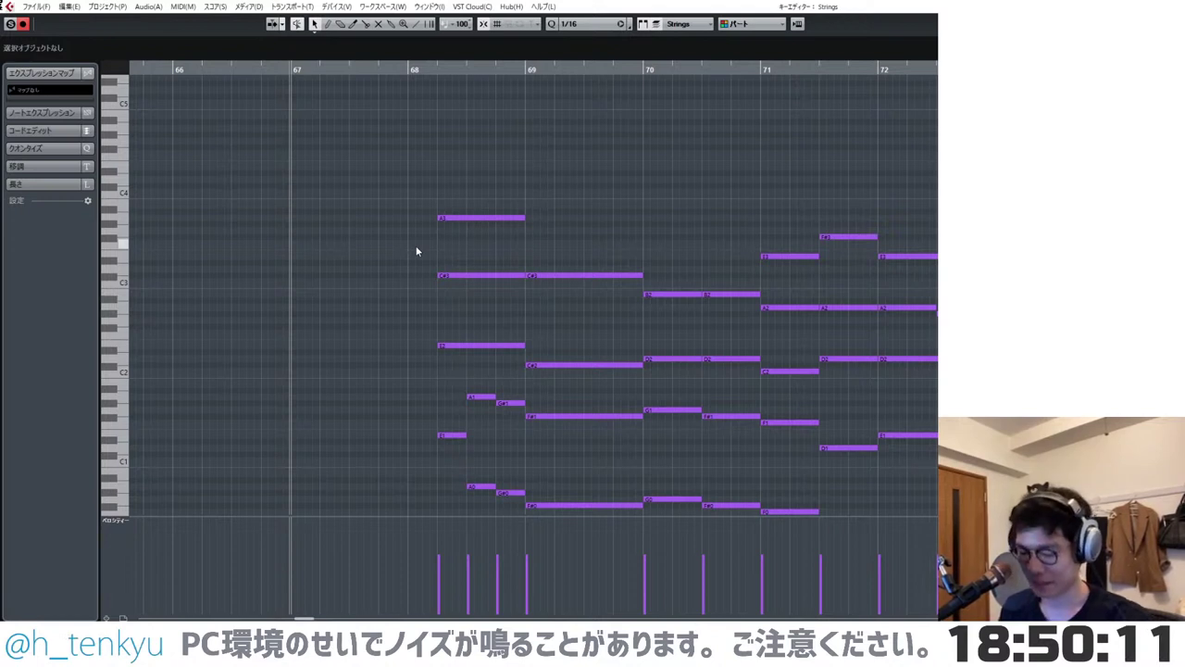
pyautogui.press('space')
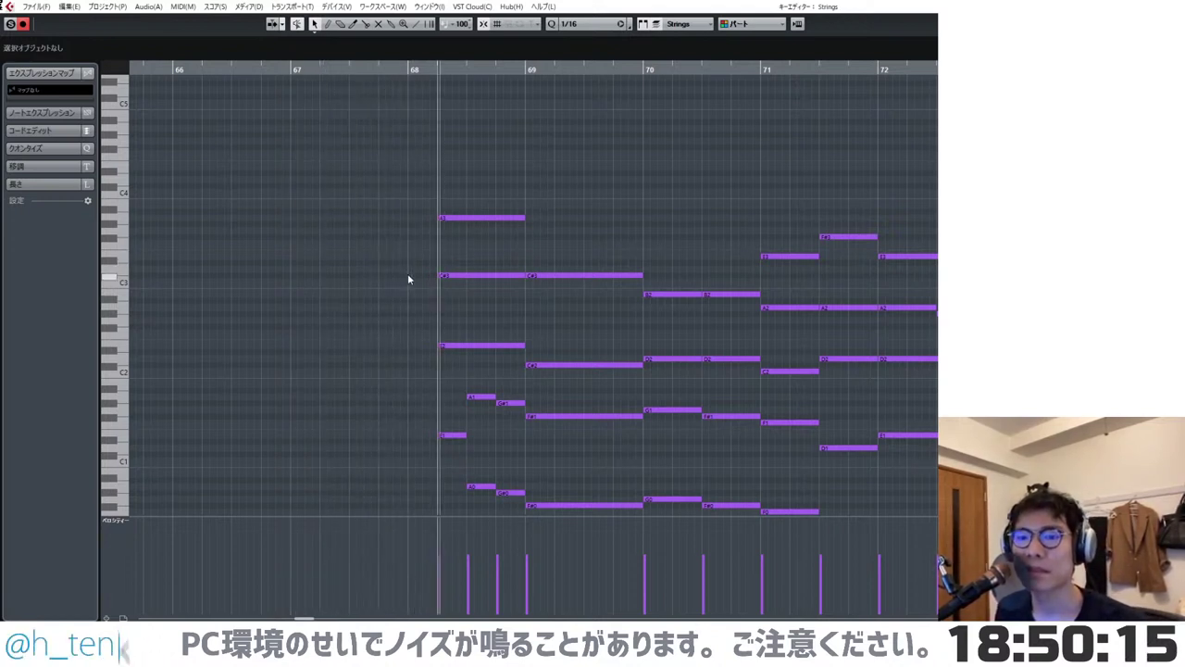
# - Delete the four-note sustained chord in bar 69
pyautogui.moveTo(561, 324); pyautogui.dragTo(591, 535)
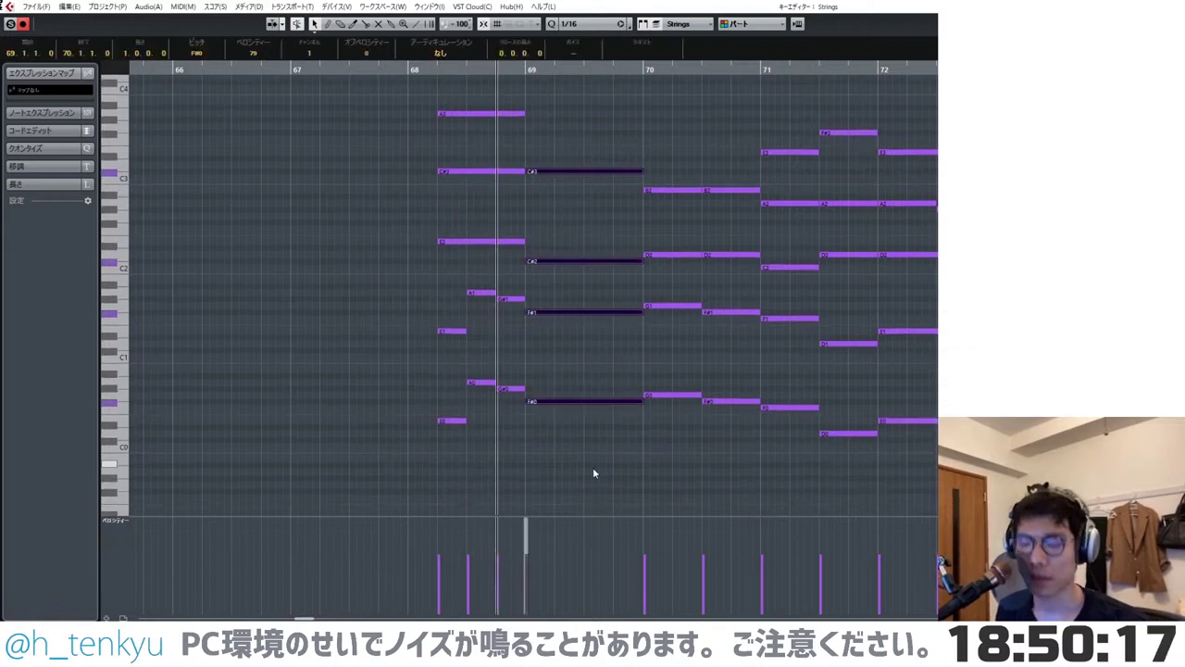
pyautogui.press('Delete')
pyautogui.scroll(4, 585, 426)
# - Add an E4 note on top of the bar 68 chord by copying its A3 note upward
pyautogui.moveTo(444, 255); pyautogui.dragTo(475, 432)
pyautogui.scroll(1, 412, 321)
pyautogui.click(414, 318)
pyautogui.moveTo(430, 273); pyautogui.dragTo(454, 380)
pyautogui.click(466, 303)
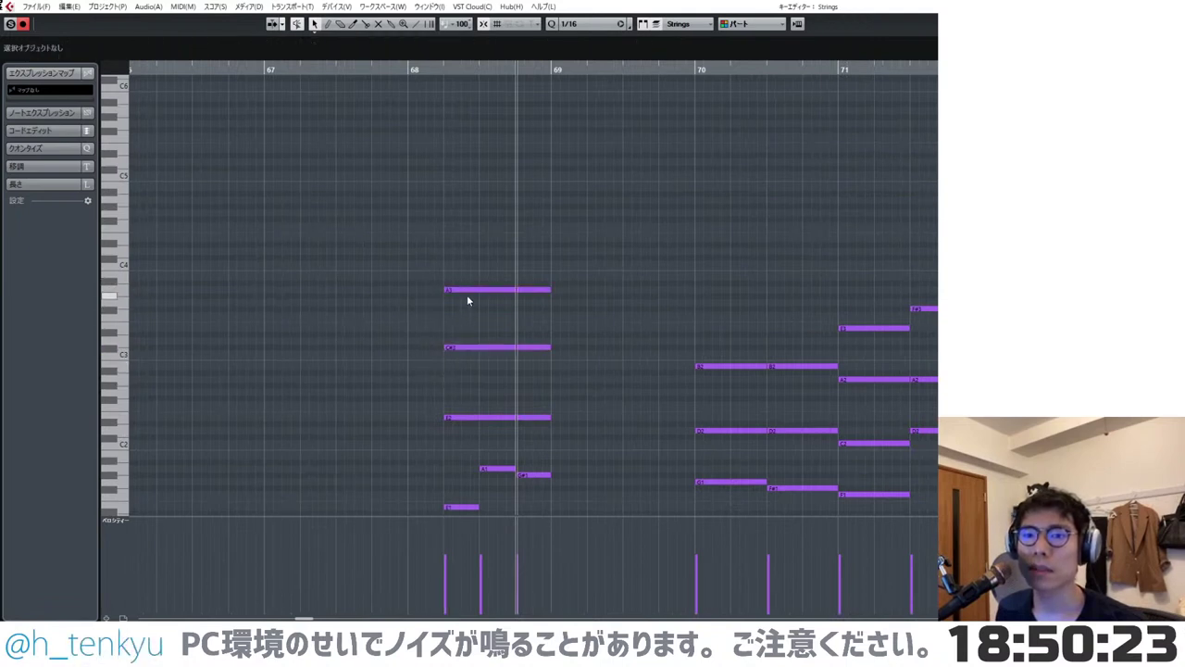
pyautogui.moveTo(467, 299); pyautogui.dragTo(463, 241)
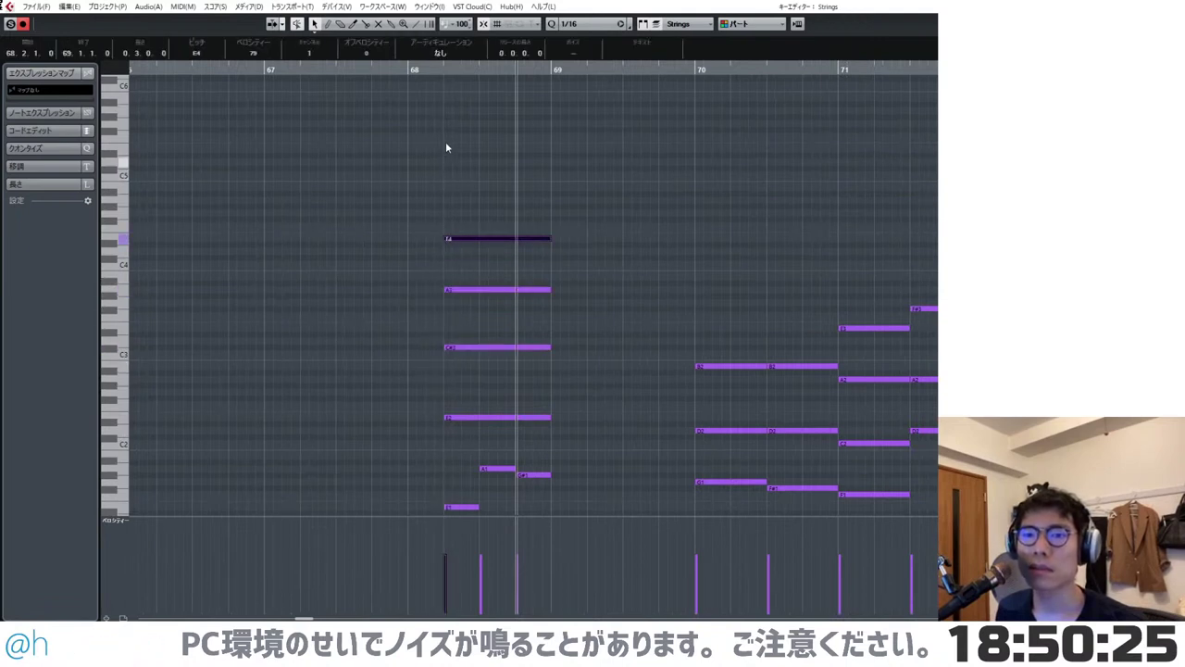
pyautogui.click(495, 143)
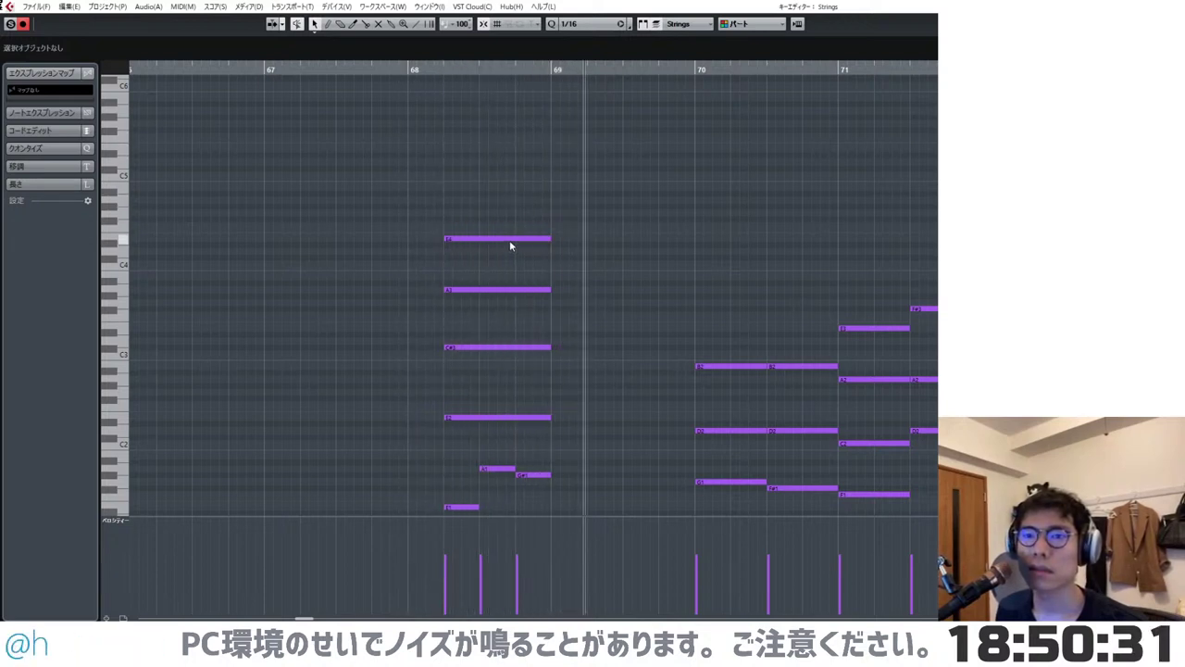
pyautogui.scroll(3, 436, 242)
pyautogui.scroll(-2, 413, 257)
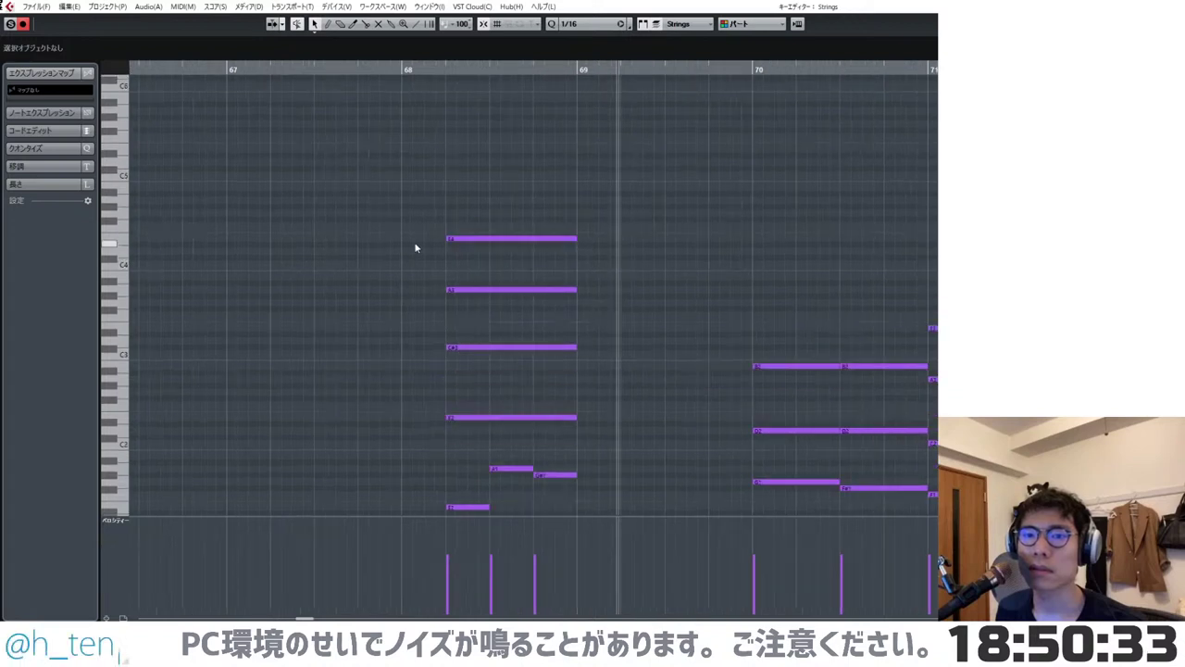
# - Copy the bar 68 chord up a fourth to beat 1 as sixteenth notes and start the long chord at the bar's third sixteenth
pyautogui.moveTo(440, 232); pyautogui.dragTo(463, 424)
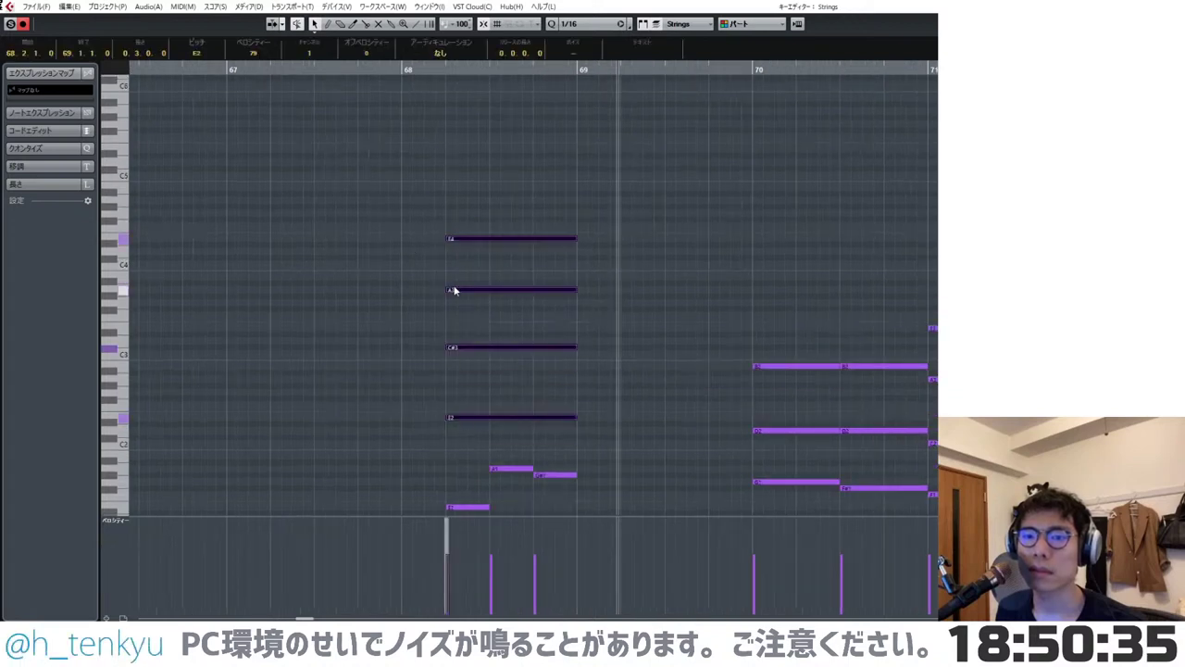
pyautogui.moveTo(448, 239); pyautogui.dragTo(415, 201)
pyautogui.hotkey('alt', 'shift', 'Left')
pyautogui.click(416, 222)
# - Raise the D4 and F#3 of the short chord on bar 68 beat 1 to E4 and A3, and play the result
pyautogui.click(407, 251)
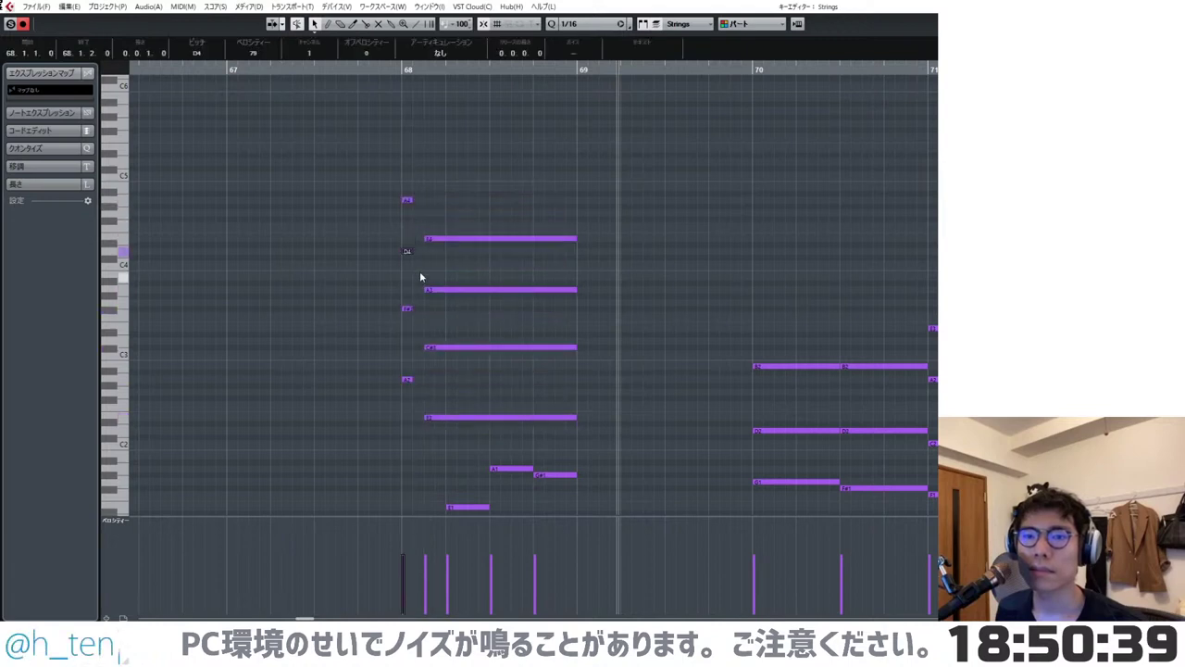
pyautogui.press('Up')
pyautogui.press('Up')
pyautogui.press('Up')
pyautogui.click(406, 308)
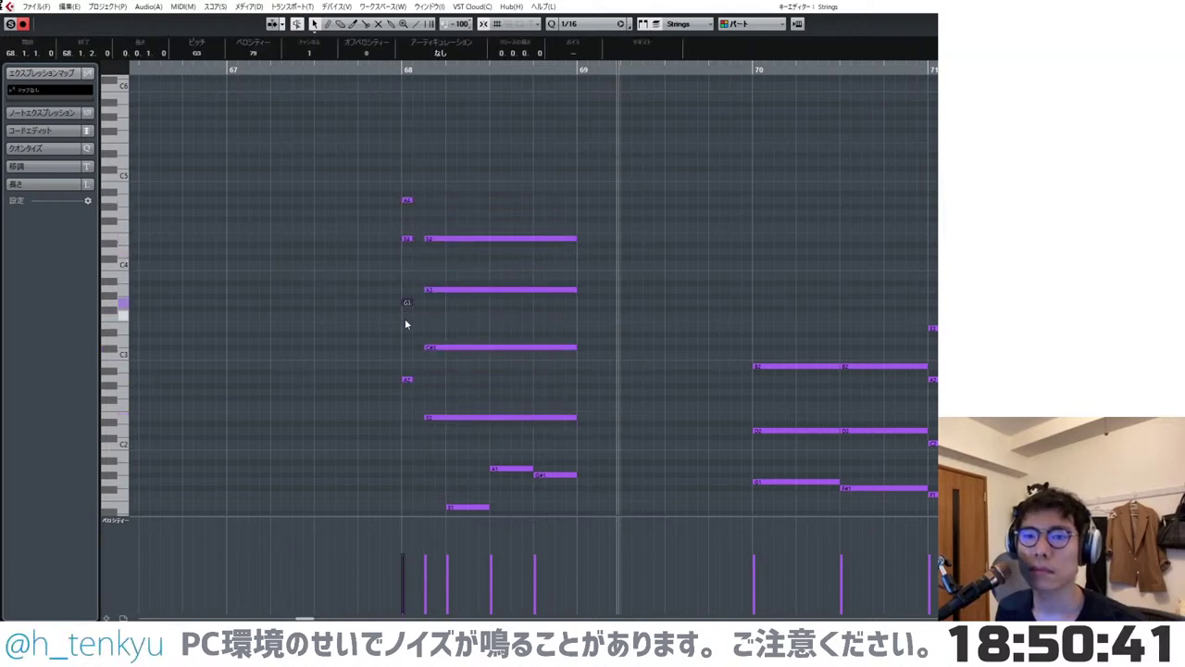
pyautogui.press('Up')
pyautogui.press('Up')
pyautogui.press('Up')
pyautogui.click(406, 379)
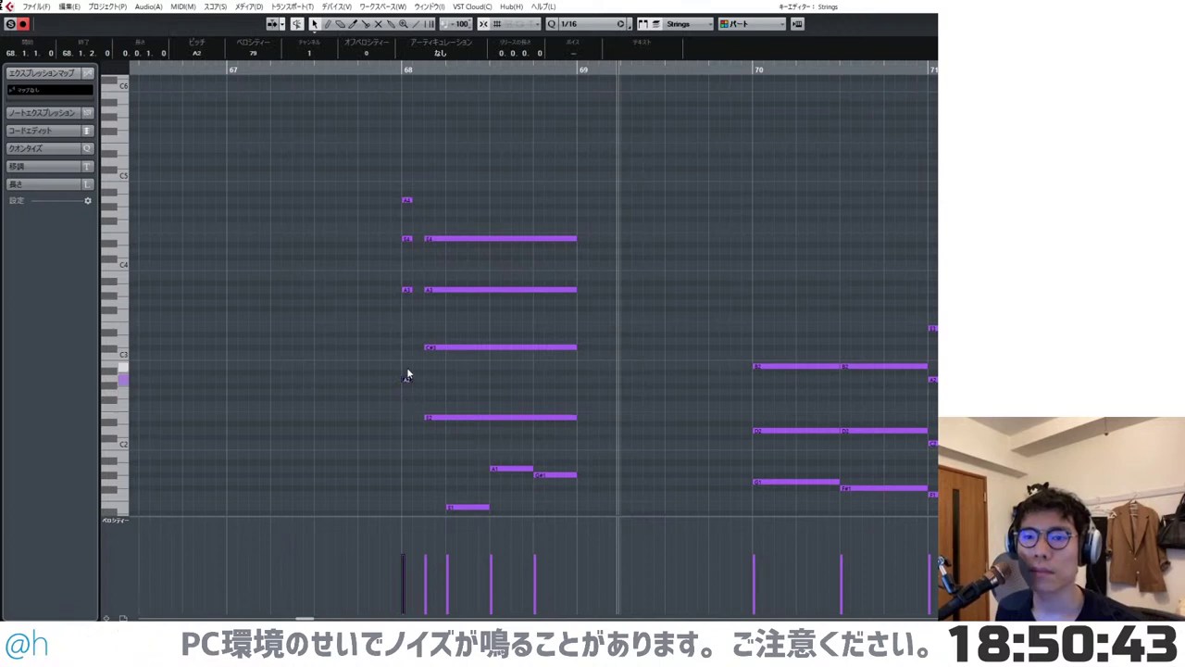
pyautogui.press('space')
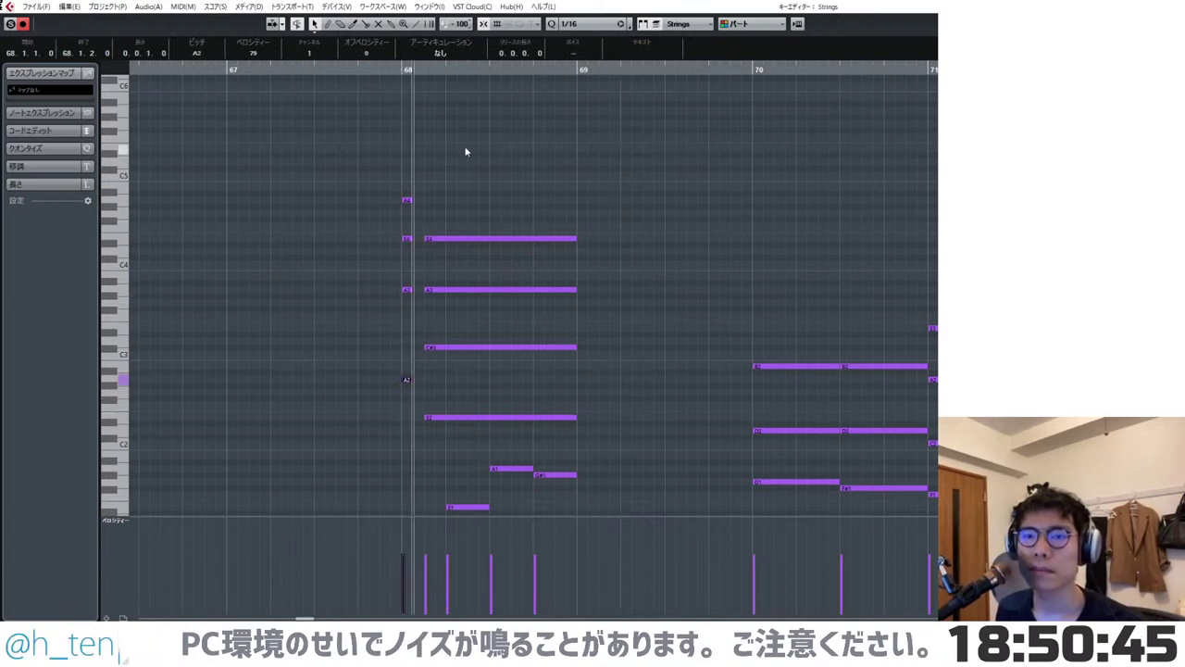
pyautogui.click(550, 183)
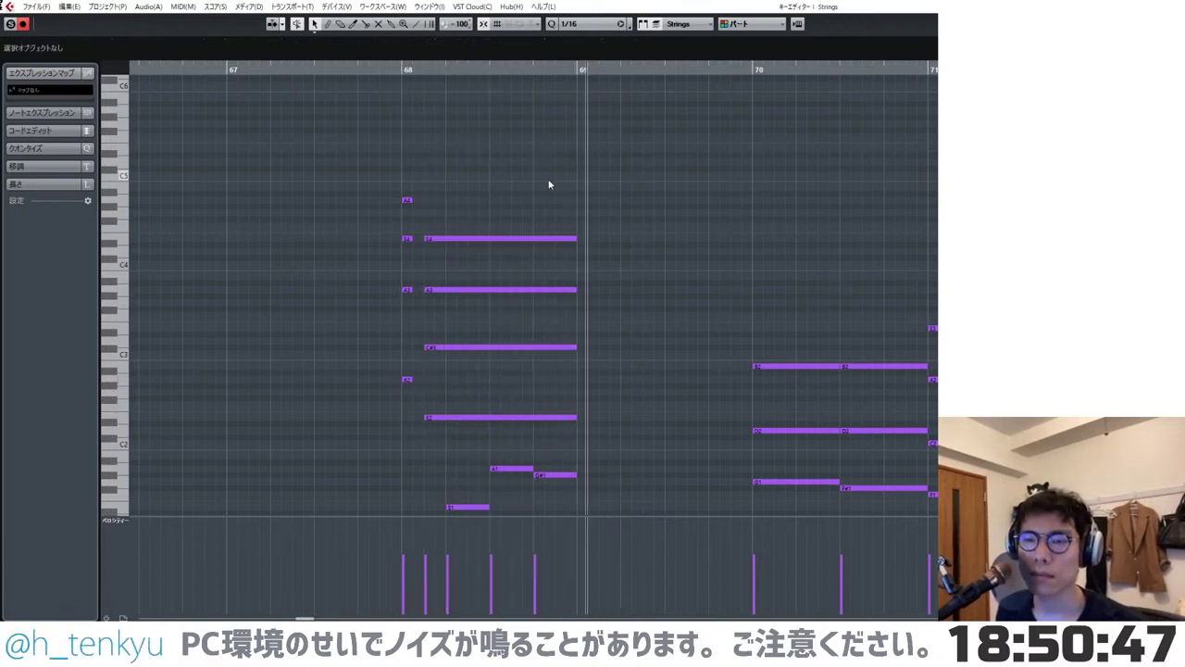
# - Lengthen the short chord on bar 68 beat 1 to eighth notes and play from just before bar 68
pyautogui.moveTo(392, 186); pyautogui.dragTo(414, 403)
pyautogui.click(361, 70)
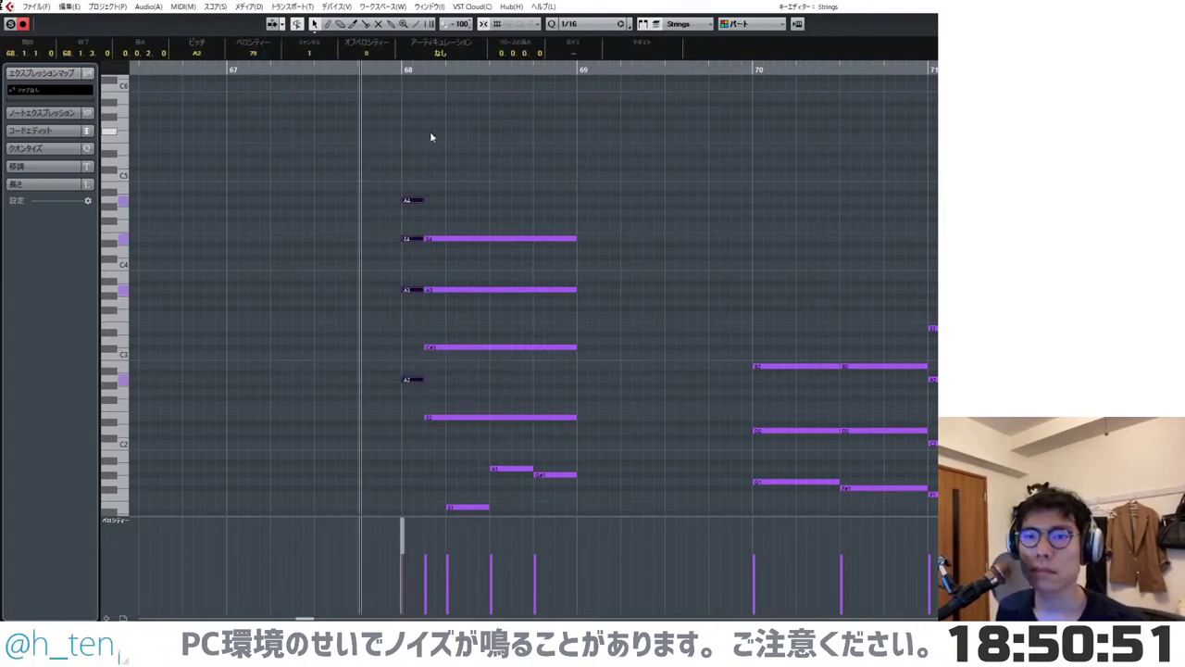
pyautogui.click(431, 138)
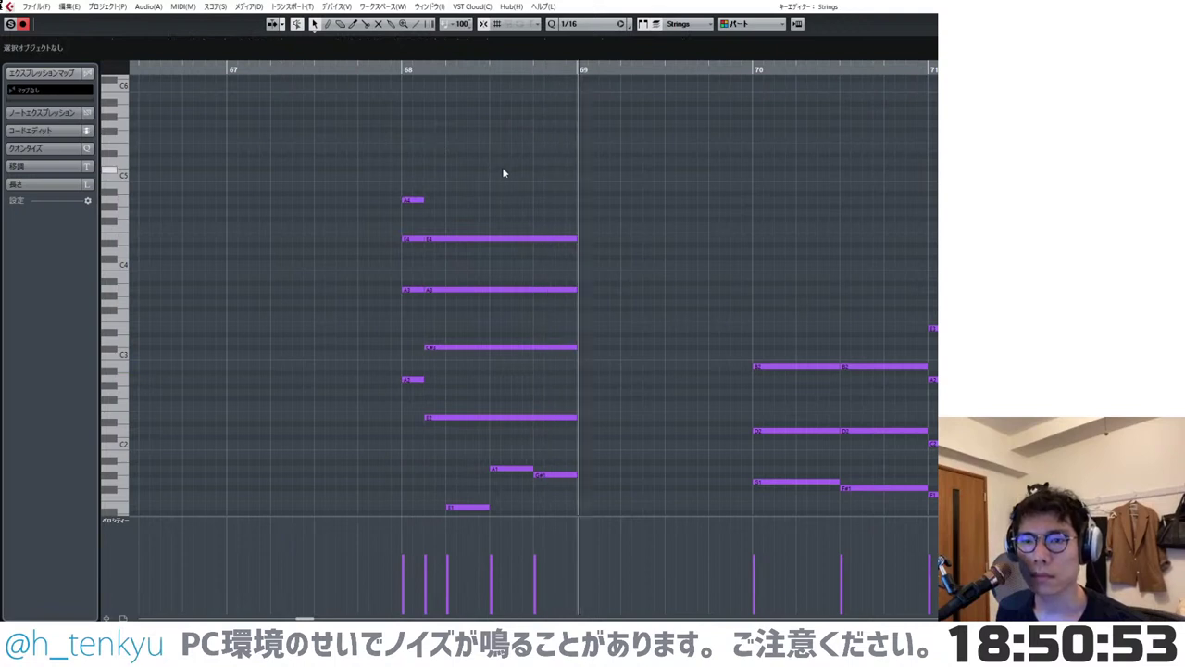
pyautogui.press('space')
# - Move the short chord's lowest note from A2 to E3, lower the chord's velocity, and play from bar 68
pyautogui.moveTo(409, 380); pyautogui.dragTo(410, 328)
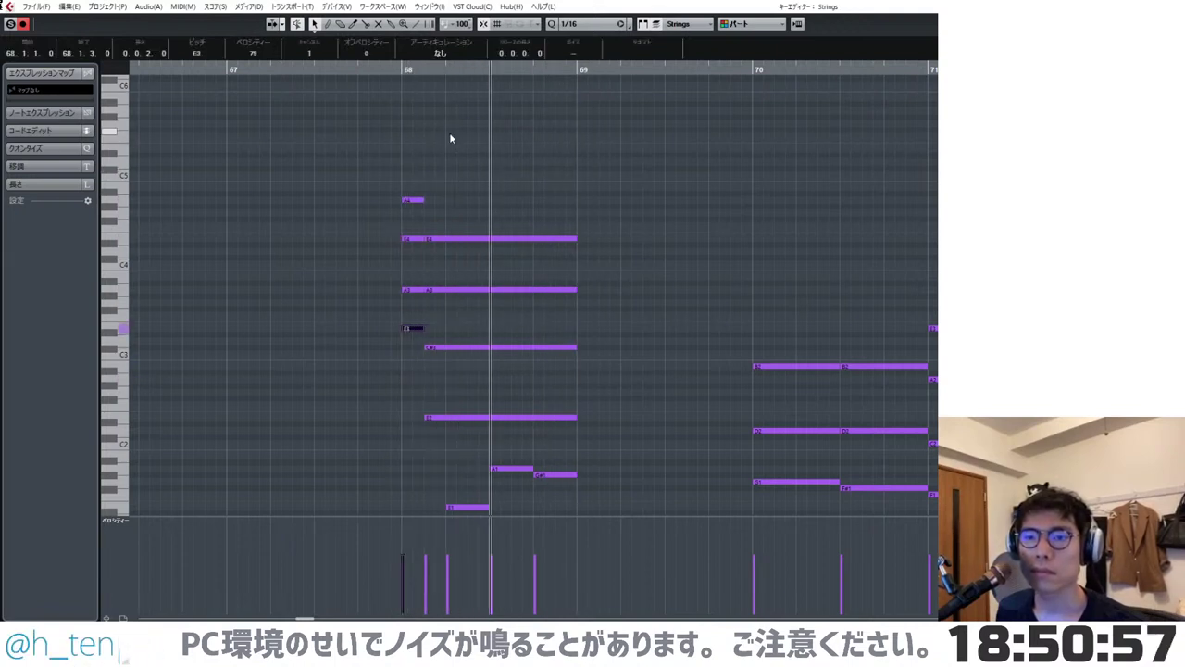
pyautogui.click(490, 217)
pyautogui.click(409, 565)
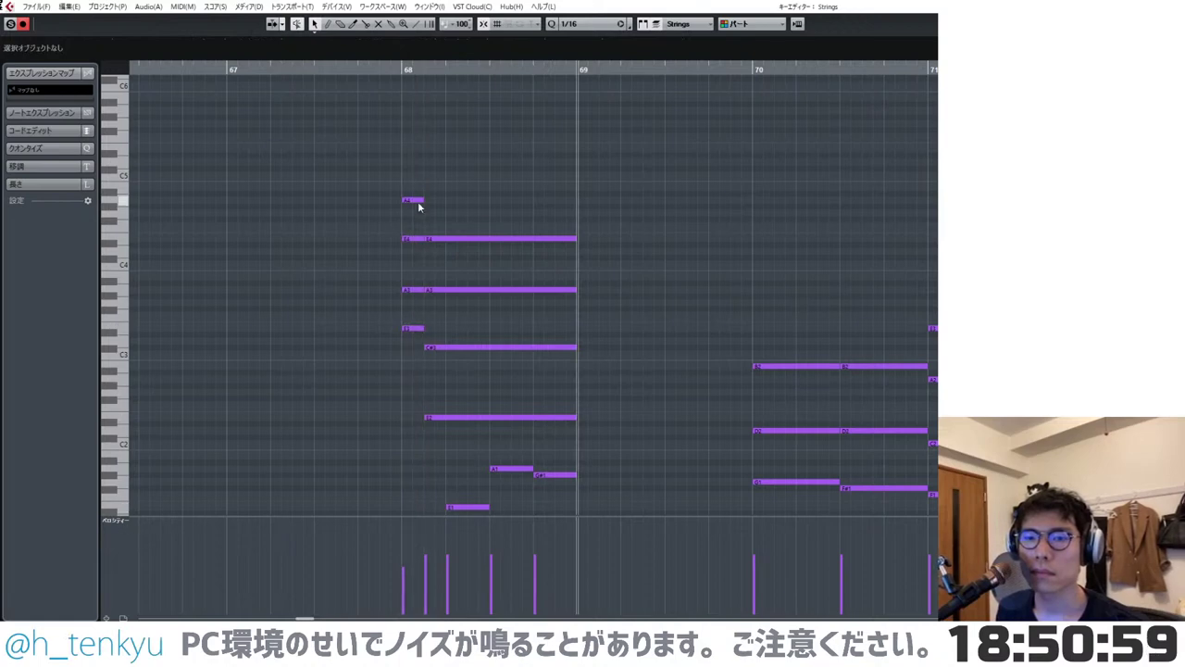
pyautogui.click(405, 70)
pyautogui.press('space')
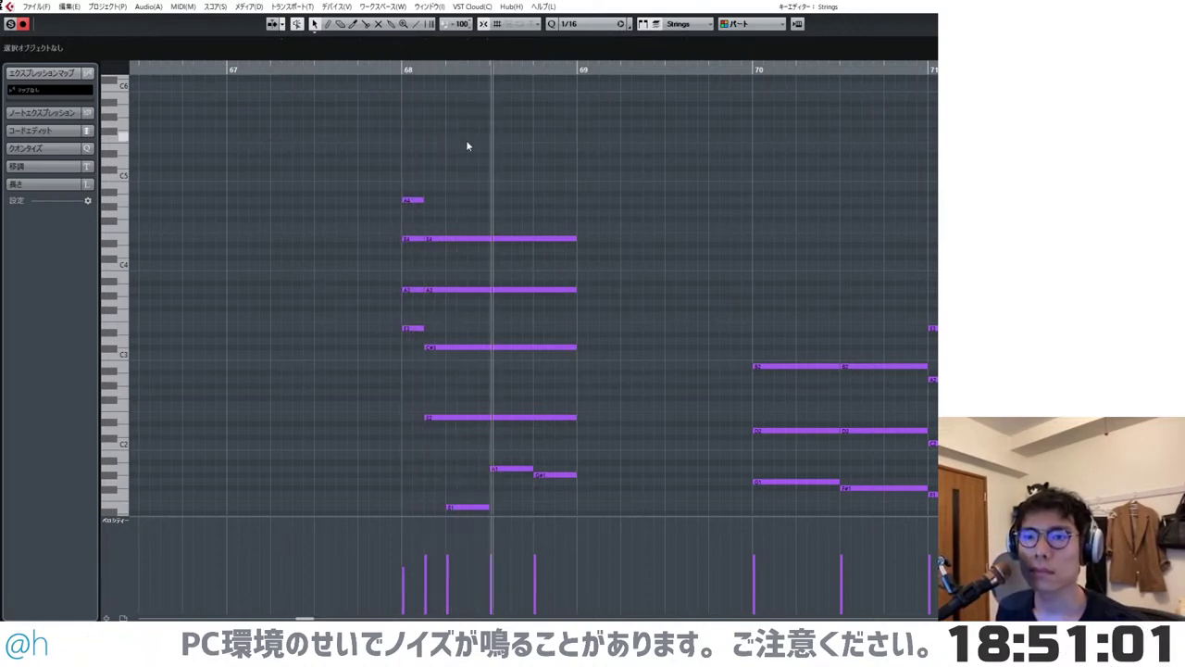
# - Open the Strings Spic part, copy the whole chord on bar 65 beat 1, and play from just before bar 65
pyautogui.press('Return')
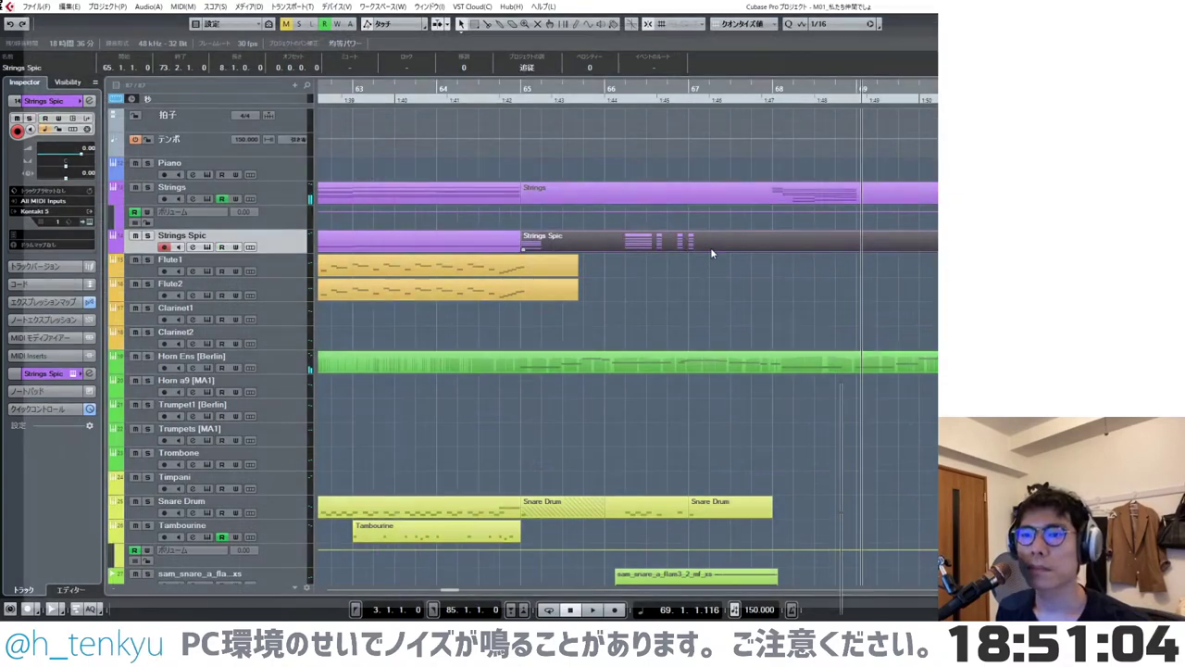
pyautogui.doubleClick(711, 248)
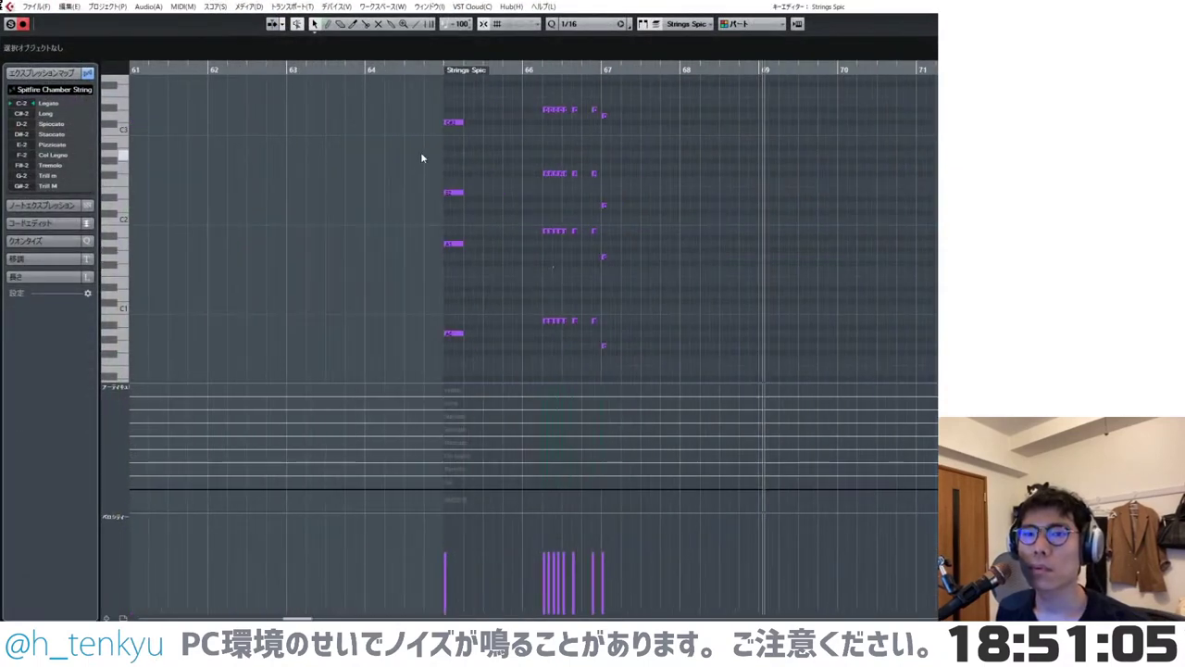
pyautogui.scroll(-5, 404, 108)
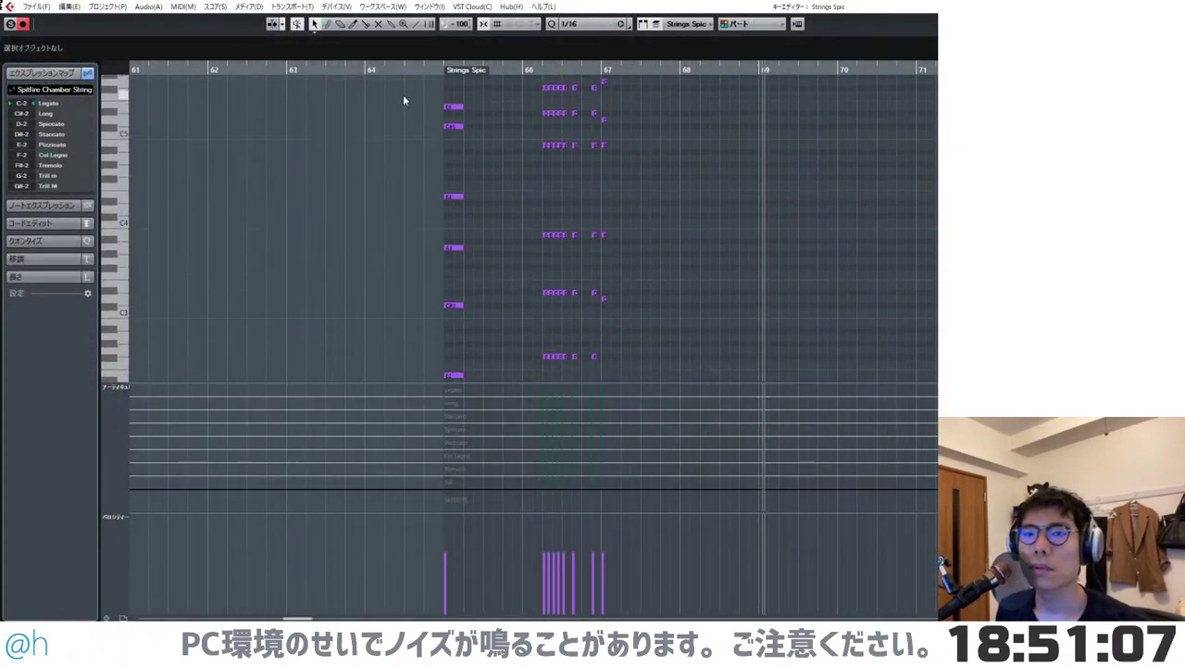
pyautogui.moveTo(405, 98); pyautogui.dragTo(465, 441)
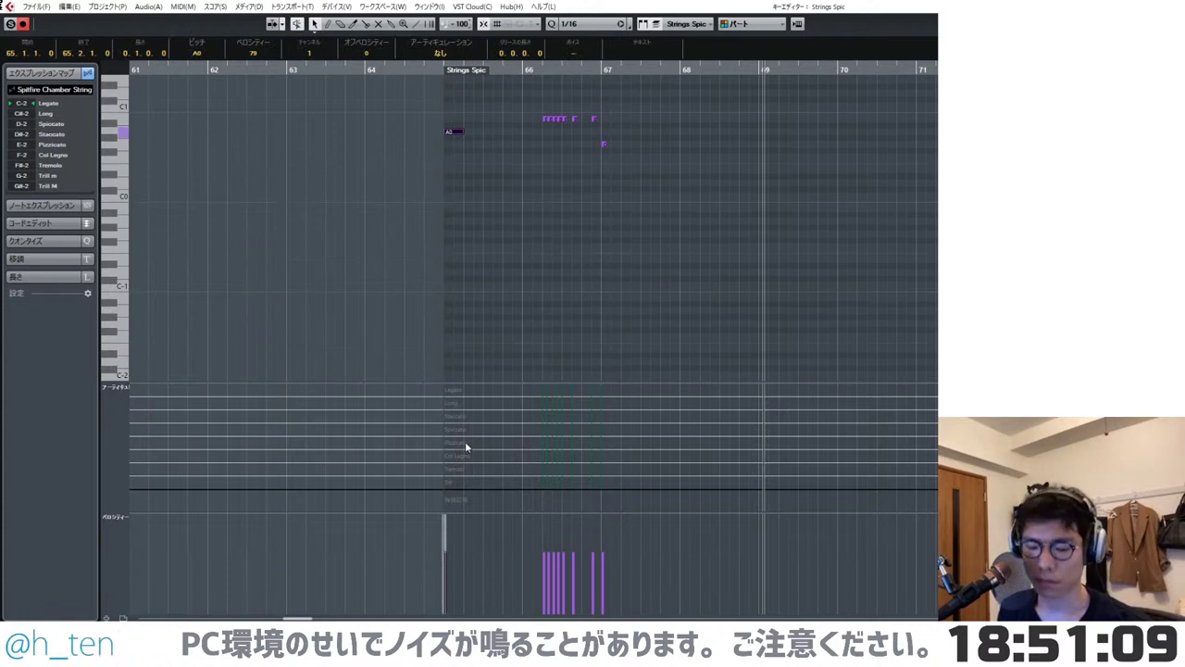
pyautogui.scroll(5, 709, 306)
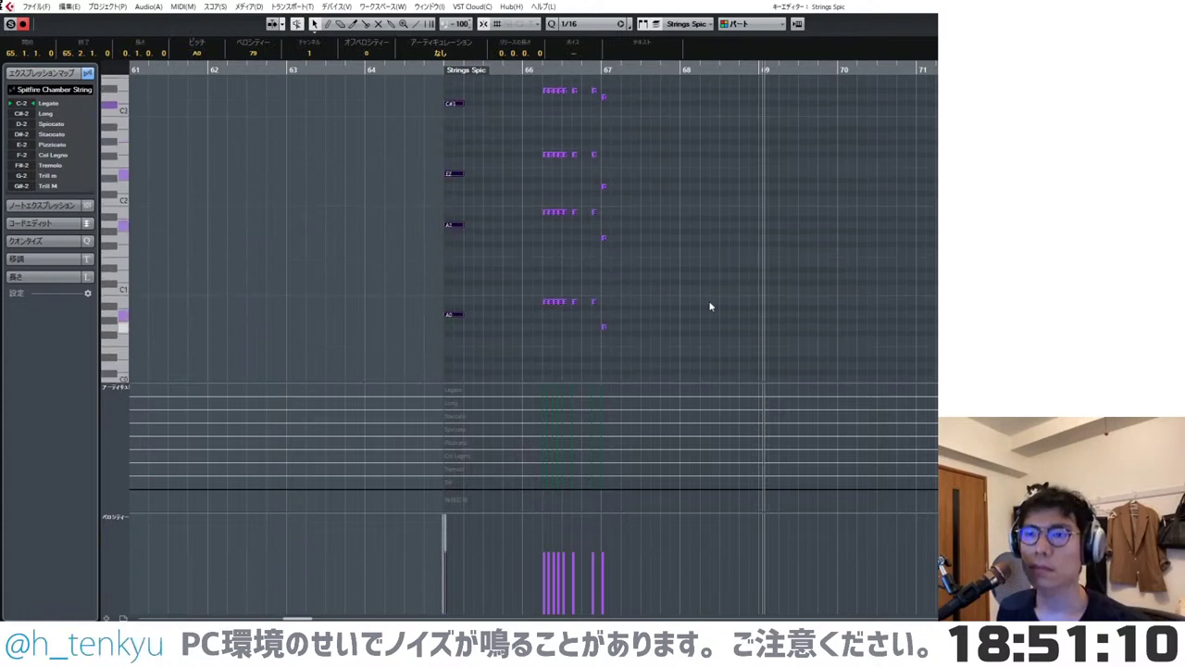
pyautogui.click(435, 69)
pyautogui.press('space')
pyautogui.click(709, 159)
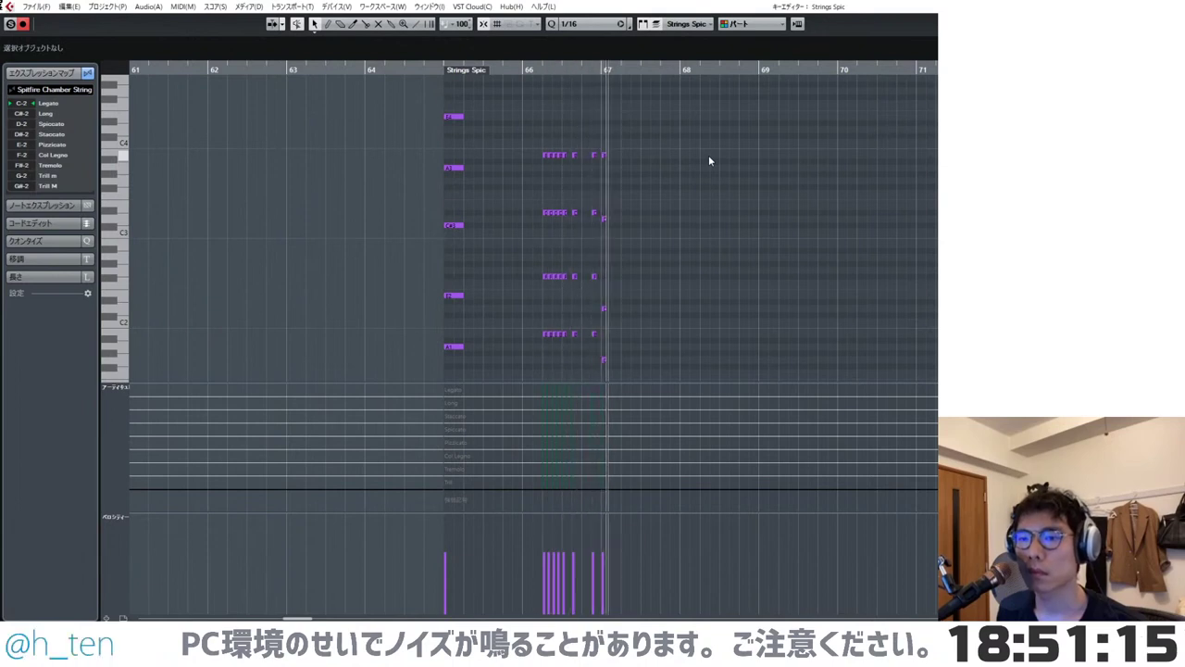
# - Paste the copied spiccato chord at bar 69 beat 1
pyautogui.scroll(3, 805, 174)
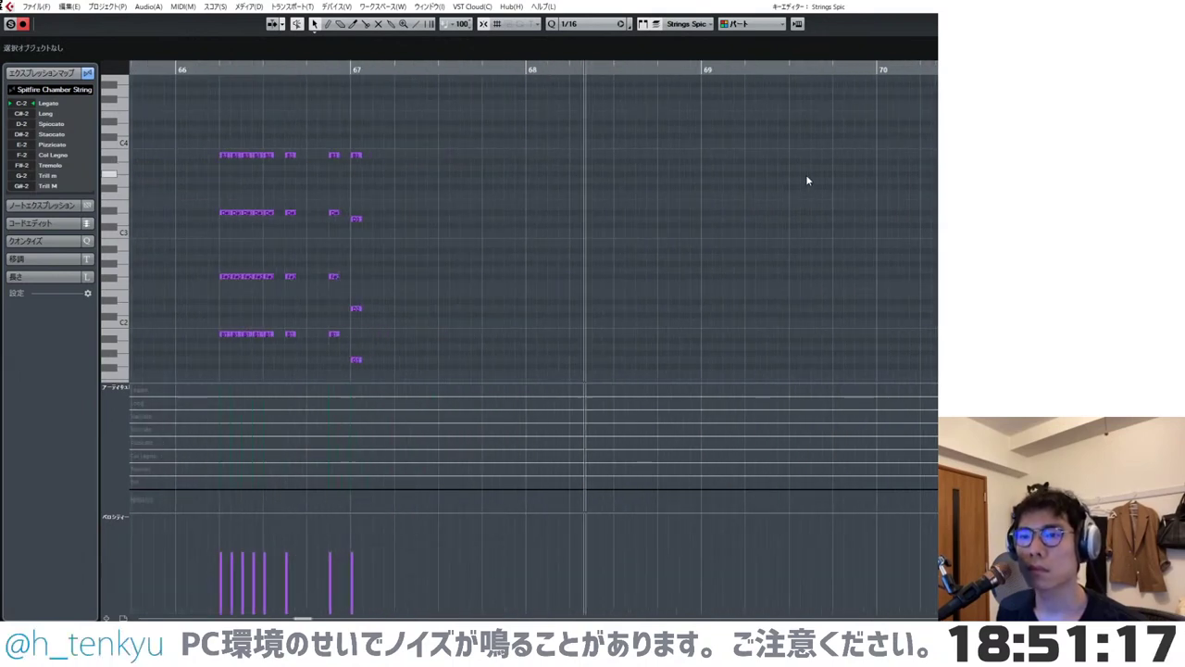
pyautogui.press('space')
pyautogui.click(701, 72)
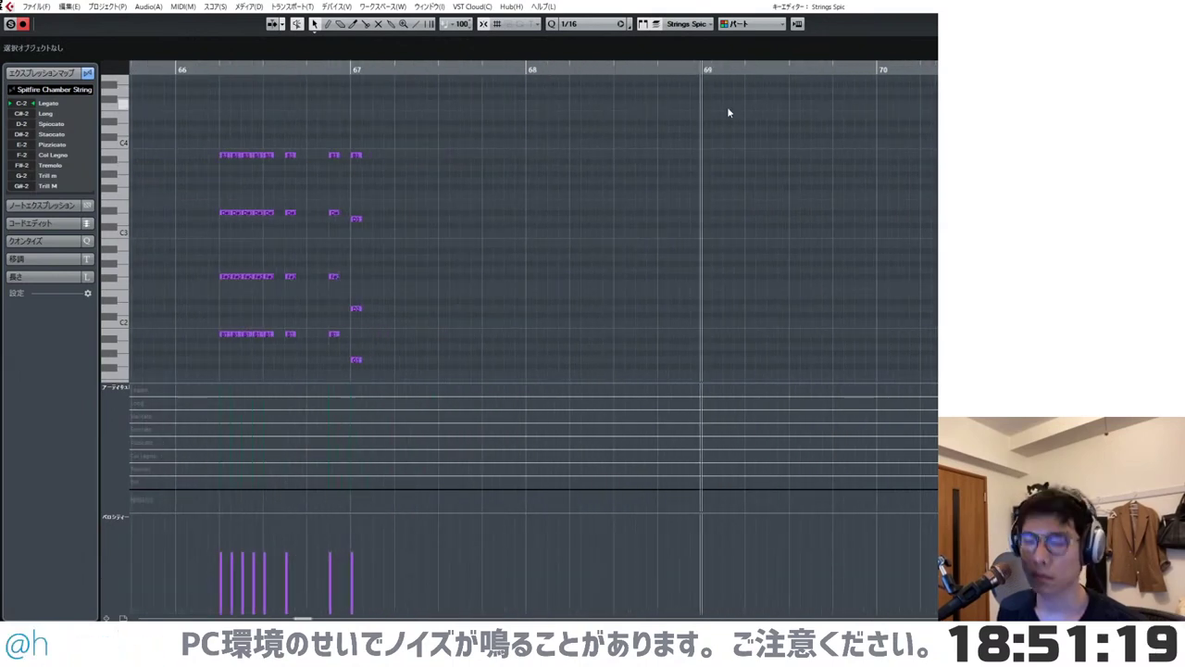
pyautogui.hotkey('ctrl', 'v')
pyautogui.scroll(-3, 767, 154)
# - Lower the two lowest notes of the bar 69 spiccato chord, A1 and A0, to F#1 and F#0
pyautogui.moveTo(730, 201); pyautogui.dragTo(735, 335)
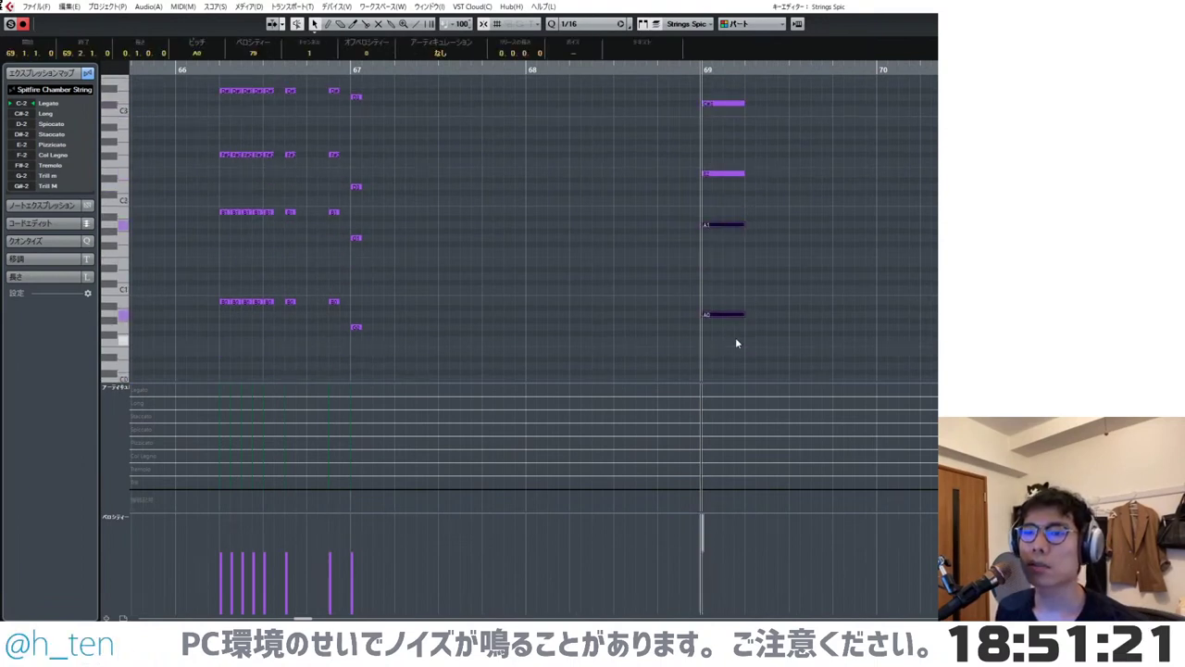
pyautogui.press('Down')
pyautogui.press('Down')
pyautogui.press('Down')
pyautogui.scroll(2, 775, 299)
pyautogui.scroll(3, 776, 298)
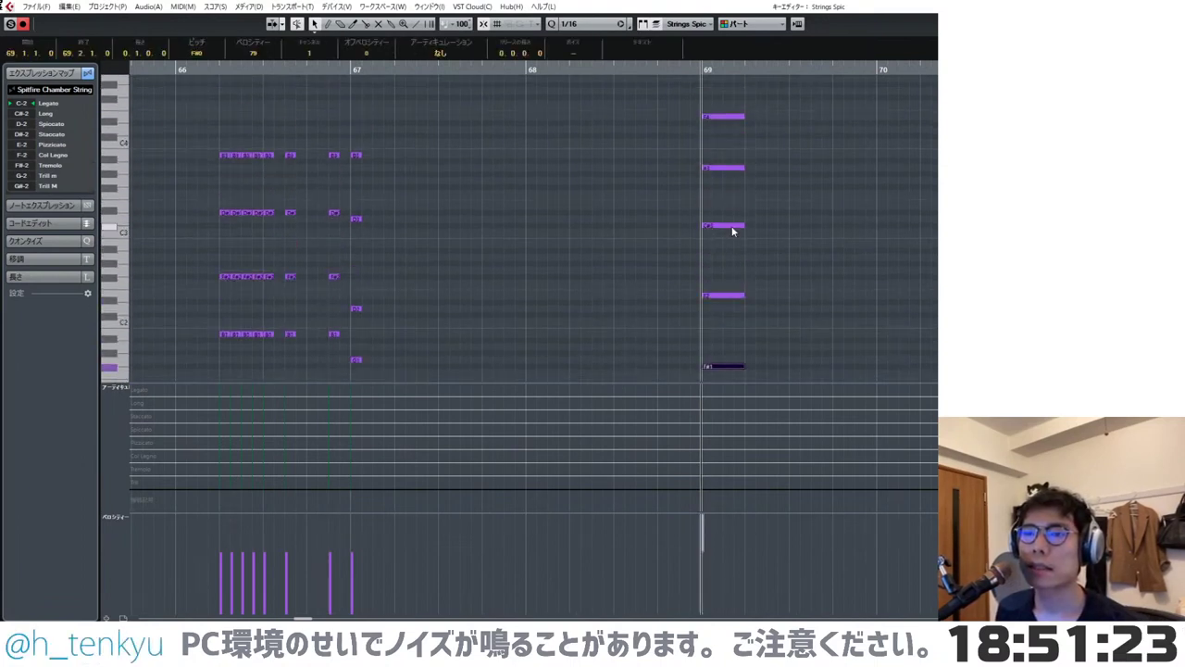
pyautogui.click(791, 253)
pyautogui.scroll(2, 784, 222)
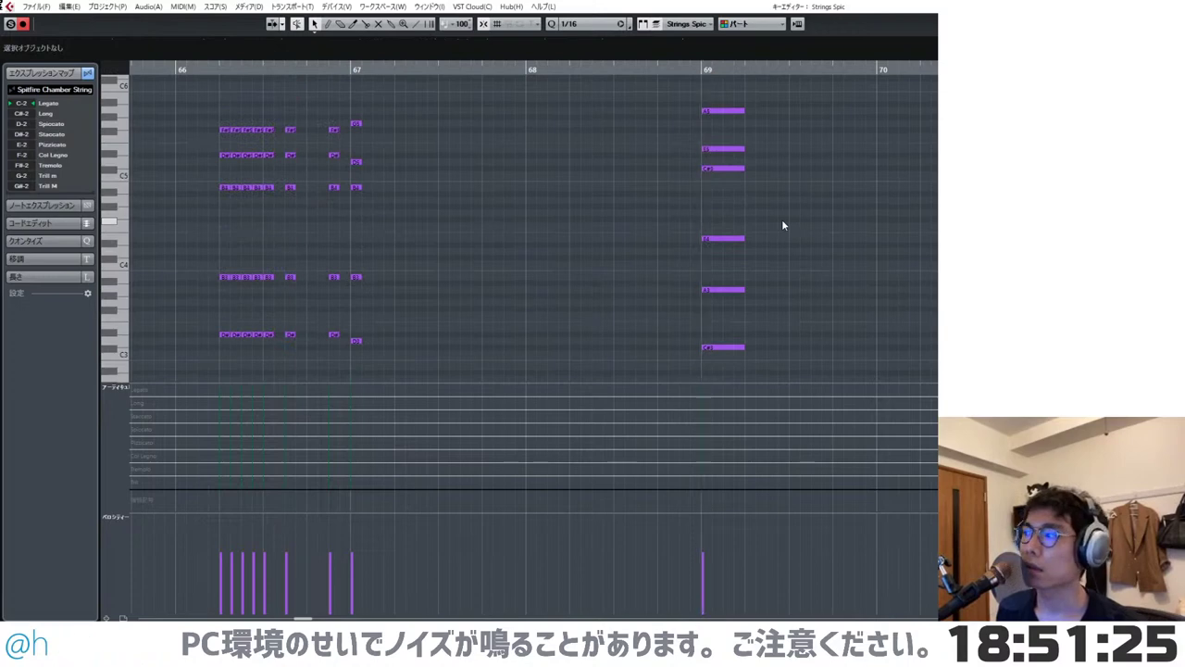
pyautogui.press('Return')
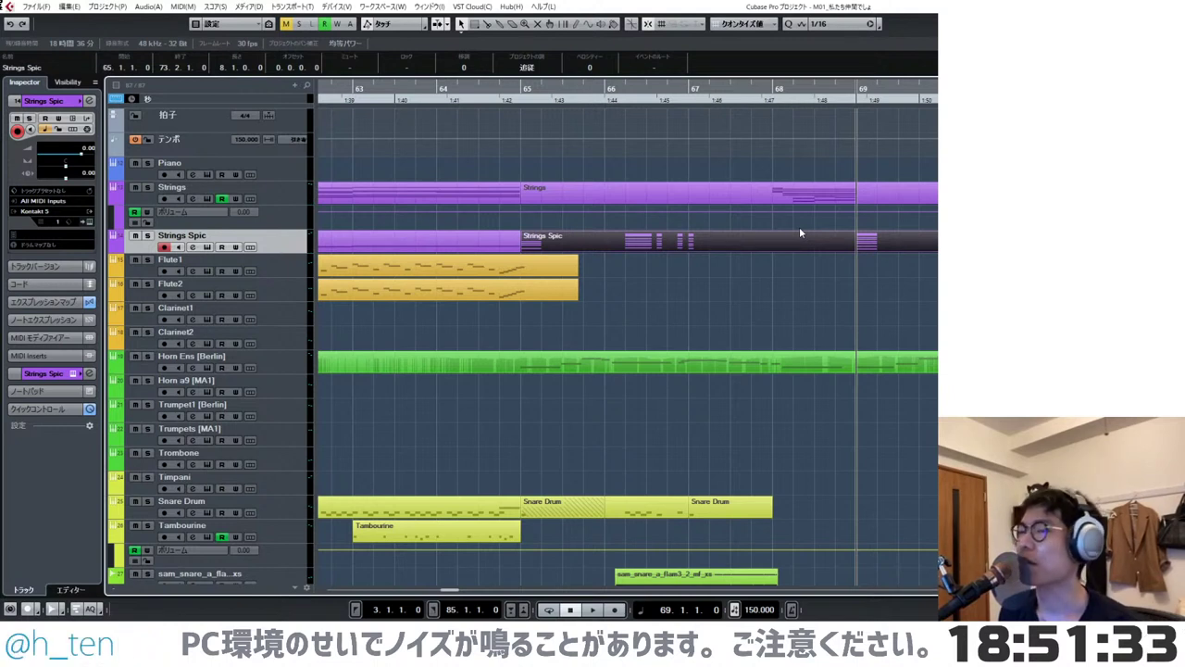
# - Shorten all notes of the Strings Spic chord at bar 69 to eighth notes
pyautogui.doubleClick(865, 242)
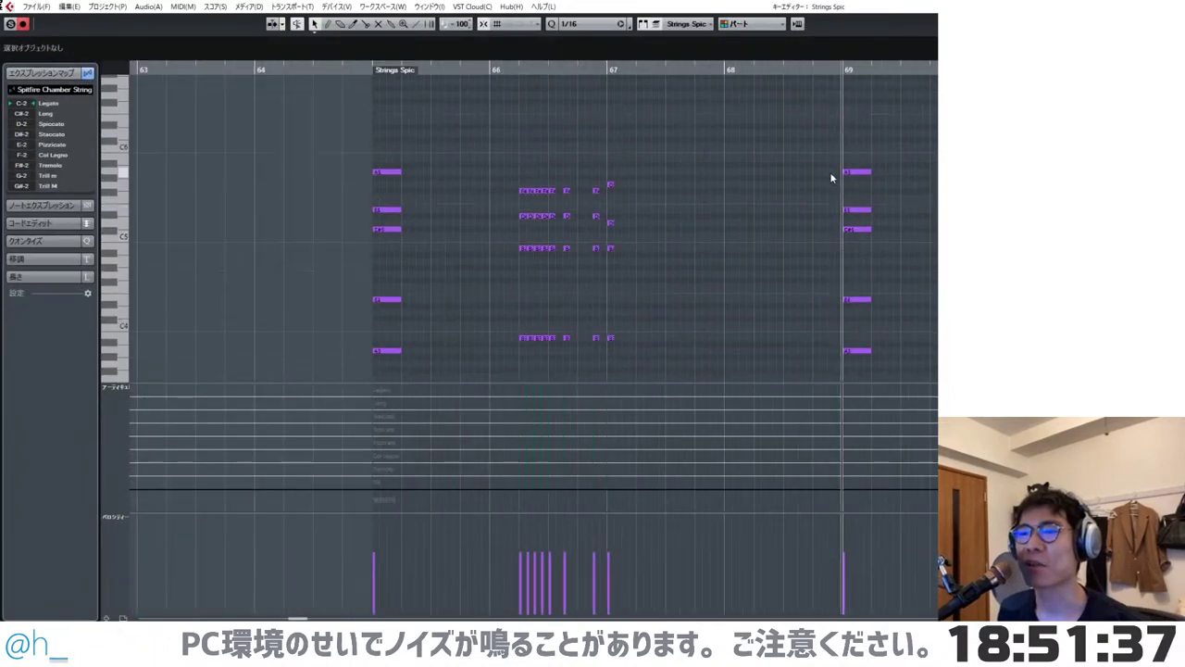
pyautogui.moveTo(821, 139); pyautogui.dragTo(870, 398)
pyautogui.scroll(6, 874, 366)
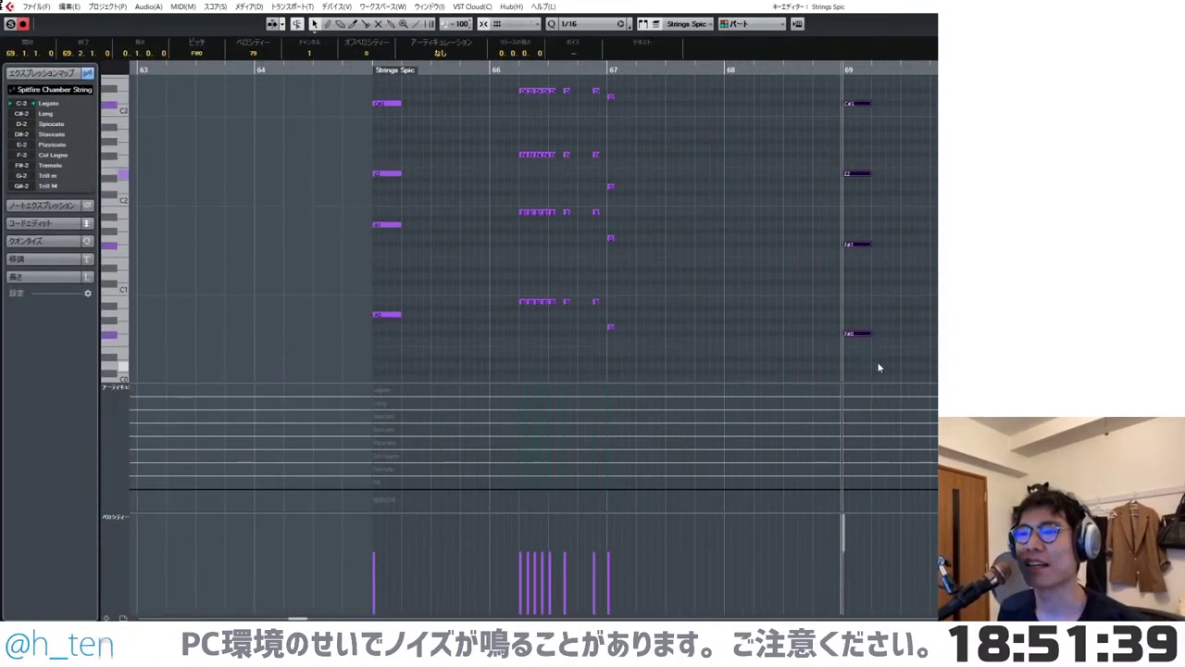
pyautogui.scroll(2, 898, 352)
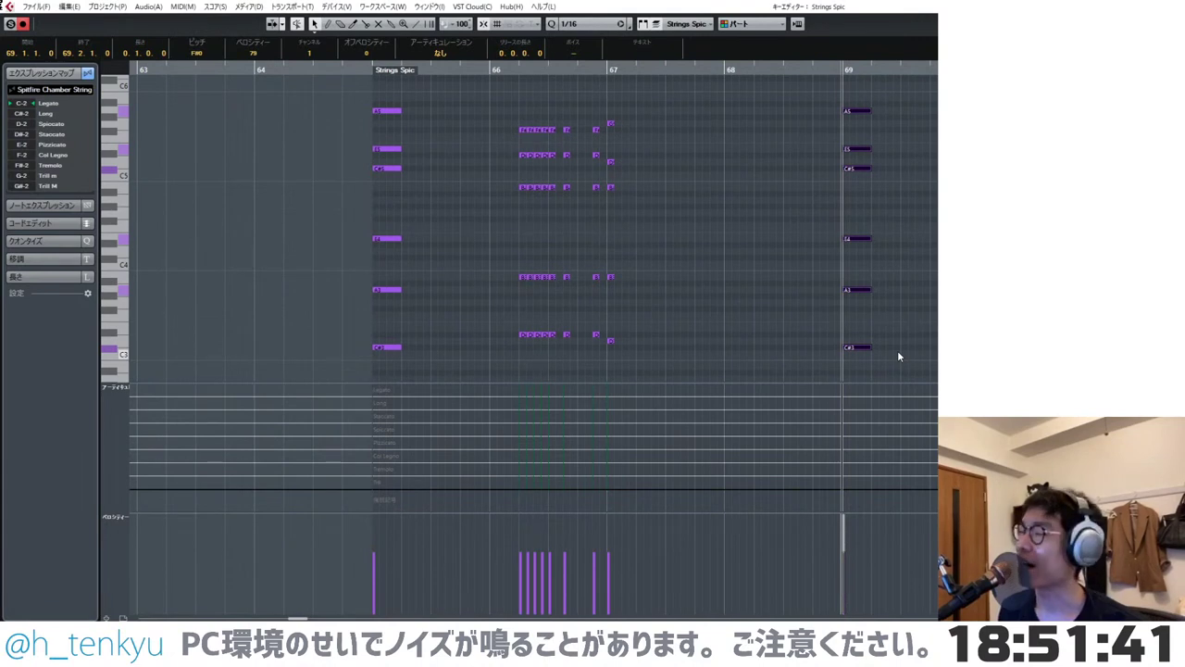
pyautogui.hotkey('alt', 'shift', 'Left')
pyautogui.hotkey('alt', 'shift', 'Left')
pyautogui.hotkey('alt', 'shift', 'Left')
pyautogui.hotkey('alt', 'shift', 'Right')
pyautogui.scroll(-1, 898, 356)
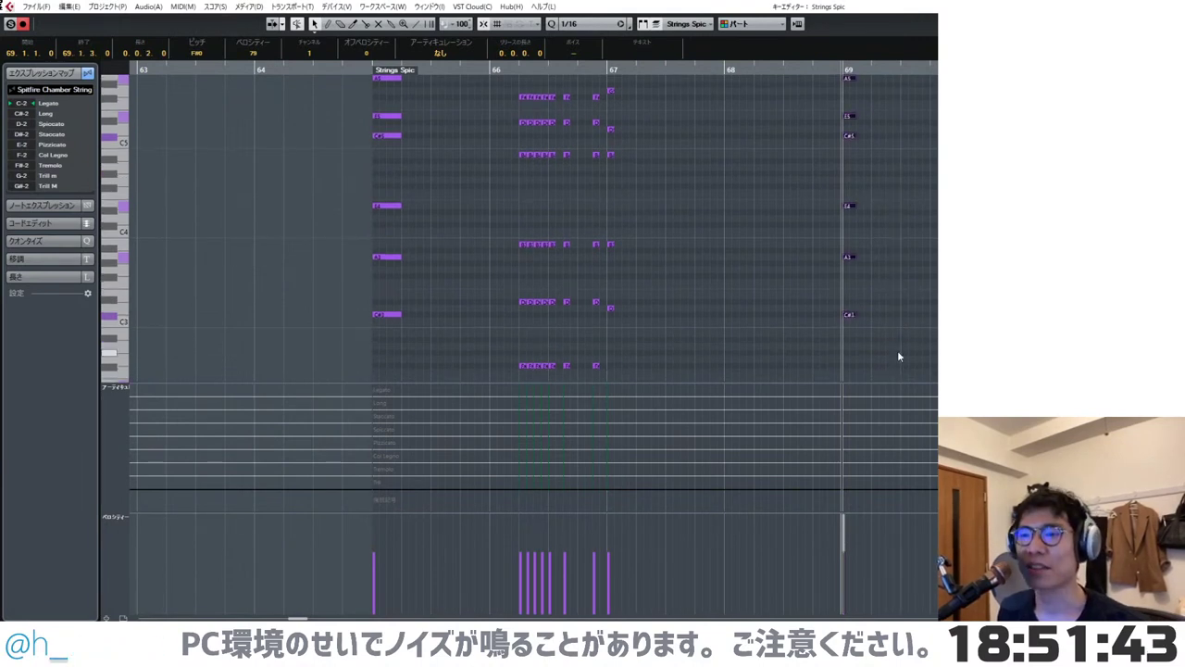
# - Shorten the Strings Spic chord at bar 65 to eighth notes and return to the project
pyautogui.scroll(4, 903, 332)
pyautogui.moveTo(385, 156); pyautogui.dragTo(403, 417)
pyautogui.hotkey('alt', 'shift', 'Right')
pyautogui.scroll(7, 459, 348)
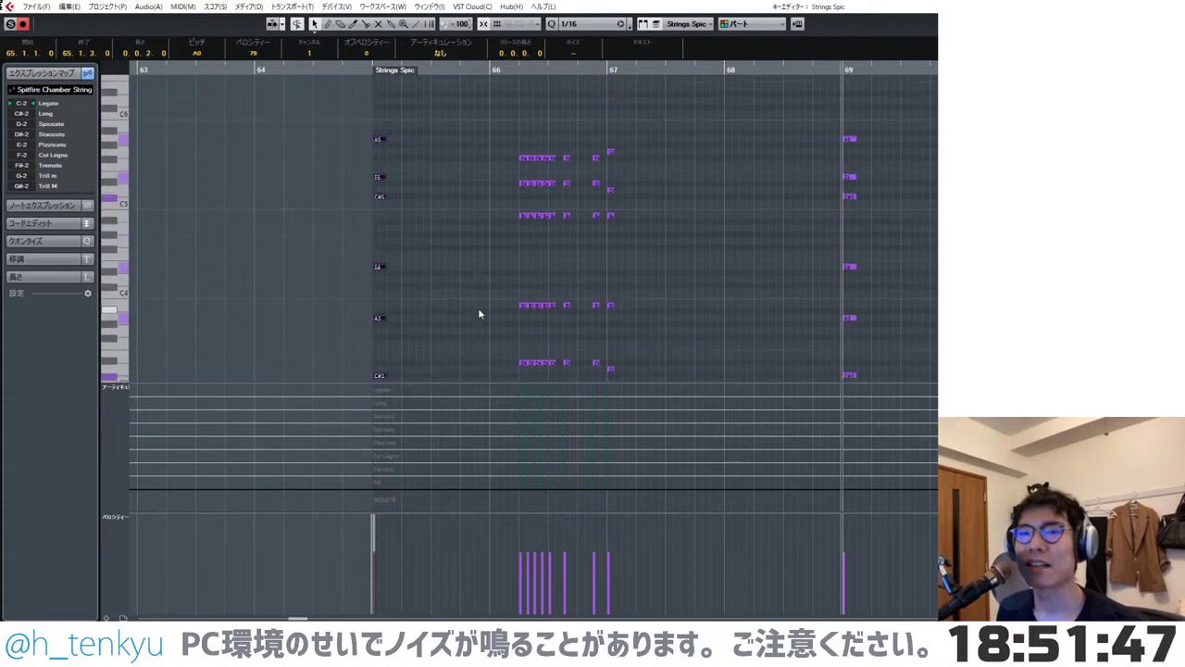
pyautogui.click(681, 275)
pyautogui.press('Escape')
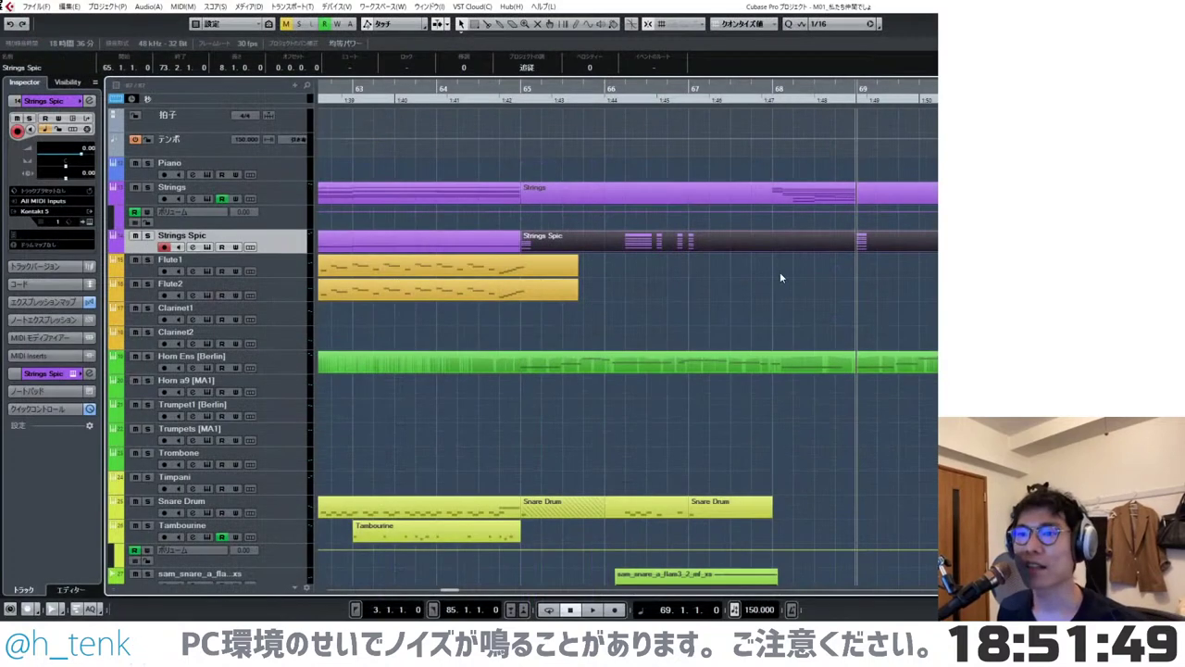
pyautogui.click(849, 287)
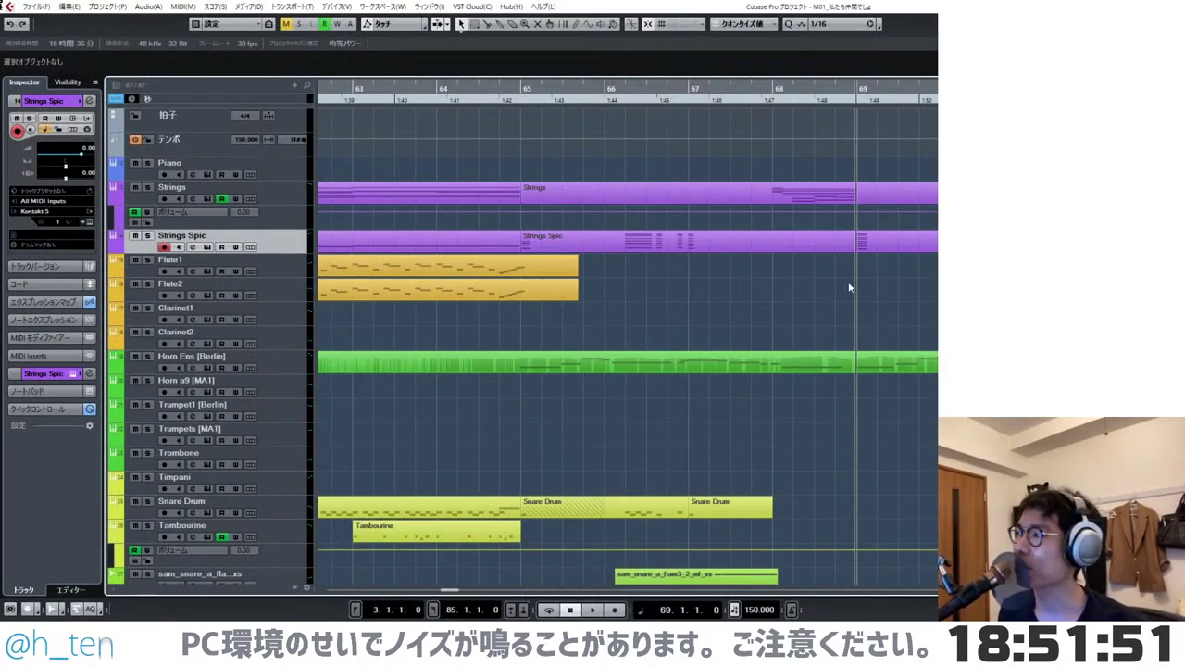
# - Open the Strings and Strings Spic parts together in the key editor and play from bar 68
pyautogui.scroll(-2, 850, 280)
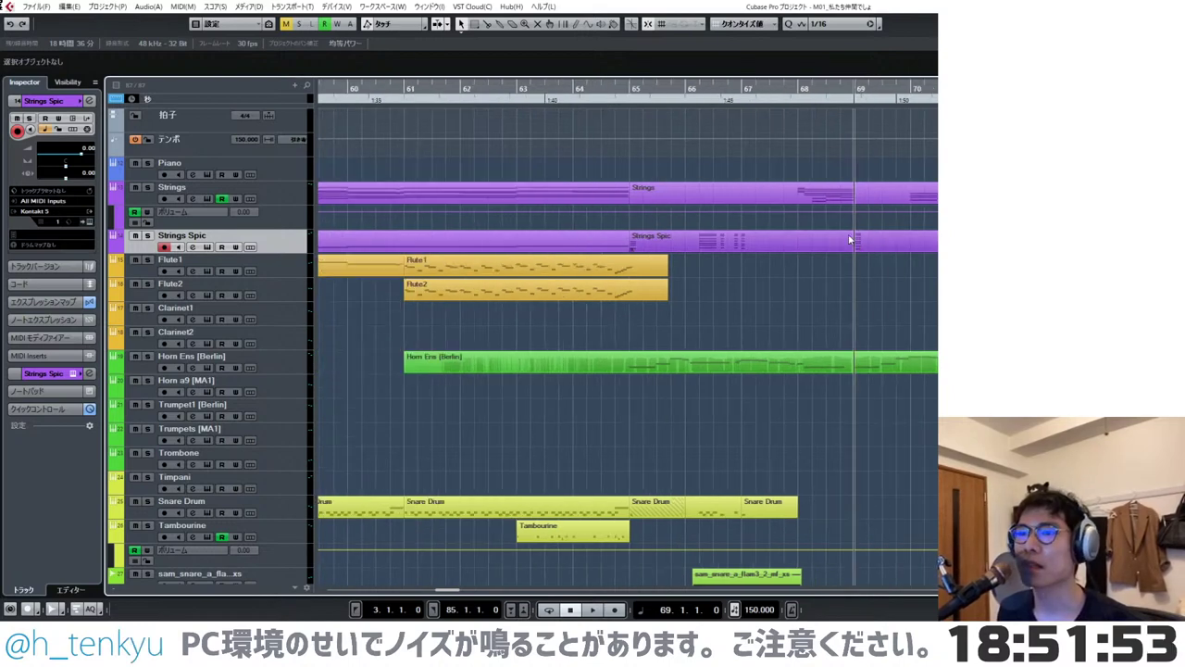
pyautogui.click(850, 239)
pyautogui.keyDown('shift'); pyautogui.click(851, 194); pyautogui.keyUp('shift')
pyautogui.doubleClick(861, 196)
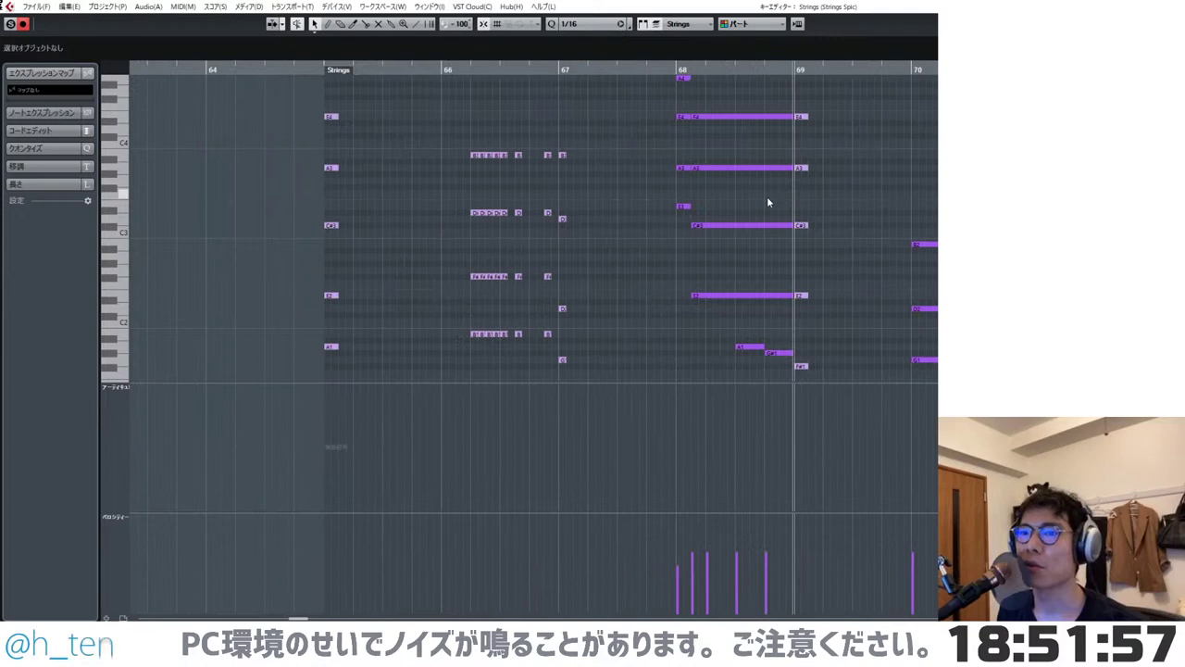
pyautogui.scroll(5, 767, 197)
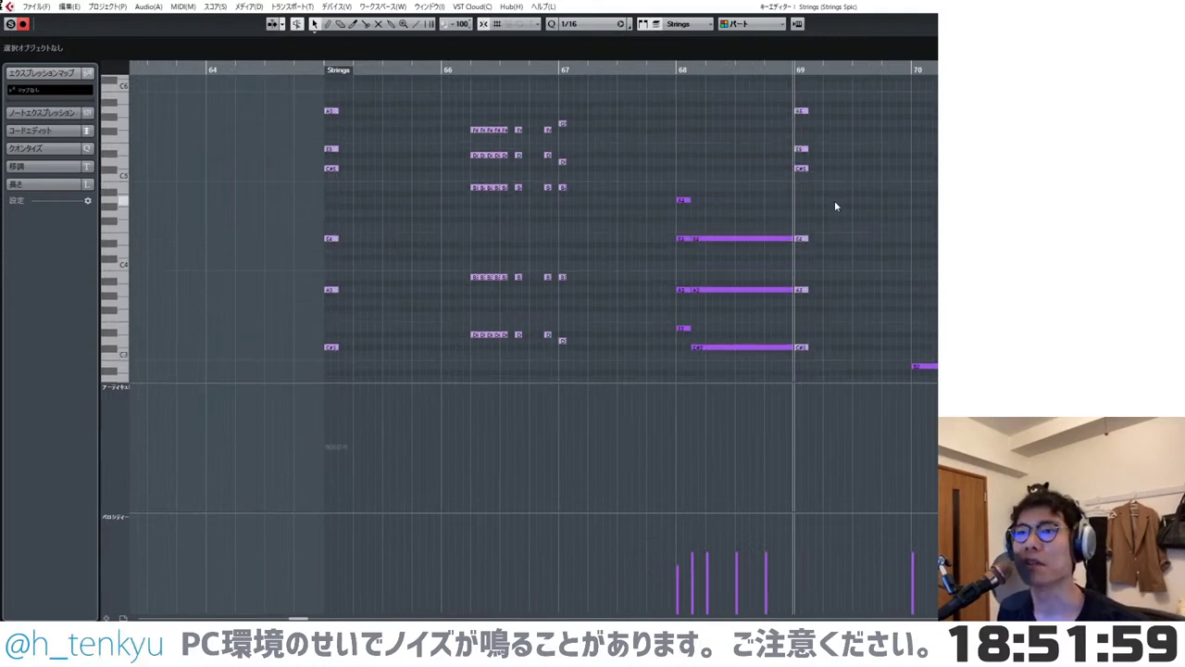
pyautogui.scroll(-2, 834, 205)
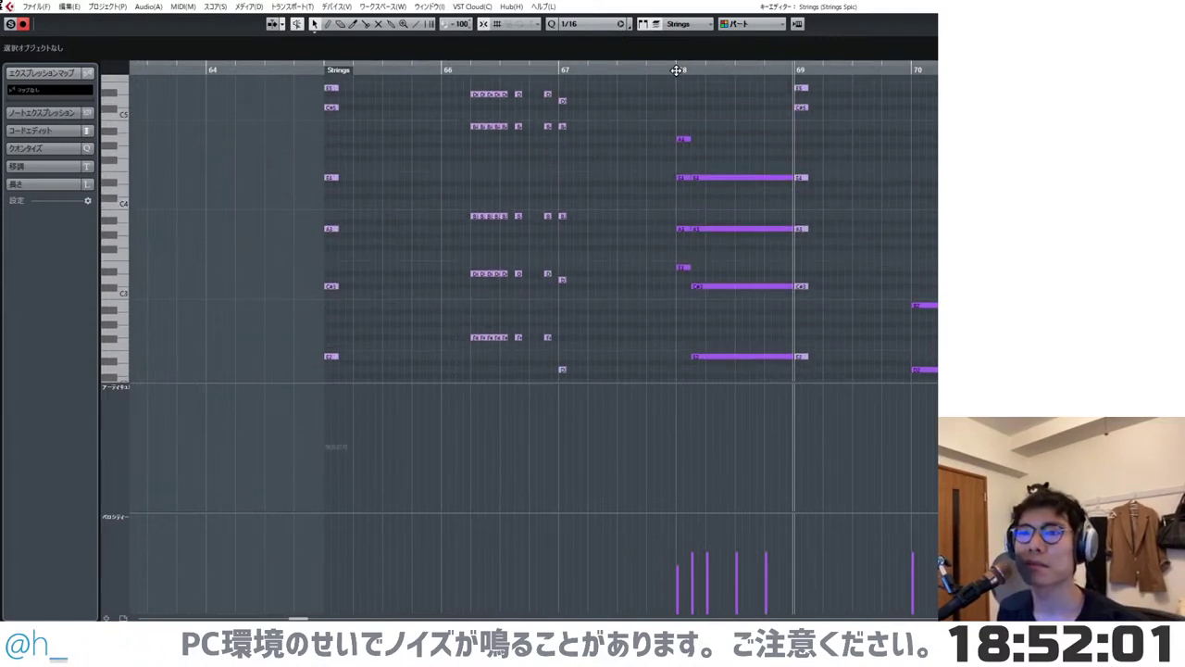
pyautogui.click(679, 68)
pyautogui.press('space')
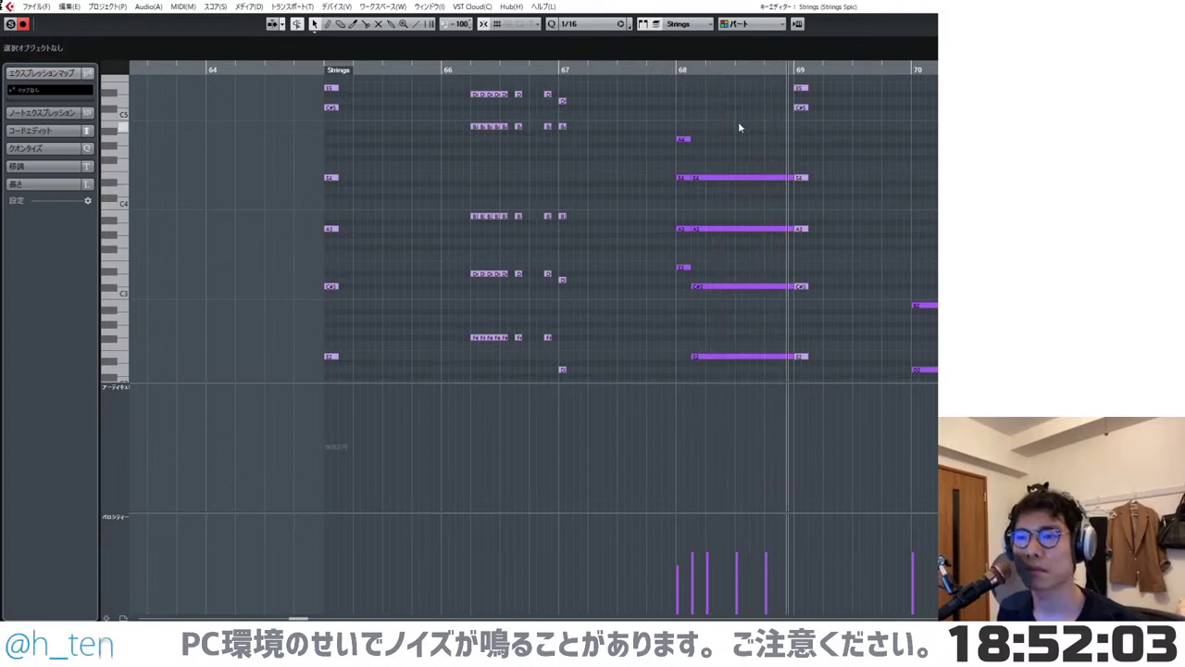
# - Delete the short Strings chord on bar 68 beat 1 and play from just before bar 67
pyautogui.moveTo(667, 117); pyautogui.dragTo(680, 299)
pyautogui.press('Delete')
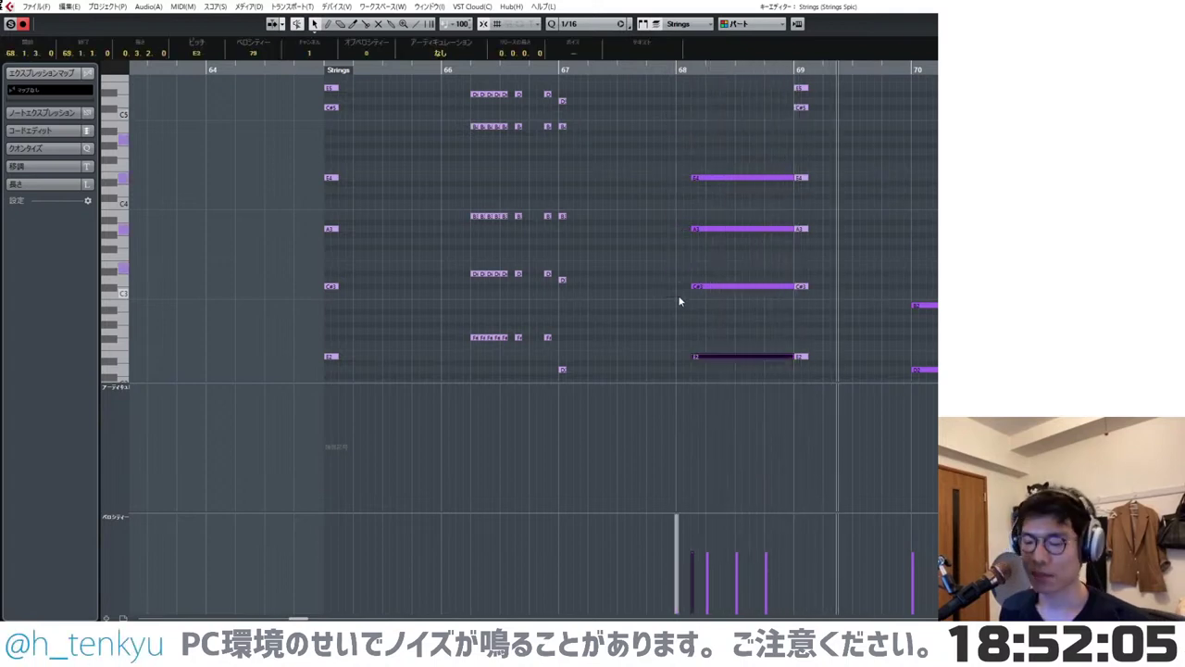
pyautogui.scroll(-3, 681, 292)
pyautogui.scroll(1, 692, 280)
pyautogui.scroll(6, 771, 233)
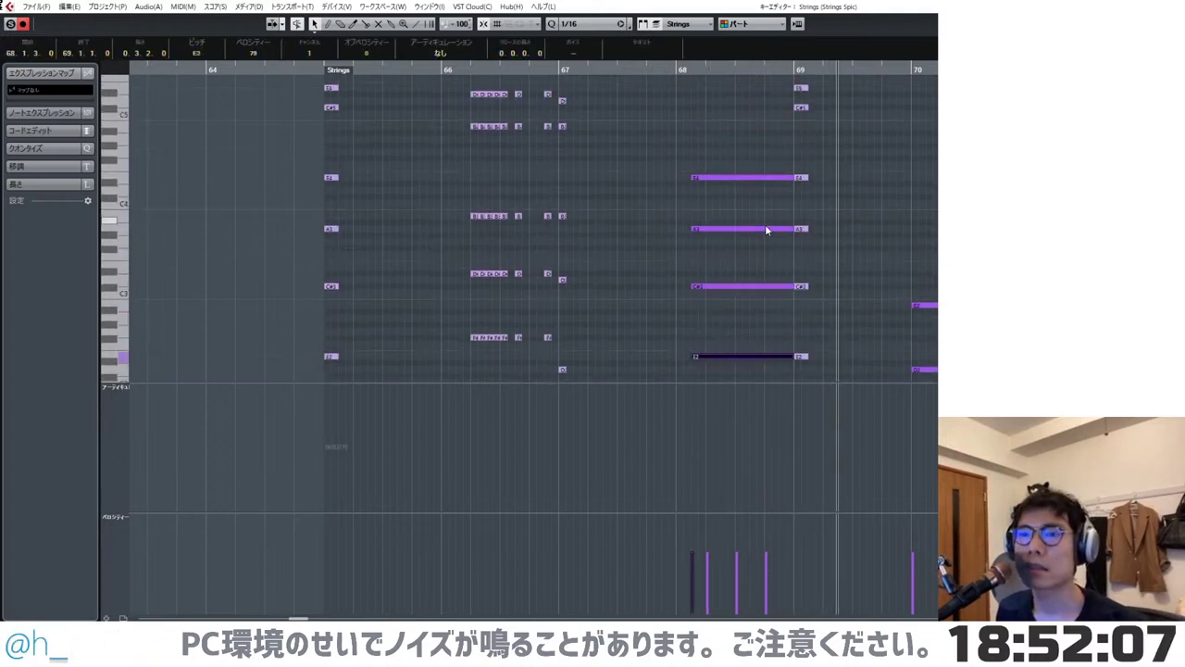
pyautogui.click(556, 70)
pyautogui.press('space')
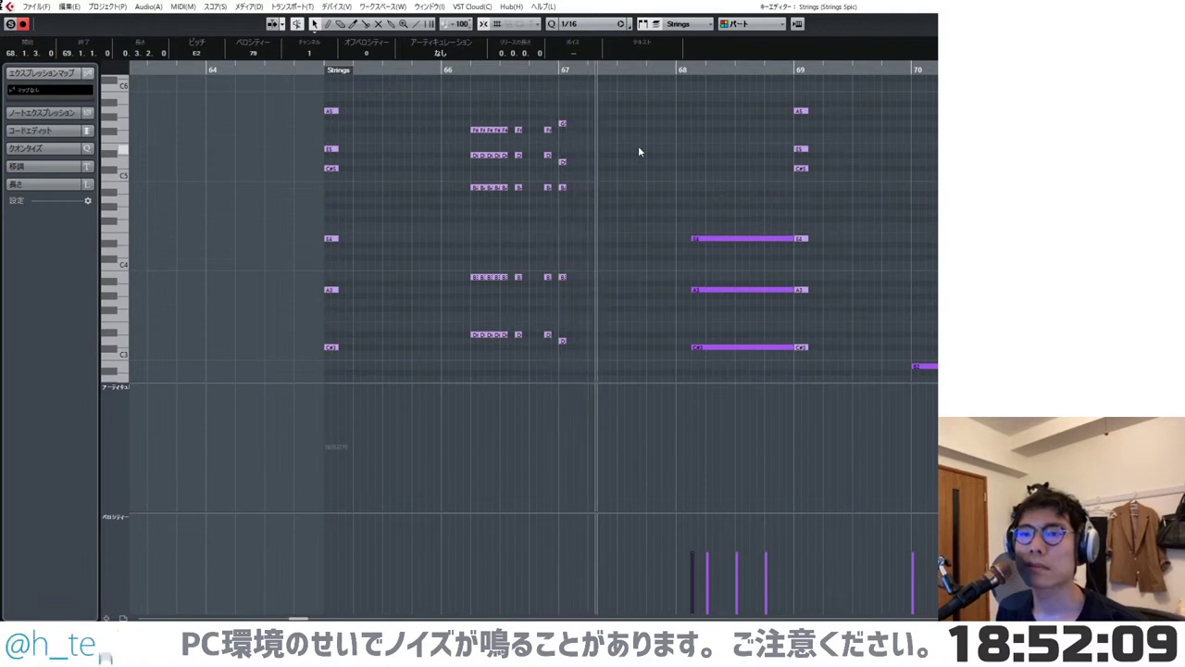
pyautogui.click(639, 150)
# - Delete the long sustained Strings chord in bar 68, keeping the low bass notes
pyautogui.scroll(-2, 695, 236)
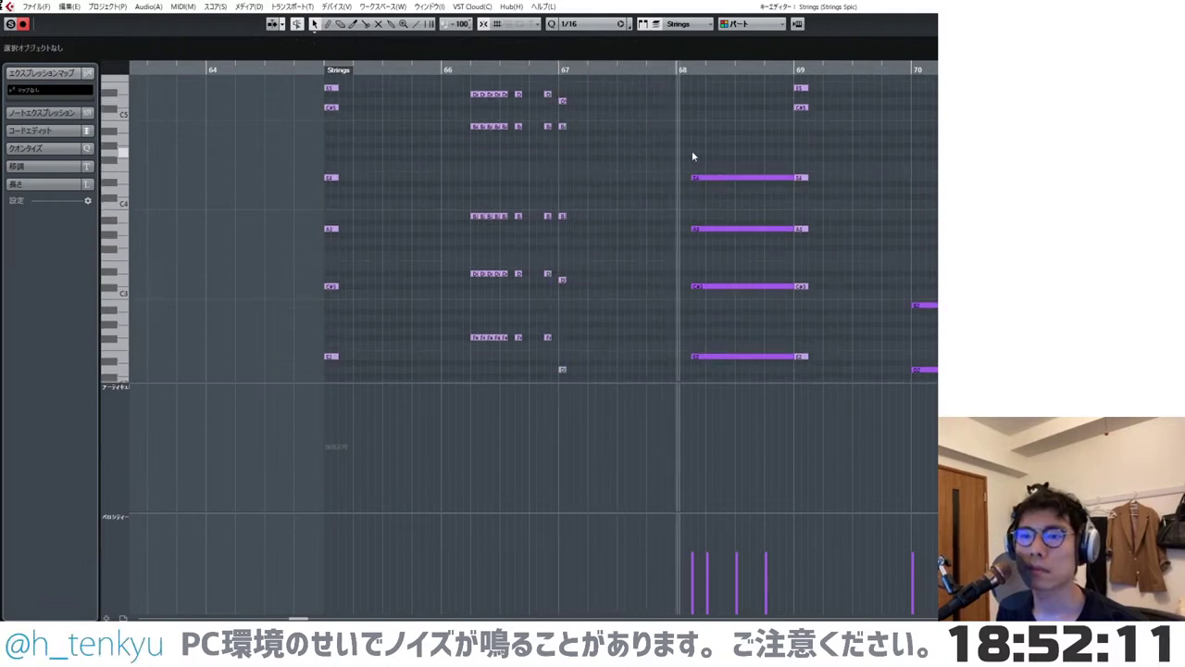
pyautogui.moveTo(690, 150); pyautogui.dragTo(717, 372)
pyautogui.press('Delete')
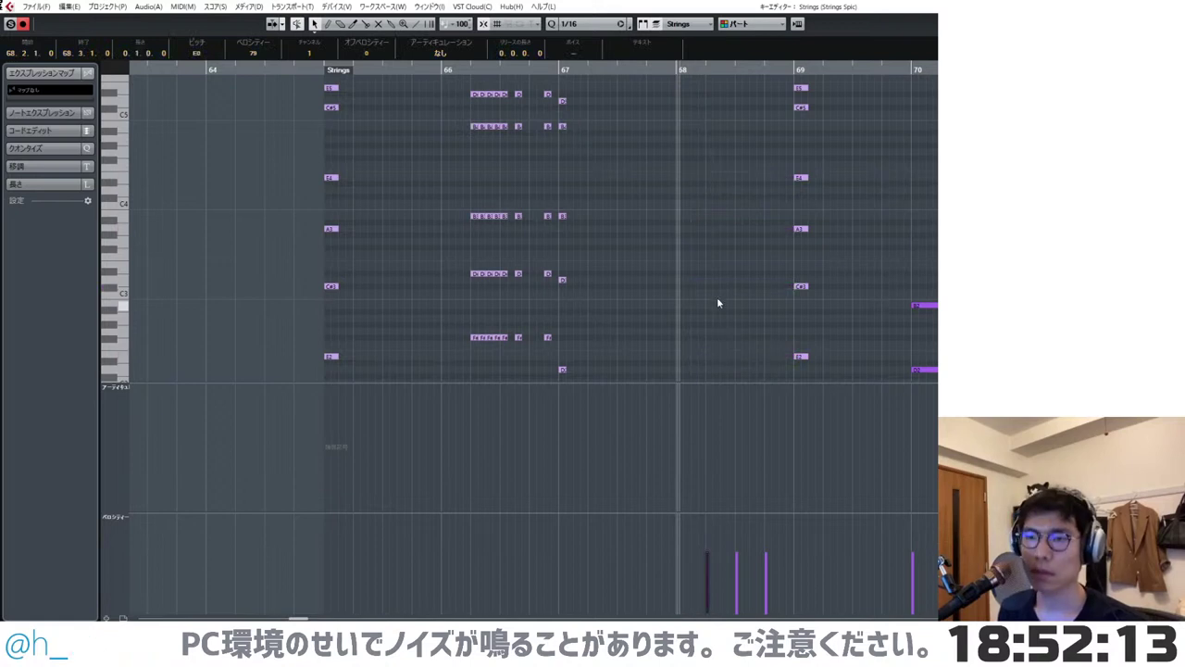
pyautogui.scroll(3, 716, 296)
pyautogui.scroll(2, 695, 222)
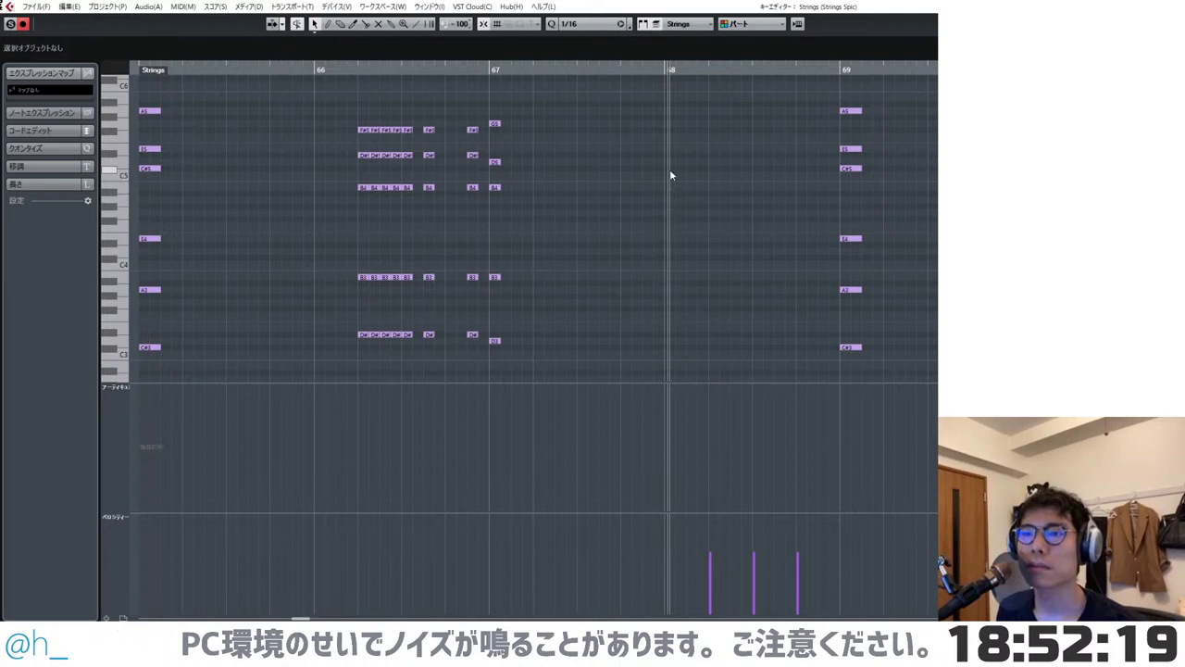
# - Draw a half-note E5 on bar 68 beat 1 in the Strings part
pyautogui.moveTo(671, 147); pyautogui.dragTo(752, 147)
pyautogui.click(619, 69)
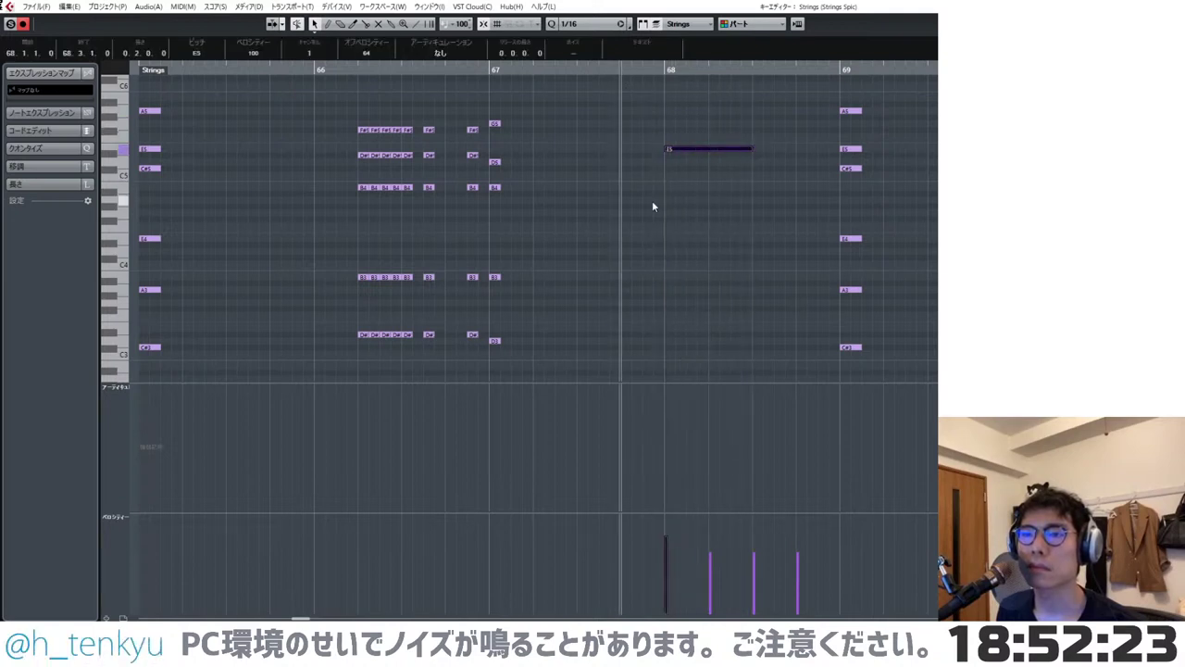
pyautogui.scroll(1, 653, 205)
# - Draw a rising 1/16-triplet run on bar 67 beat 4 leading to the E5: F#4, G#4, A4, B4, C#5, D5
pyautogui.press(',')
pyautogui.click(653, 204)
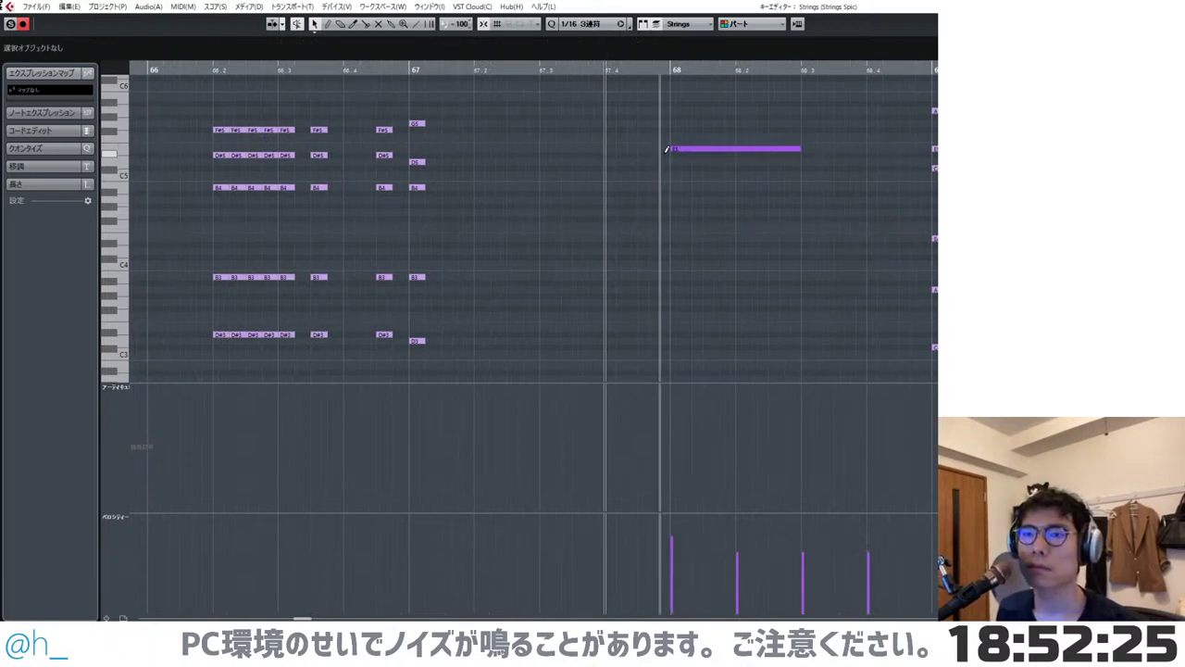
pyautogui.keyDown('alt'); pyautogui.click(662, 163); pyautogui.keyUp('alt')
pyautogui.click(654, 168)
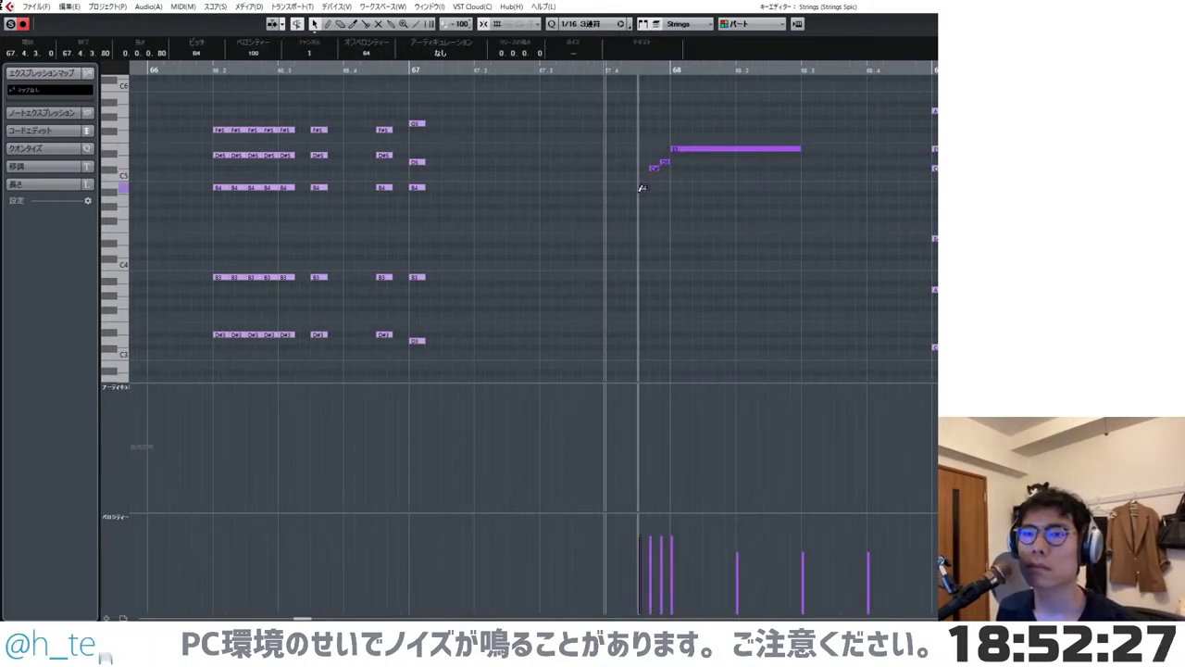
pyautogui.click(641, 188)
pyautogui.click(630, 200)
pyautogui.click(612, 221)
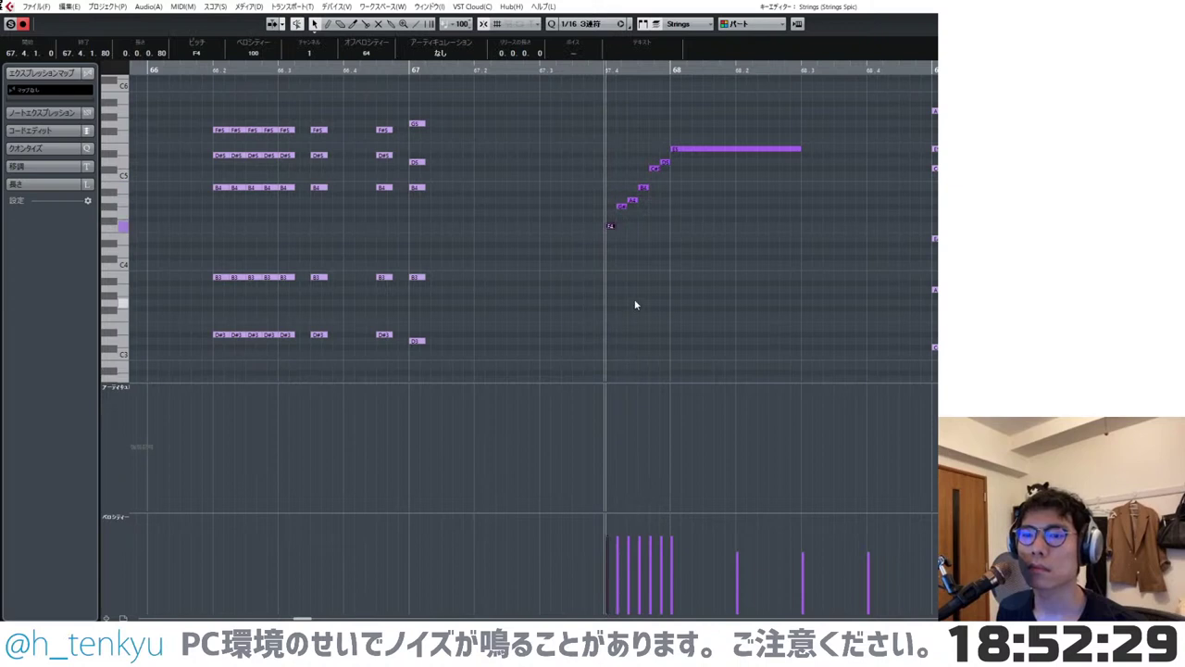
# - Shape the run's velocities as a gentle upward ramp into the E5 and play the result
pyautogui.moveTo(573, 561); pyautogui.dragTo(672, 552)
pyautogui.press('space')
pyautogui.click(722, 317)
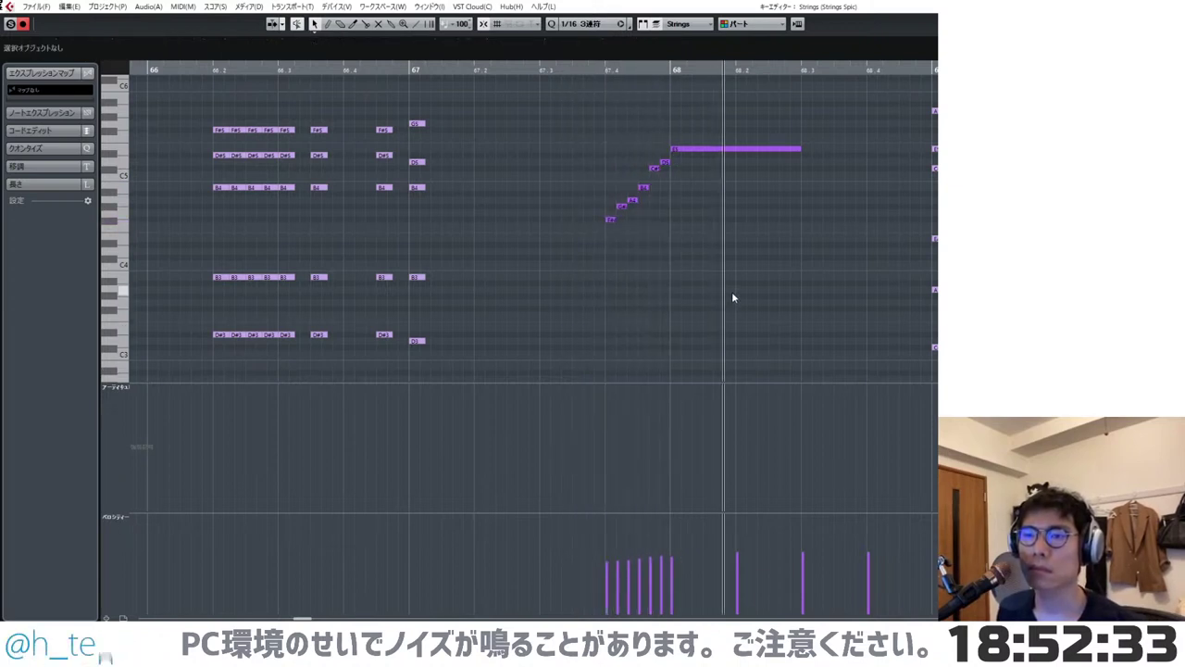
# - Play the run and lengthen the E5 to fill the whole of bar 68
pyautogui.press('space')
pyautogui.press('space')
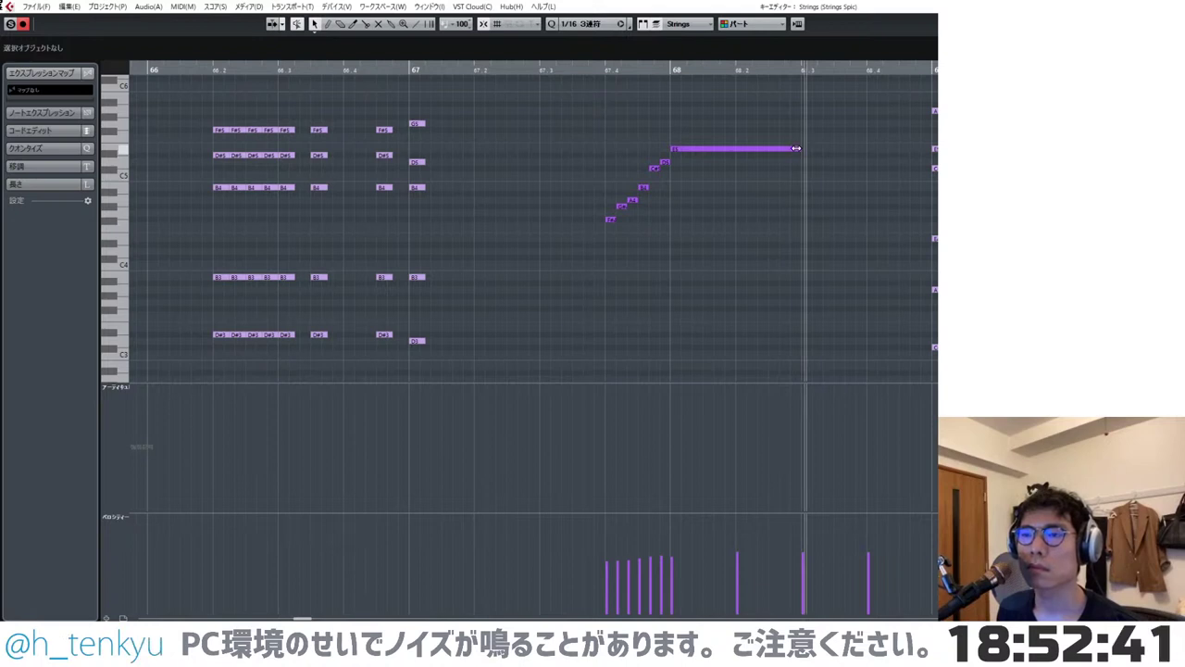
pyautogui.moveTo(797, 149); pyautogui.dragTo(930, 152)
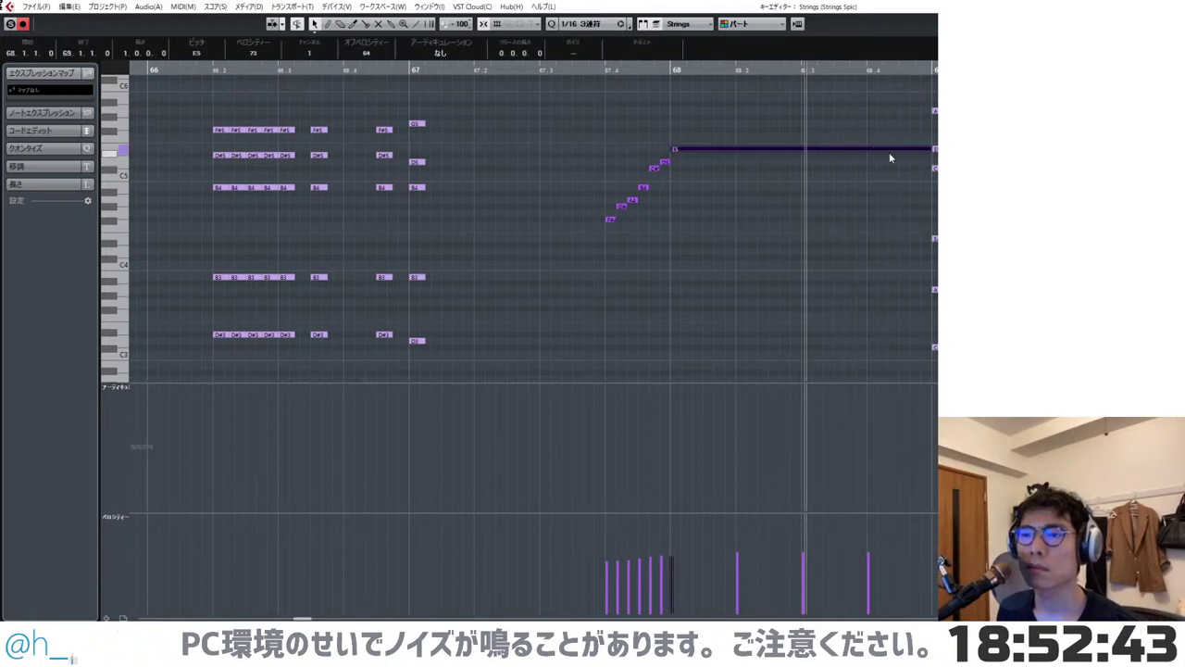
pyautogui.click(866, 161)
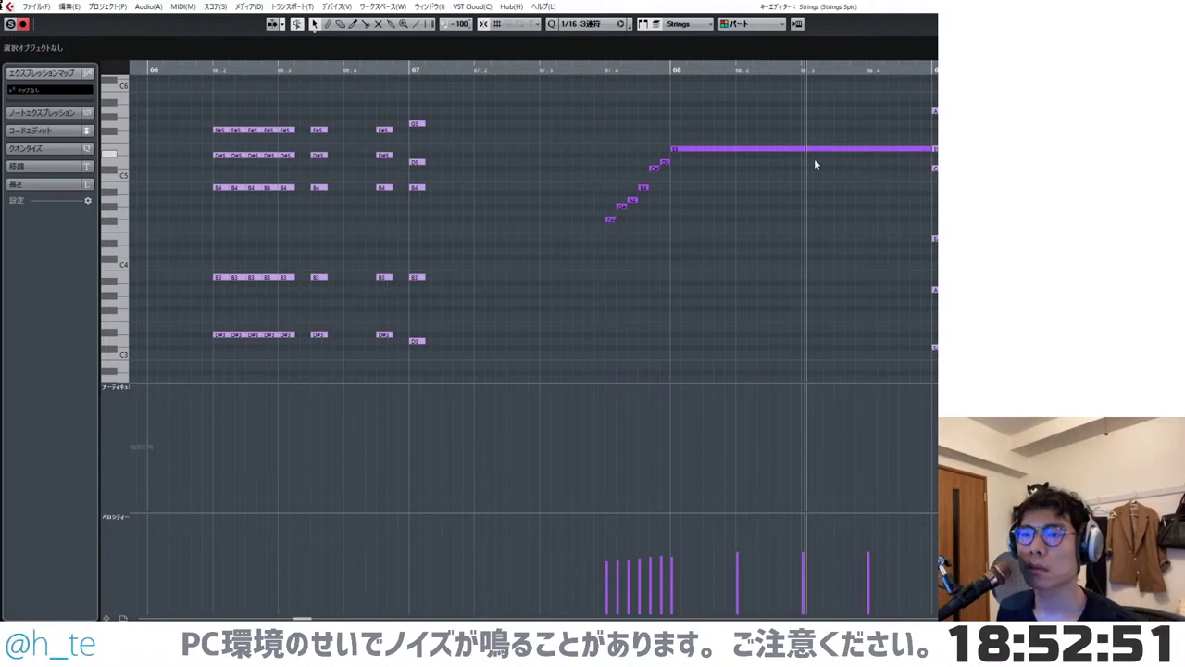
# - Turn the long E5 into four descending 1/16 notes on bar 68 beat 1: E5, D5, C#5, B4
pyautogui.hotkey('alt', ',')
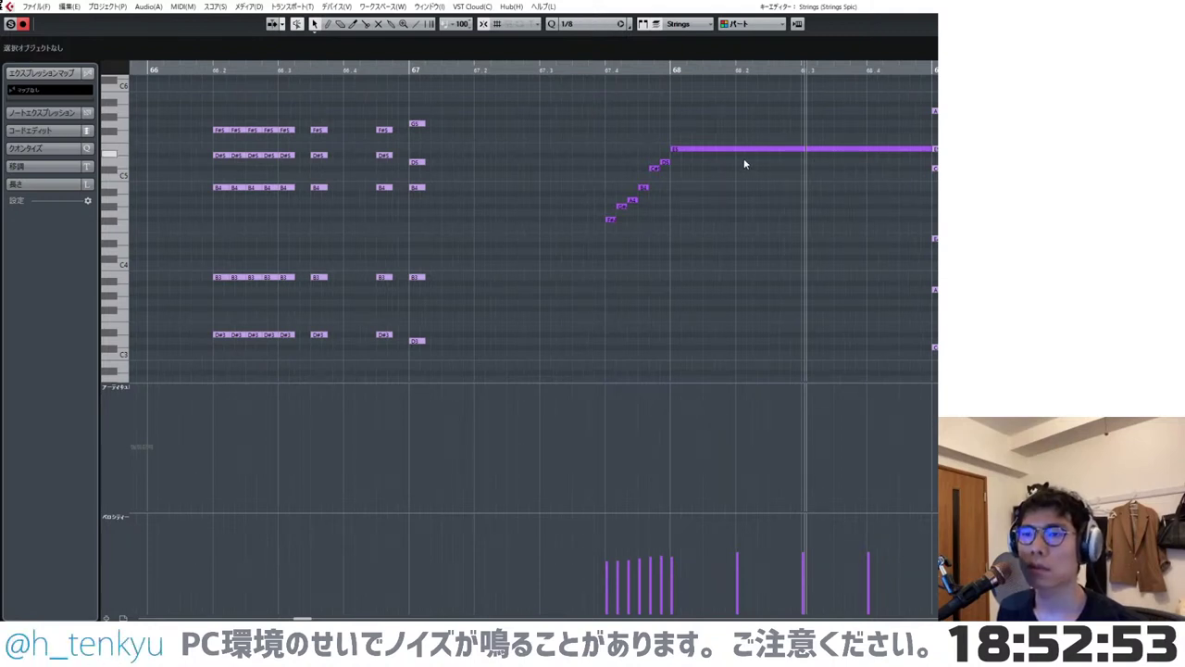
pyautogui.hotkey('alt', ',')
pyautogui.hotkey('alt', '5')
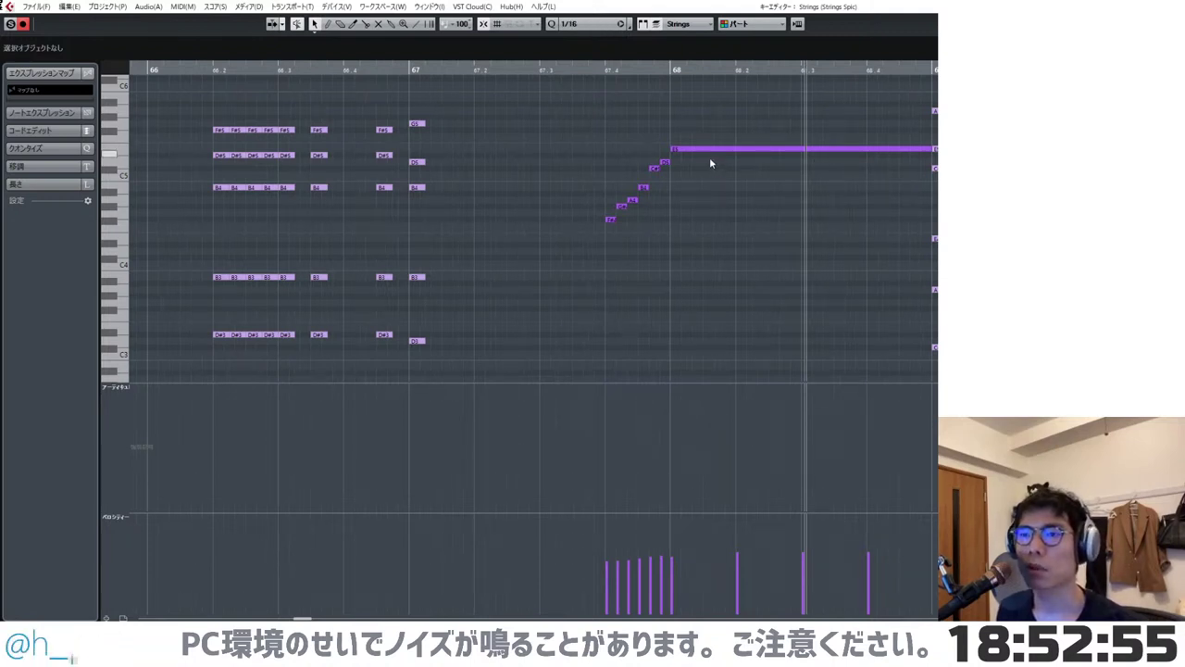
pyautogui.keyDown('alt'); pyautogui.click(693, 149); pyautogui.keyUp('alt')
pyautogui.moveTo(711, 152); pyautogui.dragTo(734, 188)
pyautogui.keyDown('alt'); pyautogui.click(704, 161); pyautogui.keyUp('alt')
pyautogui.keyDown('alt'); pyautogui.click(720, 169); pyautogui.keyUp('alt')
pyautogui.keyDown('alt'); pyautogui.click(737, 189); pyautogui.keyUp('alt')
pyautogui.press('Delete')
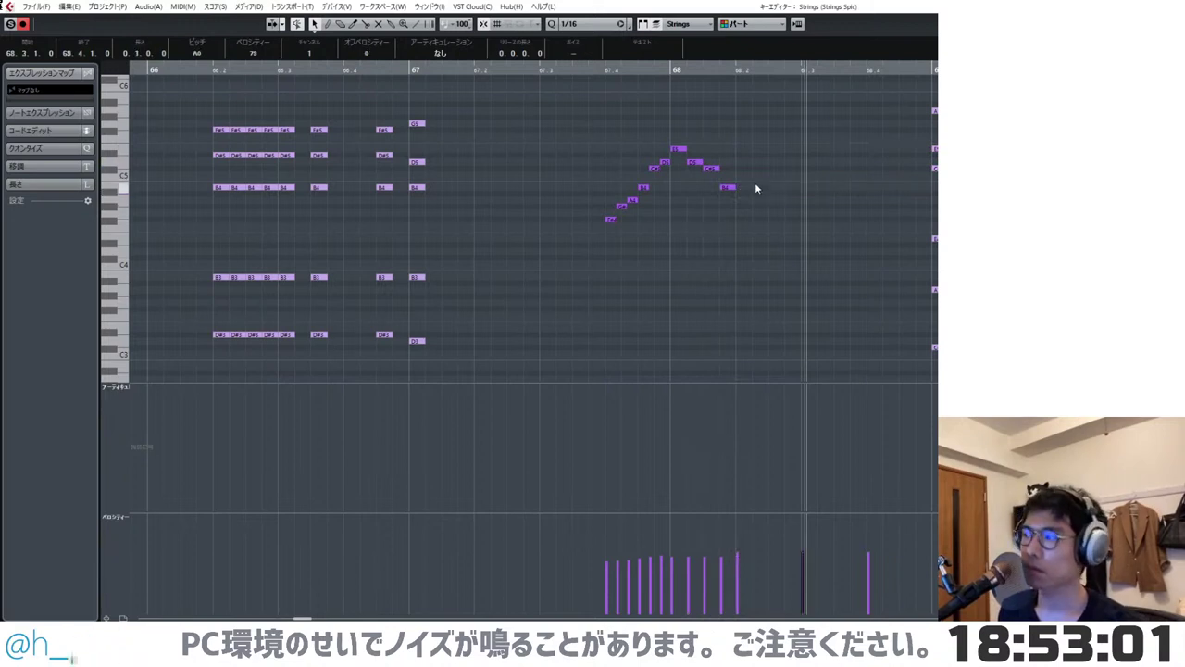
# - Duplicate the four-note descending figure onto beats 2 and 3 of bar 68
pyautogui.moveTo(676, 121); pyautogui.dragTo(779, 224)
pyautogui.hotkey('alt', 'd')
pyautogui.hotkey('alt', 'd')
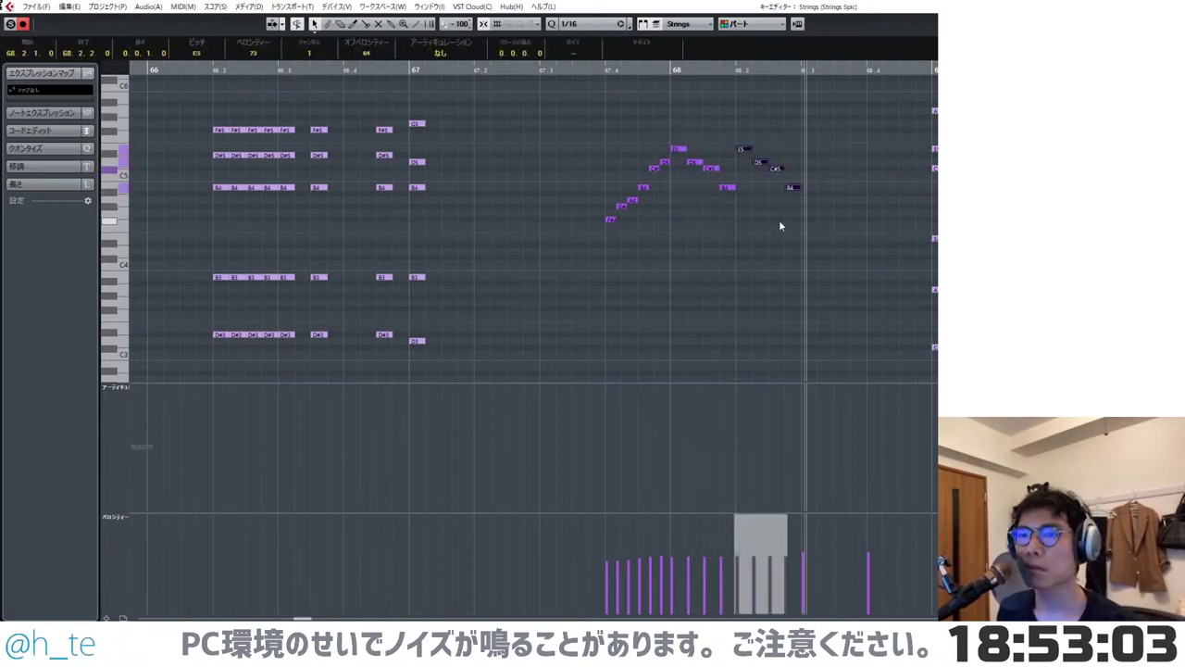
pyautogui.click(881, 224)
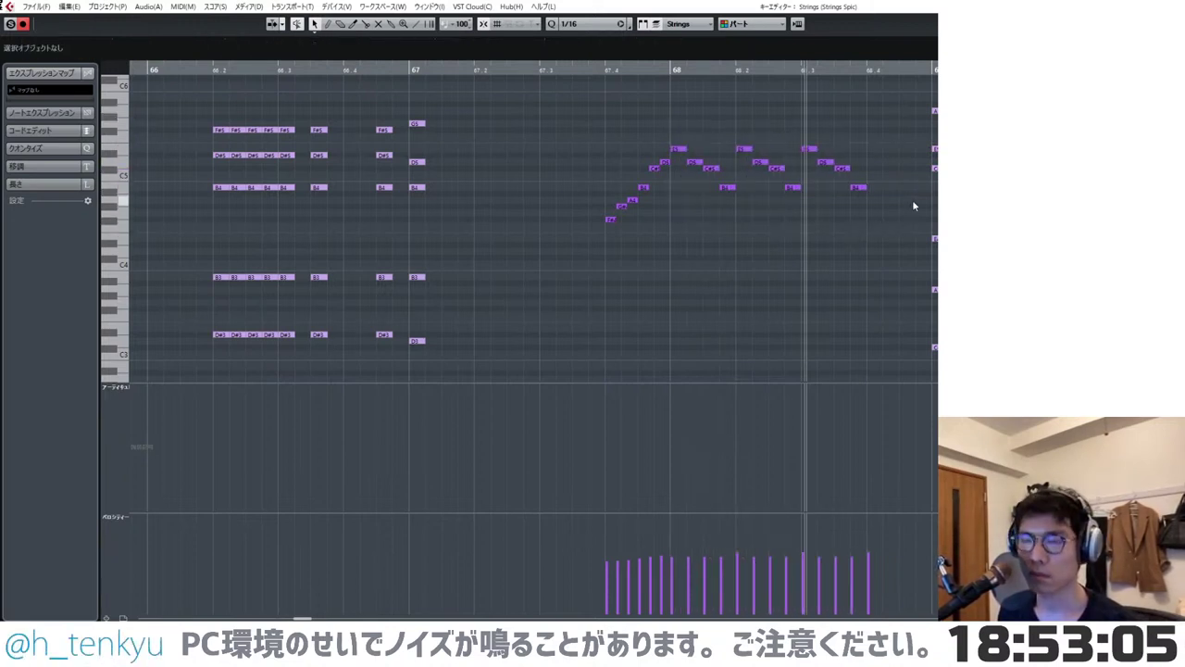
# - Try 1/16 notes E5, D5, E5, G#5 on bar 68 beat 4 and play the phrase from bar 67 beat 4
pyautogui.keyDown('alt'); pyautogui.click(879, 149); pyautogui.keyUp('alt')
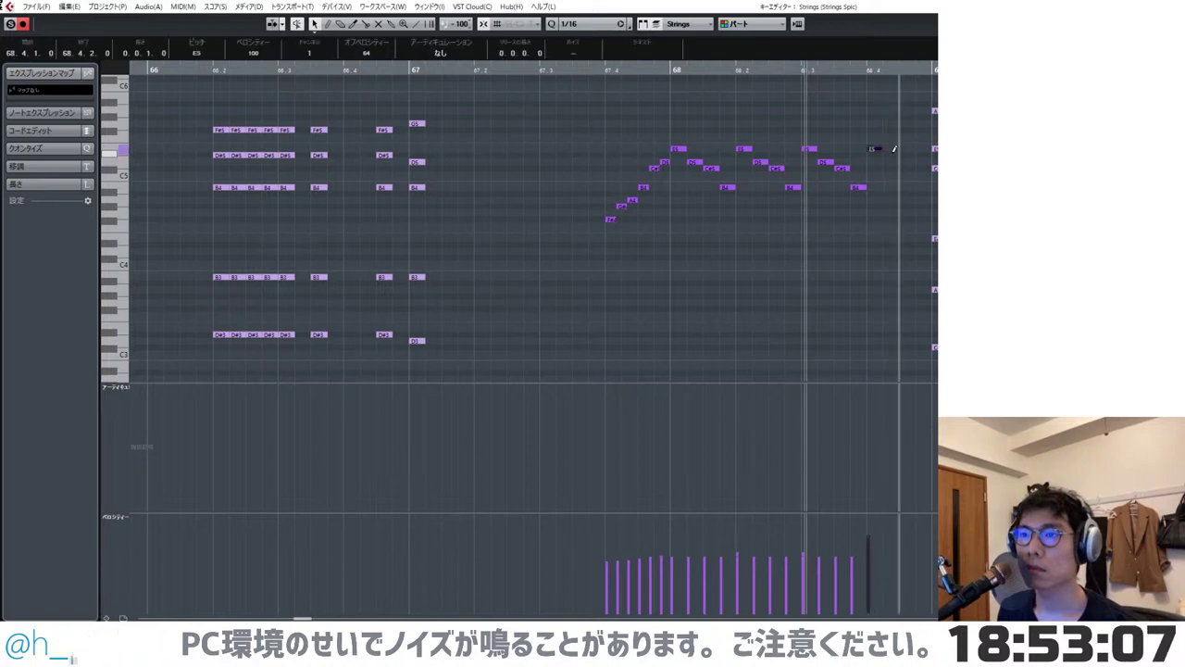
pyautogui.keyDown('alt'); pyautogui.click(893, 163); pyautogui.keyUp('alt')
pyautogui.keyDown('alt'); pyautogui.click(903, 148); pyautogui.keyUp('alt')
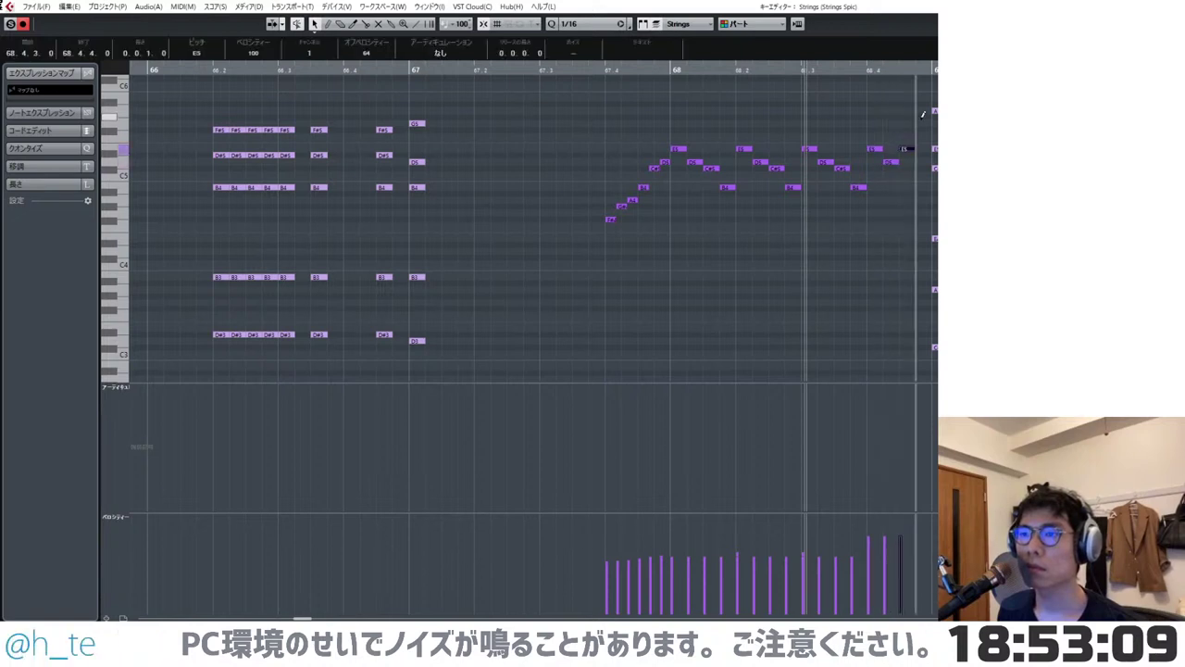
pyautogui.keyDown('alt'); pyautogui.click(922, 118); pyautogui.keyUp('alt')
pyautogui.press('space')
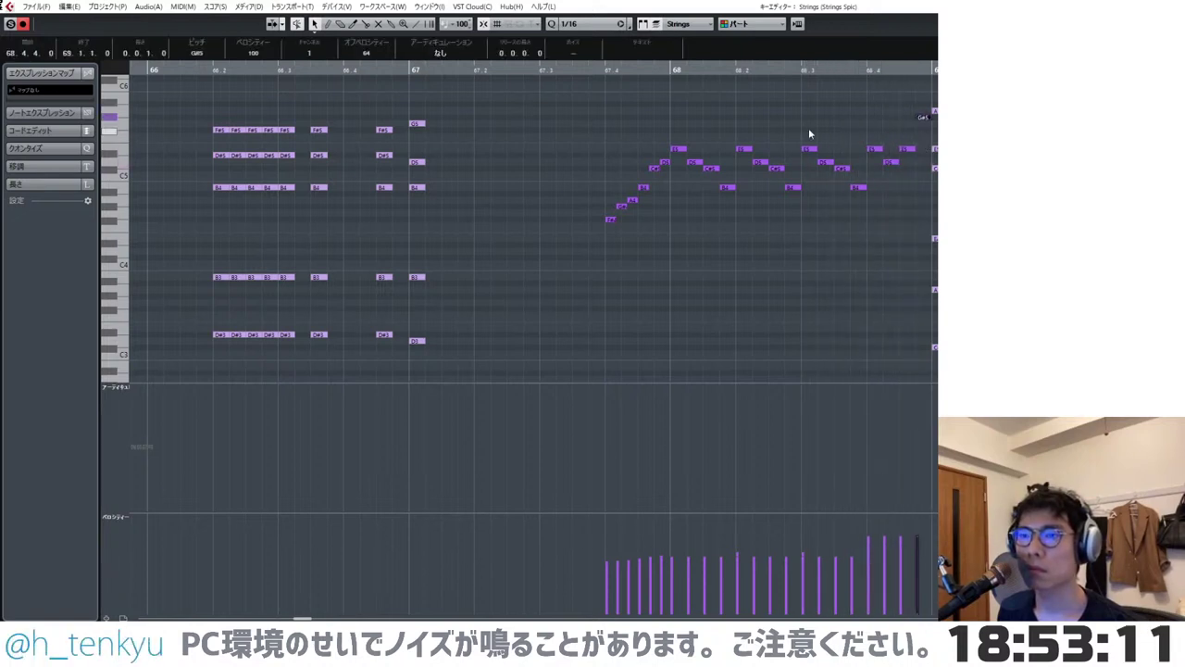
pyautogui.click(602, 72)
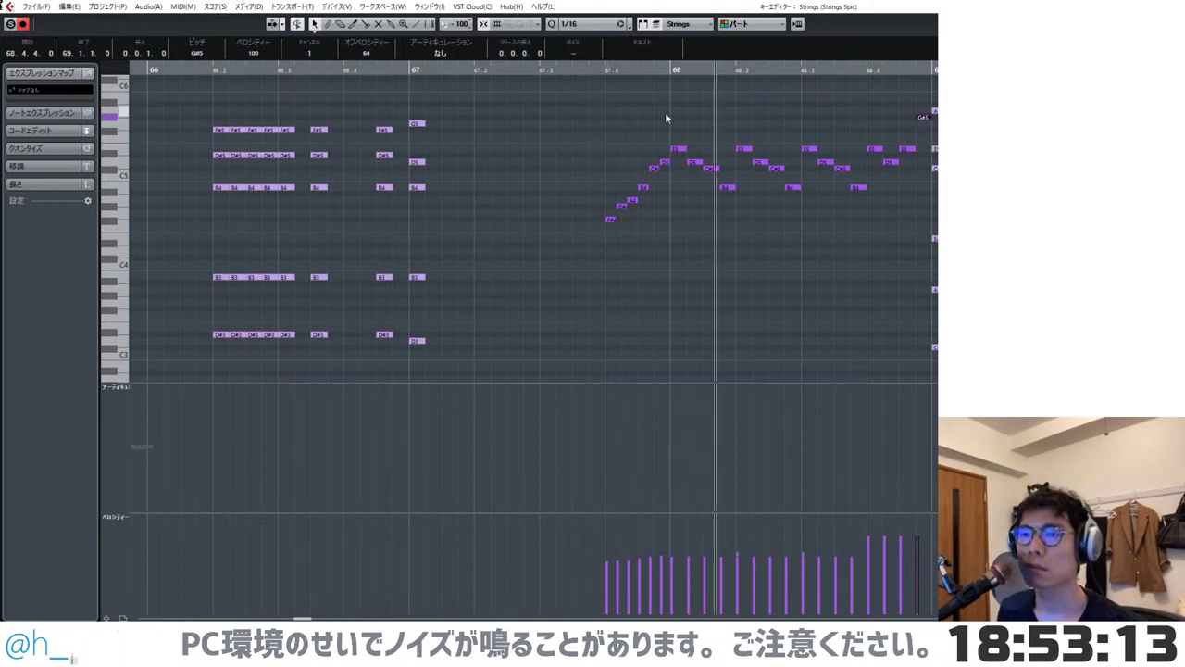
pyautogui.press('space')
# - Delete the four 1/16 notes on bar 68 beat 4
pyautogui.click(898, 192)
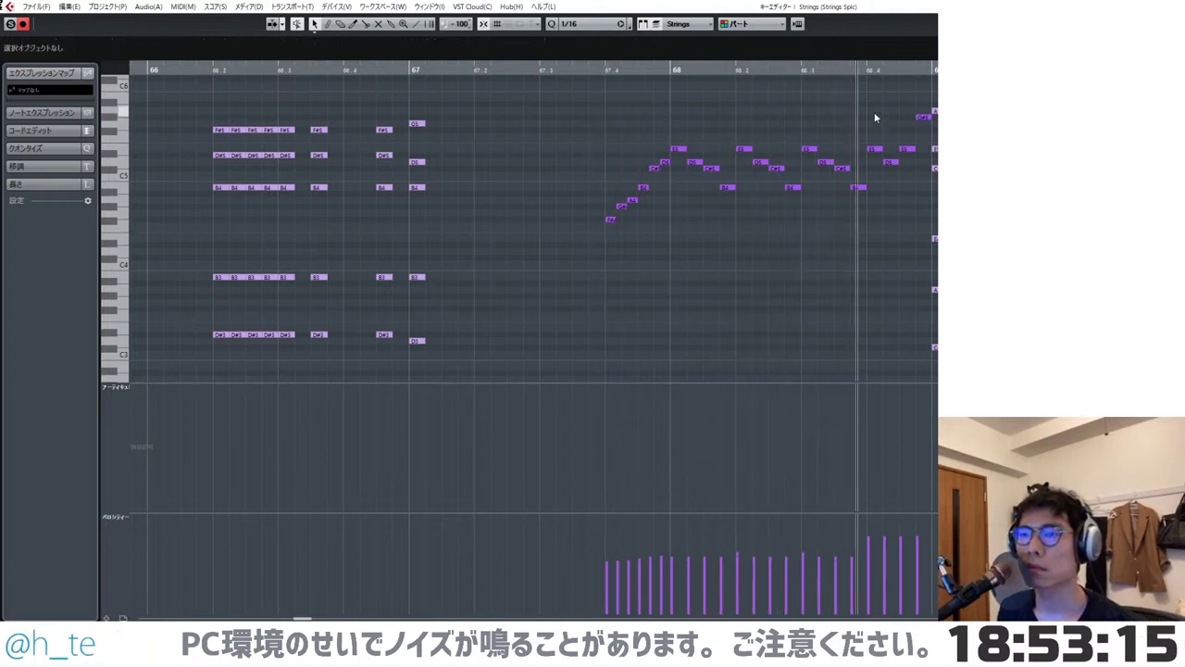
pyautogui.moveTo(875, 113); pyautogui.dragTo(920, 183)
pyautogui.press('Delete')
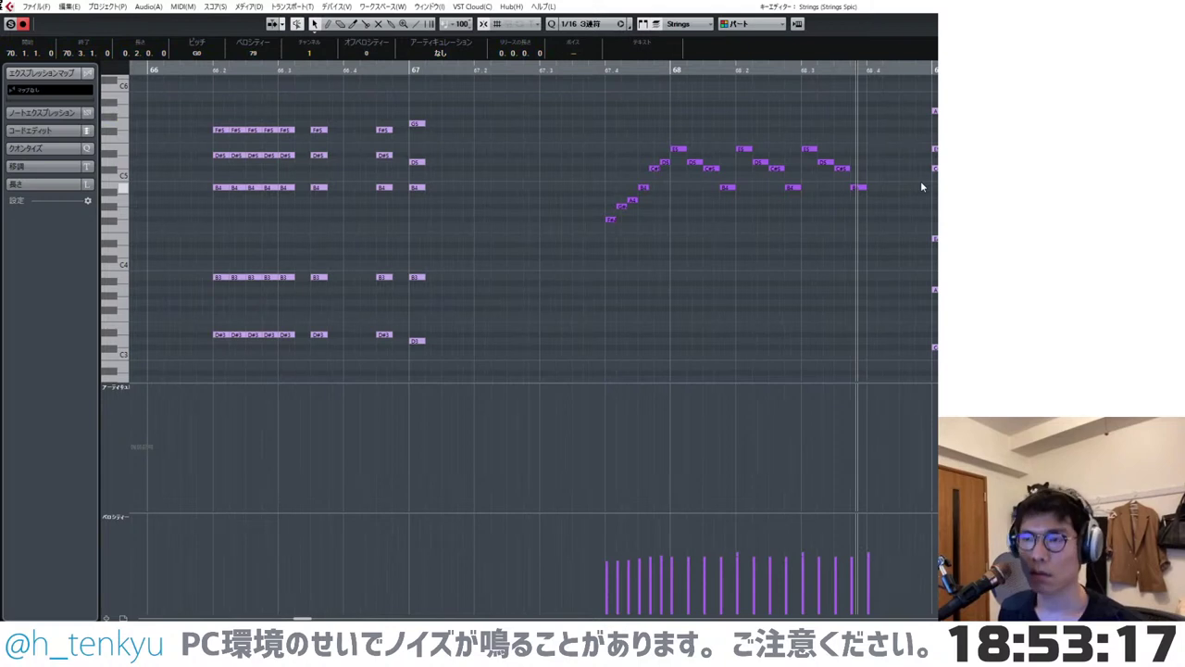
# - Copy the rising 1/16-triplet run to bar 68 beat 4 and reduce it to five notes: C#5, D5, E5, F#5, G#5
pyautogui.scroll(1, 895, 171)
pyautogui.scroll(1, 895, 175)
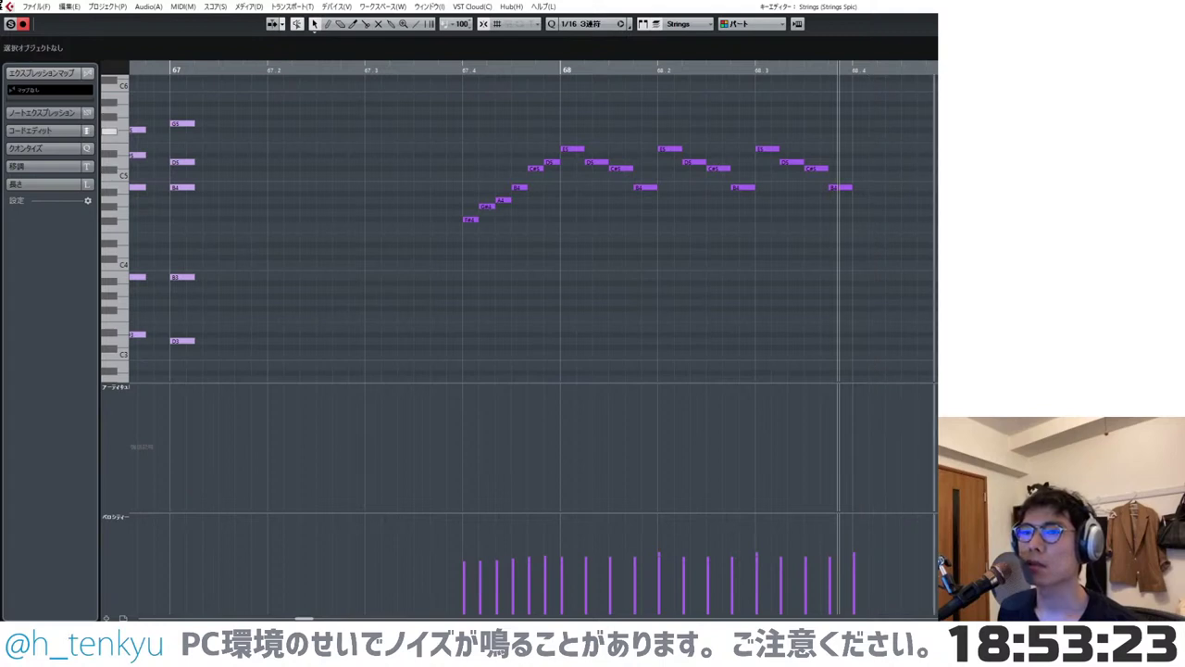
pyautogui.moveTo(440, 154); pyautogui.dragTo(546, 245)
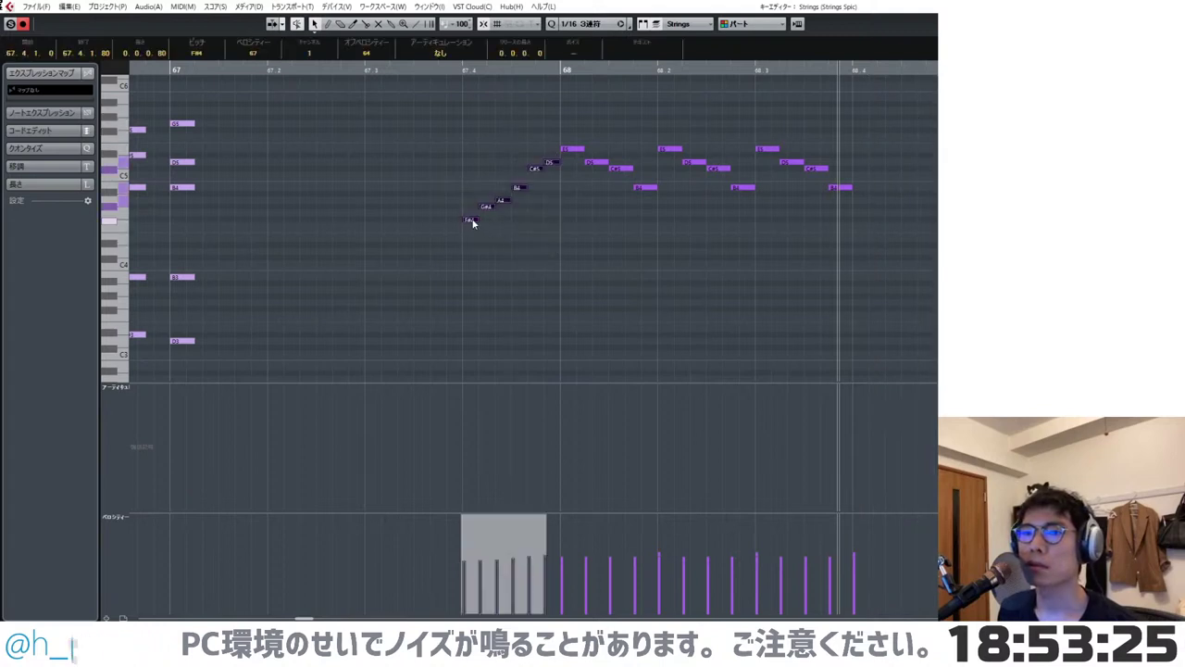
pyautogui.moveTo(473, 223); pyautogui.dragTo(868, 180)
pyautogui.click(933, 156)
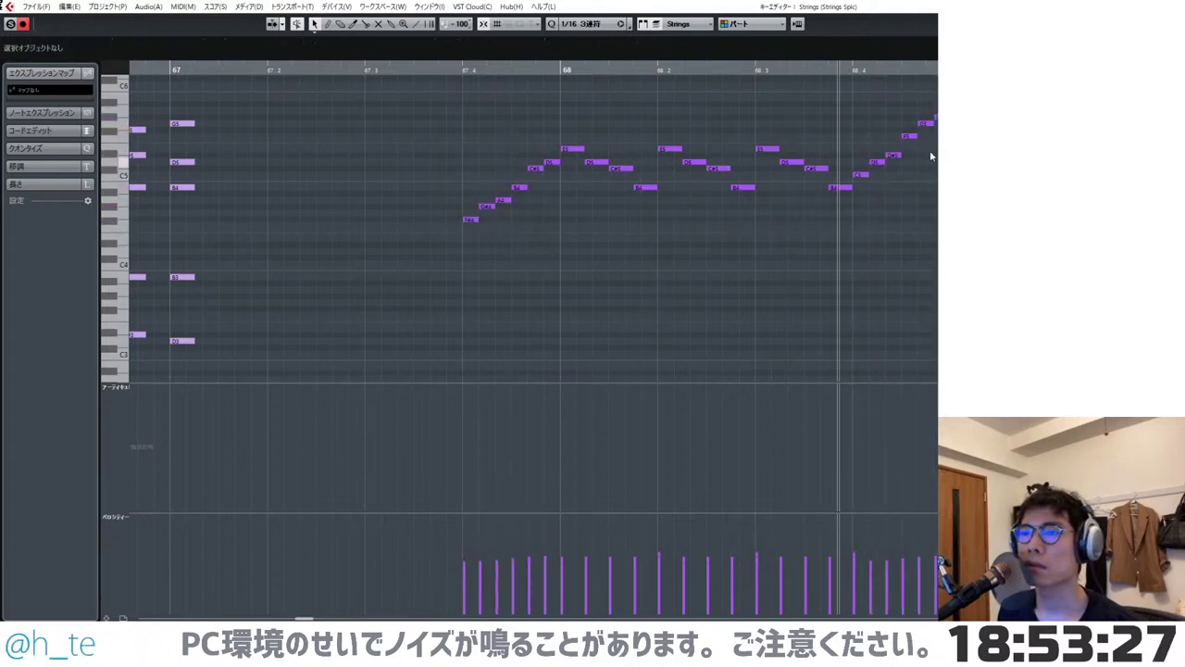
pyautogui.moveTo(928, 124); pyautogui.dragTo(863, 191)
pyautogui.press('Right')
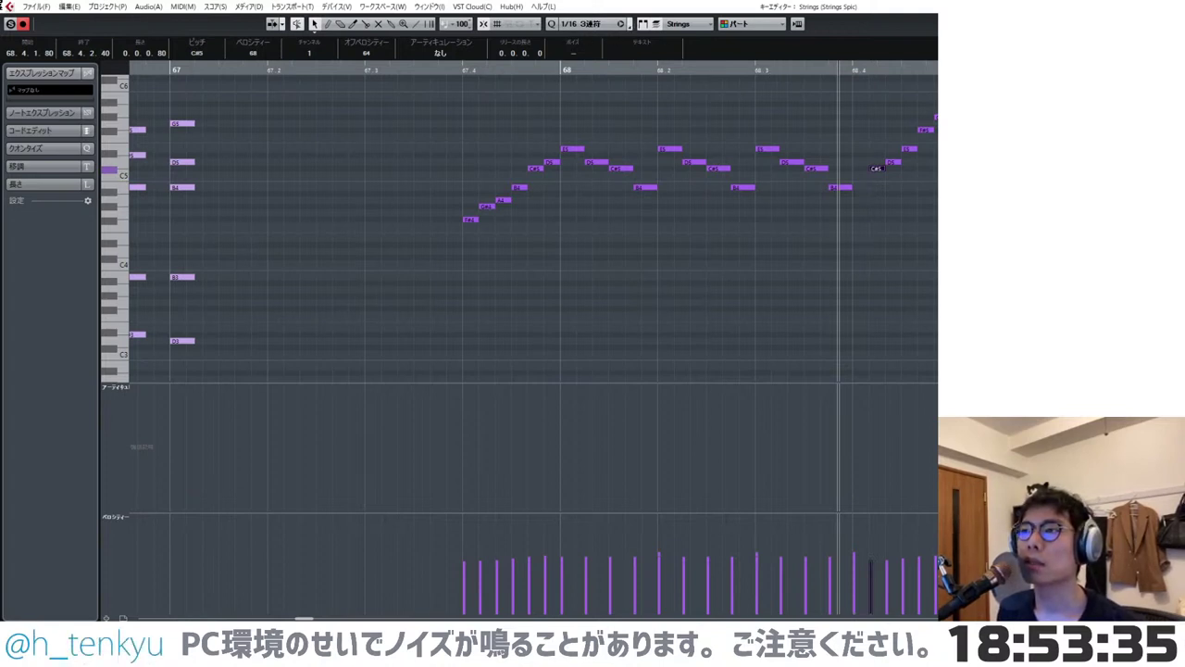
# - Try a tuplet of 5 on the 1/16 triplet quantize grid and reset the grid to 1/4
pyautogui.moveTo(1065, 44); pyautogui.dragTo(819, 95)
pyautogui.doubleClick(734, 223)
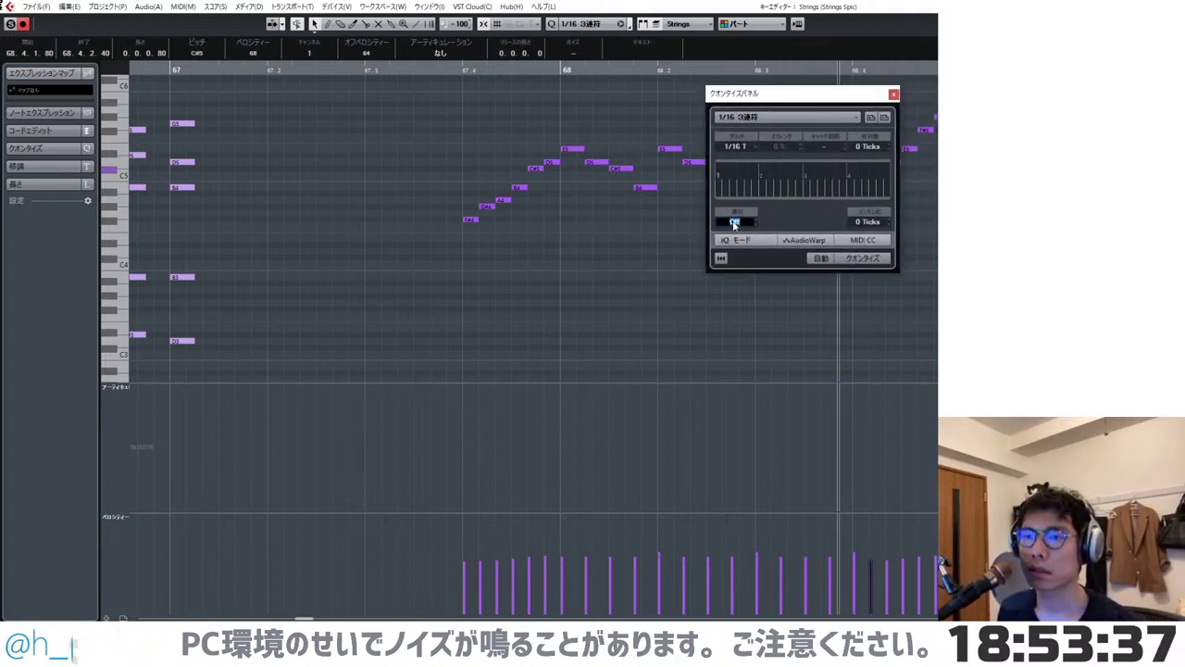
pyautogui.write('5')
pyautogui.press('Return')
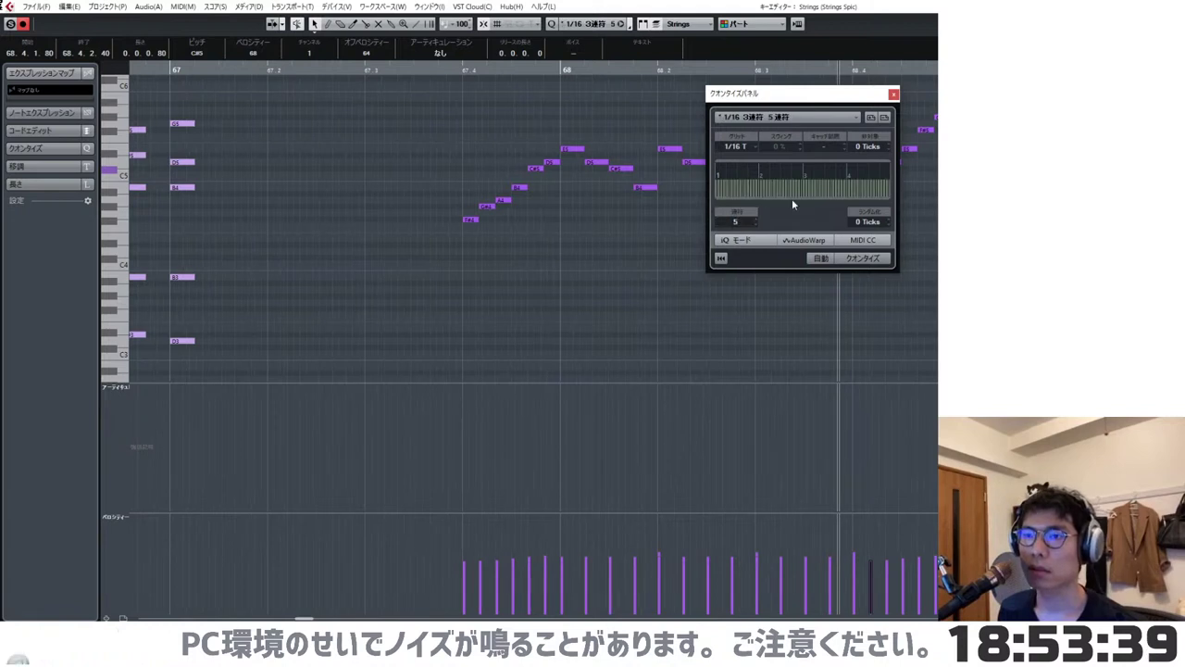
pyautogui.click(792, 128)
pyautogui.click(740, 150)
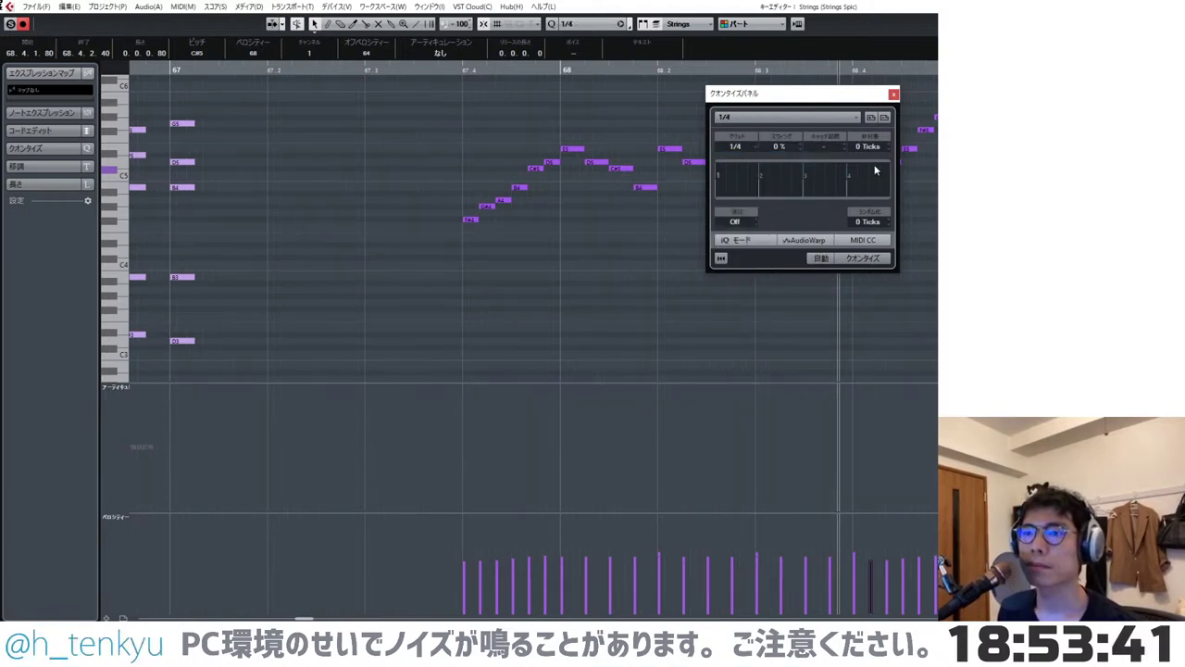
pyautogui.click(895, 94)
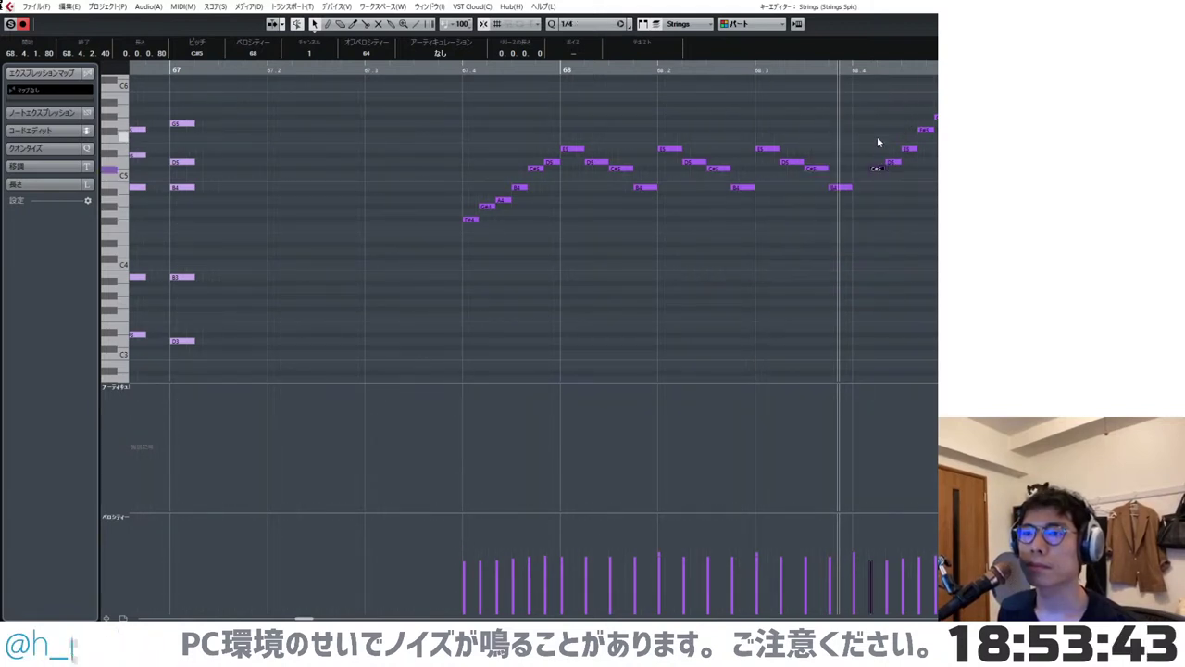
# - Try a 1/16 quantize grid with the tuplet set to 5
pyautogui.hotkey('alt', '4')
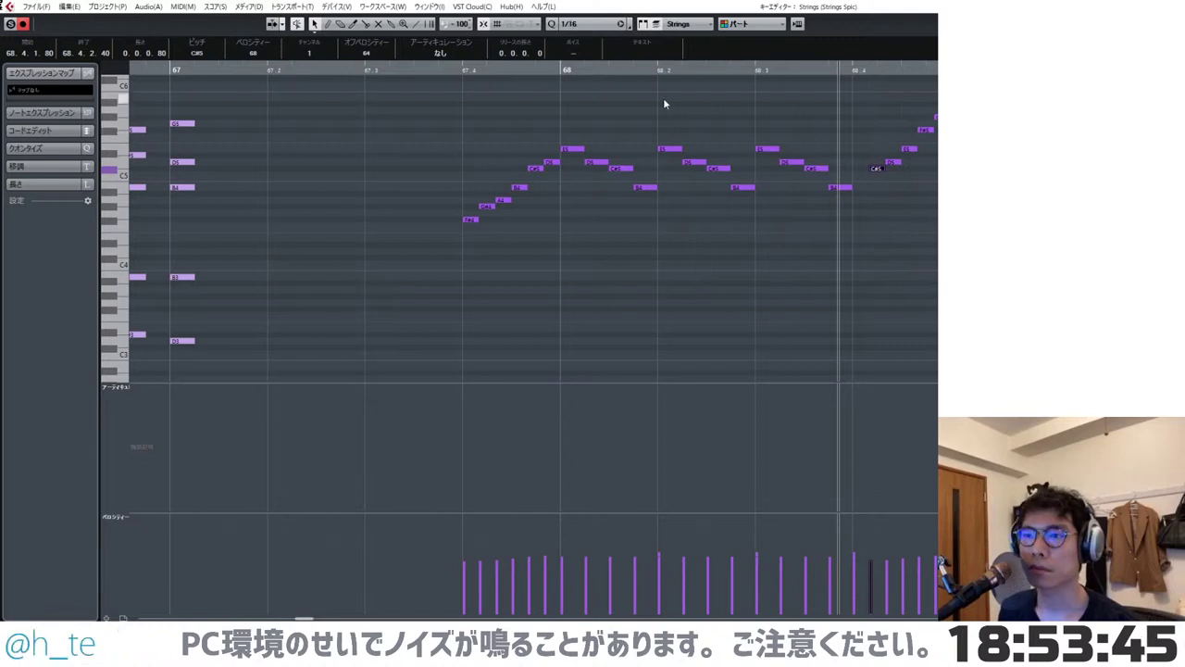
pyautogui.click(631, 26)
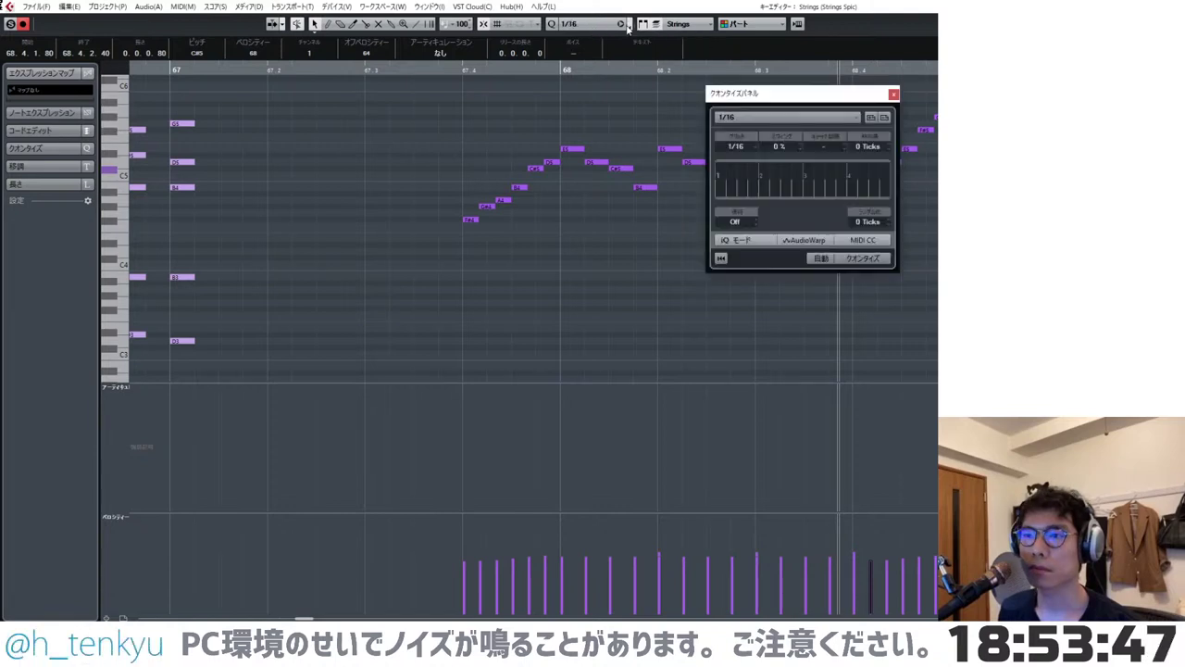
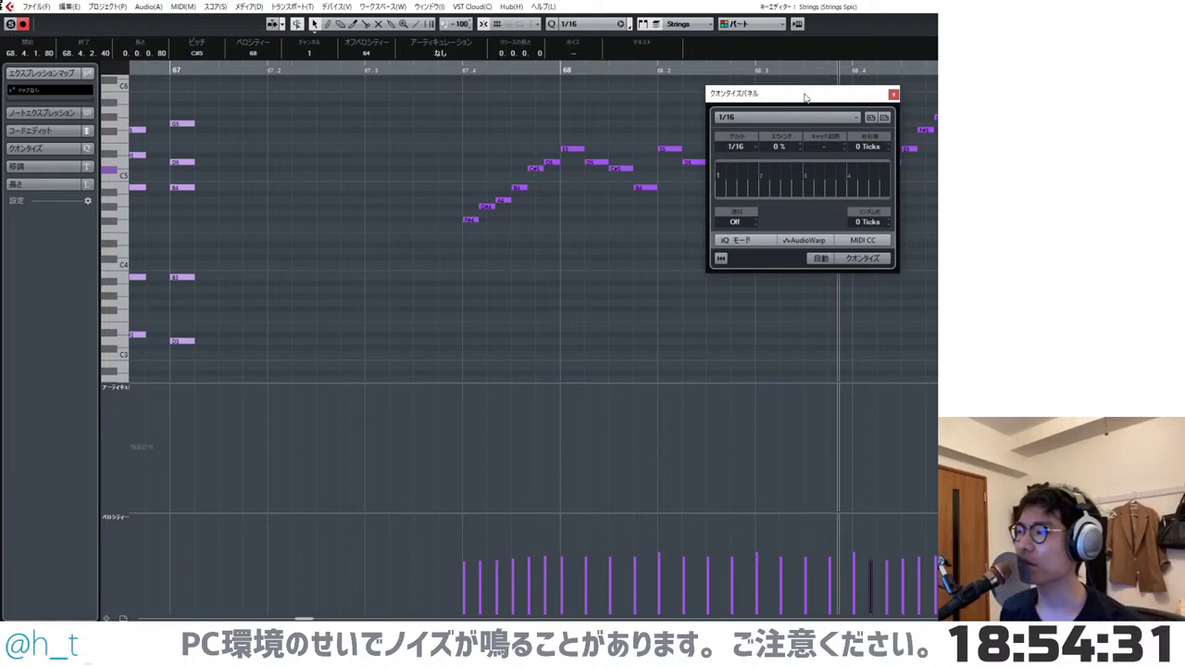
pyautogui.moveTo(804, 102); pyautogui.dragTo(745, 107)
pyautogui.click(681, 156)
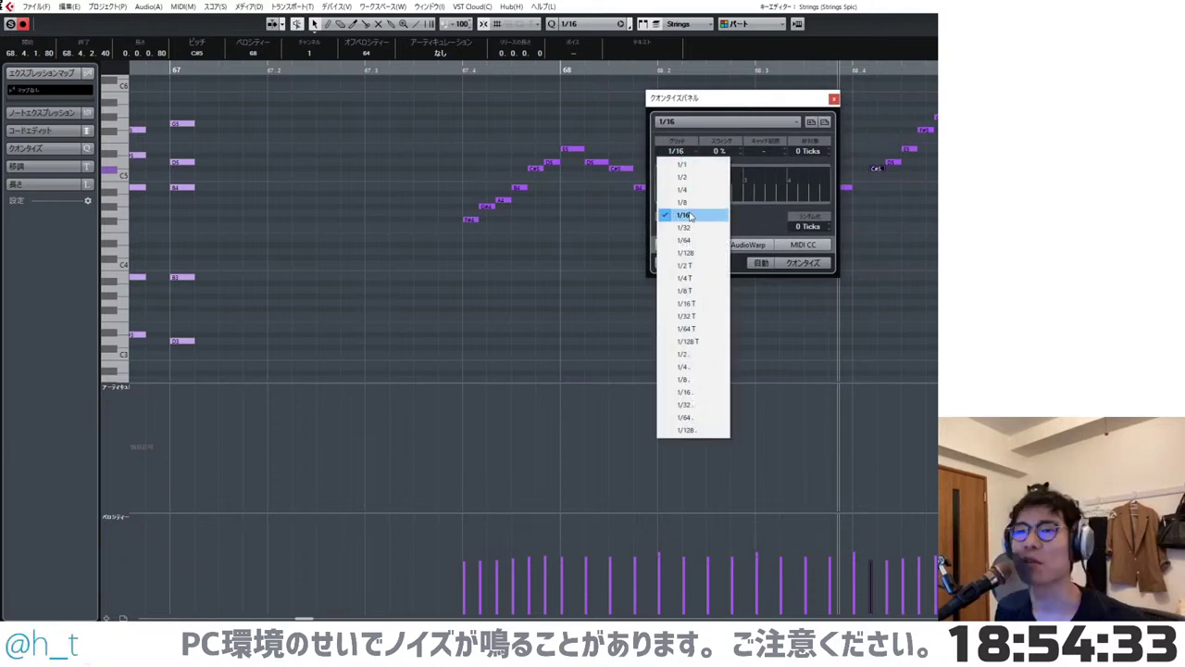
pyautogui.click(712, 100)
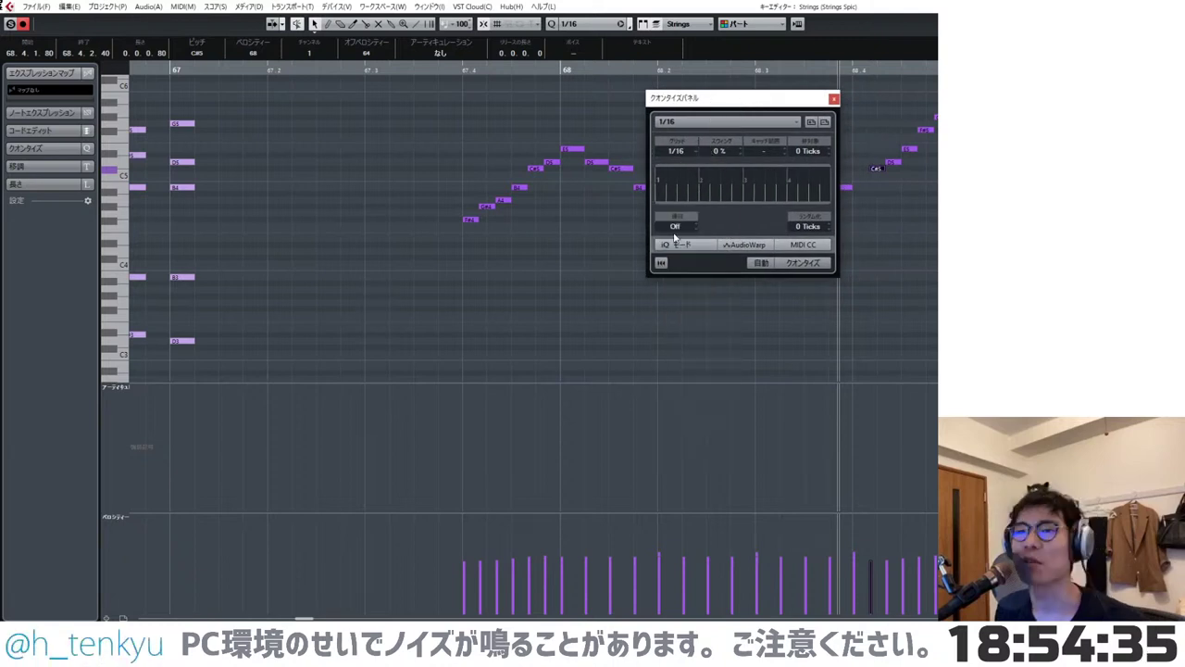
pyautogui.write('5')
pyautogui.press('Return')
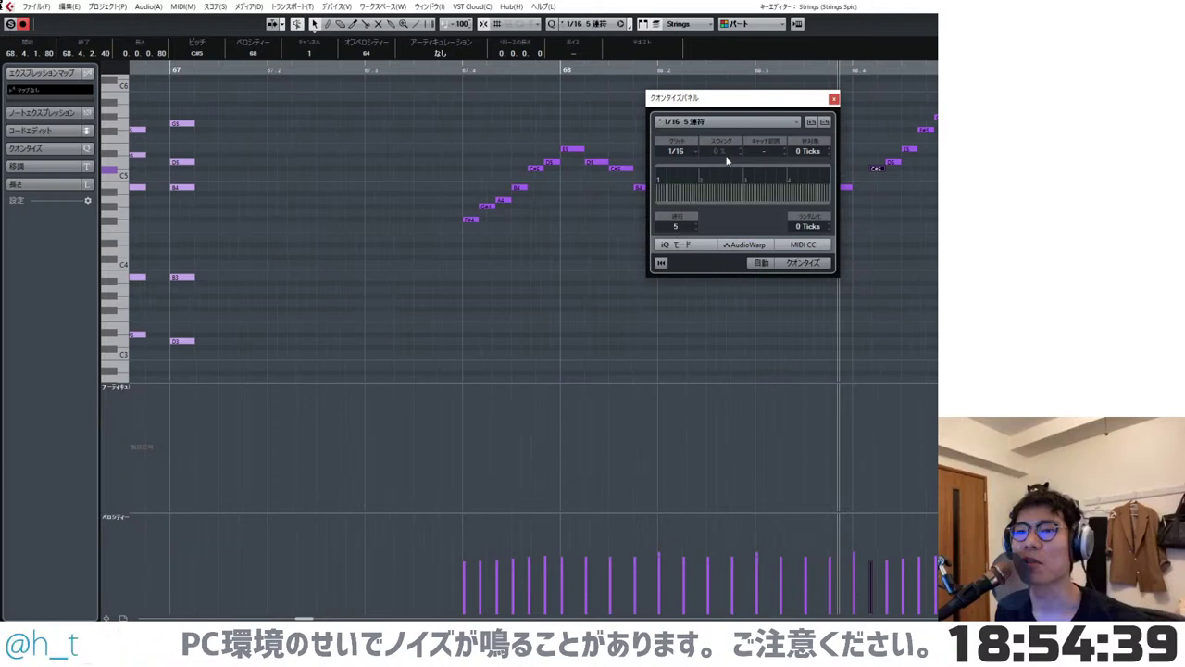
# - Try a tuplet of 5 on the 1/32 dotted grid for the five-note run, and set the quantize preset to 1/4
pyautogui.press('Up')
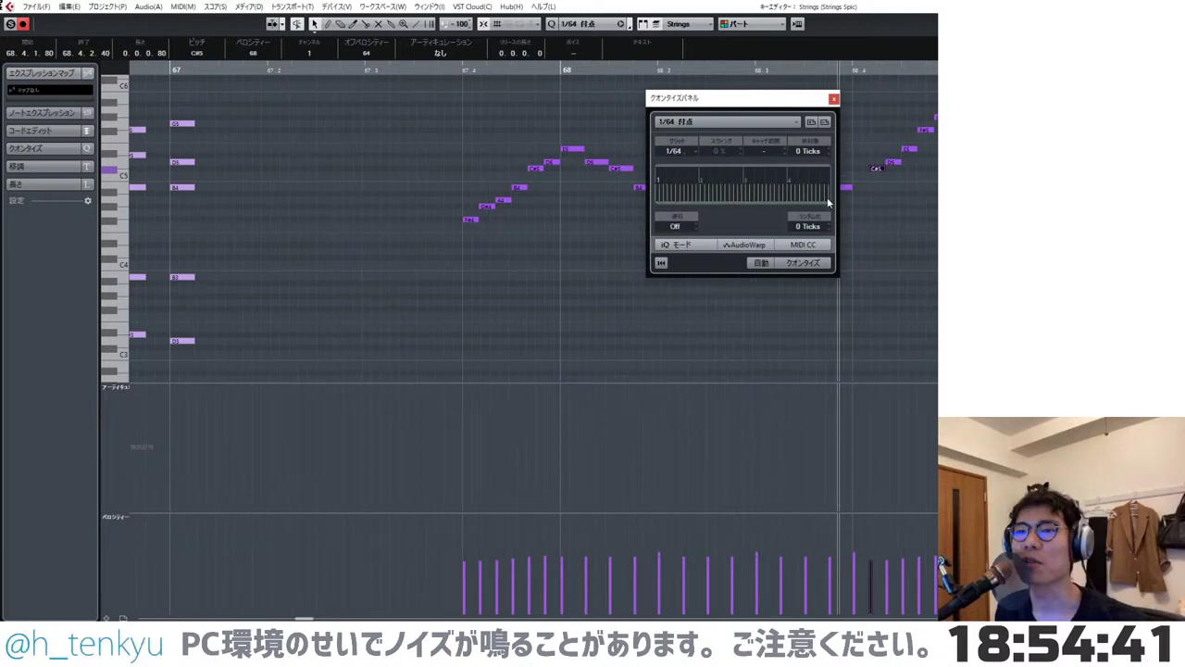
pyautogui.scroll(1, 829, 202)
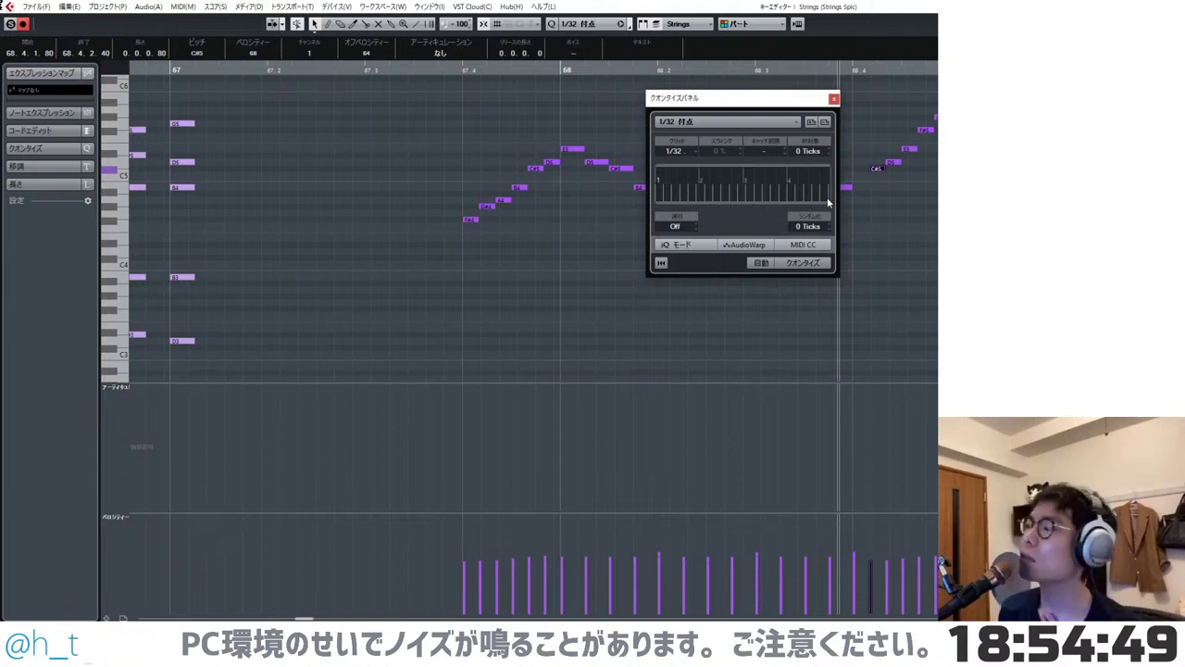
pyautogui.click(880, 209)
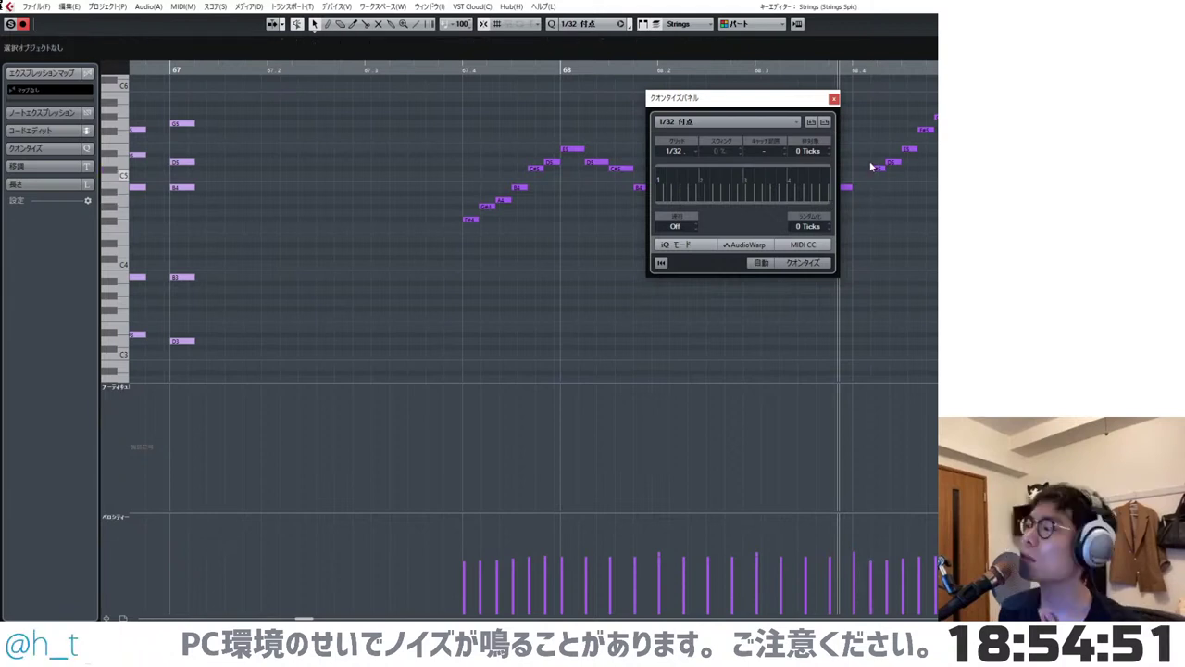
pyautogui.moveTo(878, 107); pyautogui.dragTo(929, 195)
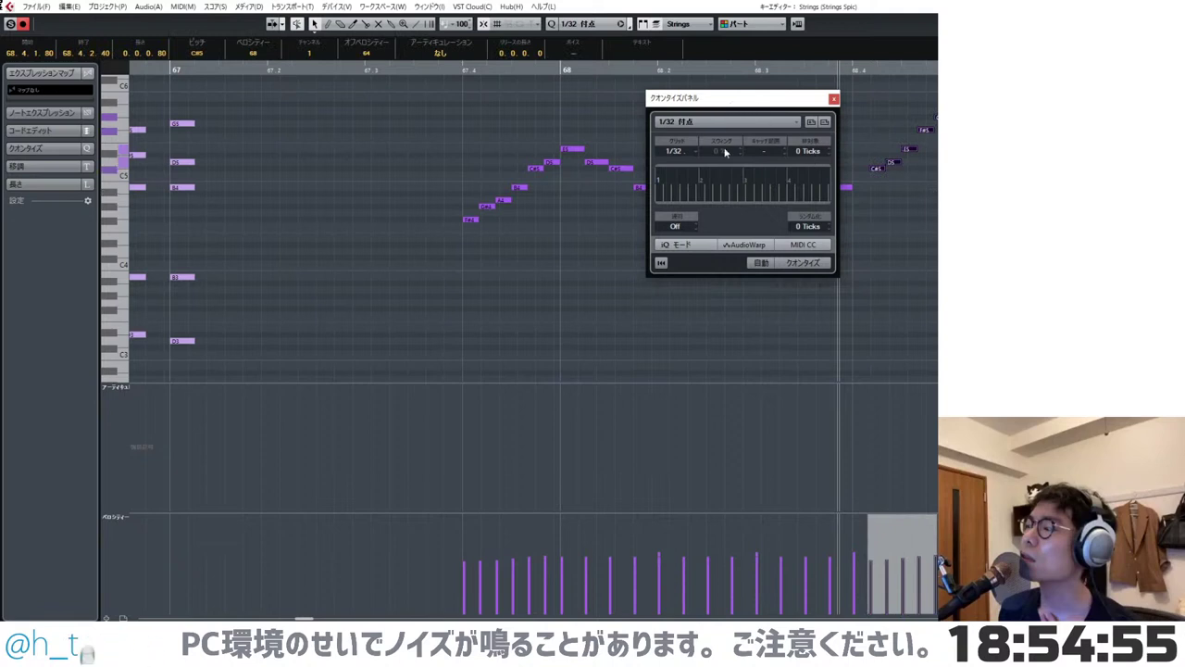
pyautogui.write('5')
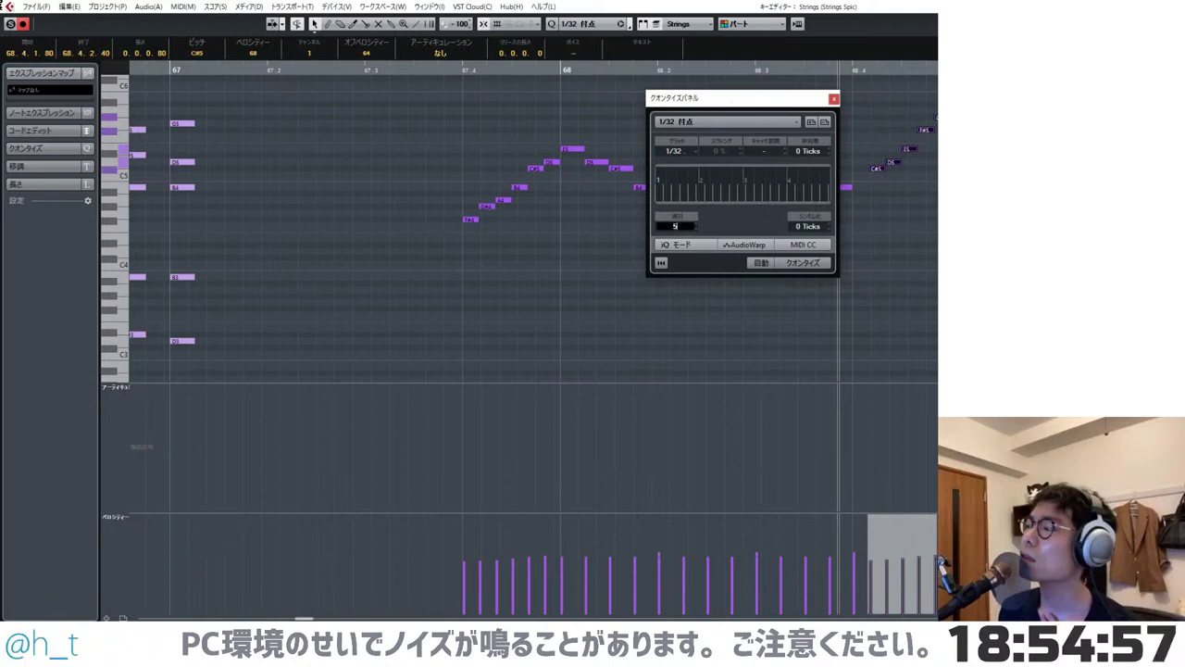
pyautogui.press('Return')
pyautogui.click(715, 130)
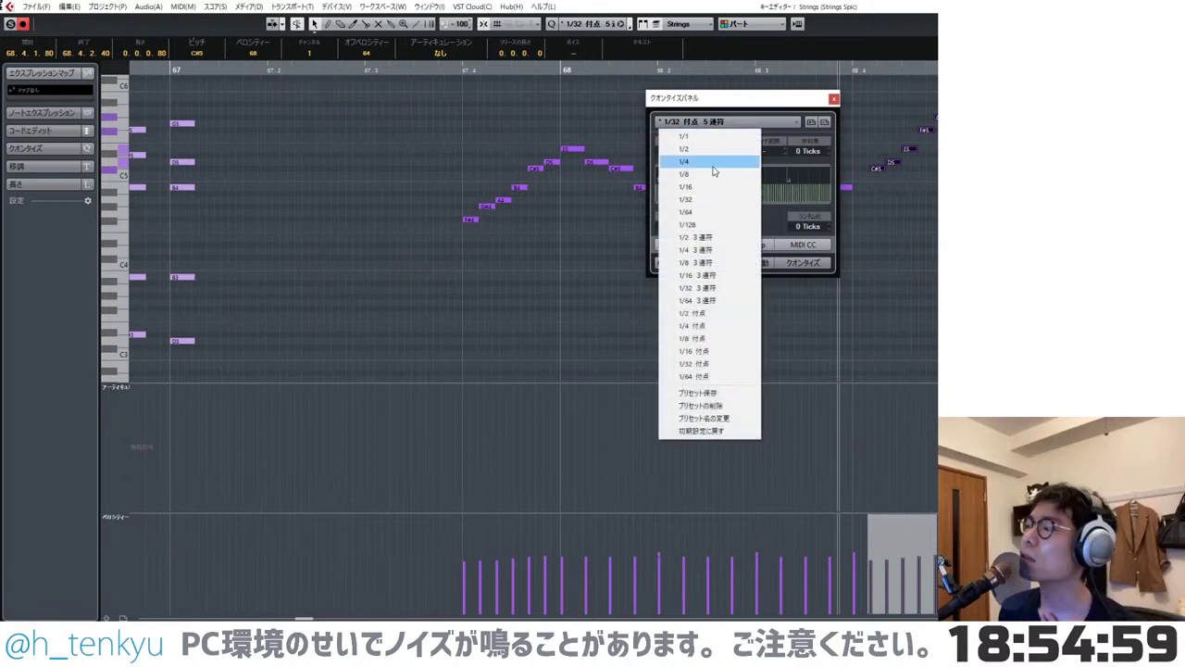
pyautogui.click(717, 162)
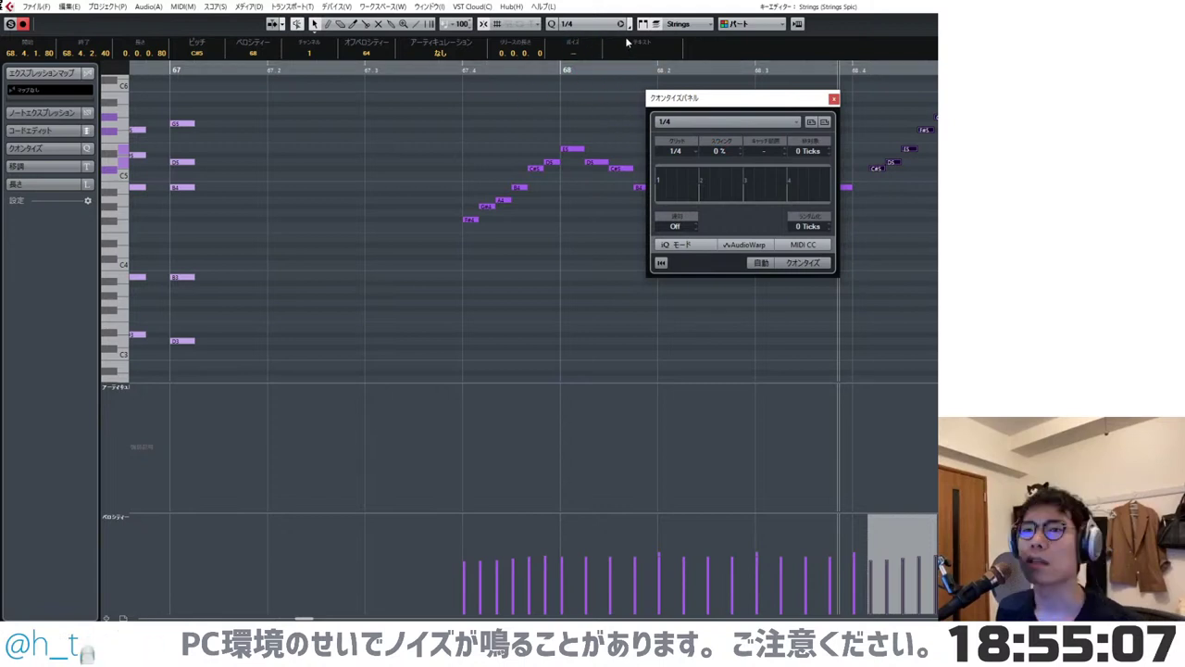
# - Quantize the five-note run on bar 68 beat 4 to a 1/4 grid with a tuplet of 5
pyautogui.click(834, 100)
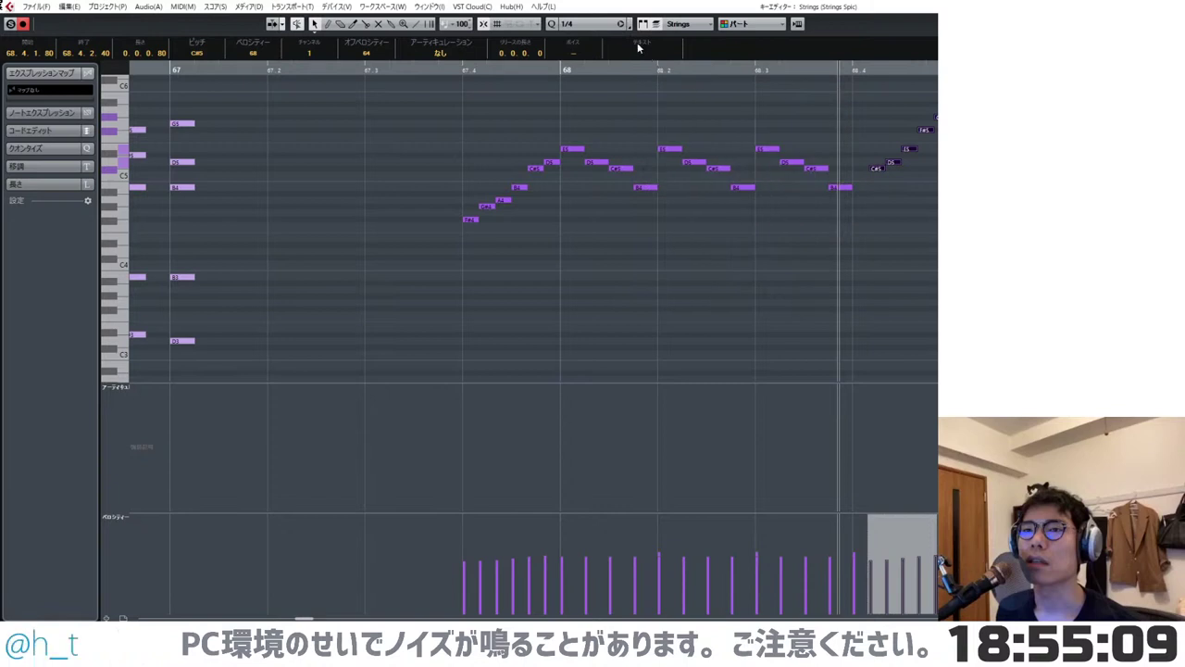
pyautogui.click(631, 26)
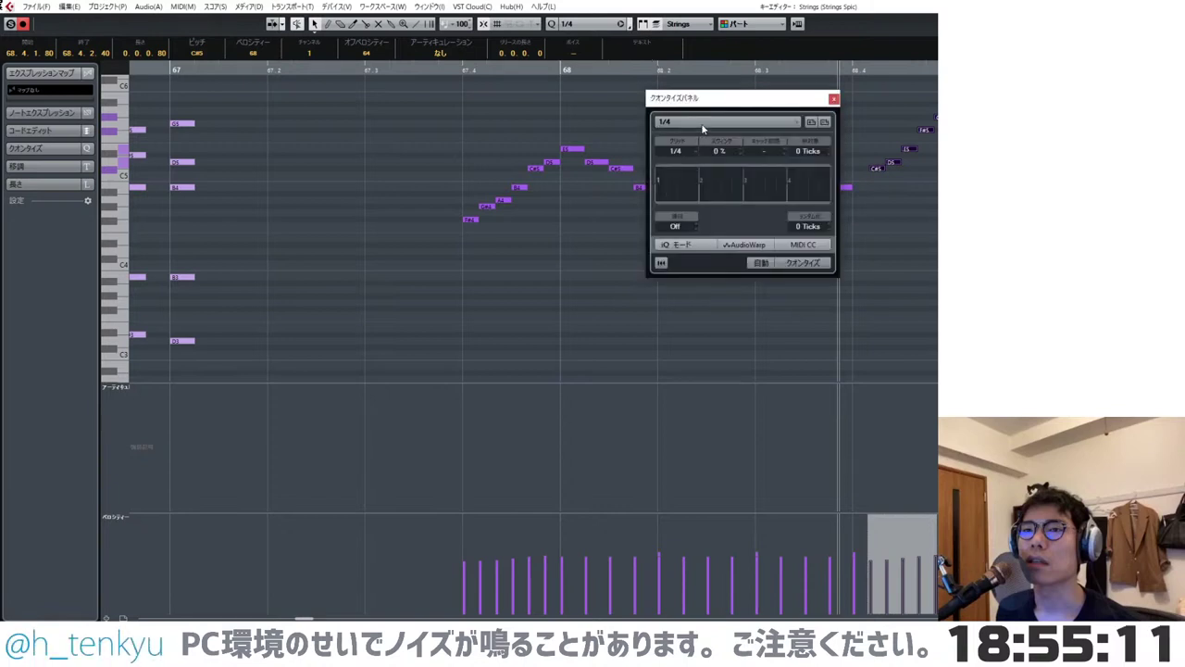
pyautogui.click(676, 227)
pyautogui.write('5')
pyautogui.press('Return')
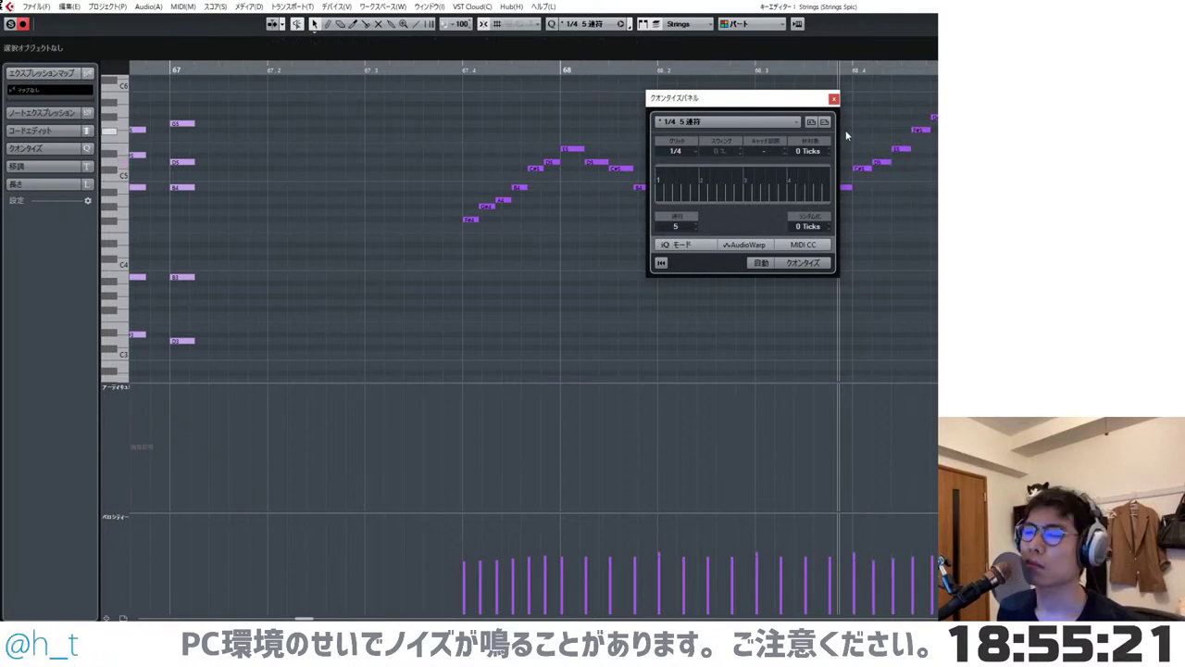
pyautogui.click(833, 98)
pyautogui.scroll(-1, 859, 122)
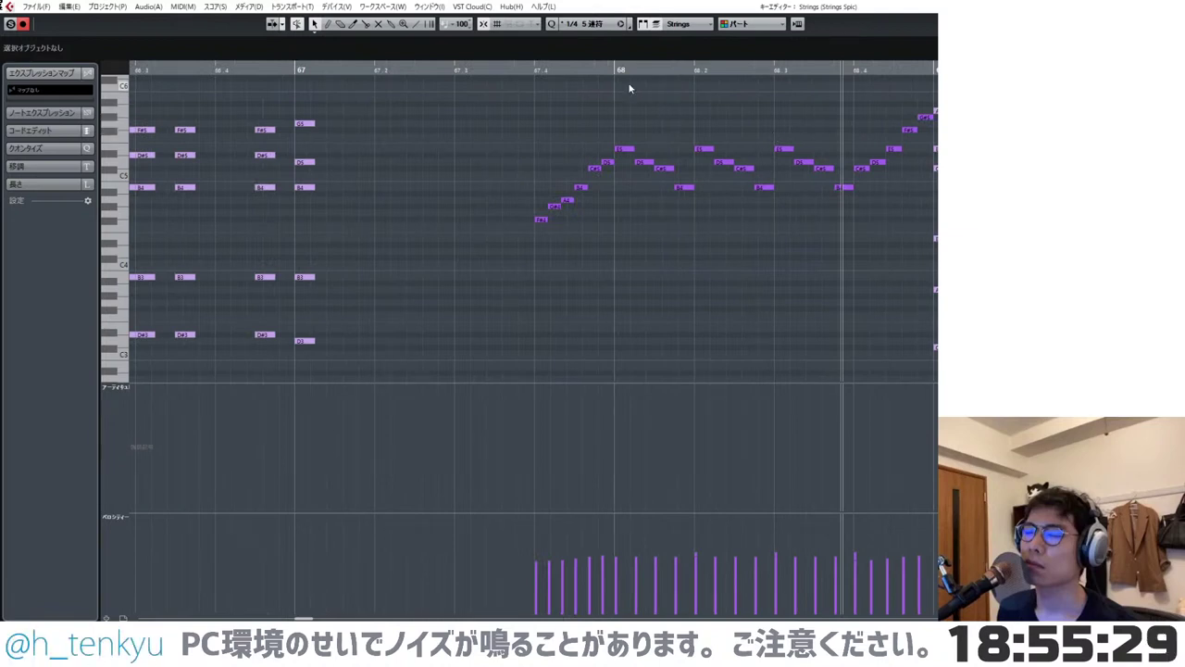
# - Copy the string line from bar 67 beat 4 through bar 68 a fifth lower, and raise the copied G4 notes in bar 68 beats 1 to 3 to G#4
pyautogui.click(532, 73)
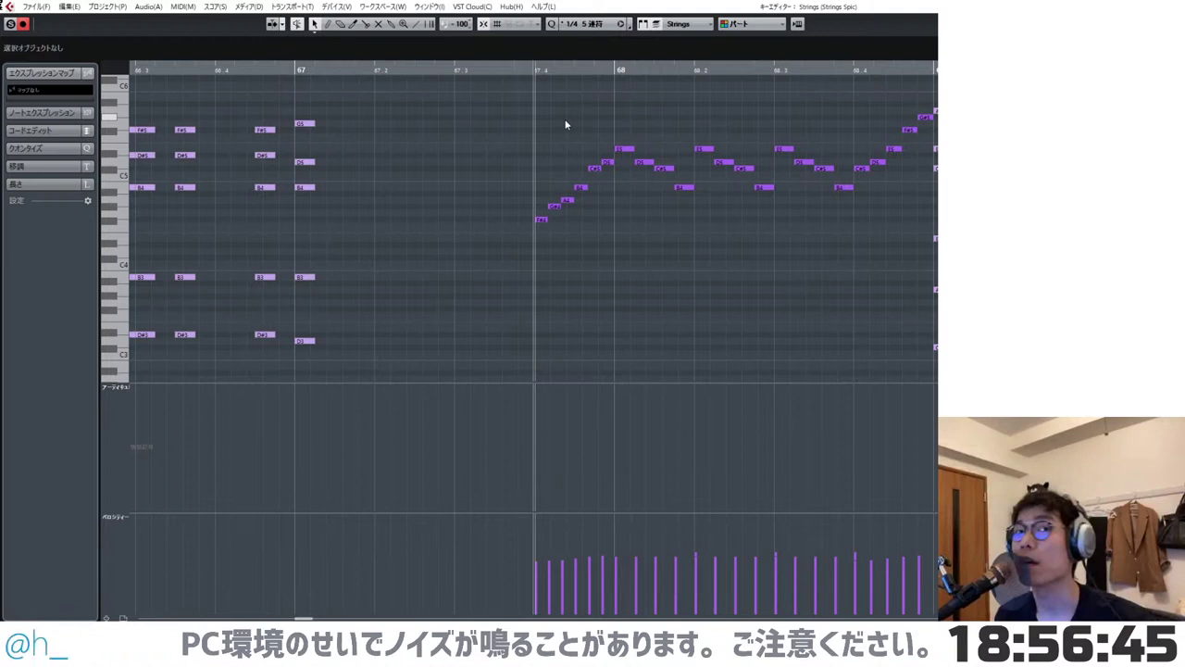
pyautogui.moveTo(495, 90); pyautogui.dragTo(924, 249)
pyautogui.moveTo(622, 149); pyautogui.dragTo(622, 201)
pyautogui.click(642, 234)
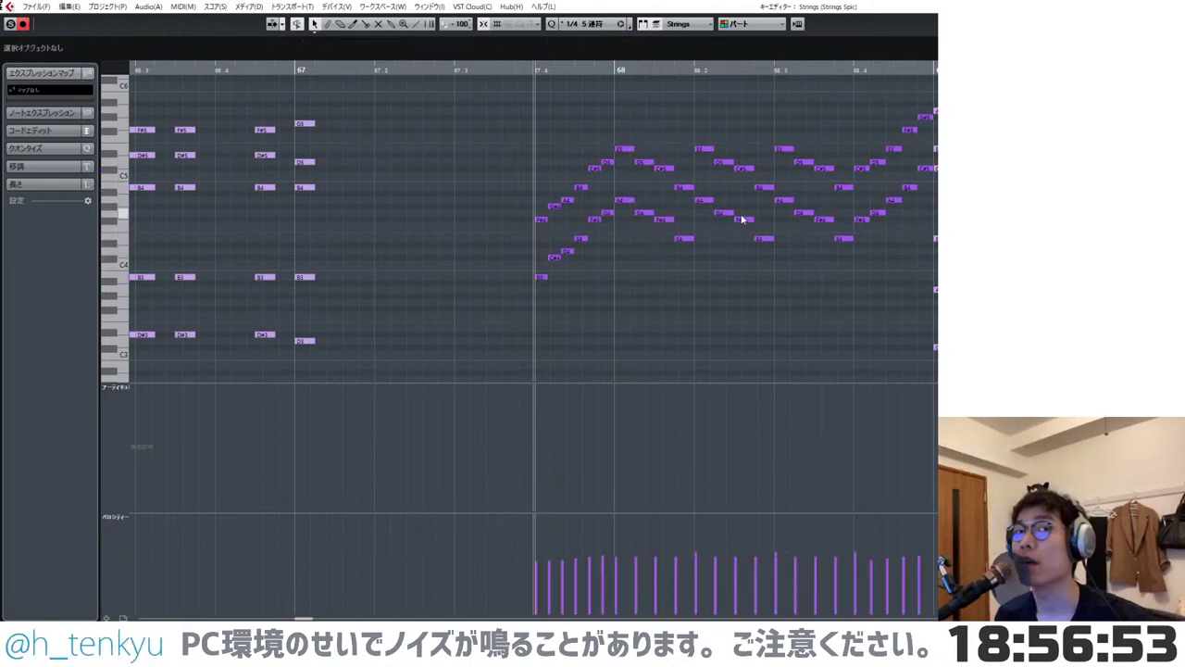
pyautogui.moveTo(645, 211); pyautogui.dragTo(644, 204)
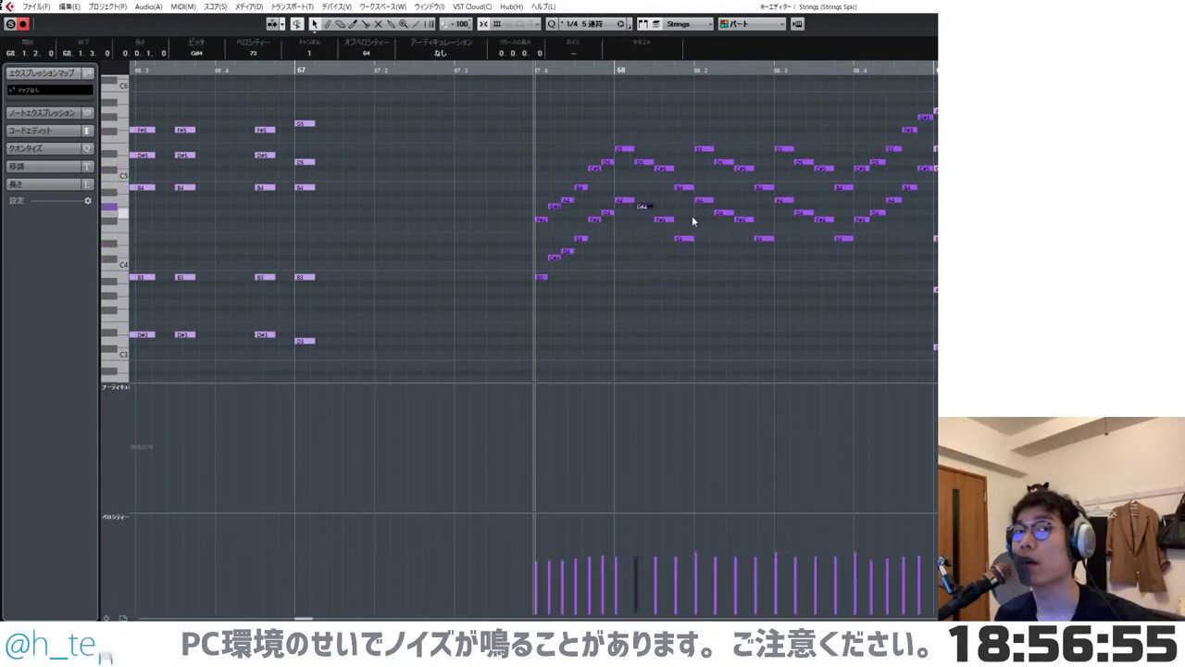
pyautogui.moveTo(720, 212); pyautogui.dragTo(720, 205)
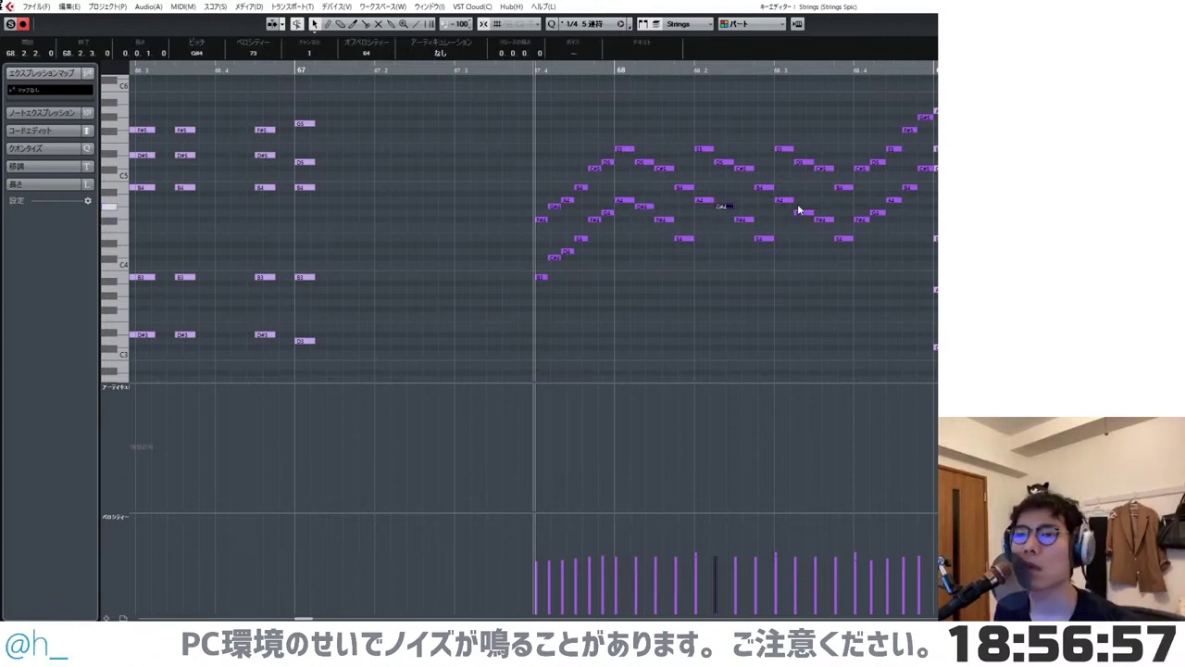
pyautogui.moveTo(801, 212); pyautogui.dragTo(802, 205)
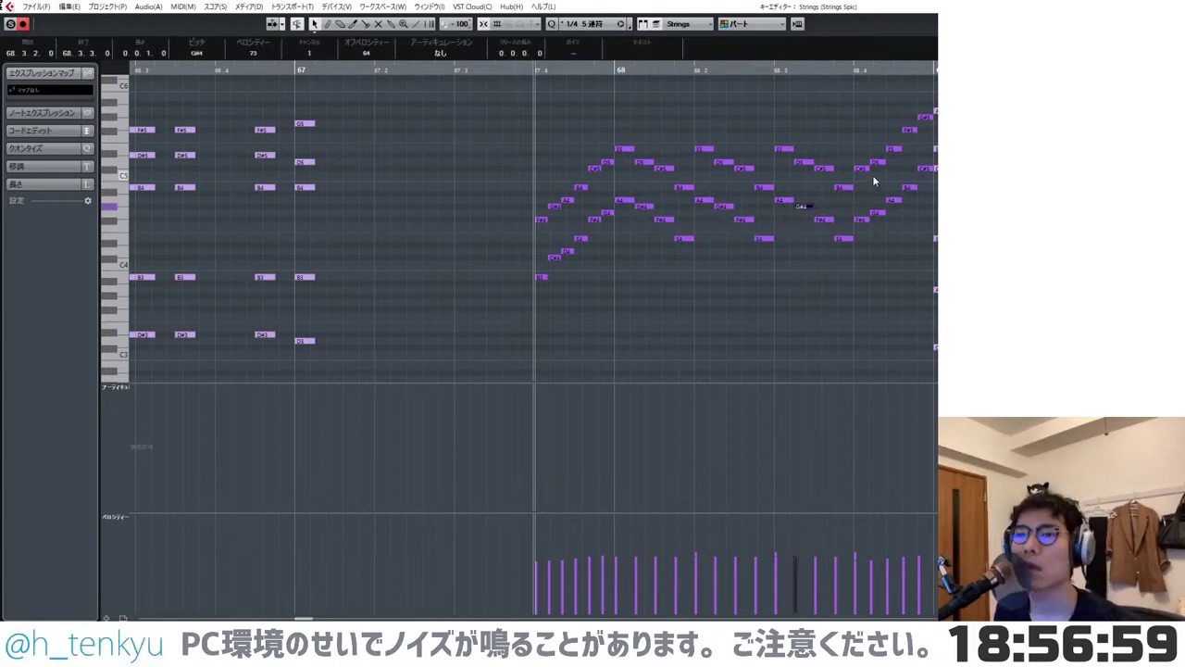
# - Raise the lower voice's five-note run on bar 68 beat 4 to G#4, A4, B4, C#5 and D5
pyautogui.click(924, 169)
pyautogui.press('Up')
pyautogui.click(911, 187)
pyautogui.press('Up')
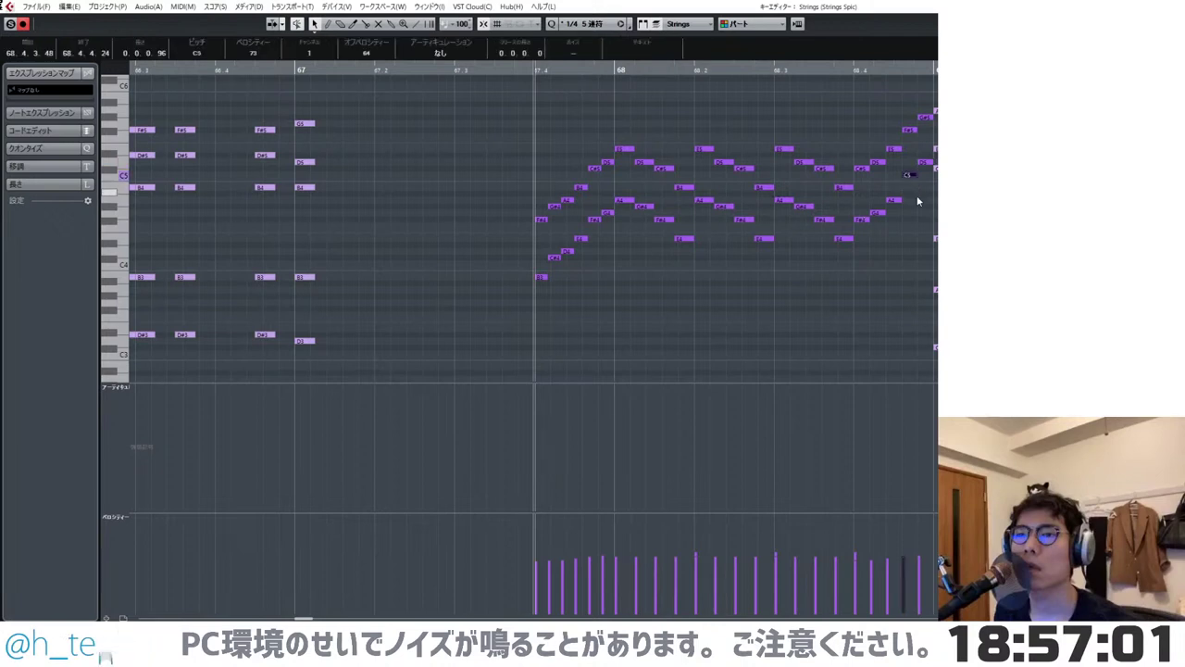
pyautogui.press('Up')
pyautogui.click(894, 201)
pyautogui.press('Up')
pyautogui.press('Up')
pyautogui.click(878, 214)
pyautogui.press('Up')
pyautogui.press('Up')
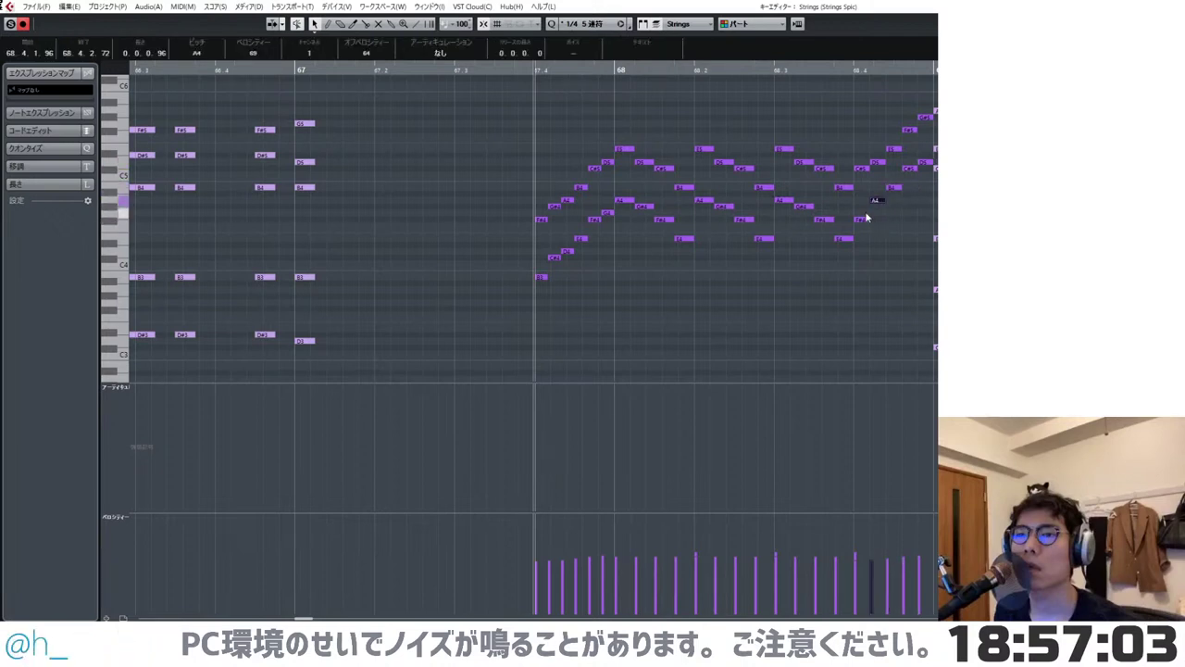
pyautogui.click(562, 297)
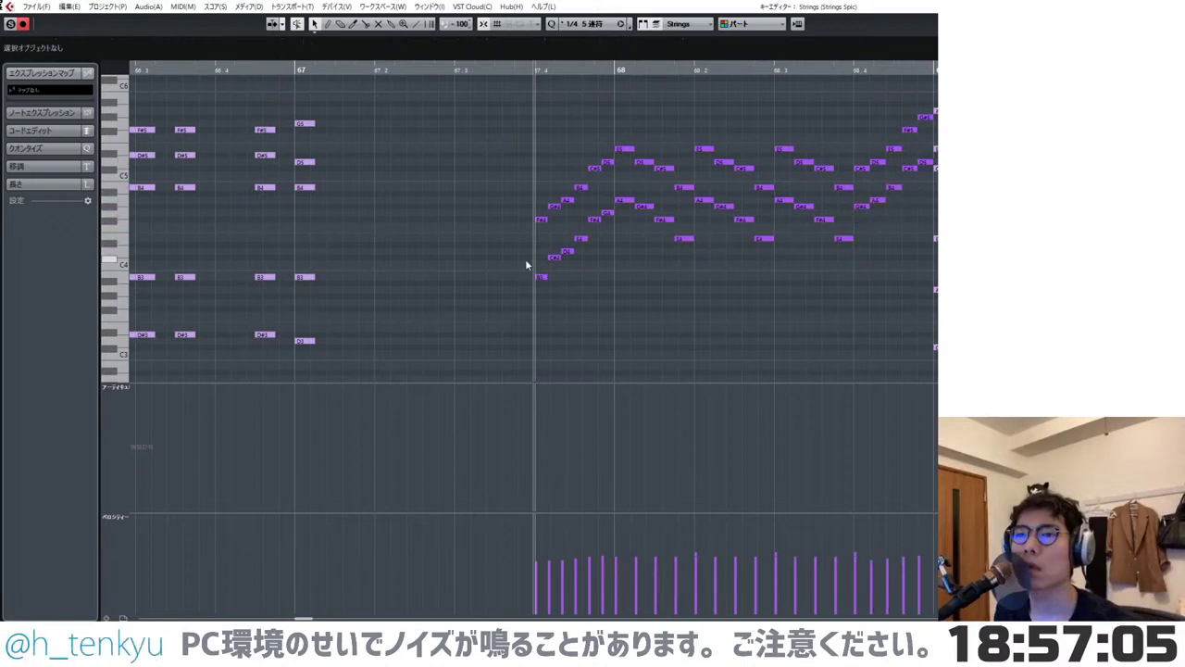
# - Raise the last lower-voice note of the run in bar 67 beat 4 to G#4
pyautogui.click(606, 214)
pyautogui.press('Up')
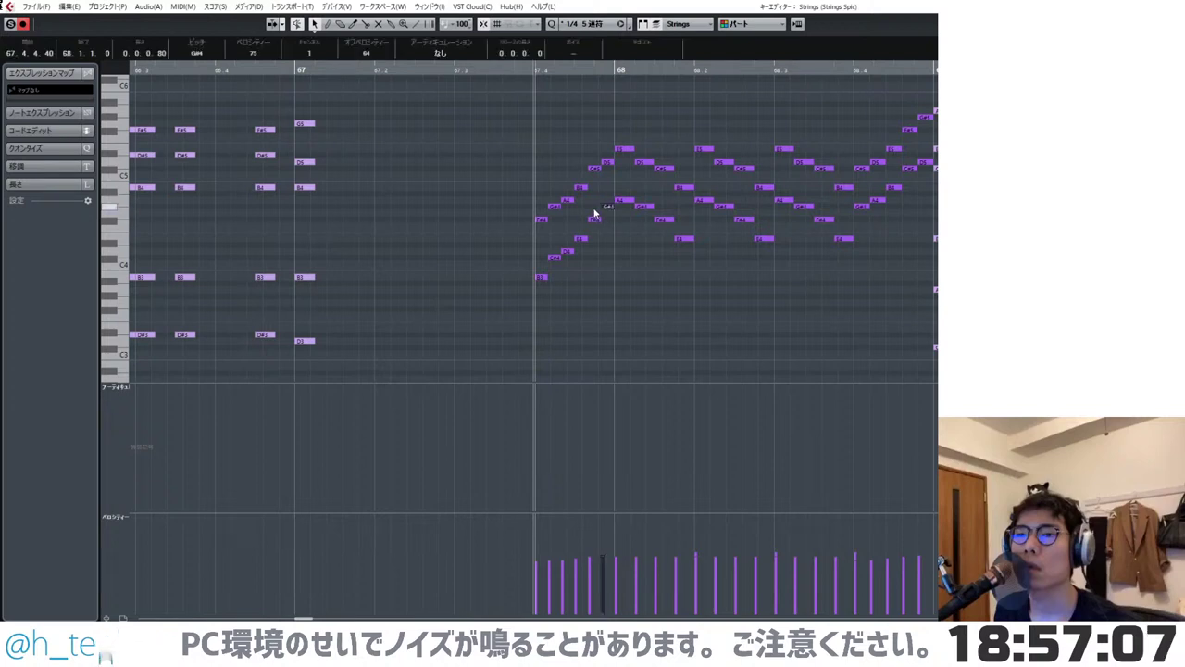
pyautogui.click(594, 219)
pyautogui.click(576, 231)
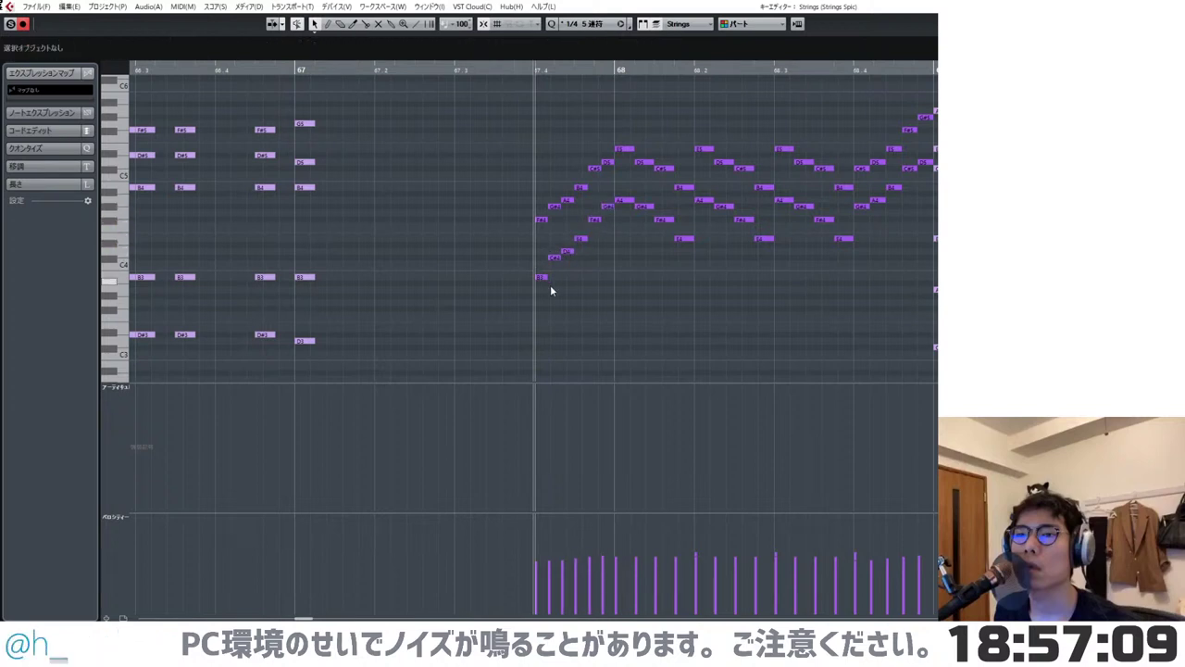
# - Shape the run's velocities into a gradual rise from bar 67 beat 4 to the end of bar 68, and play back from bar 65
pyautogui.press('space')
pyautogui.scroll(-2, 685, 296)
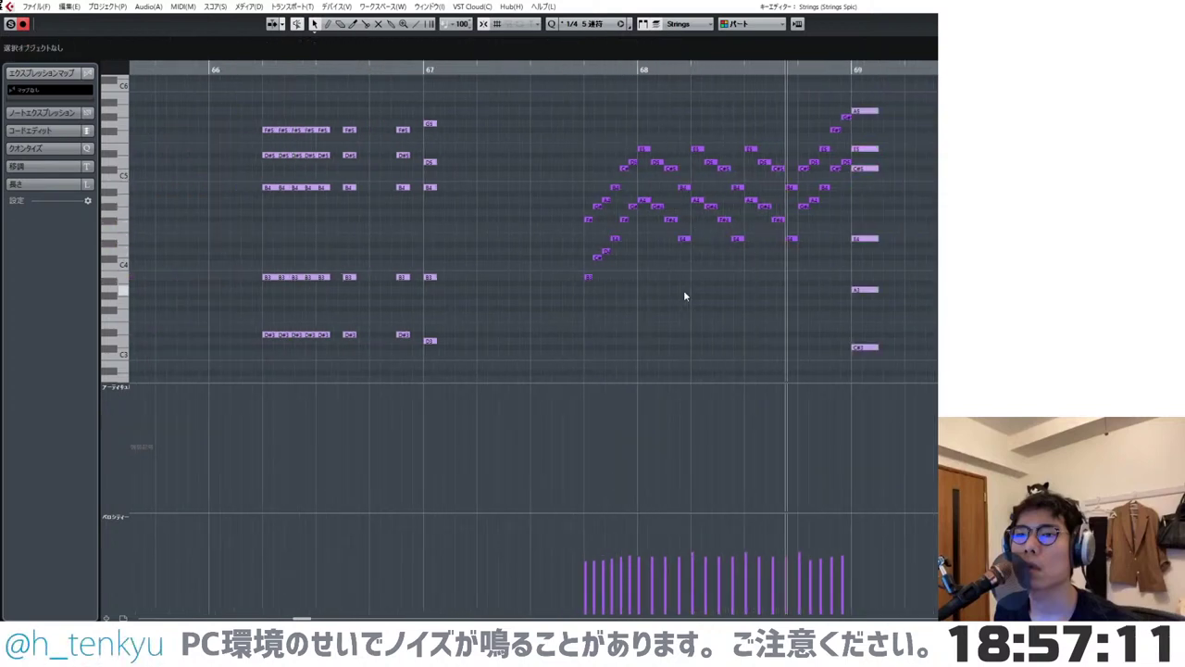
pyautogui.scroll(-3, 684, 292)
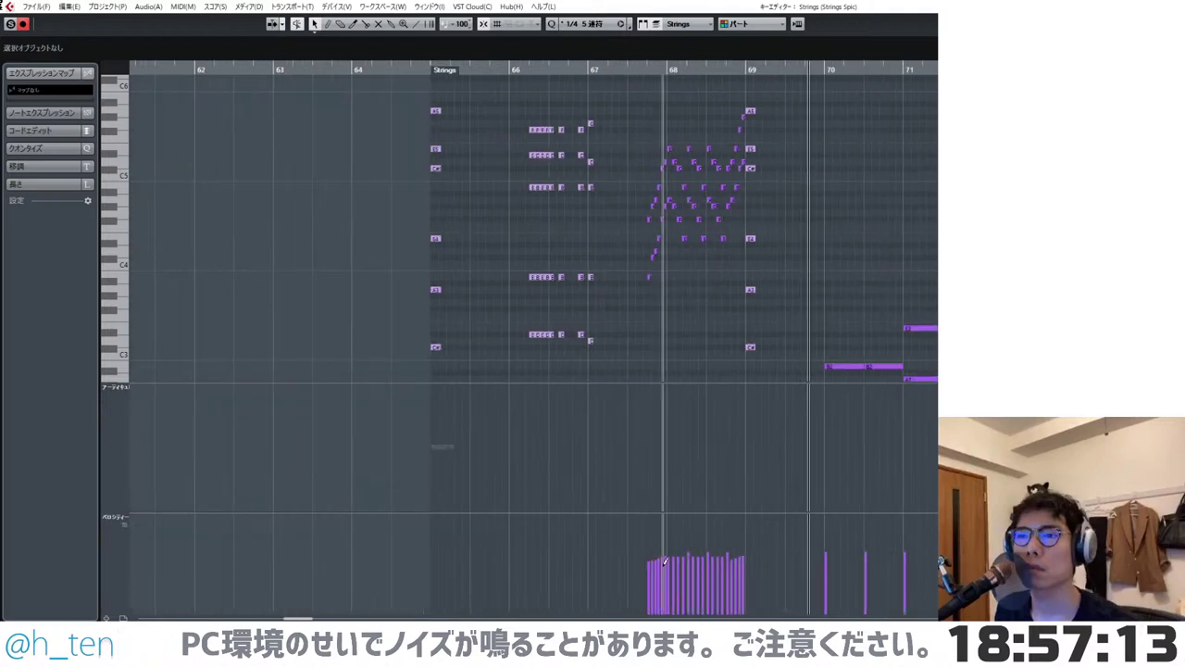
pyautogui.moveTo(666, 569); pyautogui.dragTo(744, 559)
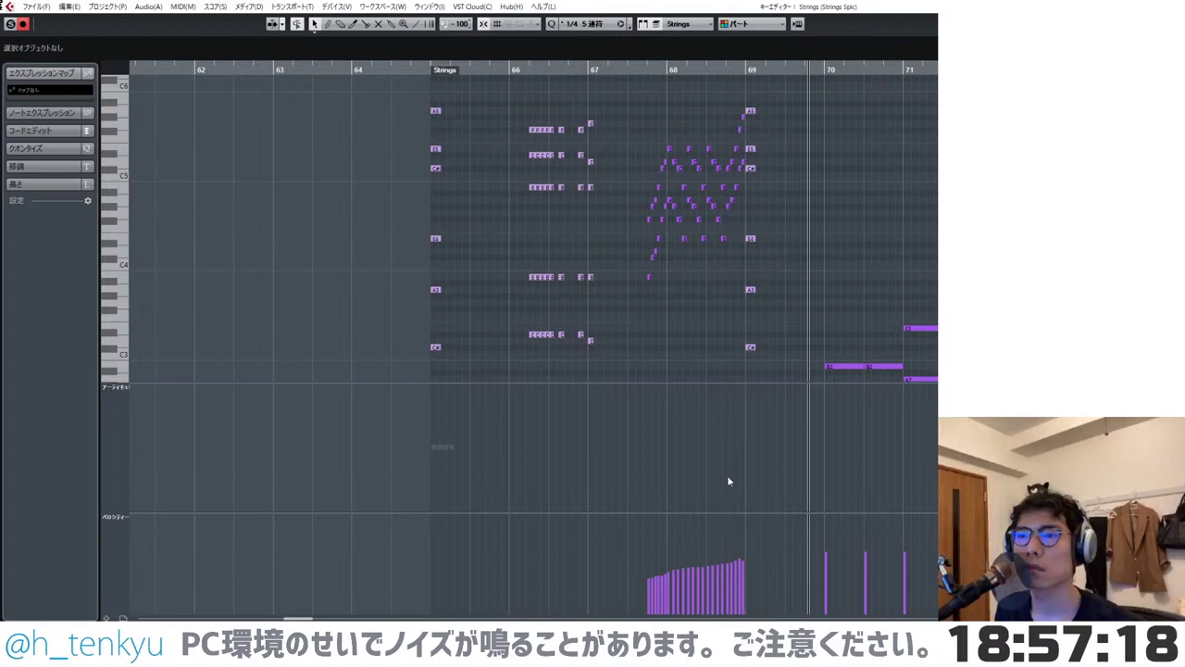
pyautogui.click(437, 71)
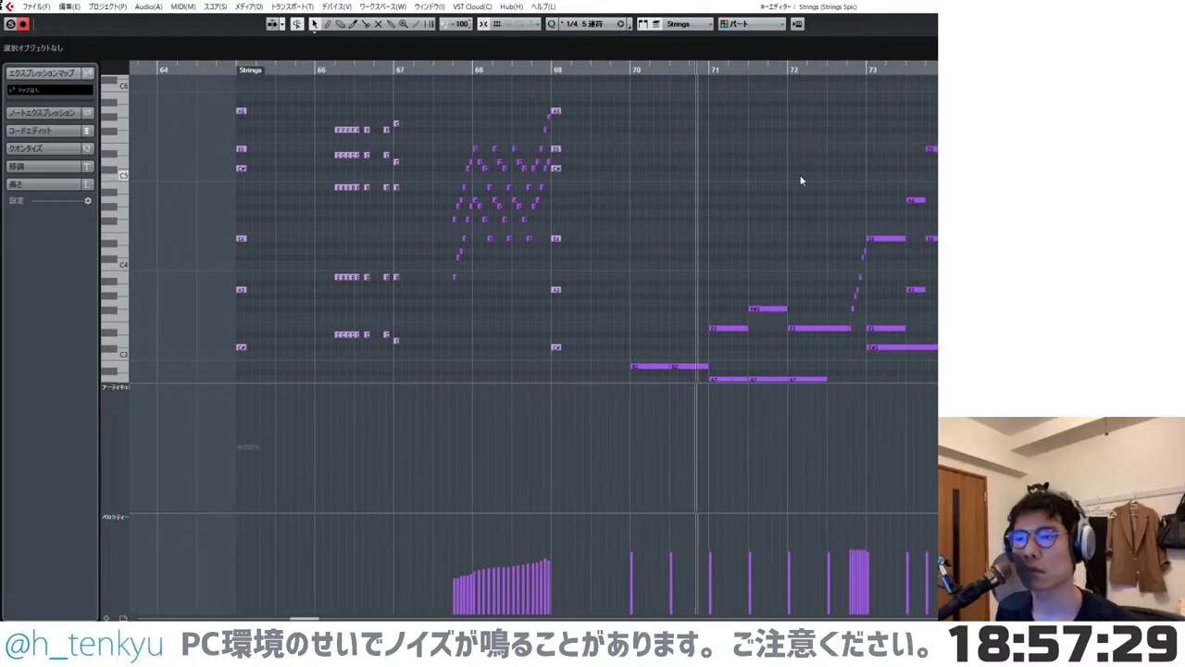
pyautogui.scroll(-2, 798, 178)
pyautogui.press('space')
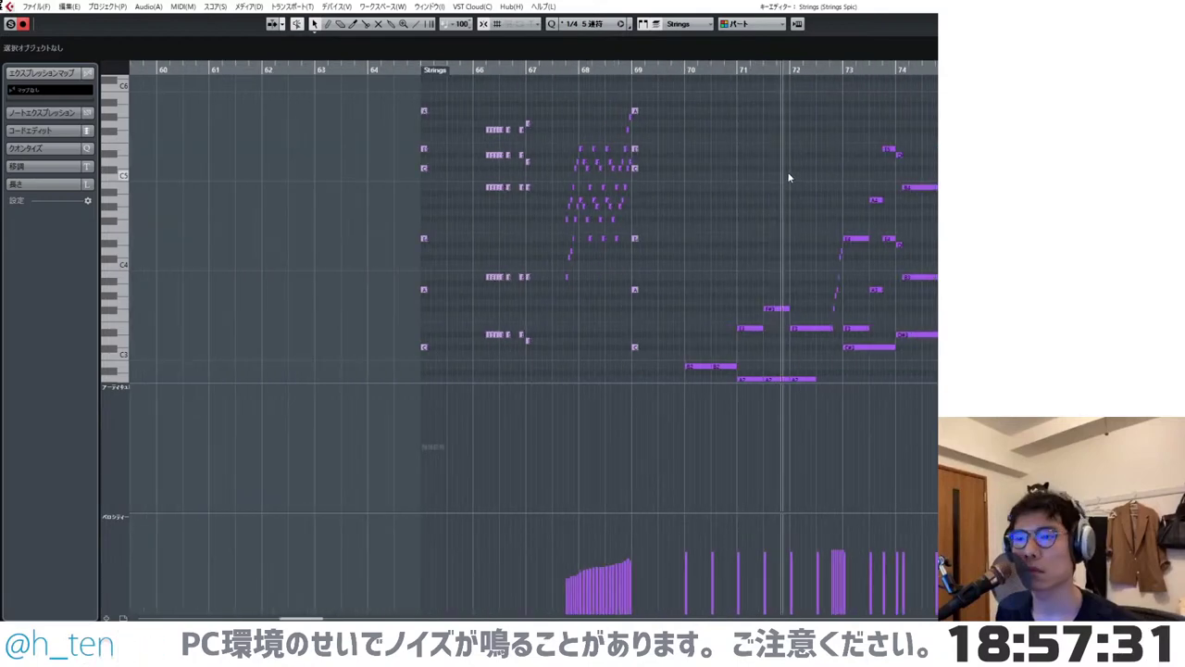
# - Open the Strings part at bars 36 to 38 and copy its top melody line with the F3, F#3 and B3 notes below it
pyautogui.press('Return')
pyautogui.scroll(-5, 769, 226)
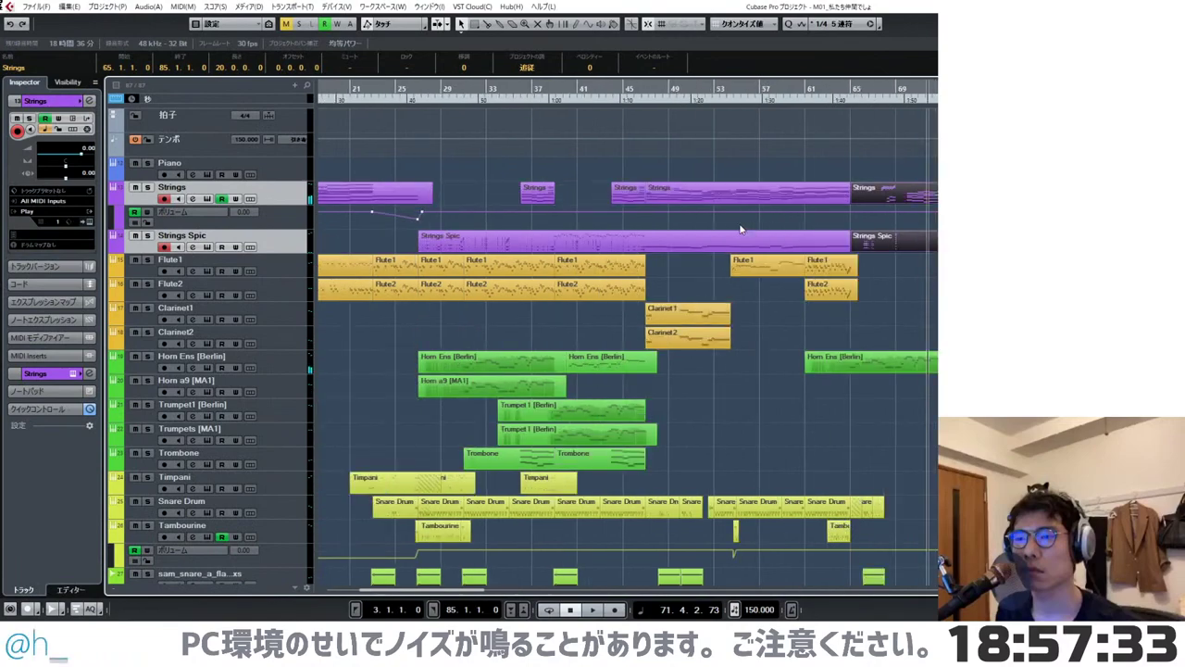
pyautogui.doubleClick(737, 195)
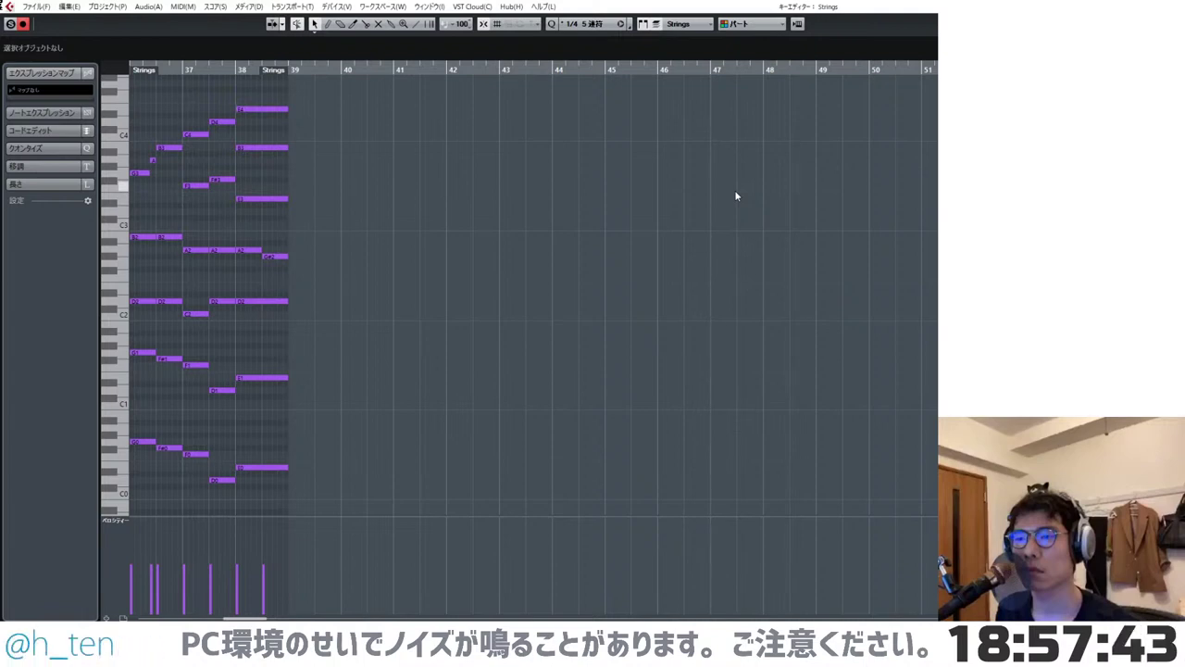
pyautogui.scroll(-2, 734, 190)
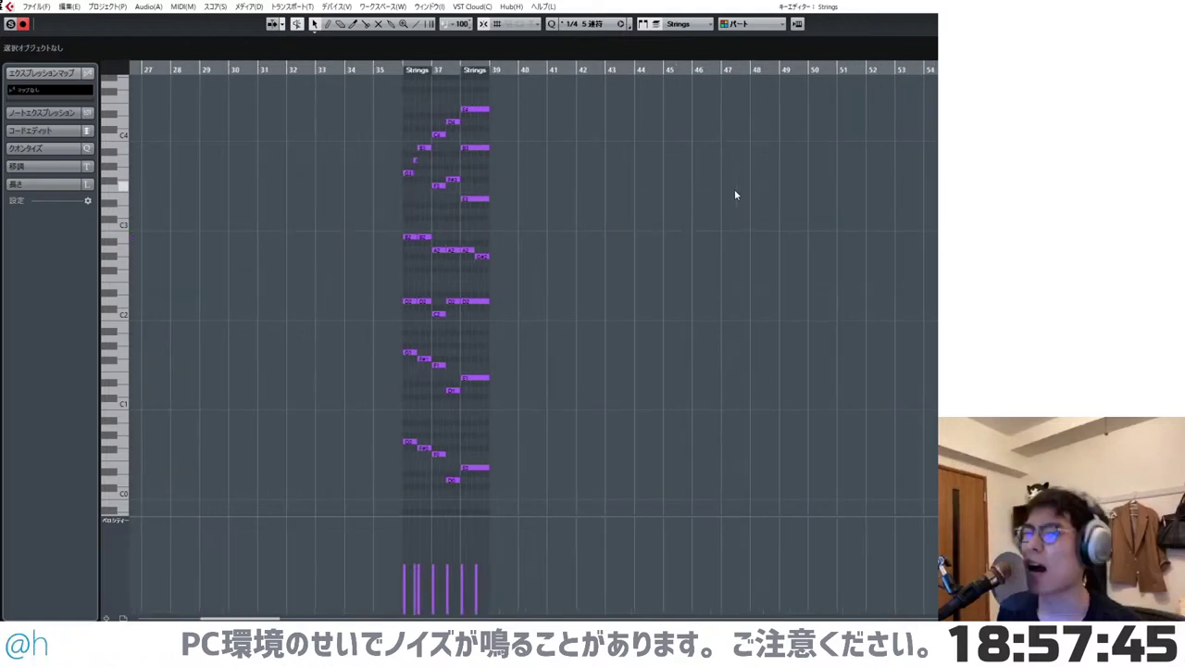
pyautogui.scroll(3, 653, 186)
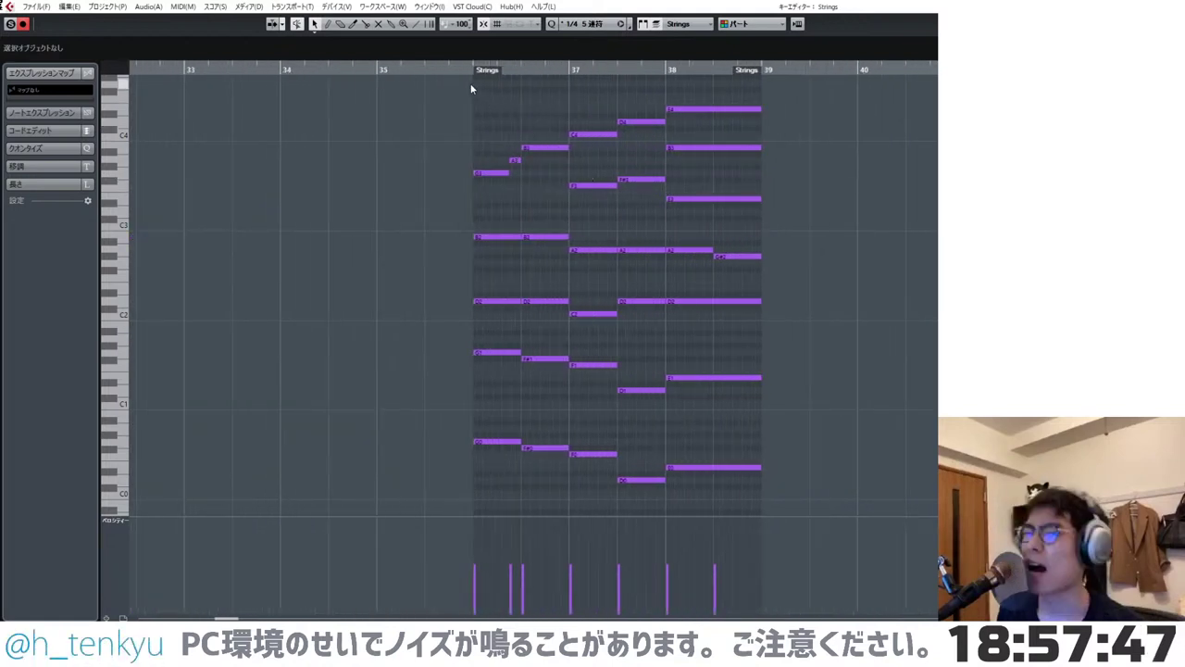
pyautogui.moveTo(491, 105); pyautogui.dragTo(556, 194)
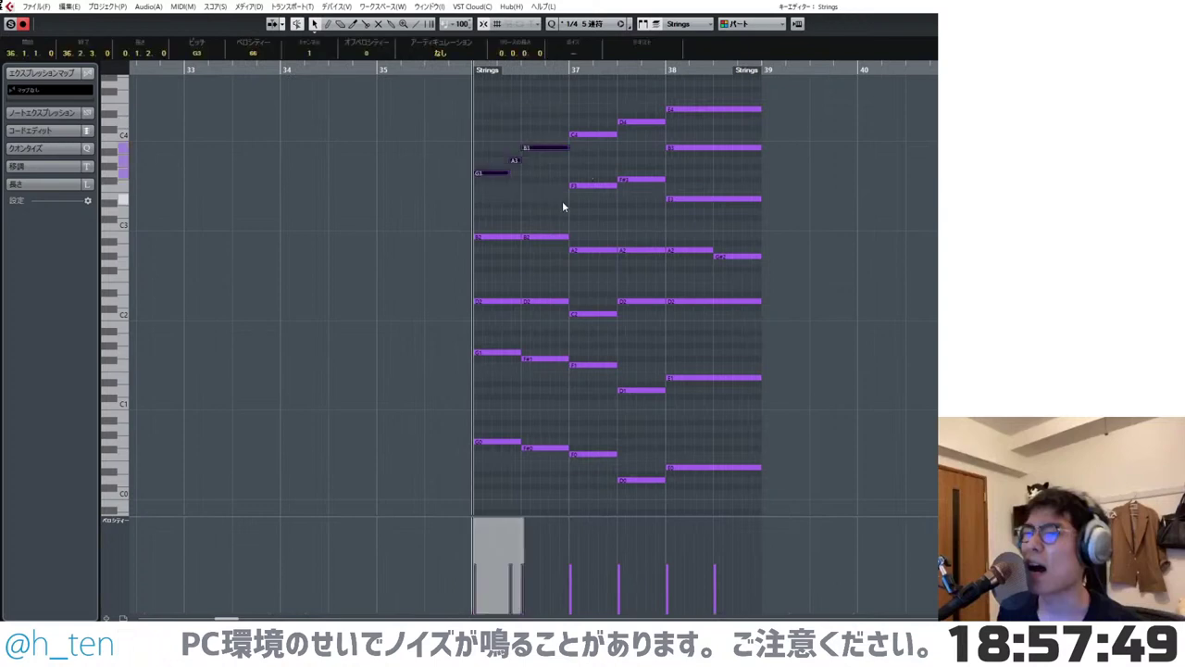
pyautogui.moveTo(584, 107); pyautogui.dragTo(695, 135)
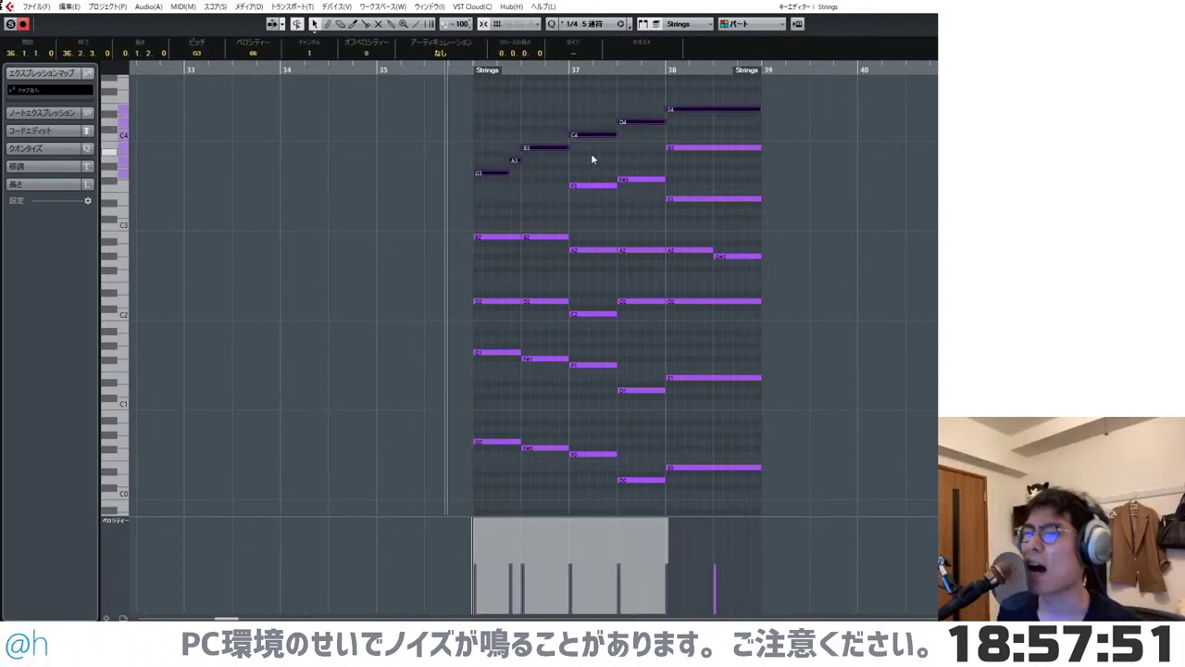
pyautogui.scroll(2, 593, 160)
pyautogui.scroll(-2, 594, 161)
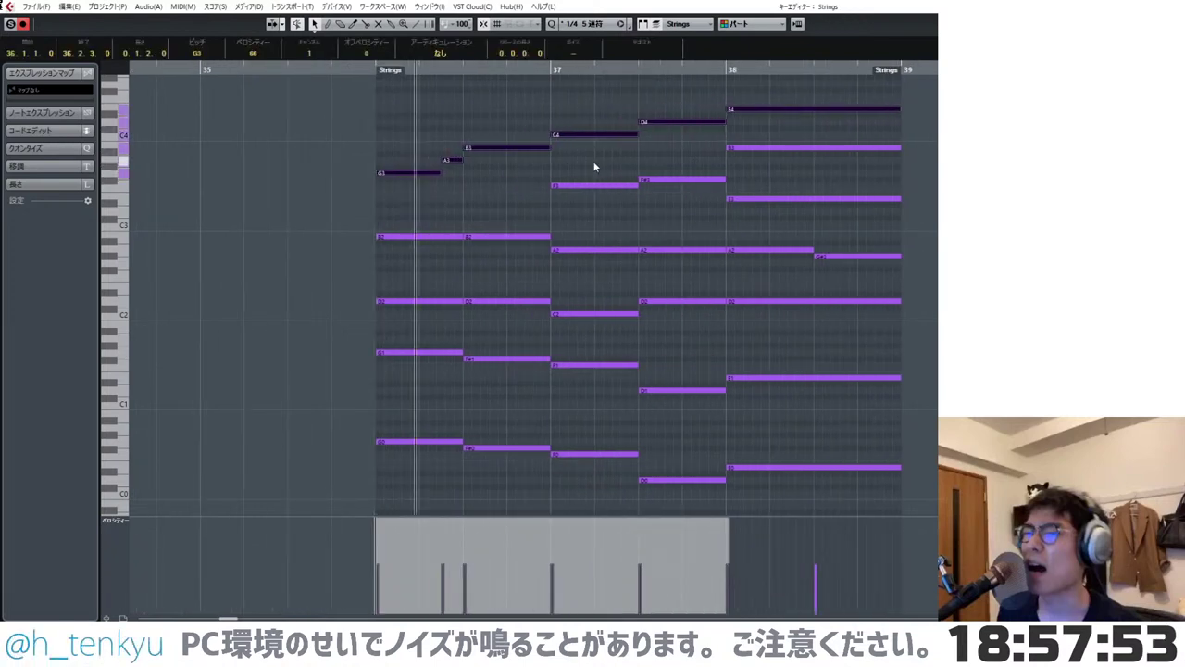
pyautogui.moveTo(593, 162); pyautogui.dragTo(650, 192)
pyautogui.moveTo(687, 140); pyautogui.dragTo(727, 173)
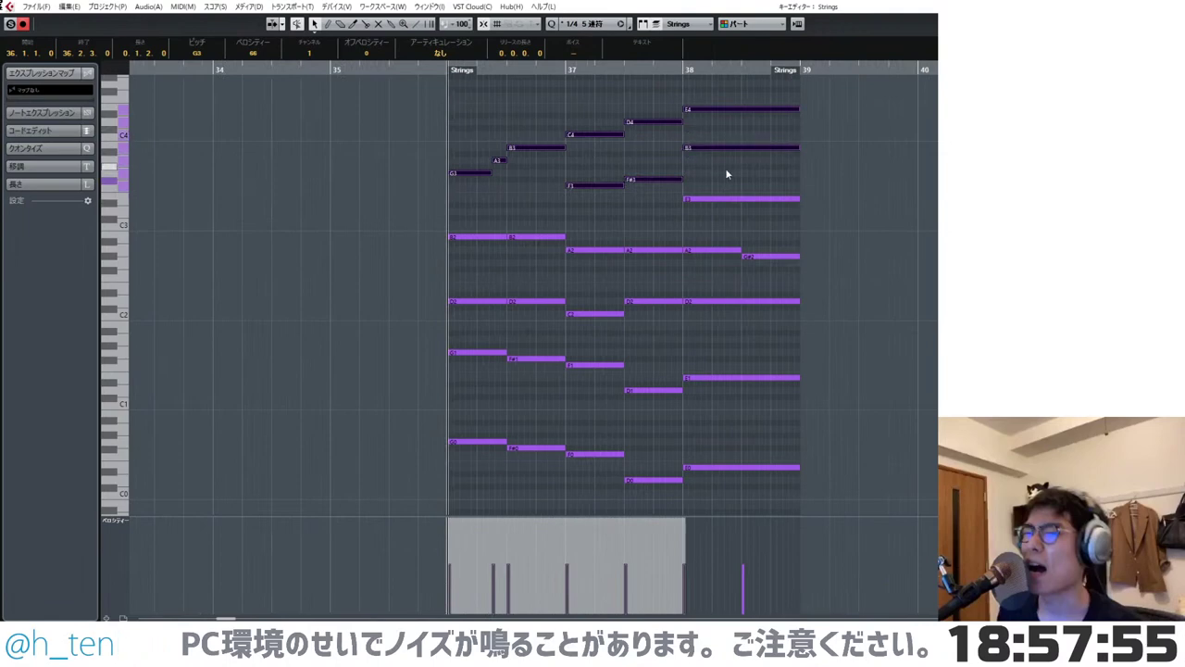
# - Open the Strings part that starts at bar 65, try pasting the copied notes at bar 71, and remove them
pyautogui.press('Return')
pyautogui.hscroll(2, 891, 260)
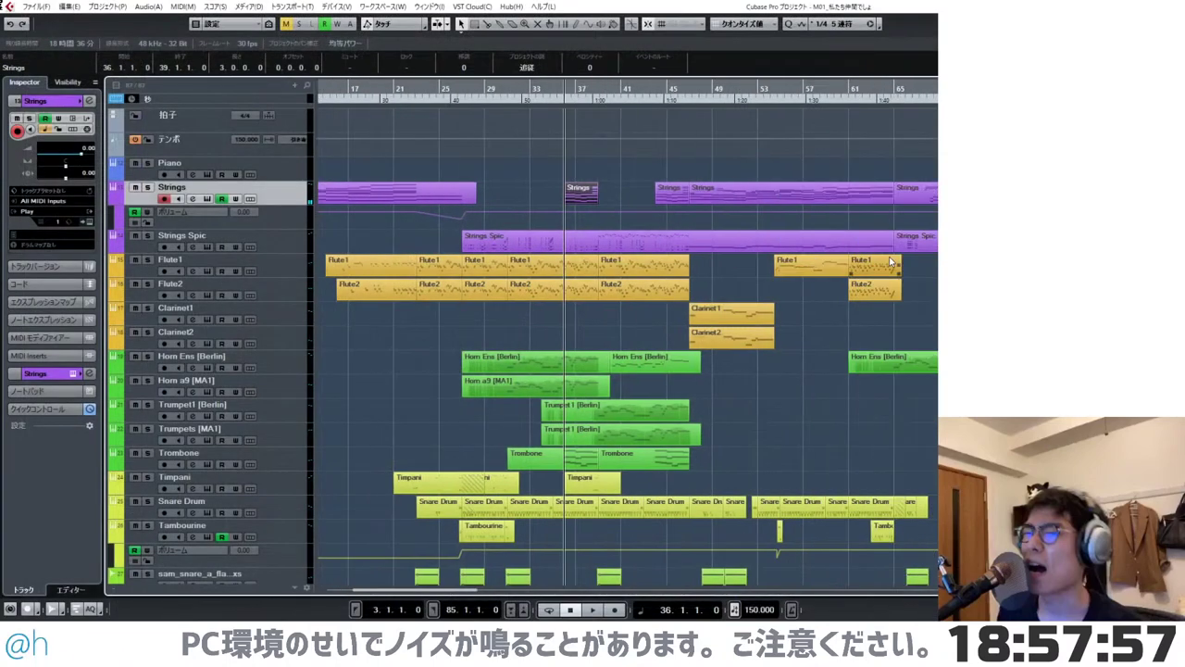
pyautogui.hscroll(3, 889, 256)
pyautogui.click(752, 196)
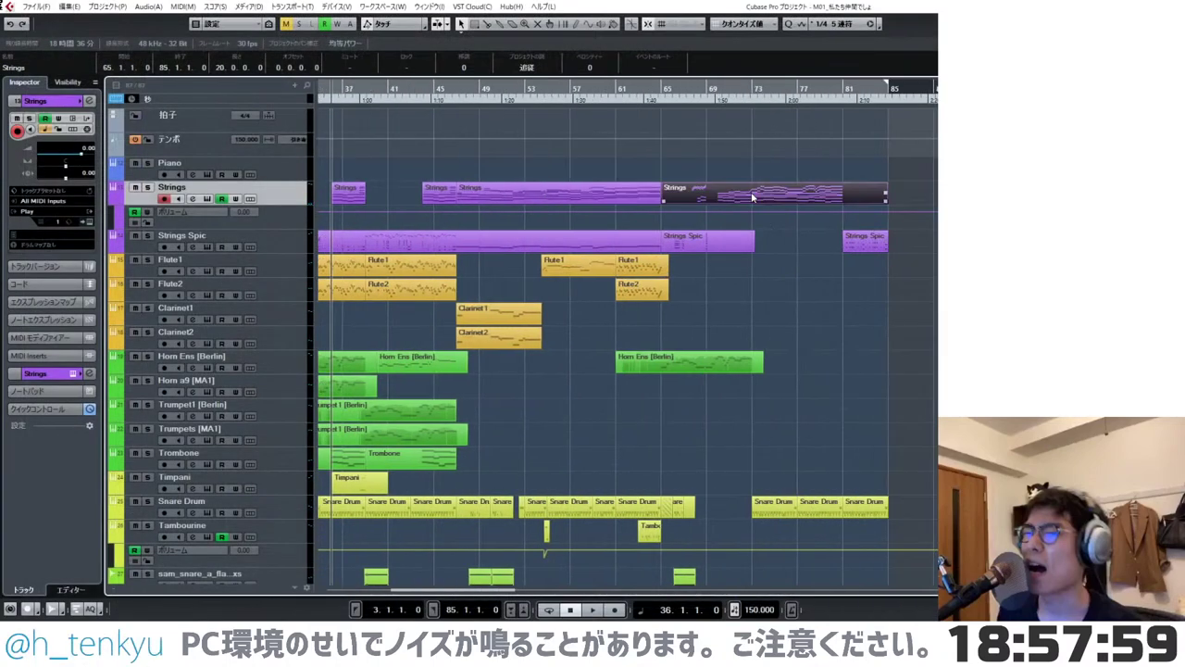
pyautogui.press('Return')
pyautogui.hscroll(2, 755, 185)
pyautogui.scroll(-1, 674, 163)
pyautogui.scroll(1, 678, 153)
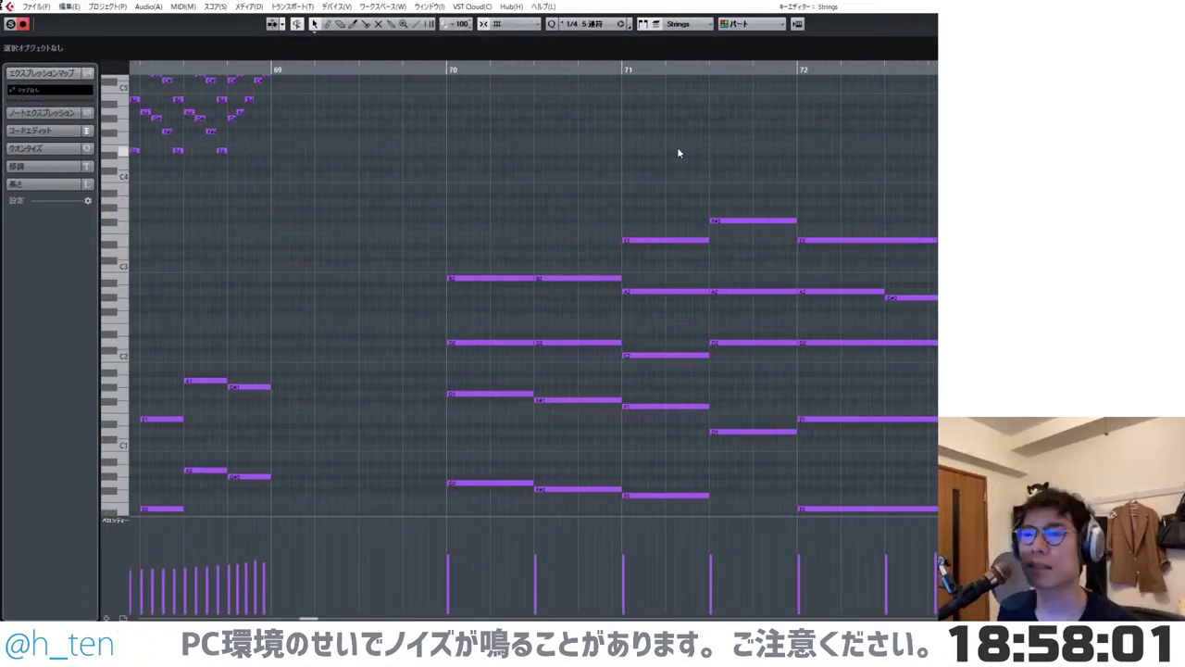
pyautogui.hotkey('ctrl', 'v')
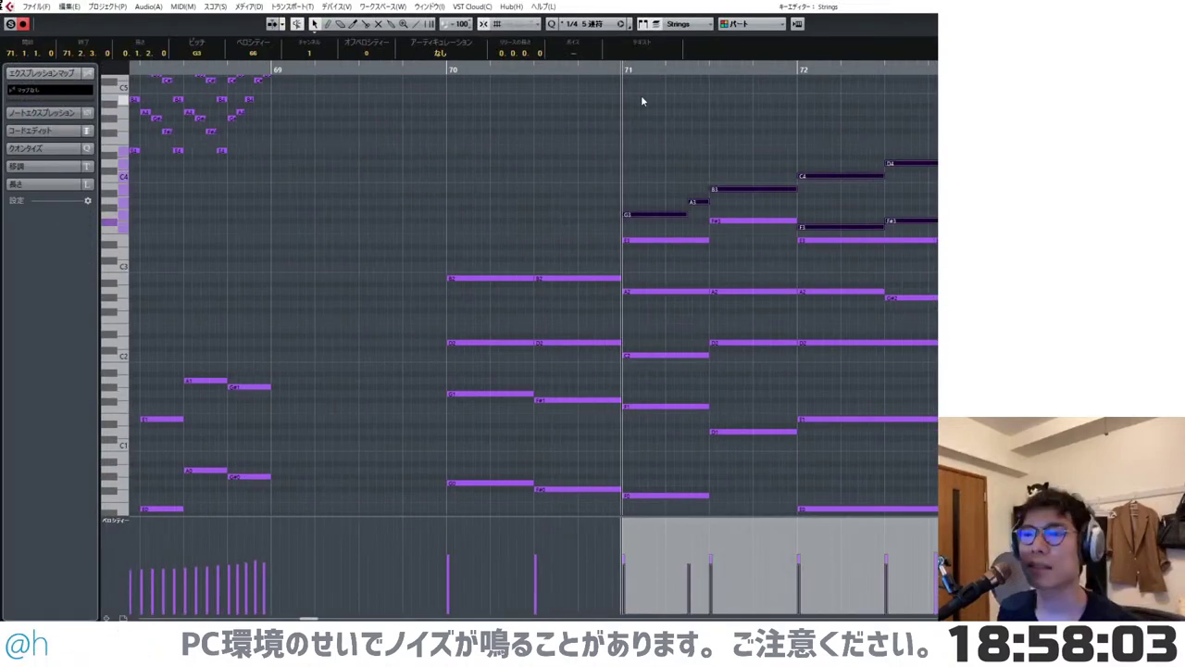
pyautogui.press('Delete')
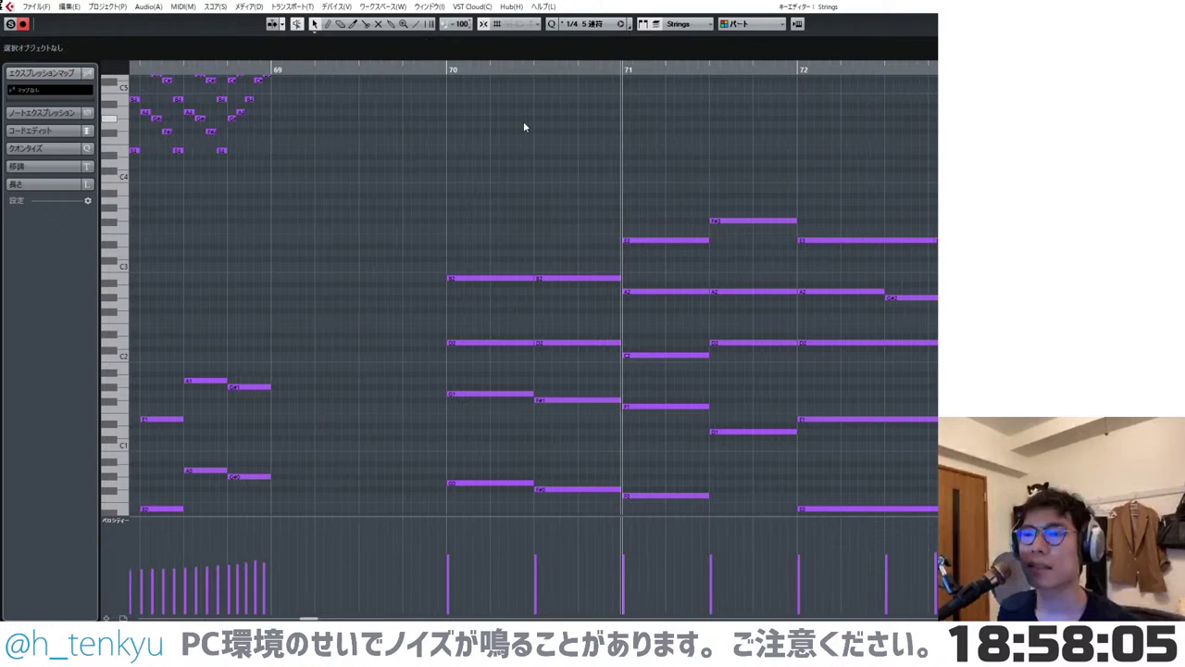
# - Paste the copied melody notes at bar 70, play them back, and delete the E3 note at the start of bar 71
pyautogui.click(448, 69)
pyautogui.hotkey('ctrl', 'v')
pyautogui.press('space')
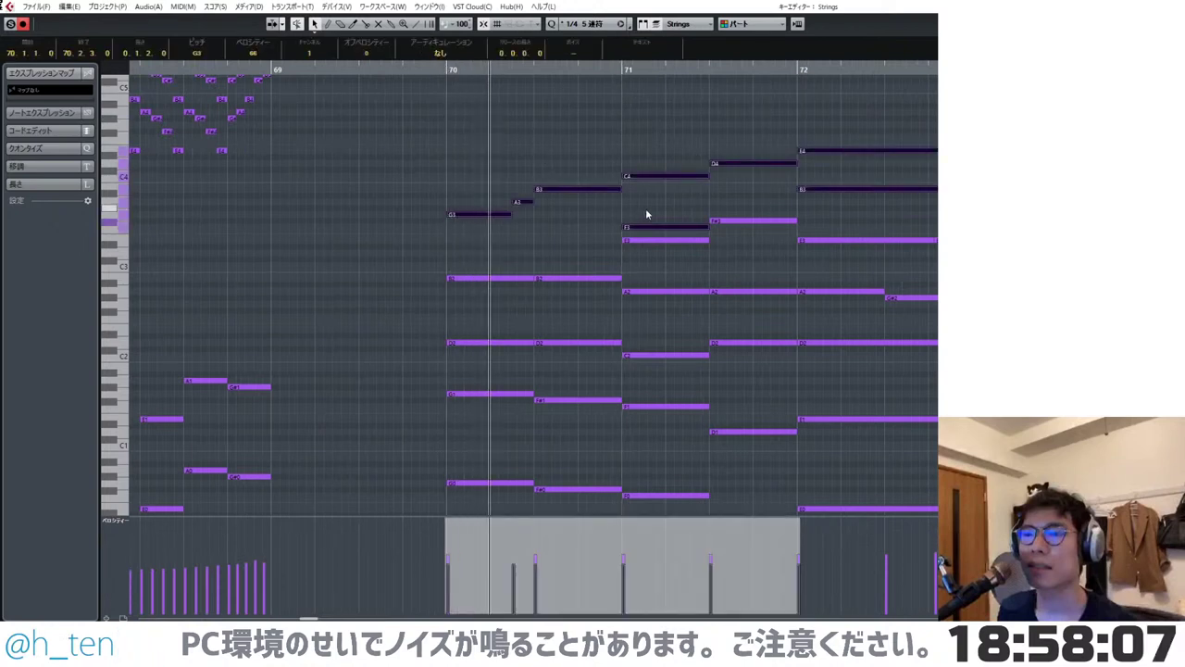
pyautogui.click(648, 195)
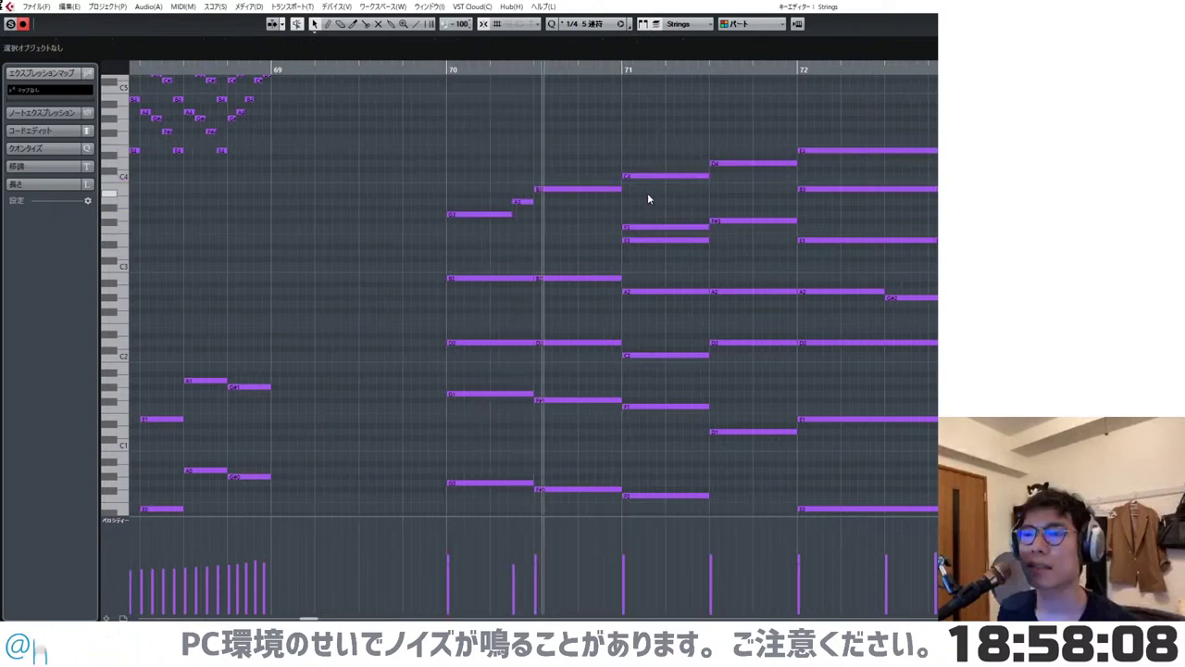
pyautogui.click(665, 241)
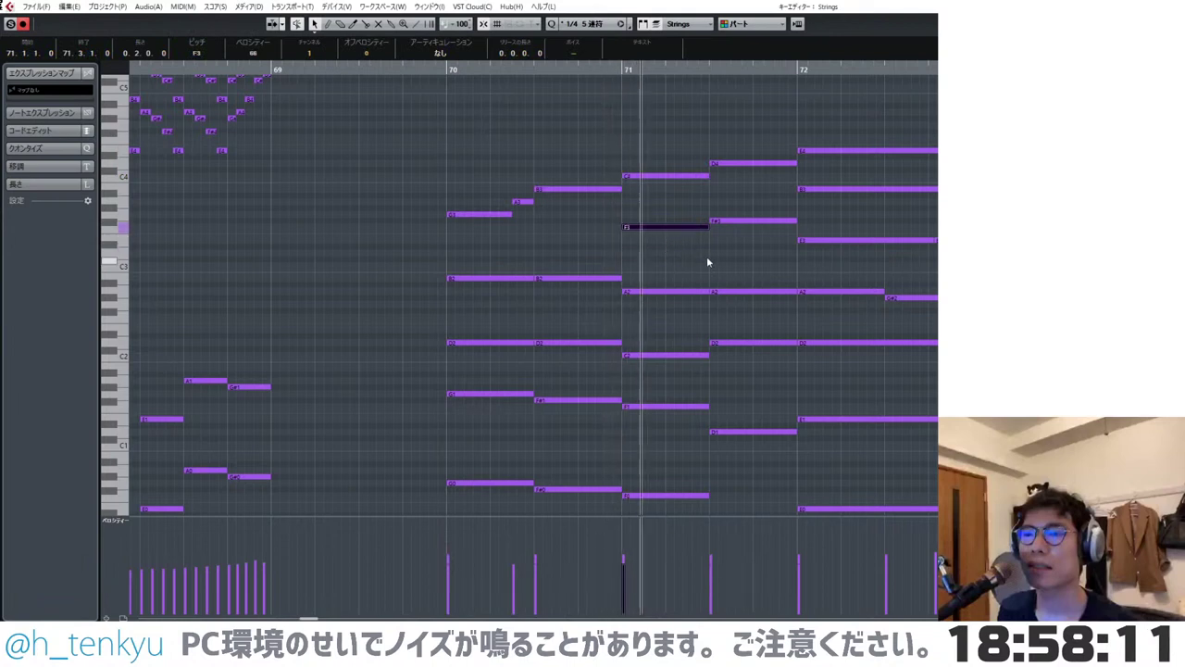
pyautogui.press('Delete')
# - Shorten the E4 and B3 notes in bar 72 to end at beat 4, and return to the project arrangement
pyautogui.moveTo(889, 210); pyautogui.dragTo(893, 132)
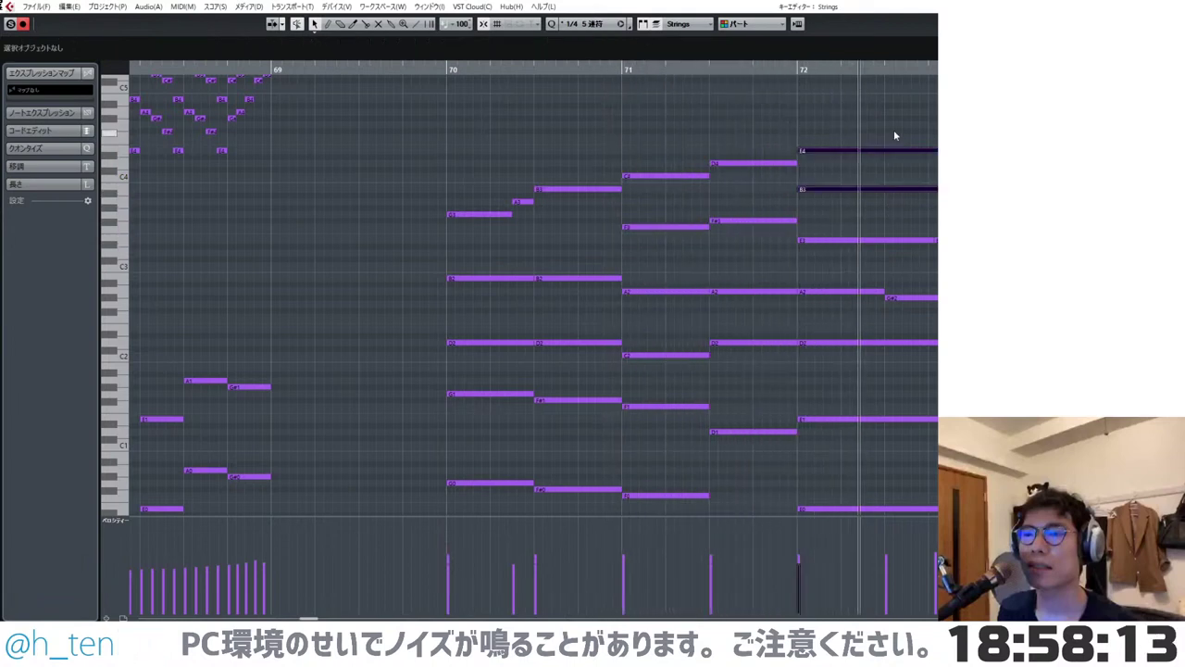
pyautogui.moveTo(971, 151); pyautogui.dragTo(928, 153)
pyautogui.click(878, 120)
pyautogui.scroll(-3, 878, 120)
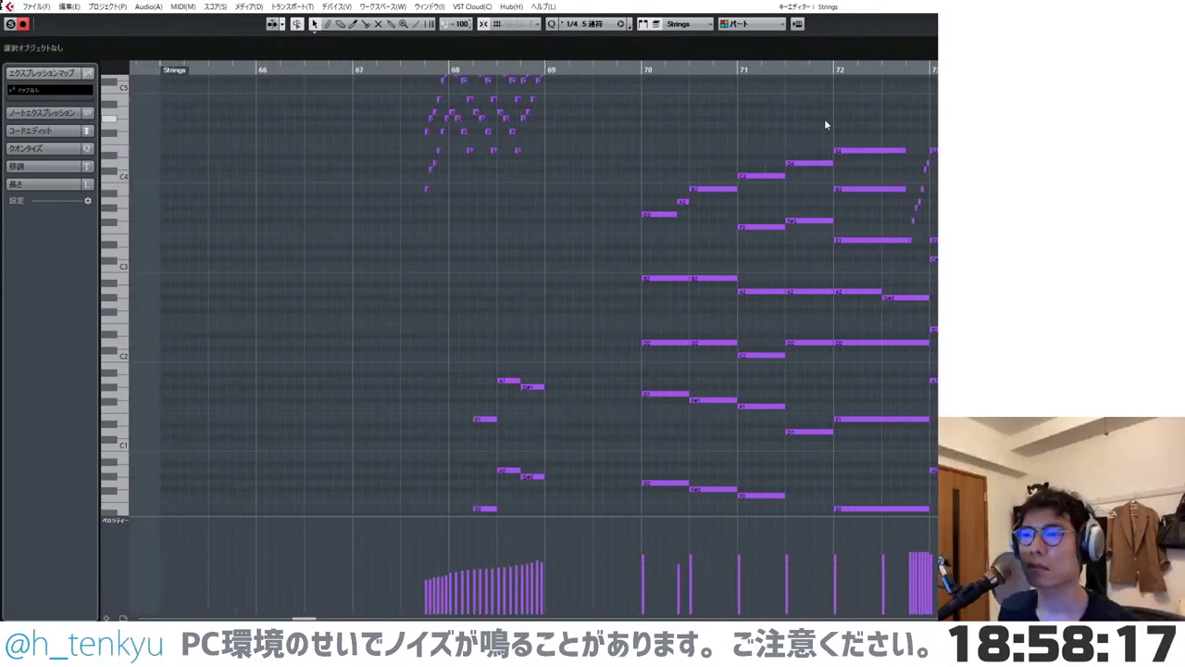
pyautogui.press('Return')
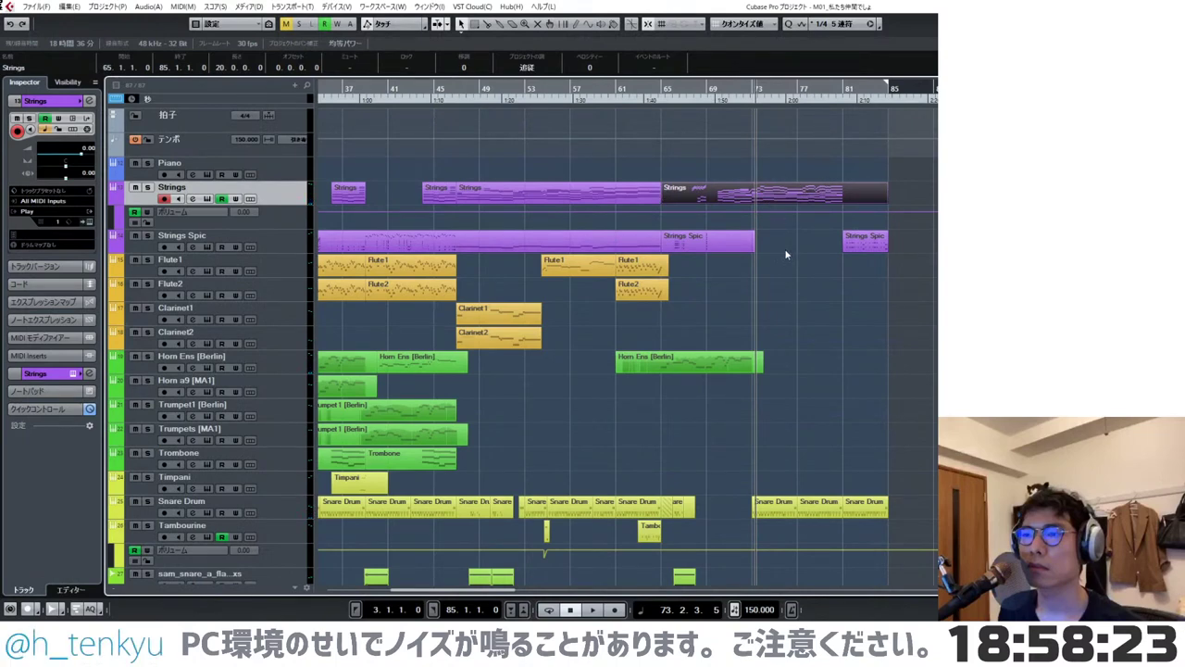
pyautogui.click(873, 279)
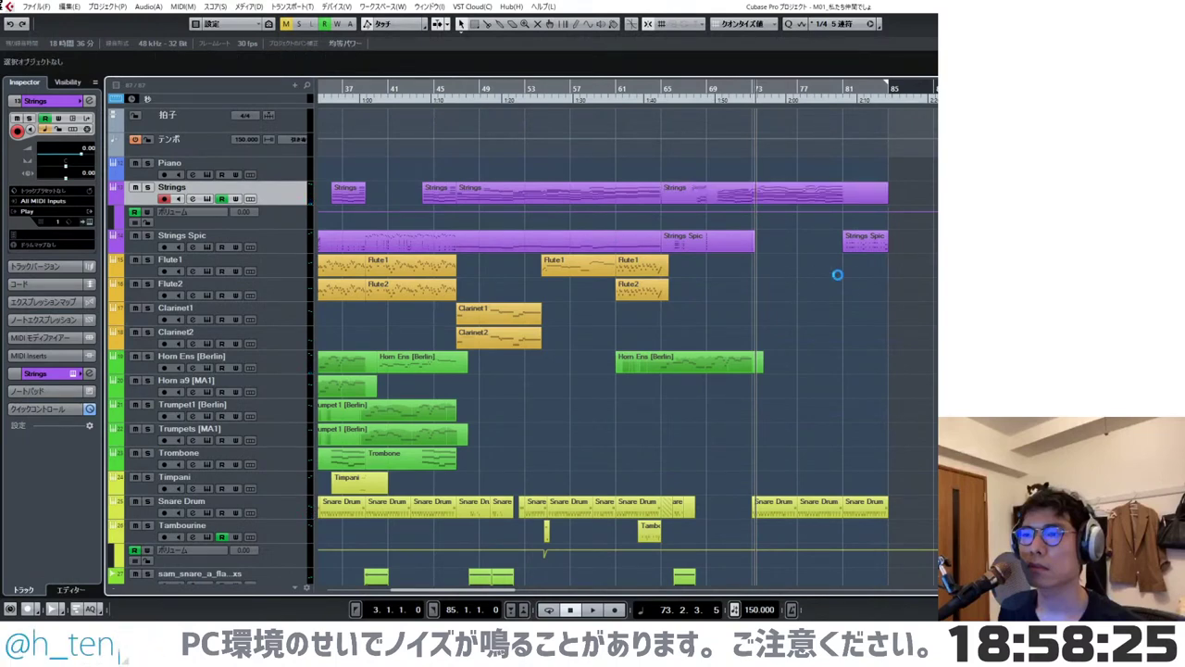